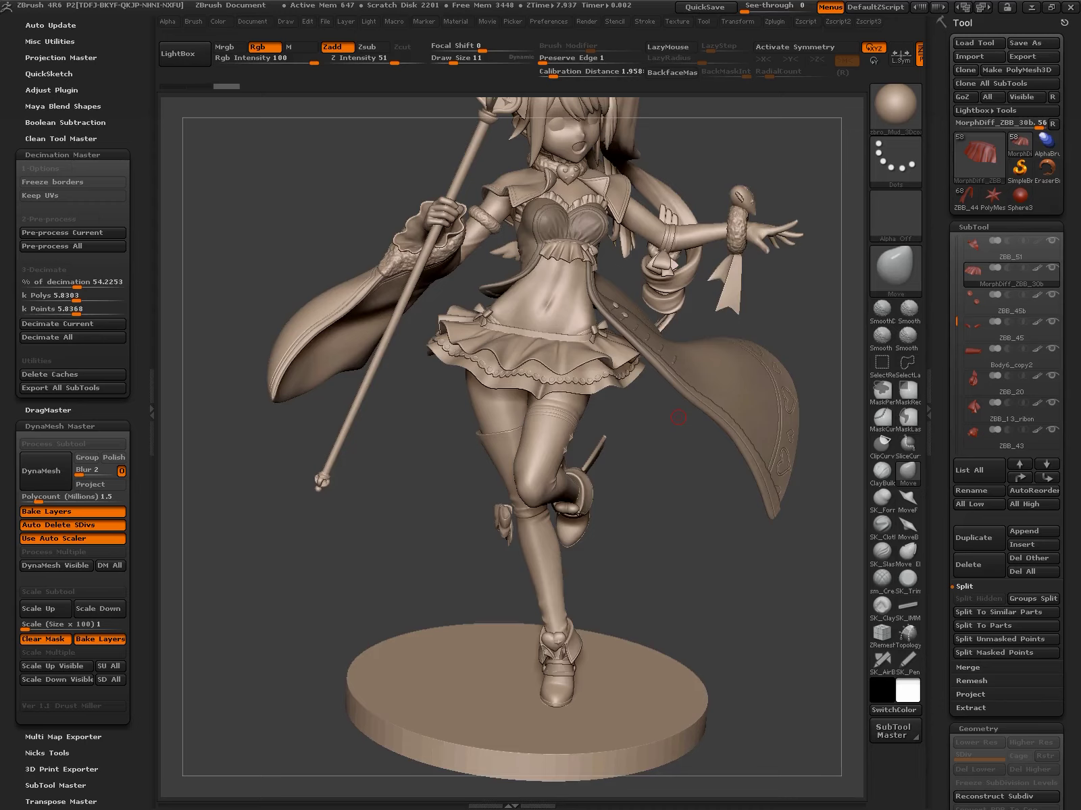
# Select the Body3_copy1 leg subtool and solo it
pyautogui.moveTo(678, 418)
pyautogui.mouseDown()
pyautogui.moveTo(743, 419)
pyautogui.moveTo(679, 473)
pyautogui.moveTo(679, 523)
pyautogui.moveTo(682, 371)
pyautogui.mouseUp()
pyautogui.keyDown('alt'); pyautogui.click(648, 486); pyautogui.keyUp('alt')
pyautogui.press('g')
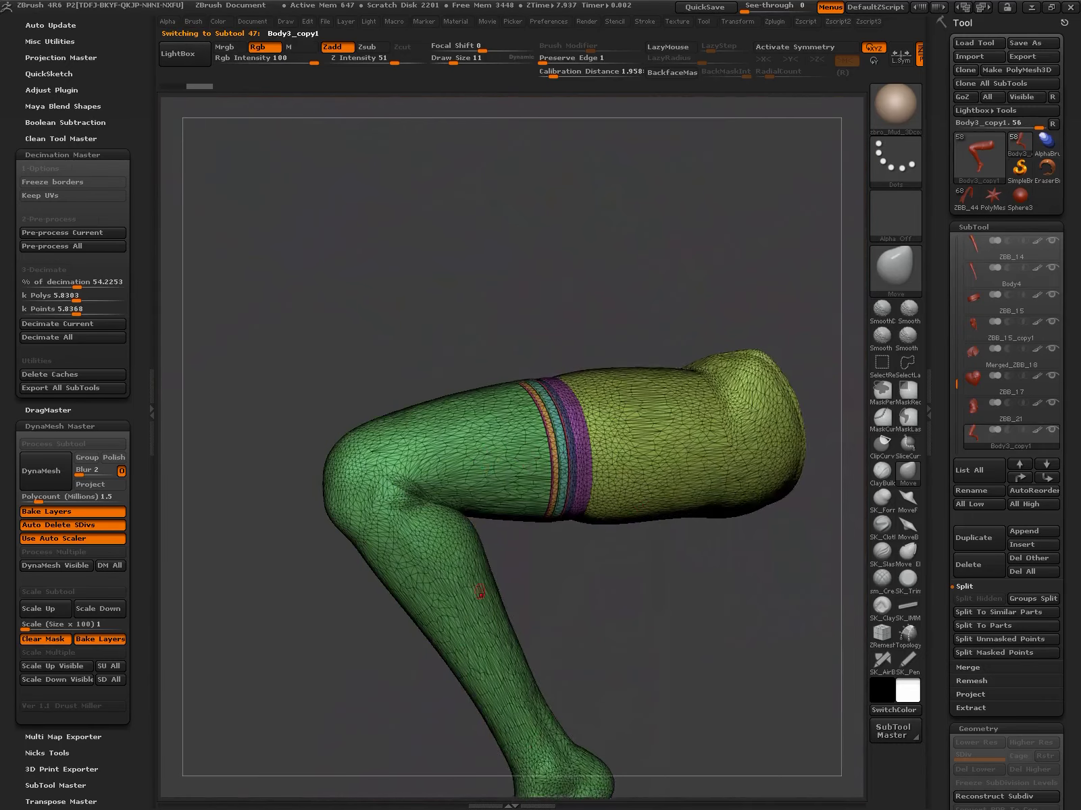
pyautogui.moveTo(676, 541)
pyautogui.mouseDown()
pyautogui.moveTo(699, 569)
pyautogui.moveTo(692, 540)
pyautogui.mouseUp()
# Hide the yellow thigh polygroup with SelectRect and Split Hidden it into a new subtool
pyautogui.keyDown('ctrl'); pyautogui.keyDown('alt'); pyautogui.keyDown('shift'); pyautogui.click(696, 406); pyautogui.keyUp('shift'); pyautogui.keyUp('alt'); pyautogui.keyUp('ctrl')
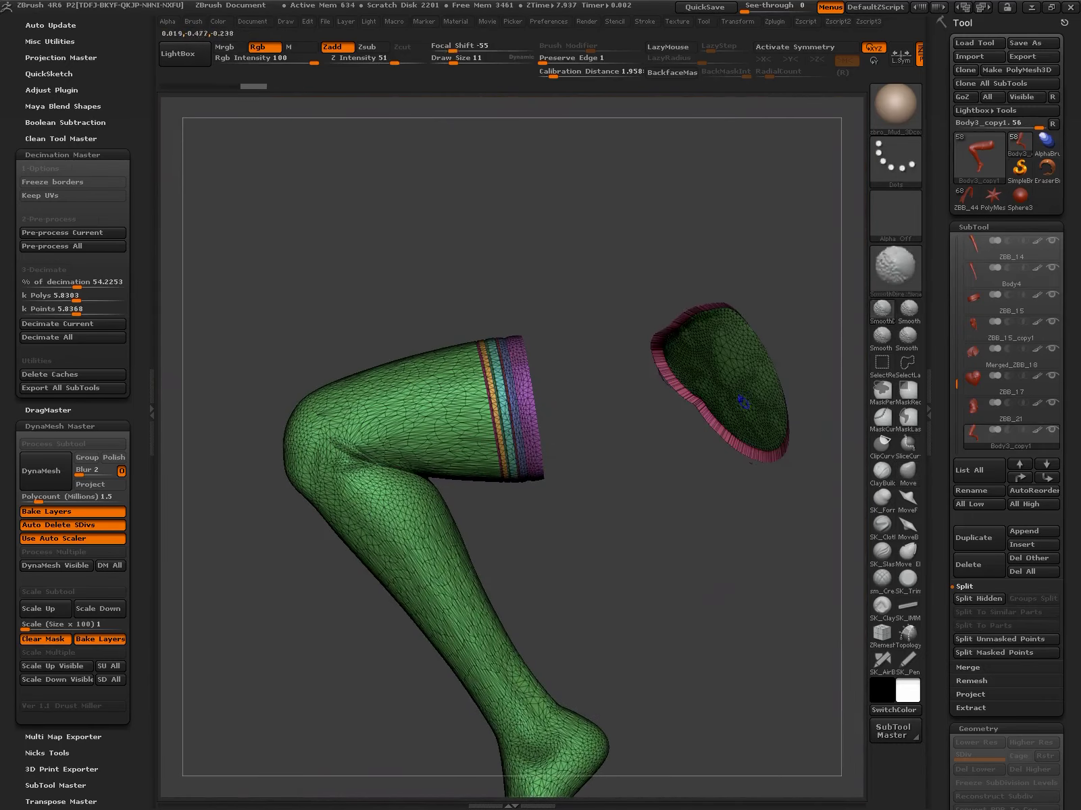
pyautogui.keyDown('ctrl'); pyautogui.keyDown('shift'); pyautogui.moveTo(608, 196); pyautogui.dragTo(638, 251); pyautogui.keyUp('shift'); pyautogui.keyUp('ctrl')
pyautogui.click(978, 599)
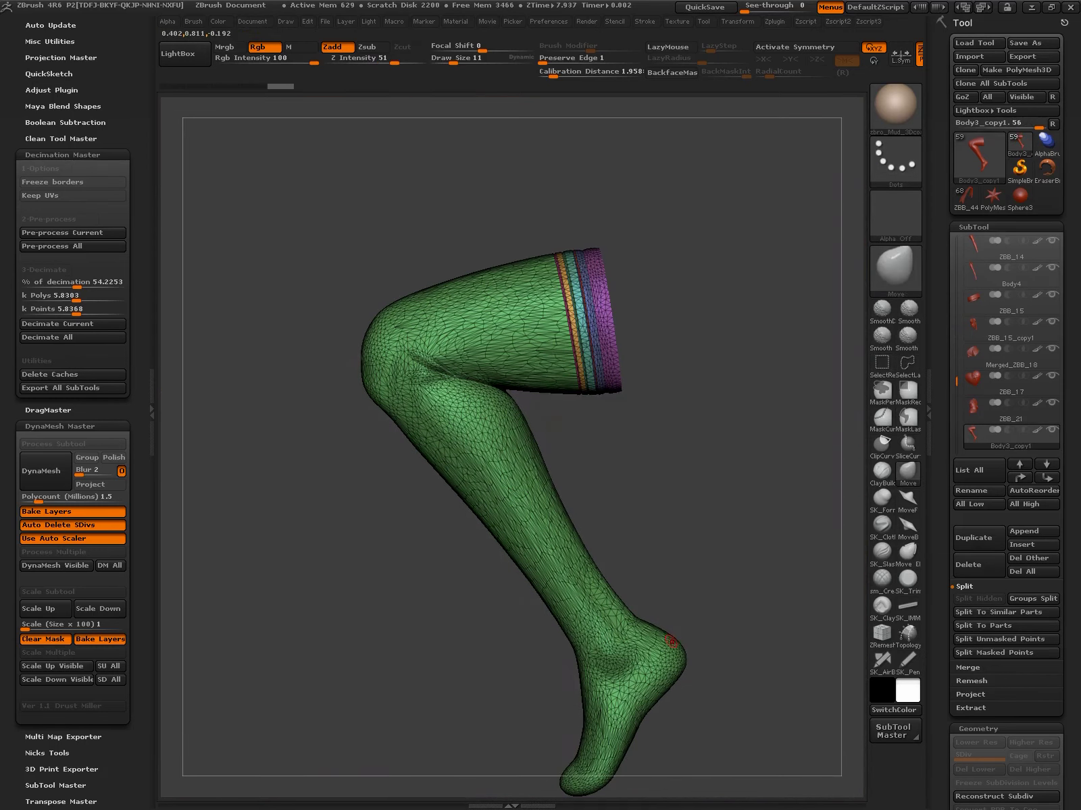
# Cap the thigh piece's open end with Close Holes
pyautogui.press('g')
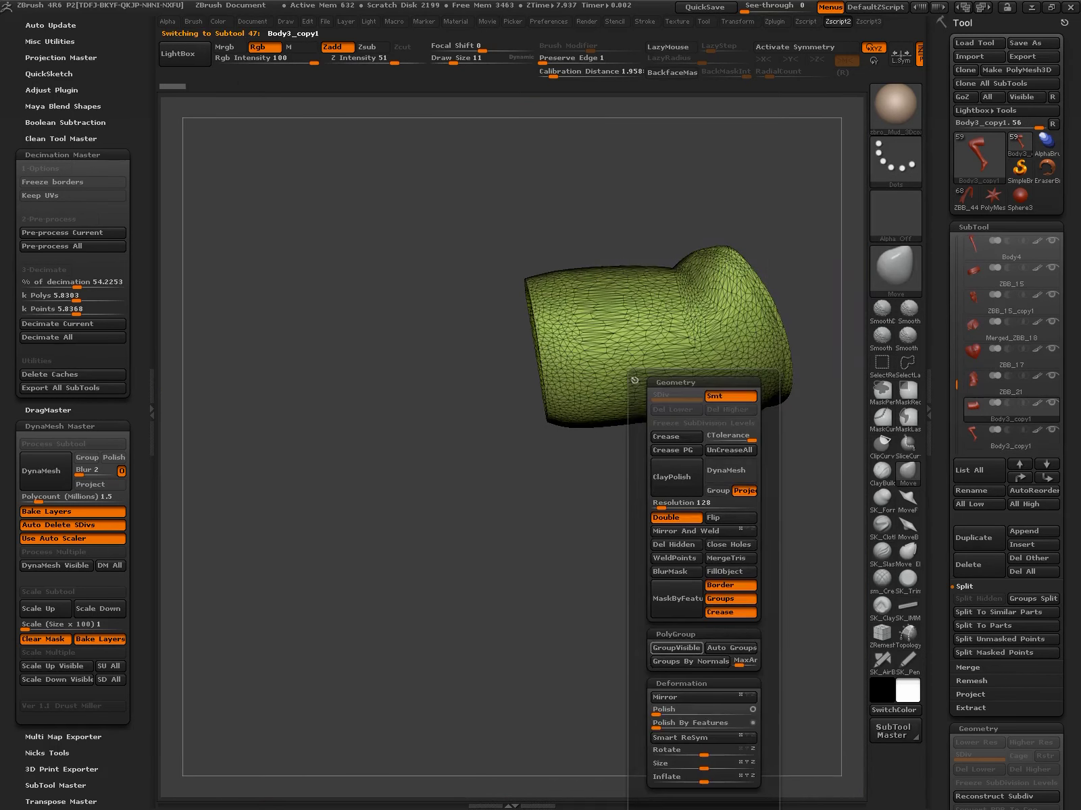
pyautogui.click(730, 544)
pyautogui.moveTo(473, 608); pyautogui.dragTo(554, 554)
# Scale the green cap slightly inward with Transpose handles
pyautogui.press('w')
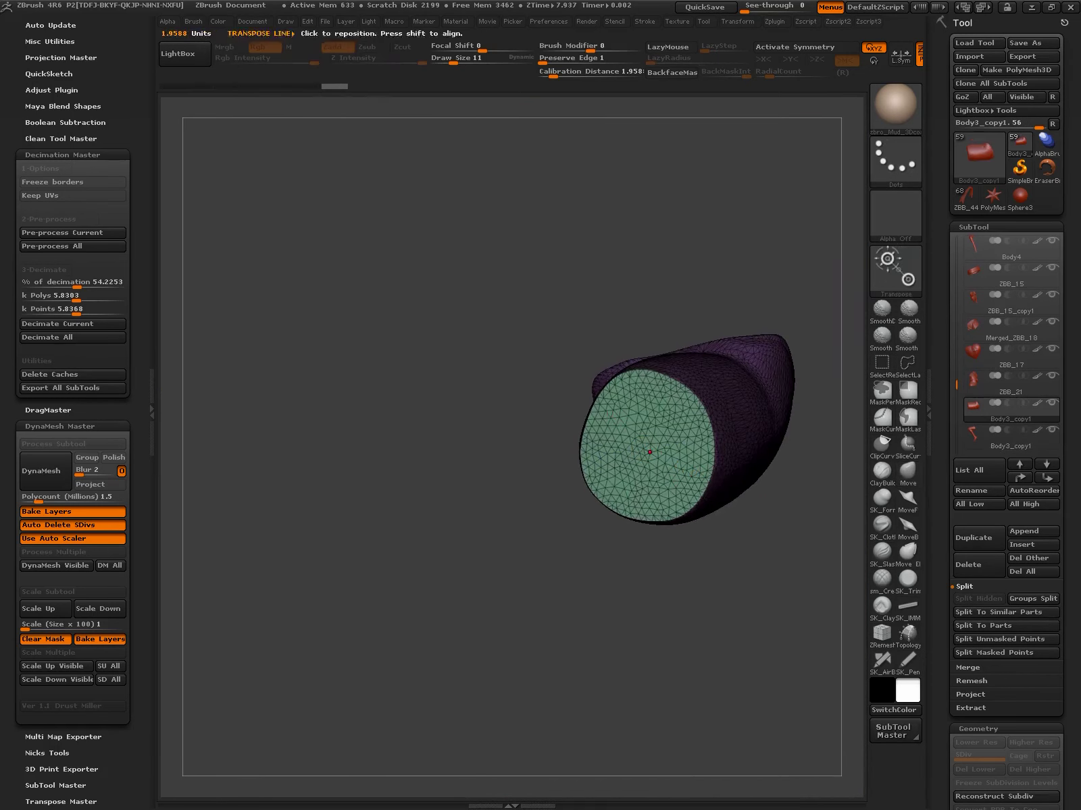
pyautogui.moveTo(723, 502)
pyautogui.mouseDown()
pyautogui.moveTo(812, 554)
pyautogui.moveTo(598, 499)
pyautogui.moveTo(637, 473)
pyautogui.mouseUp()
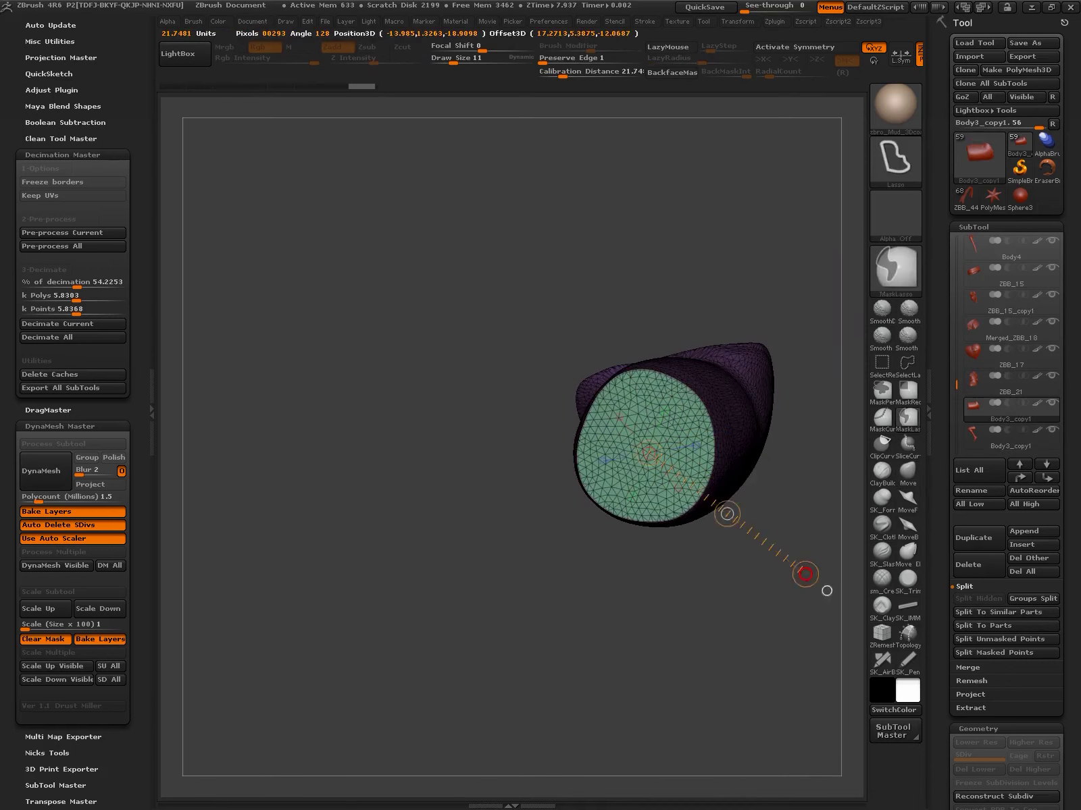
pyautogui.moveTo(805, 574); pyautogui.dragTo(811, 586)
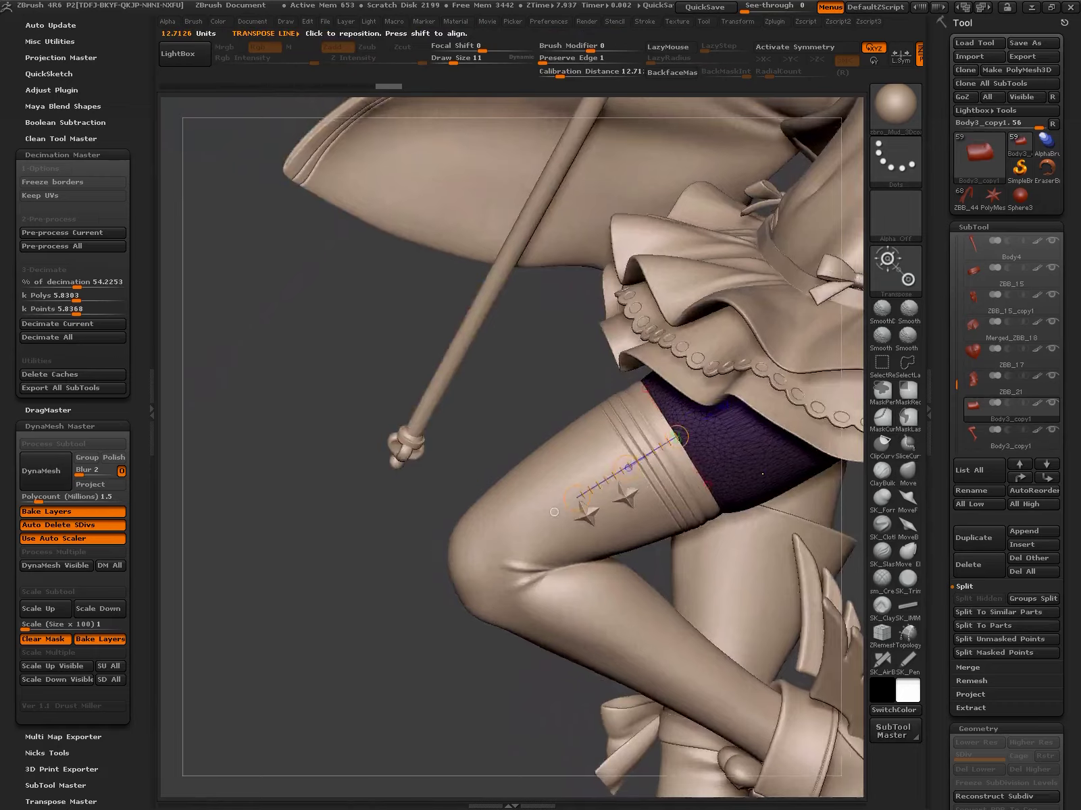
pyautogui.keyDown('alt'); pyautogui.moveTo(562, 515); pyautogui.dragTo(471, 525, button='right'); pyautogui.keyUp('alt')
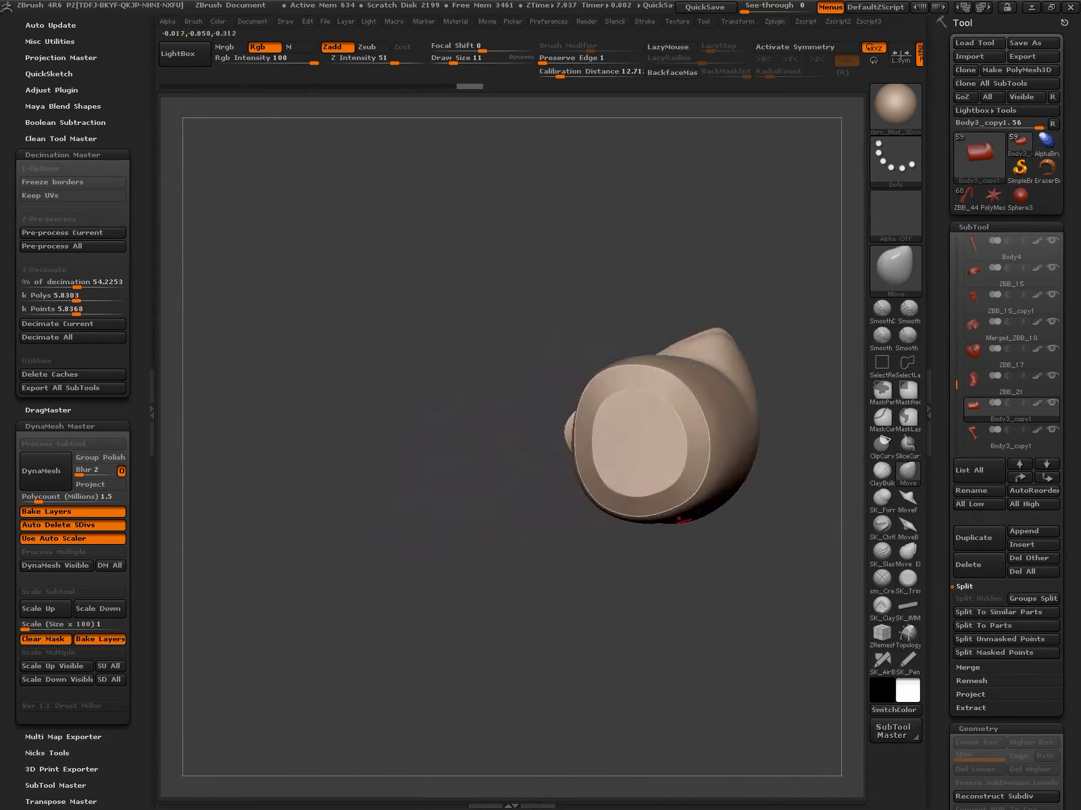
# Cut the cap into polygroups with four SliceCurve lines
pyautogui.hotkey('shift', 'f')
pyautogui.keyDown('ctrl'); pyautogui.keyDown('shift'); pyautogui.moveTo(662, 351); pyautogui.dragTo(673, 601); pyautogui.keyUp('shift'); pyautogui.keyUp('ctrl')
pyautogui.keyDown('ctrl'); pyautogui.keyDown('shift'); pyautogui.moveTo(611, 308); pyautogui.dragTo(586, 608); pyautogui.keyUp('shift'); pyautogui.keyUp('ctrl')
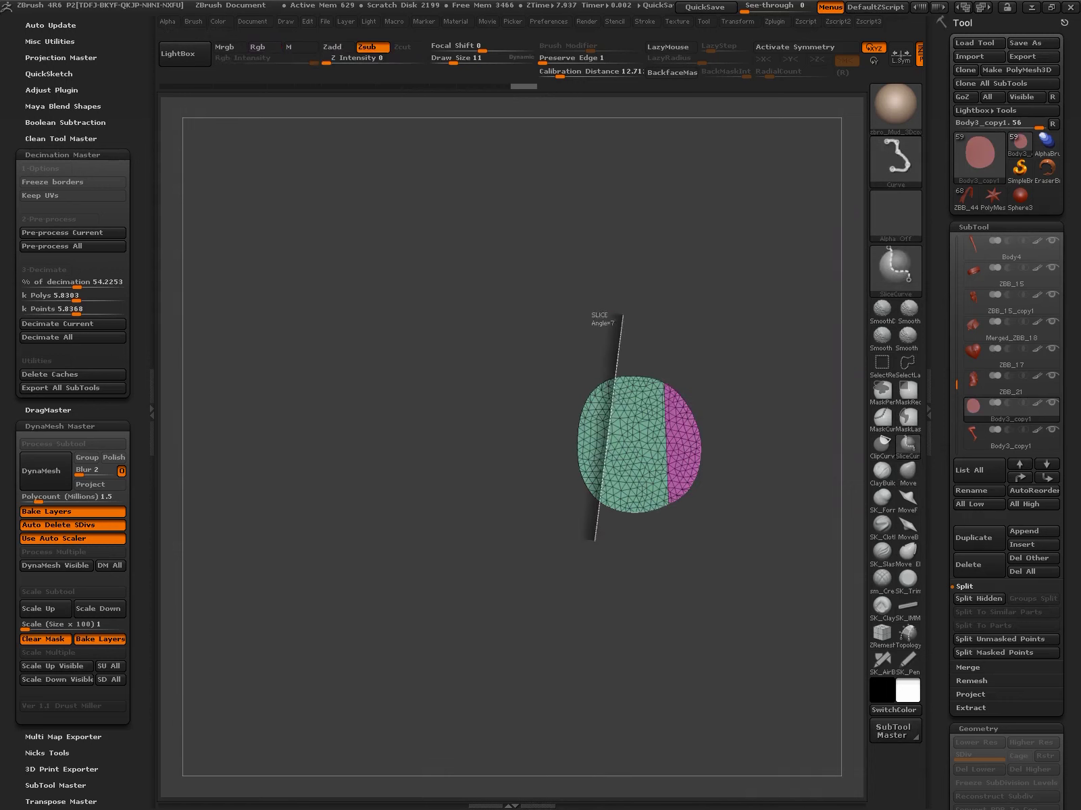
pyautogui.keyDown('ctrl'); pyautogui.keyDown('shift'); pyautogui.moveTo(550, 397); pyautogui.dragTo(743, 405); pyautogui.keyUp('shift'); pyautogui.keyUp('ctrl')
pyautogui.keyDown('ctrl'); pyautogui.keyDown('shift'); pyautogui.moveTo(550, 453); pyautogui.dragTo(723, 487); pyautogui.keyUp('shift'); pyautogui.keyUp('ctrl')
# Mask the cap's centre square and extrude it outward as a plug with Transpose
pyautogui.keyDown('ctrl'); pyautogui.keyDown('shift'); pyautogui.click(714, 628); pyautogui.keyUp('shift'); pyautogui.keyUp('ctrl')
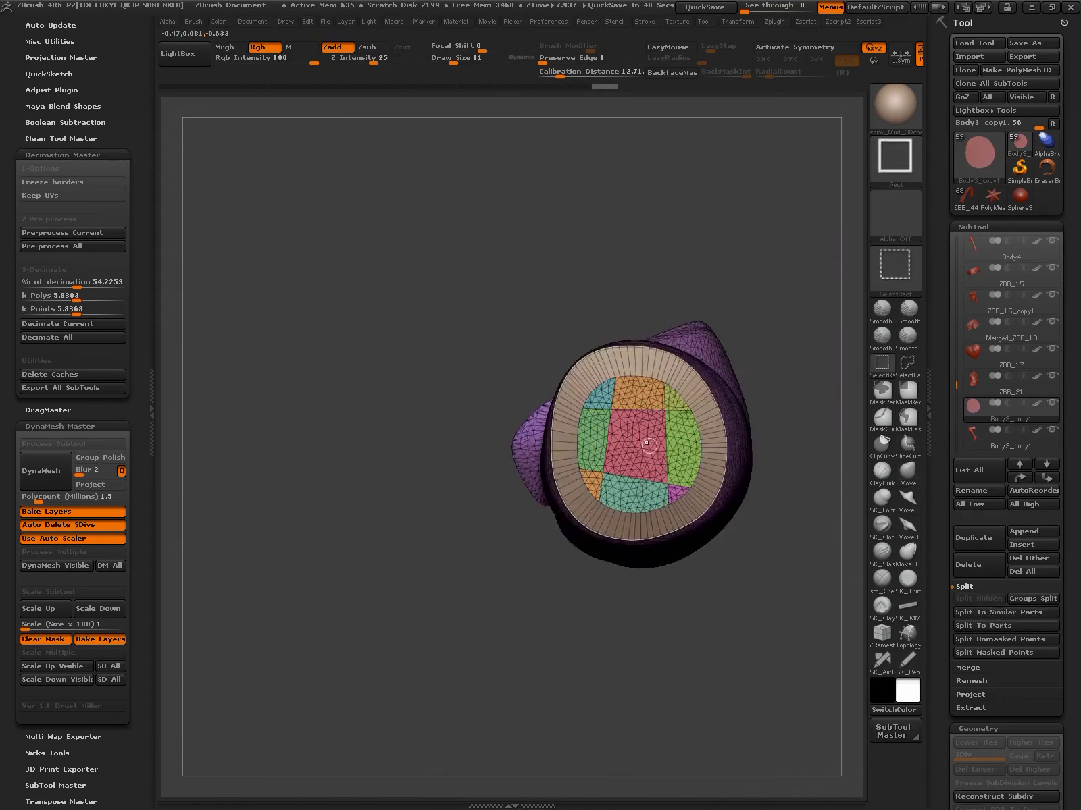
pyautogui.keyDown('ctrl'); pyautogui.keyDown('shift'); pyautogui.click(646, 434); pyautogui.keyUp('shift'); pyautogui.keyUp('ctrl')
pyautogui.keyDown('ctrl'); pyautogui.keyDown('shift'); pyautogui.click(713, 628); pyautogui.keyUp('shift'); pyautogui.keyUp('ctrl')
pyautogui.press('w')
pyautogui.moveTo(713, 635)
pyautogui.mouseDown()
pyautogui.moveTo(641, 410)
pyautogui.moveTo(586, 540)
pyautogui.mouseUp()
pyautogui.keyDown('ctrl'); pyautogui.keyDown('shift'); pyautogui.click(635, 446); pyautogui.keyUp('shift'); pyautogui.keyUp('ctrl')
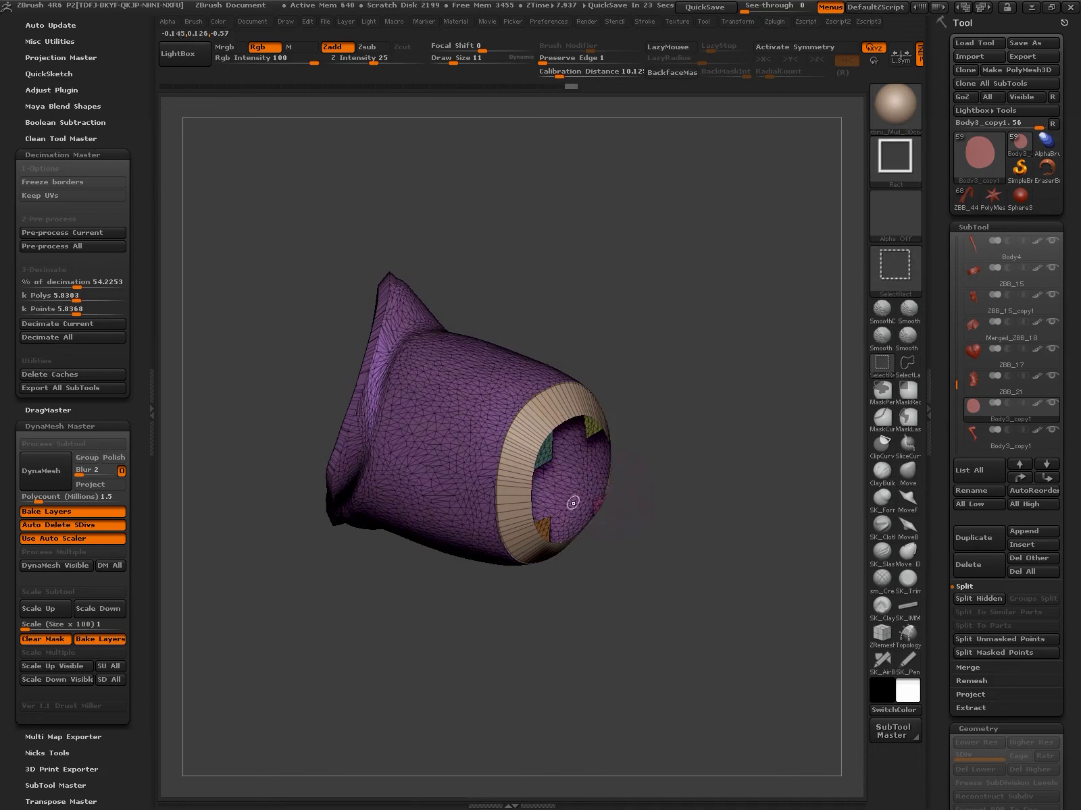
# Hide the beige cap polygroup, leaving the open purple sleeve tube
pyautogui.moveTo(547, 466); pyautogui.dragTo(618, 495)
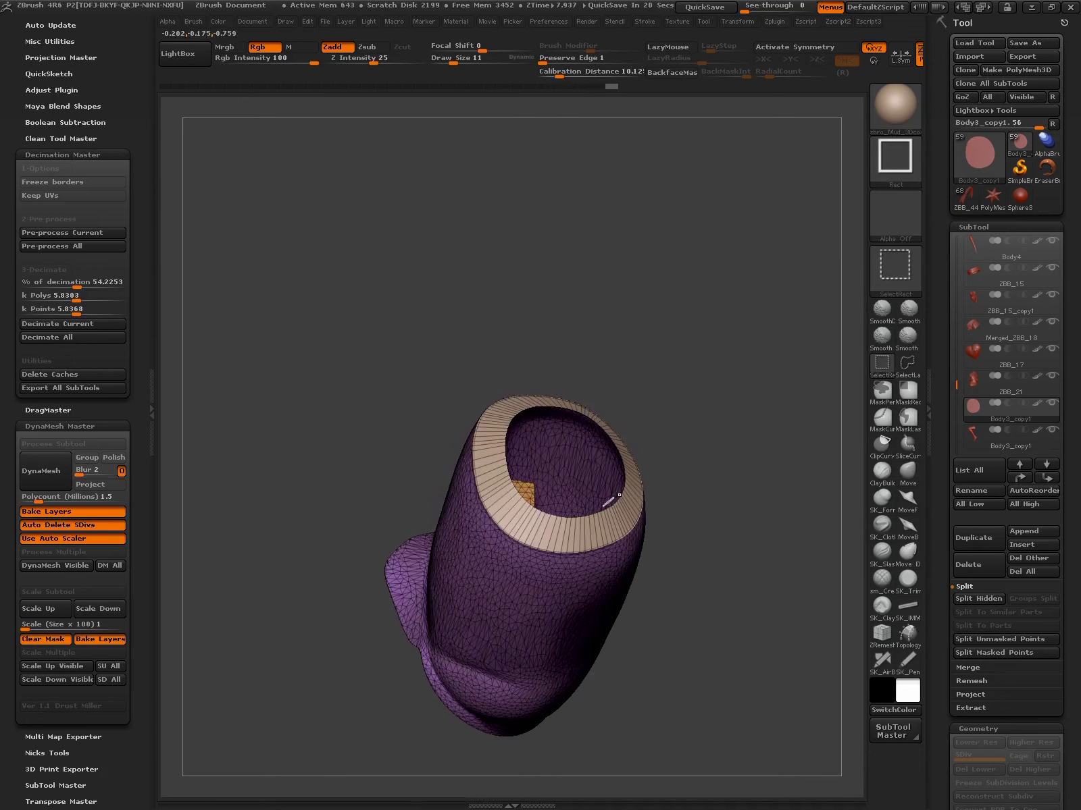
pyautogui.keyDown('ctrl'); pyautogui.keyDown('alt'); pyautogui.keyDown('shift'); pyautogui.click(520, 497); pyautogui.keyUp('shift'); pyautogui.keyUp('alt'); pyautogui.keyUp('ctrl')
pyautogui.moveTo(748, 572); pyautogui.dragTo(797, 513)
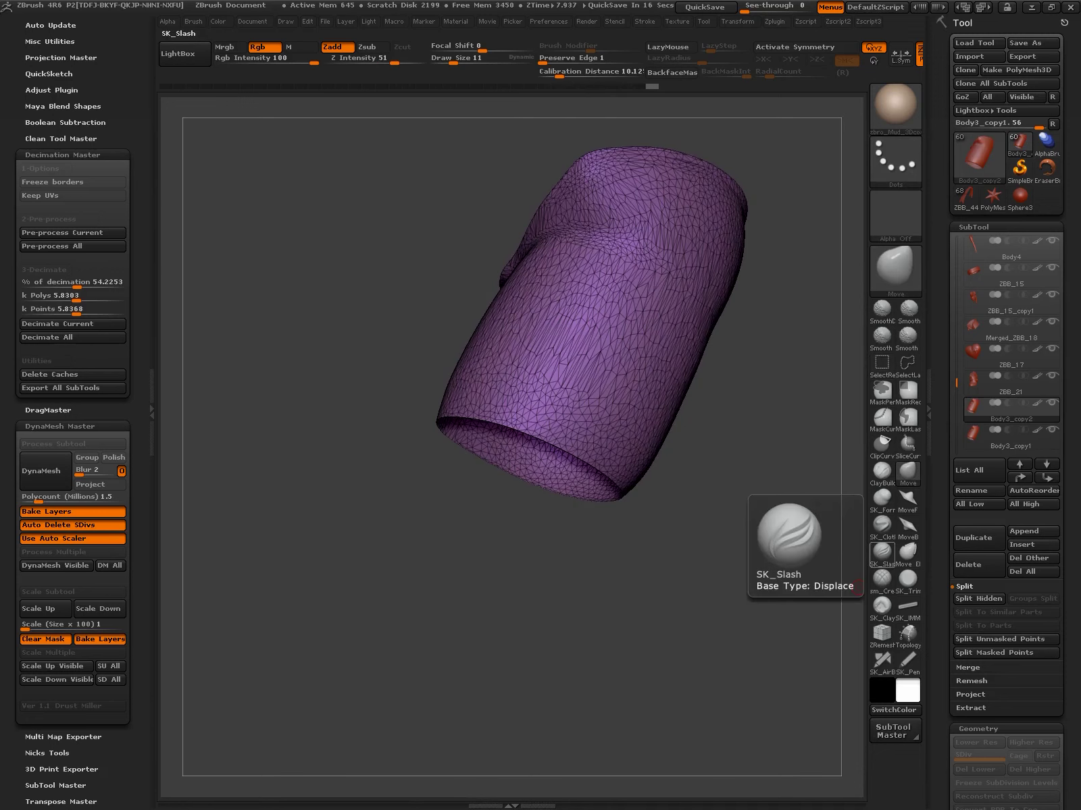
# MergeDown the cap-and-plug piece into Body3_copy1 and confirm with OK
pyautogui.hotkey('alt', 'Down')
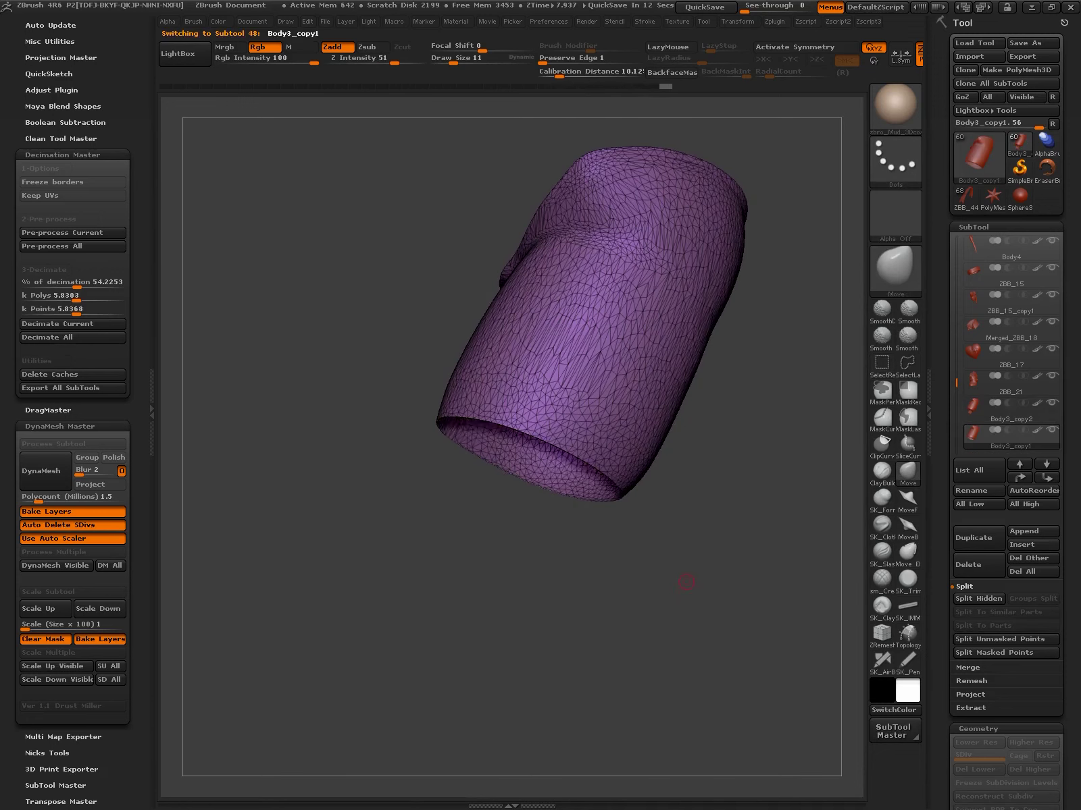
pyautogui.moveTo(743, 486); pyautogui.dragTo(860, 576)
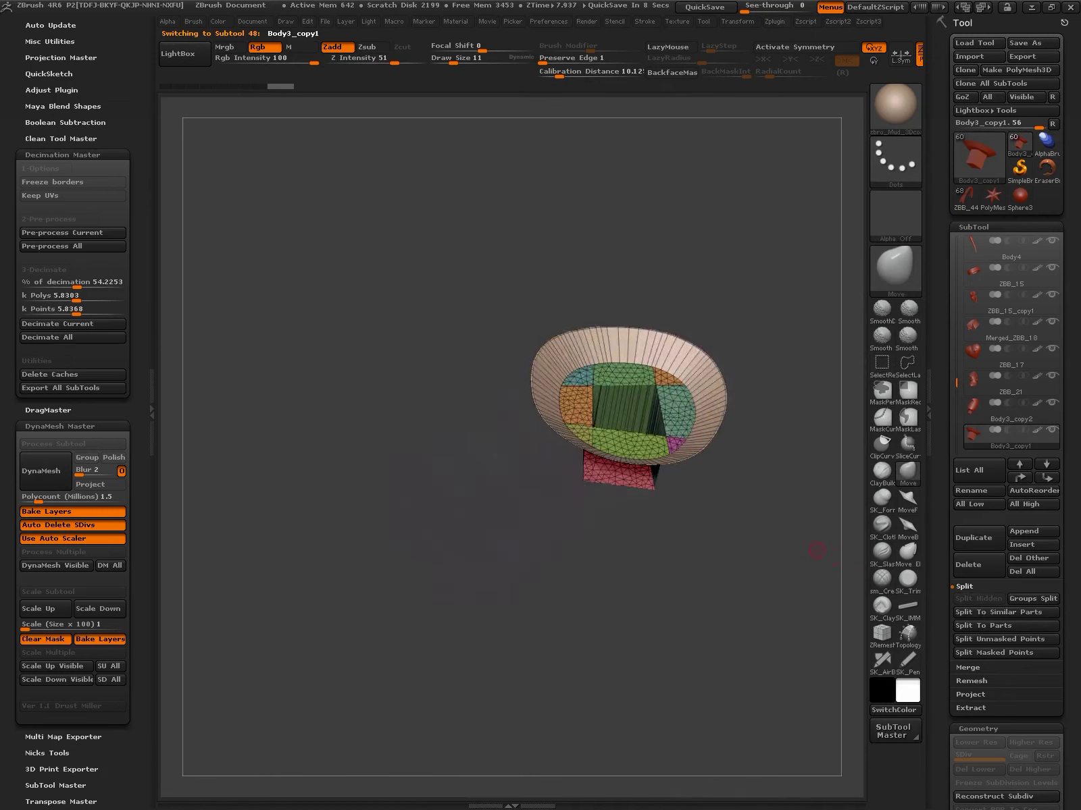
pyautogui.click(967, 667)
pyautogui.click(978, 612)
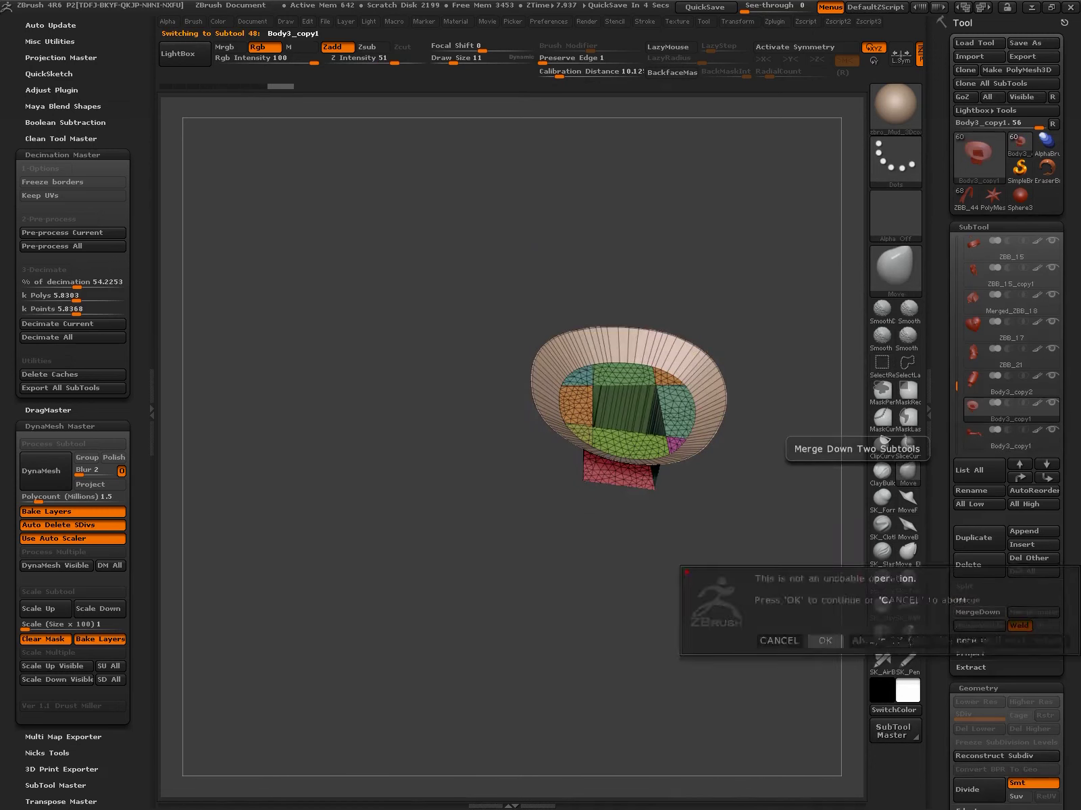
pyautogui.click(827, 640)
pyautogui.moveTo(662, 716); pyautogui.dragTo(714, 685)
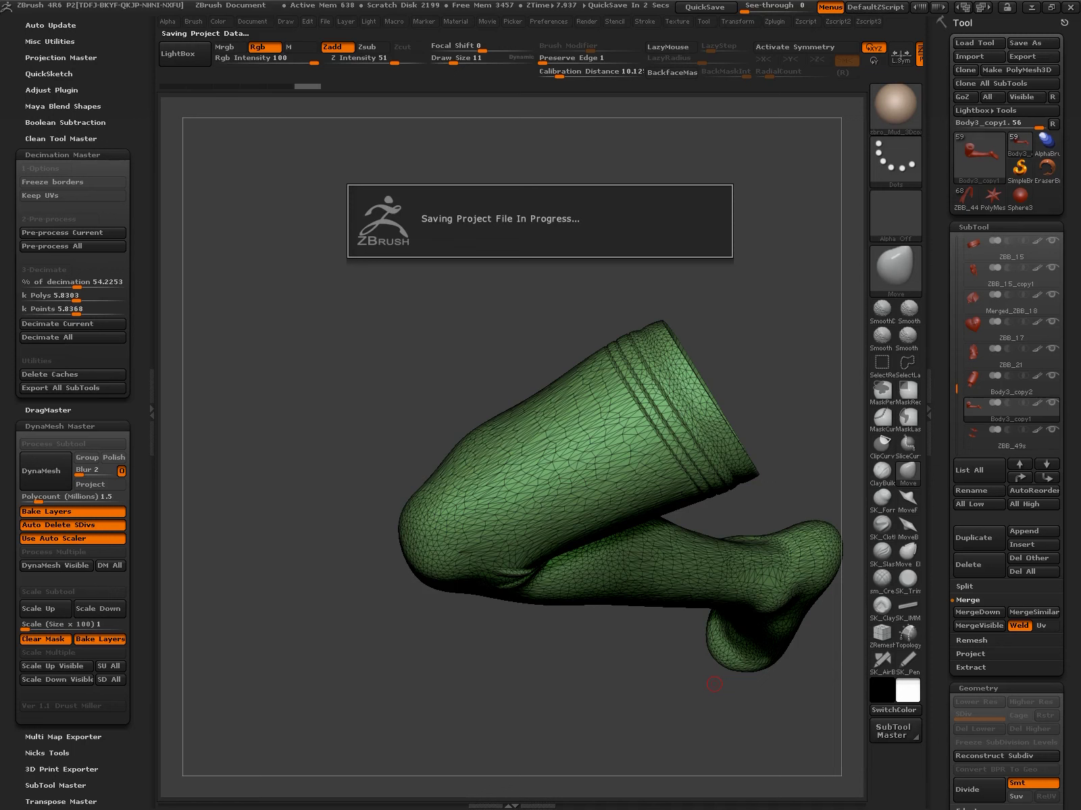
pyautogui.moveTo(714, 684)
pyautogui.mouseDown()
pyautogui.moveTo(640, 556)
pyautogui.moveTo(652, 432)
pyautogui.mouseUp()
pyautogui.hotkey('shift', 'f')
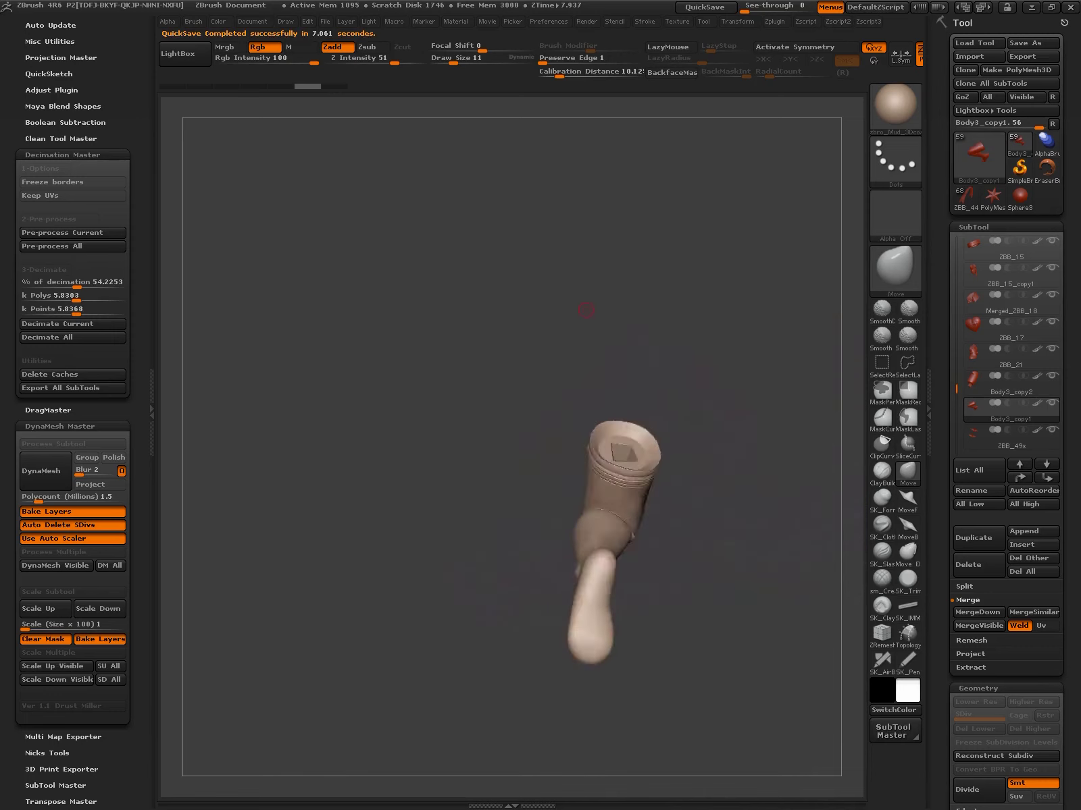
# Rename the merged leg subtool to Hidariashi and make the ZBB_26 boot active
pyautogui.hotkey('ctrl', 'shift', 's')
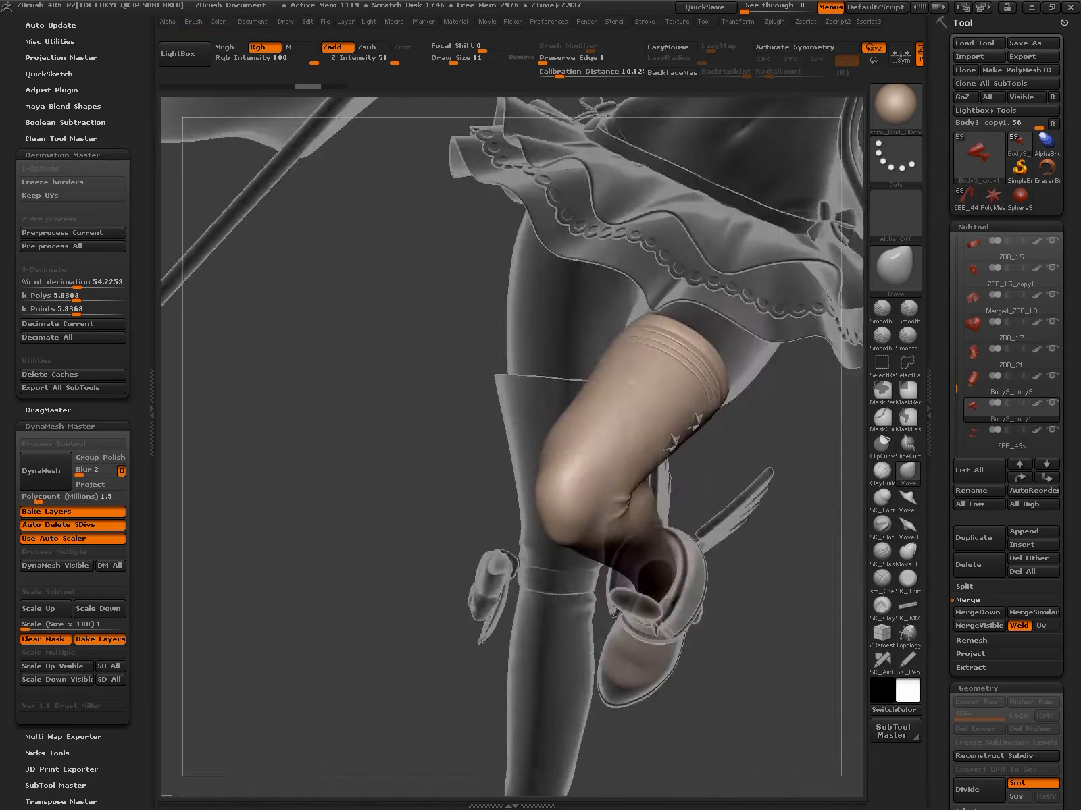
pyautogui.click(978, 490)
pyautogui.write('hidaria')
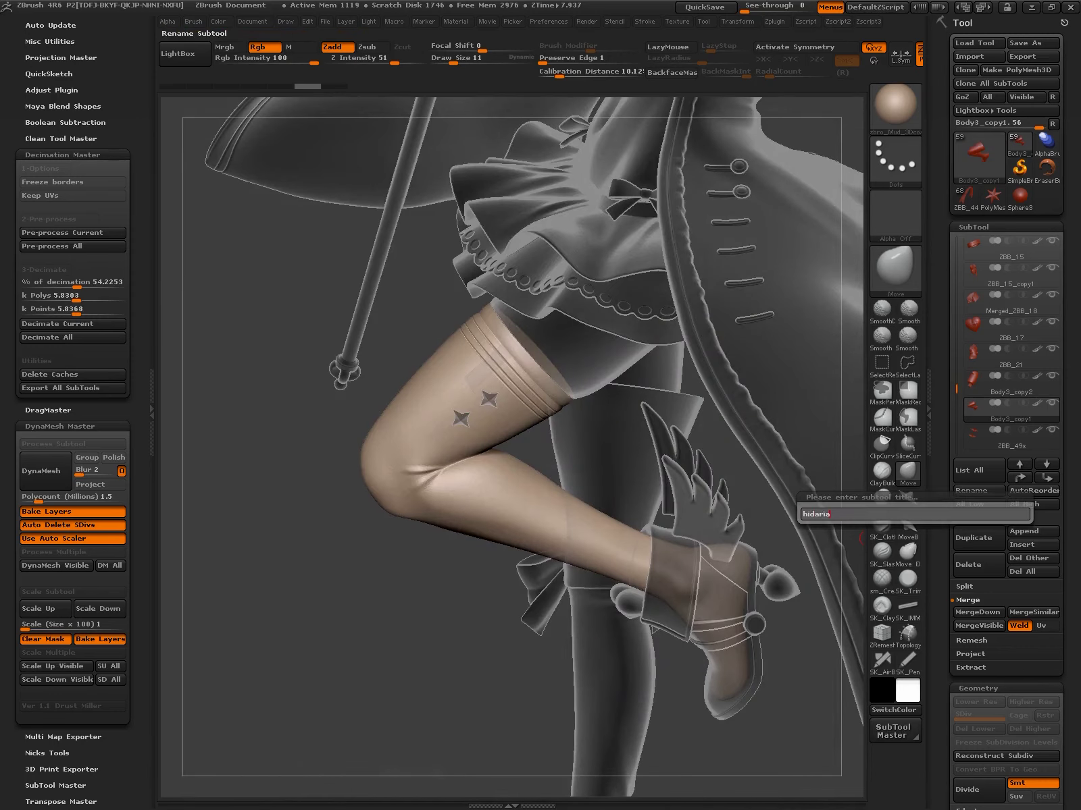
pyautogui.write('shi')
pyautogui.press('Return')
pyautogui.moveTo(621, 736); pyautogui.dragTo(654, 736)
pyautogui.keyDown('alt'); pyautogui.click(670, 574); pyautogui.keyUp('alt')
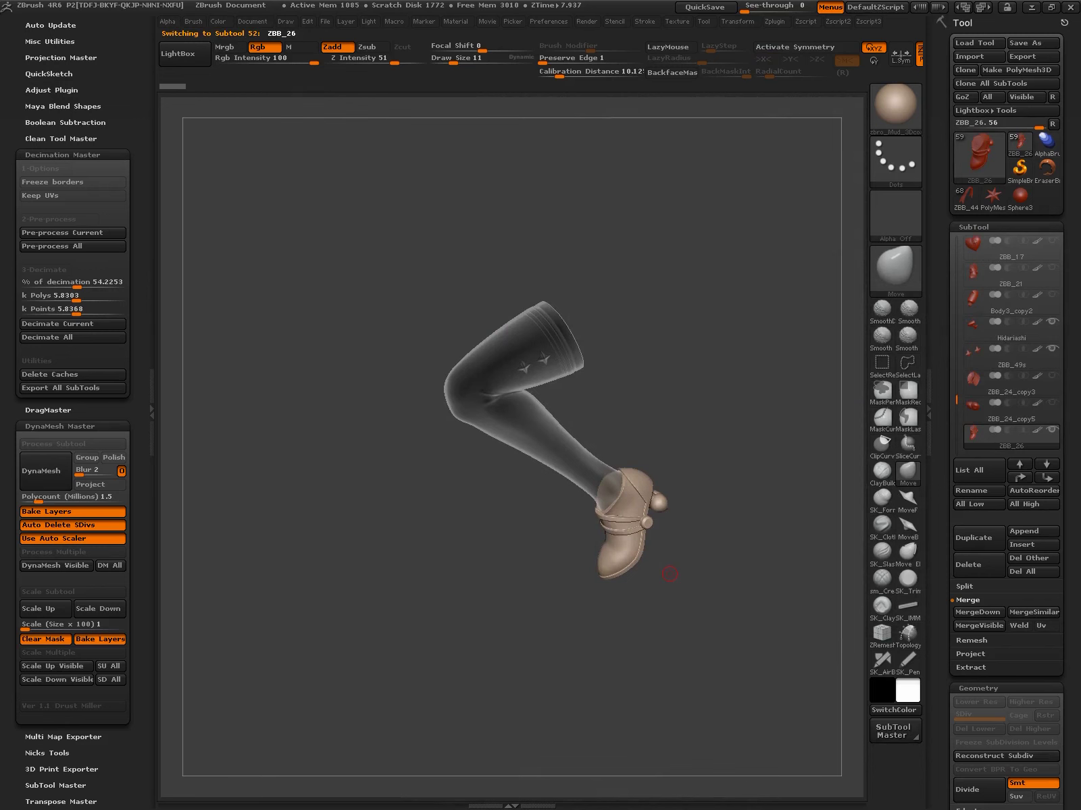
pyautogui.moveTo(639, 452)
pyautogui.mouseDown()
pyautogui.moveTo(682, 432)
pyautogui.moveTo(682, 338)
pyautogui.mouseUp()
pyautogui.keyDown('alt'); pyautogui.click(628, 473); pyautogui.keyUp('alt')
pyautogui.moveTo(628, 473)
pyautogui.keyDown('alt'); pyautogui.mouseDown()
pyautogui.moveTo(574, 446)
pyautogui.moveTo(771, 447)
pyautogui.mouseUp(); pyautogui.keyUp('alt')
pyautogui.hotkey('shift', 'f')
pyautogui.hotkey('shift', 'f')
pyautogui.press('b')
pyautogui.press('m')
pyautogui.press('v')
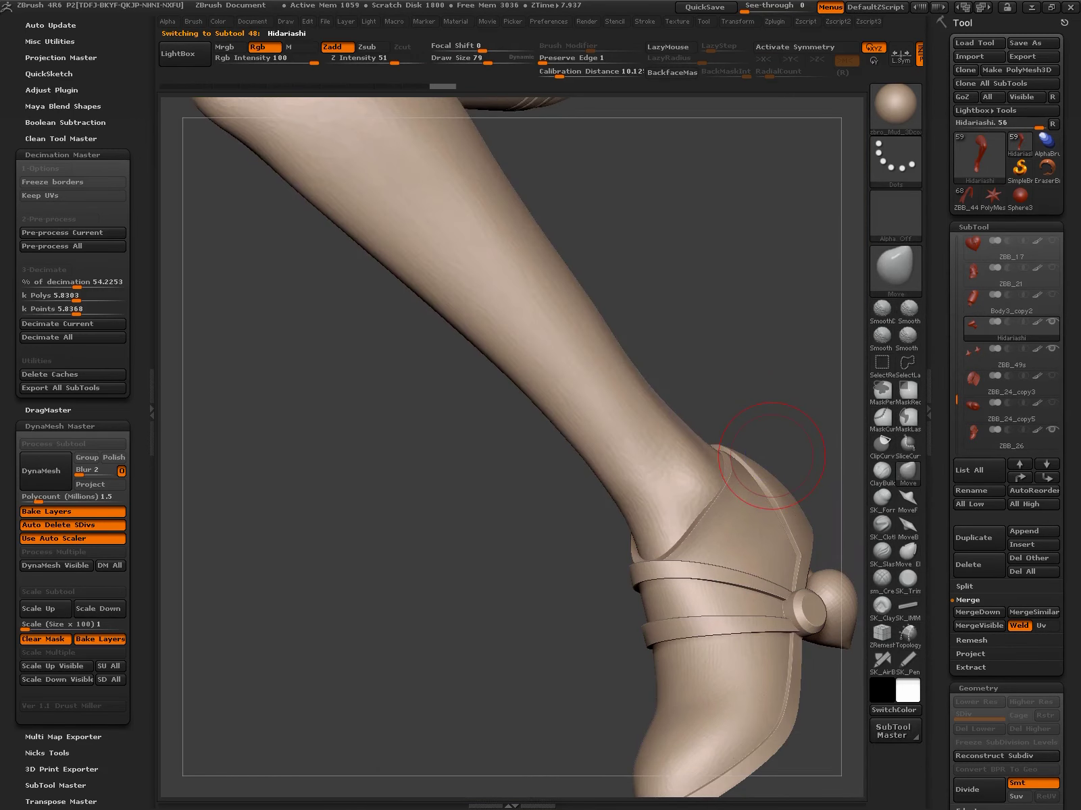
pyautogui.keyDown('alt'); pyautogui.click(772, 456); pyautogui.keyUp('alt')
pyautogui.moveTo(810, 450)
pyautogui.mouseDown()
pyautogui.moveTo(724, 538)
pyautogui.moveTo(767, 639)
pyautogui.mouseUp()
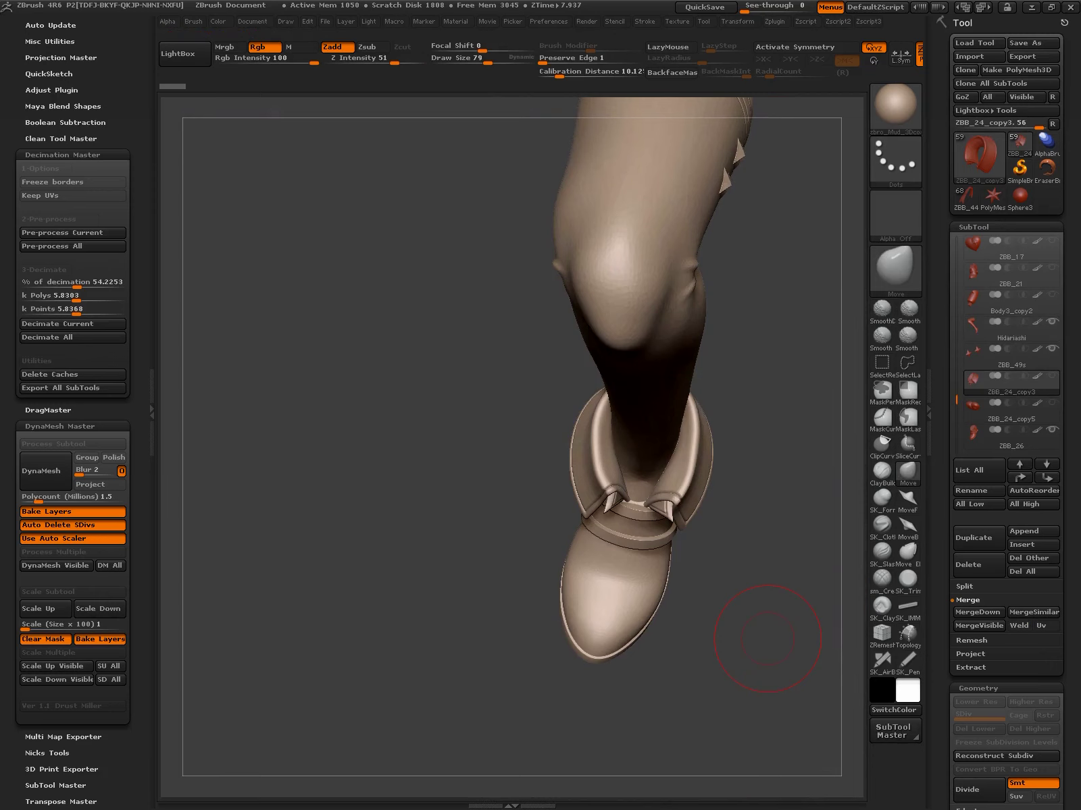
pyautogui.moveTo(767, 639)
pyautogui.mouseDown()
pyautogui.moveTo(679, 515)
pyautogui.moveTo(818, 635)
pyautogui.mouseUp()
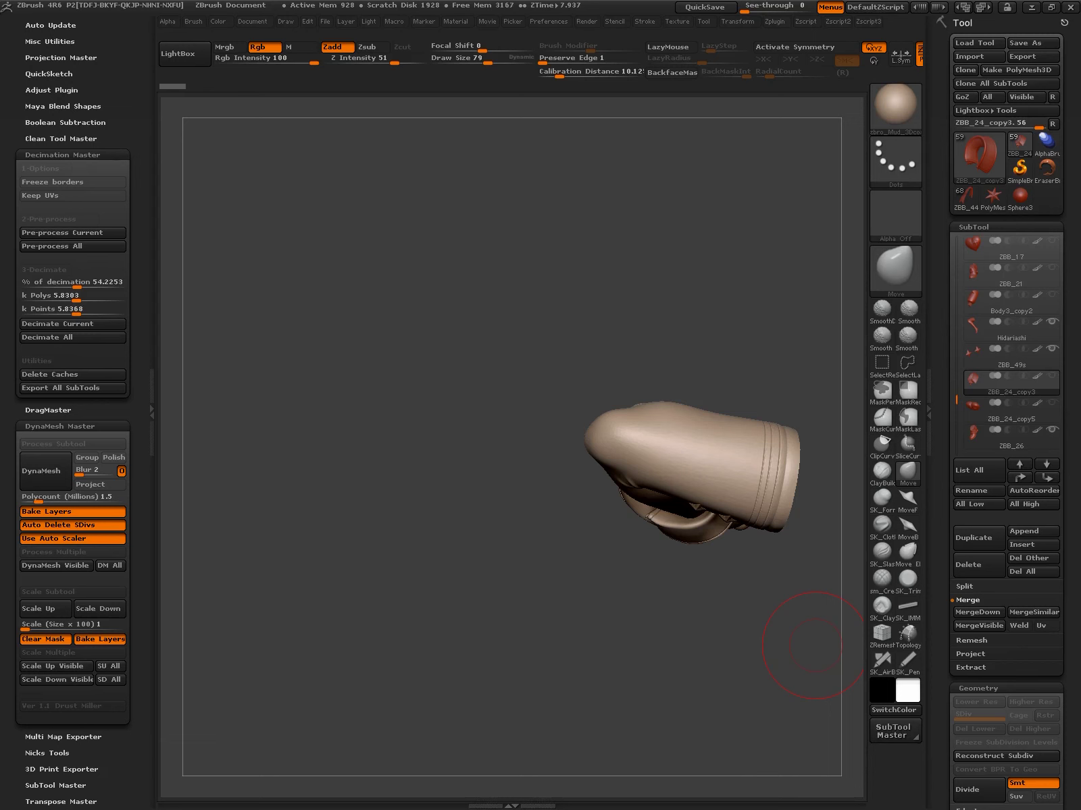
pyautogui.moveTo(815, 645); pyautogui.dragTo(841, 750)
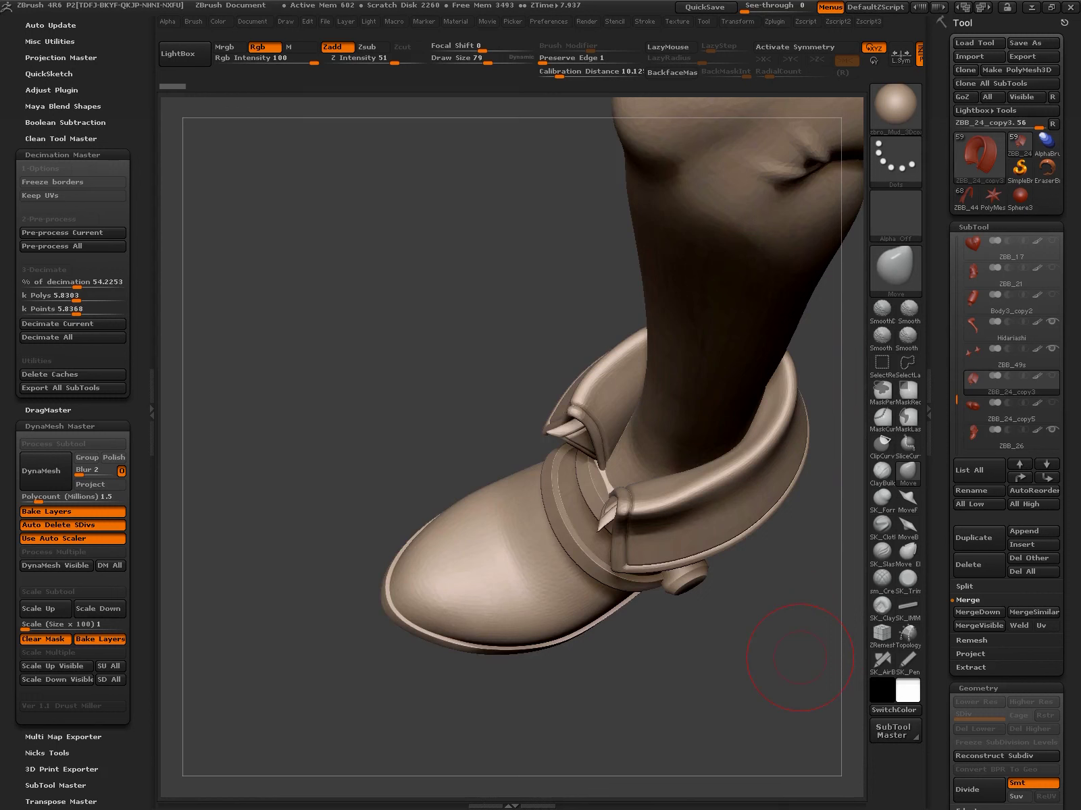
pyautogui.keyDown('alt'); pyautogui.click(799, 658); pyautogui.keyUp('alt')
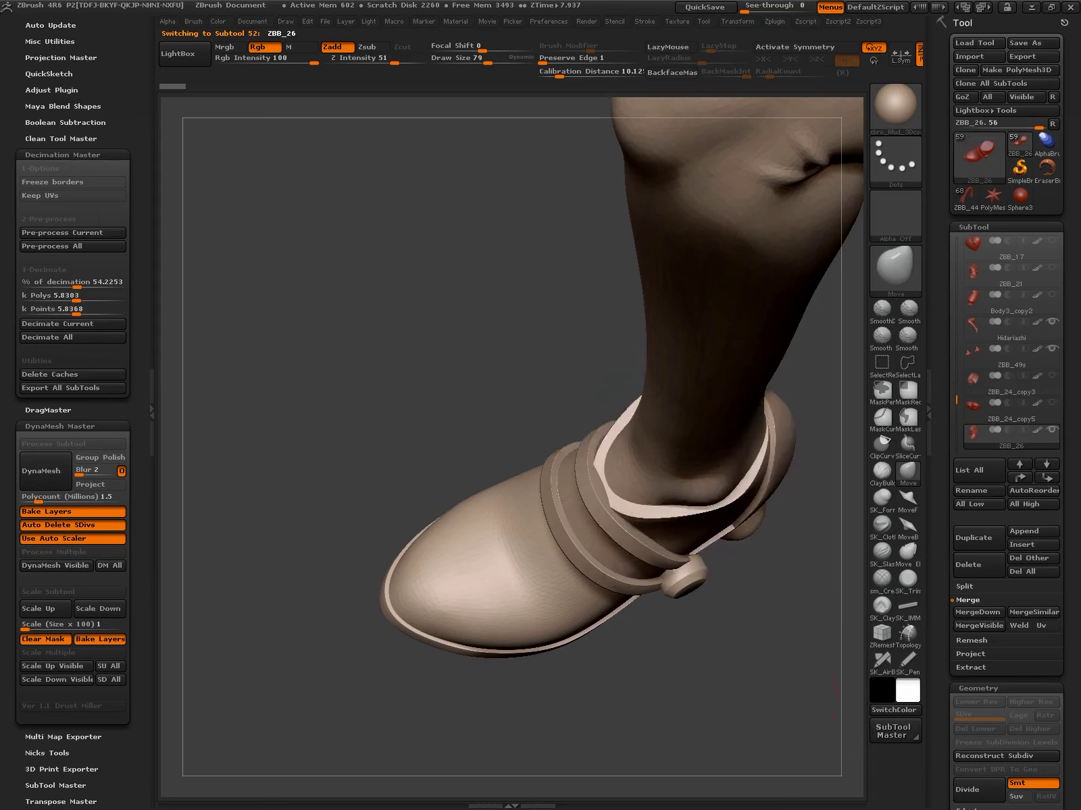
pyautogui.moveTo(798, 659)
pyautogui.keyDown('alt'); pyautogui.mouseDown()
pyautogui.moveTo(697, 578)
pyautogui.moveTo(861, 520)
pyautogui.mouseUp(); pyautogui.keyUp('alt')
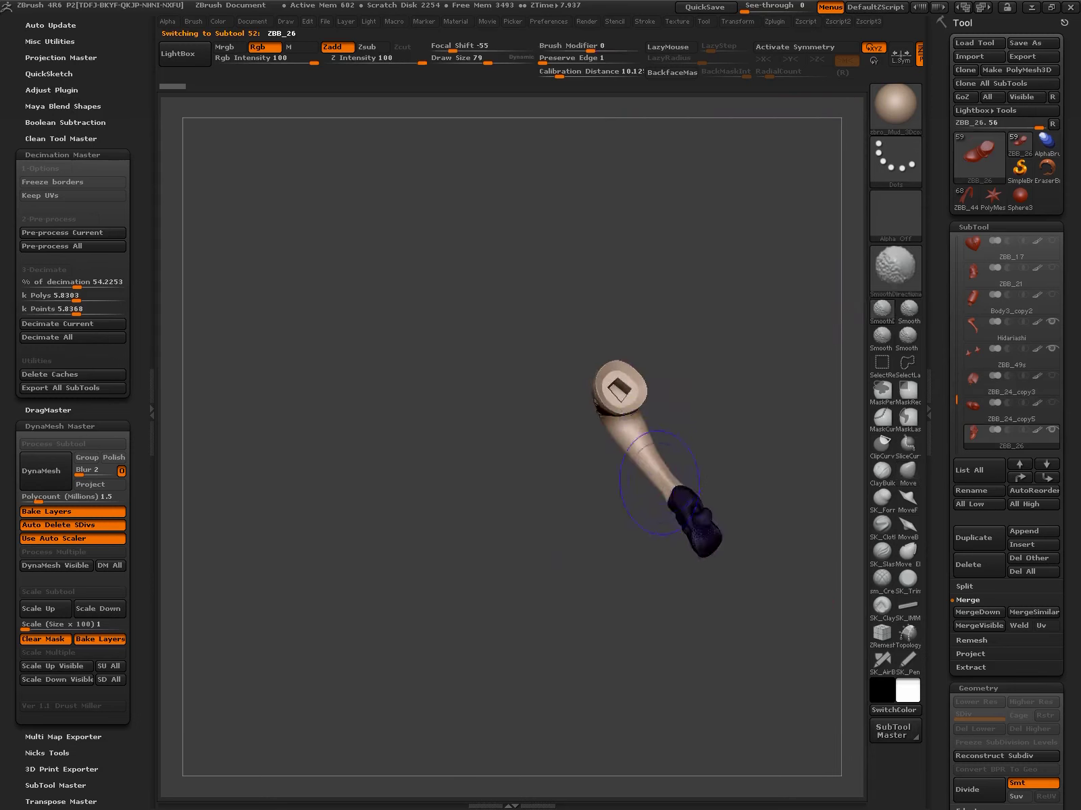
pyautogui.keyDown('alt'); pyautogui.click(675, 540); pyautogui.keyUp('alt')
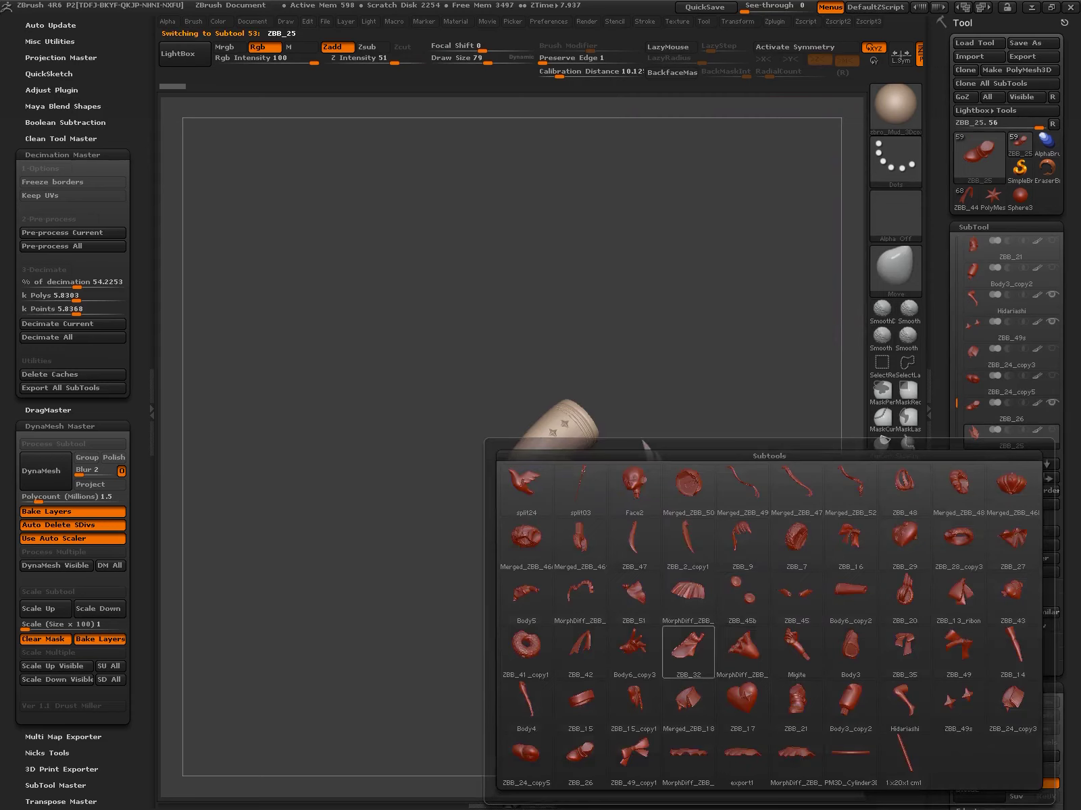
pyautogui.moveTo(651, 579); pyautogui.dragTo(802, 554)
pyautogui.click(968, 470)
pyautogui.moveTo(959, 652)
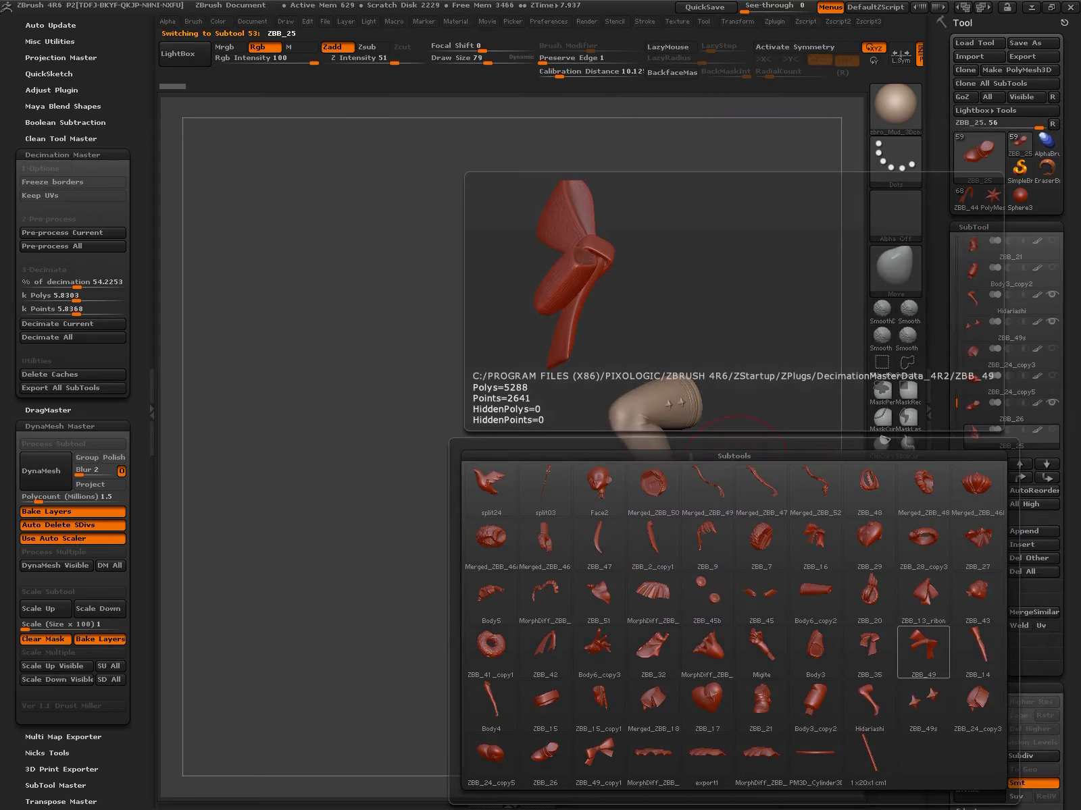
pyautogui.click(922, 652)
pyautogui.moveTo(748, 434); pyautogui.dragTo(796, 378)
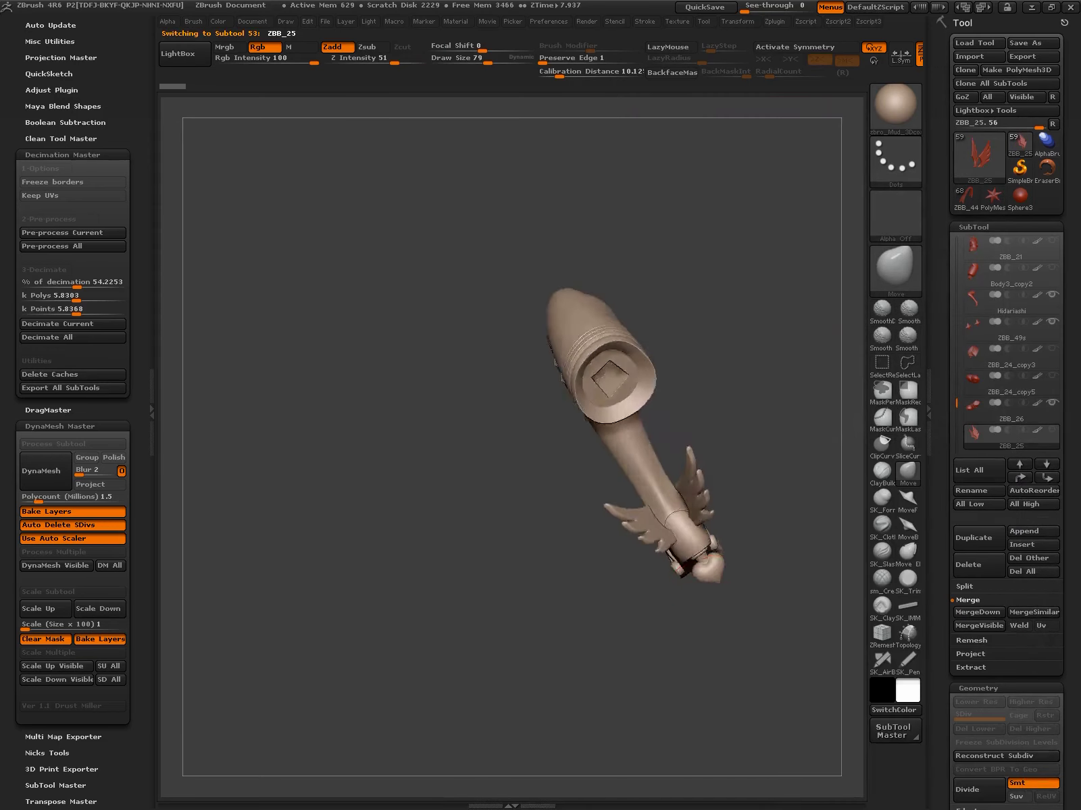
pyautogui.moveTo(675, 506)
pyautogui.mouseDown()
pyautogui.moveTo(716, 405)
pyautogui.moveTo(662, 324)
pyautogui.mouseUp()
pyautogui.click(968, 470)
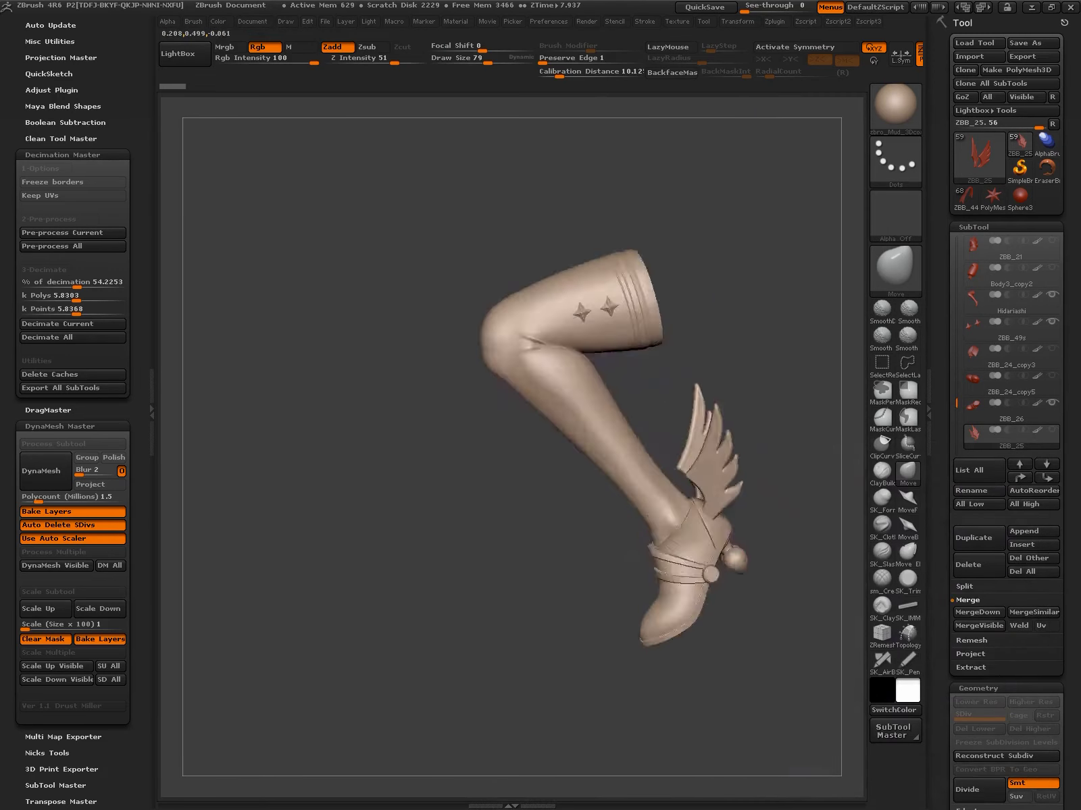
pyautogui.click(972, 470)
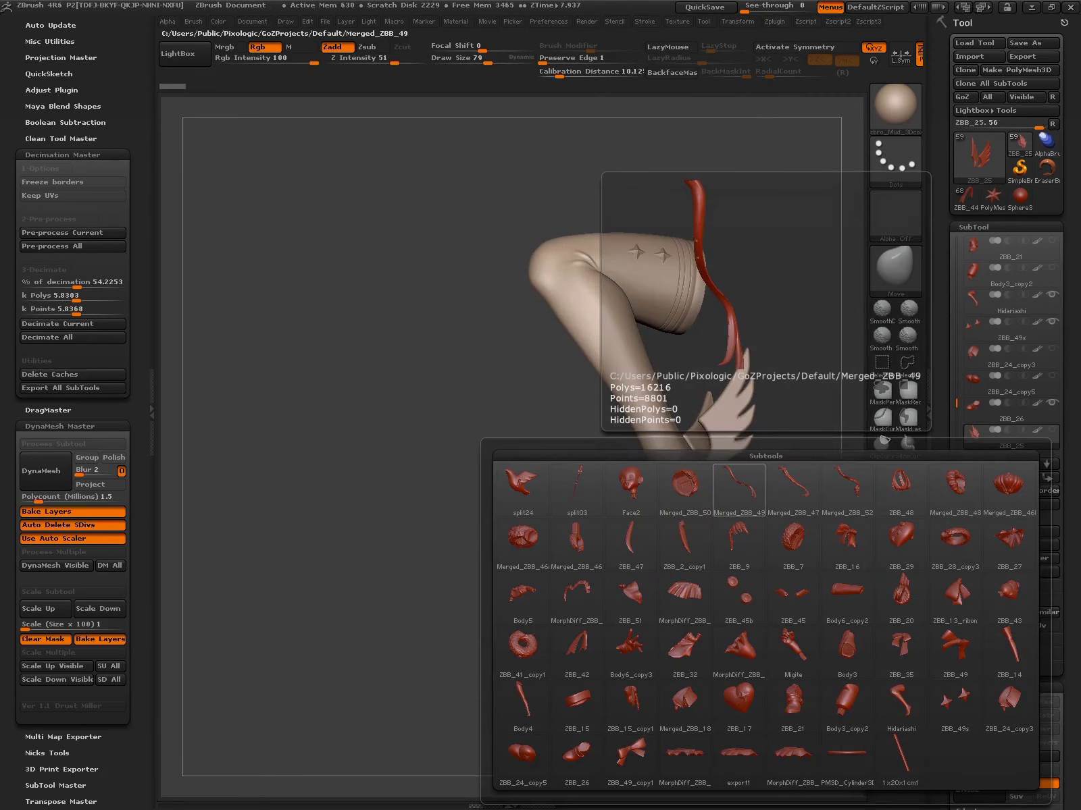
pyautogui.click(1009, 648)
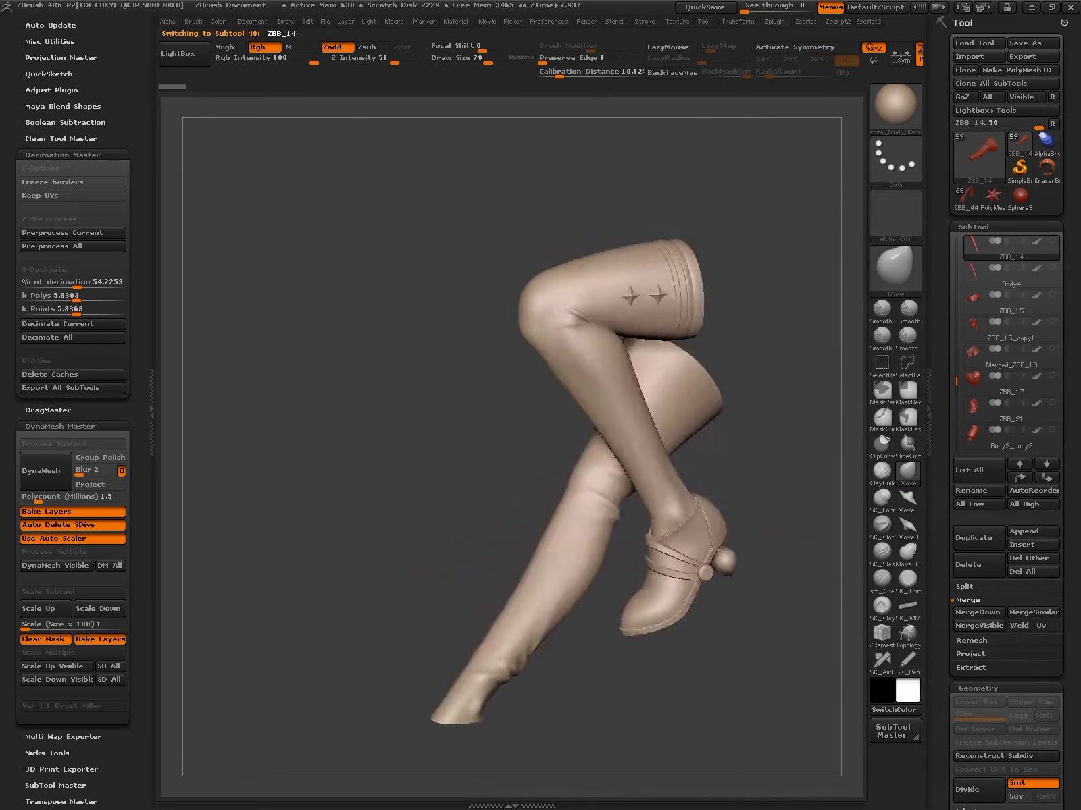
pyautogui.moveTo(811, 676)
pyautogui.mouseDown()
pyautogui.moveTo(795, 639)
pyautogui.moveTo(861, 381)
pyautogui.mouseUp()
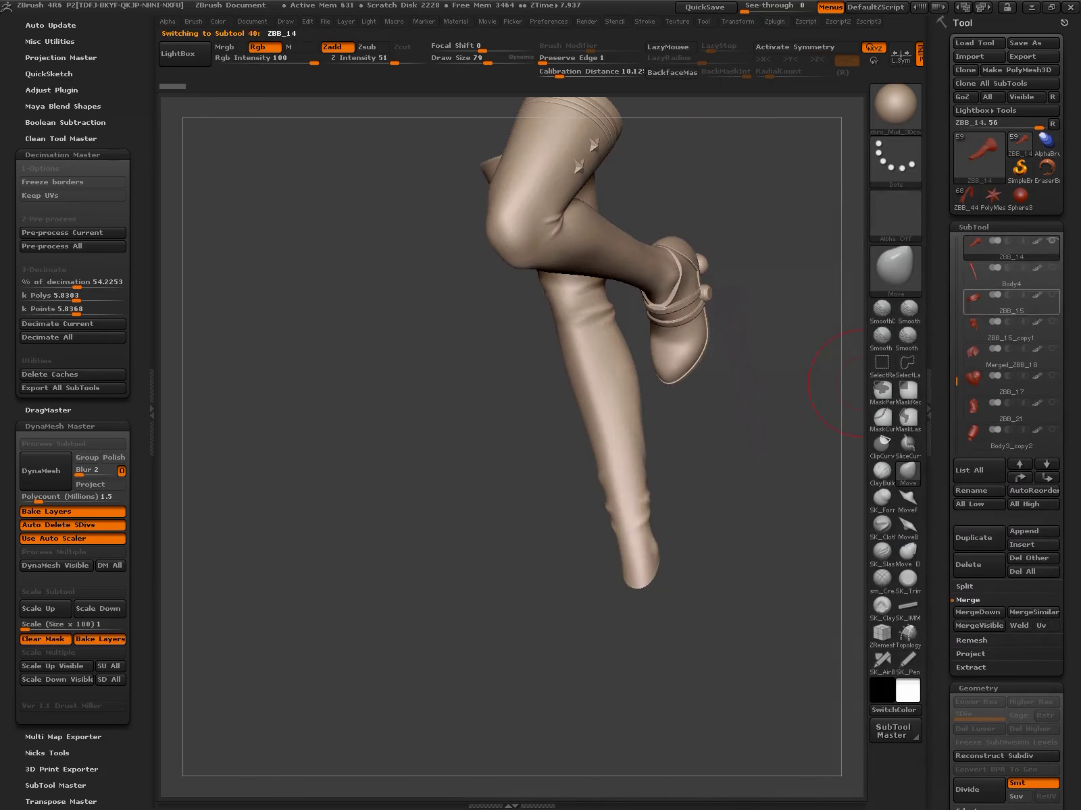
pyautogui.moveTo(1011, 330)
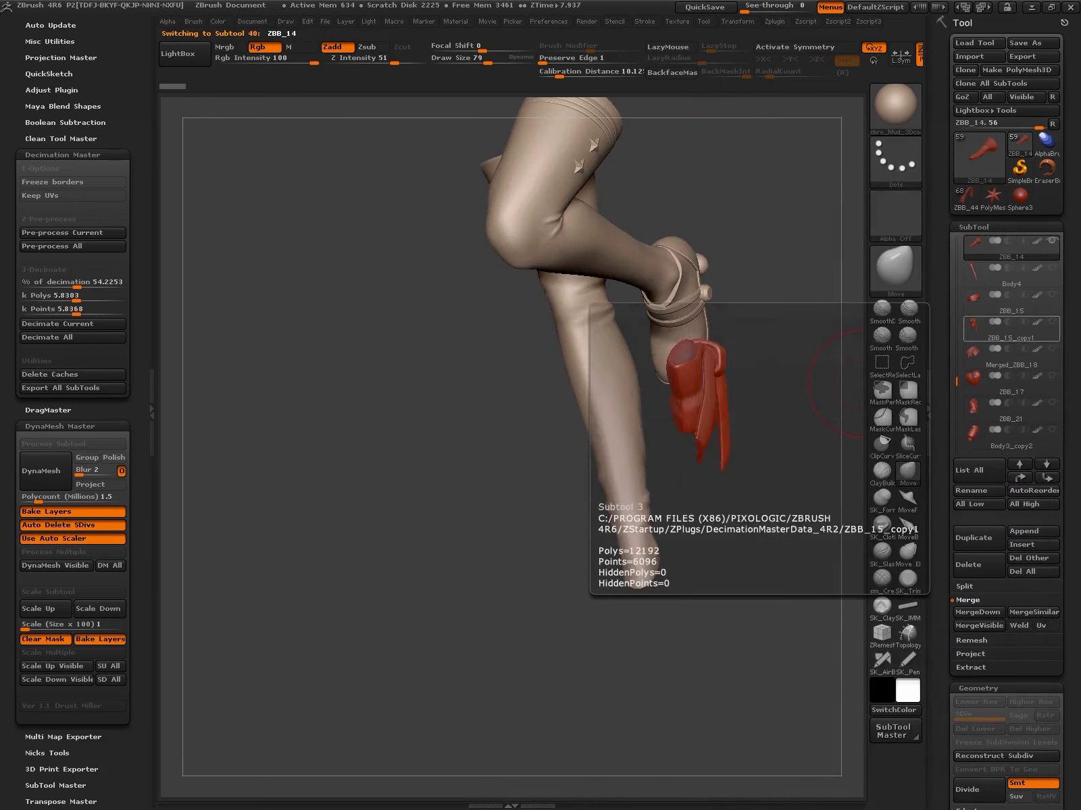
pyautogui.click(973, 301)
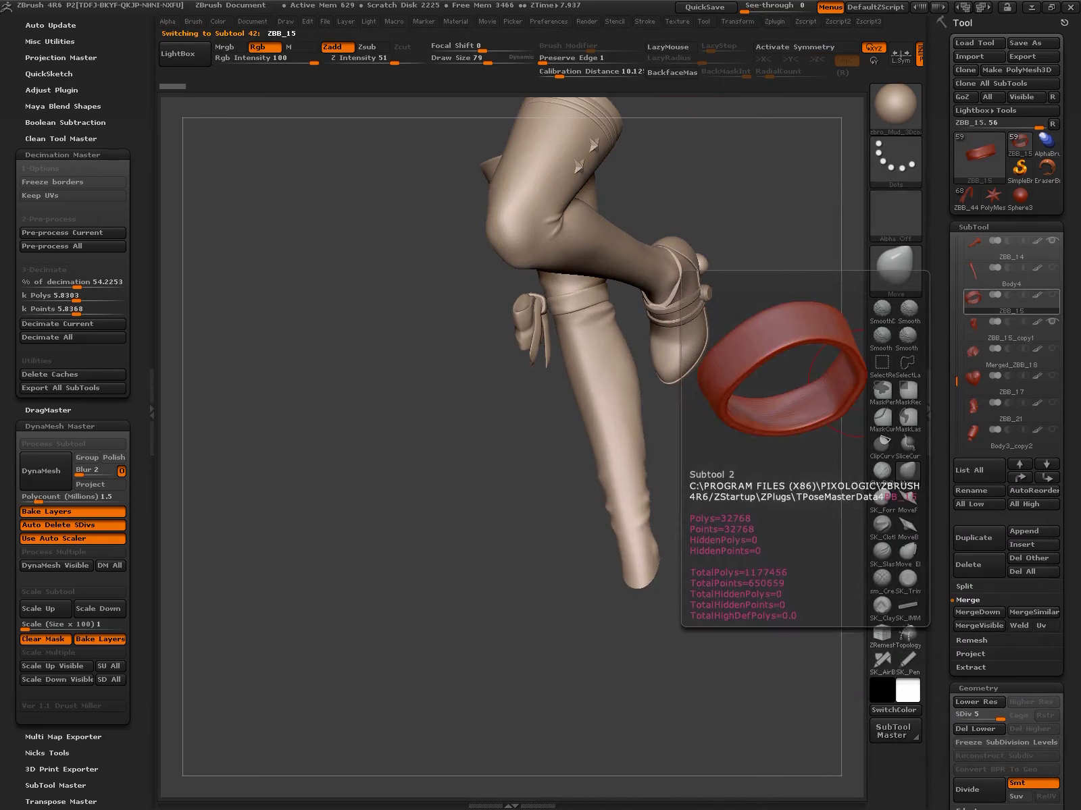
pyautogui.click(972, 405)
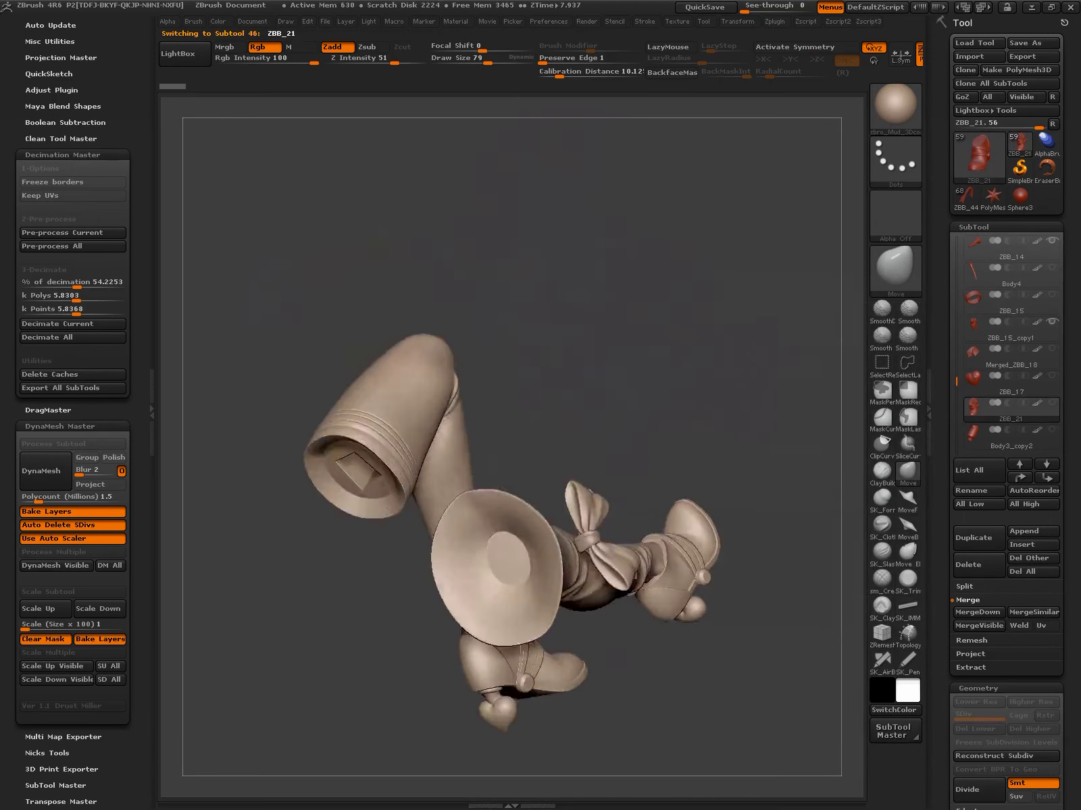
# Make Body4 the active subtool and view its leg from the front
pyautogui.moveTo(743, 406)
pyautogui.mouseDown()
pyautogui.moveTo(841, 426)
pyautogui.moveTo(703, 226)
pyautogui.moveTo(700, 603)
pyautogui.moveTo(747, 526)
pyautogui.moveTo(828, 496)
pyautogui.moveTo(811, 470)
pyautogui.mouseUp()
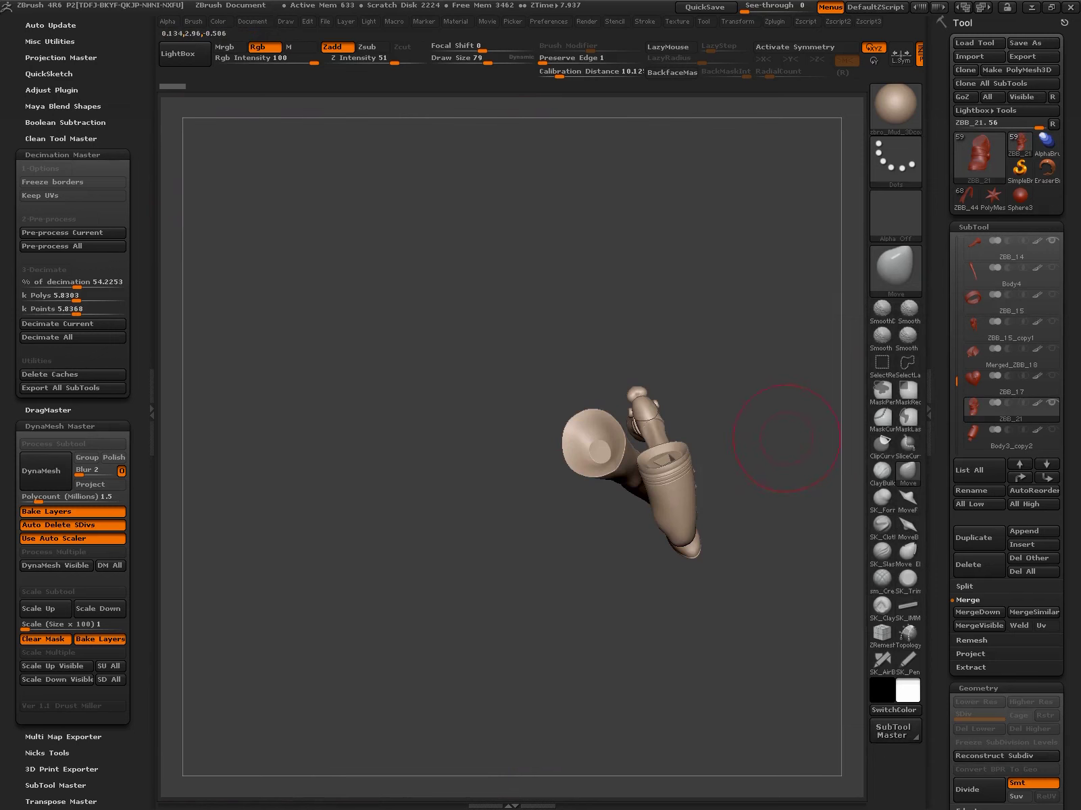
pyautogui.keyDown('alt'); pyautogui.click(665, 527); pyautogui.keyUp('alt')
pyautogui.moveTo(665, 527); pyautogui.dragTo(777, 405)
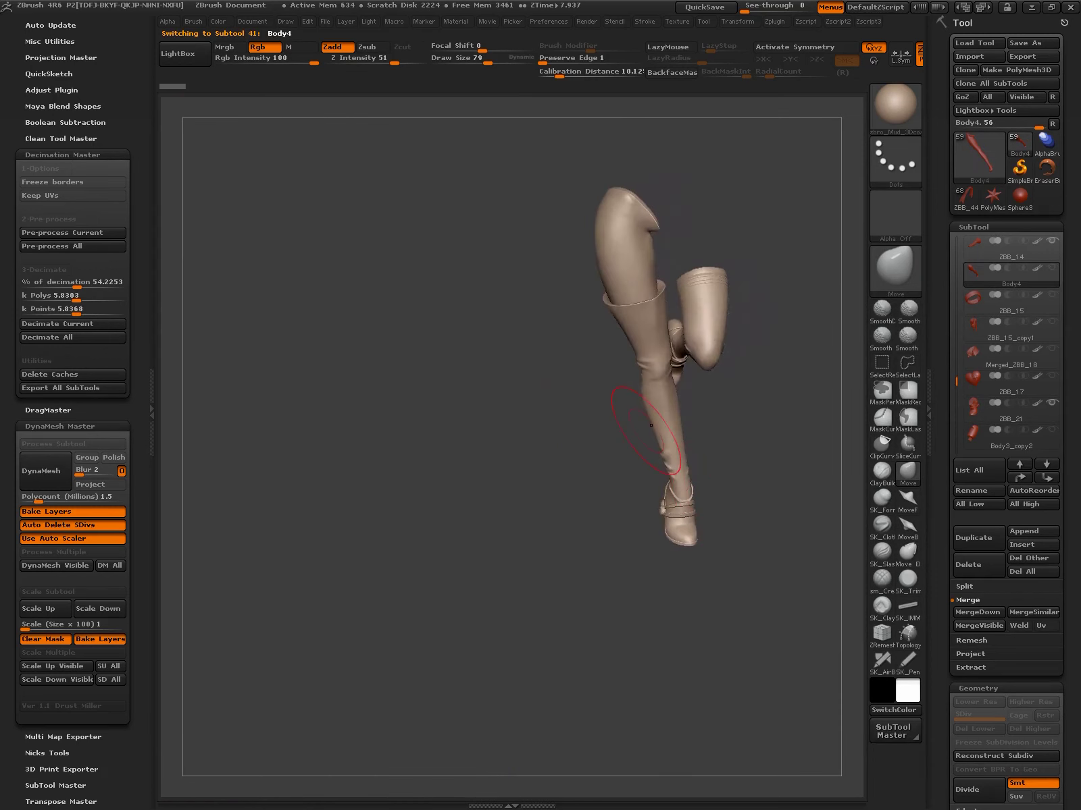
pyautogui.moveTo(650, 425); pyautogui.dragTo(697, 462)
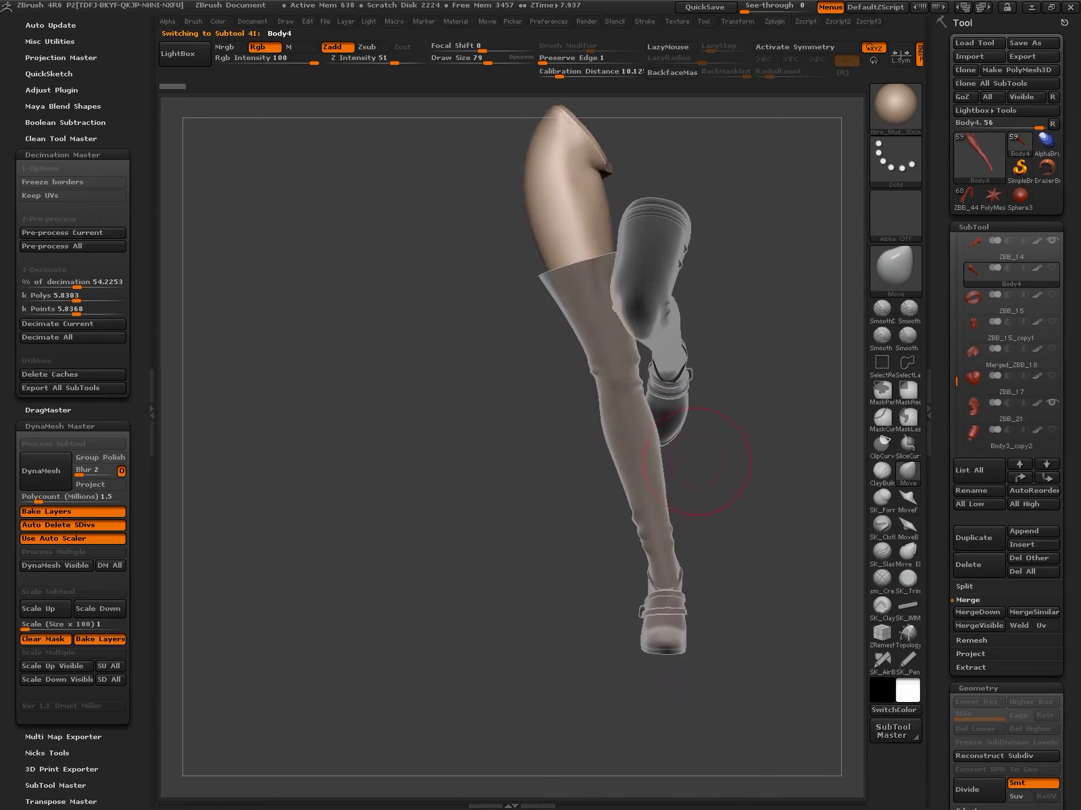
pyautogui.moveTo(797, 483); pyautogui.dragTo(767, 458)
# Slice across Body4's upper thigh with SliceCurve and GoZ the visible subtools to Blender
pyautogui.press('b')
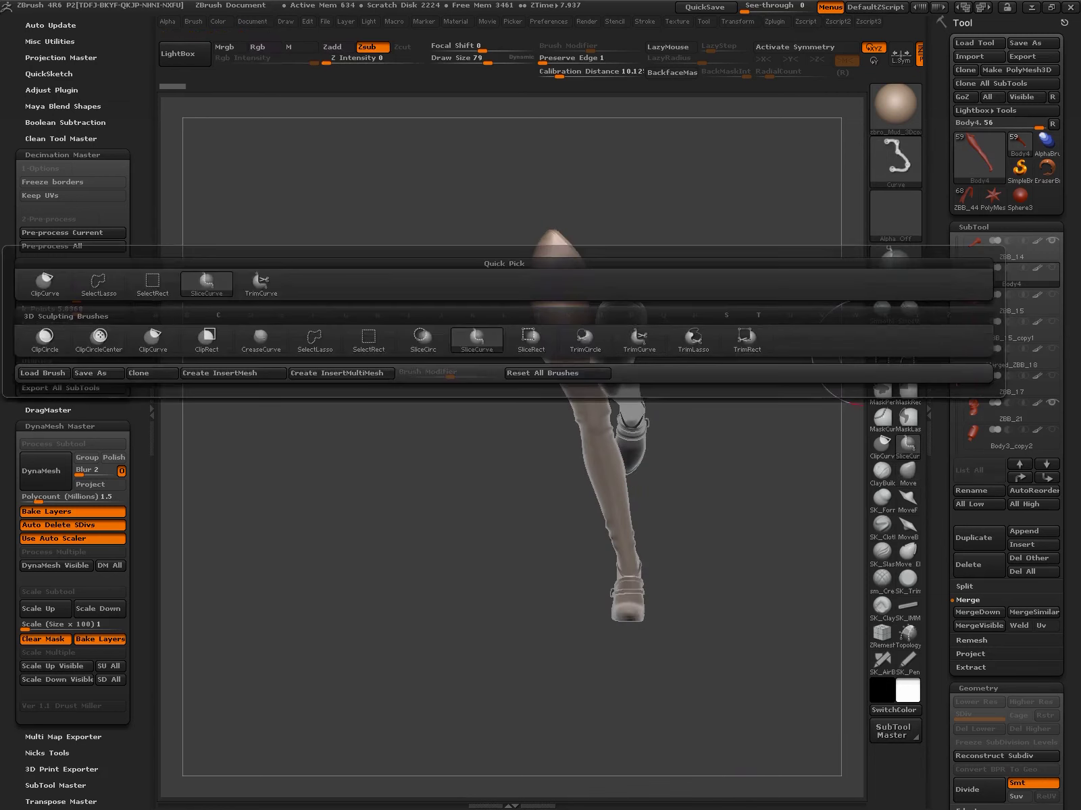
pyautogui.moveTo(362, 470)
pyautogui.keyDown('ctrl'); pyautogui.keyDown('shift'); pyautogui.mouseDown()
pyautogui.moveTo(772, 357)
pyautogui.moveTo(676, 472)
pyautogui.moveTo(856, 362)
pyautogui.mouseUp(); pyautogui.keyUp('shift'); pyautogui.keyUp('ctrl')
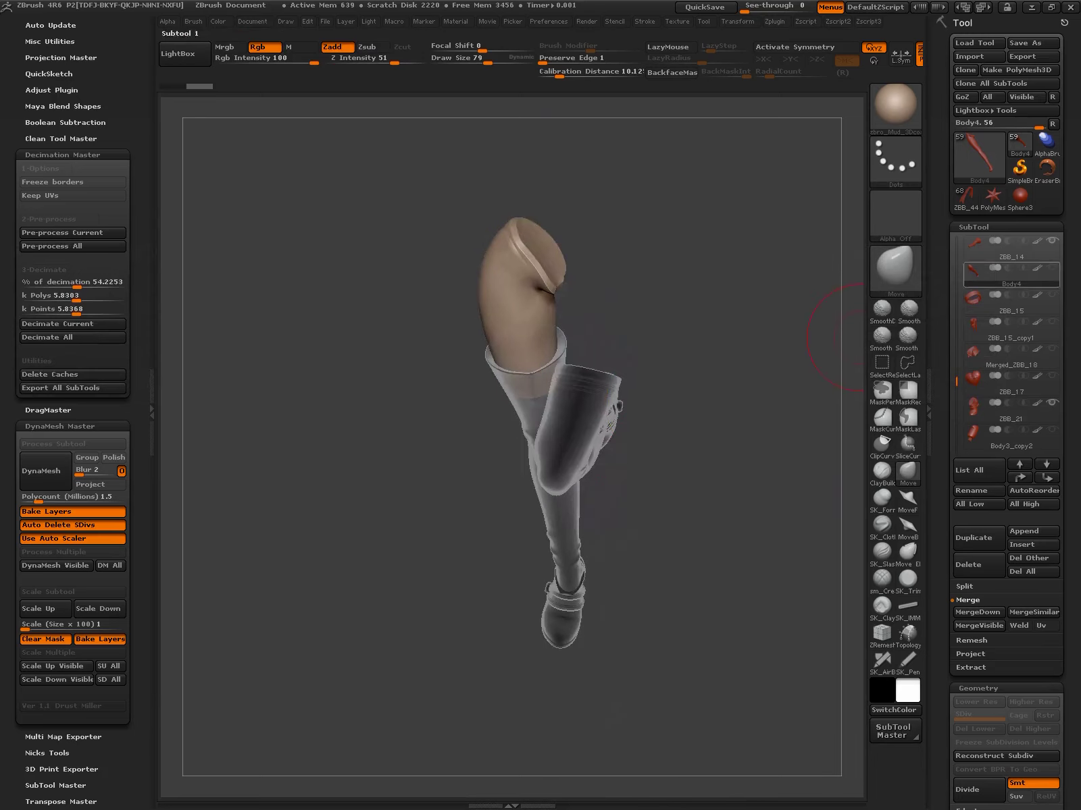
pyautogui.moveTo(710, 608)
pyautogui.mouseDown()
pyautogui.moveTo(687, 615)
pyautogui.moveTo(691, 696)
pyautogui.moveTo(622, 385)
pyautogui.moveTo(561, 581)
pyautogui.moveTo(977, 181)
pyautogui.mouseUp()
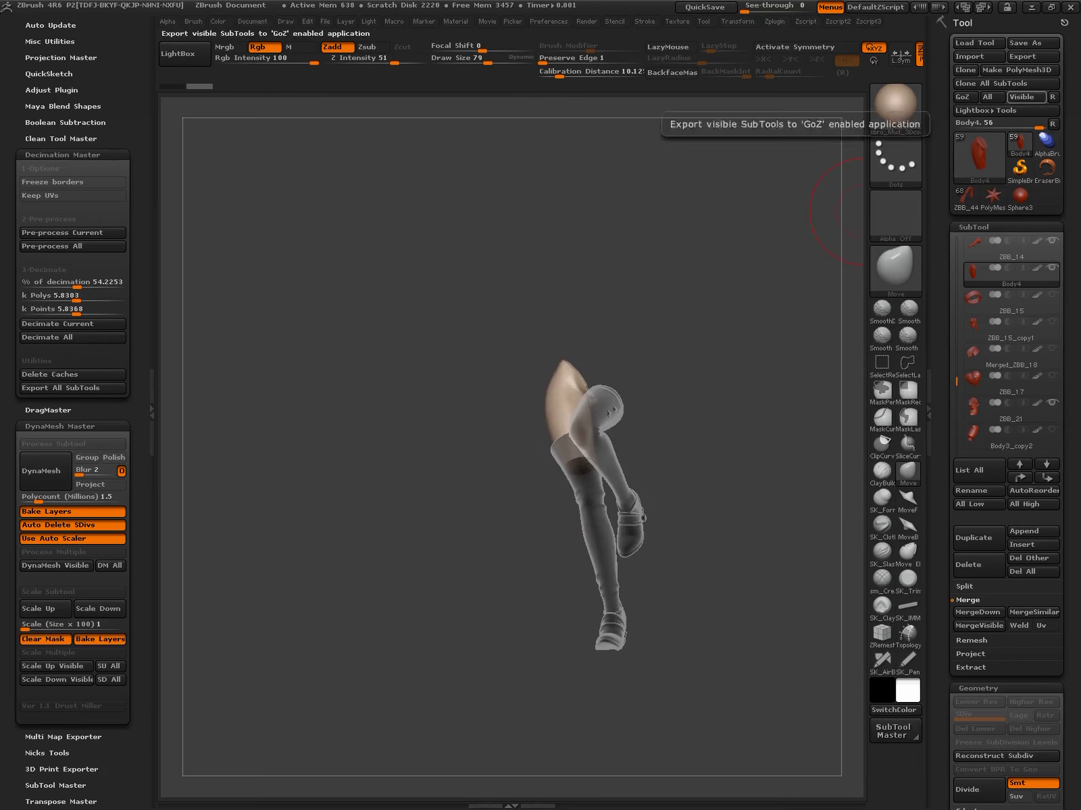
pyautogui.click(1022, 96)
# Delete the leftover imported objects, including Box, from the Outliner
pyautogui.rightClick(935, 168)
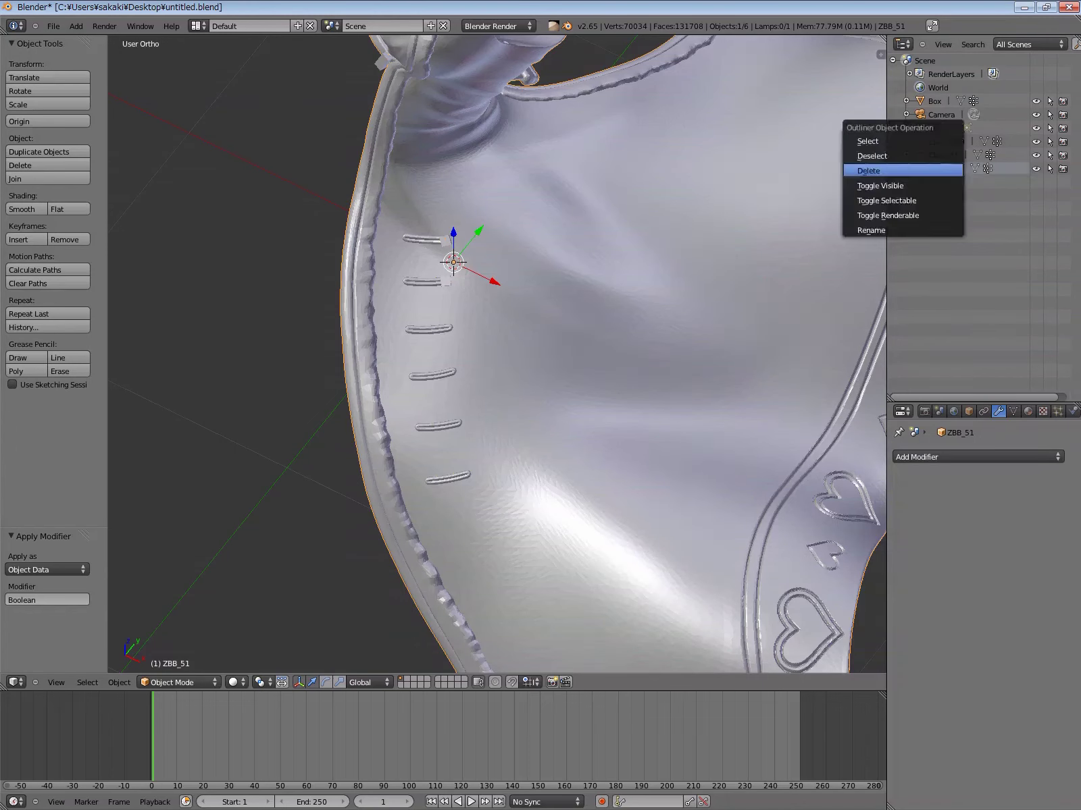
pyautogui.click(895, 169)
pyautogui.rightClick(936, 100)
pyautogui.click(894, 101)
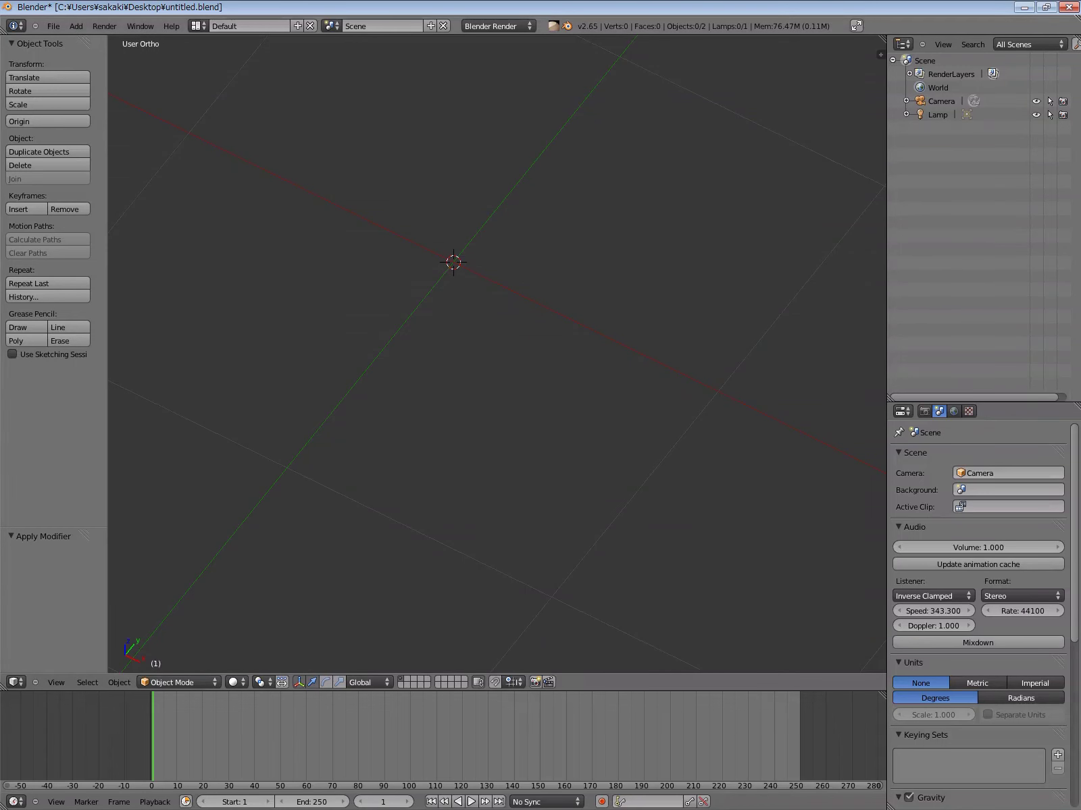
# Give Body4 a Union Boolean with ZBB_14 and apply it
pyautogui.moveTo(496, 351); pyautogui.dragTo(406, 304, button='middle')
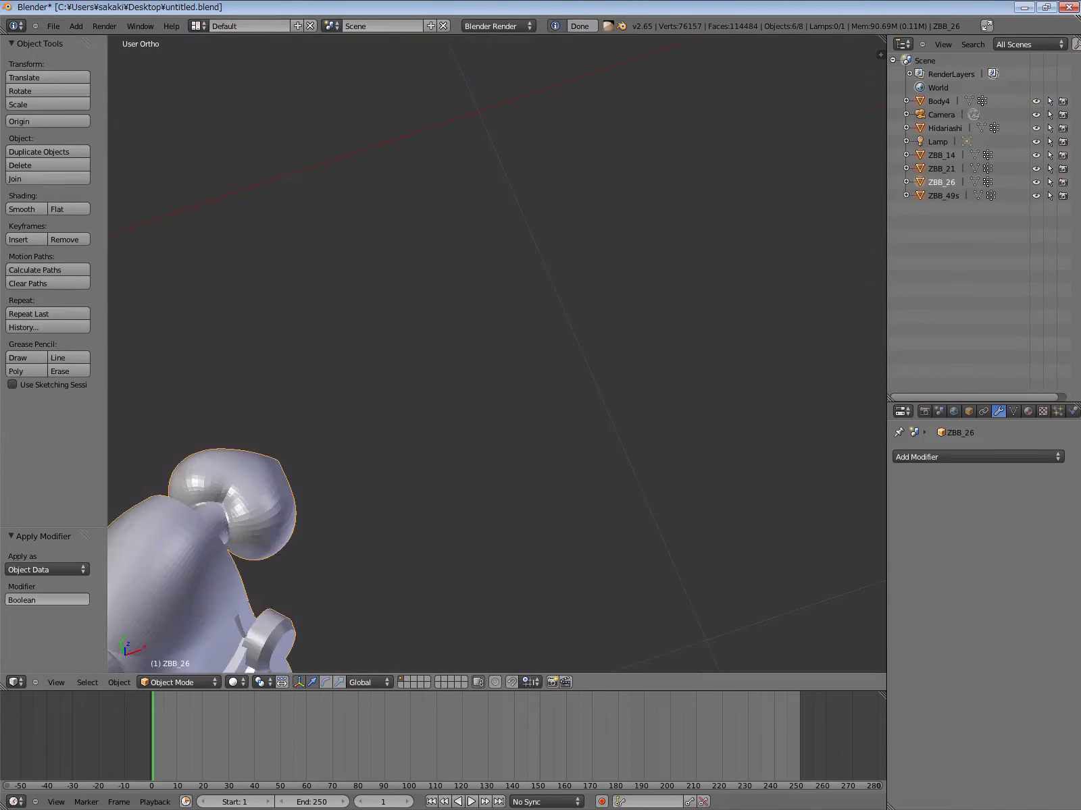
pyautogui.press('KP_Decimal')
pyautogui.moveTo(608, 405); pyautogui.dragTo(574, 378, button='middle')
pyautogui.rightClick(540, 270)
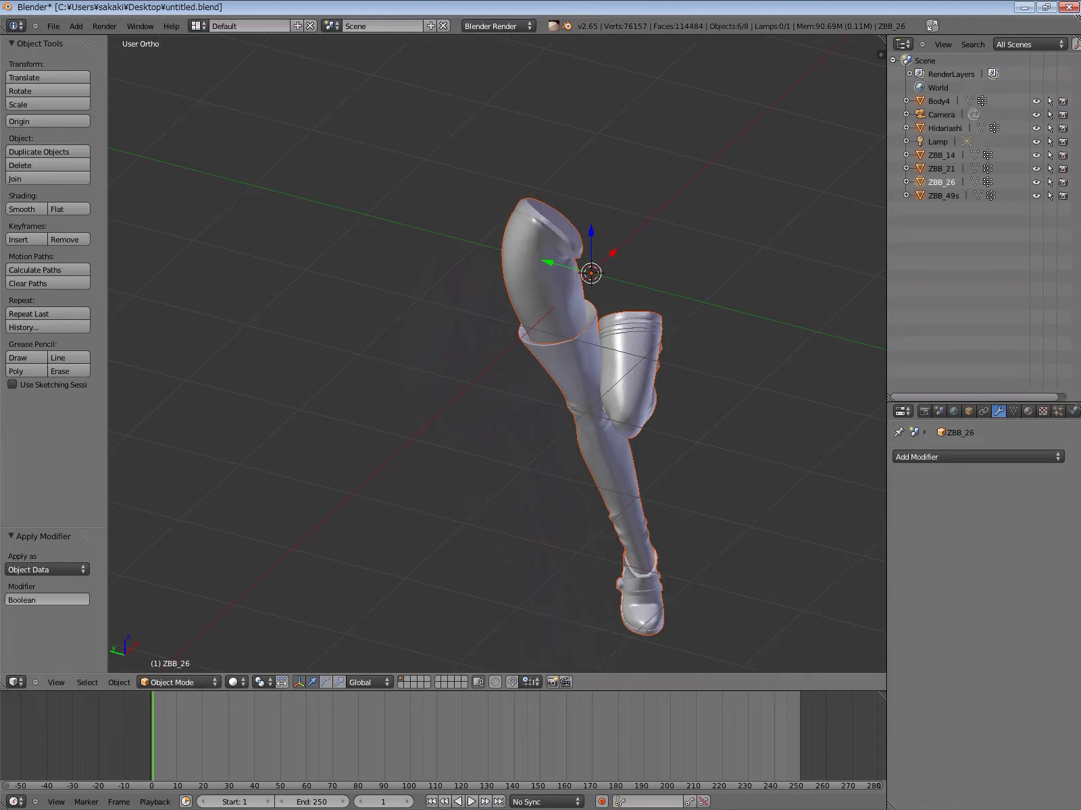
pyautogui.click(978, 456)
pyautogui.click(748, 514)
pyautogui.click(935, 535)
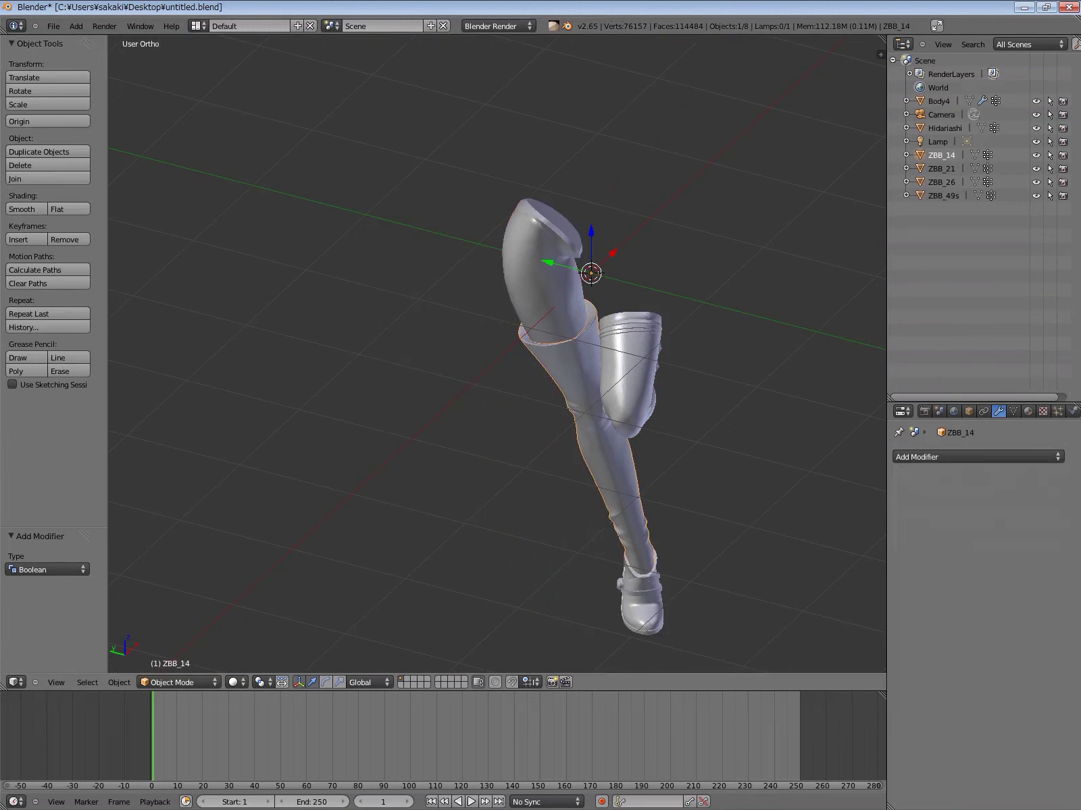
pyautogui.click(1020, 534)
pyautogui.click(978, 568)
pyautogui.click(935, 501)
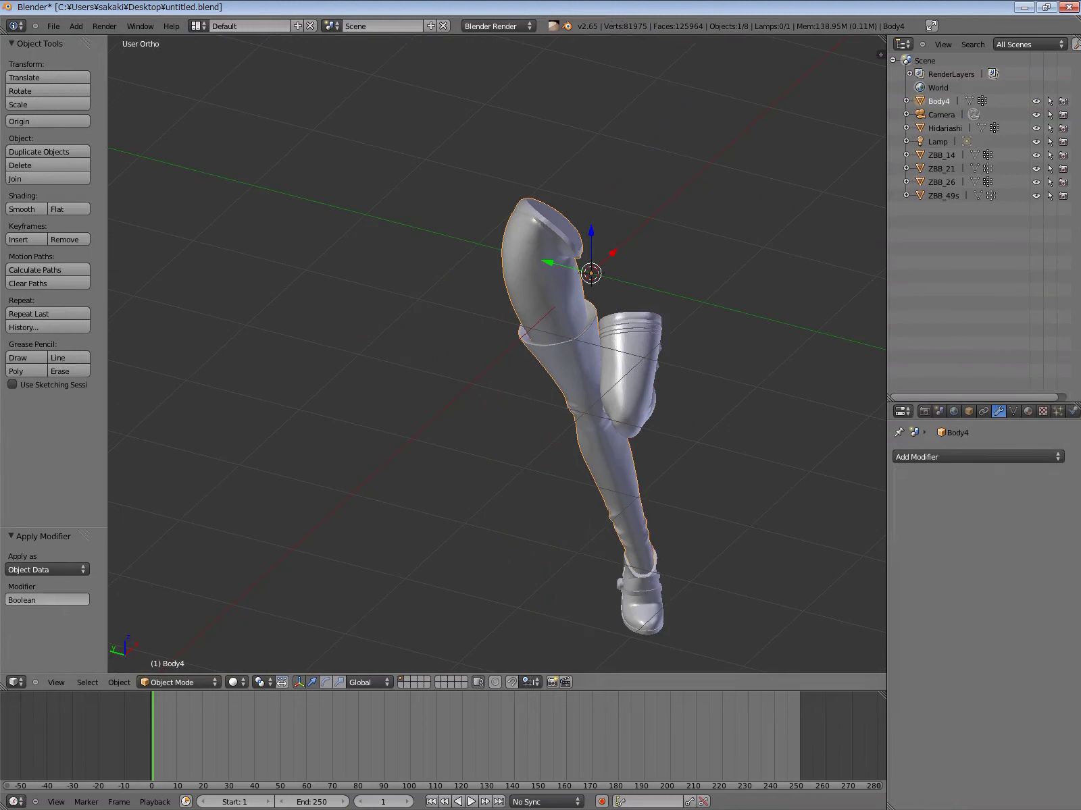
# Remove a stray Build modifier, then apply a Union Boolean with ZBB_21 to Body4
pyautogui.click(977, 457)
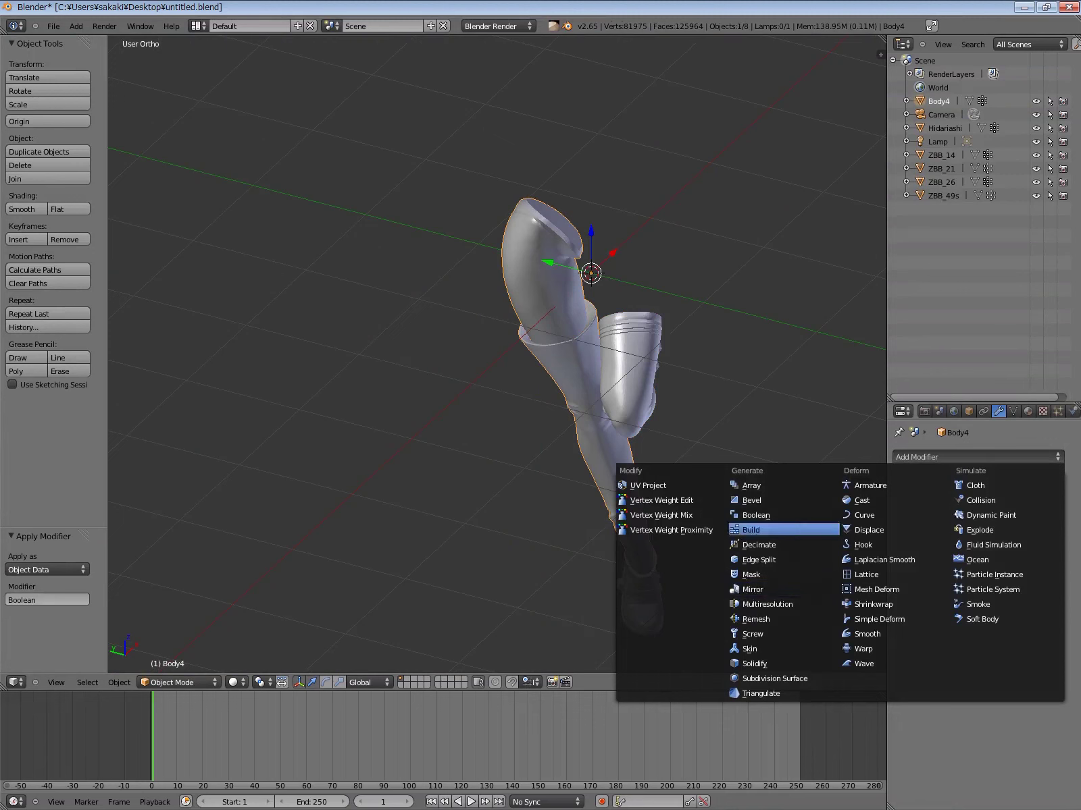
pyautogui.click(751, 529)
pyautogui.click(1053, 478)
pyautogui.click(977, 456)
pyautogui.click(736, 579)
pyautogui.click(935, 535)
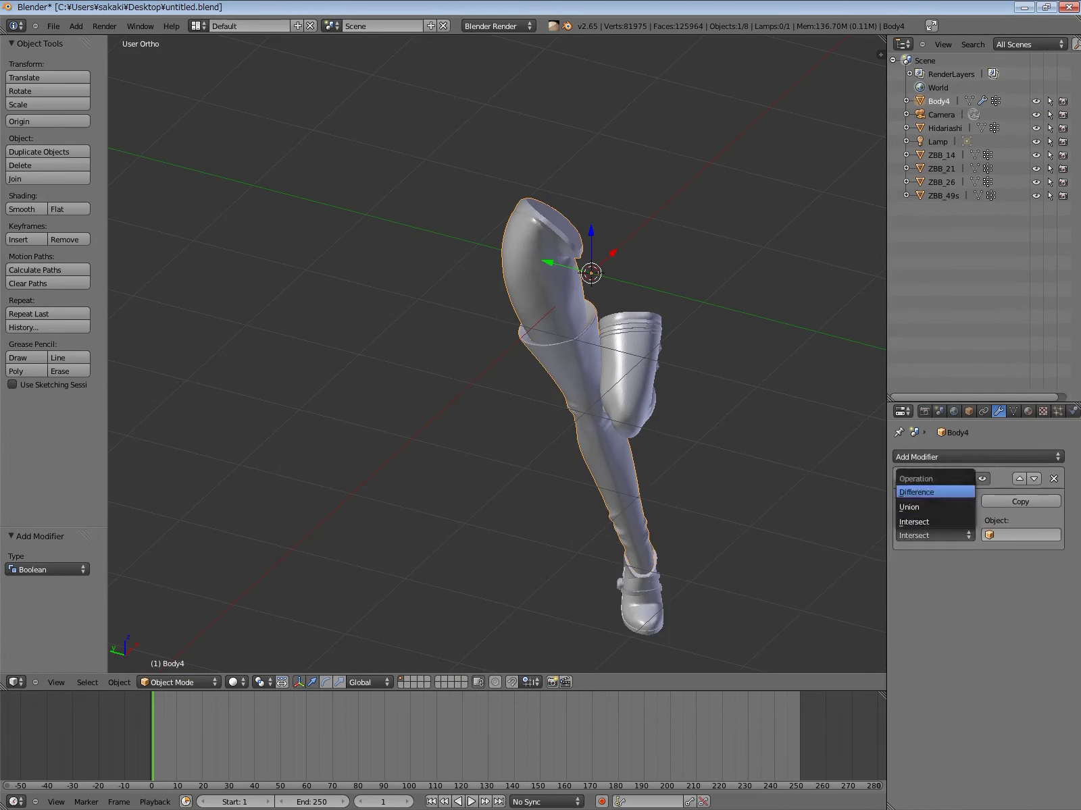
pyautogui.click(909, 506)
pyautogui.hotkey('ctrl', 'z')
pyautogui.hotkey('ctrl', 'shift', 'z')
pyautogui.click(1020, 535)
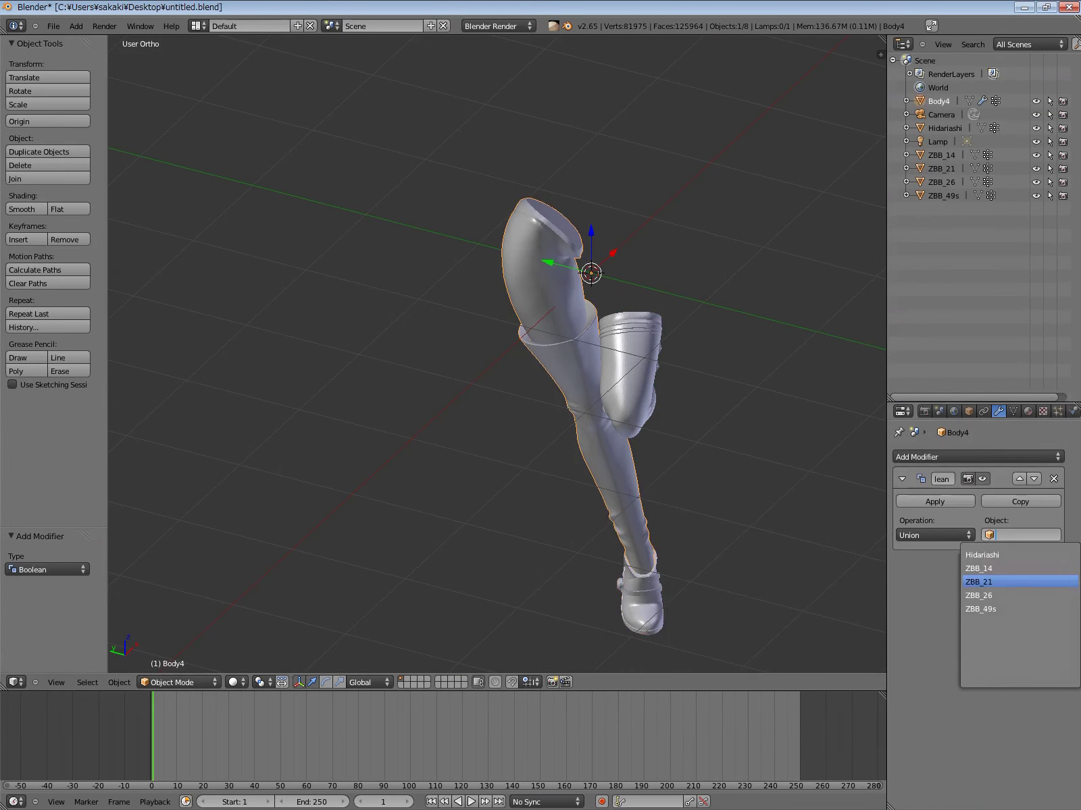
pyautogui.click(1020, 581)
pyautogui.click(935, 501)
# Add a Union Boolean to Hidariashi targeting ZBB_49s
pyautogui.click(944, 128)
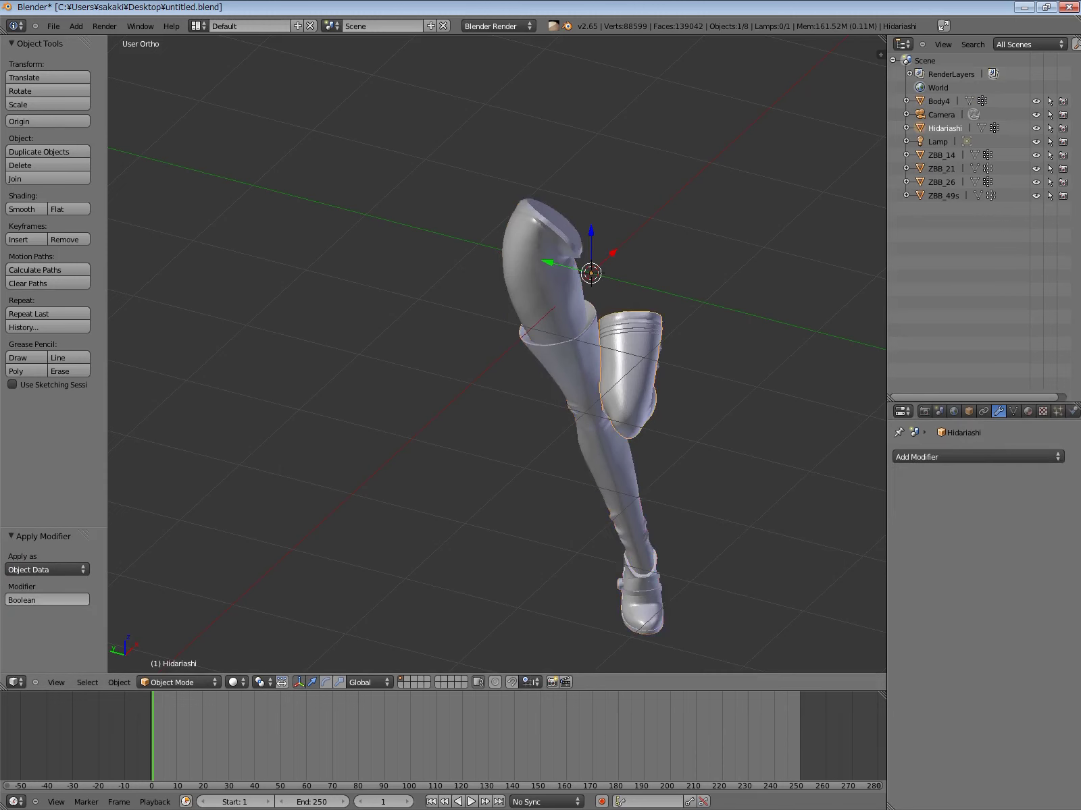
pyautogui.moveTo(541, 338)
pyautogui.mouseDown(button='middle')
pyautogui.moveTo(574, 325)
pyautogui.moveTo(540, 378)
pyautogui.mouseUp(button='middle')
pyautogui.click(977, 457)
pyautogui.click(736, 579)
pyautogui.click(935, 535)
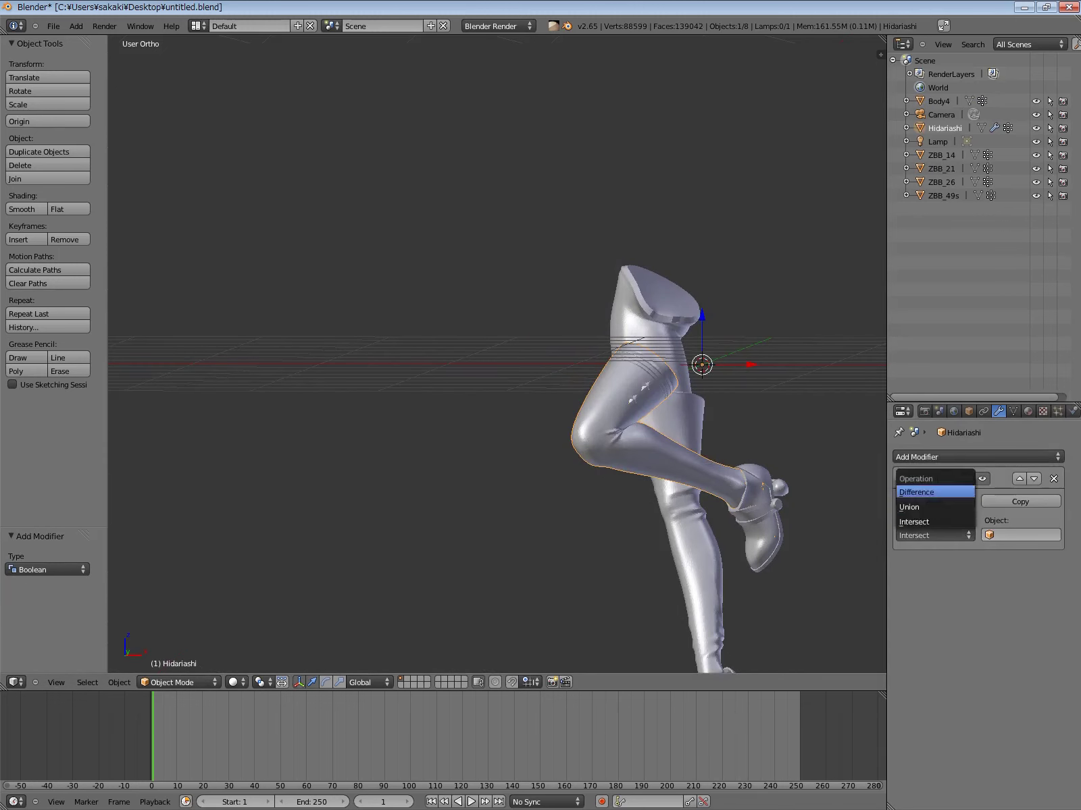
pyautogui.click(909, 507)
pyautogui.hotkey('ctrl', 'z')
pyautogui.hotkey('ctrl', 'shift', 'z')
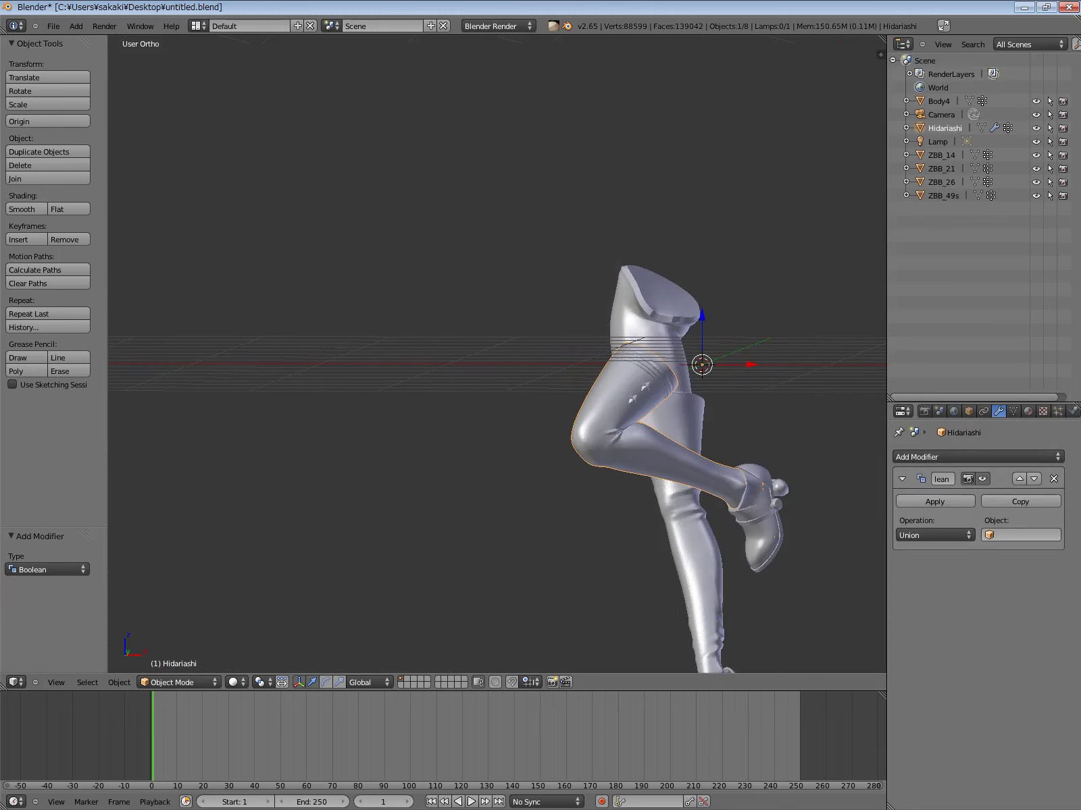
pyautogui.click(1020, 535)
pyautogui.click(986, 609)
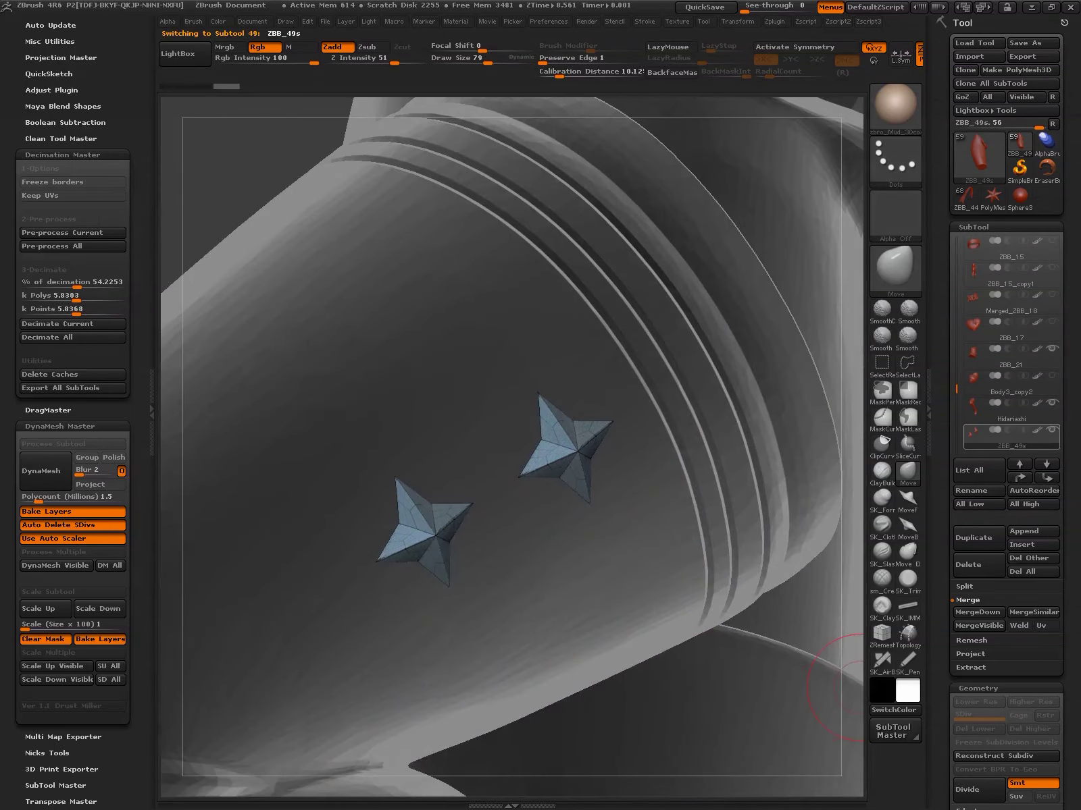
# Apply a Union Boolean with ZBB_26 to Hidariashi
pyautogui.press('space')
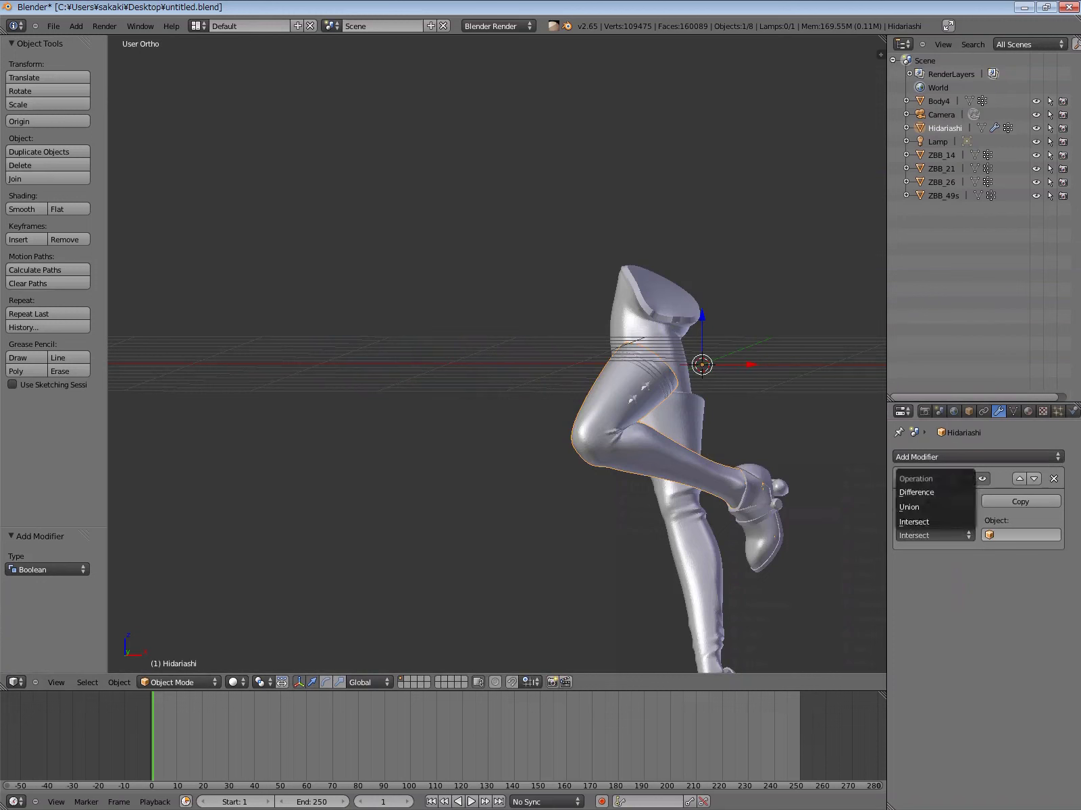
pyautogui.click(909, 506)
pyautogui.click(1019, 534)
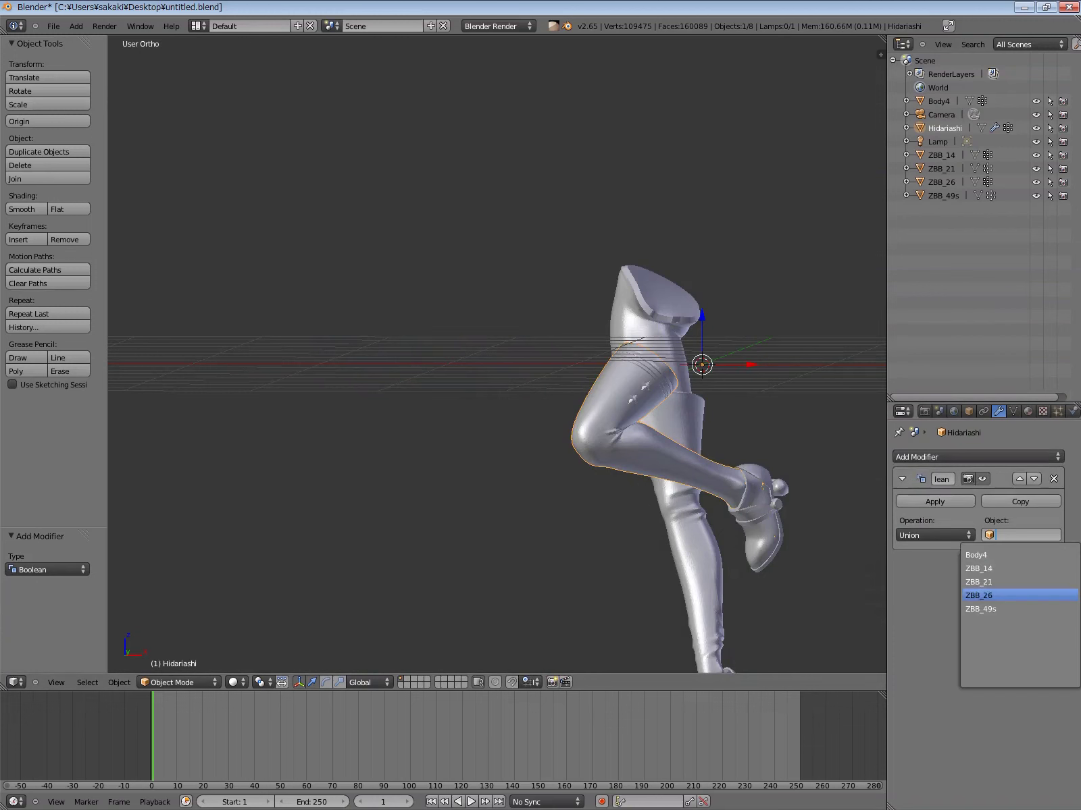
pyautogui.click(986, 594)
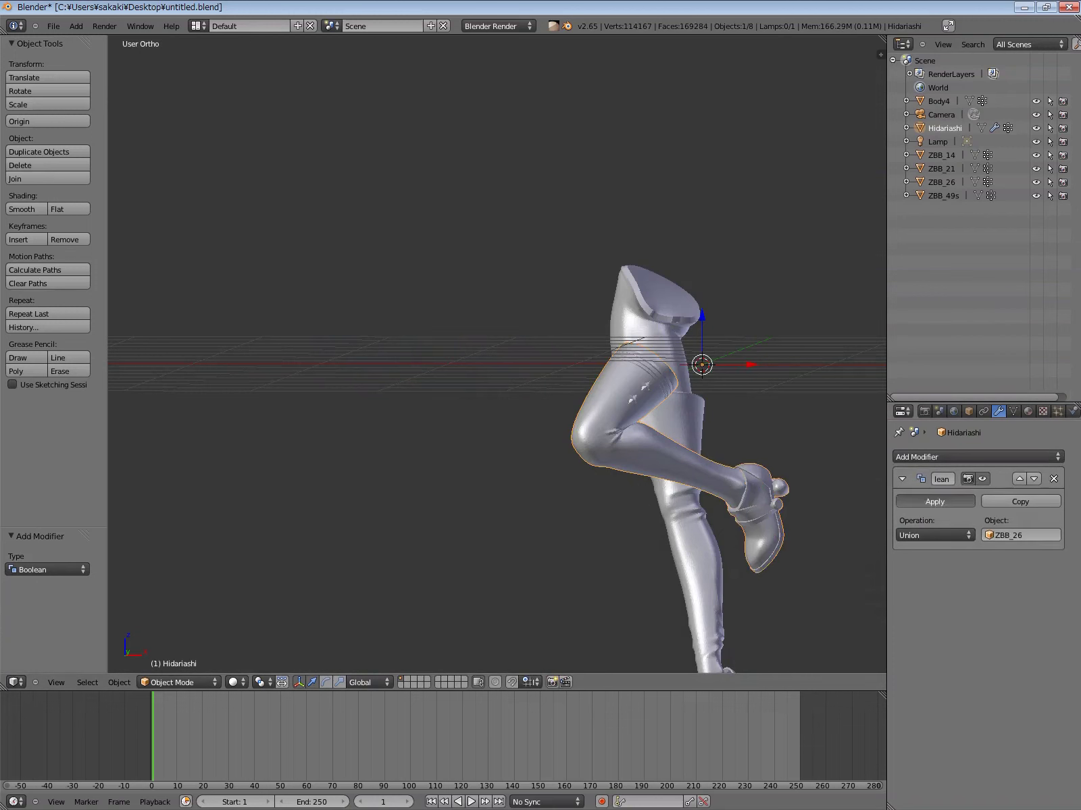
pyautogui.click(934, 501)
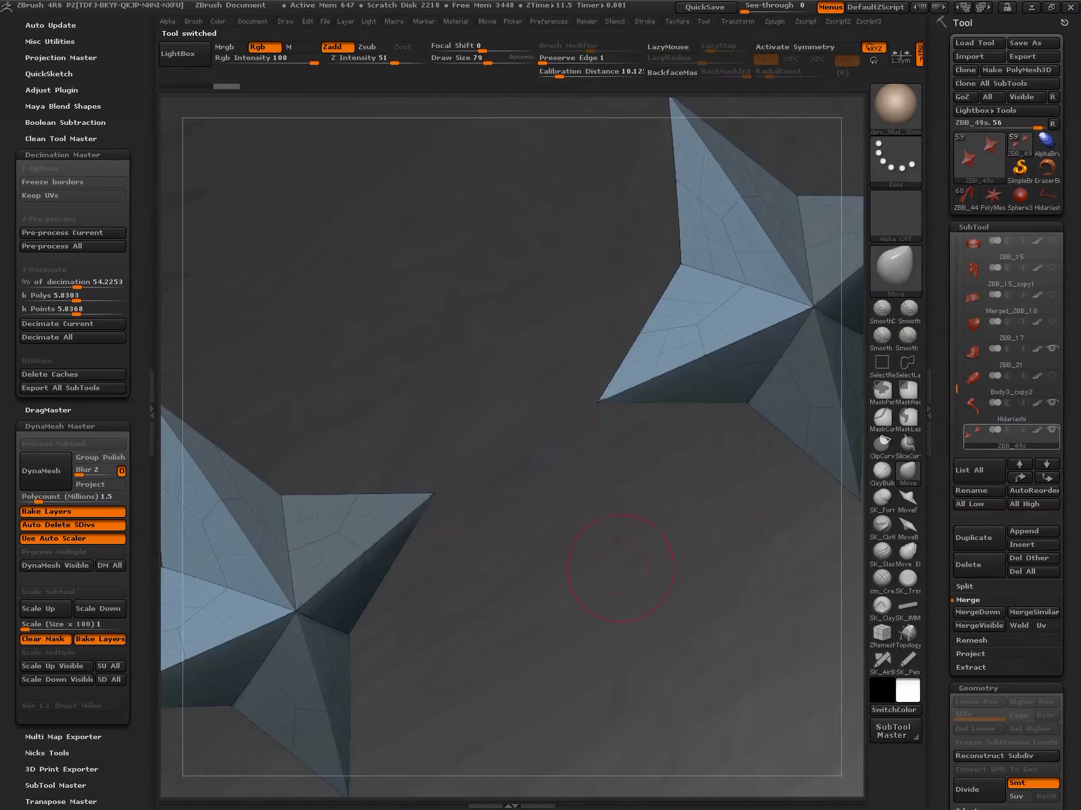
# Open the SubTool Split options and step down to the Hidariashi leg with its two star cutouts
pyautogui.click(1021, 545)
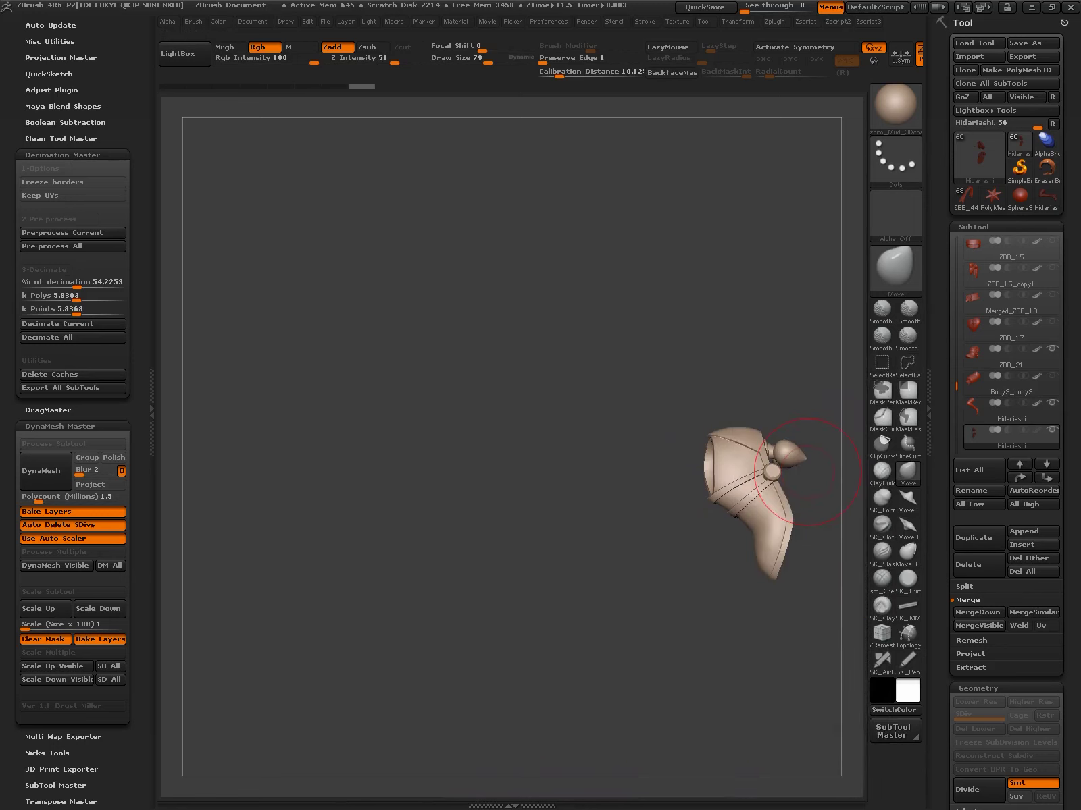
pyautogui.click(964, 586)
pyautogui.press('Down')
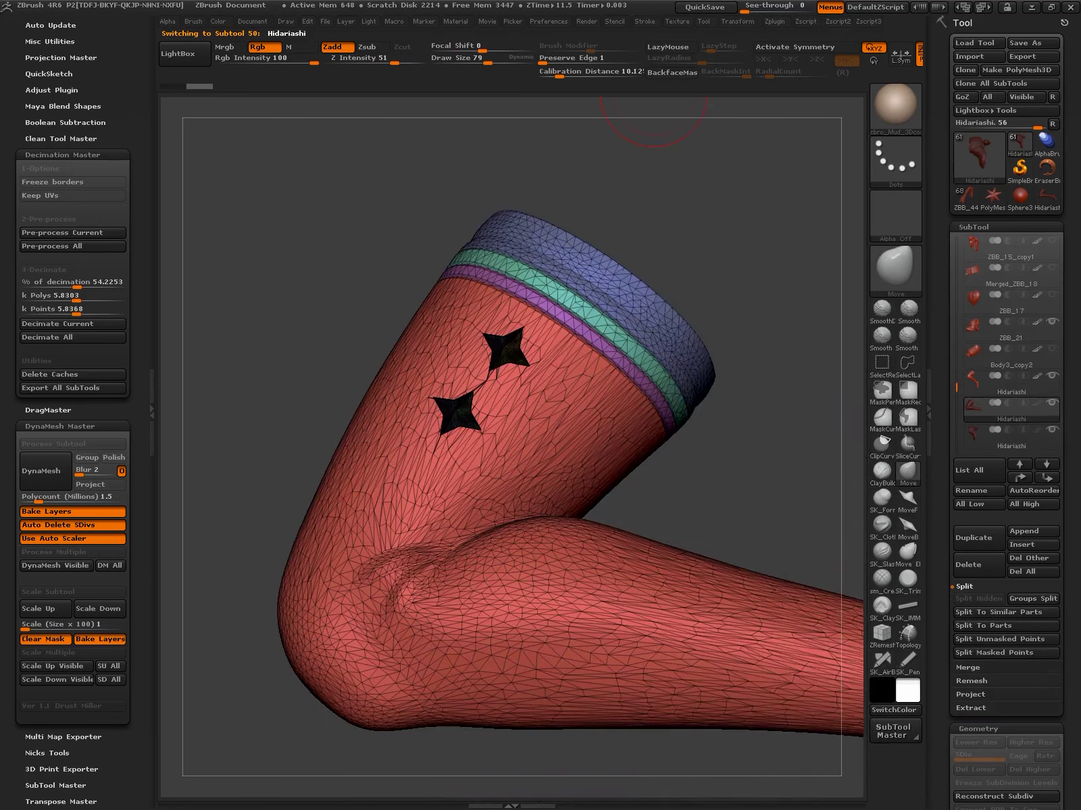
# Mask around the stars and decimate the leg at 33% in Decimation Master, to about 10.7k polygons
pyautogui.click(775, 21)
pyautogui.click(771, 39)
pyautogui.moveTo(419, 473); pyautogui.dragTo(379, 243)
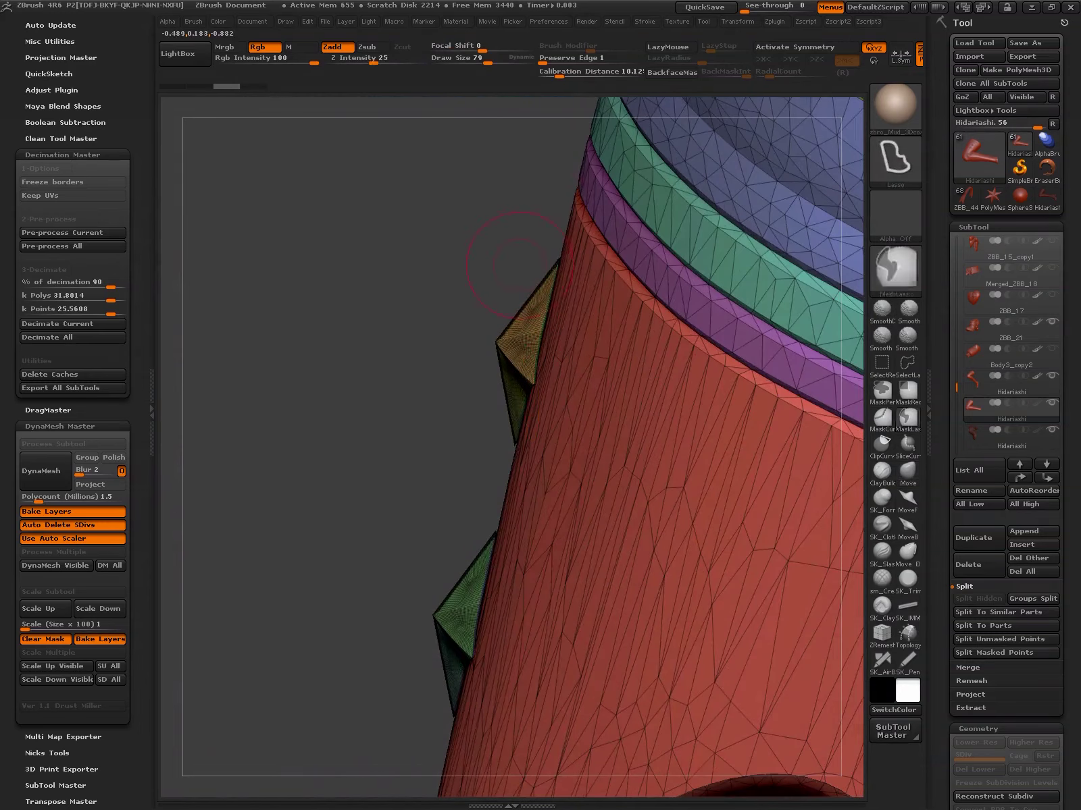
pyautogui.moveTo(540, 703)
pyautogui.keyDown('ctrl'); pyautogui.mouseDown()
pyautogui.moveTo(533, 215)
pyautogui.moveTo(374, 446)
pyautogui.moveTo(182, 408)
pyautogui.mouseUp(); pyautogui.keyUp('ctrl')
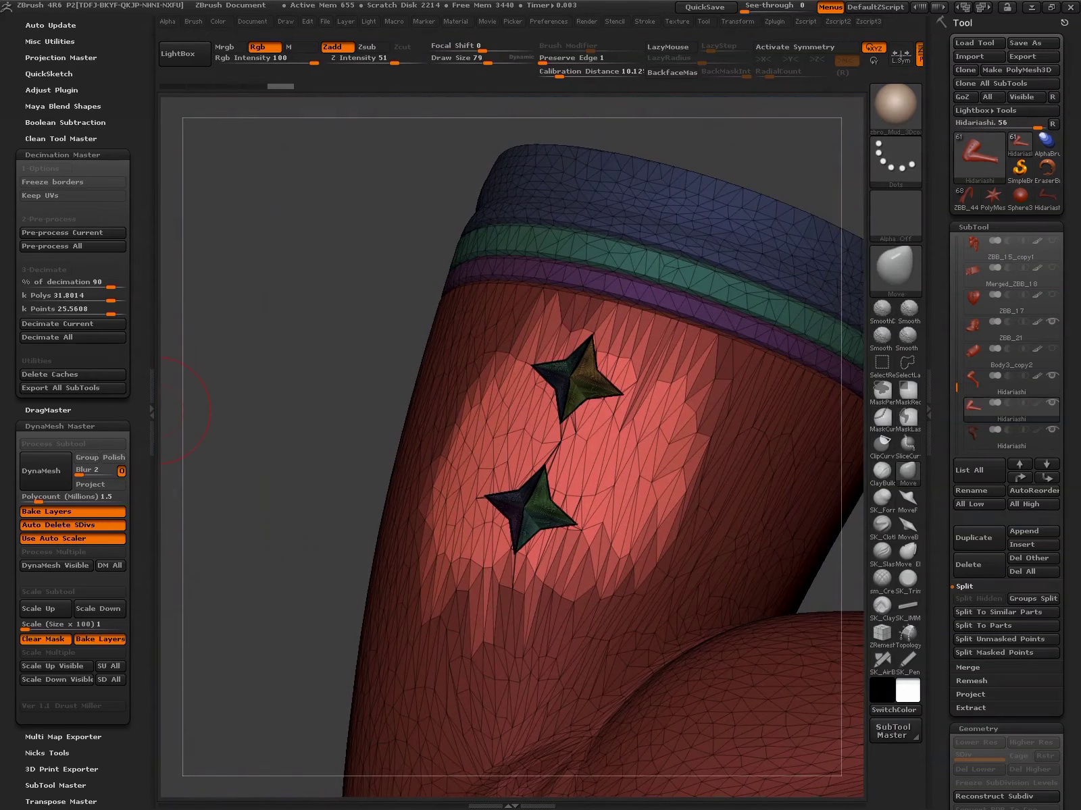
pyautogui.click(73, 324)
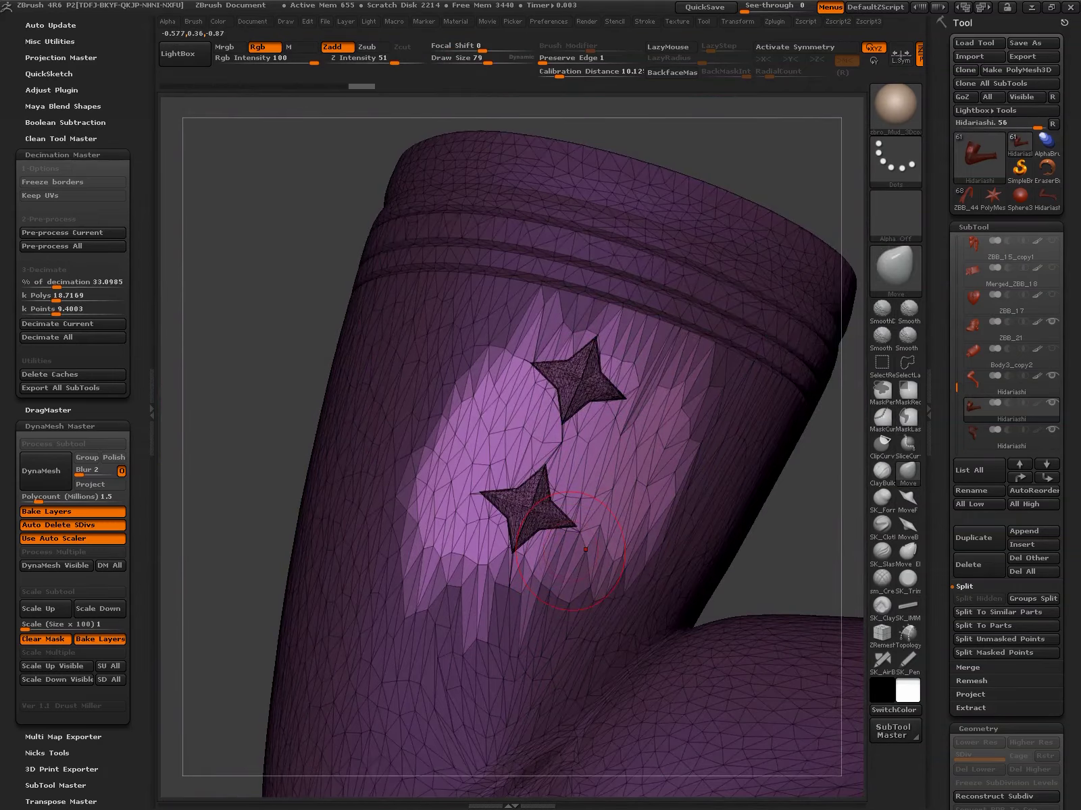
# Inspect the decimated stars, then draw a Transpose line across the ankle end
pyautogui.moveTo(551, 580)
pyautogui.mouseDown()
pyautogui.moveTo(514, 473)
pyautogui.moveTo(482, 459)
pyautogui.moveTo(472, 432)
pyautogui.moveTo(487, 446)
pyautogui.mouseUp()
pyautogui.moveTo(603, 591)
pyautogui.mouseDown()
pyautogui.moveTo(526, 735)
pyautogui.moveTo(607, 676)
pyautogui.mouseUp()
pyautogui.press('space')
pyautogui.moveTo(520, 433); pyautogui.dragTo(774, 621)
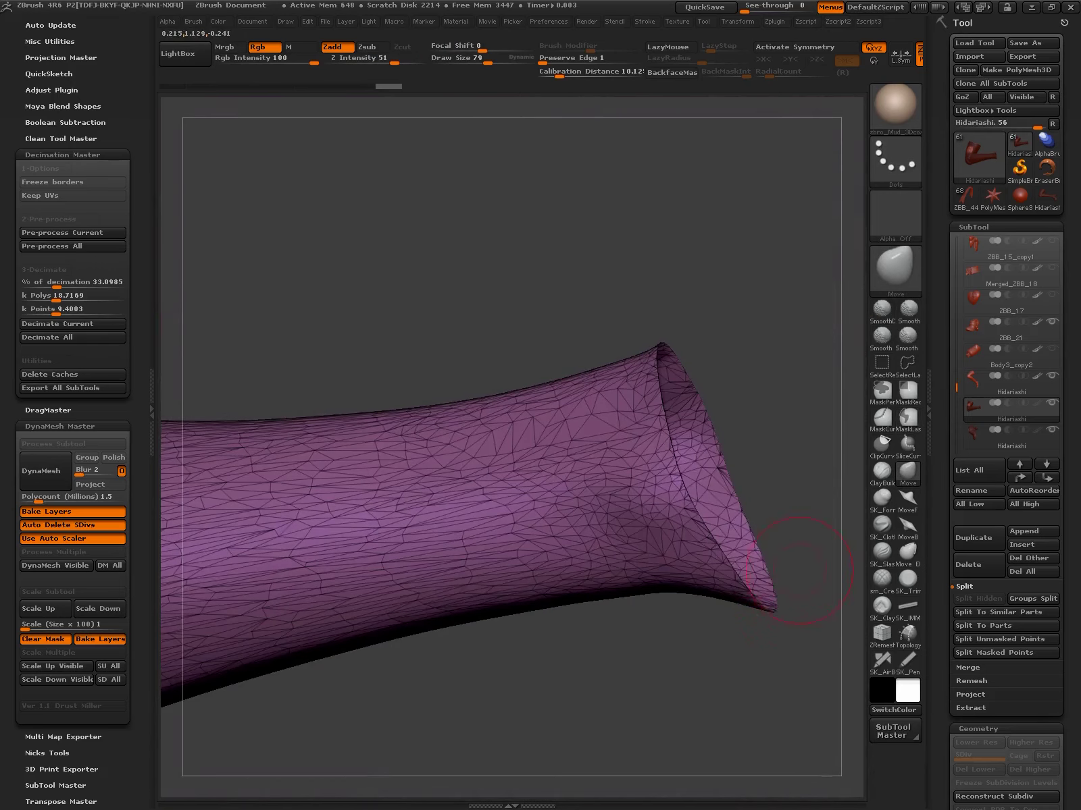
pyautogui.press('space')
pyautogui.moveTo(702, 500)
pyautogui.mouseDown()
pyautogui.moveTo(630, 675)
pyautogui.moveTo(852, 424)
pyautogui.moveTo(777, 473)
pyautogui.mouseUp()
pyautogui.press('w')
pyautogui.moveTo(660, 555); pyautogui.dragTo(710, 651)
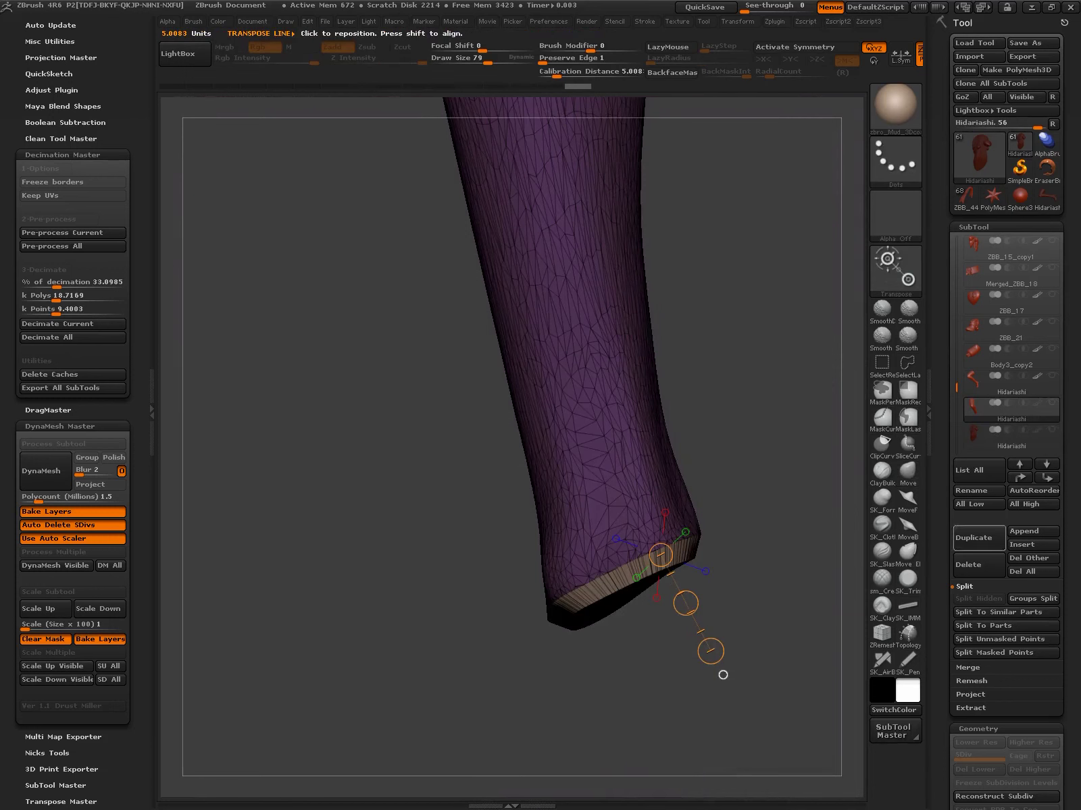
# Merge the Hidariashi leg piece down with the subtool below it
pyautogui.press('q')
pyautogui.moveTo(752, 542); pyautogui.dragTo(731, 554)
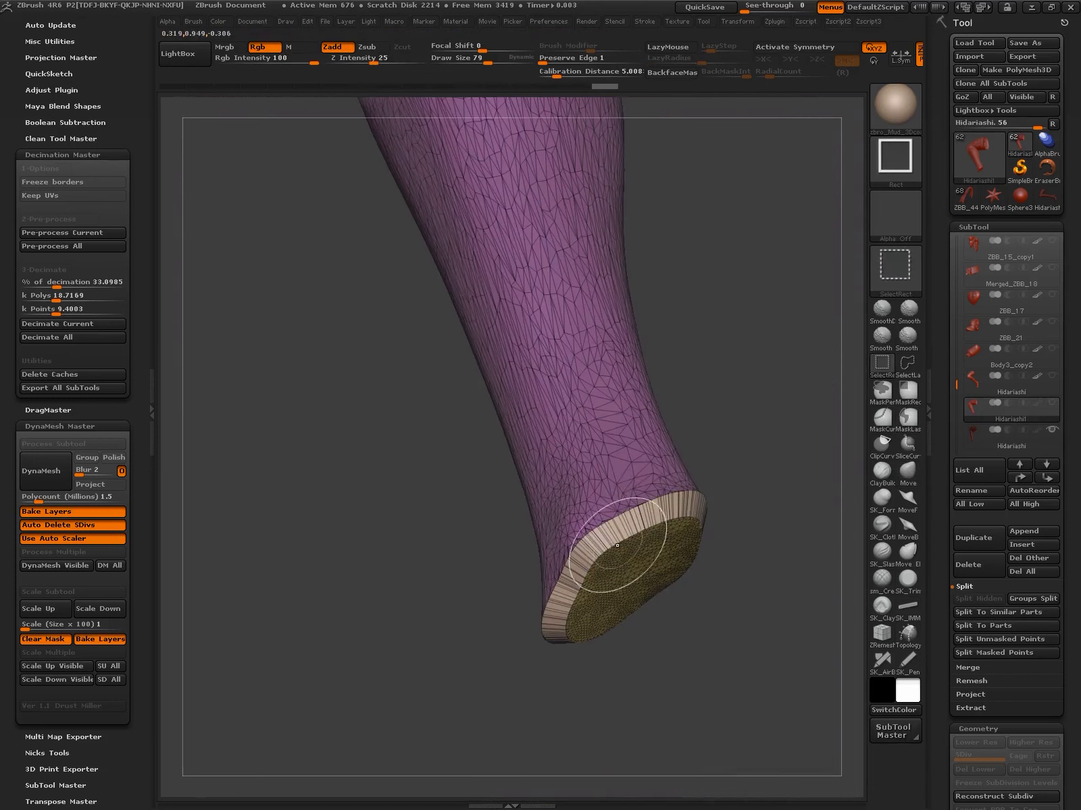
pyautogui.keyDown('alt'); pyautogui.moveTo(748, 567); pyautogui.dragTo(637, 510); pyautogui.keyUp('alt')
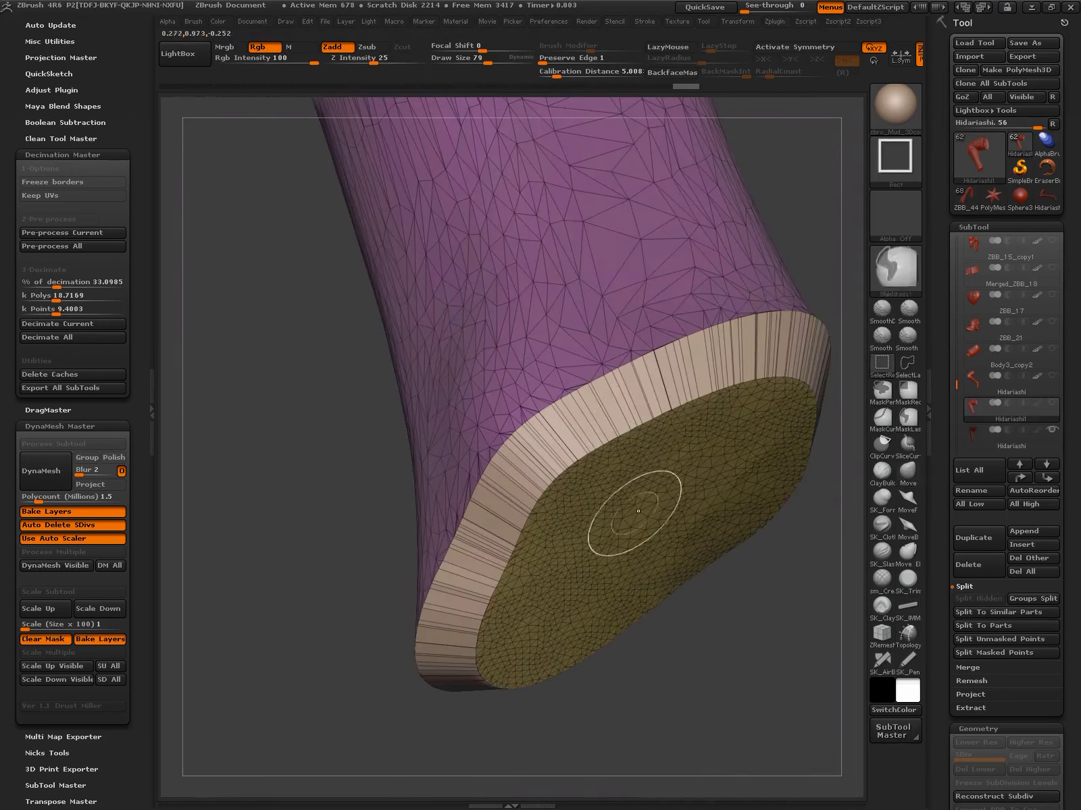
pyautogui.hotkey('shift', 'f')
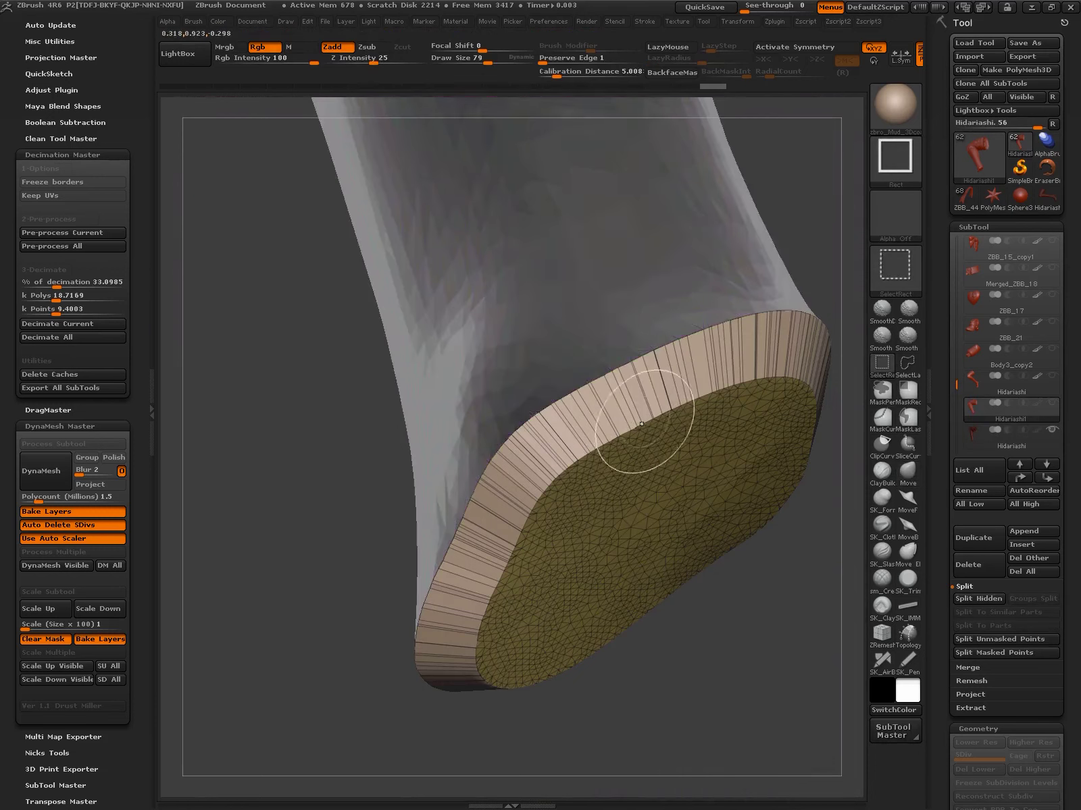
pyautogui.press('b')
pyautogui.press('m')
pyautogui.press('v')
pyautogui.press('g')
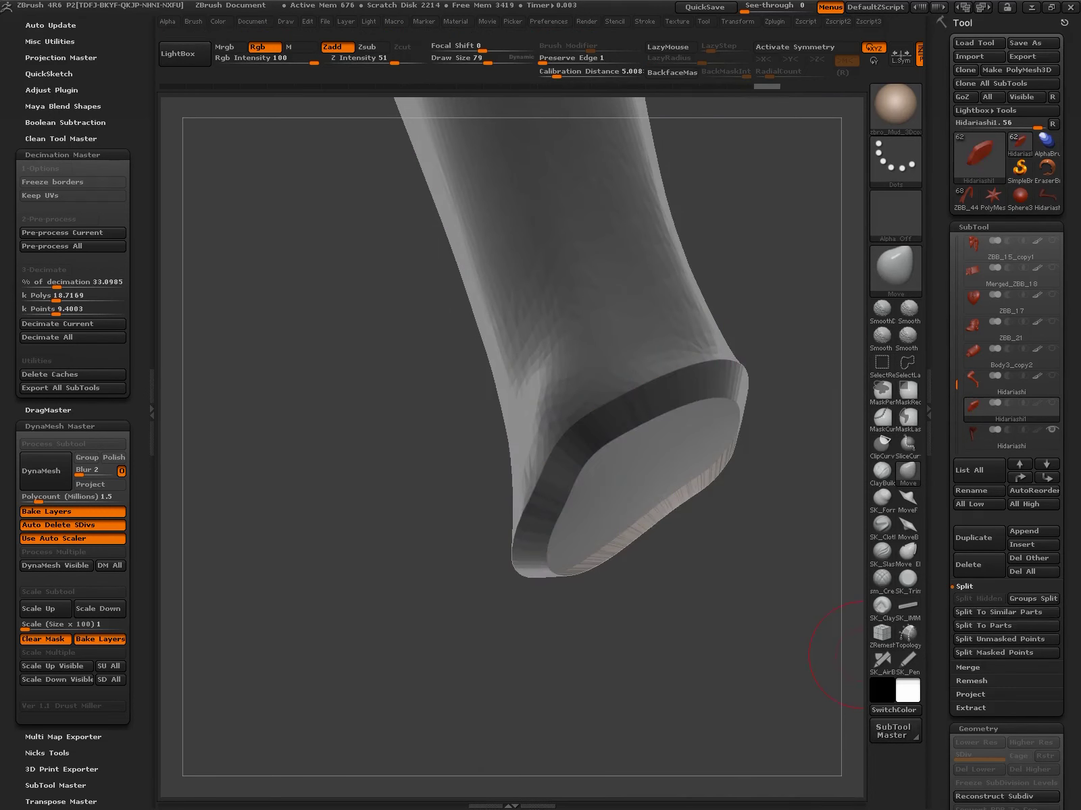
pyautogui.click(967, 667)
pyautogui.click(977, 612)
pyautogui.click(777, 630)
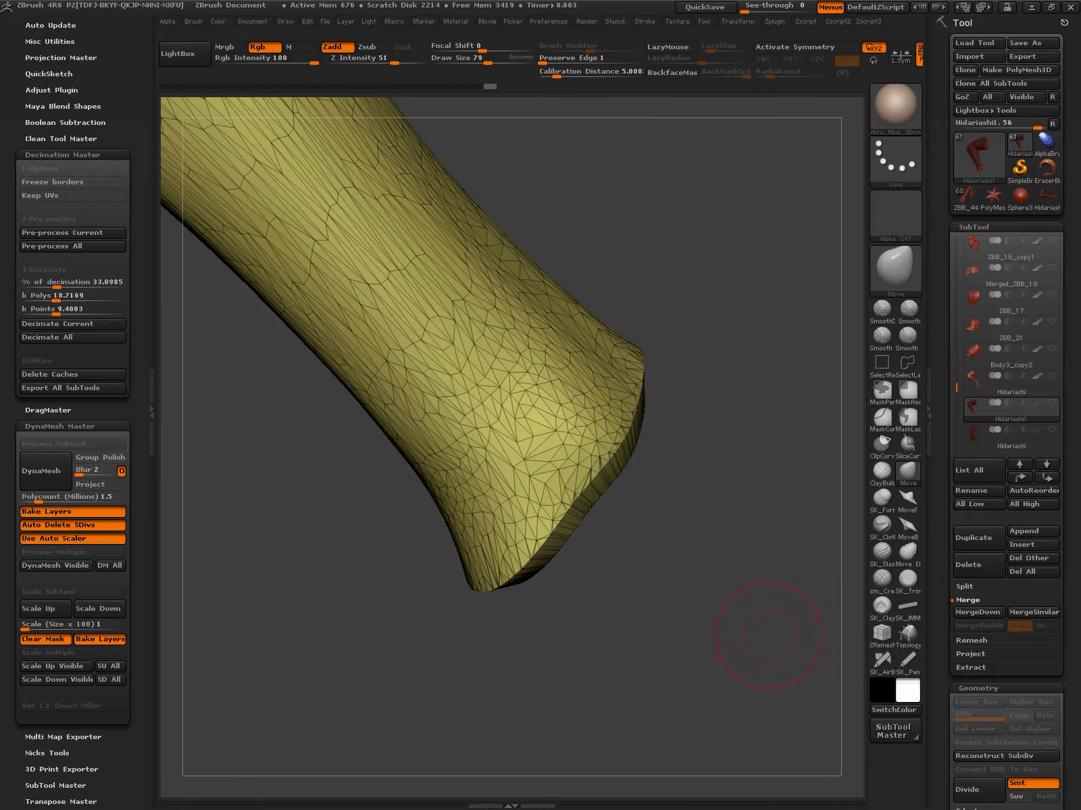
# Place a Transpose move line across the leg's ankle cut
pyautogui.moveTo(768, 634); pyautogui.dragTo(720, 611)
pyautogui.moveTo(735, 373)
pyautogui.mouseDown()
pyautogui.moveTo(749, 542)
pyautogui.moveTo(732, 614)
pyautogui.mouseUp()
pyautogui.moveTo(720, 512)
pyautogui.mouseDown()
pyautogui.moveTo(746, 659)
pyautogui.moveTo(647, 475)
pyautogui.moveTo(740, 531)
pyautogui.mouseUp()
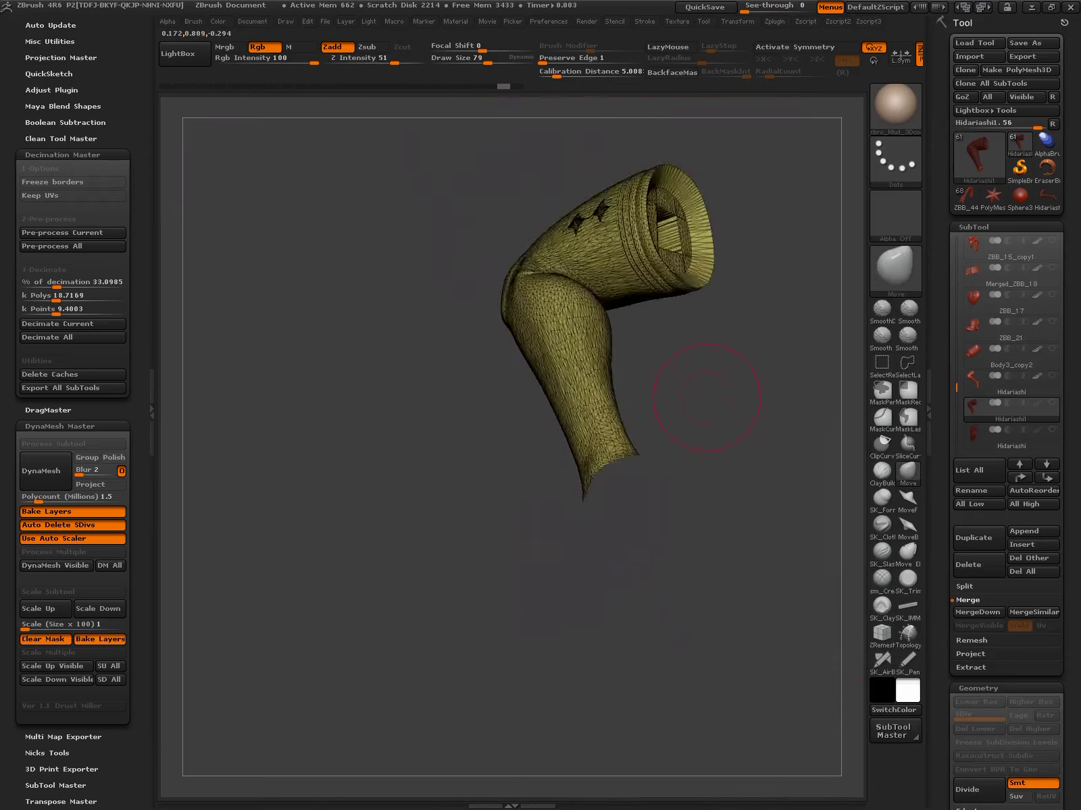
pyautogui.press('g')
pyautogui.press('w')
pyautogui.moveTo(682, 502); pyautogui.dragTo(642, 518)
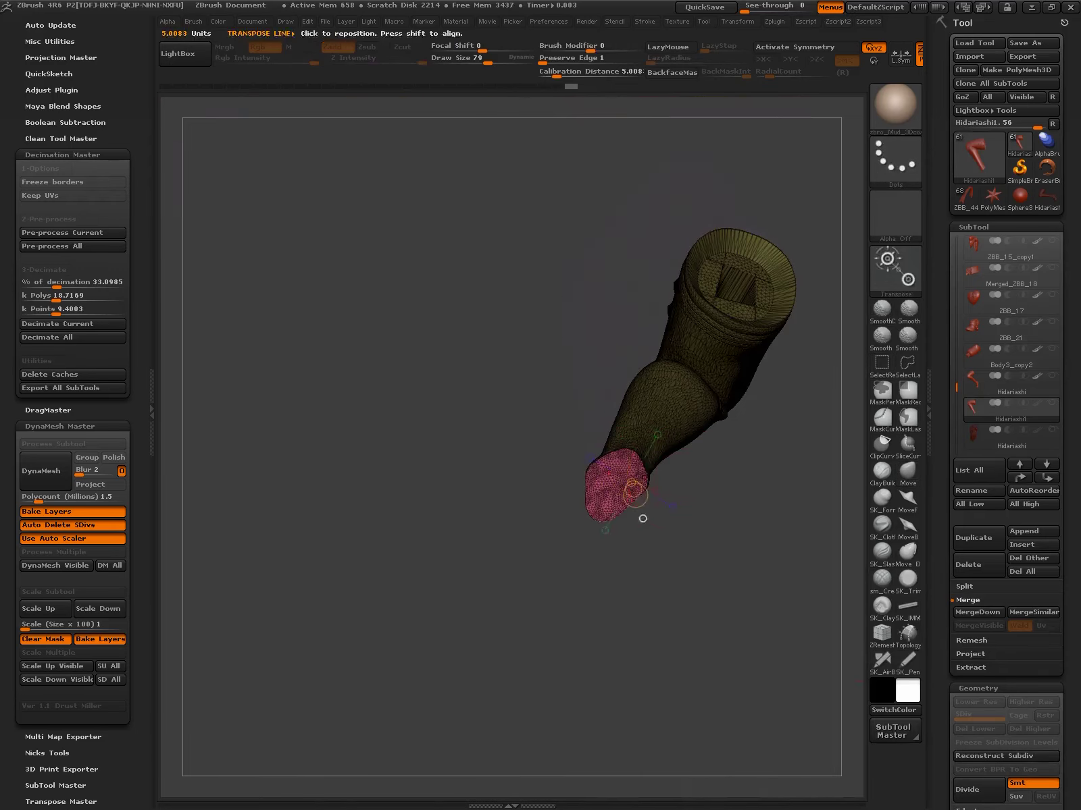
pyautogui.moveTo(679, 390); pyautogui.dragTo(805, 518)
pyautogui.moveTo(658, 467); pyautogui.dragTo(718, 551)
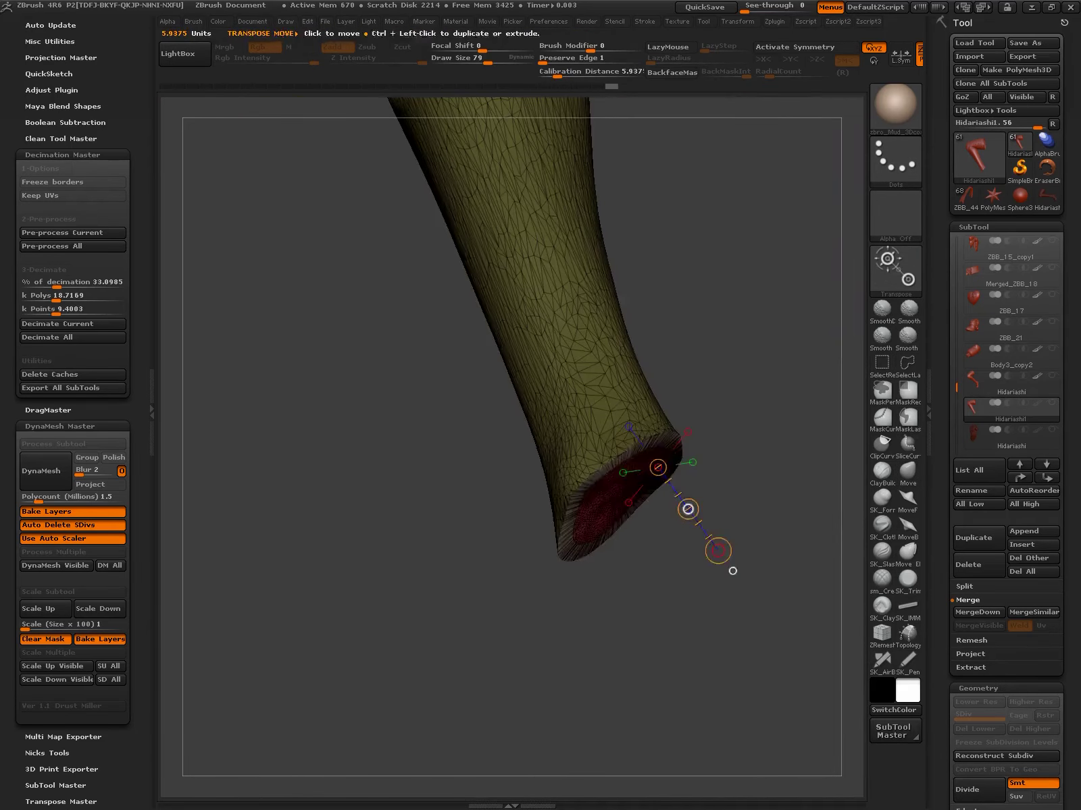
pyautogui.press('q')
# Duplicate the leg as Hidariashi2 and hide everything except the flat ankle cap
pyautogui.click(973, 538)
pyautogui.moveTo(776, 303); pyautogui.dragTo(668, 441)
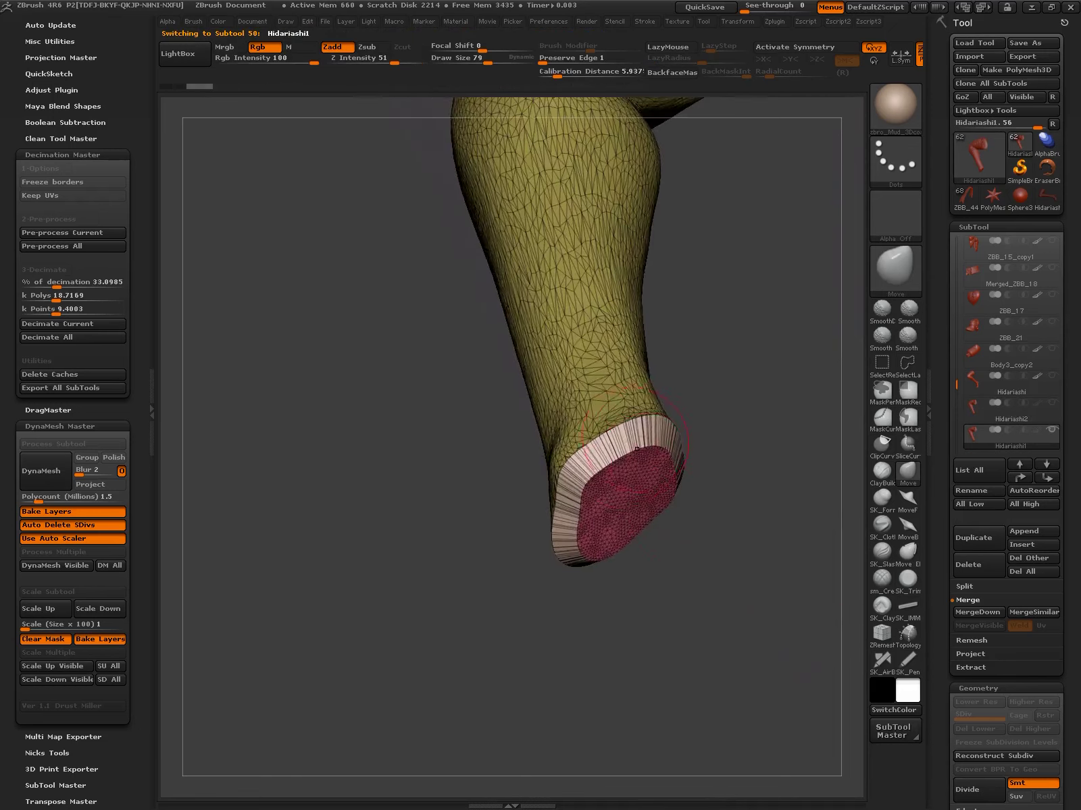
pyautogui.keyDown('ctrl'); pyautogui.keyDown('shift'); pyautogui.click(668, 441); pyautogui.keyUp('shift'); pyautogui.keyUp('ctrl')
pyautogui.press('g')
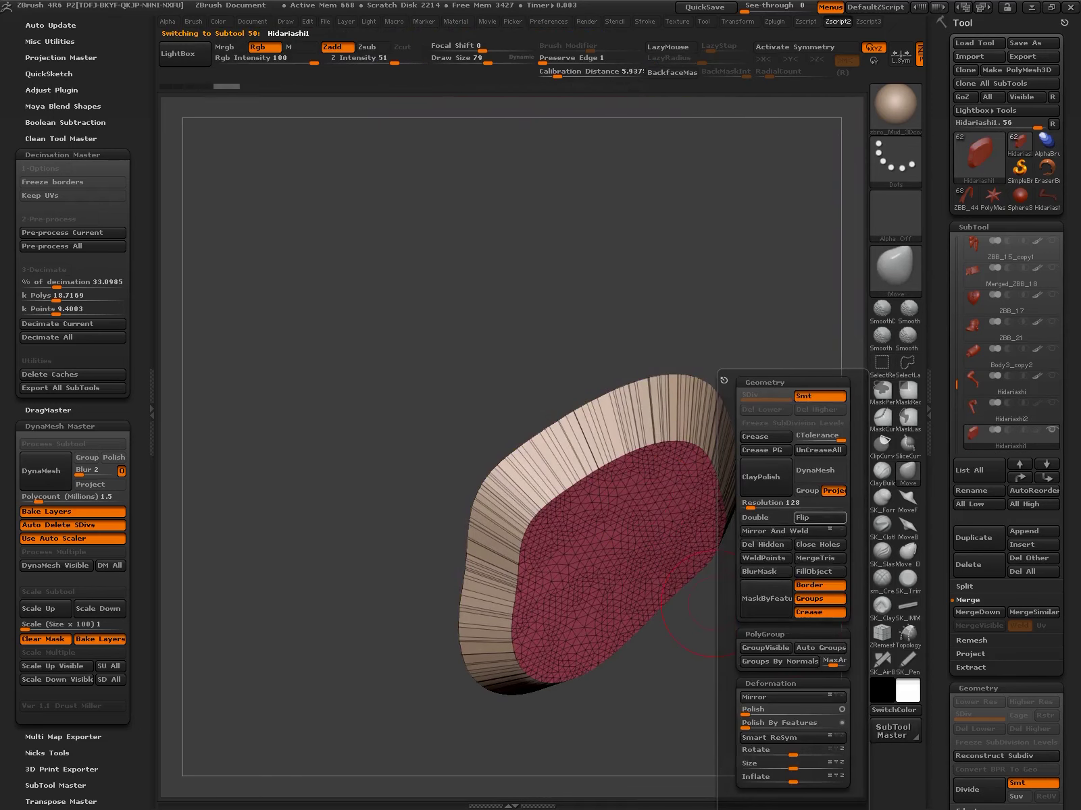
pyautogui.moveTo(694, 608); pyautogui.dragTo(707, 700)
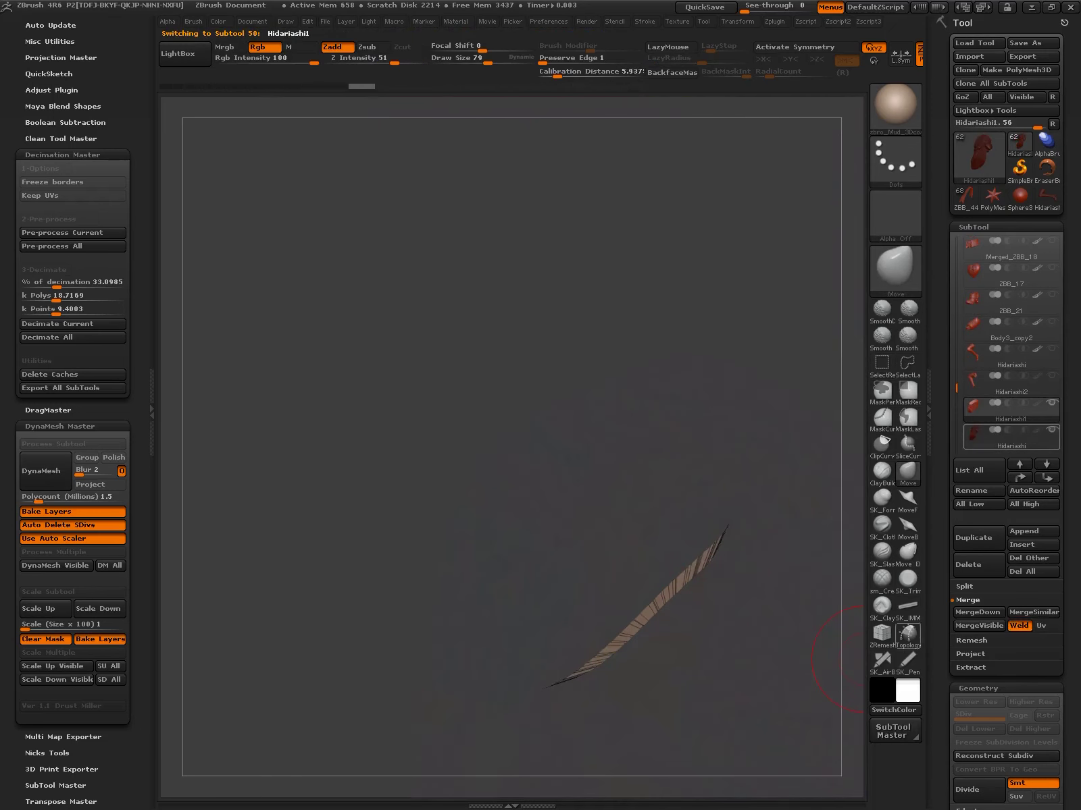
# Split the visible ankle cap into its own subtool and check its surface direction
pyautogui.click(977, 612)
pyautogui.click(825, 643)
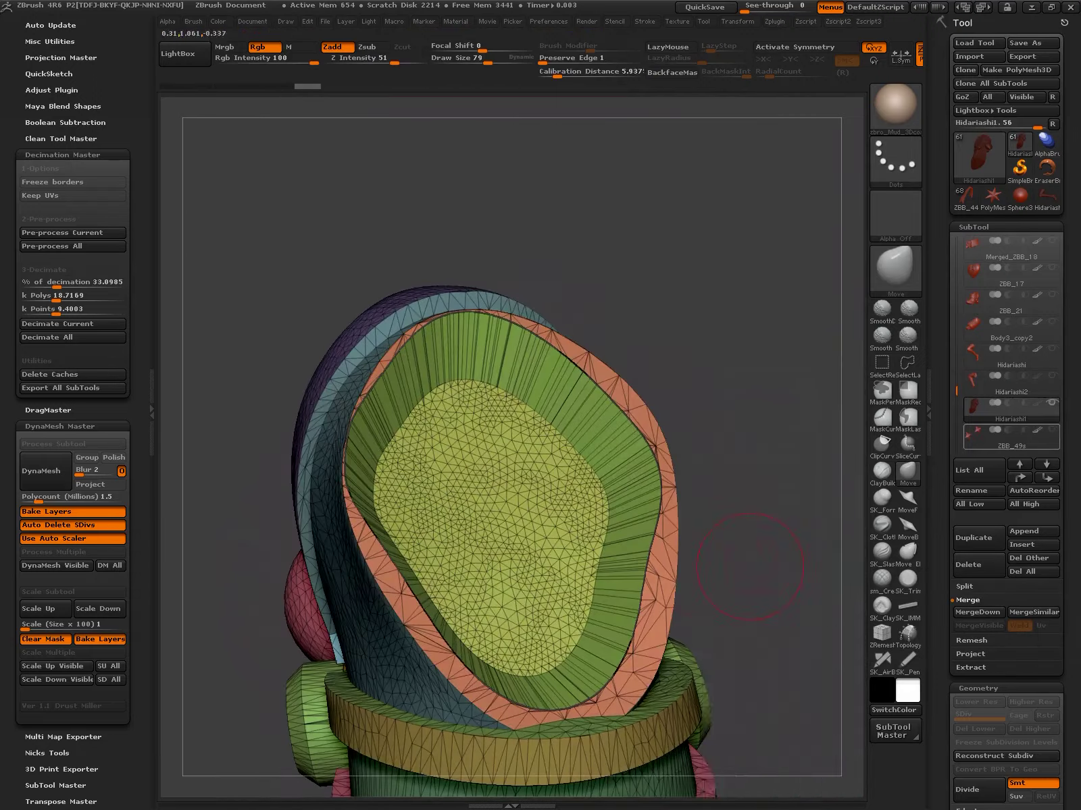
pyautogui.click(807, 517)
pyautogui.click(868, 517)
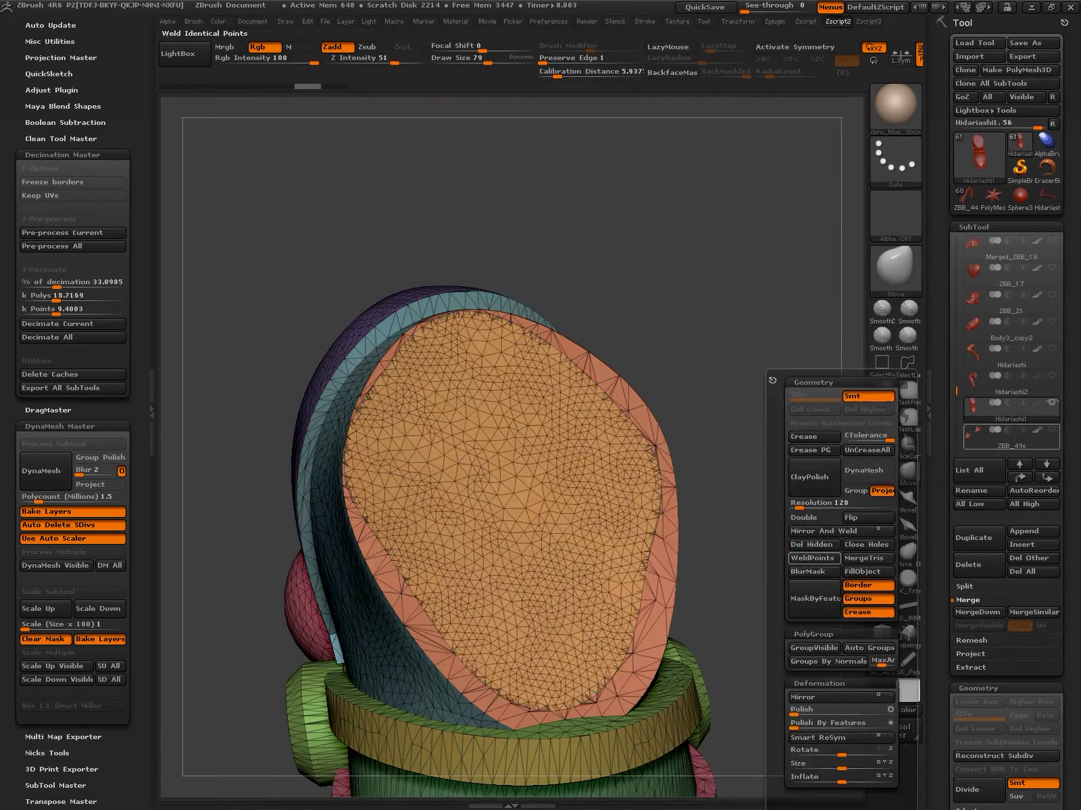
pyautogui.moveTo(513, 473)
pyautogui.mouseDown()
pyautogui.moveTo(632, 579)
pyautogui.moveTo(692, 545)
pyautogui.moveTo(593, 542)
pyautogui.moveTo(608, 579)
pyautogui.moveTo(603, 646)
pyautogui.moveTo(570, 507)
pyautogui.moveTo(662, 594)
pyautogui.mouseUp()
pyautogui.hotkey('shift', 'f')
# Compare Hidariashi2 and Hidariashi1, showing the boot pieces without the insole
pyautogui.keyDown('alt'); pyautogui.click(662, 573); pyautogui.keyUp('alt')
pyautogui.hotkey('shift', 'f')
pyautogui.keyDown('alt'); pyautogui.click(844, 608); pyautogui.keyUp('alt')
pyautogui.moveTo(844, 608); pyautogui.dragTo(691, 634)
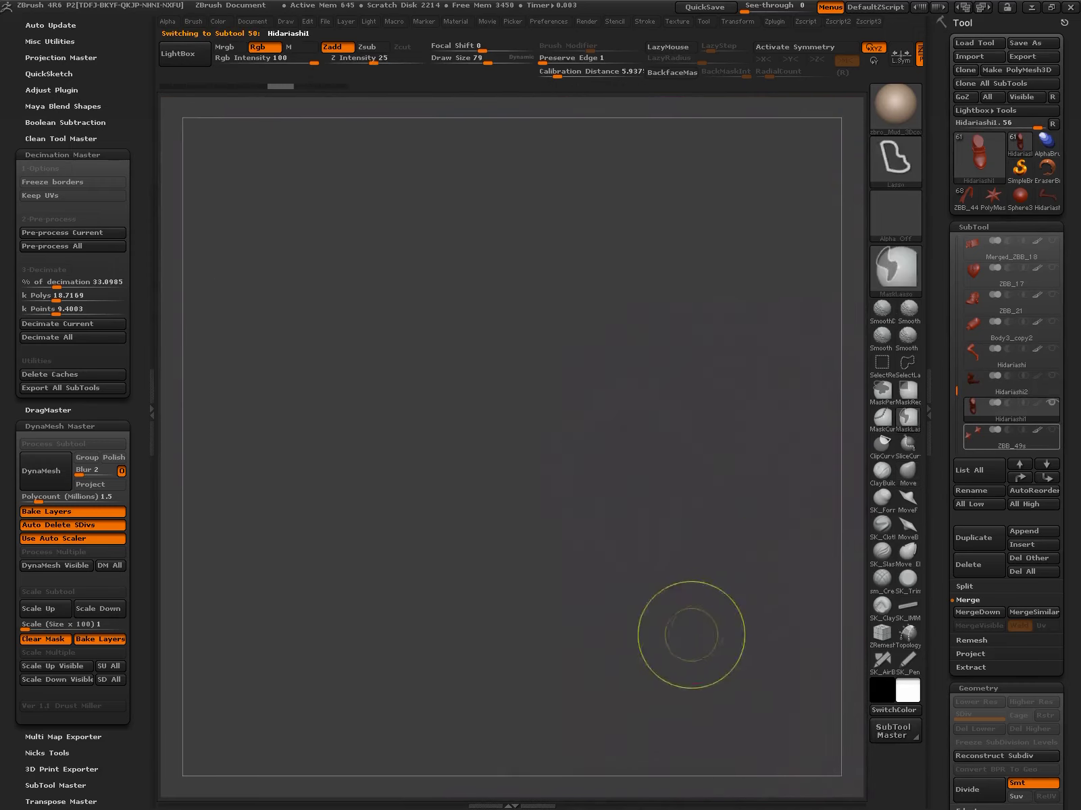
pyautogui.keyDown('ctrl'); pyautogui.keyDown('shift'); pyautogui.click(810, 595); pyautogui.keyUp('shift'); pyautogui.keyUp('ctrl')
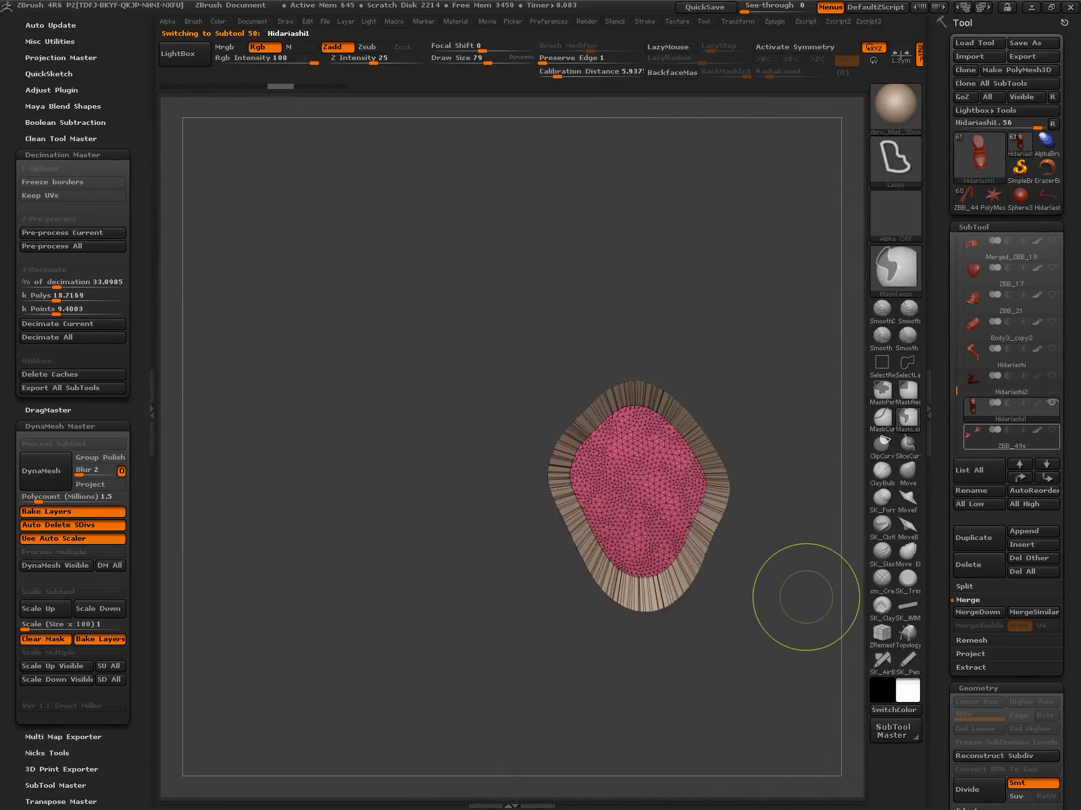
pyautogui.press('b')
pyautogui.press('m')
pyautogui.press('v')
pyautogui.keyDown('ctrl'); pyautogui.keyDown('shift'); pyautogui.click(610, 451); pyautogui.keyUp('shift'); pyautogui.keyUp('ctrl')
pyautogui.keyDown('ctrl'); pyautogui.keyDown('shift'); pyautogui.click(796, 560); pyautogui.keyUp('shift'); pyautogui.keyUp('ctrl')
pyautogui.press('space')
# Cap the open end of the Hidariashi2 leg tube and extrude the cap slightly outward
pyautogui.keyDown('alt'); pyautogui.click(652, 587); pyautogui.keyUp('alt')
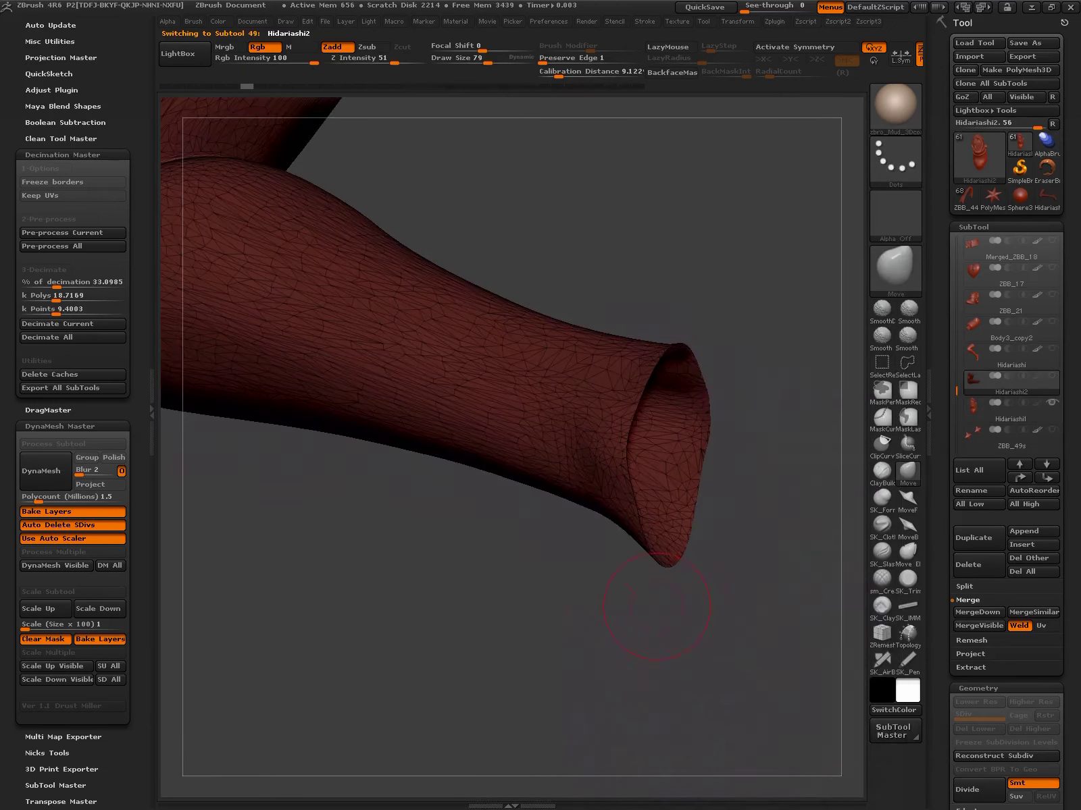
pyautogui.press('Return')
pyautogui.click(830, 545)
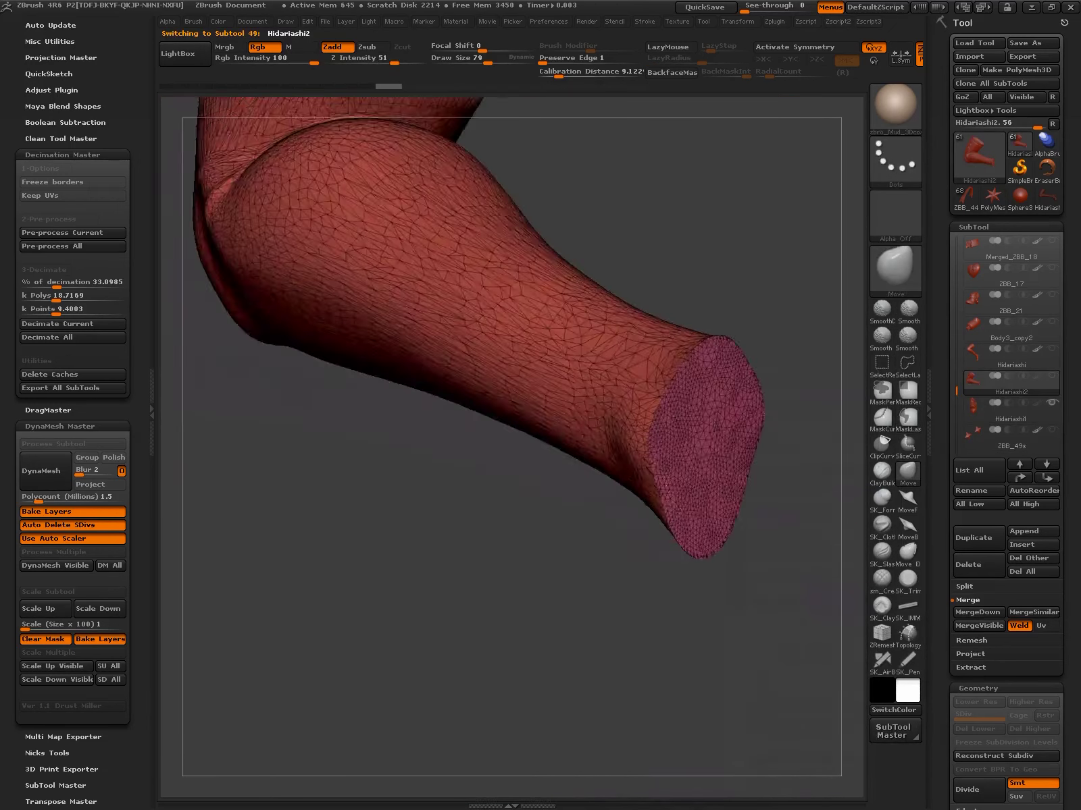
pyautogui.moveTo(473, 608); pyautogui.dragTo(795, 499)
pyautogui.press('w')
pyautogui.keyDown('ctrl'); pyautogui.click(715, 432); pyautogui.keyUp('ctrl')
pyautogui.moveTo(714, 432)
pyautogui.mouseDown()
pyautogui.moveTo(839, 576)
pyautogui.moveTo(675, 581)
pyautogui.mouseUp()
pyautogui.press('q')
pyautogui.keyDown('ctrl'); pyautogui.click(817, 654); pyautogui.keyUp('ctrl')
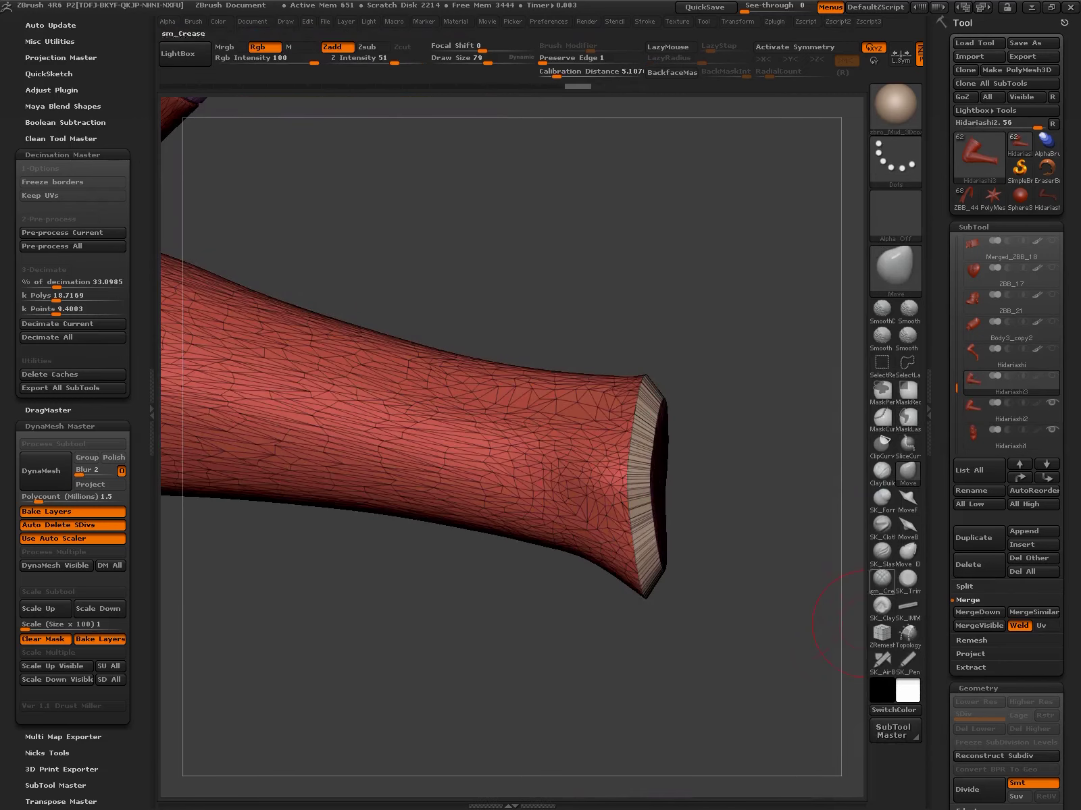
# Merge the isolated cap with the plug piece below into a single polygroup
pyautogui.keyDown('ctrl'); pyautogui.keyDown('shift'); pyautogui.click(653, 525); pyautogui.keyUp('shift'); pyautogui.keyUp('ctrl')
pyautogui.keyDown('ctrl'); pyautogui.keyDown('shift'); pyautogui.click(755, 571); pyautogui.keyUp('shift'); pyautogui.keyUp('ctrl')
pyautogui.keyDown('ctrl'); pyautogui.keyDown('shift'); pyautogui.click(639, 543); pyautogui.keyUp('shift'); pyautogui.keyUp('ctrl')
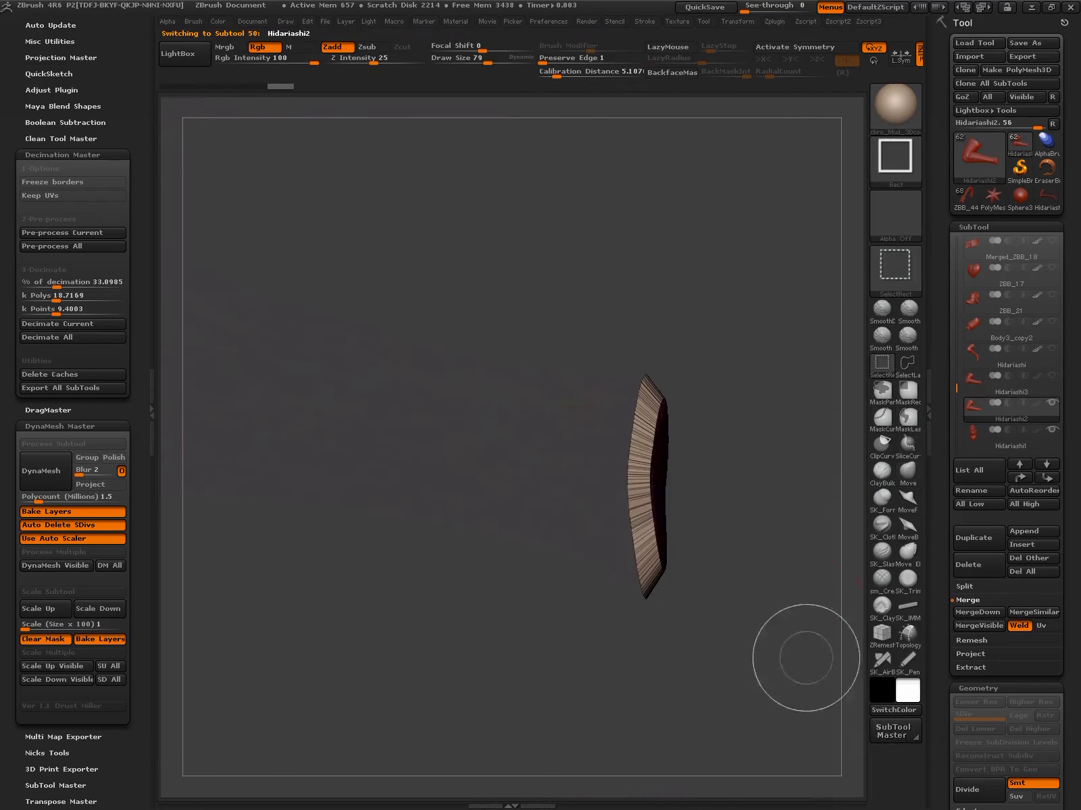
pyautogui.press('g')
pyautogui.click(978, 612)
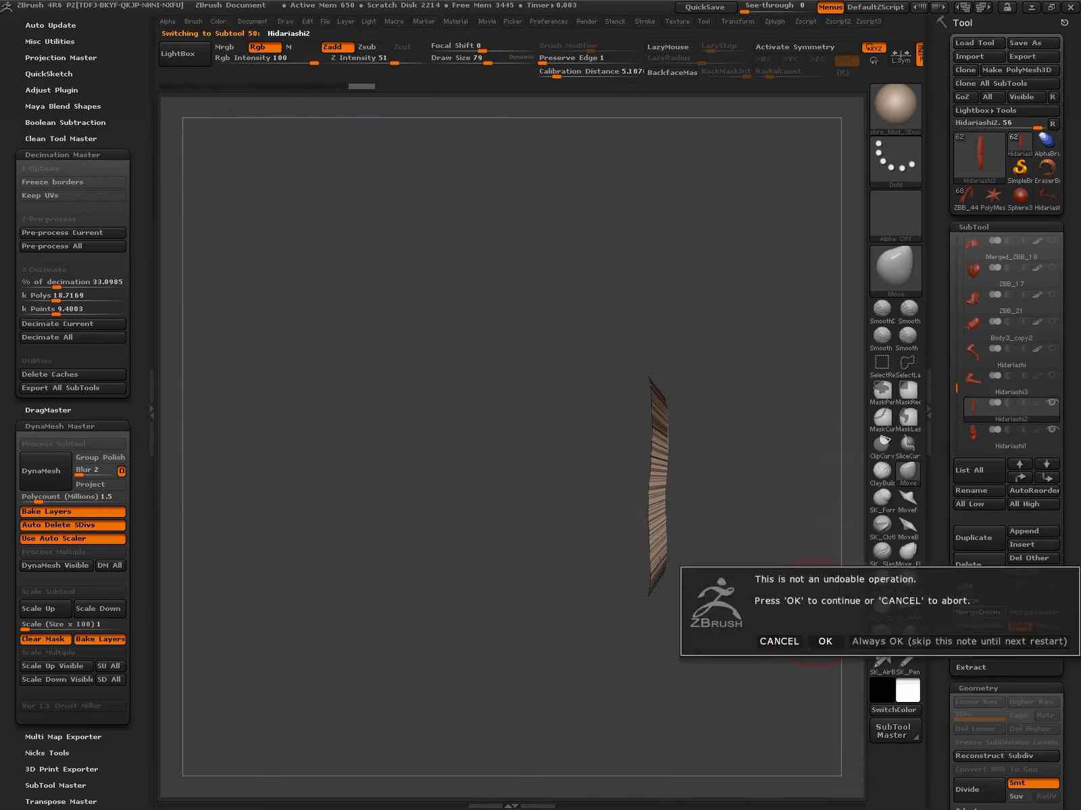
pyautogui.click(823, 641)
pyautogui.press('g')
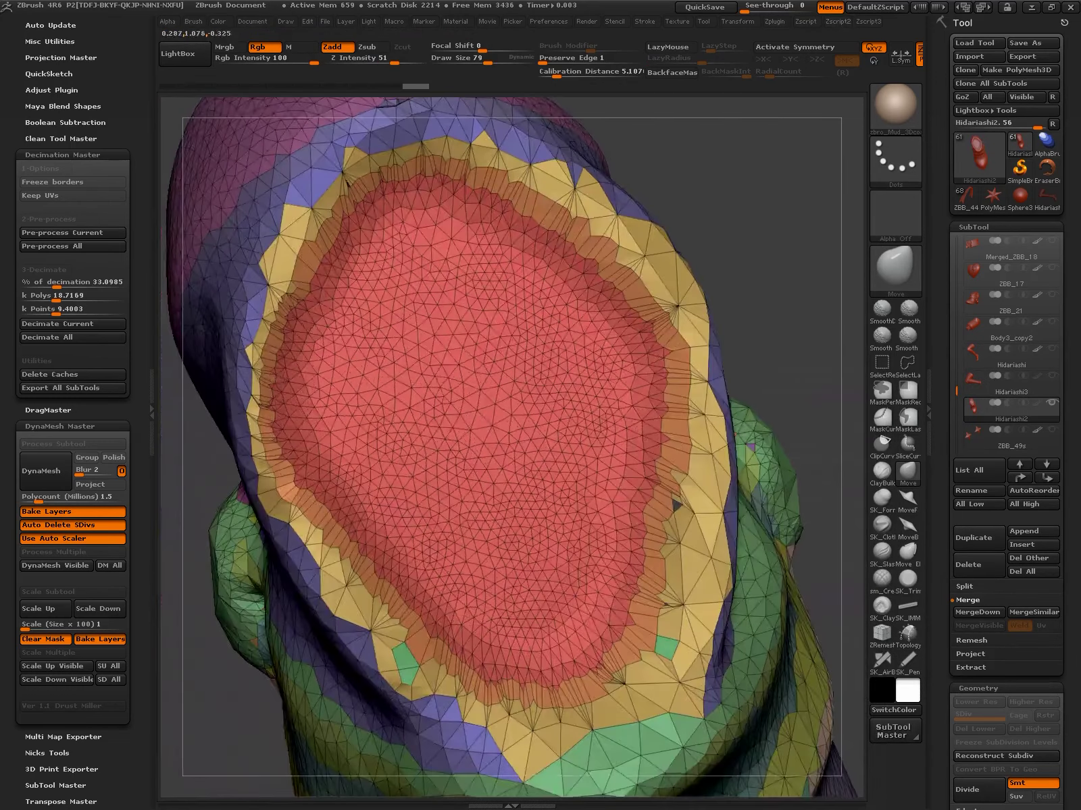
pyautogui.press('g')
pyautogui.click(819, 648)
pyautogui.click(817, 544)
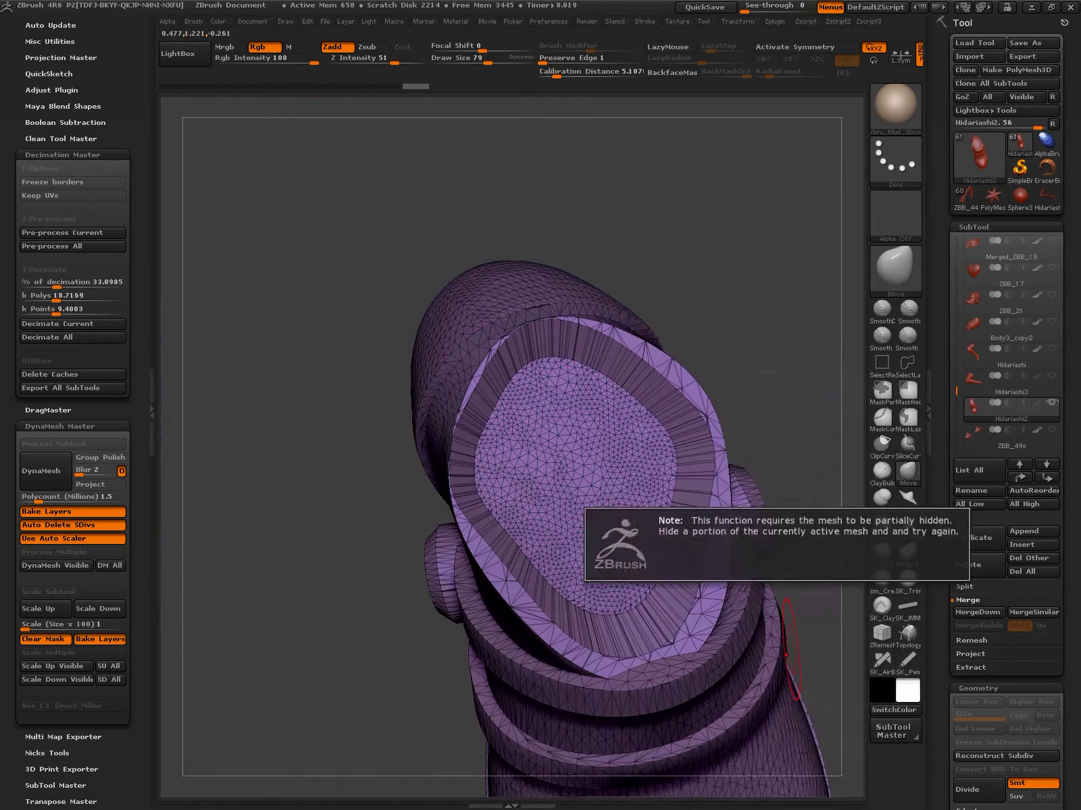
pyautogui.hotkey('shift', 'f')
pyautogui.moveTo(685, 599); pyautogui.dragTo(631, 459)
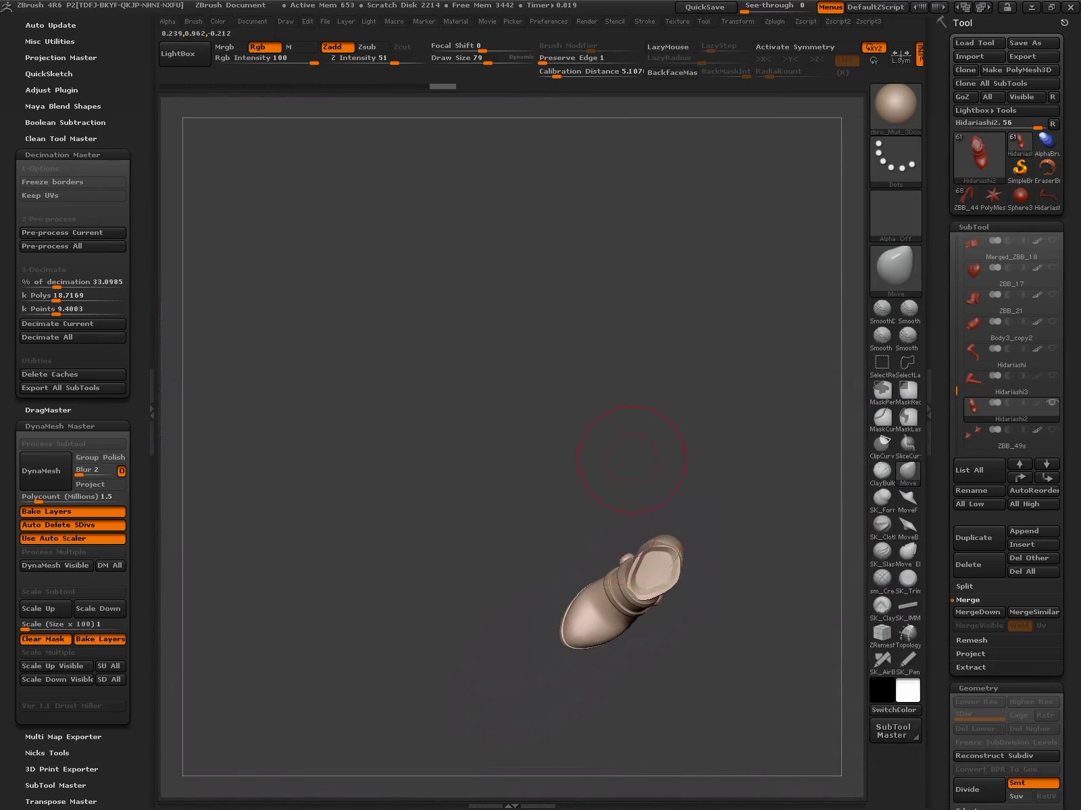
# Inspect the star-marked stocking leg in Polyframe, then select the boot piece
pyautogui.moveTo(837, 504); pyautogui.dragTo(672, 365)
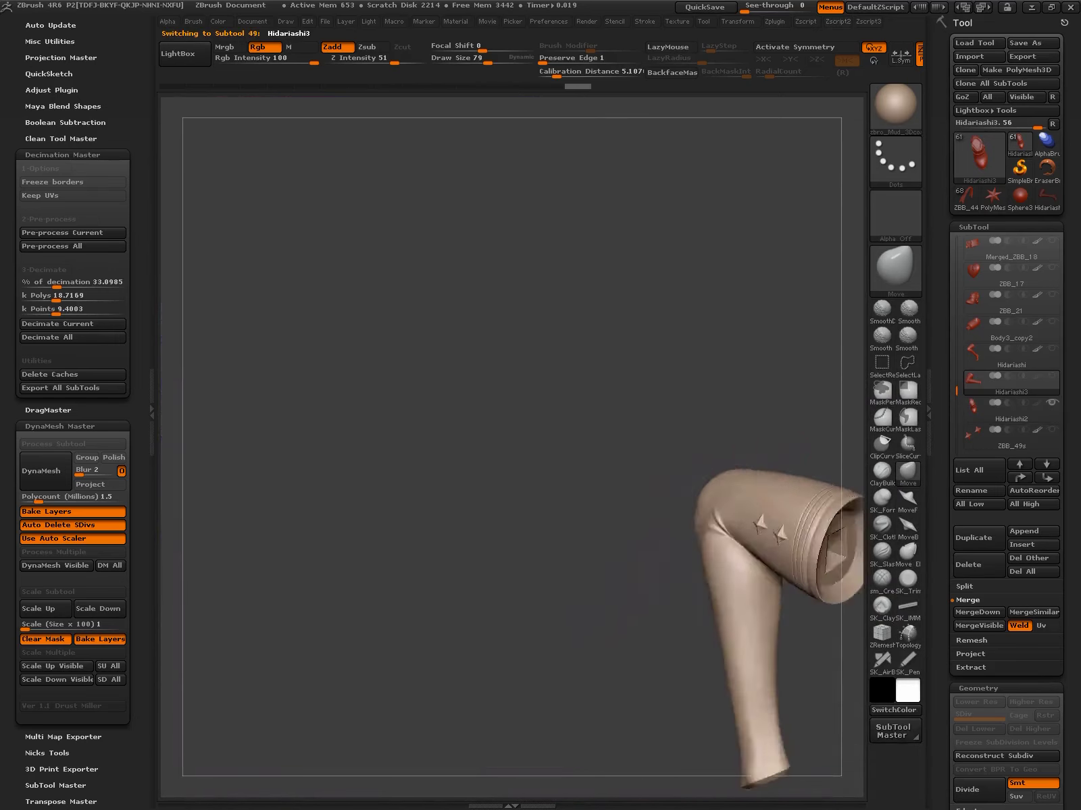
pyautogui.press('f')
pyautogui.hotkey('shift', 'f')
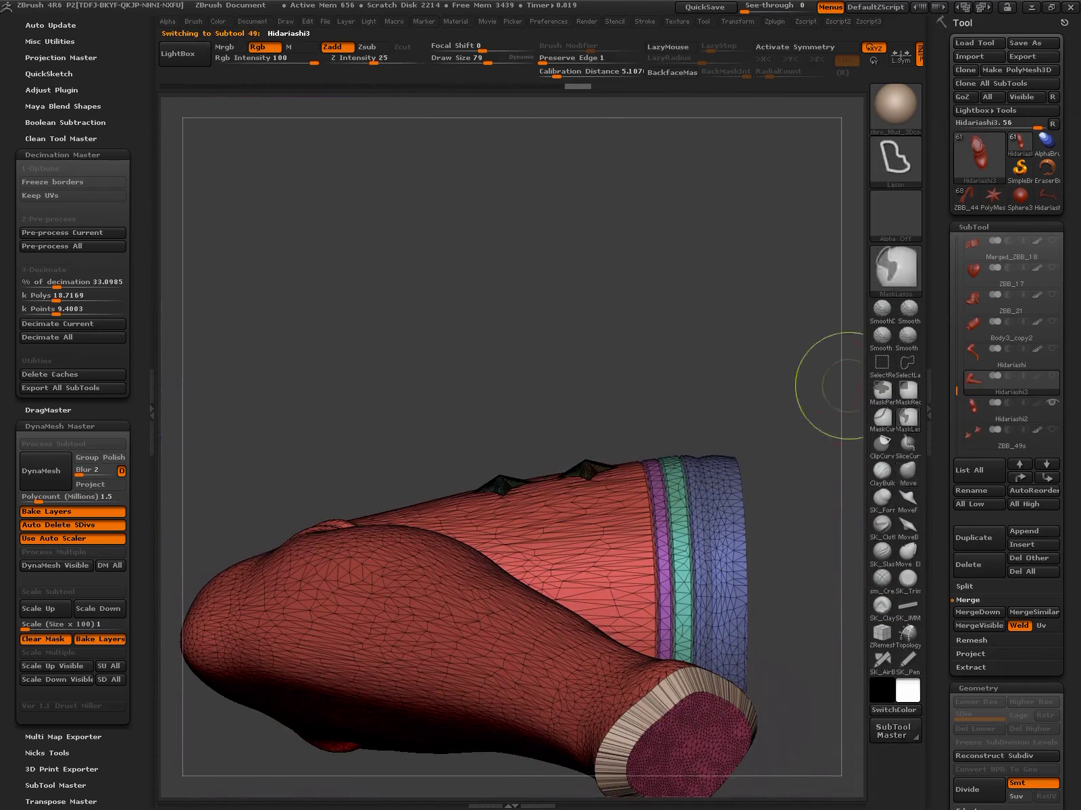
pyautogui.moveTo(628, 446); pyautogui.dragTo(710, 156)
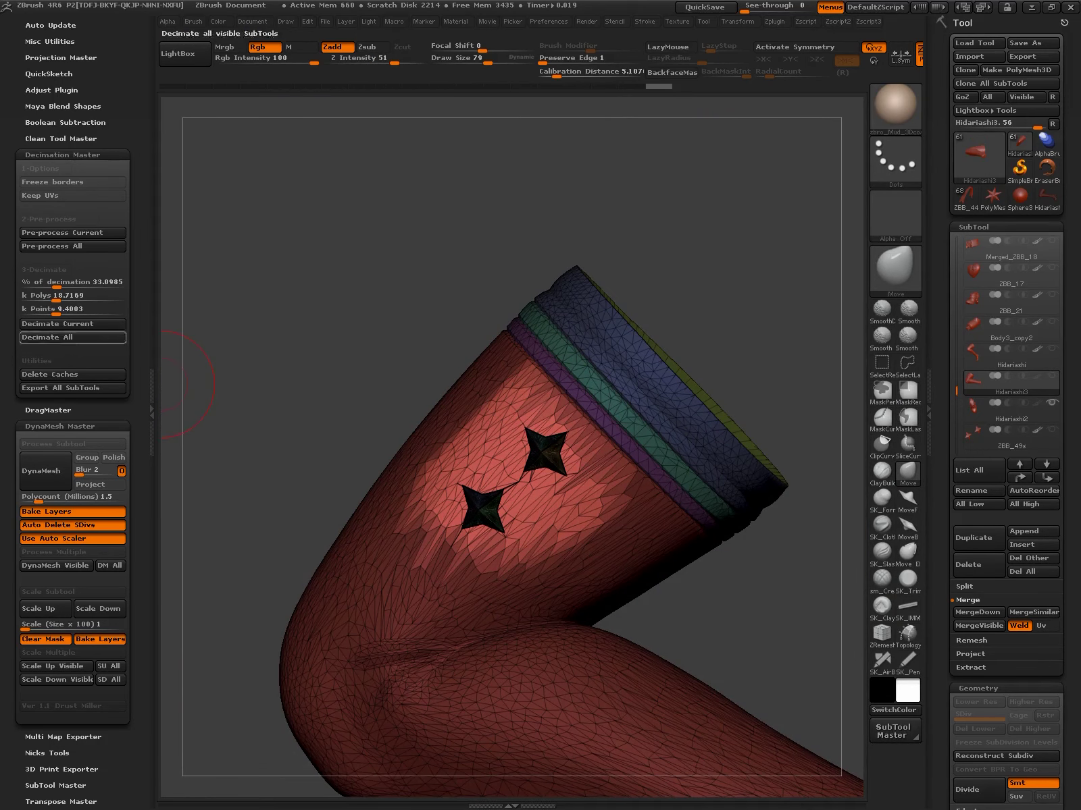
pyautogui.hotkey('shift', 'f')
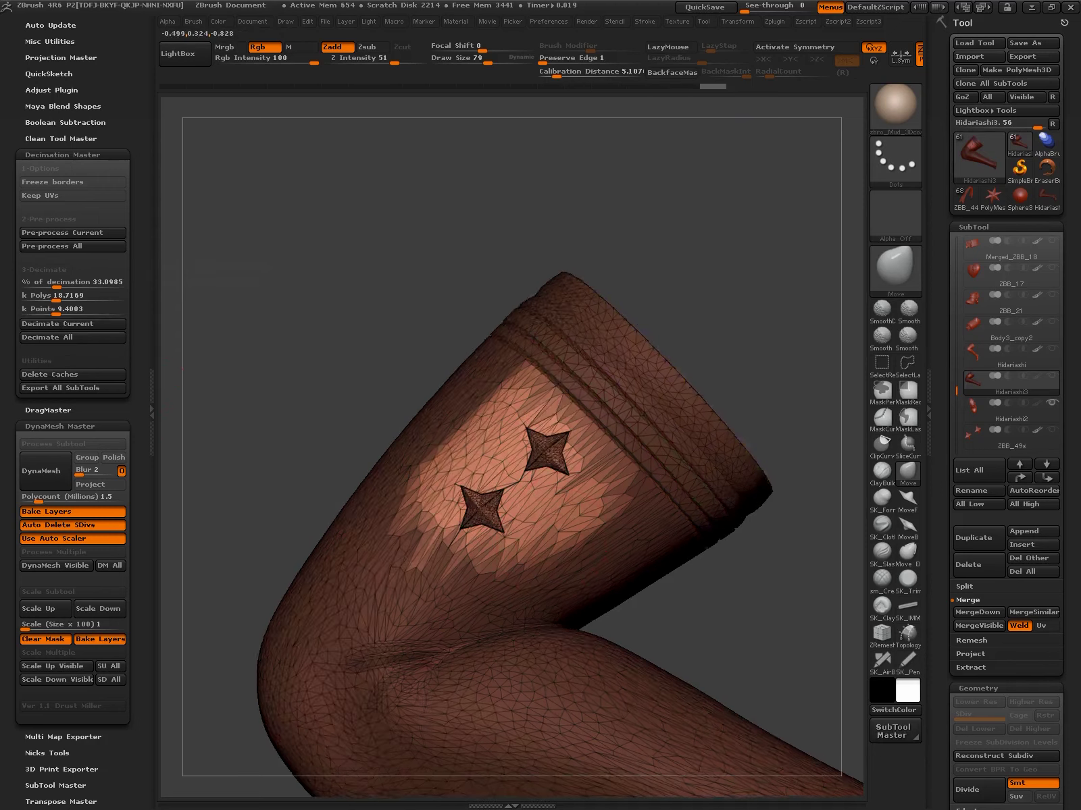
pyautogui.hotkey('shift', 'f')
pyautogui.hotkey('shift', 'f')
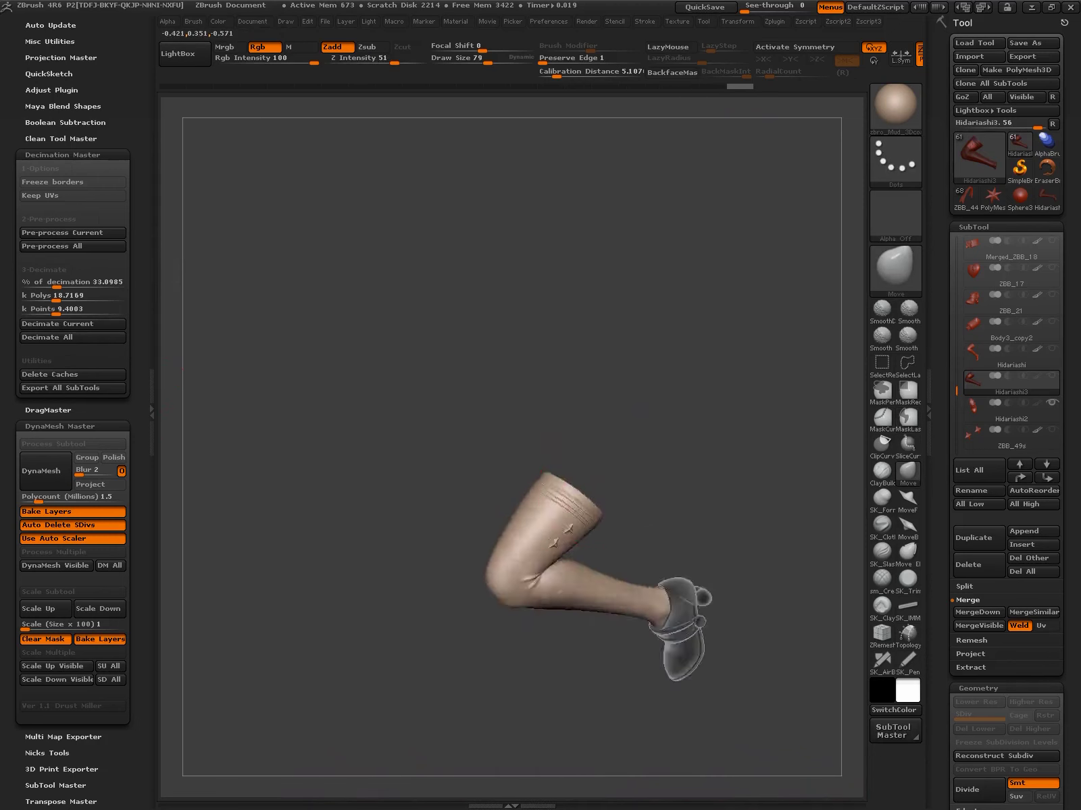
pyautogui.moveTo(519, 531); pyautogui.dragTo(610, 576)
pyautogui.keyDown('alt'); pyautogui.click(610, 574); pyautogui.keyUp('alt')
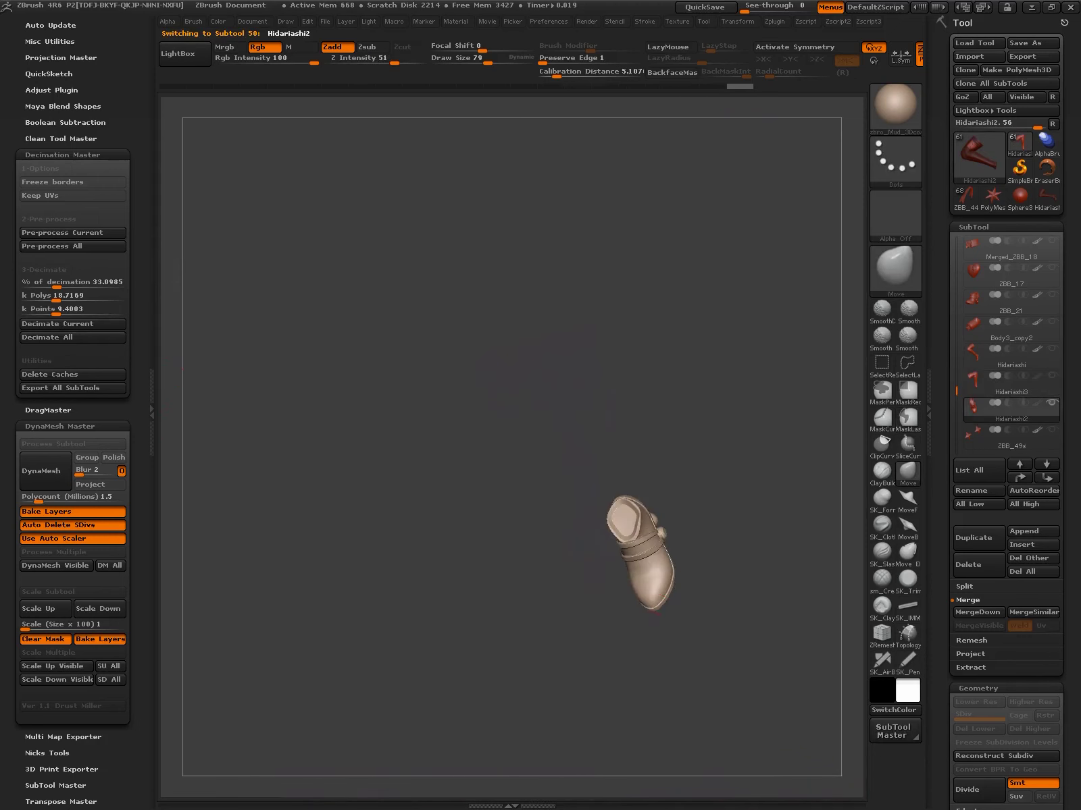
pyautogui.moveTo(837, 567); pyautogui.dragTo(675, 270)
# Load the full figure tool and pick the Body4 leg from List All
pyautogui.keyDown('alt'); pyautogui.click(674, 239); pyautogui.keyUp('alt')
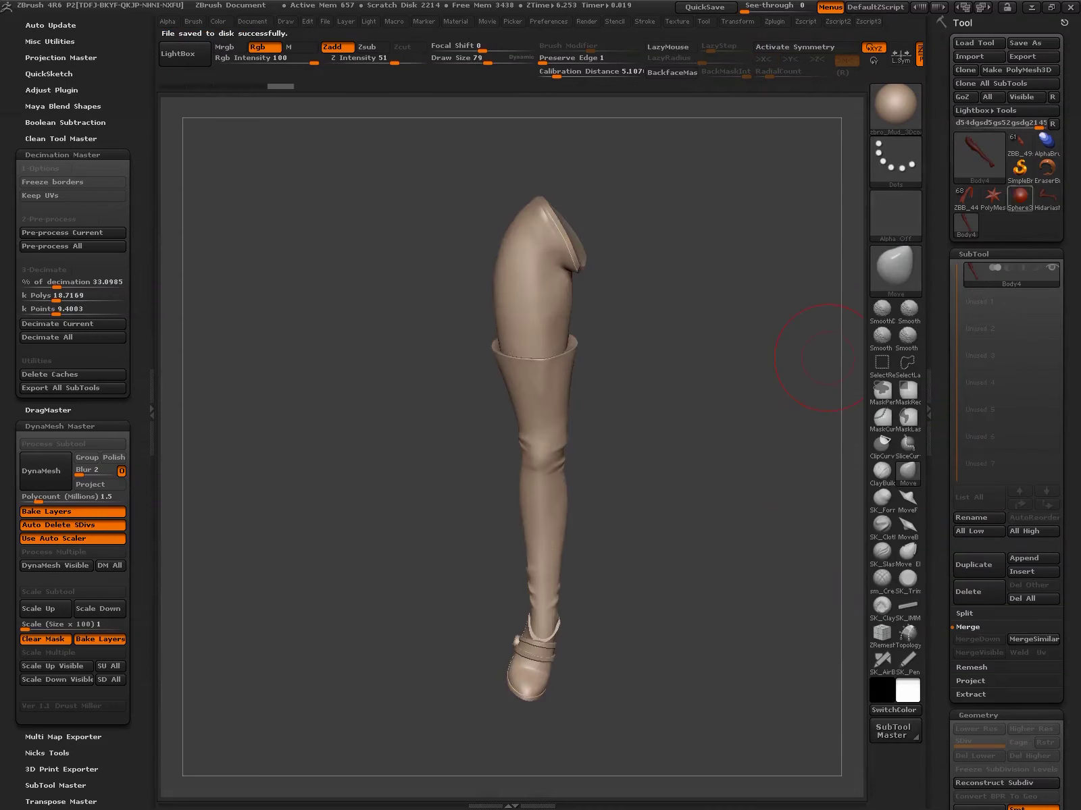
pyautogui.click(1020, 142)
pyautogui.click(979, 497)
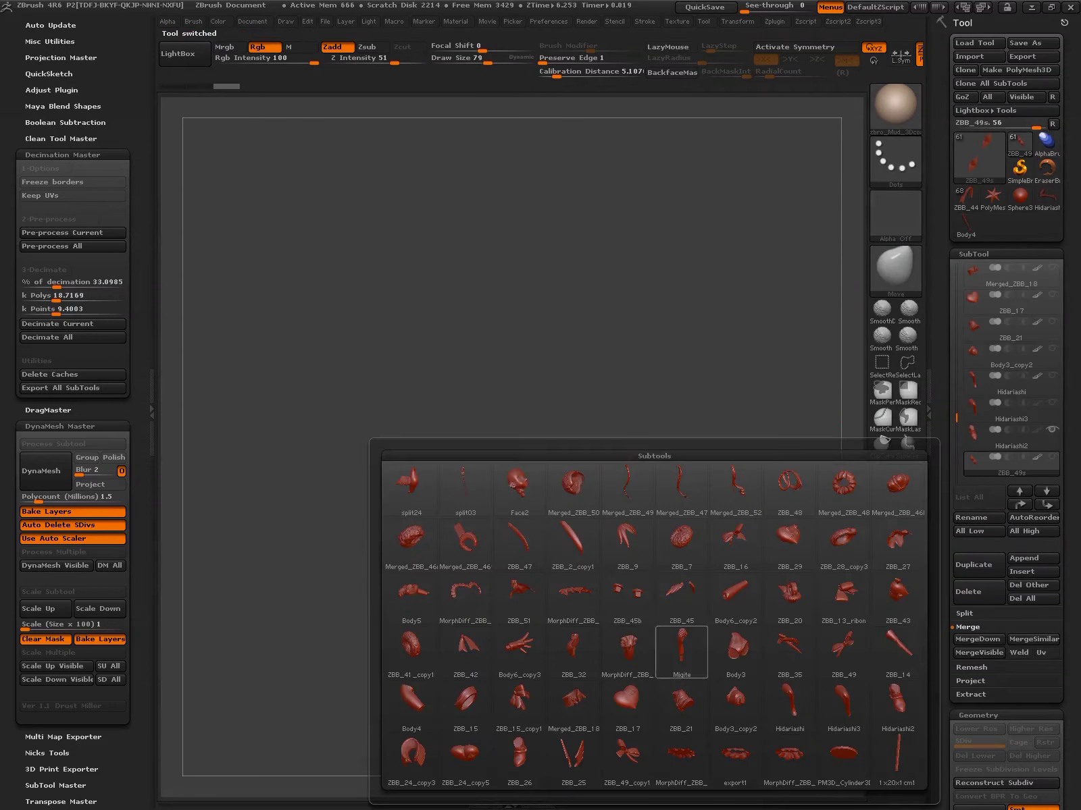
pyautogui.click(897, 652)
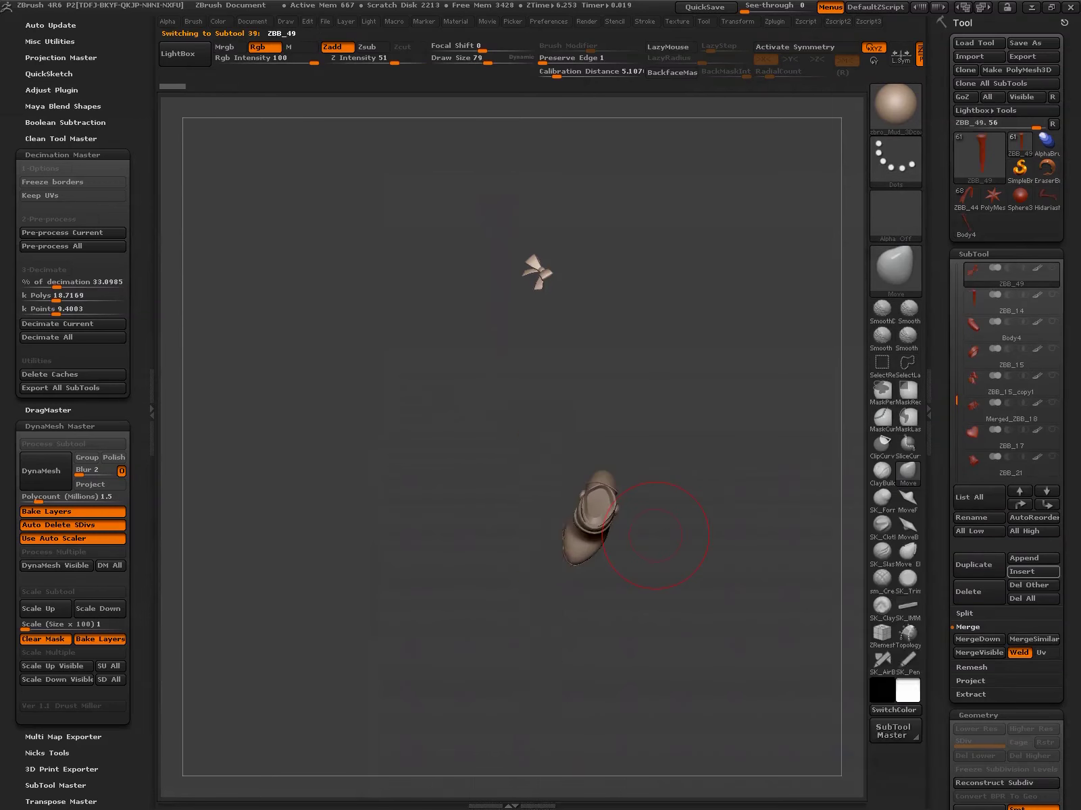
pyautogui.click(828, 517)
pyautogui.hotkey('shift', 'g')
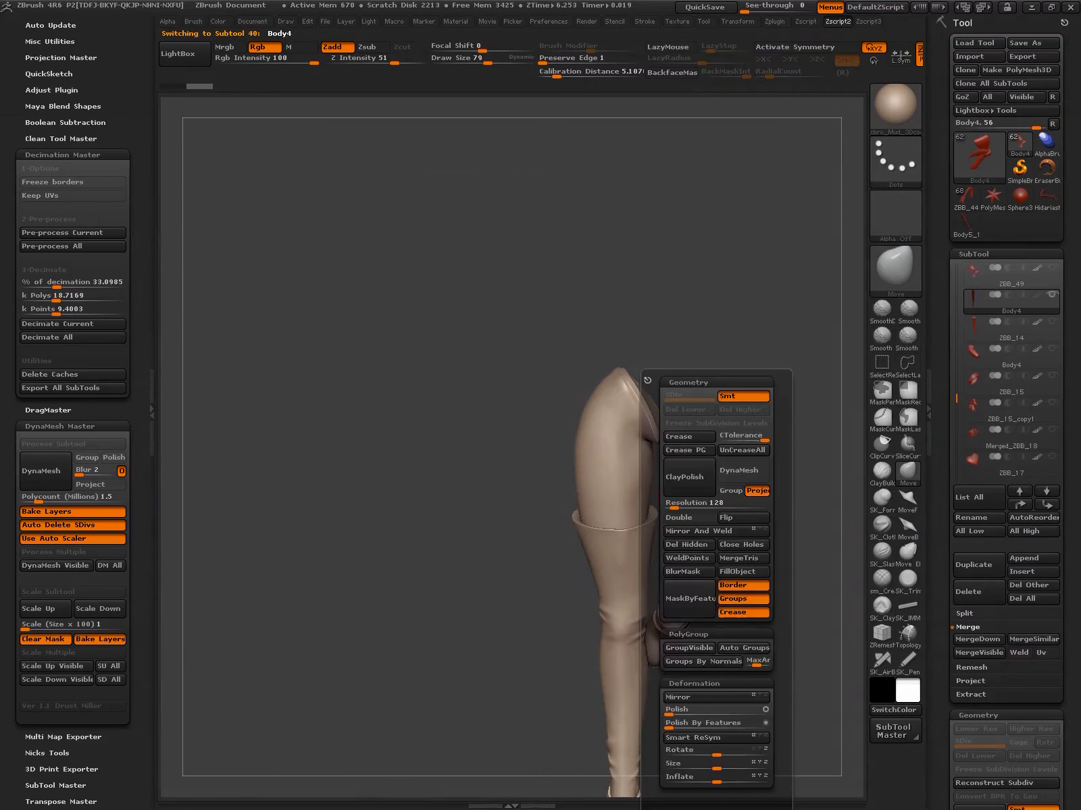
pyautogui.hotkey('shift', 'f')
# Split the thigh cap into its own subtool and push it inward to expose a rim
pyautogui.moveTo(726, 754); pyautogui.dragTo(848, 371)
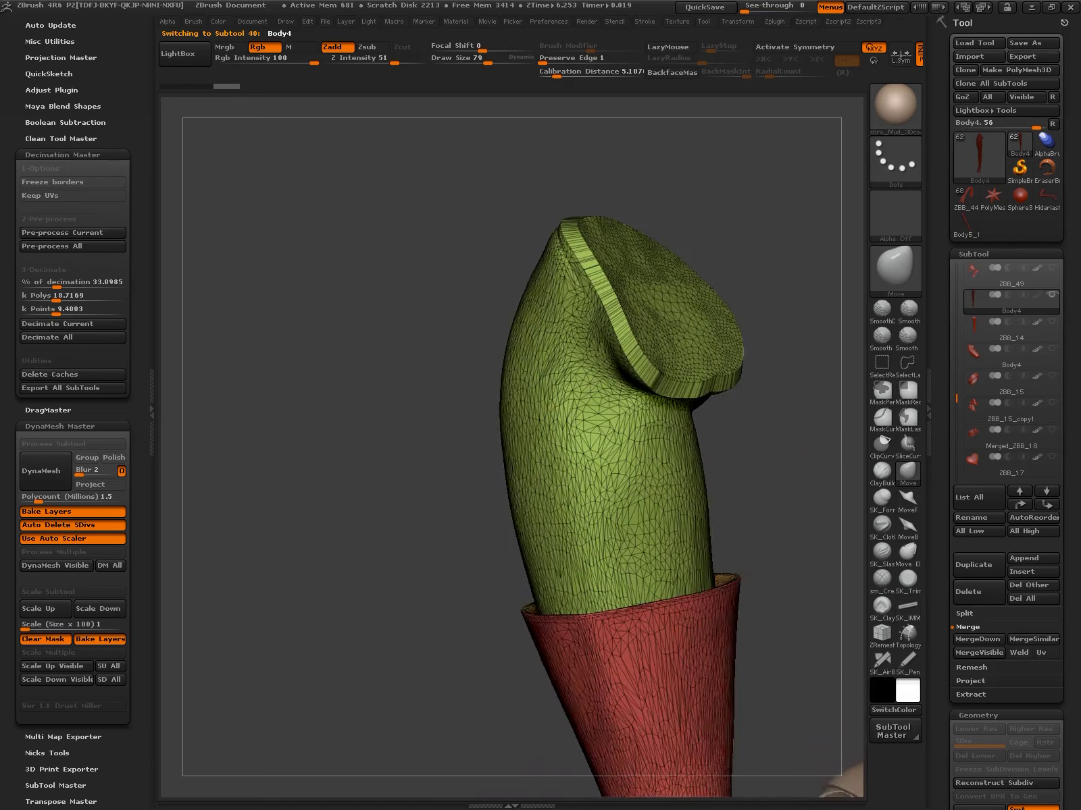
pyautogui.keyDown('ctrl'); pyautogui.keyDown('shift'); pyautogui.click(699, 324); pyautogui.keyUp('shift'); pyautogui.keyUp('ctrl')
pyautogui.click(964, 614)
pyautogui.click(978, 626)
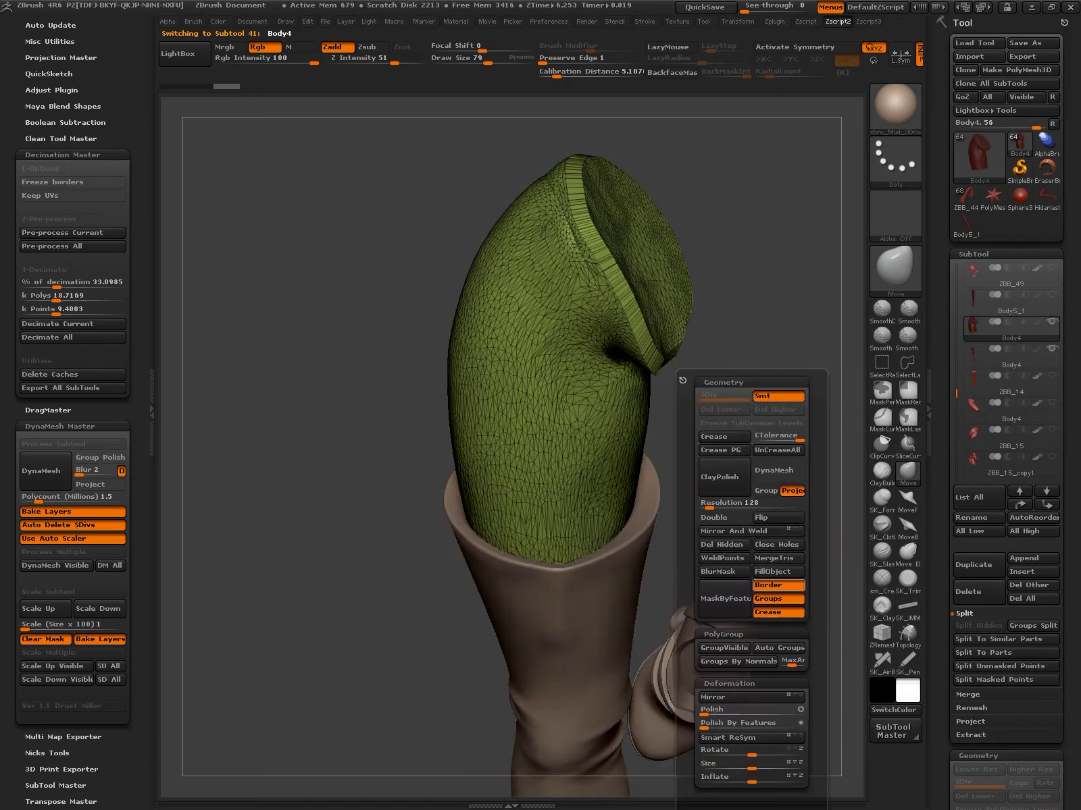
pyautogui.moveTo(507, 608); pyautogui.dragTo(514, 472)
pyautogui.keyDown('ctrl'); pyautogui.keyDown('shift'); pyautogui.click(843, 520); pyautogui.keyUp('shift'); pyautogui.keyUp('ctrl')
pyautogui.press('w')
pyautogui.moveTo(441, 465); pyautogui.dragTo(819, 519)
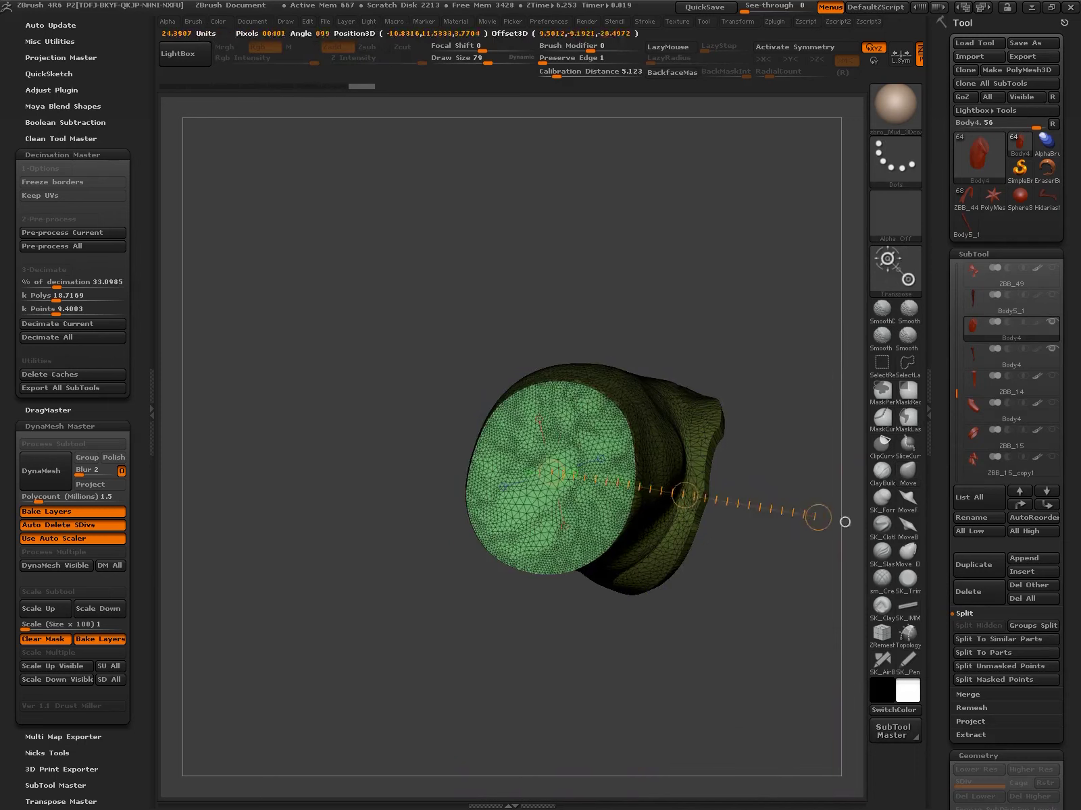
pyautogui.moveTo(630, 492)
pyautogui.mouseDown()
pyautogui.moveTo(844, 520)
pyautogui.moveTo(723, 604)
pyautogui.moveTo(595, 601)
pyautogui.mouseUp()
pyautogui.press('q')
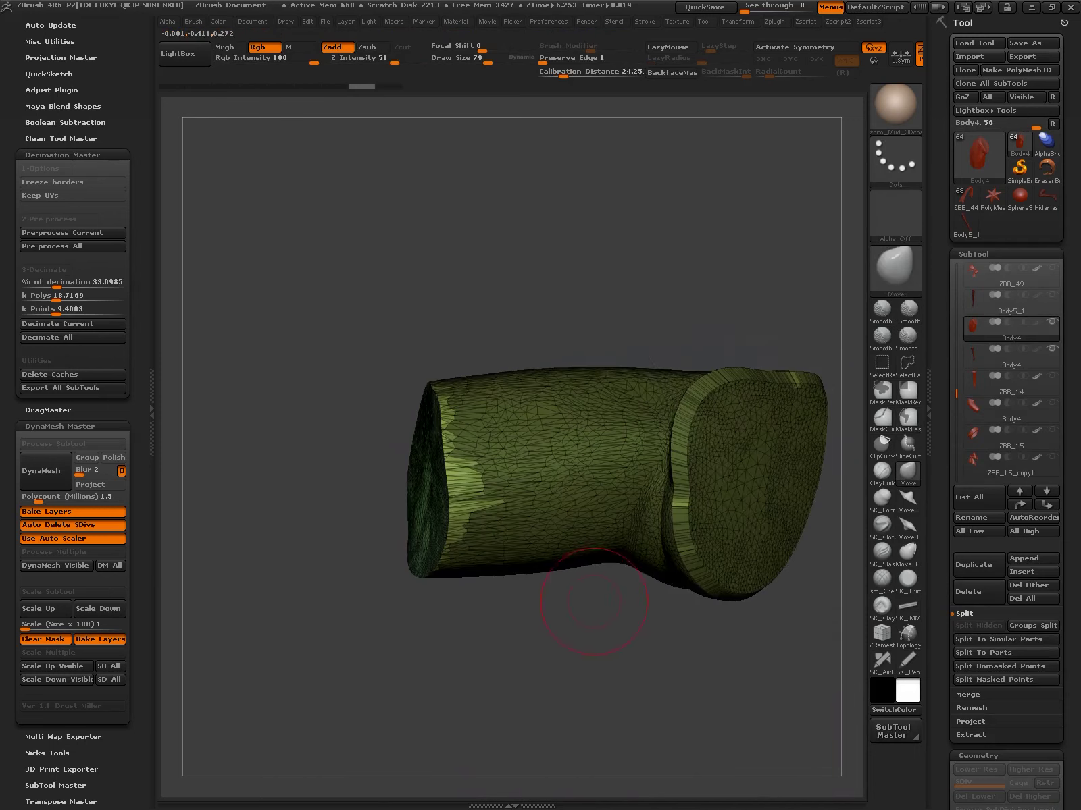
# Sink the cap further into the cylinder and hide the sleeve, leaving the cuff ring
pyautogui.moveTo(630, 324); pyautogui.dragTo(527, 338)
pyautogui.press('w')
pyautogui.moveTo(527, 428); pyautogui.dragTo(796, 385)
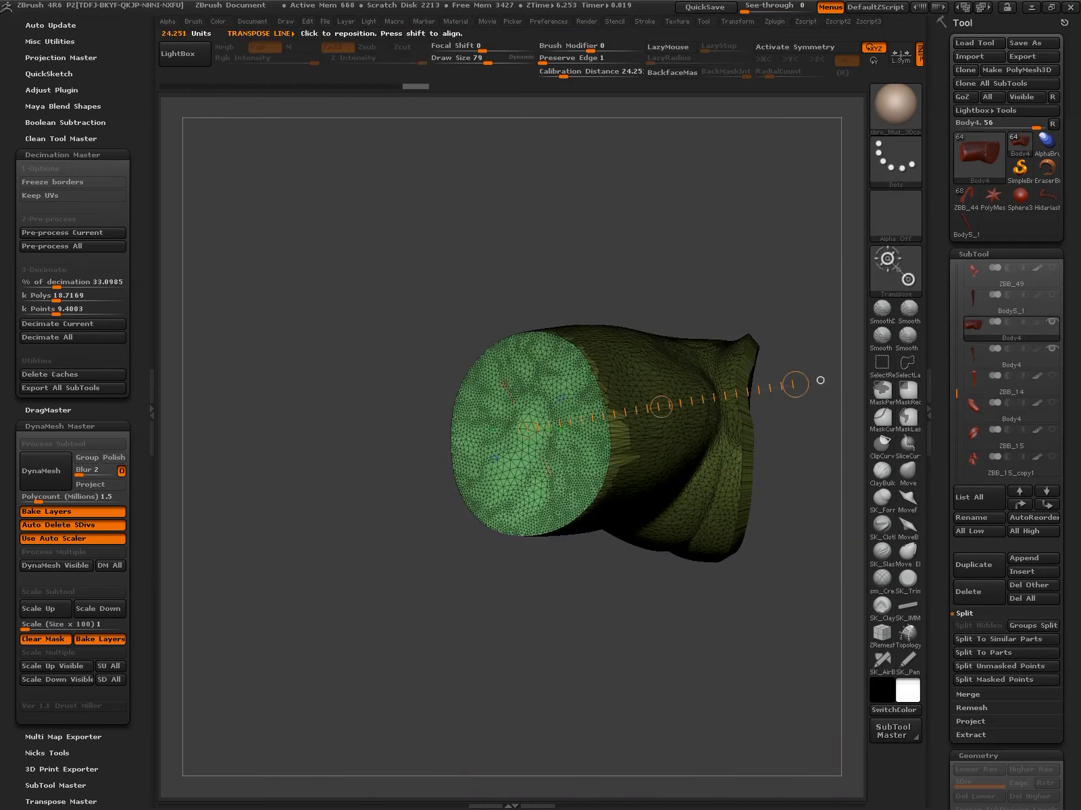
pyautogui.moveTo(595, 486); pyautogui.dragTo(594, 500)
pyautogui.moveTo(478, 382)
pyautogui.mouseDown()
pyautogui.moveTo(597, 518)
pyautogui.moveTo(763, 623)
pyautogui.moveTo(844, 594)
pyautogui.mouseUp()
pyautogui.press('q')
pyautogui.keyDown('ctrl'); pyautogui.keyDown('alt'); pyautogui.keyDown('shift'); pyautogui.click(658, 404); pyautogui.keyUp('shift'); pyautogui.keyUp('alt'); pyautogui.keyUp('ctrl')
# Merge the cuff down into the stocking sleeve with Weld turned on
pyautogui.rightClick(797, 483)
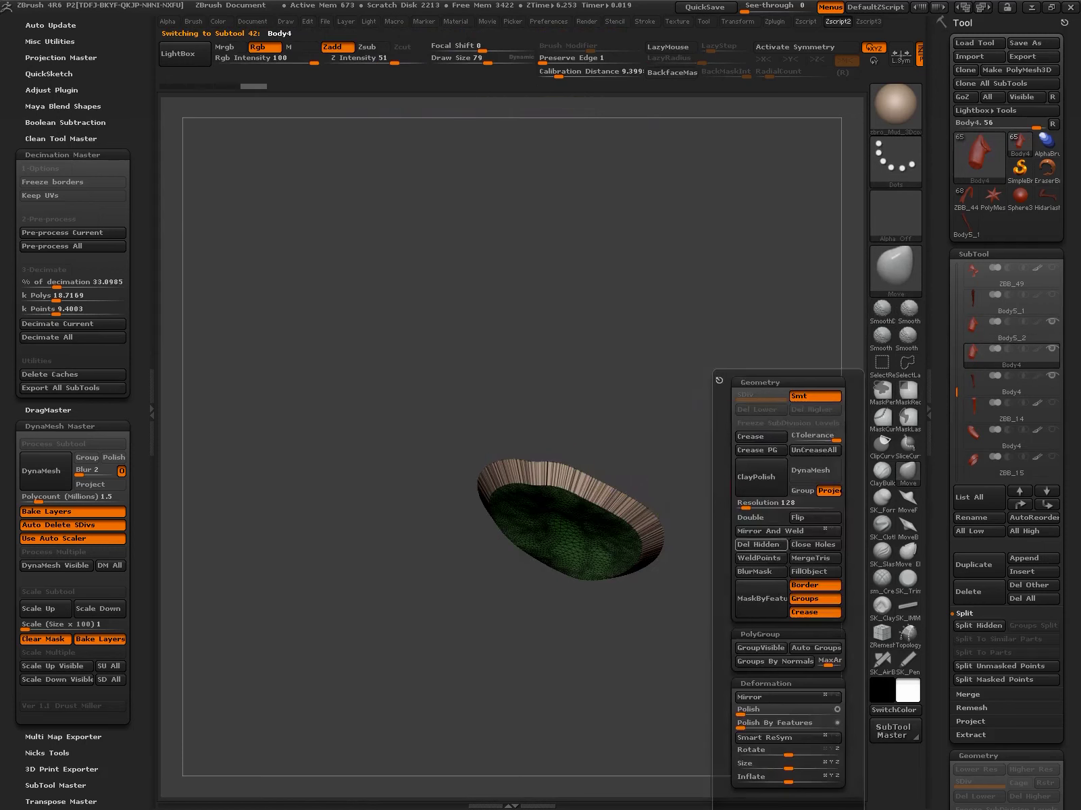
pyautogui.moveTo(797, 482); pyautogui.dragTo(773, 731)
pyautogui.click(967, 694)
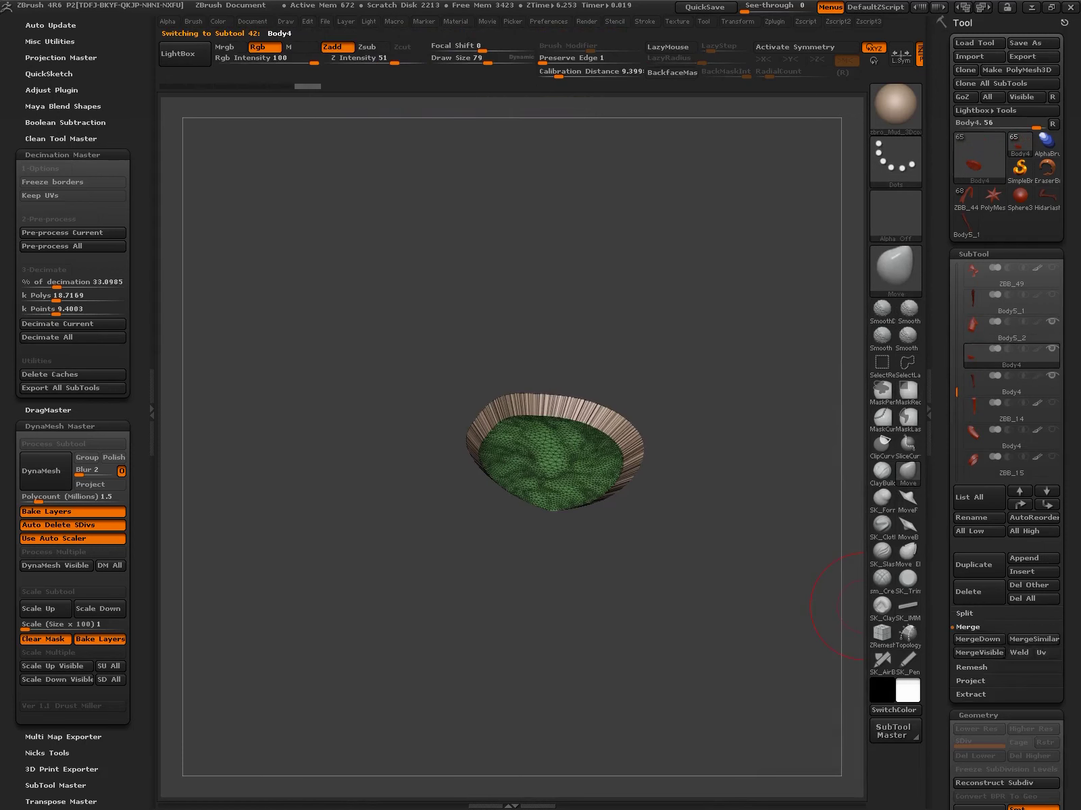
pyautogui.click(1019, 652)
pyautogui.click(979, 639)
pyautogui.click(824, 665)
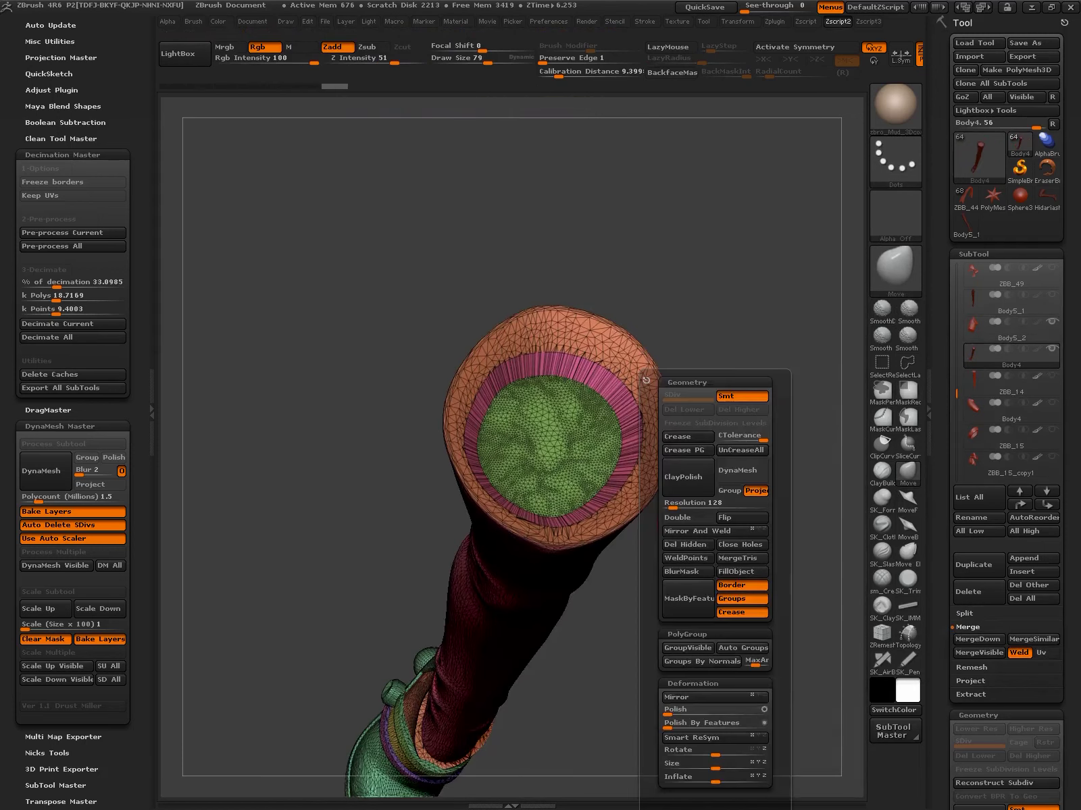
# Hide the sleeve with SelectRect and Split Hidden so the boot becomes its own subtool
pyautogui.moveTo(646, 380); pyautogui.dragTo(862, 501)
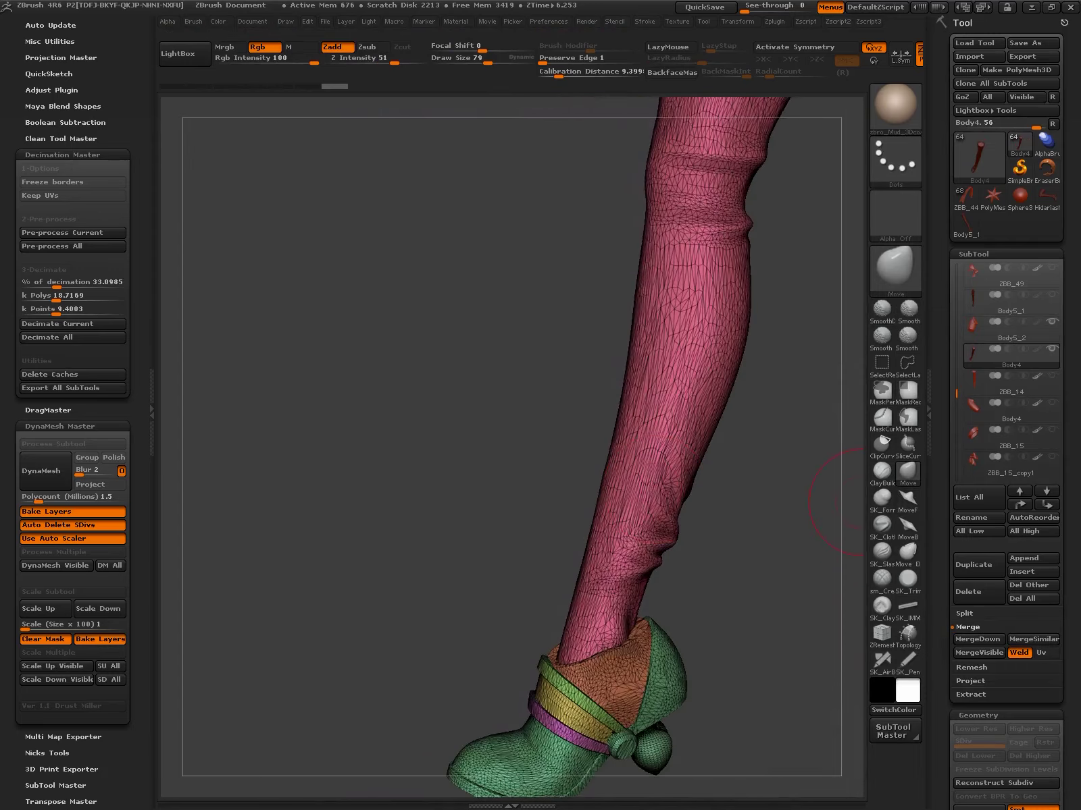
pyautogui.moveTo(770, 600); pyautogui.dragTo(638, 446)
pyautogui.keyDown('ctrl'); pyautogui.keyDown('alt'); pyautogui.keyDown('shift'); pyautogui.moveTo(730, 624); pyautogui.dragTo(610, 204); pyautogui.keyUp('shift'); pyautogui.keyUp('alt'); pyautogui.keyUp('ctrl')
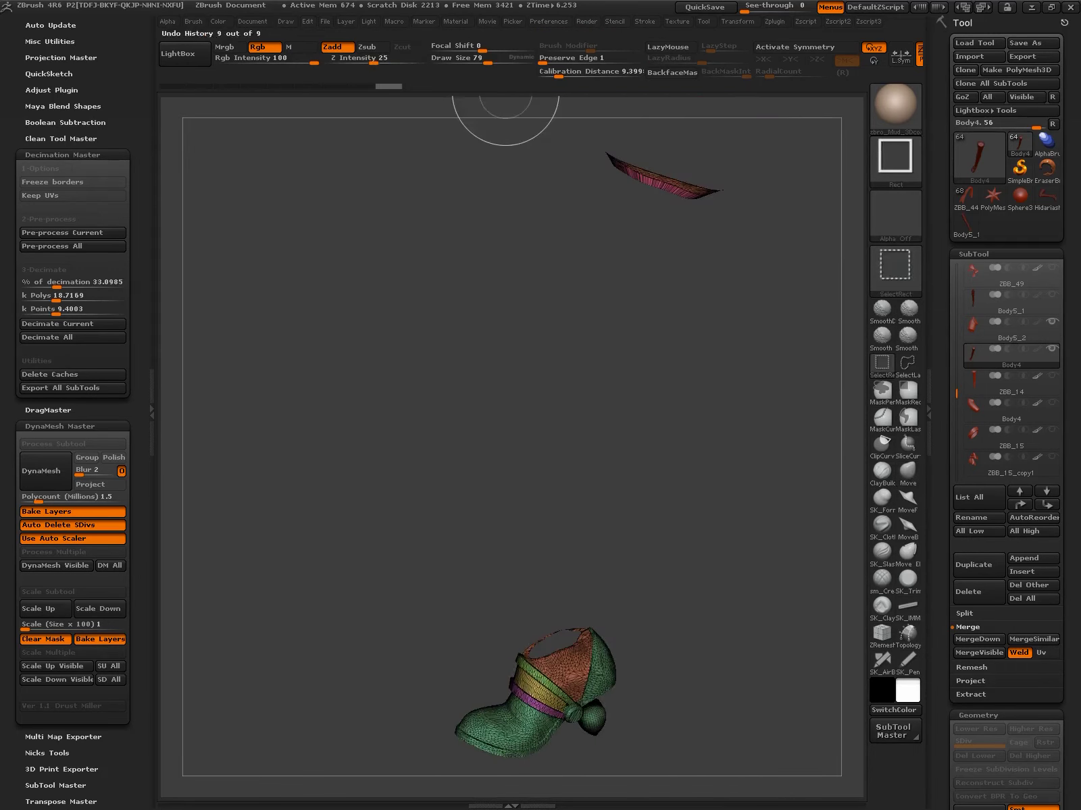
pyautogui.moveTo(506, 111); pyautogui.dragTo(615, 507)
pyautogui.keyDown('ctrl'); pyautogui.keyDown('alt'); pyautogui.keyDown('shift'); pyautogui.moveTo(460, 181); pyautogui.dragTo(837, 487); pyautogui.keyUp('shift'); pyautogui.keyUp('alt'); pyautogui.keyUp('ctrl')
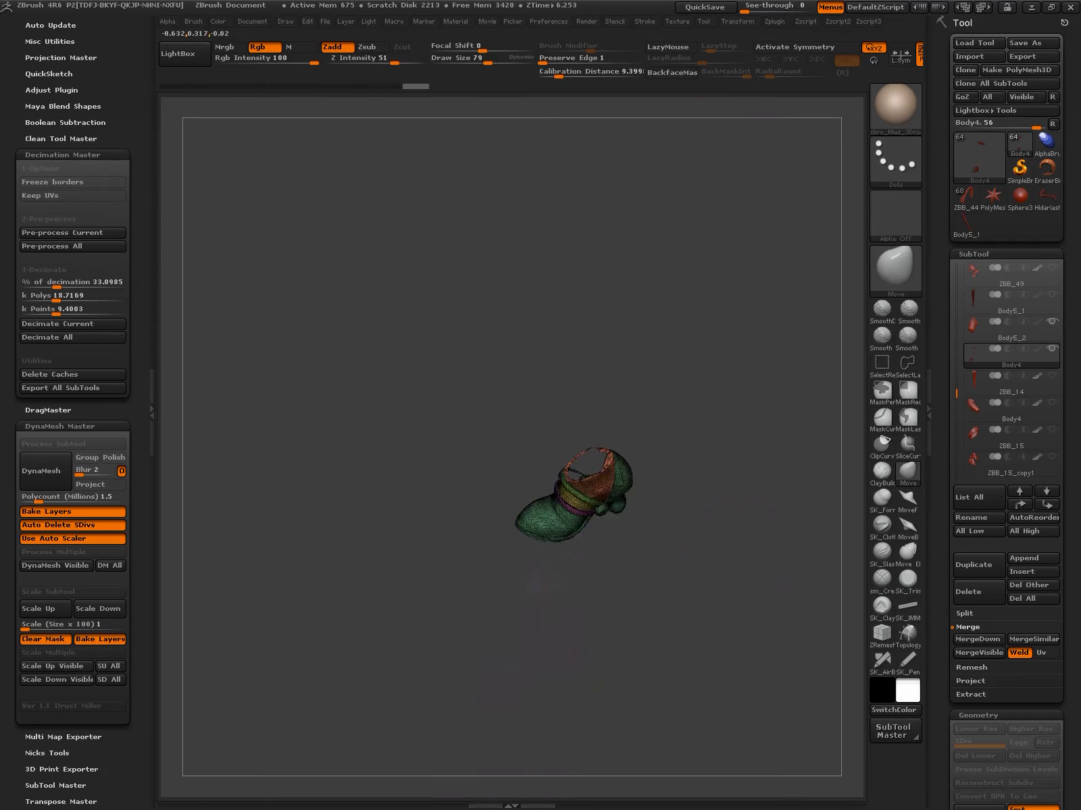
pyautogui.click(964, 613)
pyautogui.keyDown('ctrl'); pyautogui.keyDown('shift'); pyautogui.click(690, 545); pyautogui.keyUp('shift'); pyautogui.keyUp('ctrl')
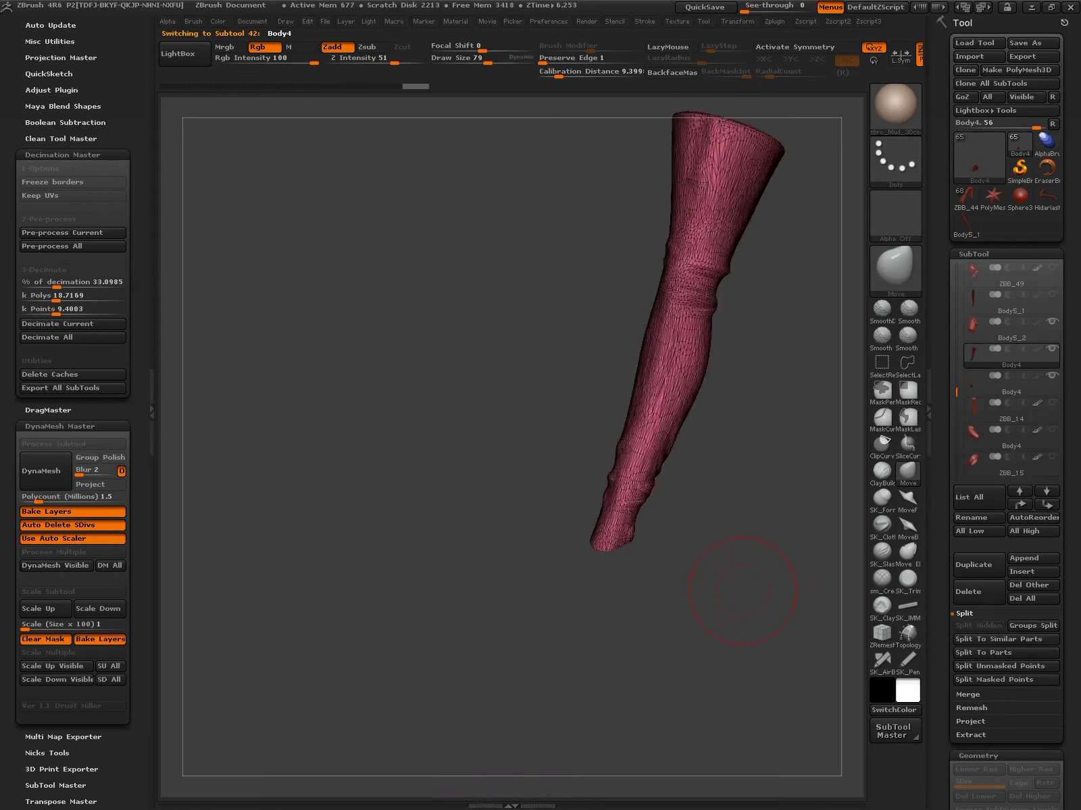
# Orient the sleeve's open ankle end toward the camera using a Transpose line
pyautogui.moveTo(736, 579); pyautogui.dragTo(755, 429)
pyautogui.moveTo(591, 499); pyautogui.dragTo(628, 419)
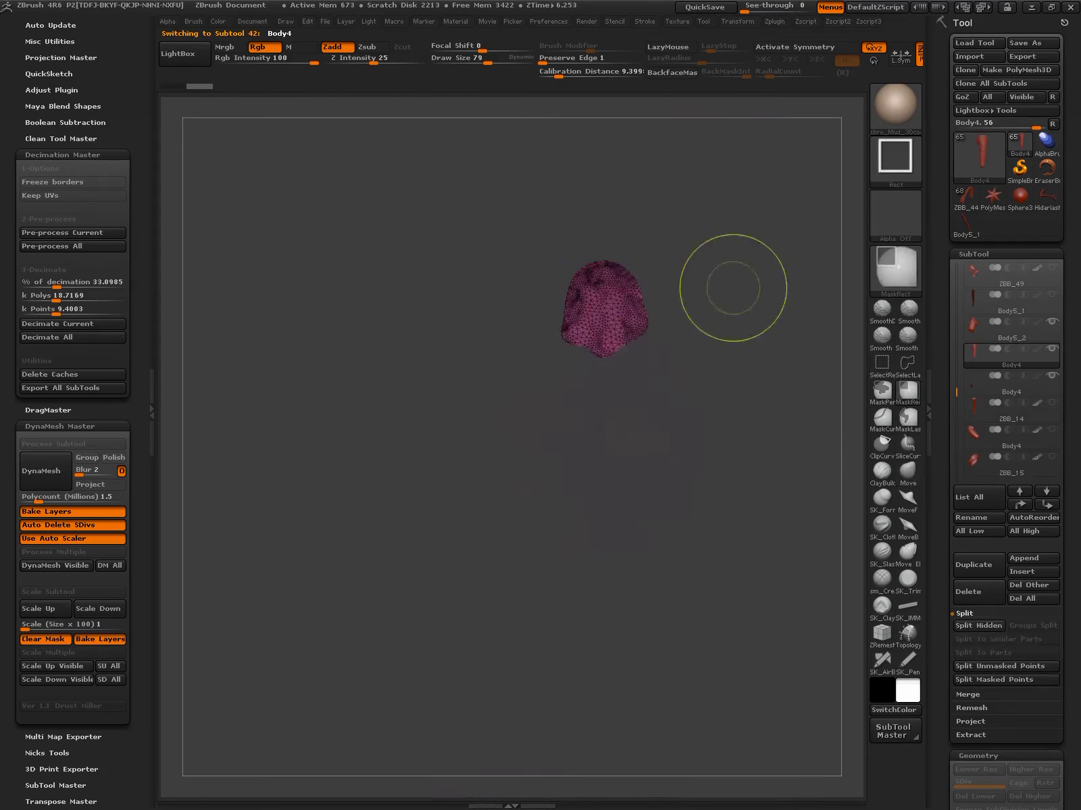
pyautogui.press('w')
pyautogui.moveTo(756, 513)
pyautogui.mouseDown()
pyautogui.moveTo(661, 365)
pyautogui.moveTo(704, 407)
pyautogui.mouseUp()
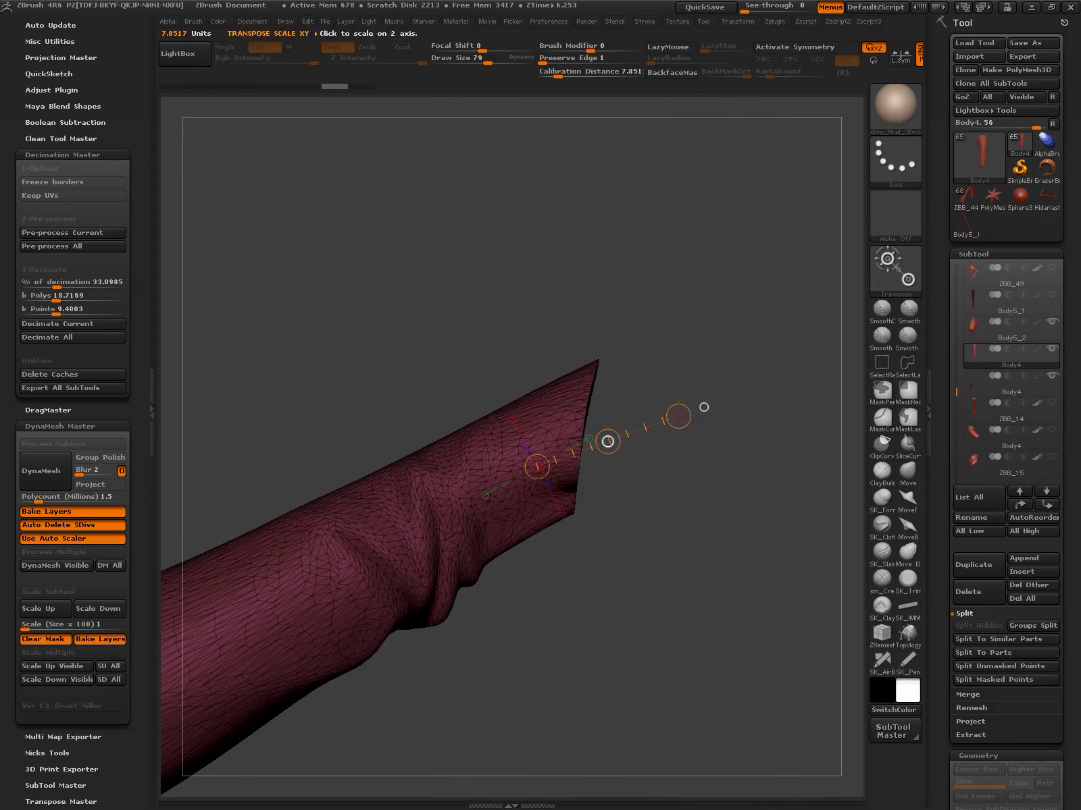
pyautogui.moveTo(716, 574)
pyautogui.mouseDown()
pyautogui.moveTo(649, 530)
pyautogui.moveTo(514, 579)
pyautogui.mouseUp()
pyautogui.press('q')
# Mask the sleeve's ankle tip with MaskRect and inspect it in wireframe
pyautogui.keyDown('ctrl'); pyautogui.keyDown('shift'); pyautogui.click(568, 562); pyautogui.keyUp('shift'); pyautogui.keyUp('ctrl')
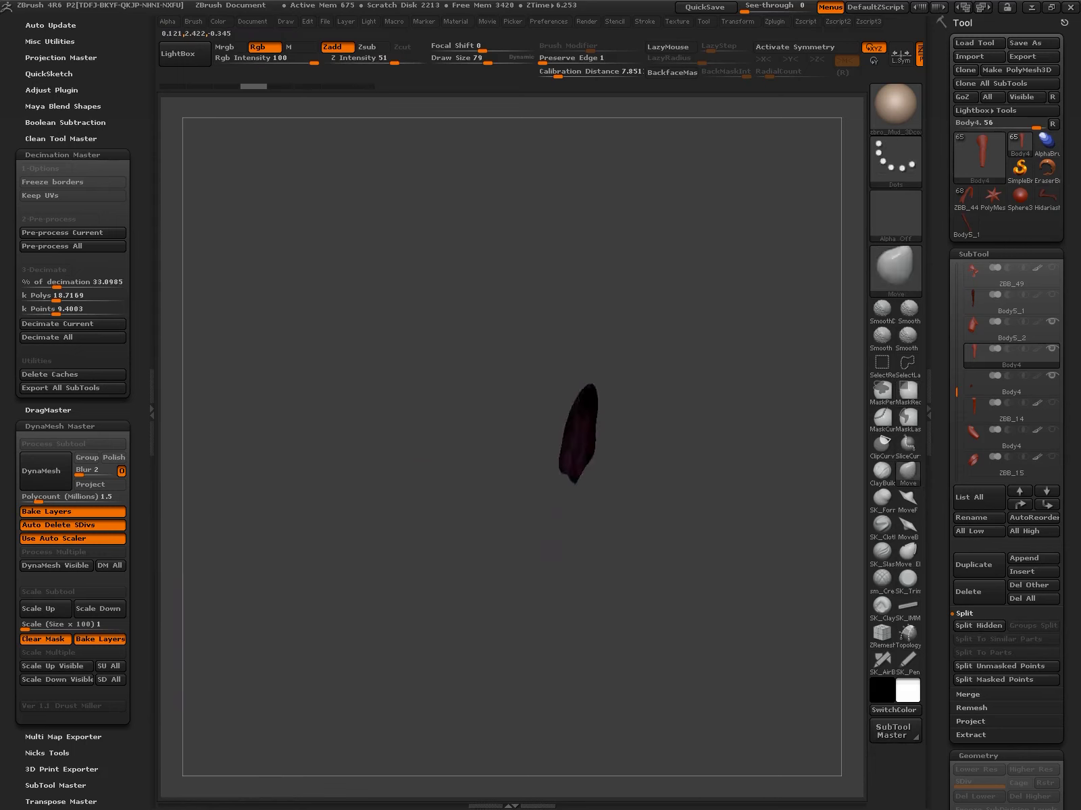
pyautogui.keyDown('ctrl'); pyautogui.keyDown('shift'); pyautogui.click(578, 566); pyautogui.keyUp('shift'); pyautogui.keyUp('ctrl')
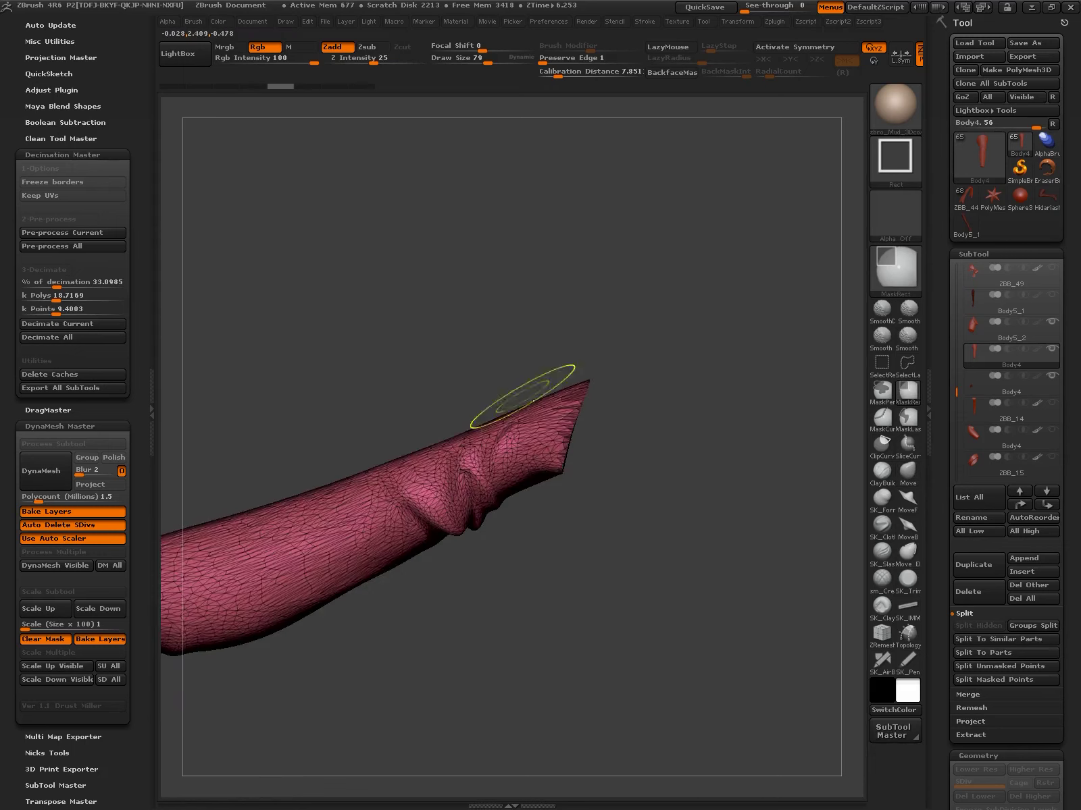
pyautogui.moveTo(470, 461); pyautogui.dragTo(478, 548)
pyautogui.keyDown('ctrl'); pyautogui.moveTo(341, 370); pyautogui.dragTo(614, 728); pyautogui.keyUp('ctrl')
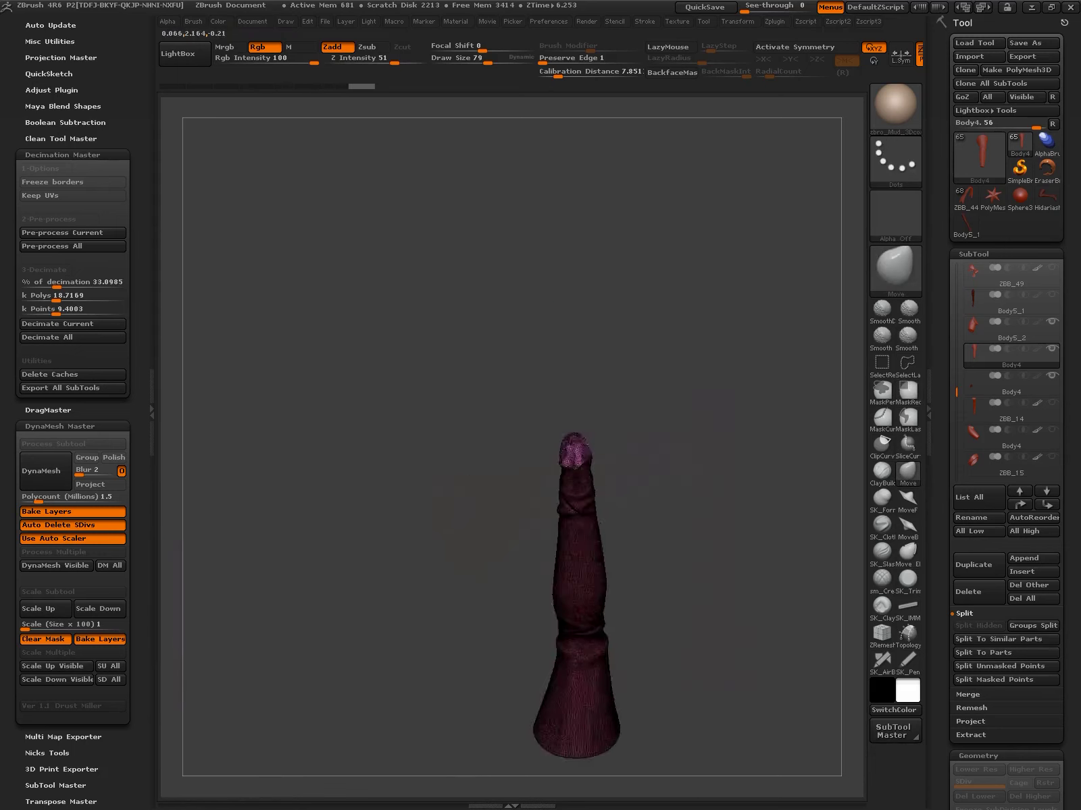
pyautogui.hotkey('shift', 'f')
pyautogui.press('w')
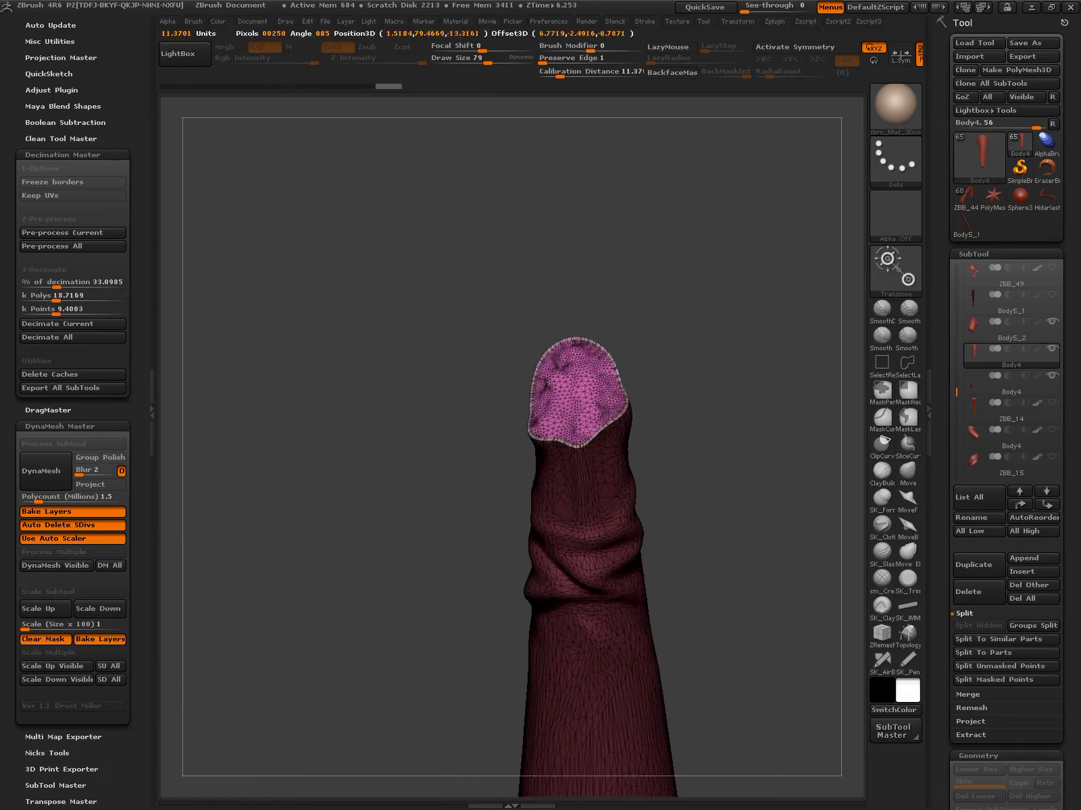
pyautogui.moveTo(771, 376)
pyautogui.mouseDown()
pyautogui.moveTo(730, 298)
pyautogui.moveTo(650, 302)
pyautogui.mouseUp()
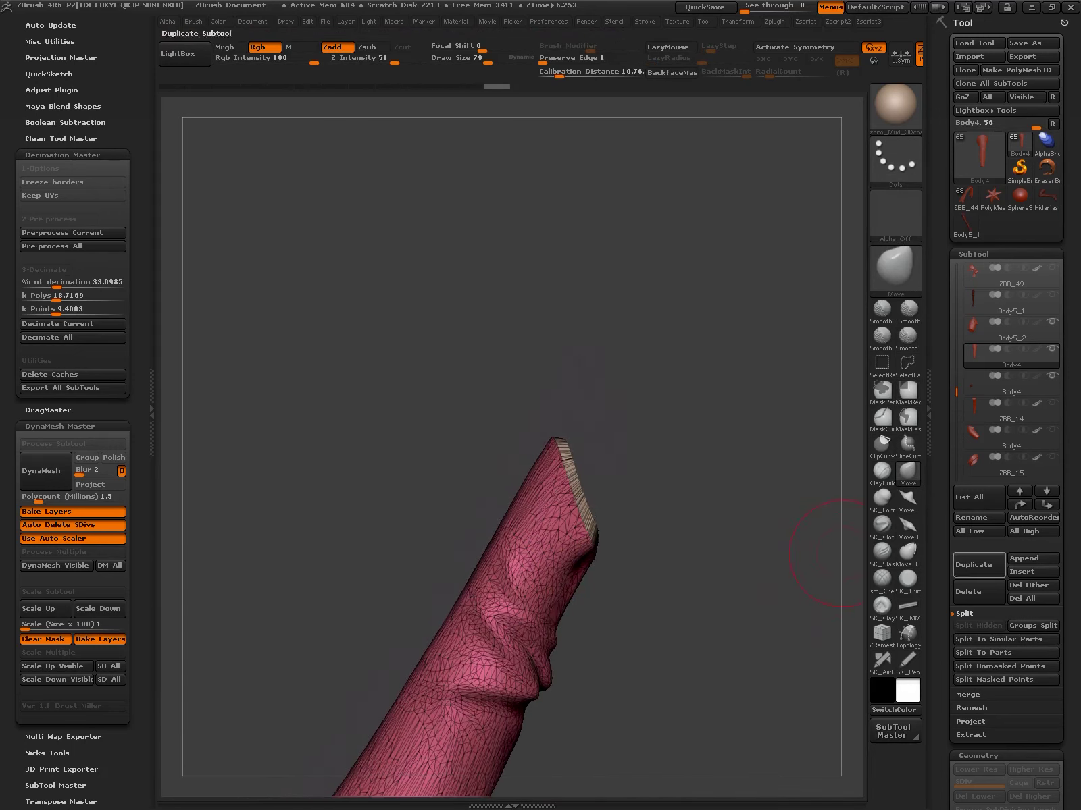
# Merge the loose cut piece down into the Body4 boot
pyautogui.keyDown('alt'); pyautogui.click(643, 630); pyautogui.keyUp('alt')
pyautogui.keyDown('ctrl'); pyautogui.keyDown('shift'); pyautogui.click(643, 629); pyautogui.keyUp('shift'); pyautogui.keyUp('ctrl')
pyautogui.click(908, 470)
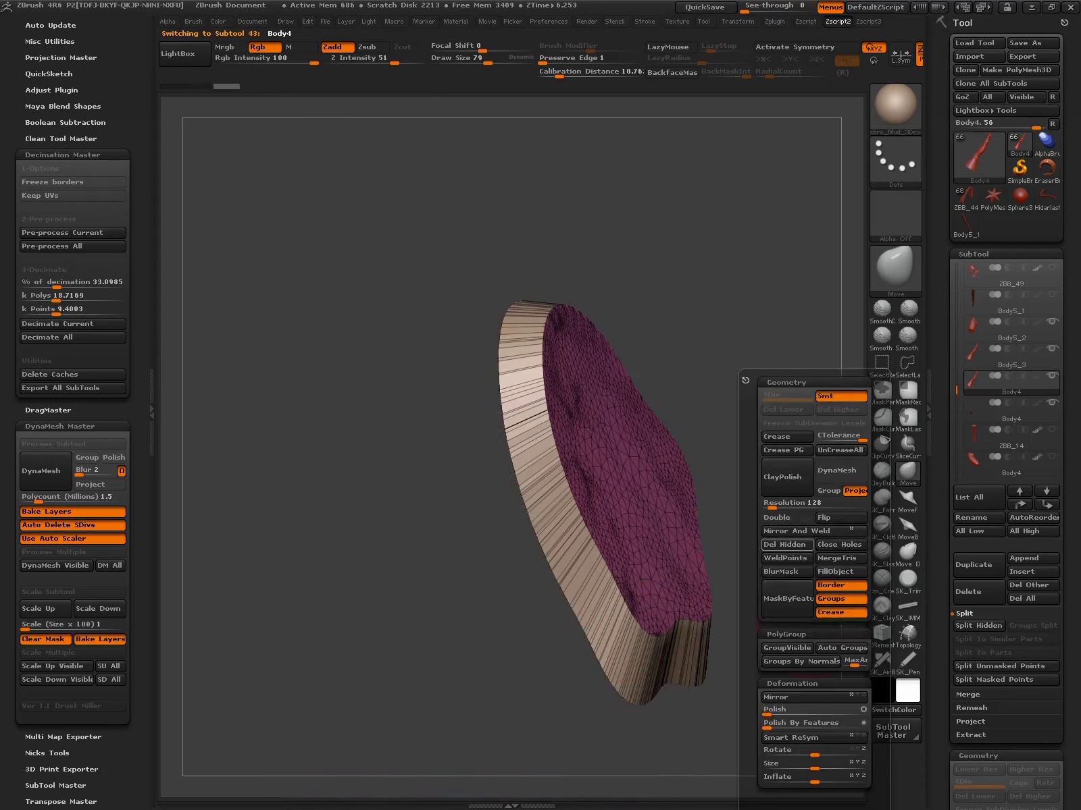
pyautogui.moveTo(777, 608); pyautogui.dragTo(675, 722)
pyautogui.click(978, 638)
pyautogui.click(820, 667)
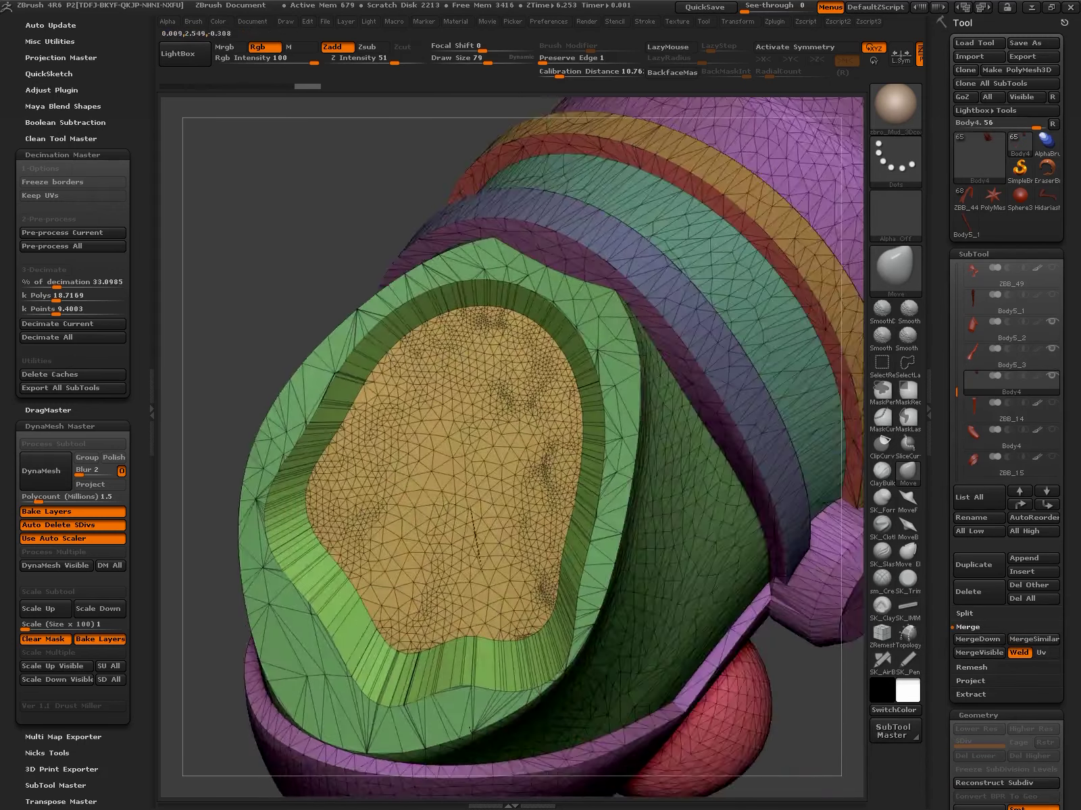
# Inspect the Body5_3 leg tube's cut ends with Polyframe on
pyautogui.hotkey('shift', 'f')
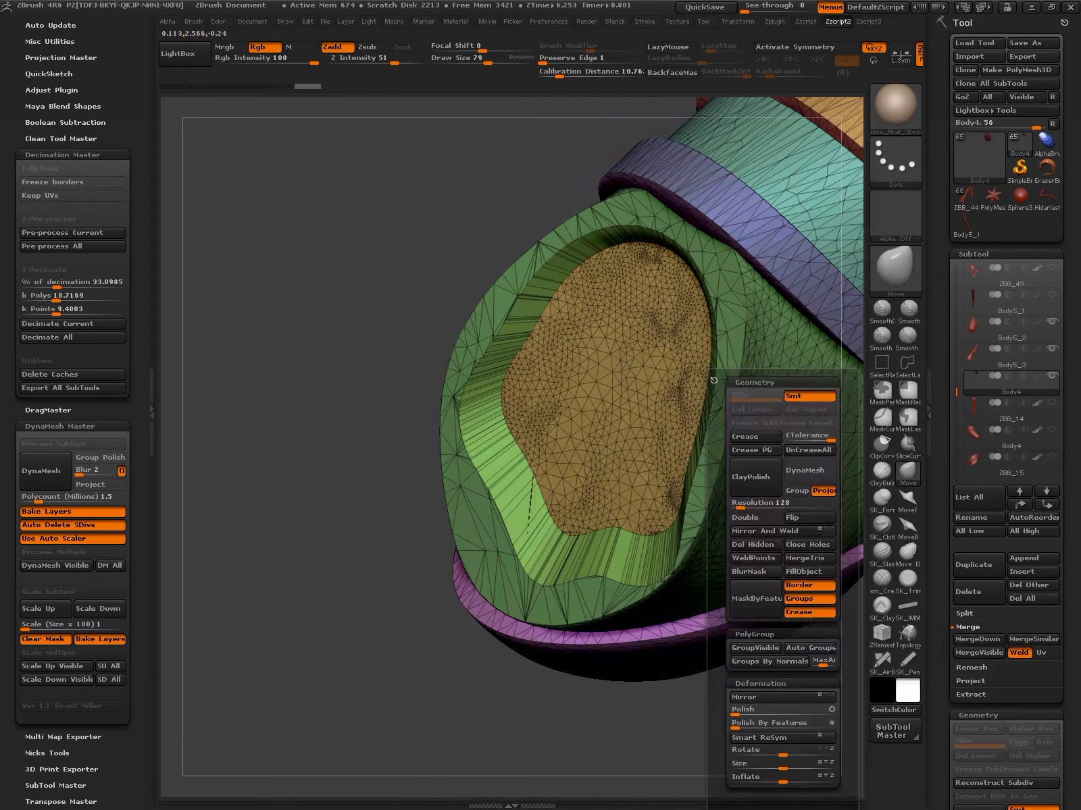
pyautogui.hotkey('ctrl', 'w')
pyautogui.click(1011, 352)
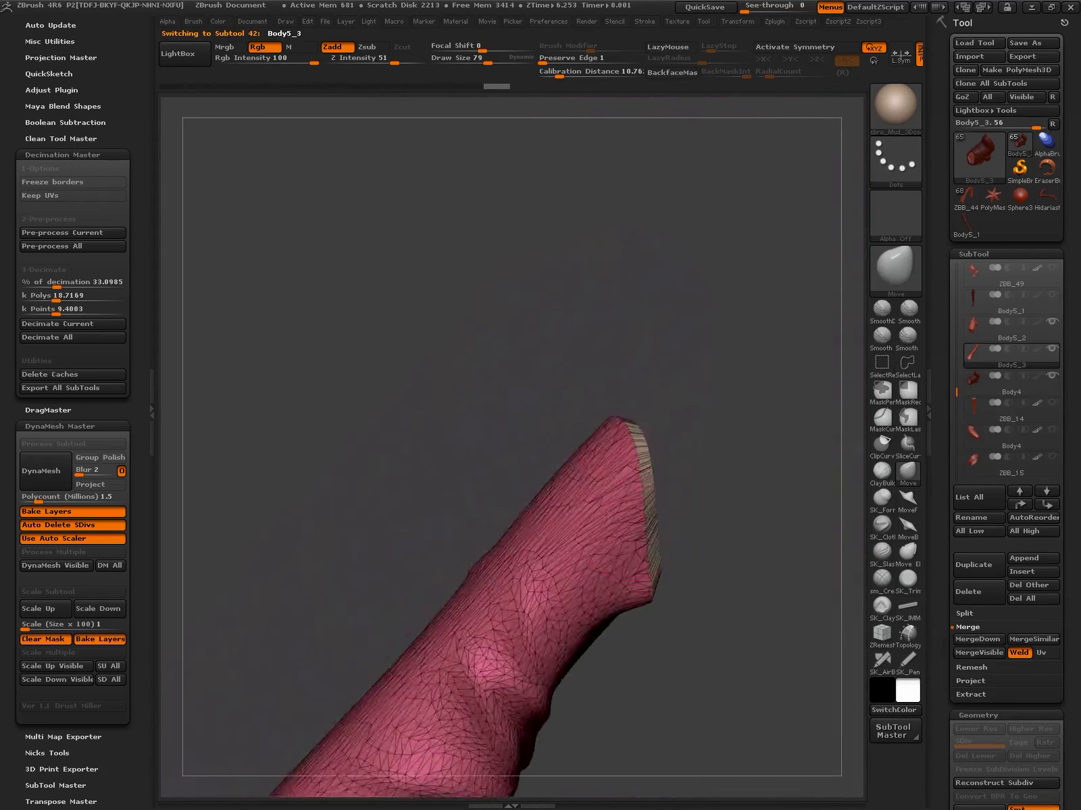
pyautogui.moveTo(473, 540); pyautogui.dragTo(618, 630)
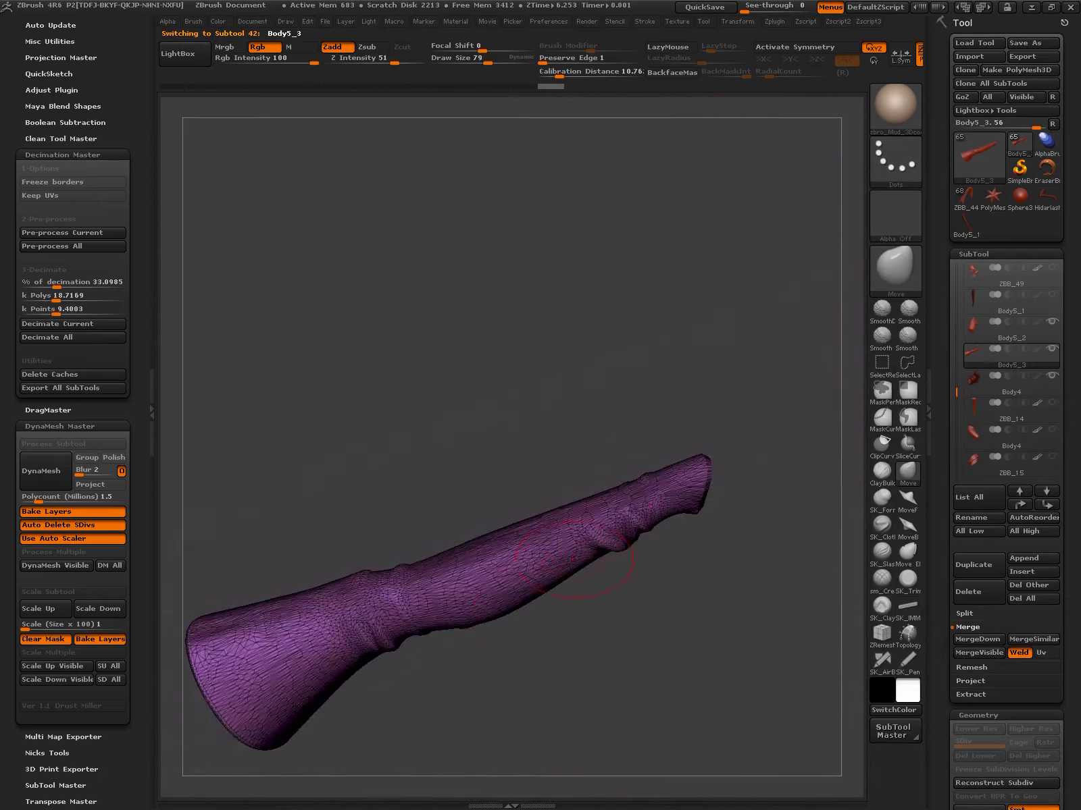
pyautogui.moveTo(632, 519); pyautogui.dragTo(473, 580)
pyautogui.moveTo(651, 676); pyautogui.dragTo(563, 617)
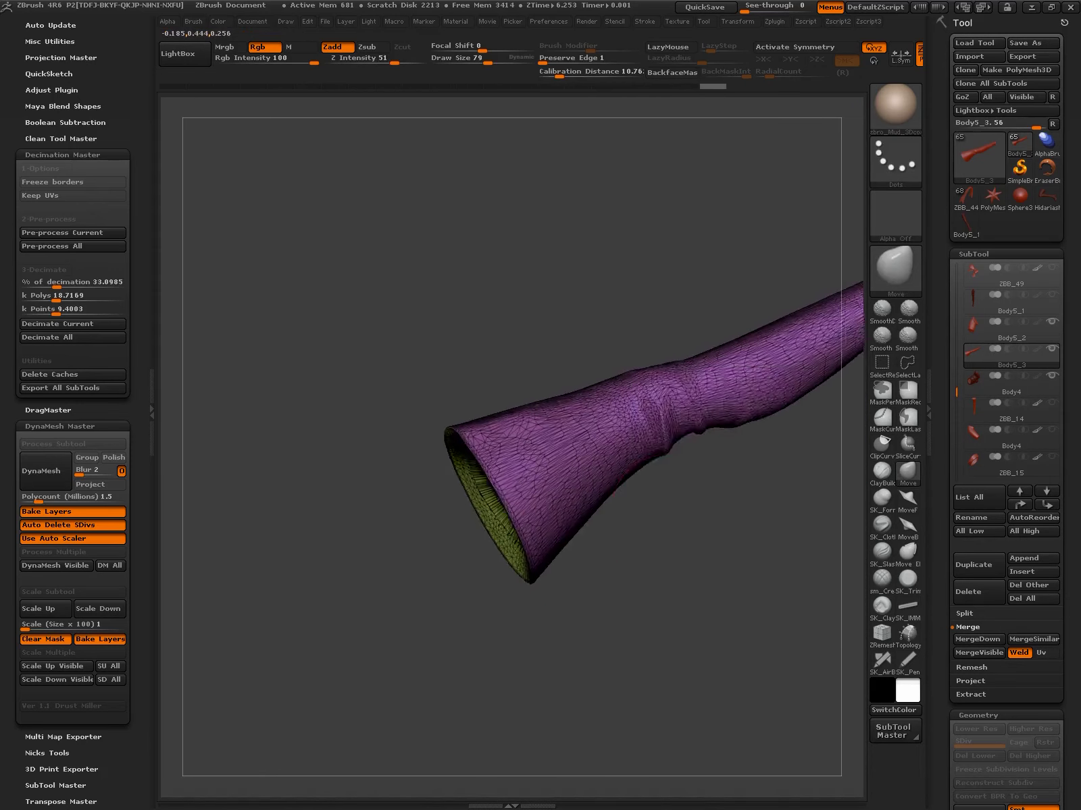
pyautogui.moveTo(749, 633); pyautogui.dragTo(738, 516)
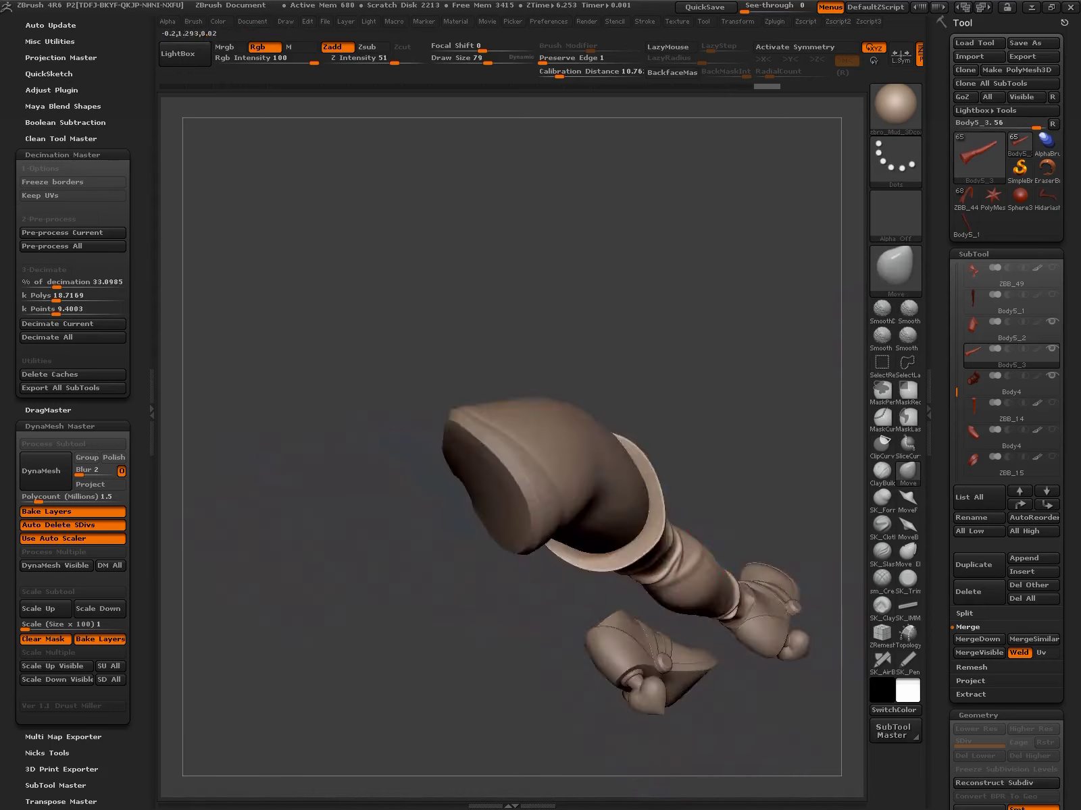
pyautogui.hotkey('shift', 'f')
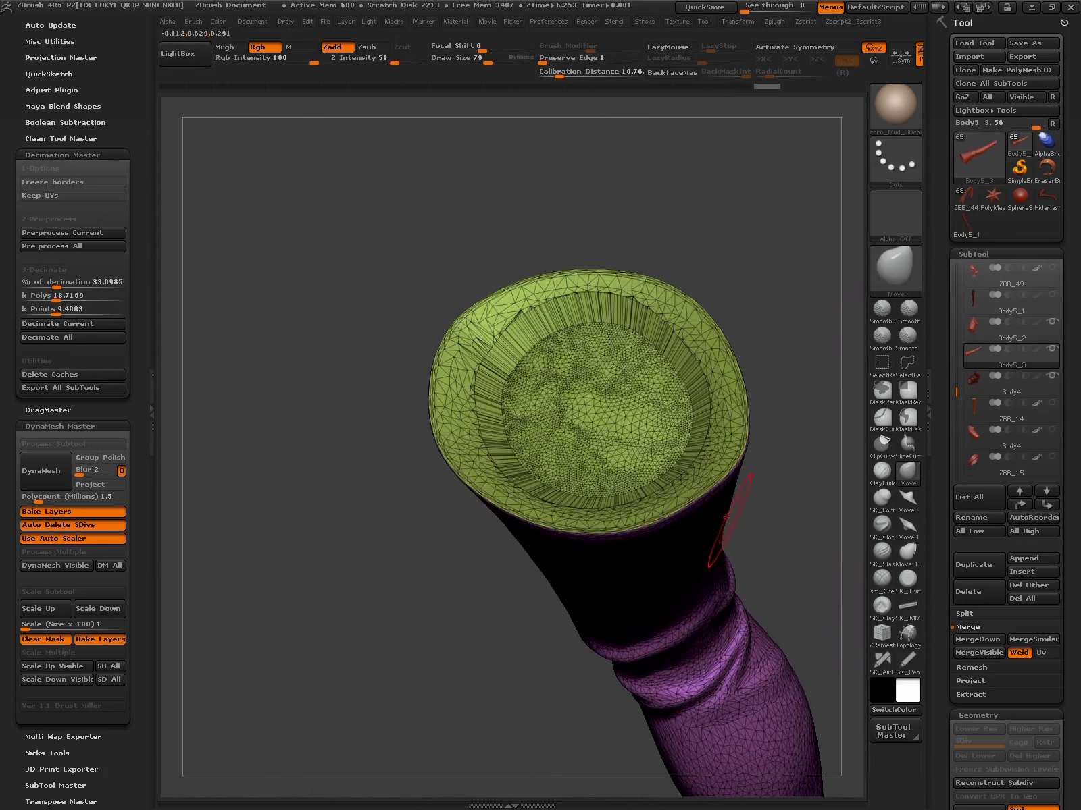
pyautogui.moveTo(722, 524)
pyautogui.mouseDown()
pyautogui.moveTo(696, 595)
pyautogui.moveTo(723, 628)
pyautogui.mouseUp()
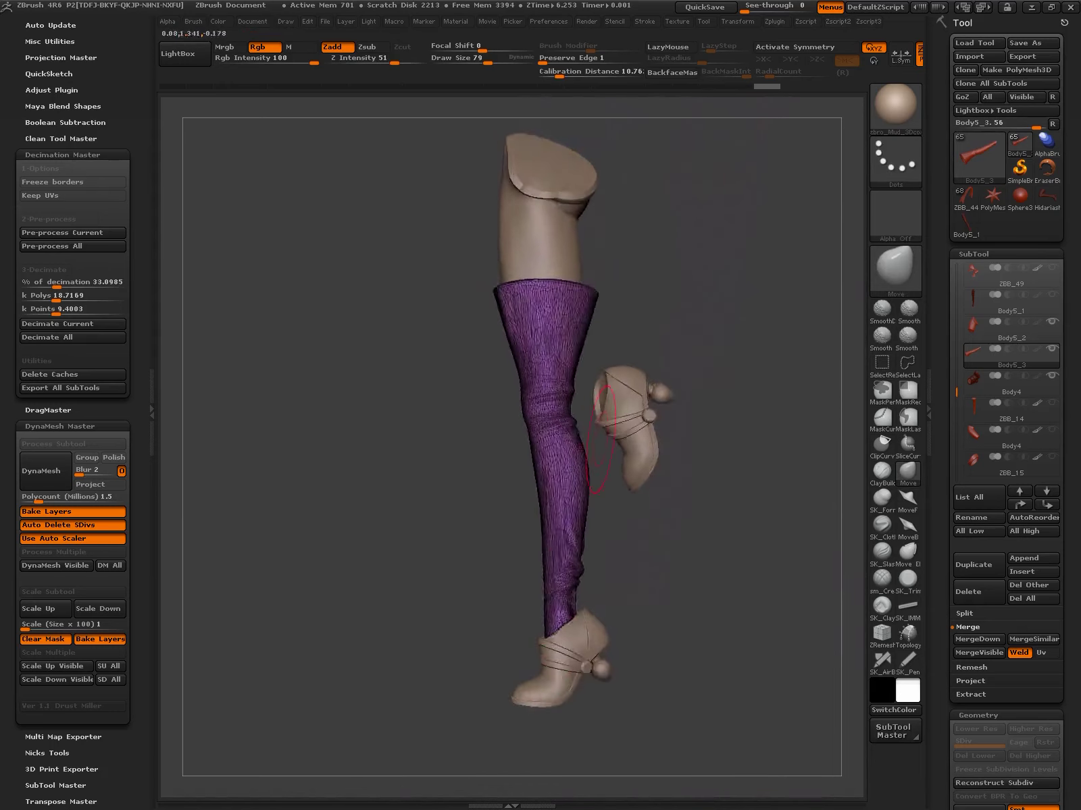
# Select the Body5_1 leg subtool and start saving the tool as split24.ztl
pyautogui.click(1011, 384)
pyautogui.click(1011, 301)
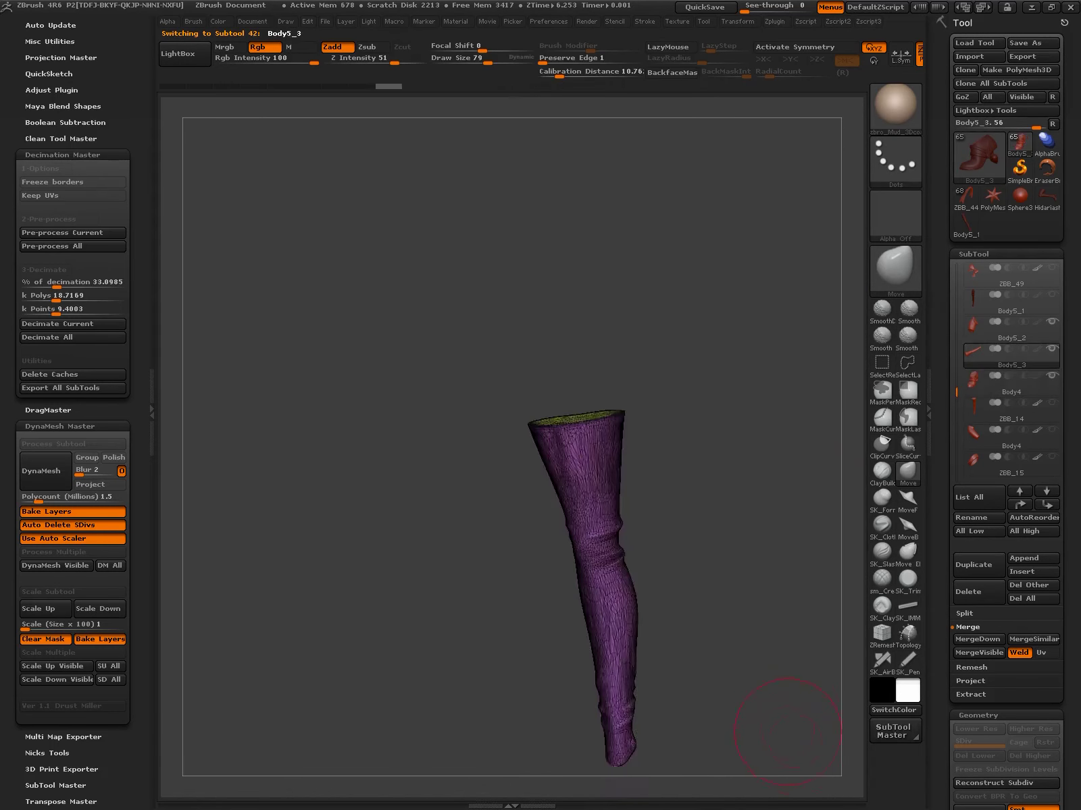
pyautogui.click(1032, 42)
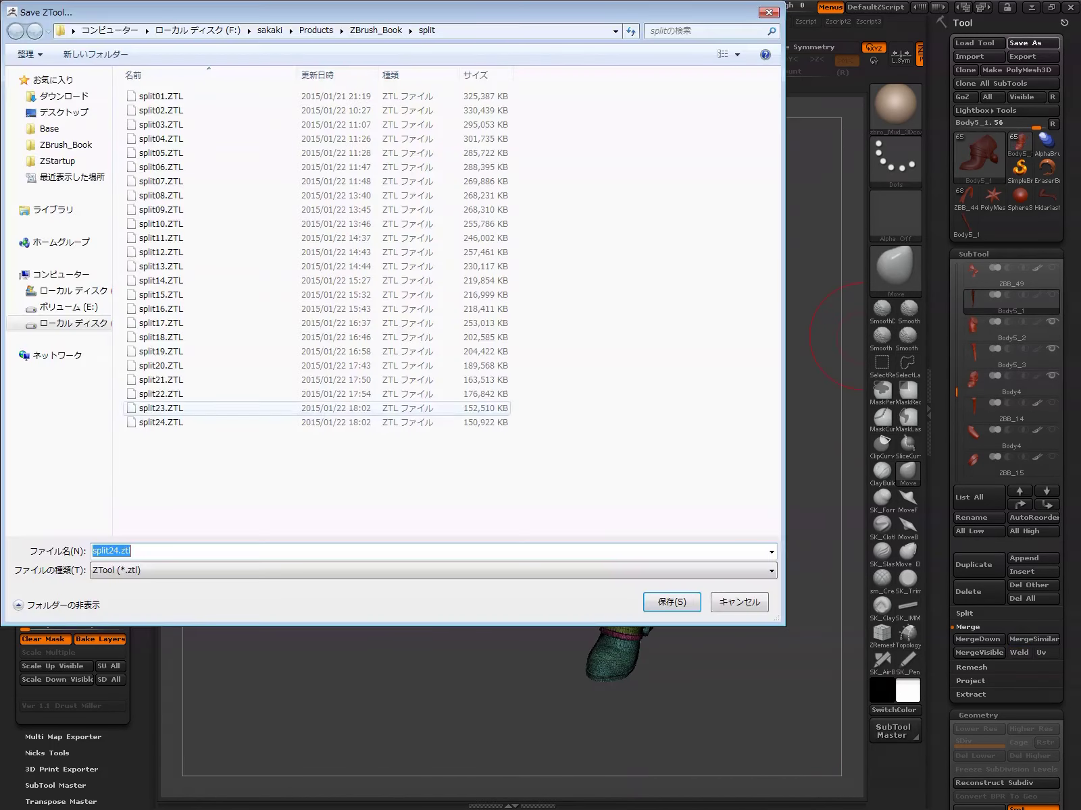
# Save the tool as split24.ztl and delete the Body5_1 leg and thigh subtools
pyautogui.press('Escape')
pyautogui.click(967, 591)
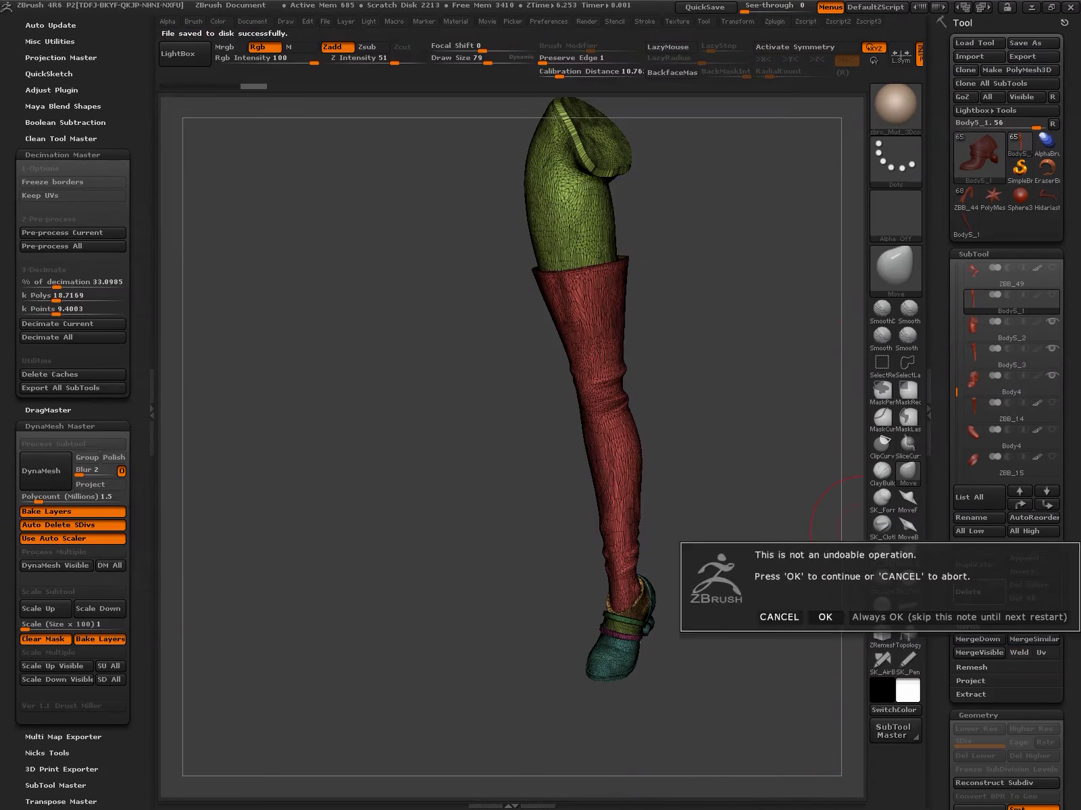
pyautogui.click(824, 617)
pyautogui.click(968, 591)
pyautogui.click(825, 618)
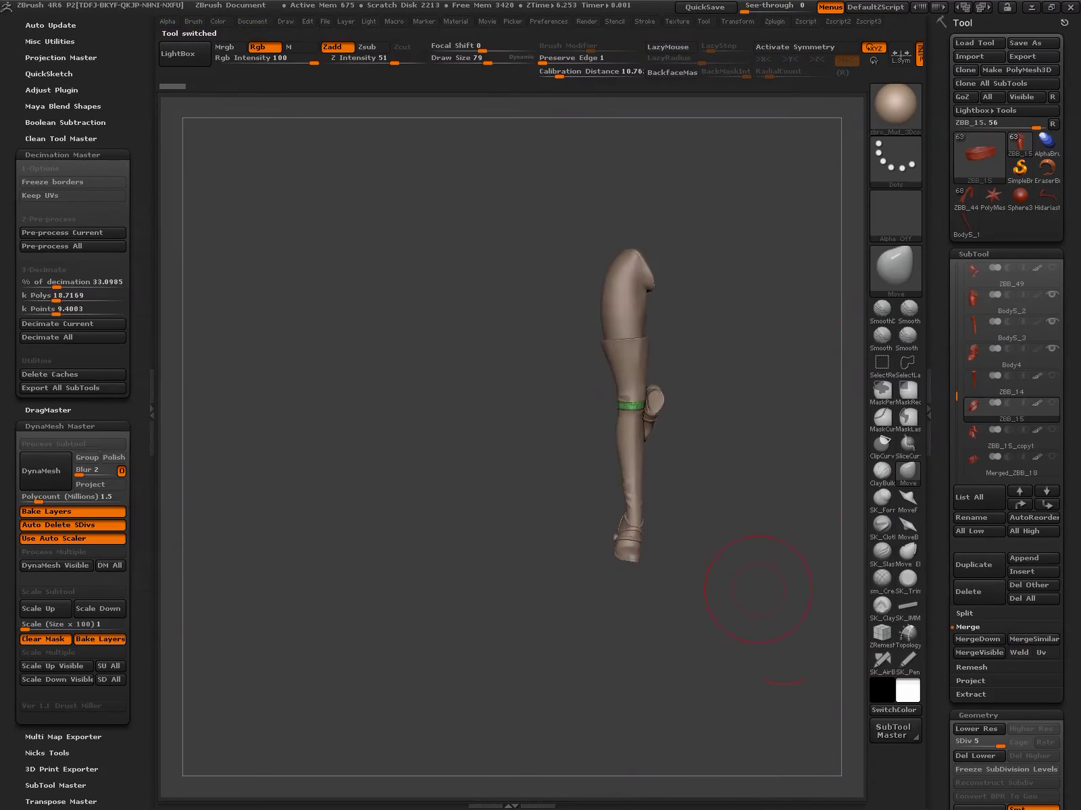
# Delete the Hidariashi and ZBB_49s subtools, with wireframe display turned off
pyautogui.moveTo(827, 503); pyautogui.dragTo(837, 466)
pyautogui.moveTo(956, 396); pyautogui.dragTo(956, 417)
pyautogui.click(967, 592)
pyautogui.click(824, 620)
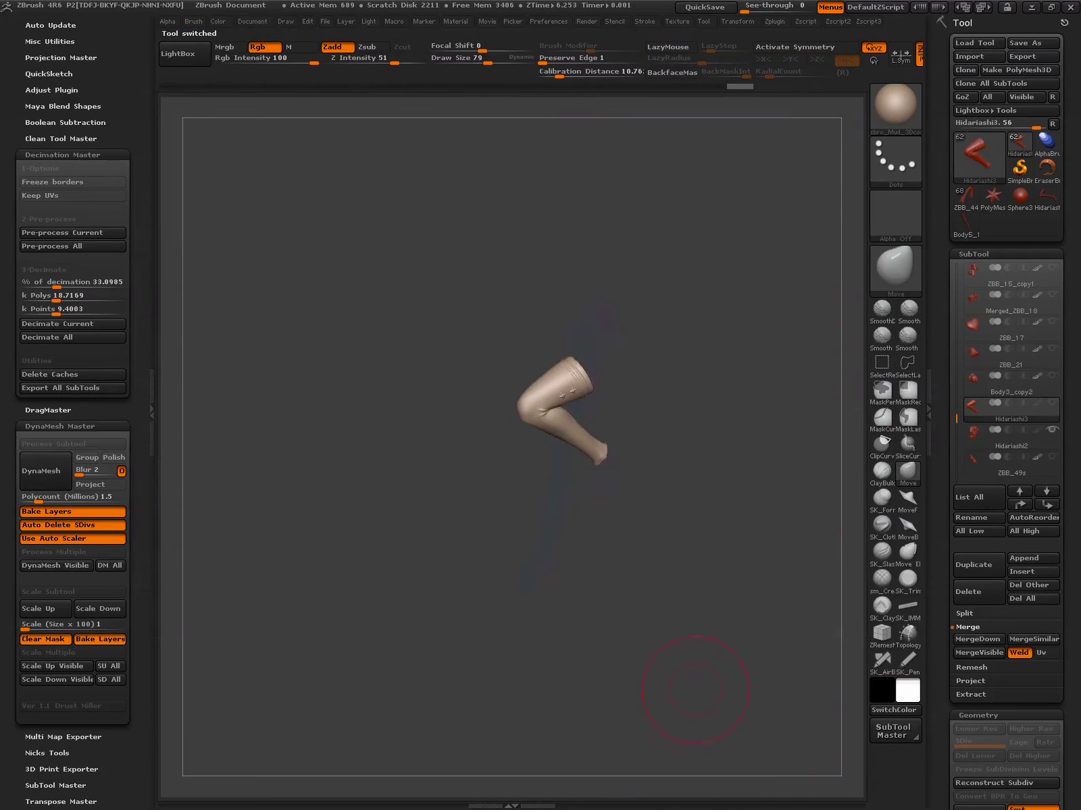
pyautogui.hotkey('shift', 'f')
pyautogui.moveTo(575, 551)
pyautogui.mouseDown()
pyautogui.moveTo(528, 718)
pyautogui.moveTo(820, 435)
pyautogui.mouseUp()
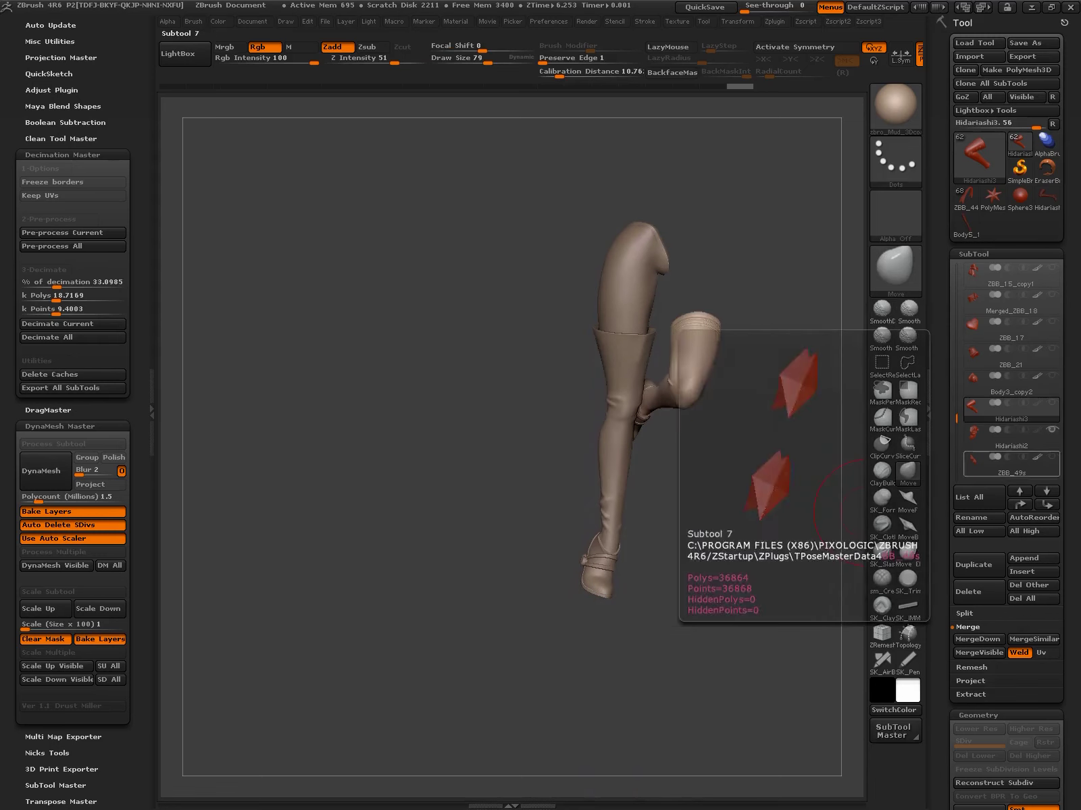
pyautogui.click(1011, 465)
pyautogui.click(824, 628)
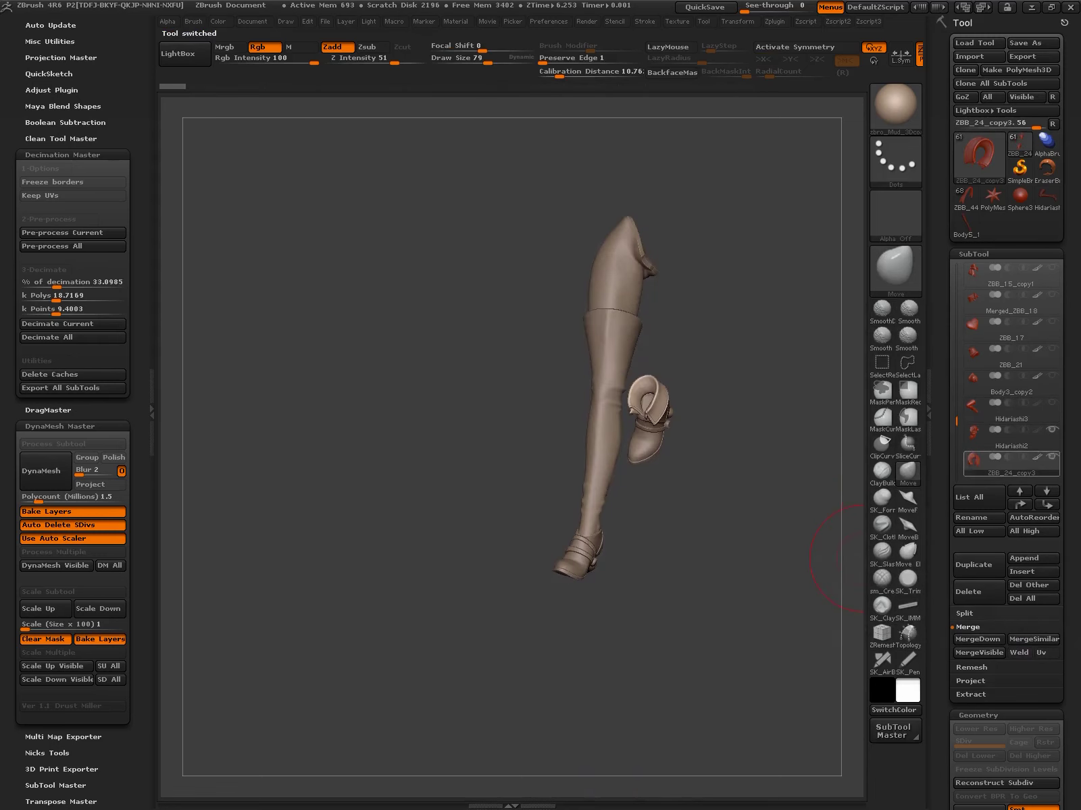
# Delete ZBB_24_copy5 and make the ZBB_25 wing piece the active subtool
pyautogui.moveTo(709, 583); pyautogui.dragTo(766, 558)
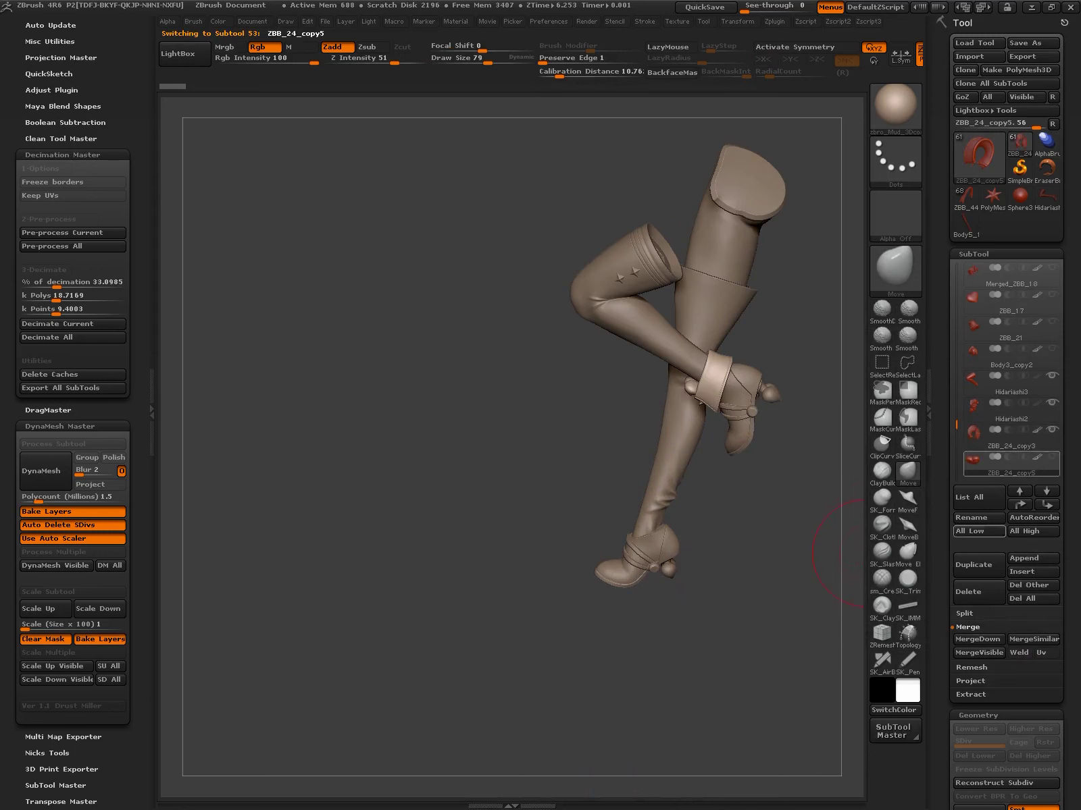
pyautogui.click(973, 591)
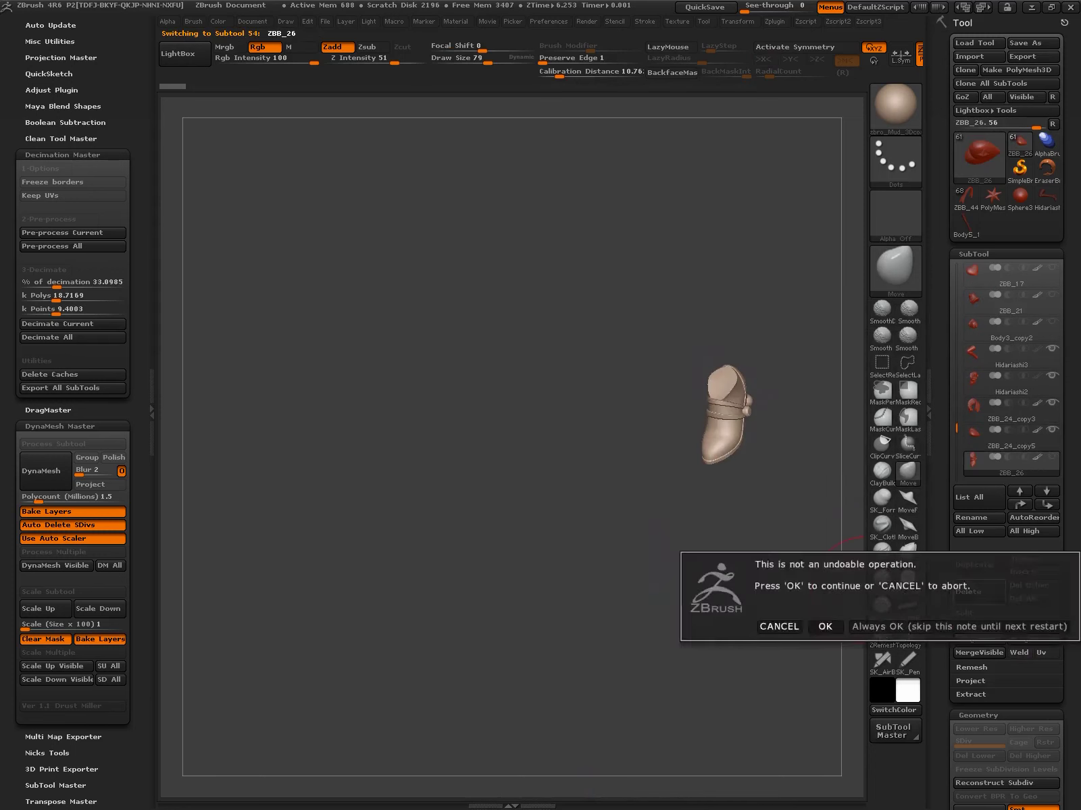
pyautogui.click(822, 624)
pyautogui.press('ctrl')
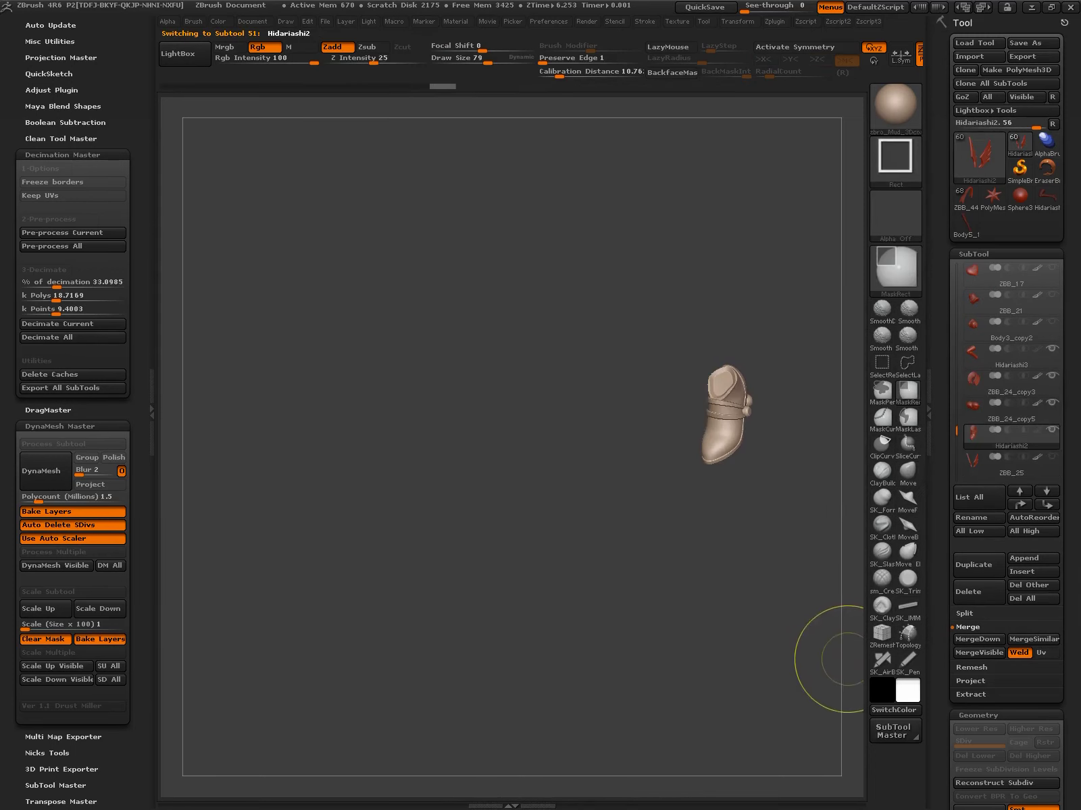
pyautogui.hotkey('alt', 'Down')
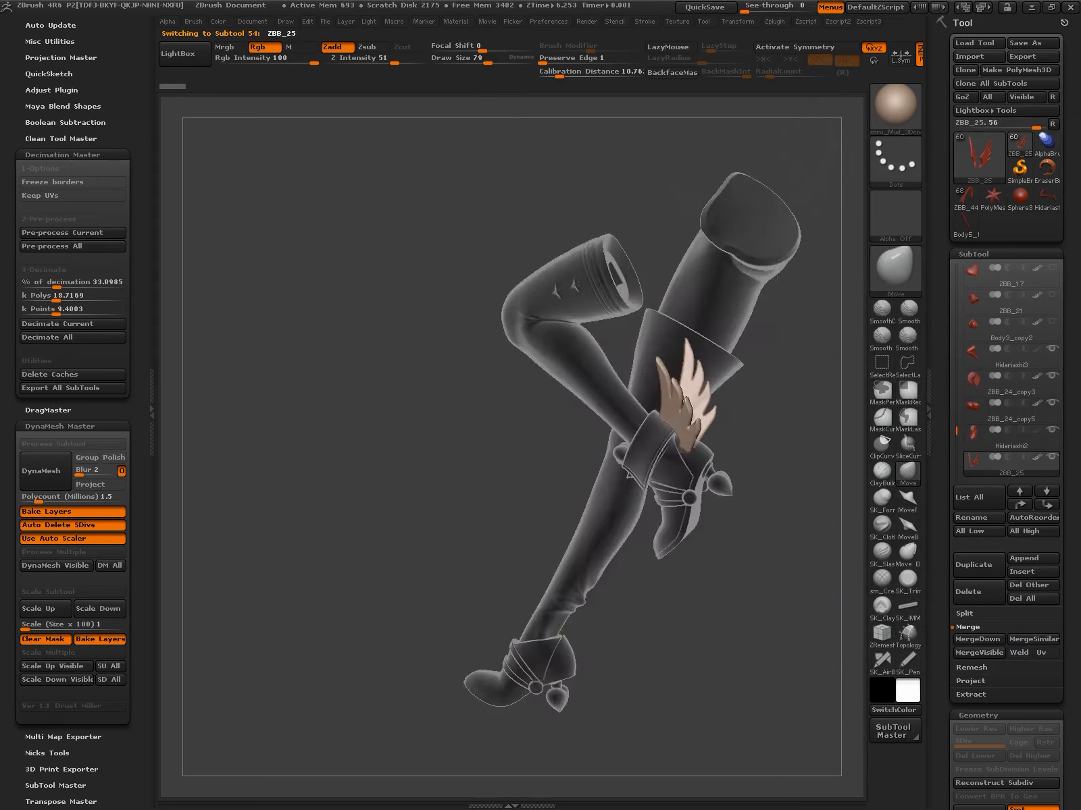
# Move the Body4 boot subtool two places down the subtool list
pyautogui.moveTo(712, 495); pyautogui.dragTo(669, 672)
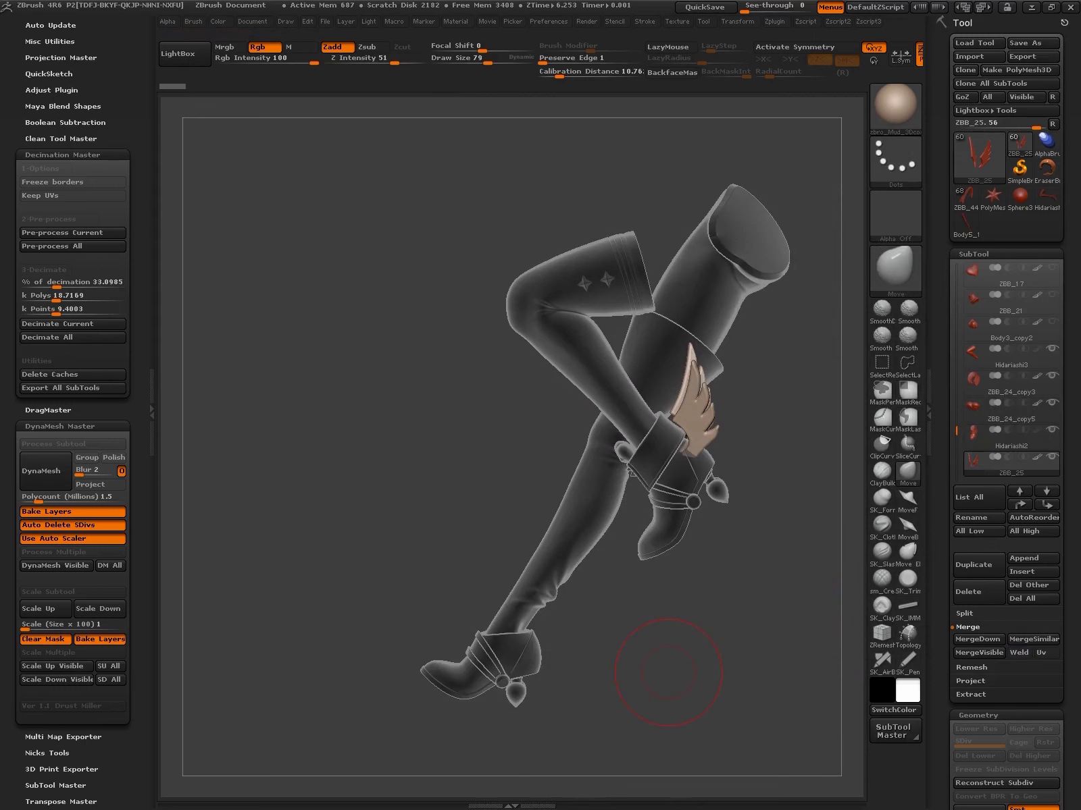
pyautogui.moveTo(642, 608); pyautogui.dragTo(590, 552)
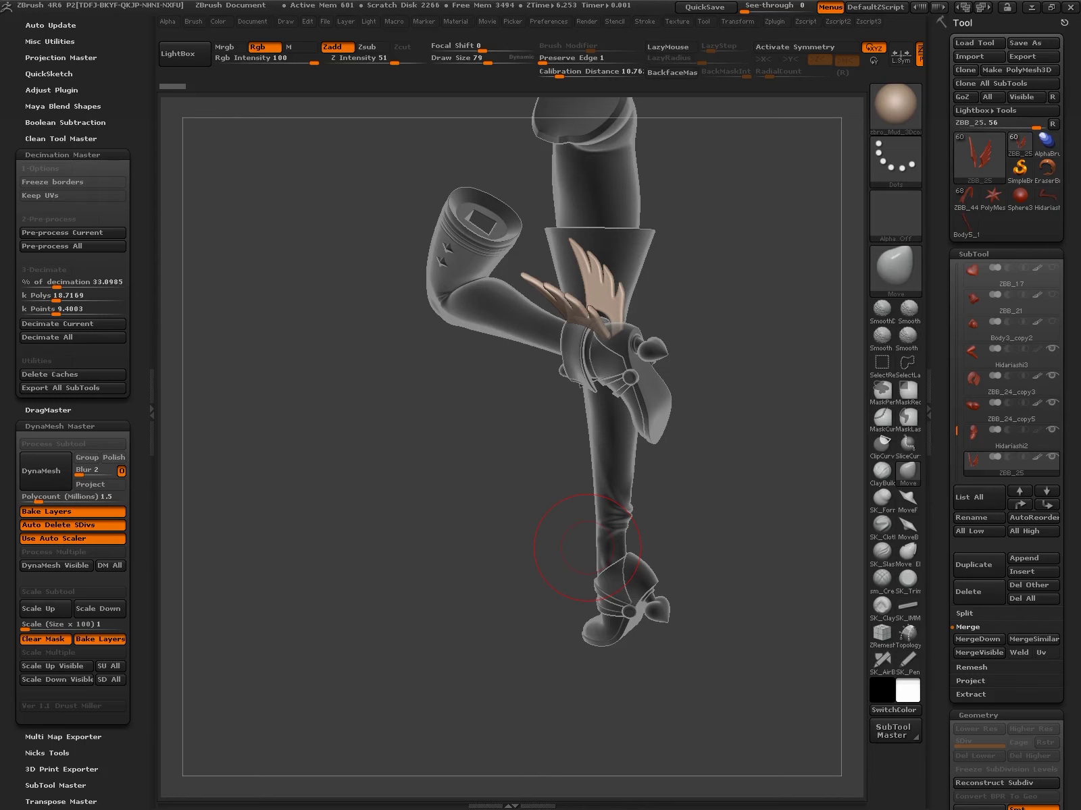
pyautogui.moveTo(587, 548); pyautogui.dragTo(759, 479)
pyautogui.moveTo(645, 547); pyautogui.dragTo(856, 506)
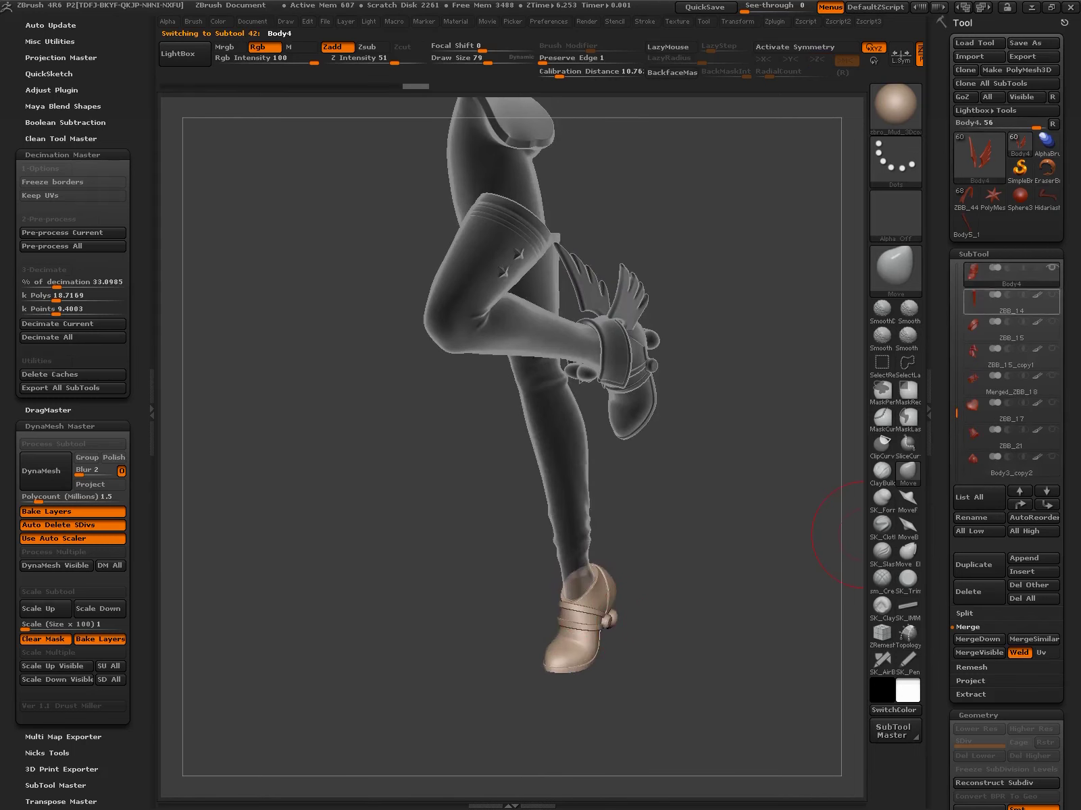
pyautogui.click(1011, 297)
pyautogui.press('ctrl')
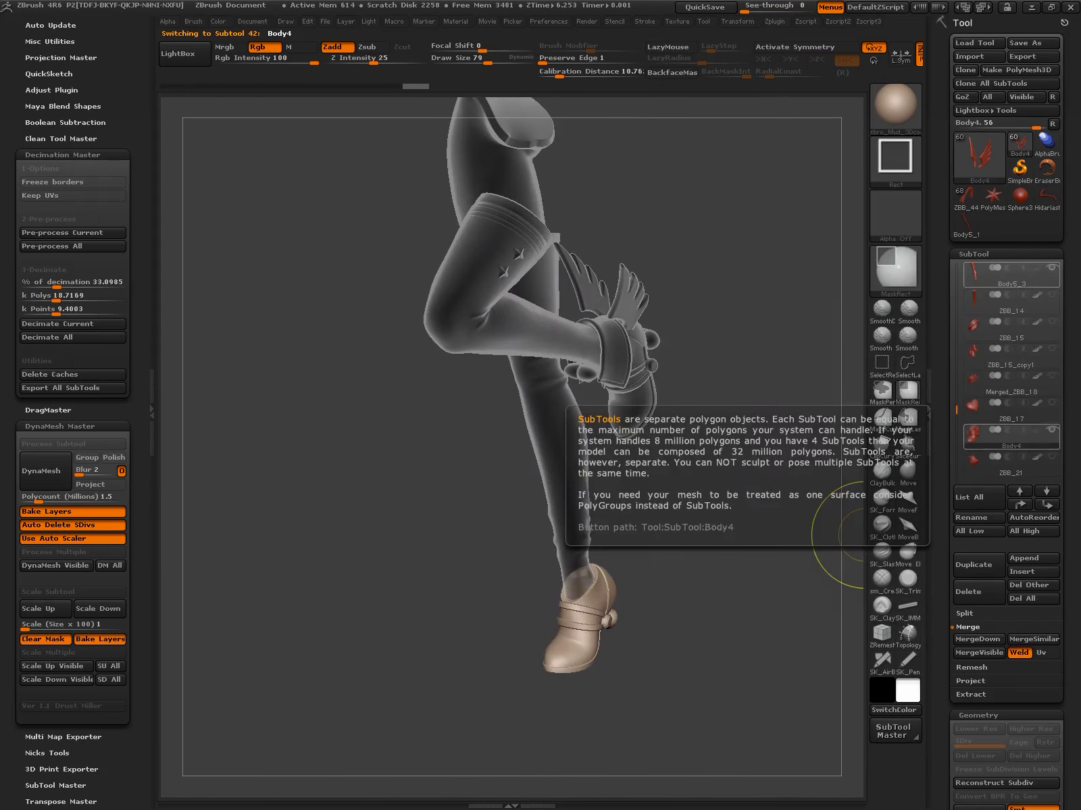
# Select the ZBB_14 lower-leg subtool and delete it
pyautogui.click(1011, 466)
pyautogui.click(827, 625)
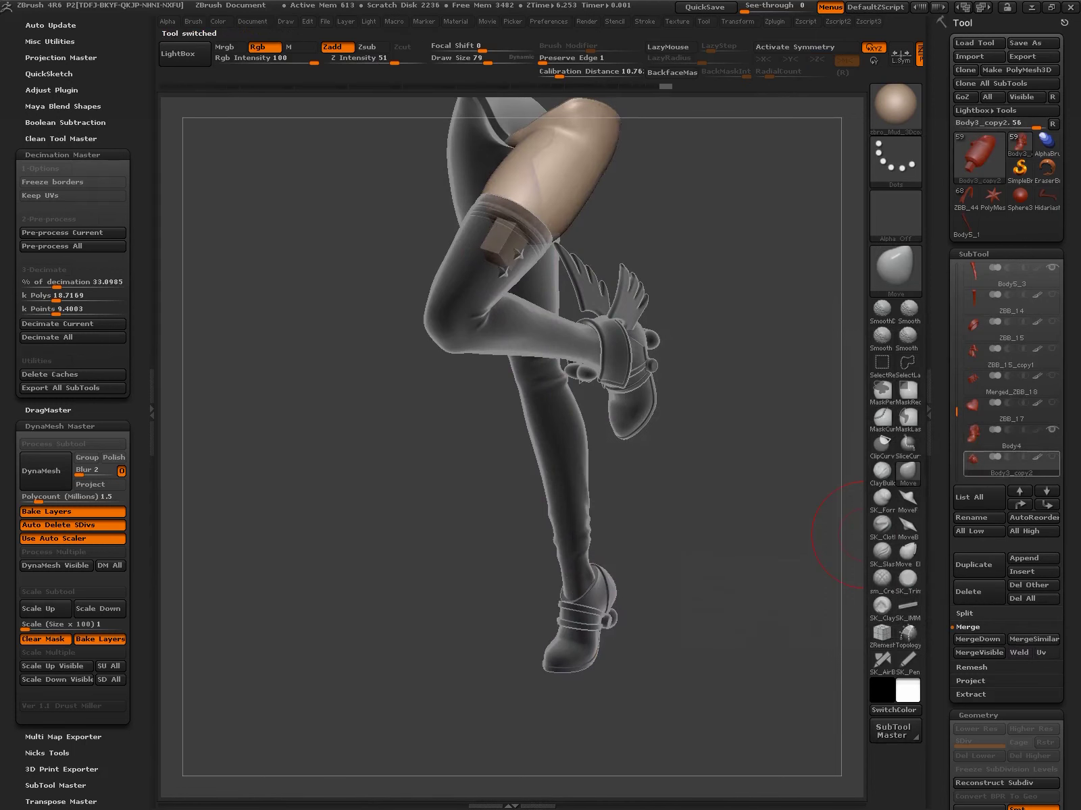
pyautogui.click(1011, 383)
pyautogui.click(1011, 356)
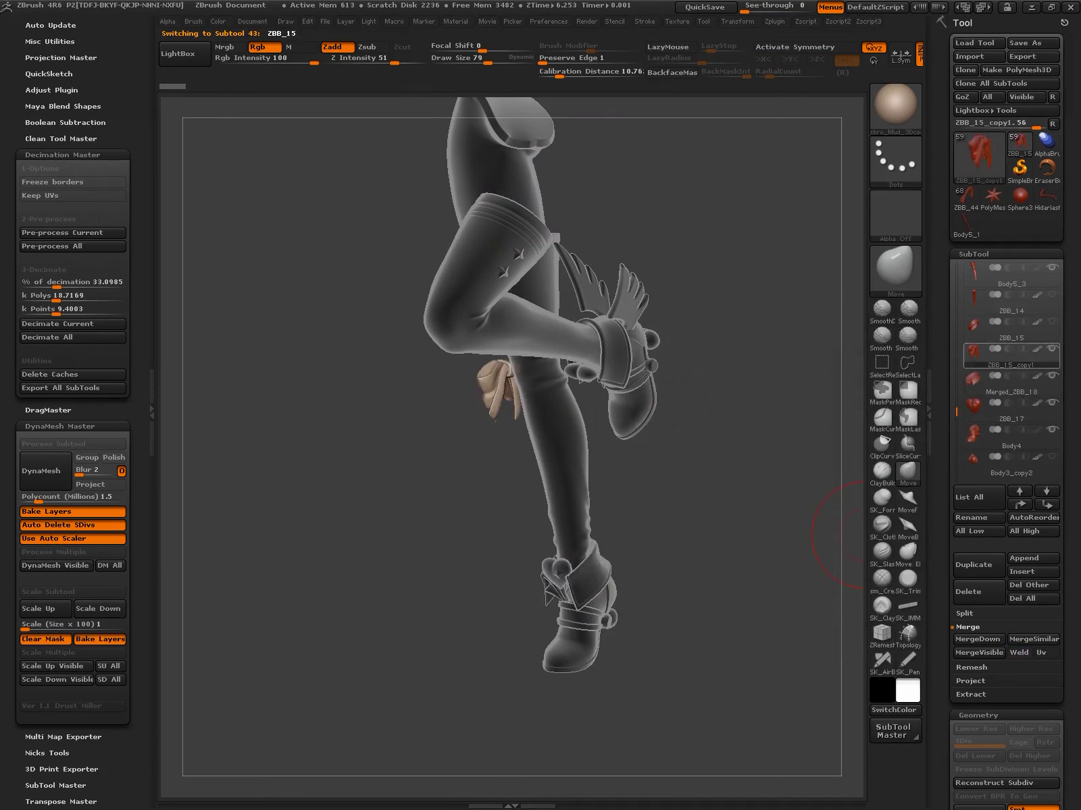
pyautogui.click(1011, 329)
pyautogui.click(1011, 303)
pyautogui.click(973, 591)
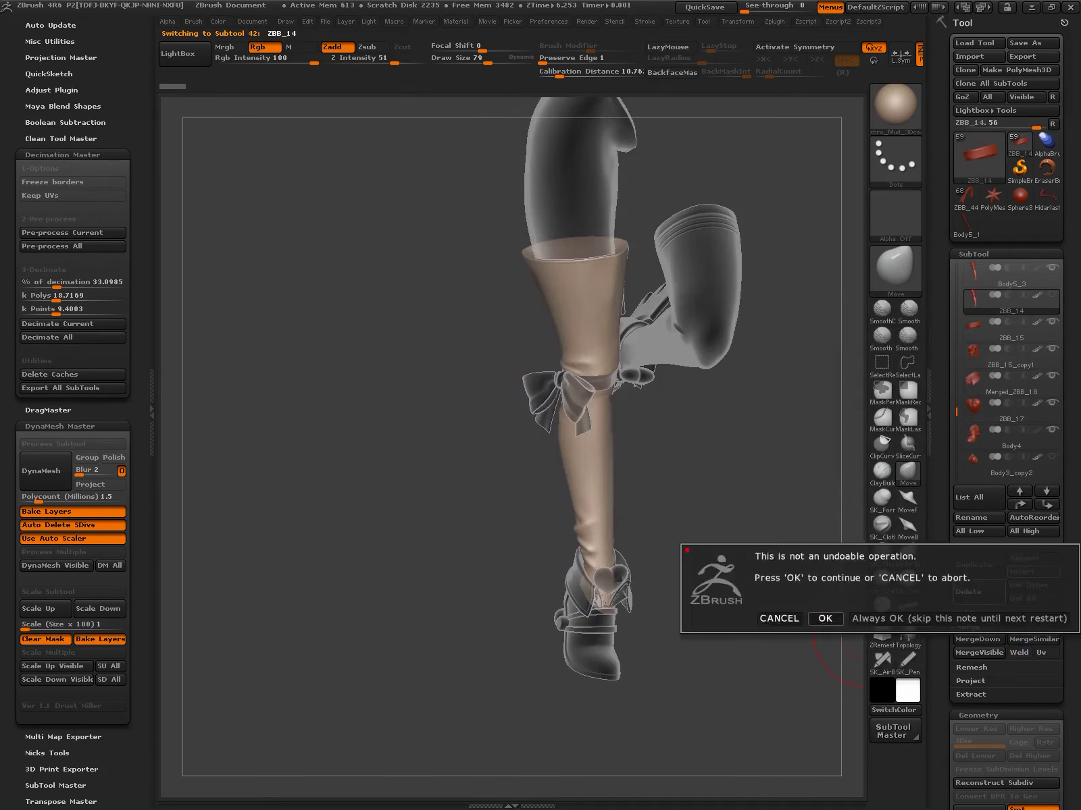
pyautogui.click(825, 618)
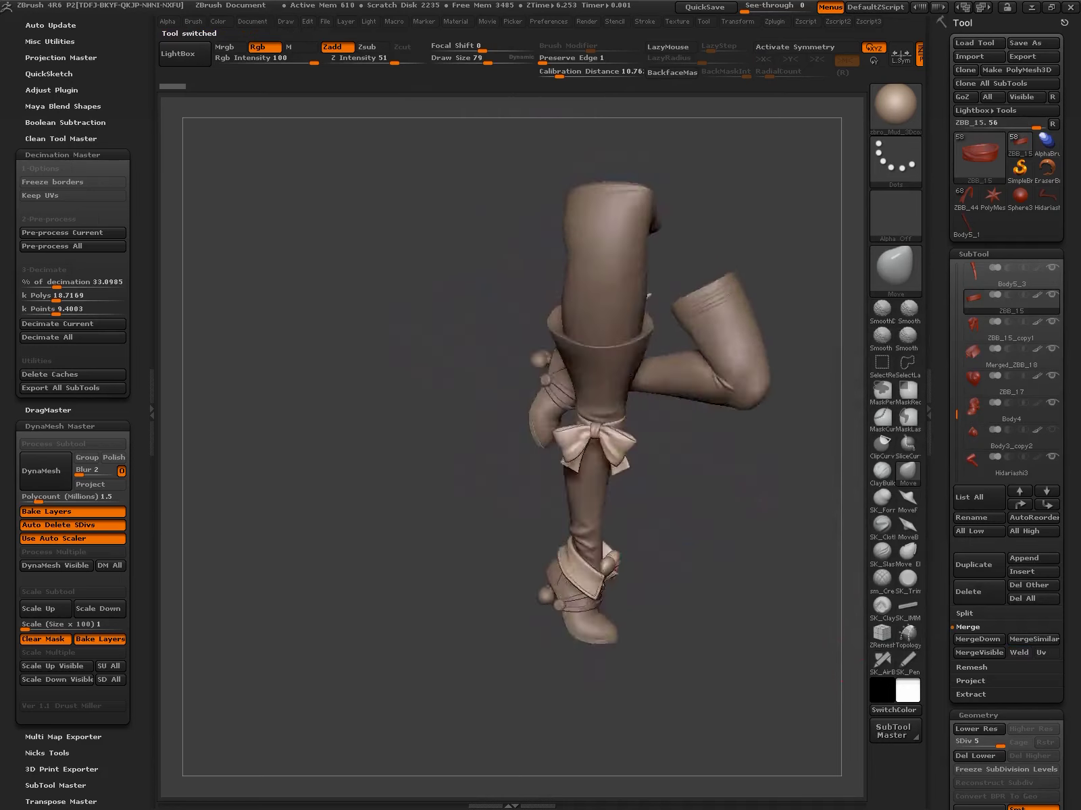
# Fix duplicate subtool names with SubTool Master's correction option and save the tool to disk
pyautogui.moveTo(647, 297)
pyautogui.mouseDown()
pyautogui.moveTo(700, 397)
pyautogui.moveTo(844, 436)
pyautogui.mouseUp()
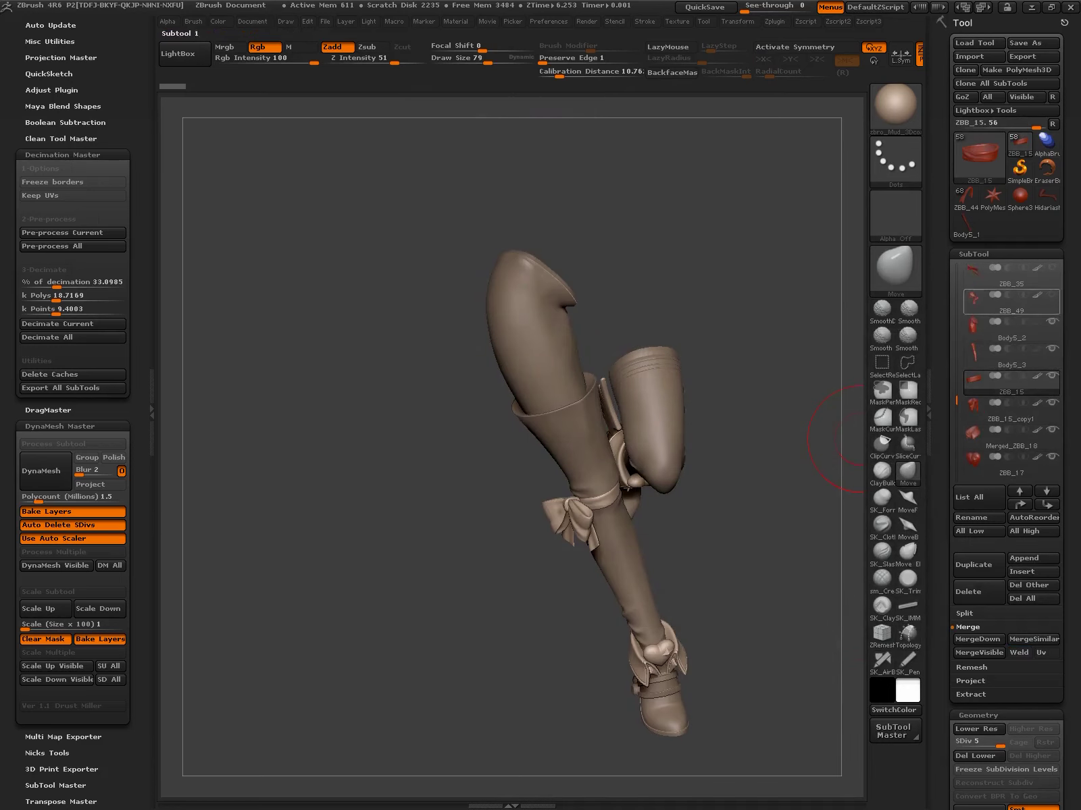
pyautogui.click(973, 274)
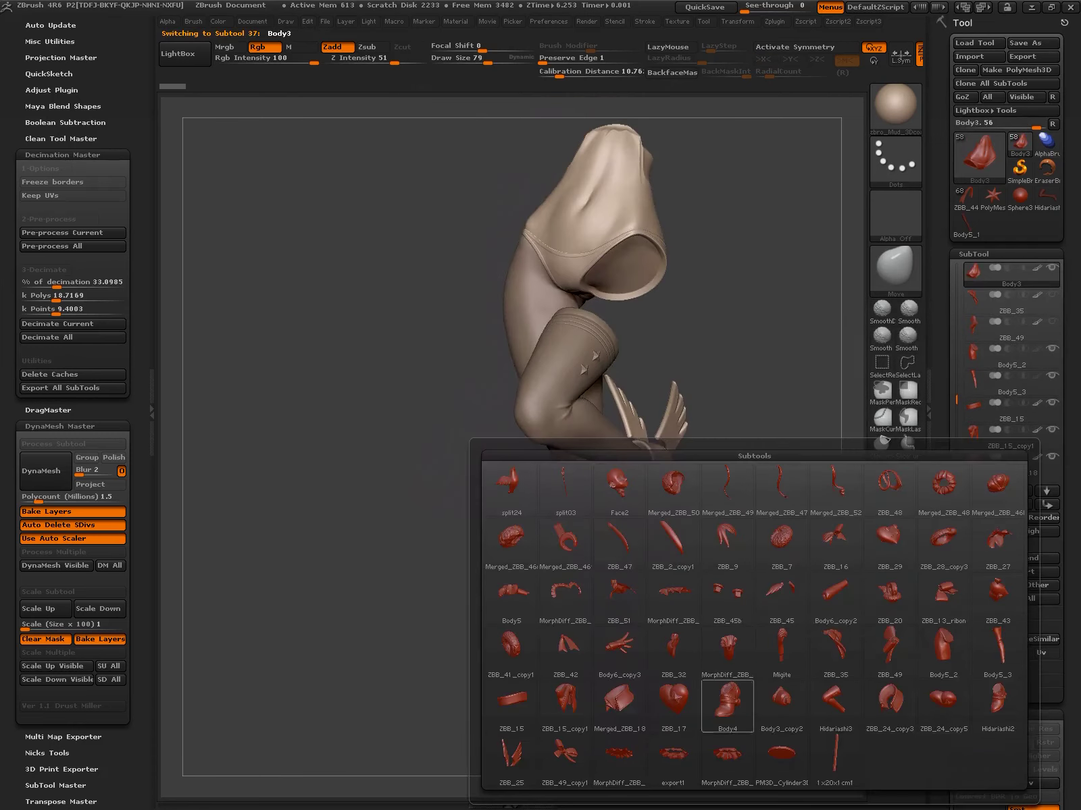
pyautogui.click(943, 652)
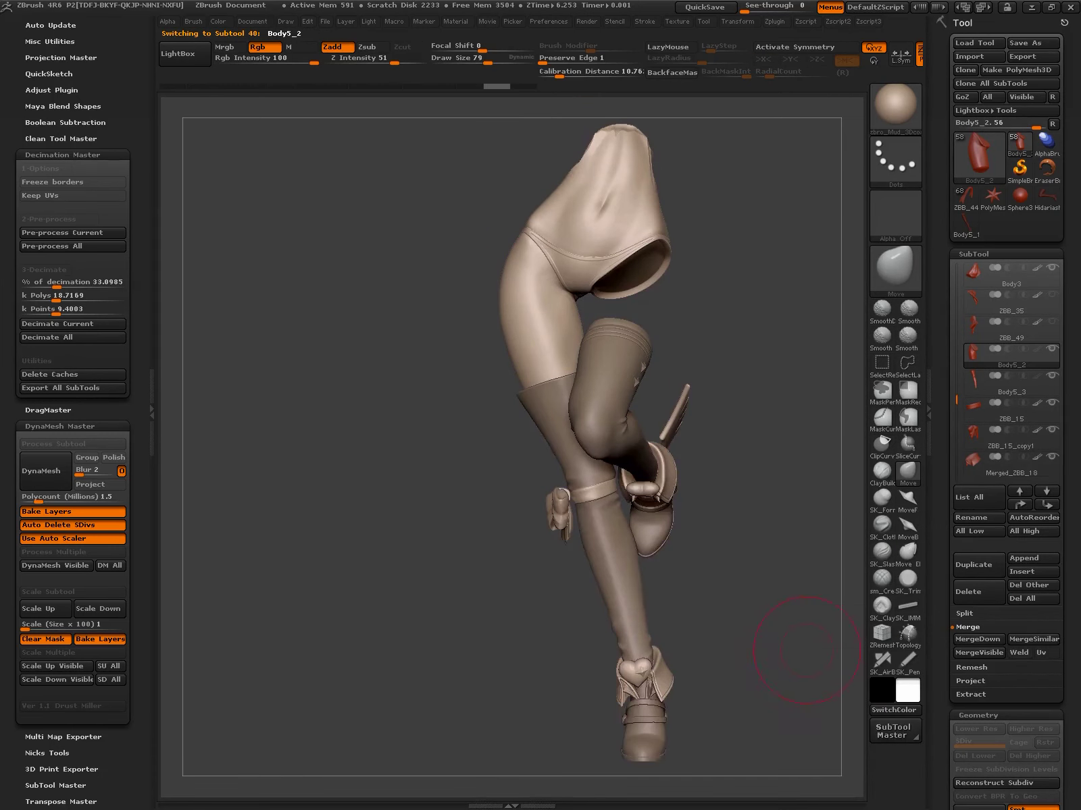
pyautogui.click(819, 702)
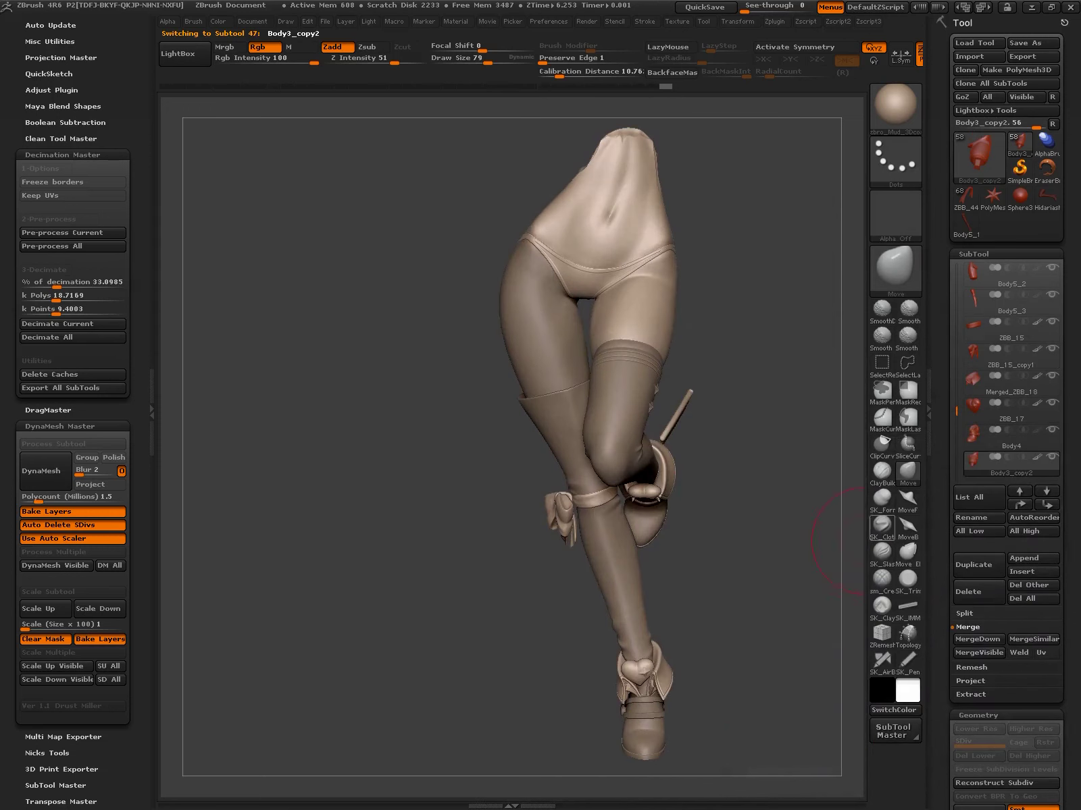
pyautogui.click(892, 730)
pyautogui.click(817, 398)
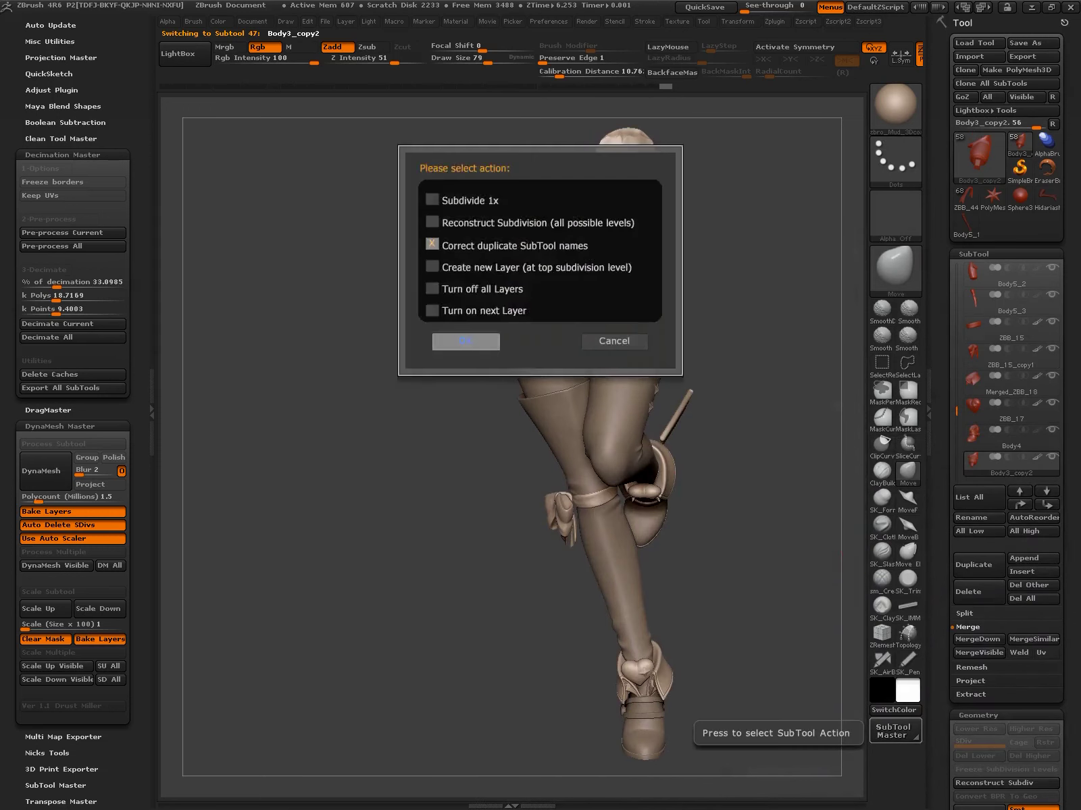
pyautogui.click(465, 341)
pyautogui.moveTo(1046, 197)
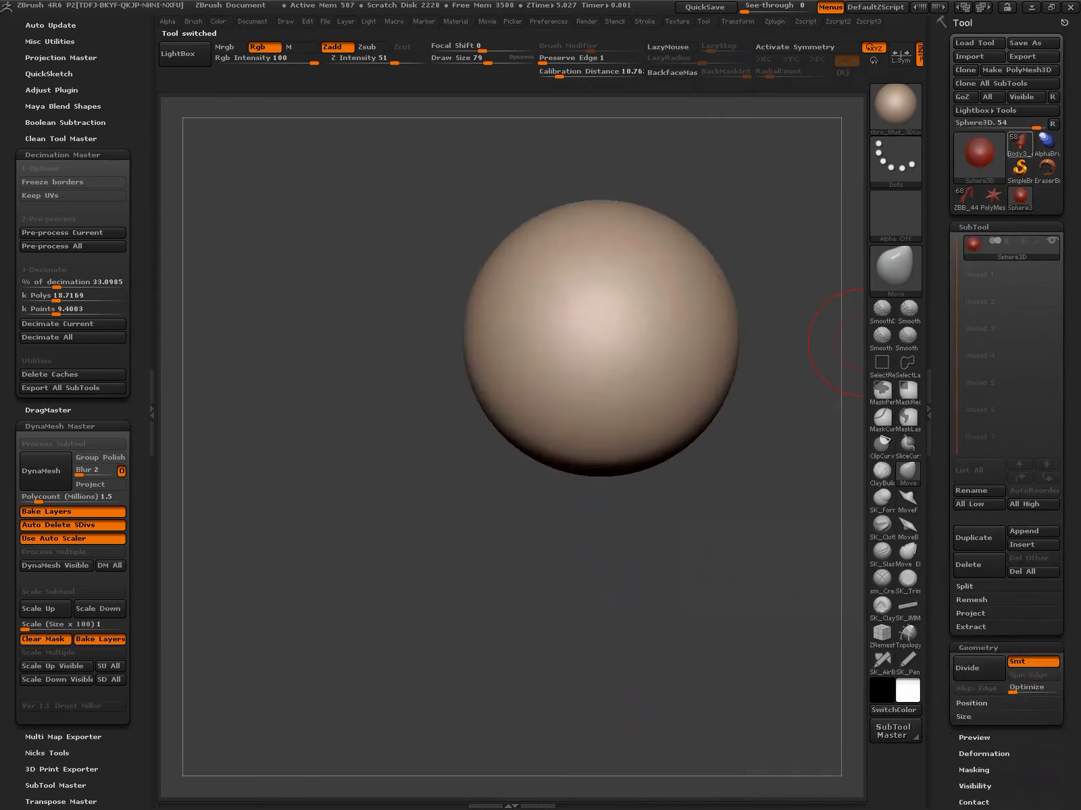
pyautogui.press('Return')
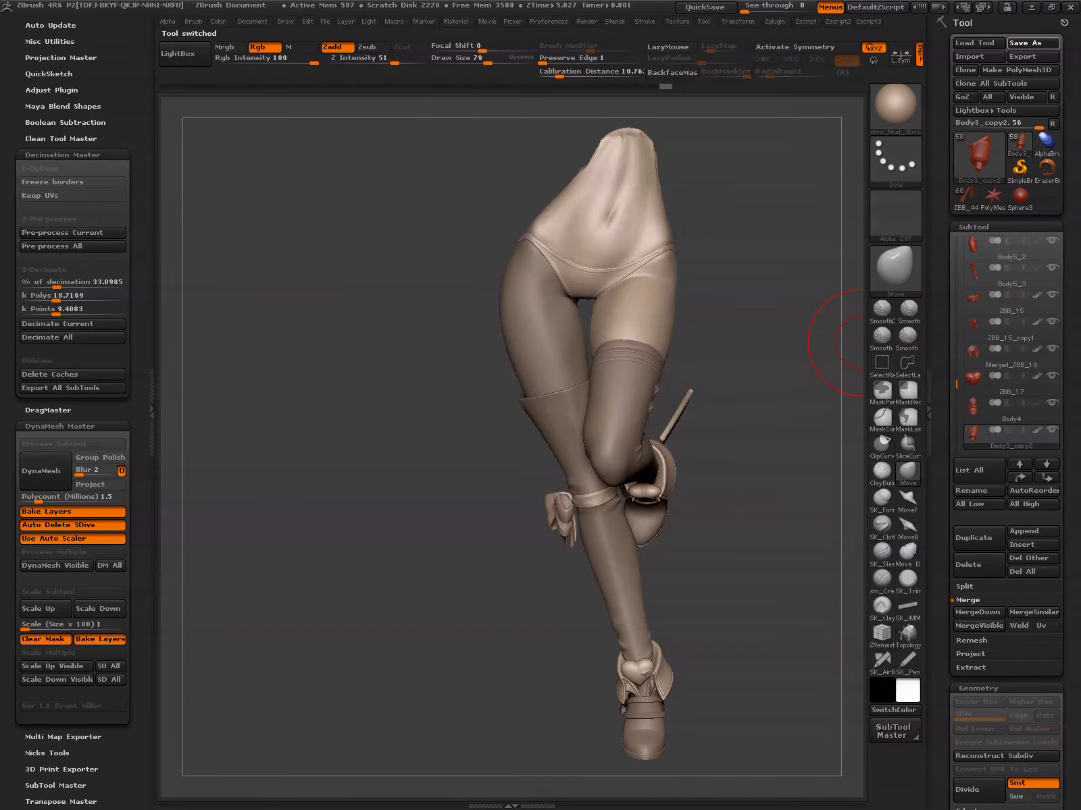
pyautogui.keyDown('shift'); pyautogui.moveTo(666, 468); pyautogui.dragTo(675, 473); pyautogui.keyUp('shift')
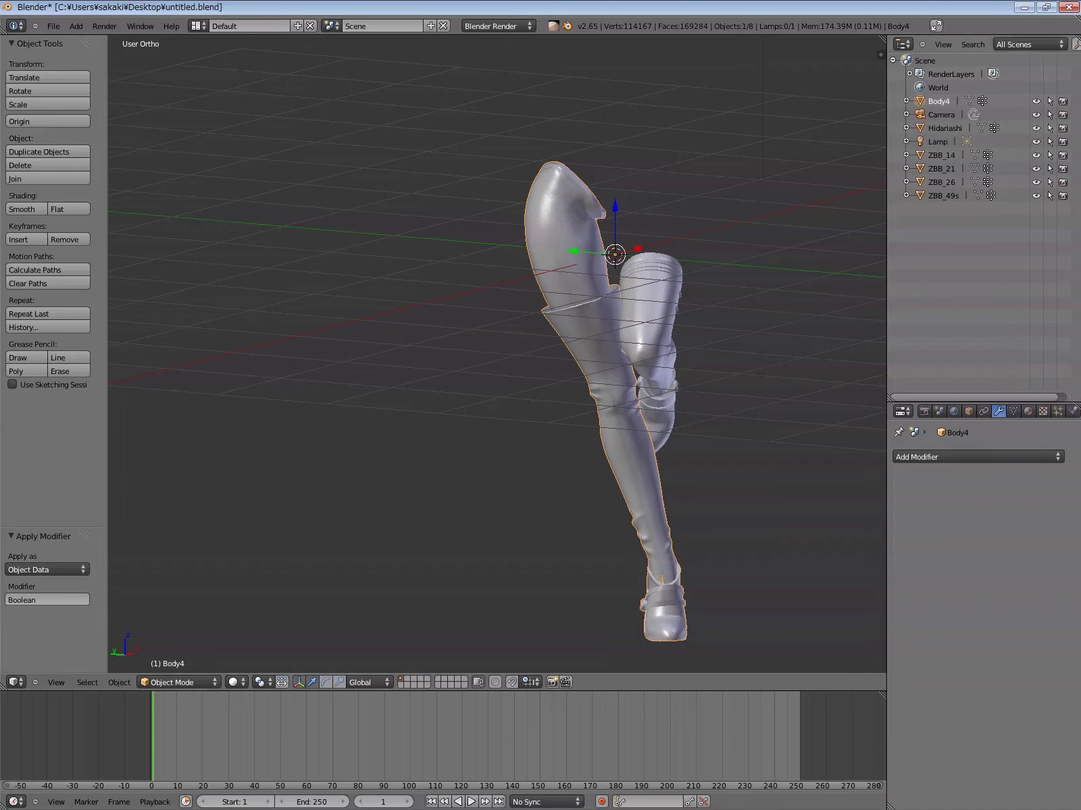
# Delete Body4, the ZBB meshes and the Hidariashi leg from the Blender scene
pyautogui.rightClick(939, 100)
pyautogui.click(878, 115)
pyautogui.rightClick(942, 141)
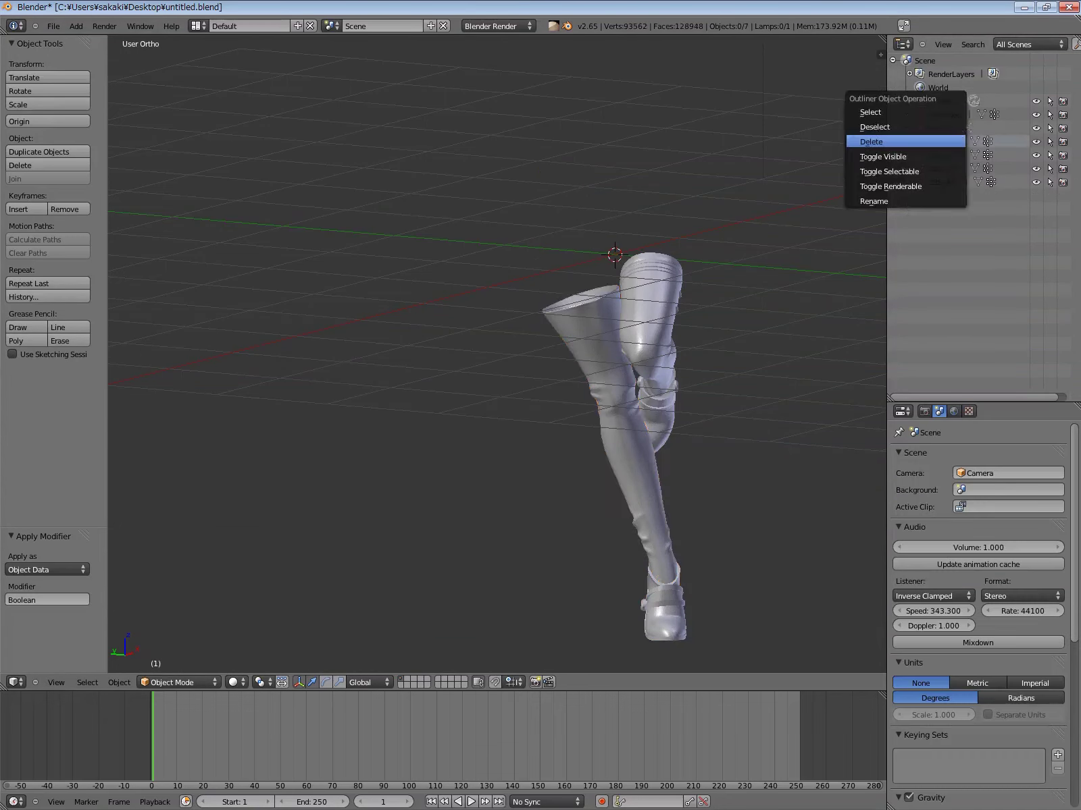
pyautogui.click(878, 150)
pyautogui.rightClick(944, 115)
pyautogui.click(898, 111)
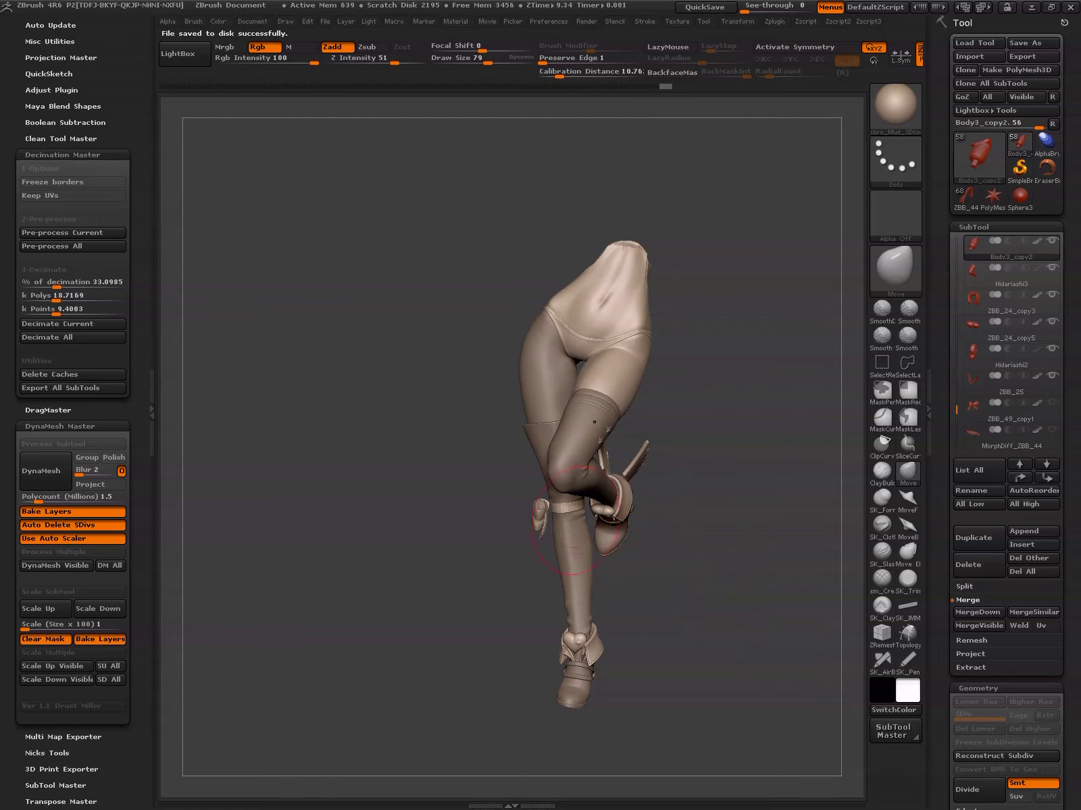
# Add one subdivision level and rotate the model for a closer look
pyautogui.press('d')
pyautogui.moveTo(699, 381); pyautogui.dragTo(787, 594)
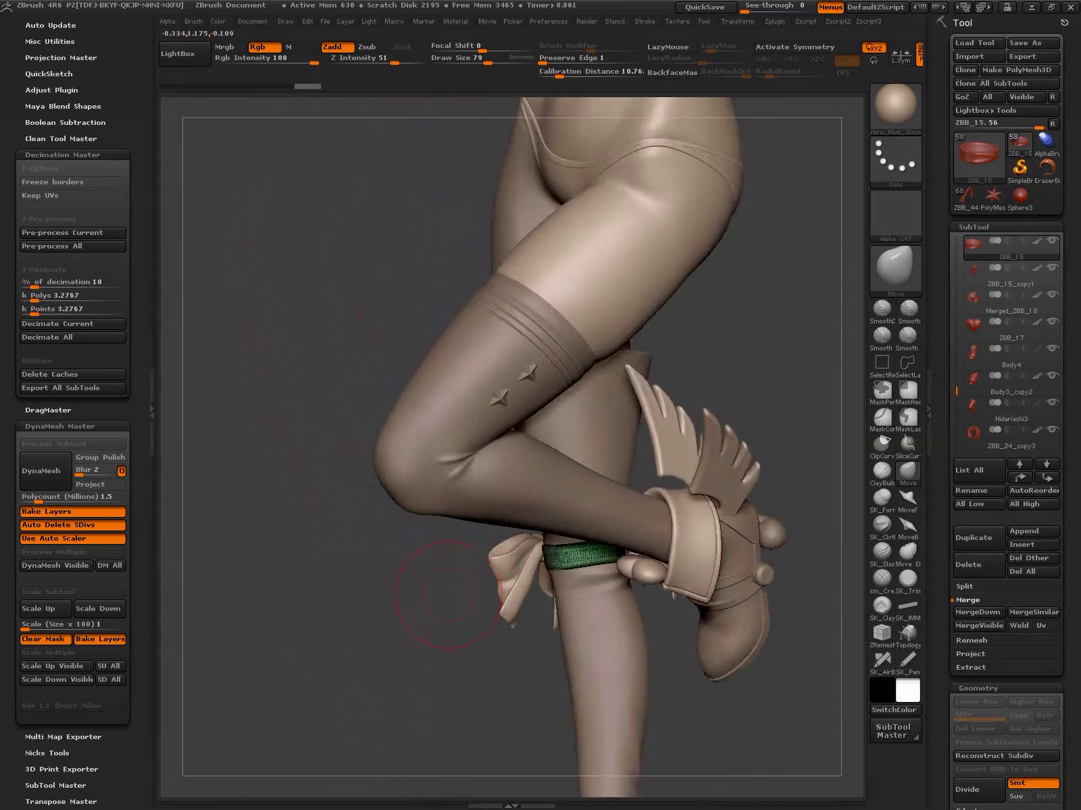
pyautogui.moveTo(362, 628); pyautogui.dragTo(861, 391)
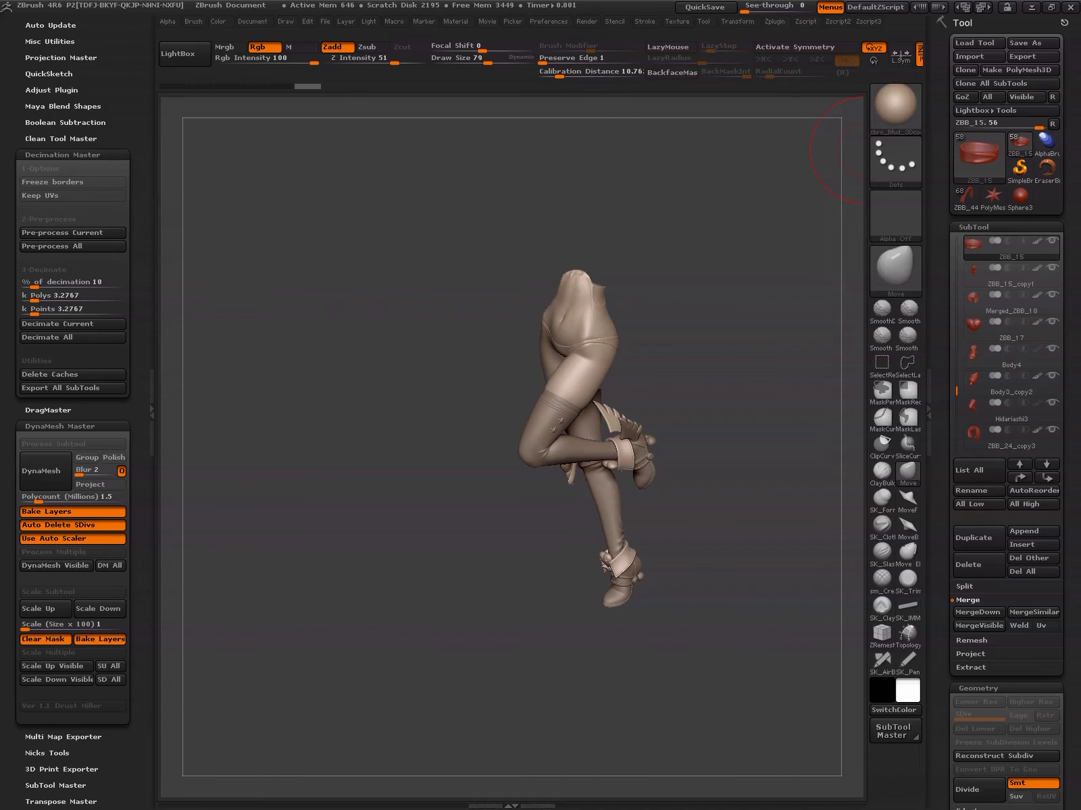
pyautogui.hotkey('ctrl', 'shift')
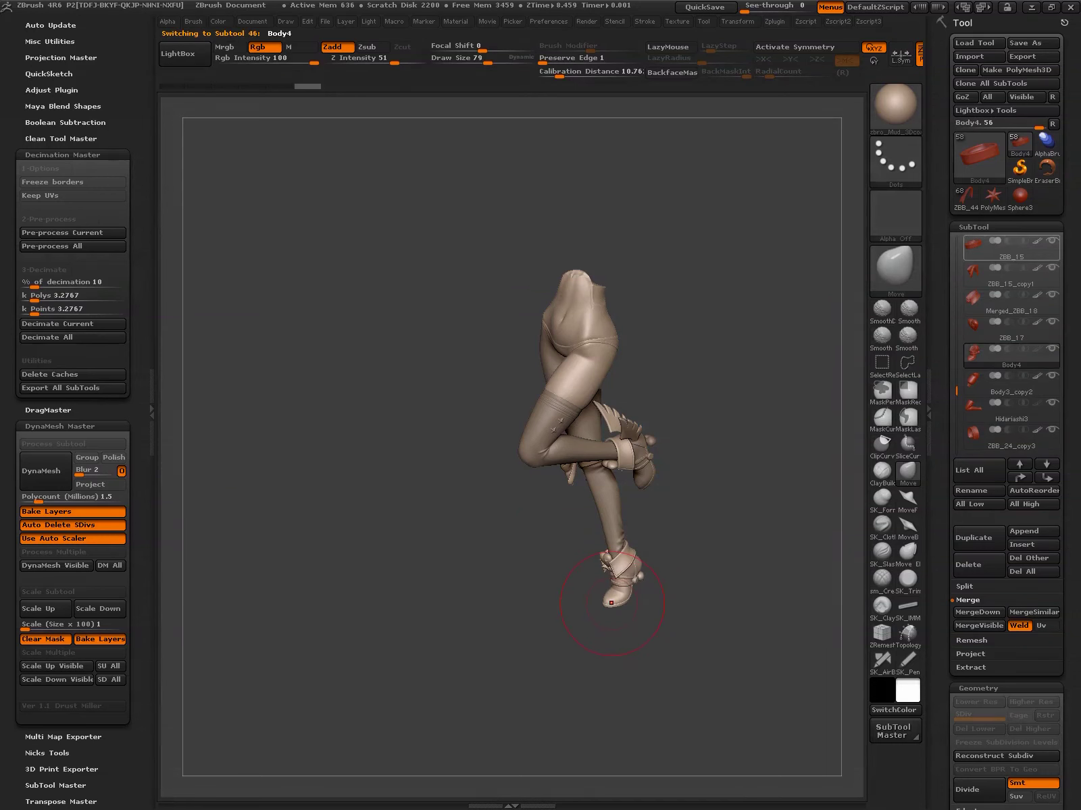
# Rename Body4 to Migikutu and Body5_3 to Migi, then send Migi to Blender via GoZ
pyautogui.click(979, 490)
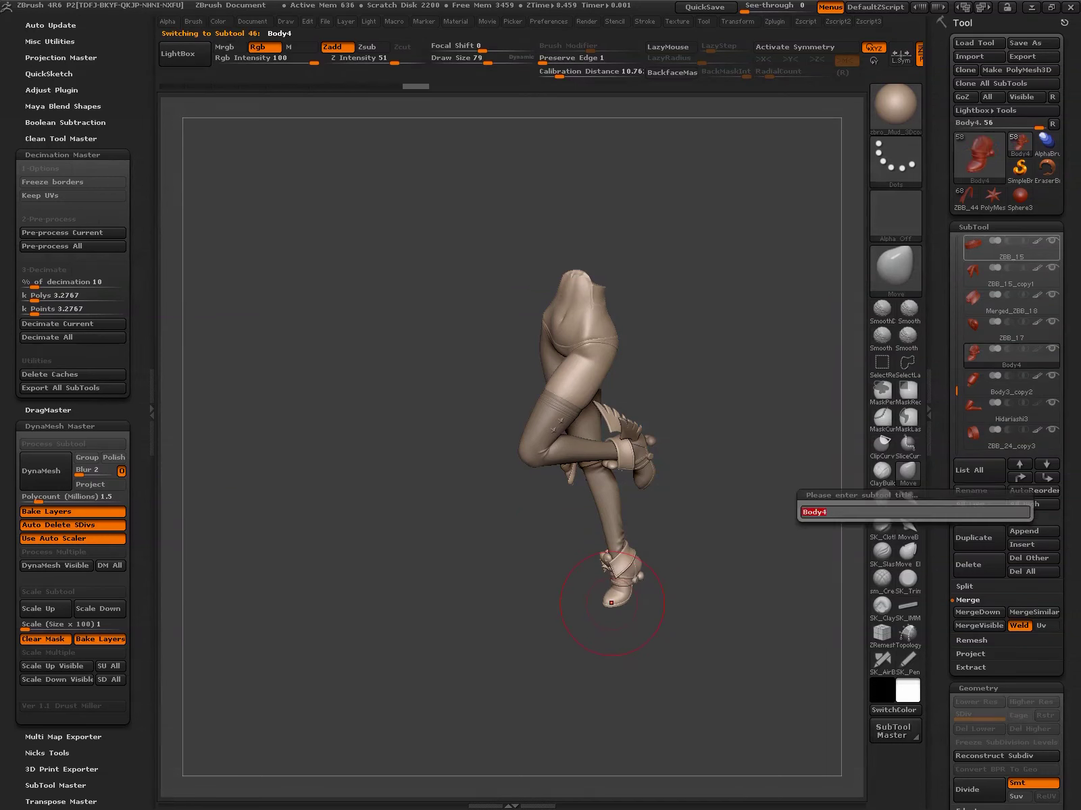
pyautogui.write('tu')
pyautogui.press('Return')
pyautogui.moveTo(687, 578); pyautogui.dragTo(615, 482)
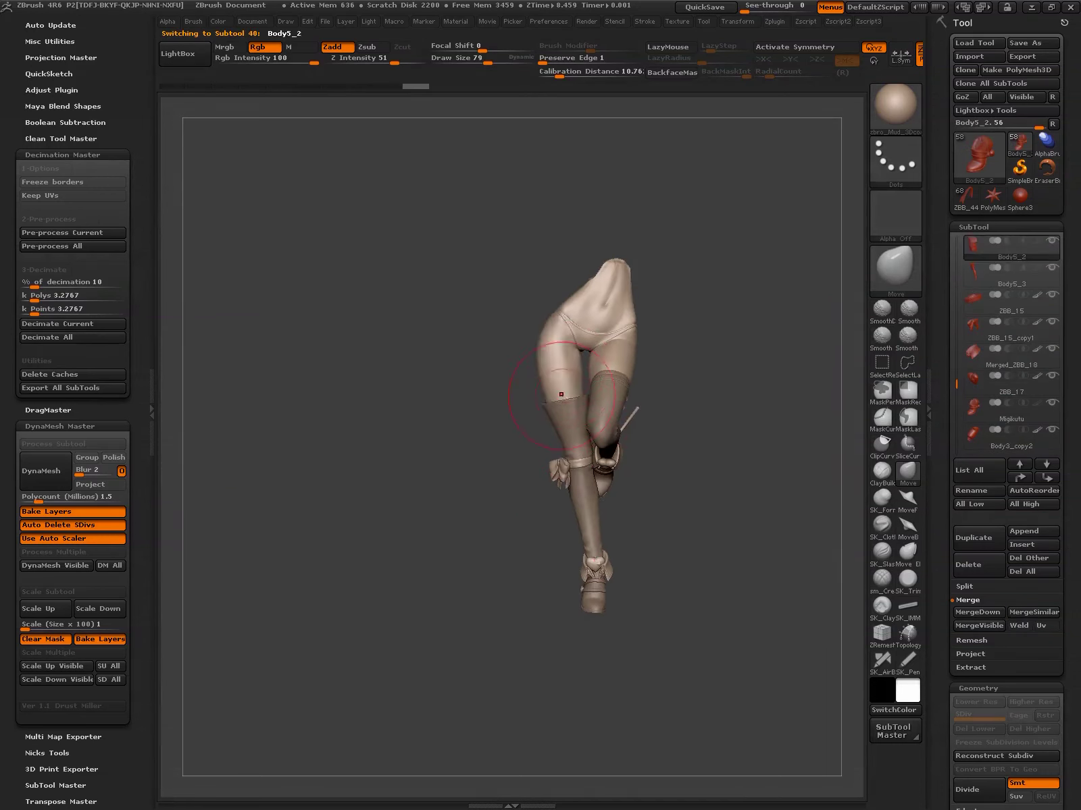
pyautogui.keyDown('alt'); pyautogui.click(594, 432); pyautogui.keyUp('alt')
pyautogui.click(970, 490)
pyautogui.write('migi')
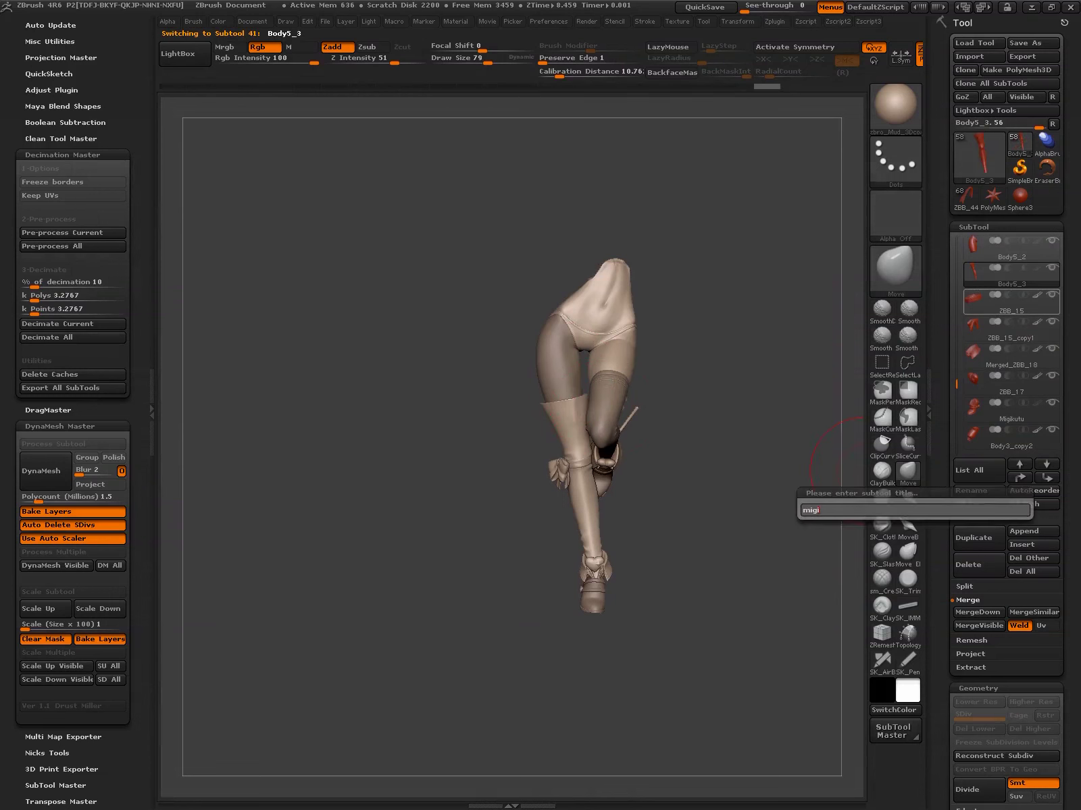
pyautogui.press('Return')
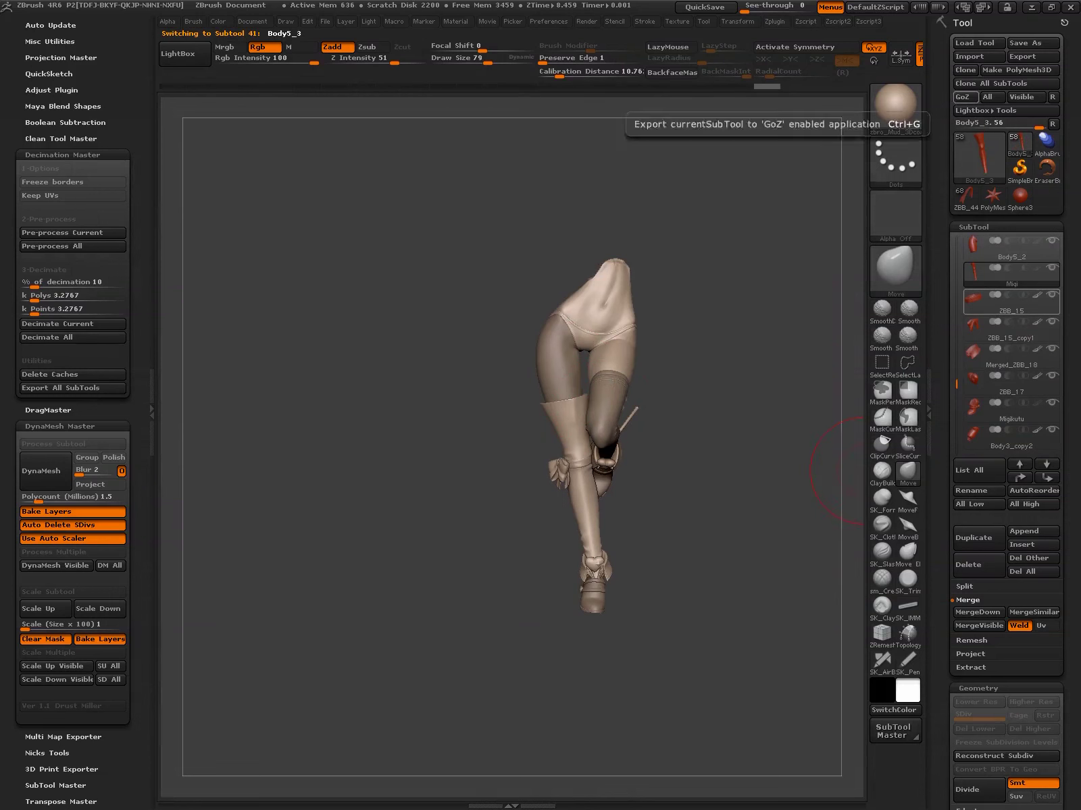
pyautogui.hotkey('ctrl', 'shift')
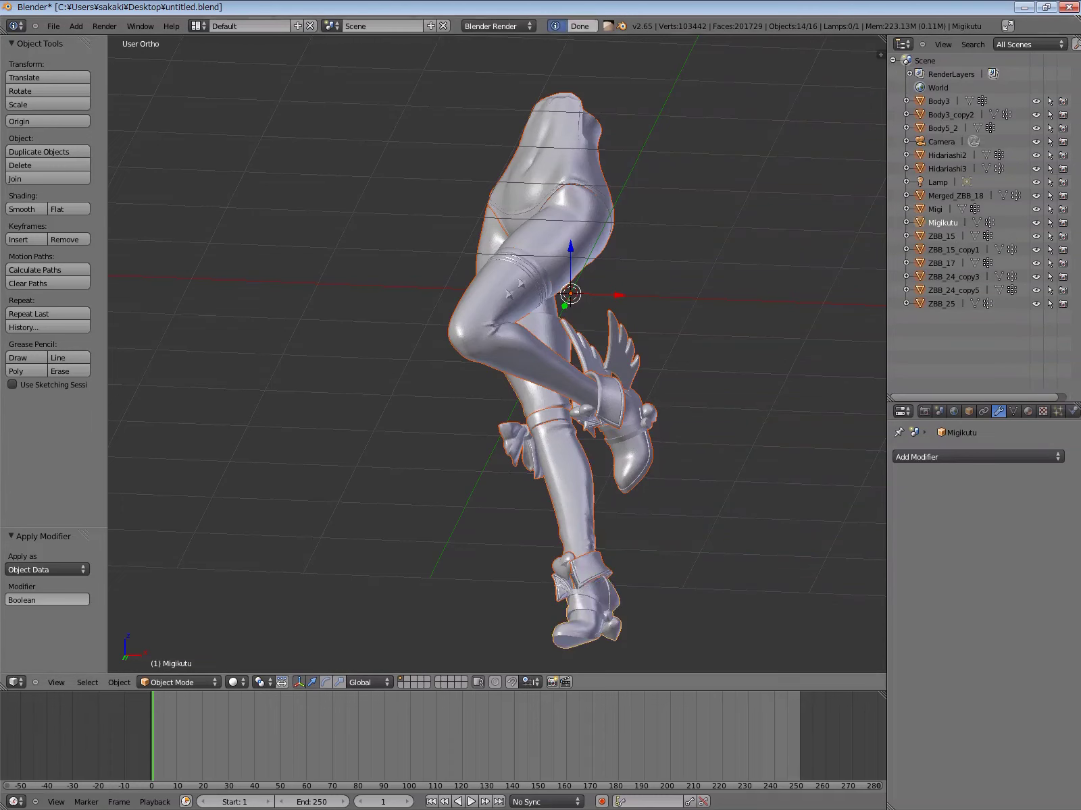
# Give the Migikutu boot a Difference Boolean with Merged_ZBB_18 as the cutter
pyautogui.scroll(-5, 498, 352)
pyautogui.scroll(10, 497, 351)
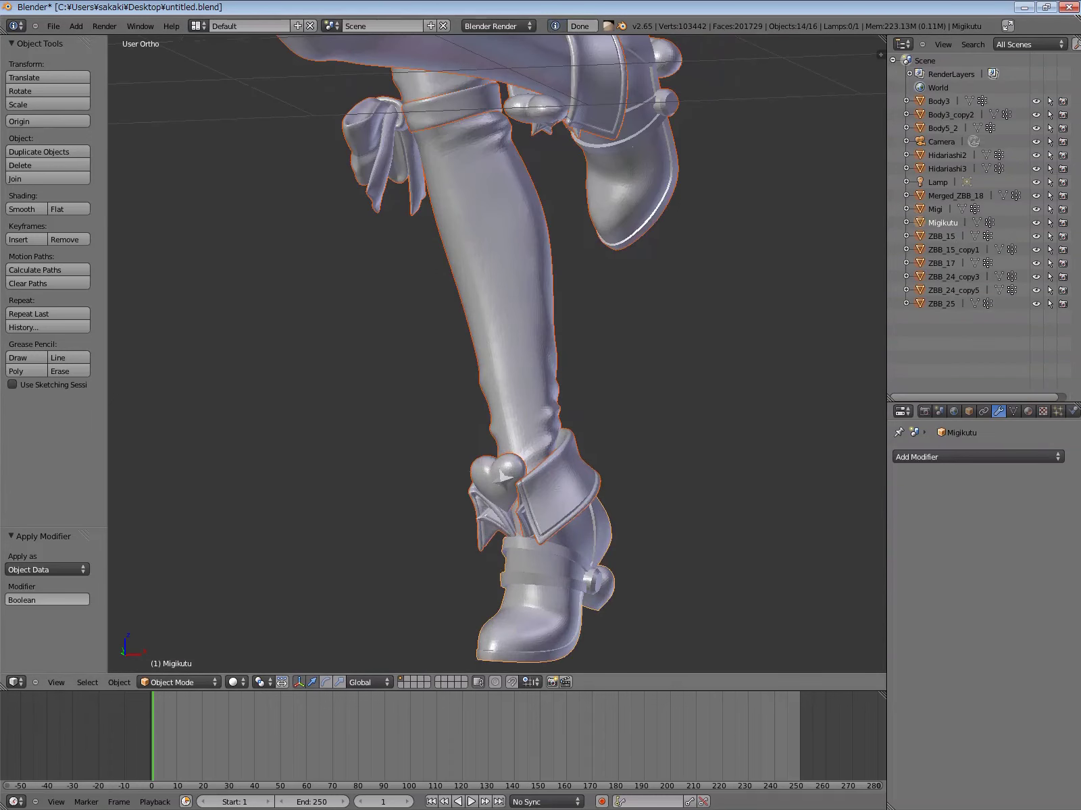
pyautogui.rightClick(533, 602)
pyautogui.click(978, 458)
pyautogui.click(746, 515)
pyautogui.click(935, 535)
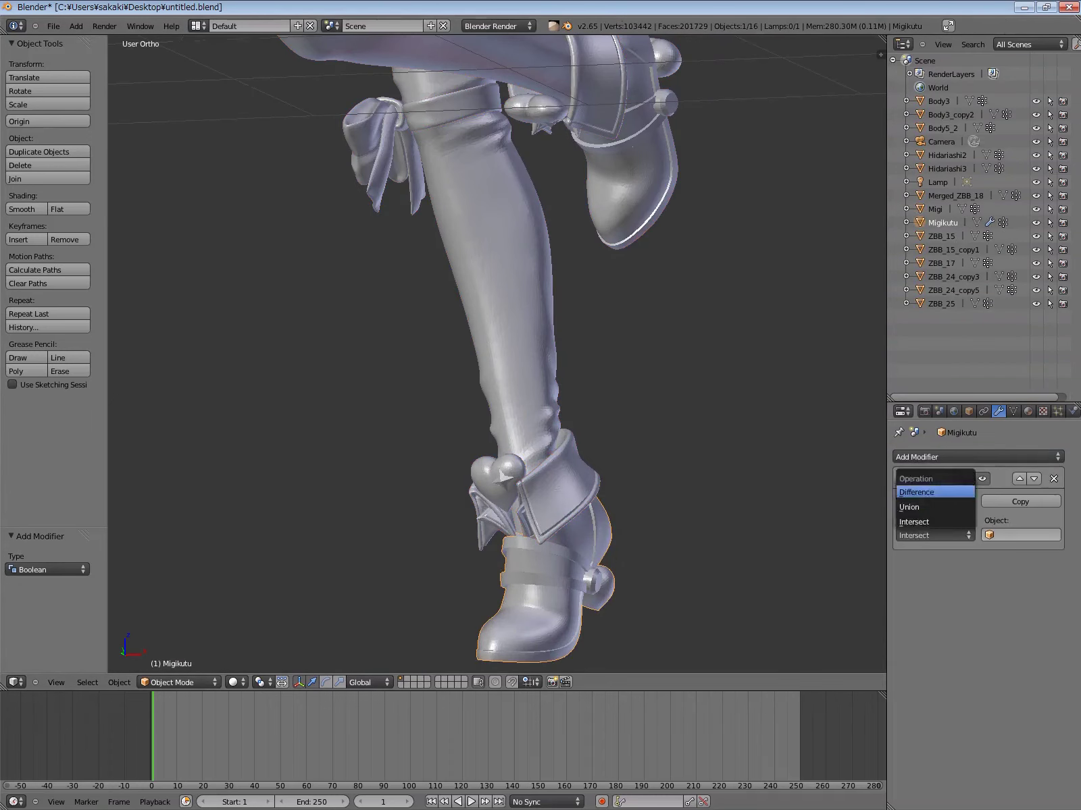
pyautogui.click(935, 492)
pyautogui.click(1020, 535)
pyautogui.click(1020, 535)
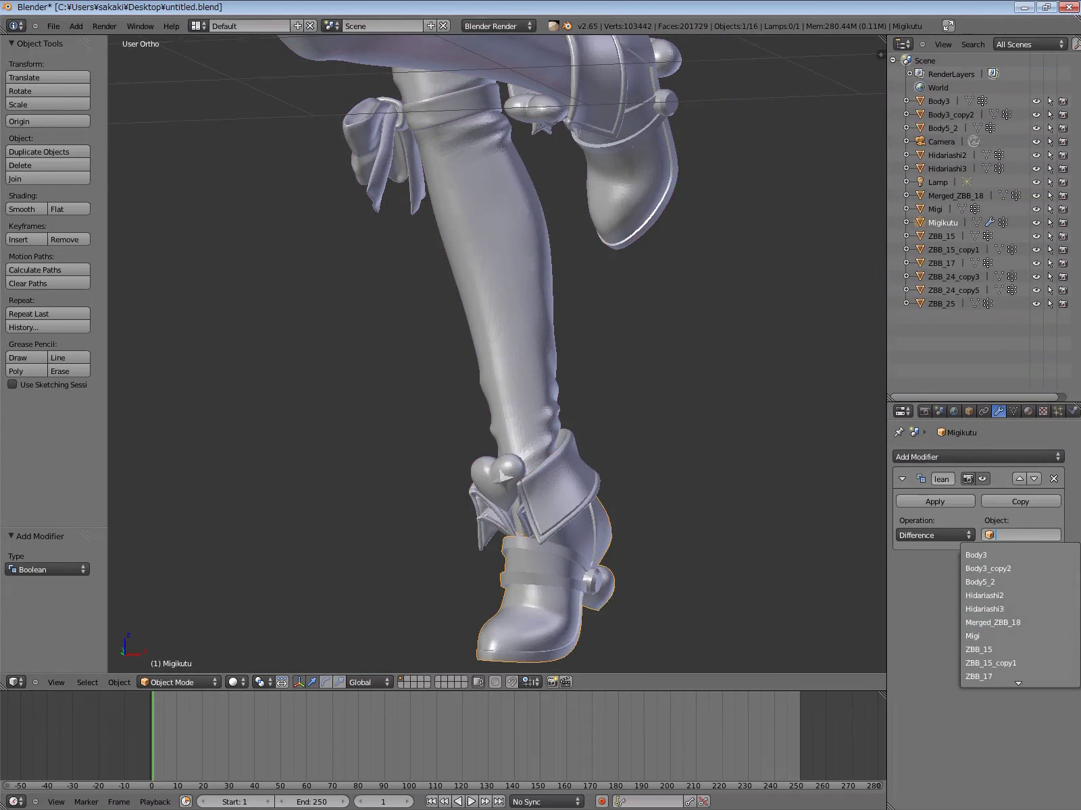
pyautogui.click(993, 622)
# Inspect the boot slot in local view and apply the Boolean cut
pyautogui.press('KP_Divide')
pyautogui.moveTo(497, 352); pyautogui.dragTo(554, 311, button='middle')
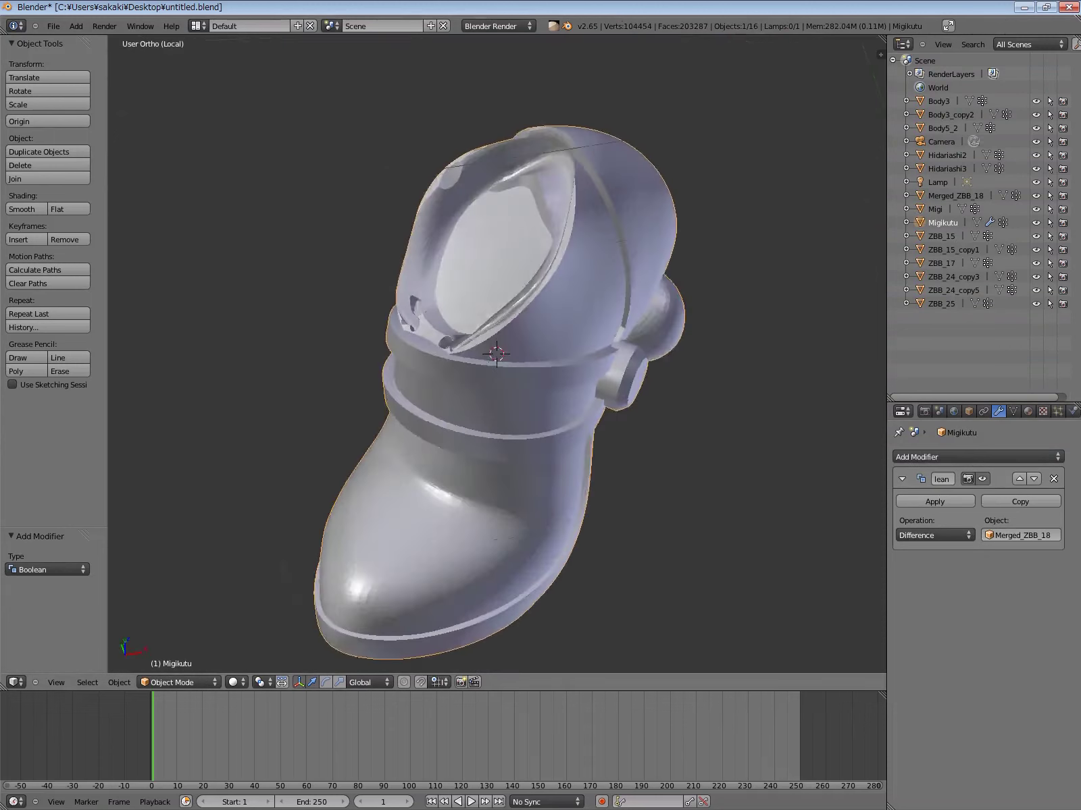
pyautogui.moveTo(497, 351); pyautogui.dragTo(554, 317, button='middle')
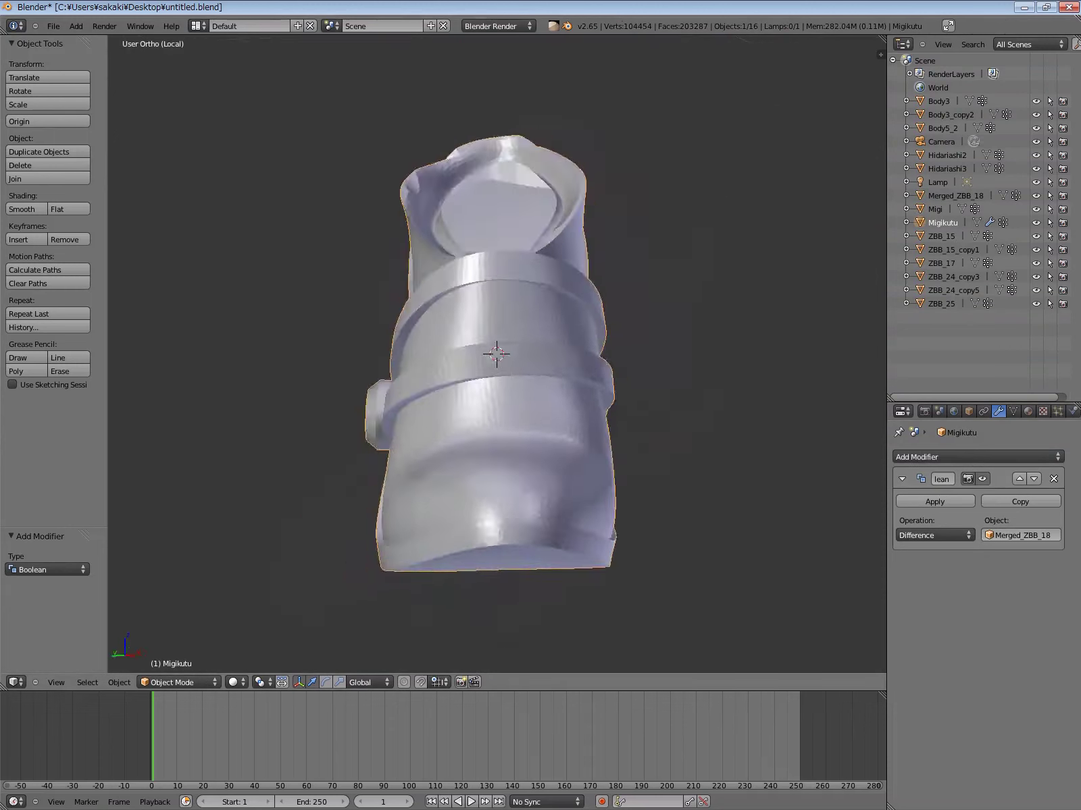
pyautogui.moveTo(497, 351)
pyautogui.mouseDown(button='middle')
pyautogui.moveTo(513, 338)
pyautogui.moveTo(497, 364)
pyautogui.mouseUp(button='middle')
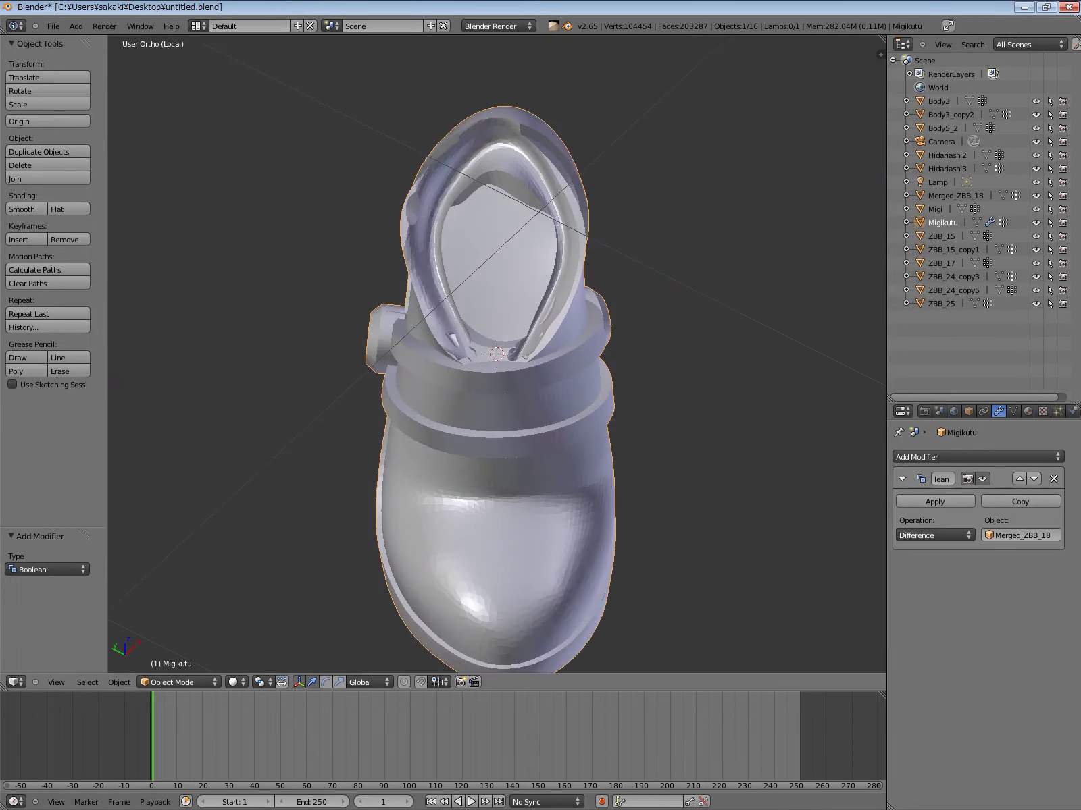
pyautogui.click(935, 501)
pyautogui.press('KP_Divide')
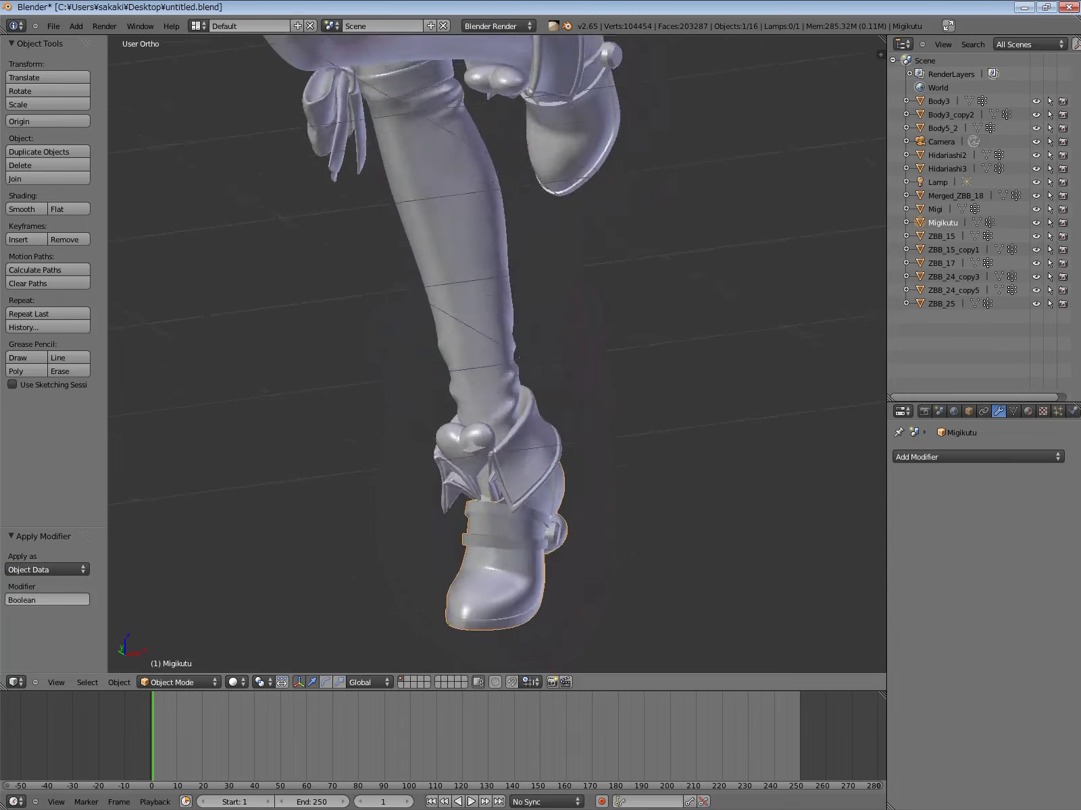
pyautogui.press('KP_Divide')
pyautogui.moveTo(497, 351)
pyautogui.mouseDown(button='middle')
pyautogui.moveTo(513, 338)
pyautogui.moveTo(497, 364)
pyautogui.mouseUp(button='middle')
pyautogui.press('KP_Divide')
# Add and apply a Boolean with Merged_ZBB_18 on the Migi leg
pyautogui.click(978, 456)
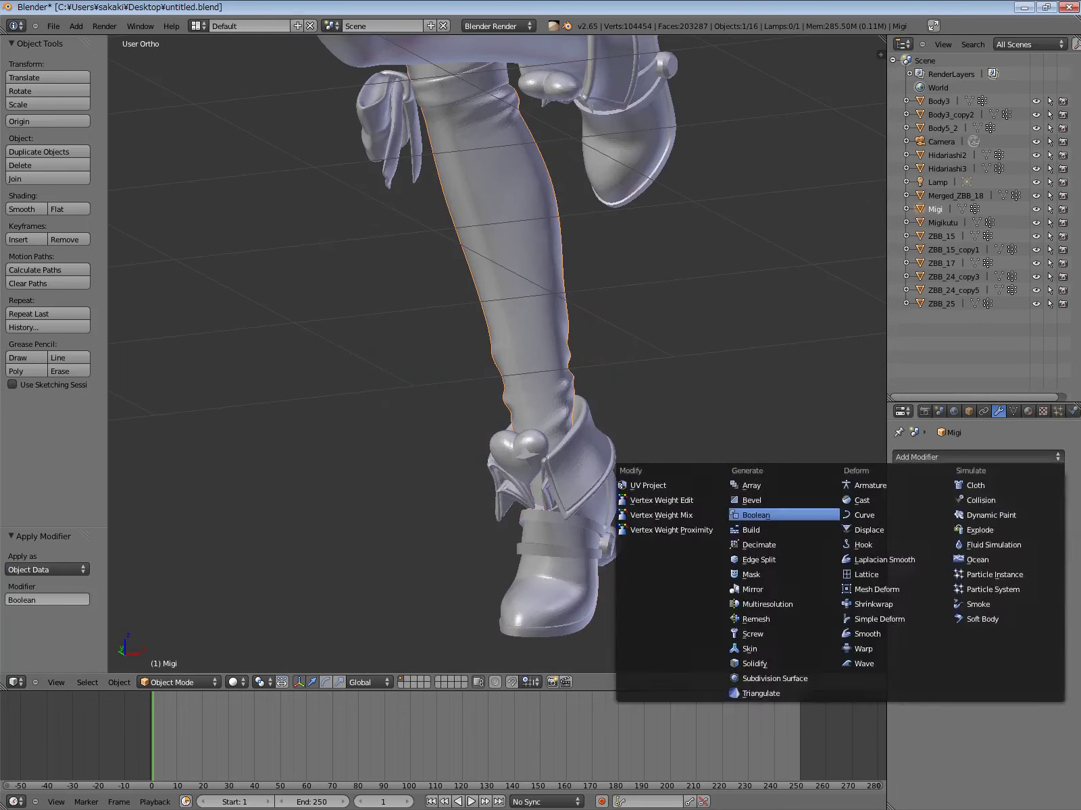
pyautogui.click(696, 514)
pyautogui.click(1020, 535)
pyautogui.click(999, 621)
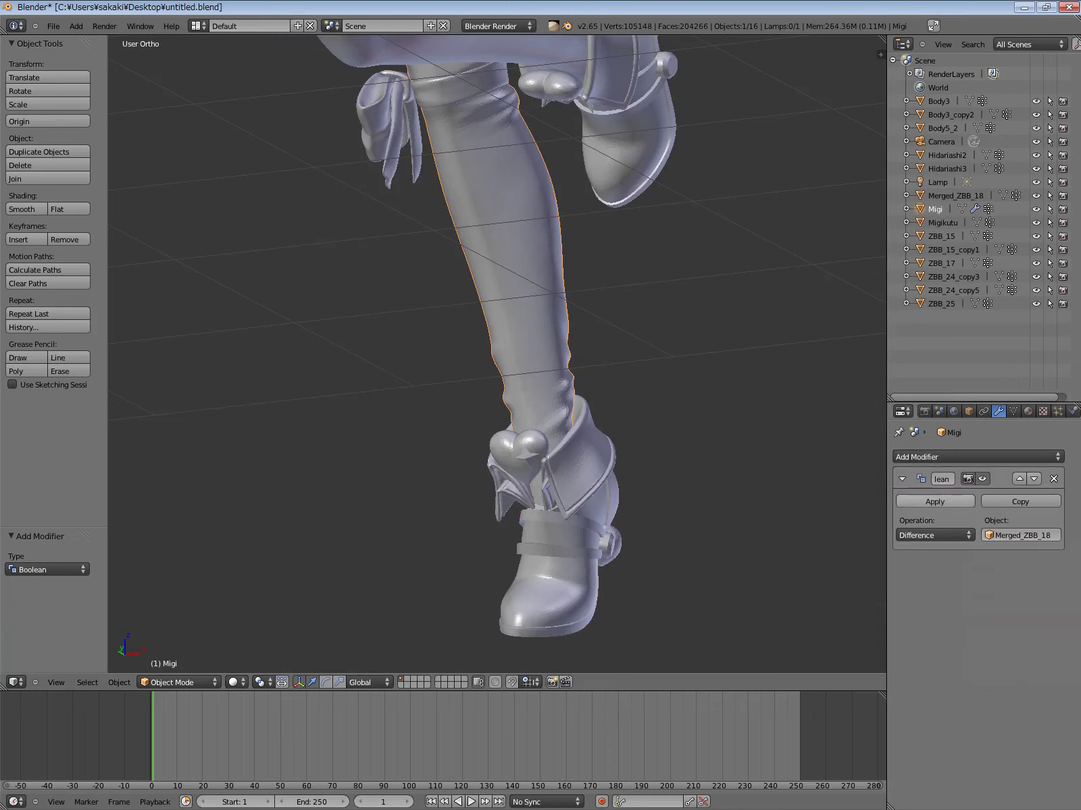
pyautogui.click(935, 501)
pyautogui.moveTo(493, 358)
pyautogui.mouseDown(button='middle')
pyautogui.moveTo(473, 351)
pyautogui.moveTo(514, 348)
pyautogui.mouseUp(button='middle')
# Apply a Difference Boolean with Merged_ZBB_18 to the ZBB_17 heart ornament
pyautogui.rightClick(543, 459)
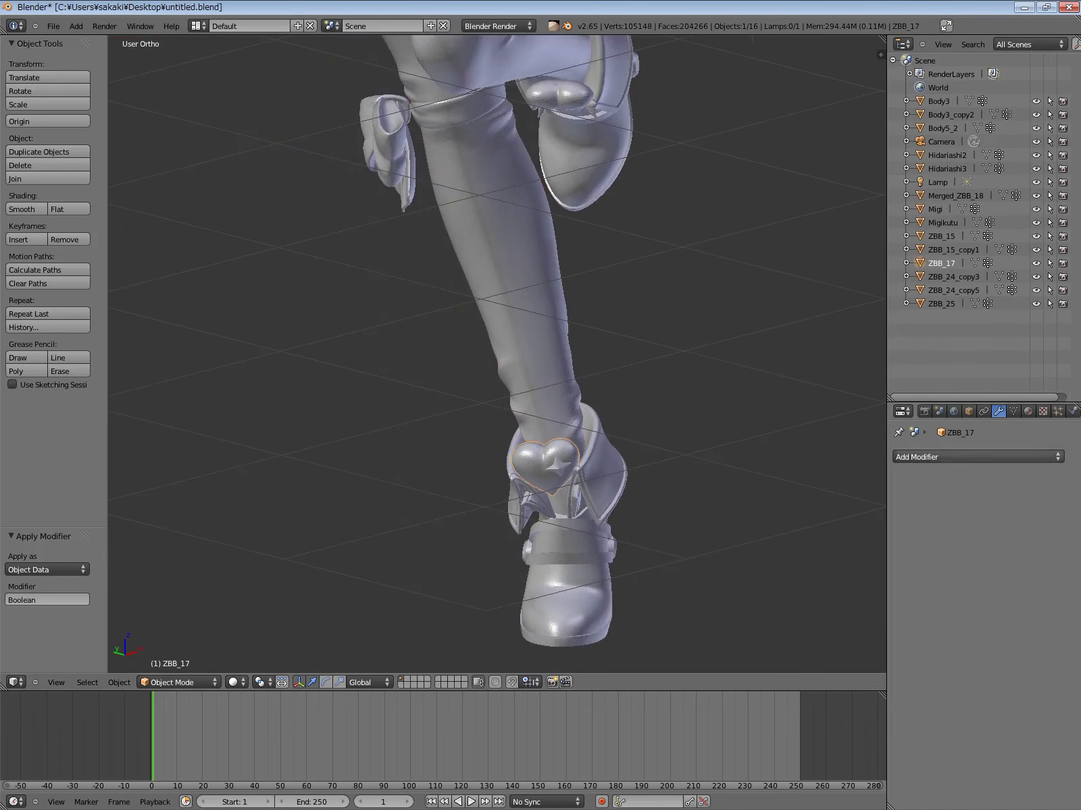
pyautogui.click(978, 456)
pyautogui.click(776, 506)
pyautogui.click(935, 535)
pyautogui.click(936, 492)
pyautogui.click(1020, 535)
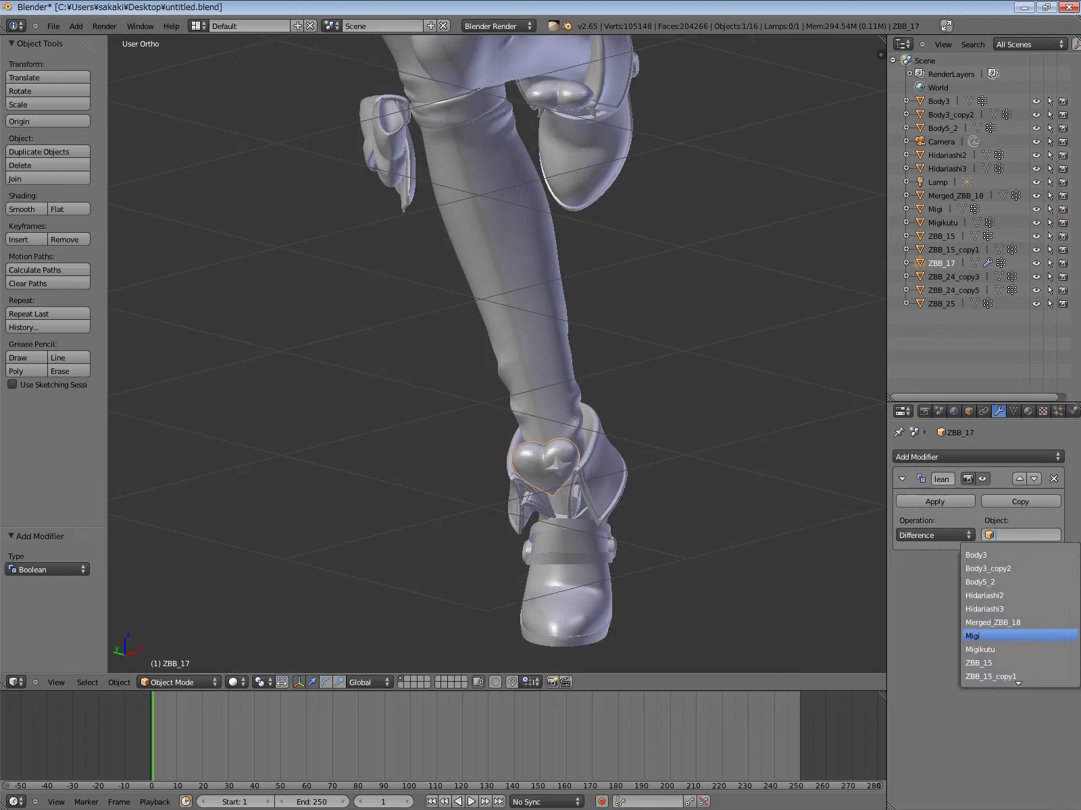
pyautogui.click(935, 501)
pyautogui.click(978, 457)
pyautogui.click(777, 515)
pyautogui.click(935, 535)
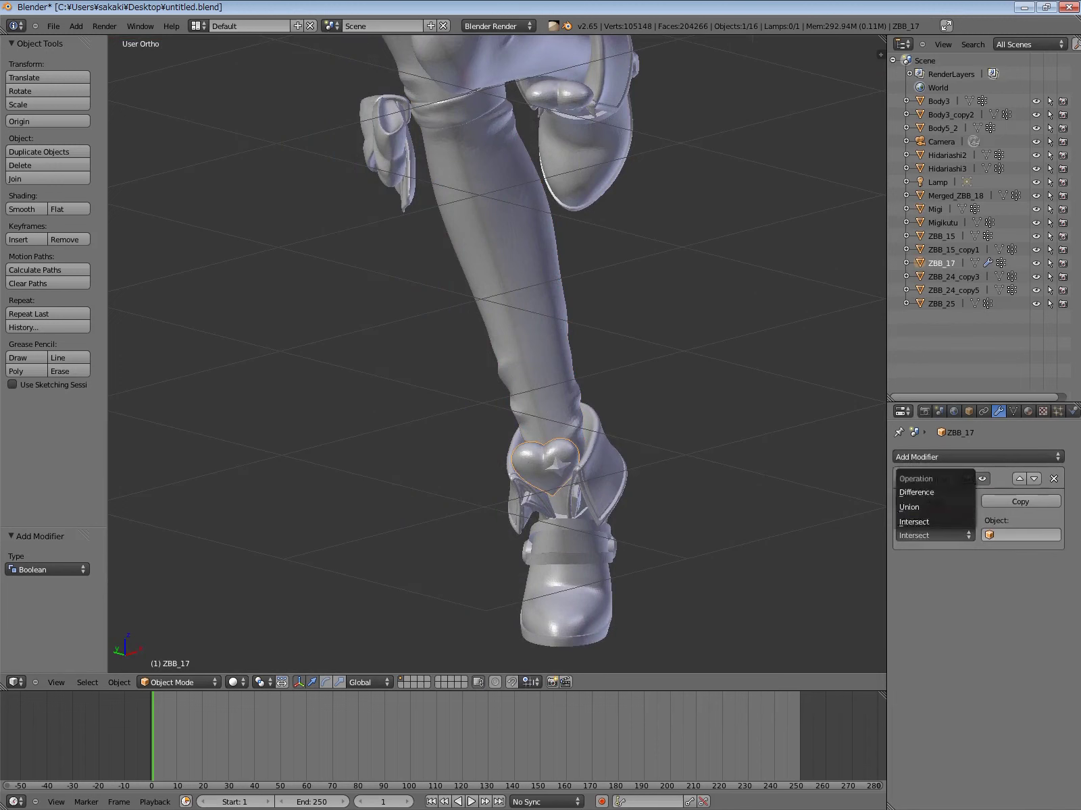
pyautogui.click(917, 493)
pyautogui.click(1020, 535)
pyautogui.click(993, 622)
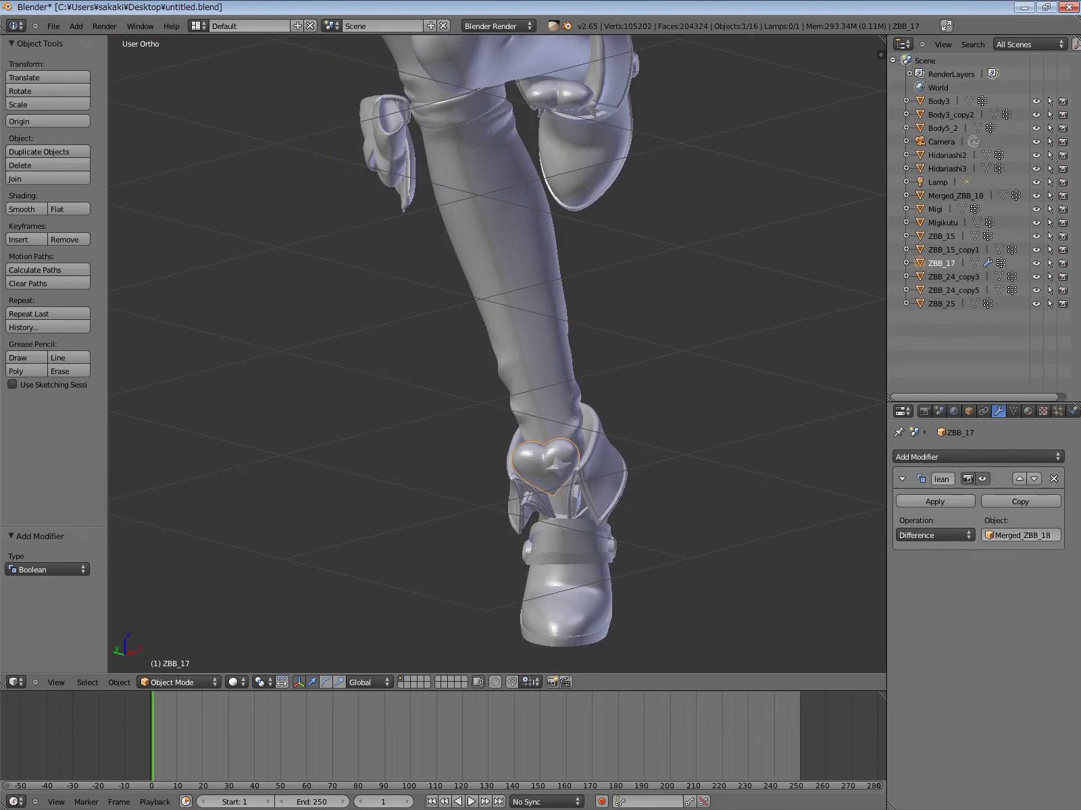
pyautogui.click(934, 501)
# Union the Migi leg with ZBB_15 through an applied Boolean modifier
pyautogui.keyDown('shift'); pyautogui.moveTo(514, 337); pyautogui.dragTo(557, 497, button='middle'); pyautogui.keyUp('shift')
pyautogui.click(755, 514)
pyautogui.click(935, 535)
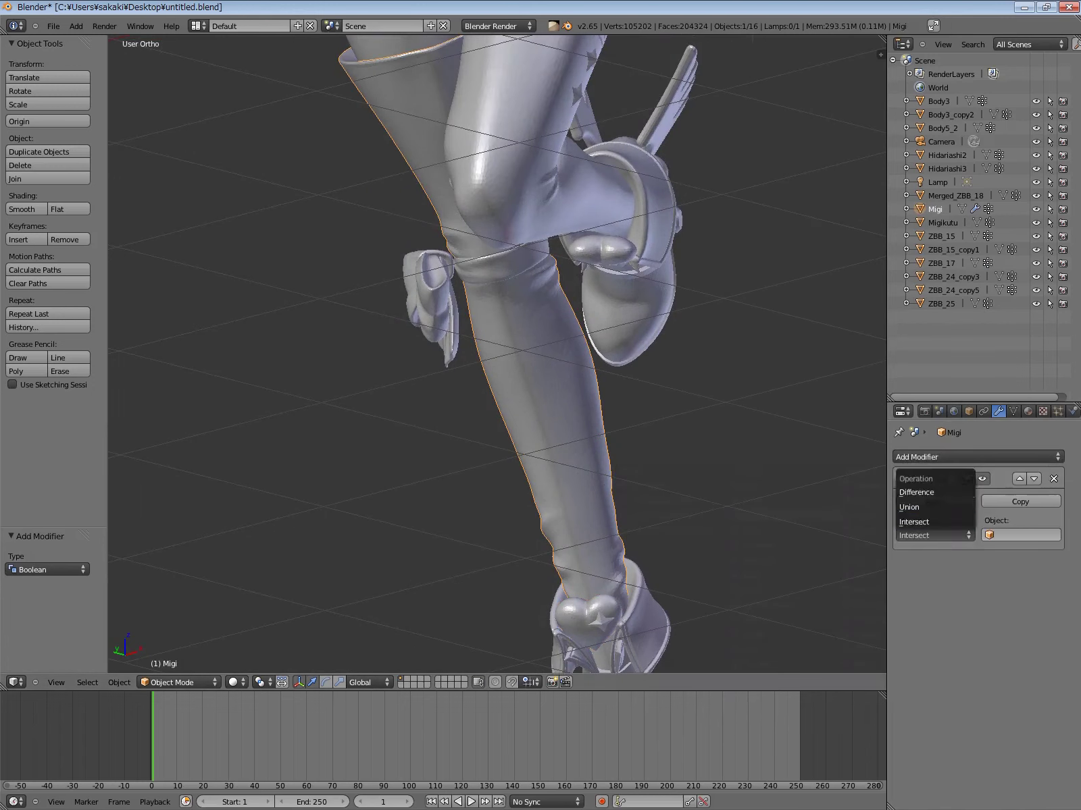
pyautogui.click(935, 520)
pyautogui.click(1020, 535)
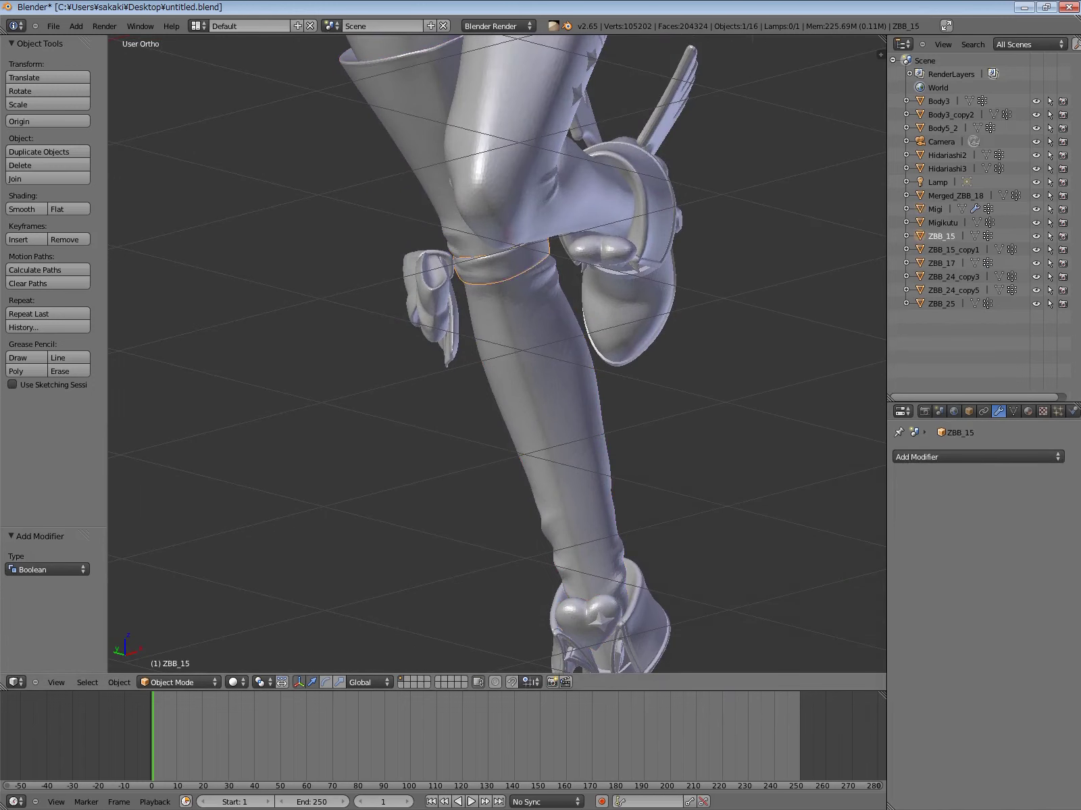
pyautogui.click(1020, 534)
pyautogui.click(986, 649)
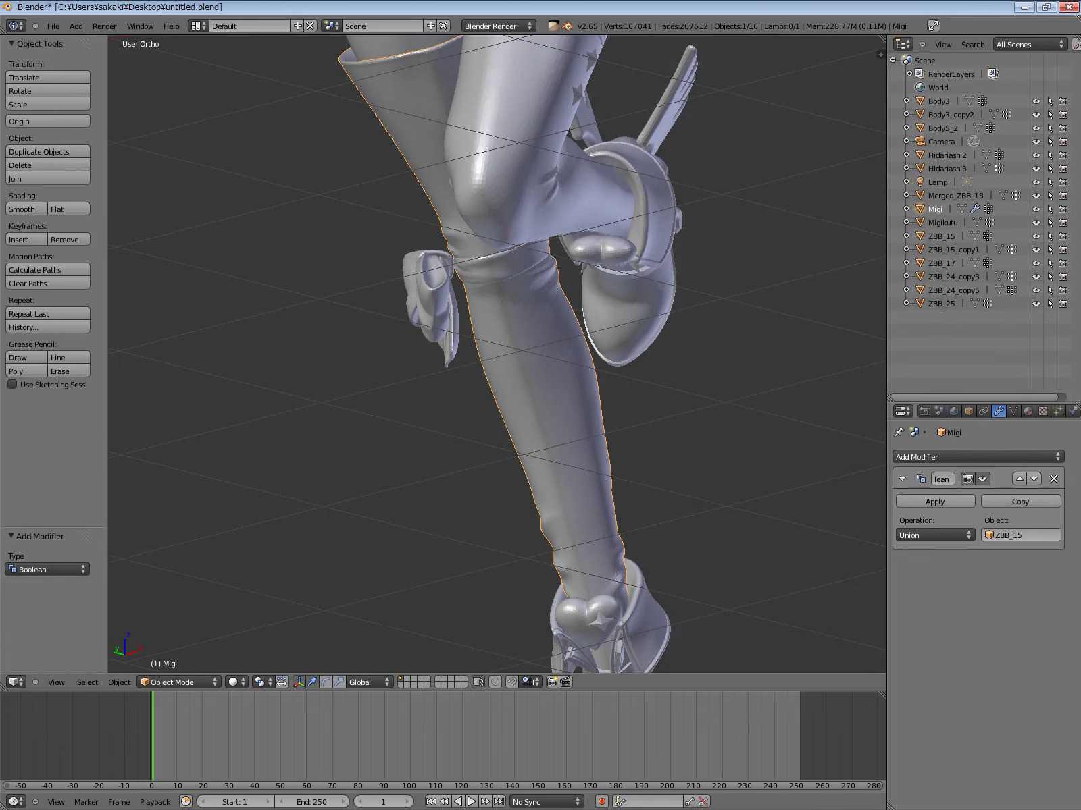
pyautogui.click(935, 502)
pyautogui.click(946, 168)
pyautogui.keyDown('shift'); pyautogui.moveTo(513, 338); pyautogui.dragTo(446, 567, button='middle'); pyautogui.keyUp('shift')
# Cut the ZBB_24_copy3 ring out of Hidariashi3 with a Difference Boolean and inspect it
pyautogui.click(977, 457)
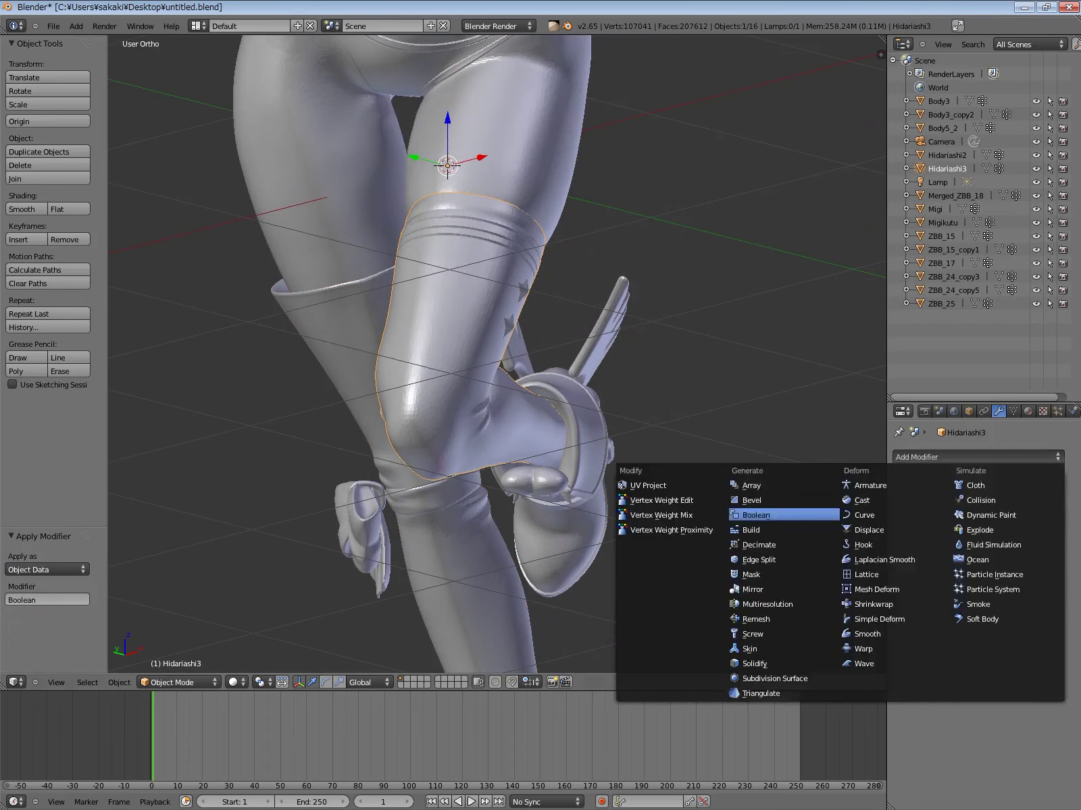
pyautogui.click(755, 515)
pyautogui.click(934, 535)
pyautogui.rightClick(597, 439)
pyautogui.rightClick(473, 337)
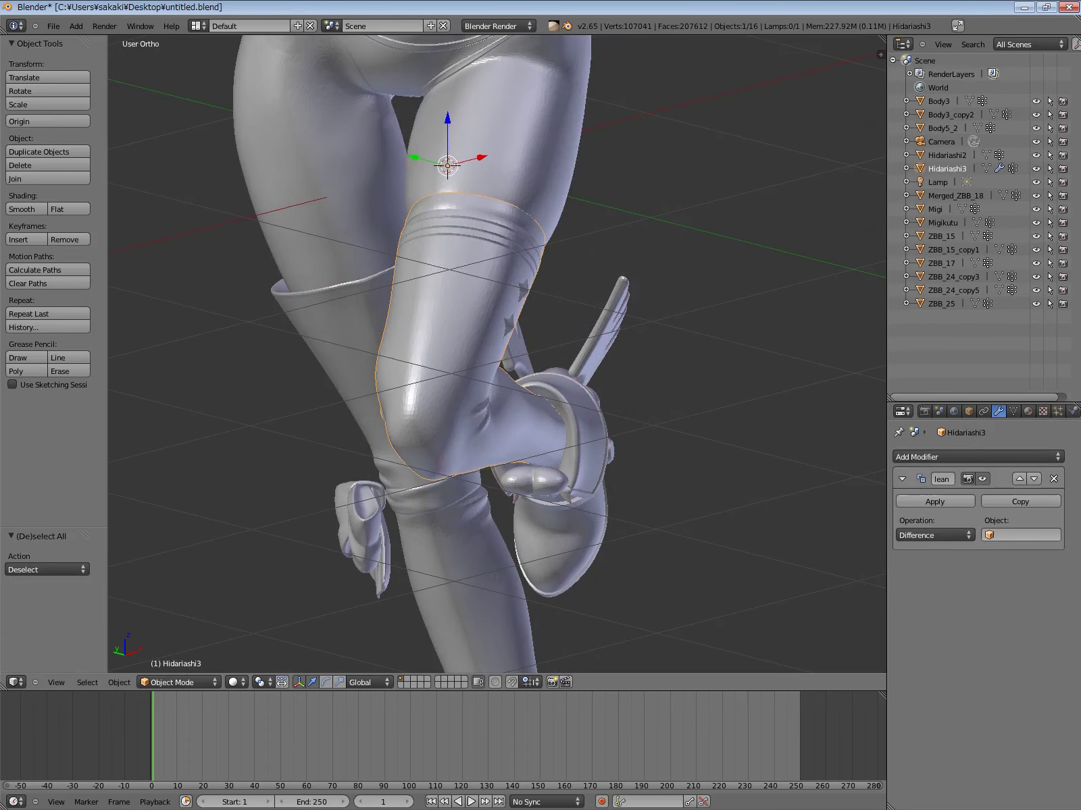
pyautogui.click(1020, 535)
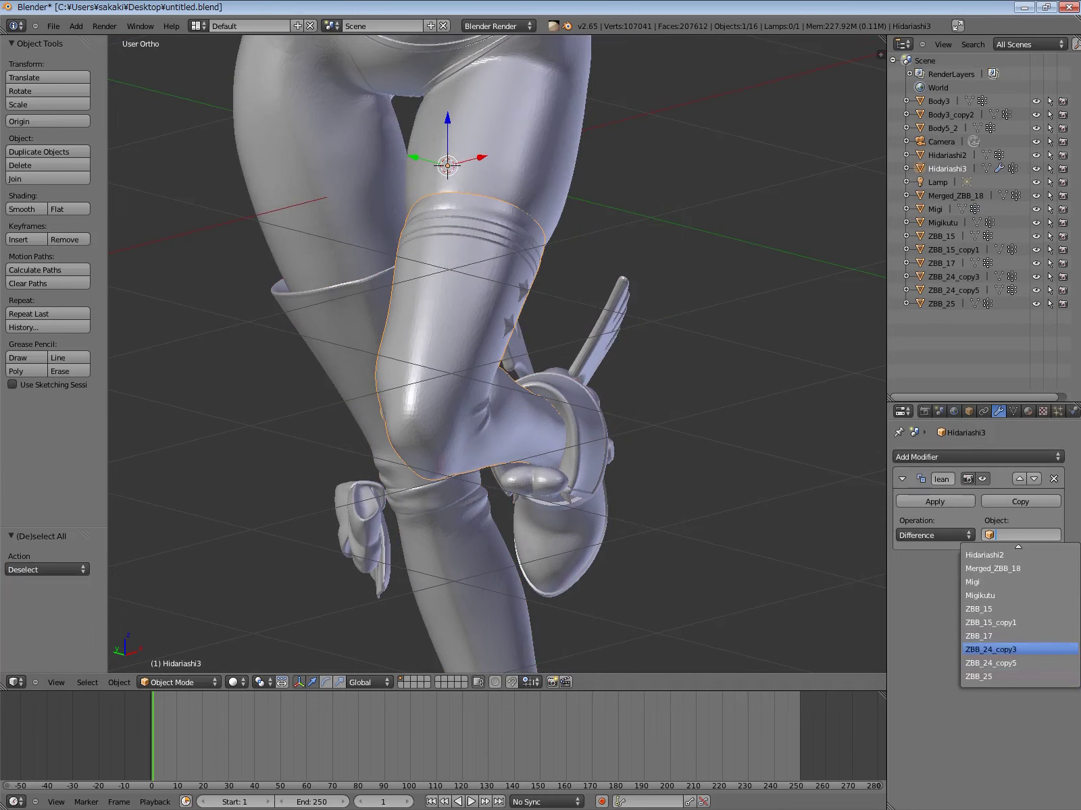
pyautogui.click(990, 649)
pyautogui.click(935, 502)
pyautogui.press('KP_Divide')
pyautogui.press('KP_Divide')
pyautogui.press('KP_Divide')
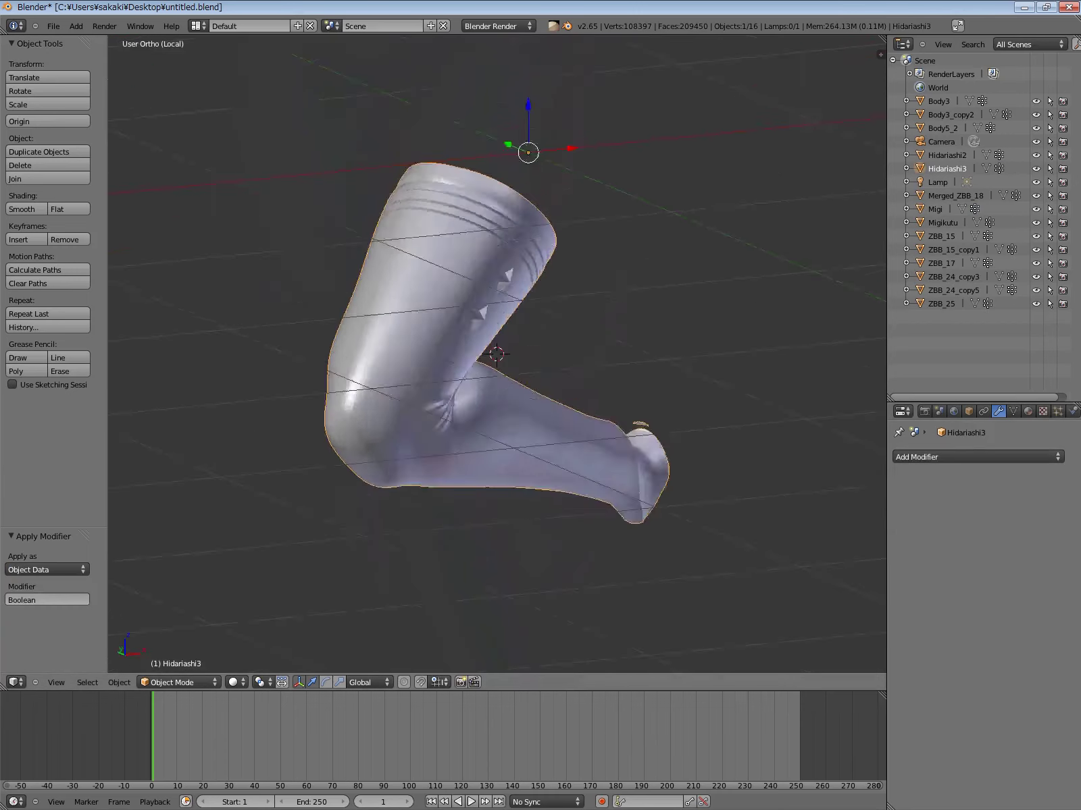
pyautogui.moveTo(473, 405); pyautogui.dragTo(553, 392, button='middle')
pyautogui.press('KP_Divide')
pyautogui.press('KP_Divide')
pyautogui.moveTo(473, 406); pyautogui.dragTo(513, 378, button='middle')
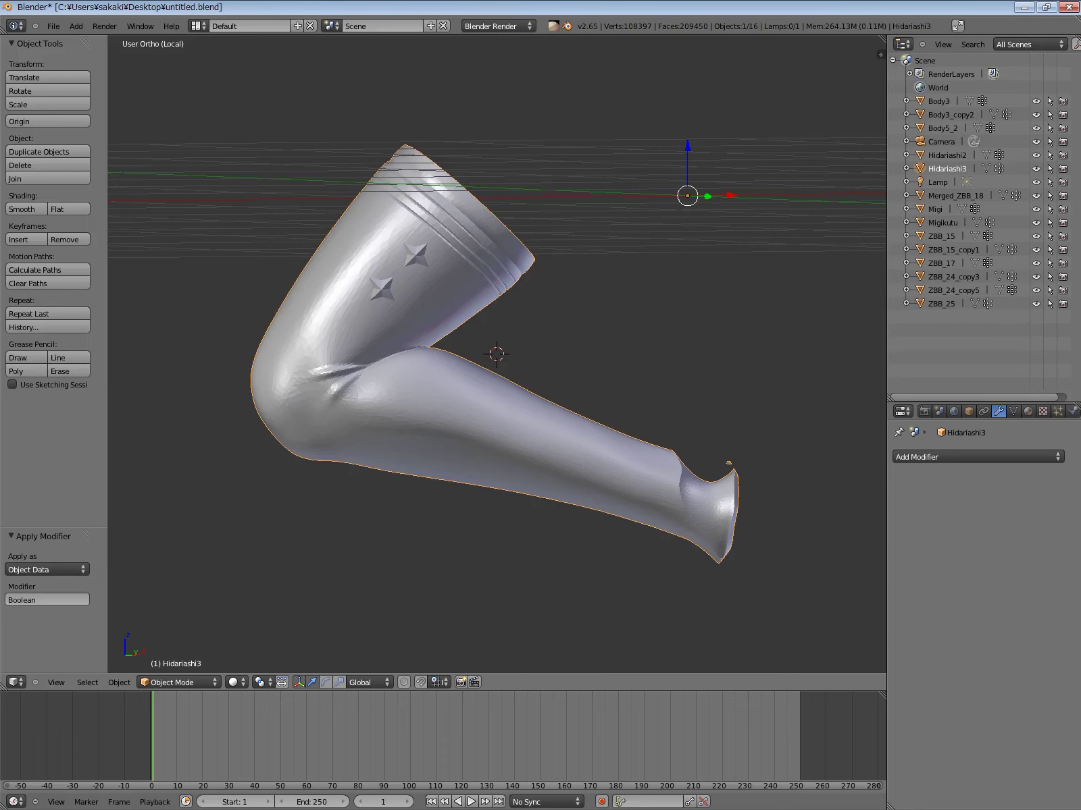
pyautogui.press('KP_Divide')
# Apply the same ZBB_24_copy3 Difference Boolean to the Hidariashi2 boot and check the cut
pyautogui.rightClick(628, 533)
pyautogui.keyDown('shift'); pyautogui.moveTo(628, 533); pyautogui.dragTo(615, 528, button='middle'); pyautogui.keyUp('shift')
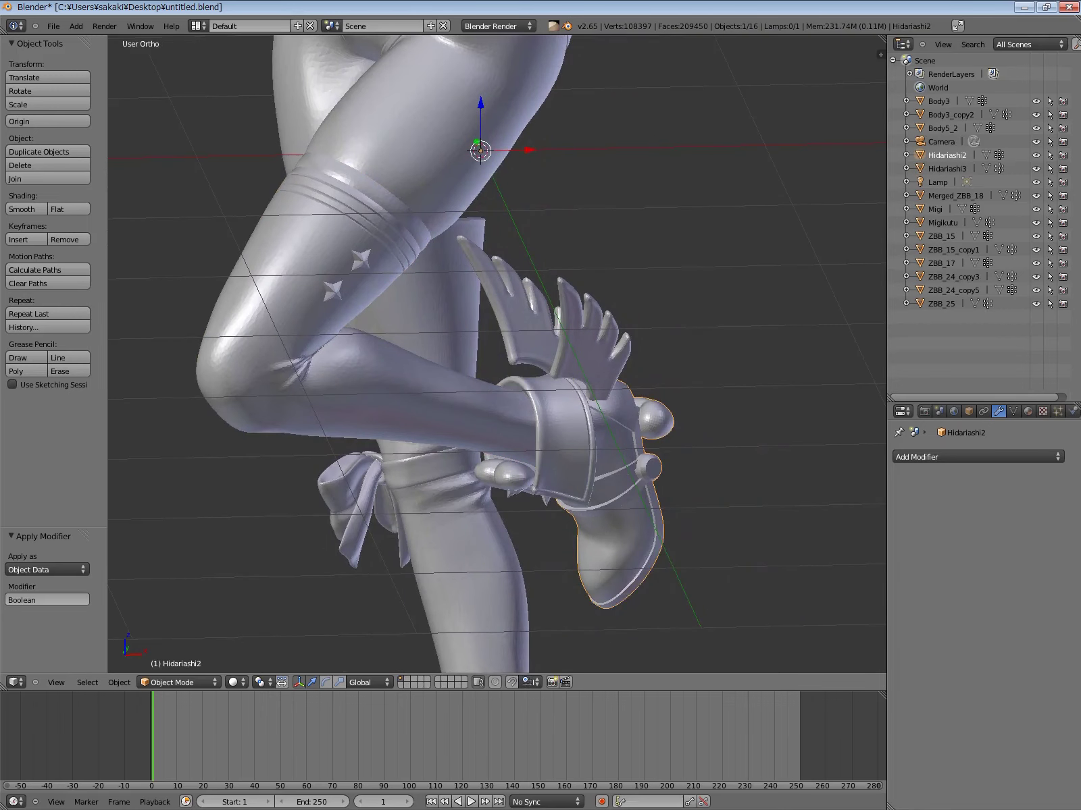
pyautogui.click(978, 457)
pyautogui.click(757, 530)
pyautogui.click(935, 535)
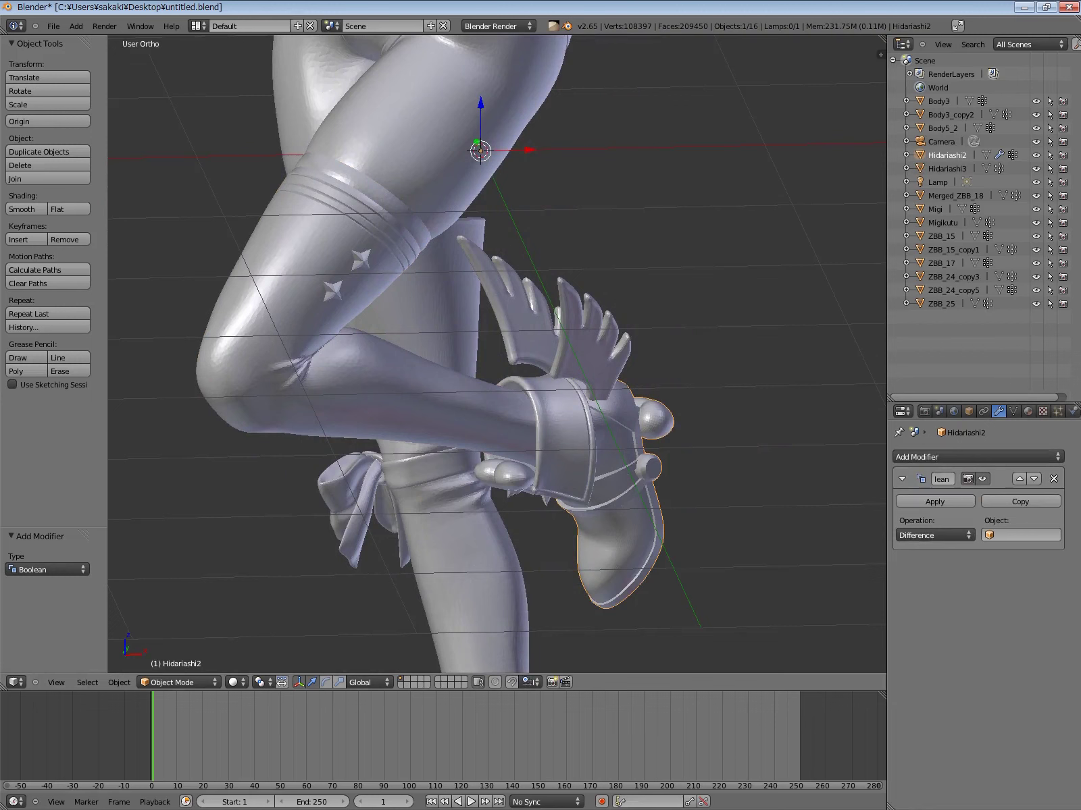
pyautogui.click(1021, 535)
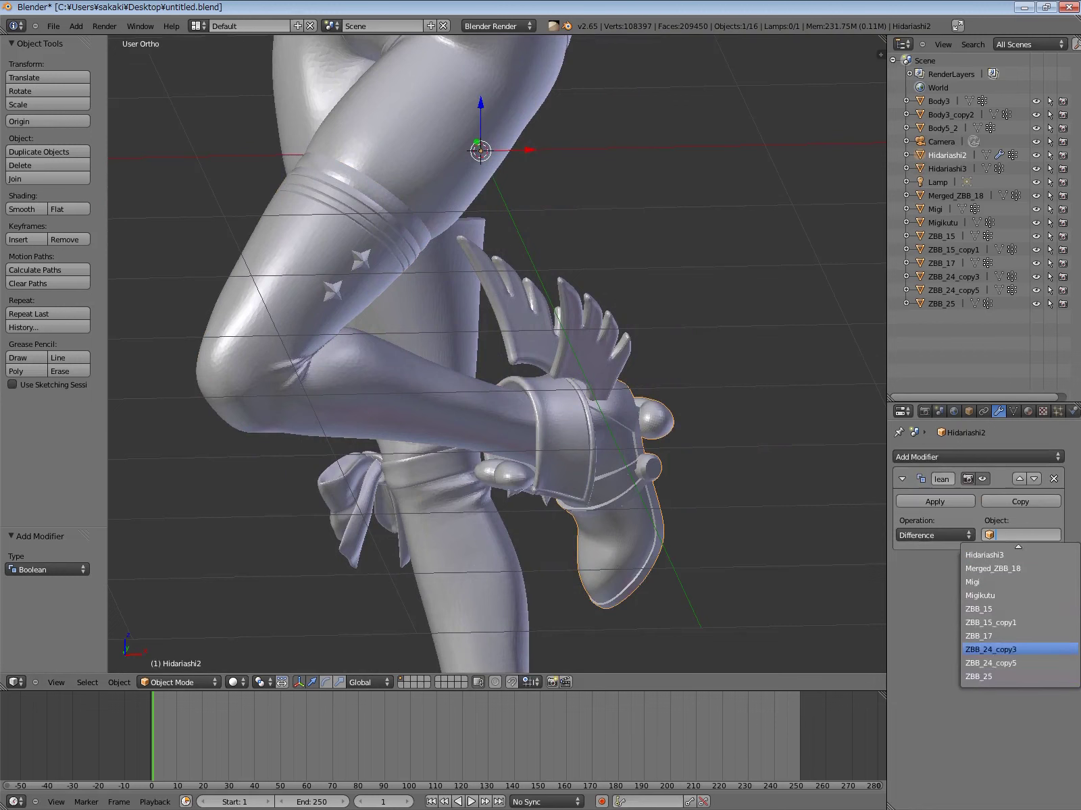
pyautogui.click(991, 649)
pyautogui.click(934, 501)
pyautogui.press('KP_Divide')
pyautogui.moveTo(514, 338)
pyautogui.mouseDown(button='middle')
pyautogui.moveTo(554, 324)
pyautogui.moveTo(540, 379)
pyautogui.moveTo(554, 399)
pyautogui.mouseUp(button='middle')
pyautogui.press('KP_Divide')
# Cut Hidariashi3 out of ZBB_24_copy5 with an applied Boolean Difference modifier
pyautogui.rightClick(606, 489)
pyautogui.click(977, 457)
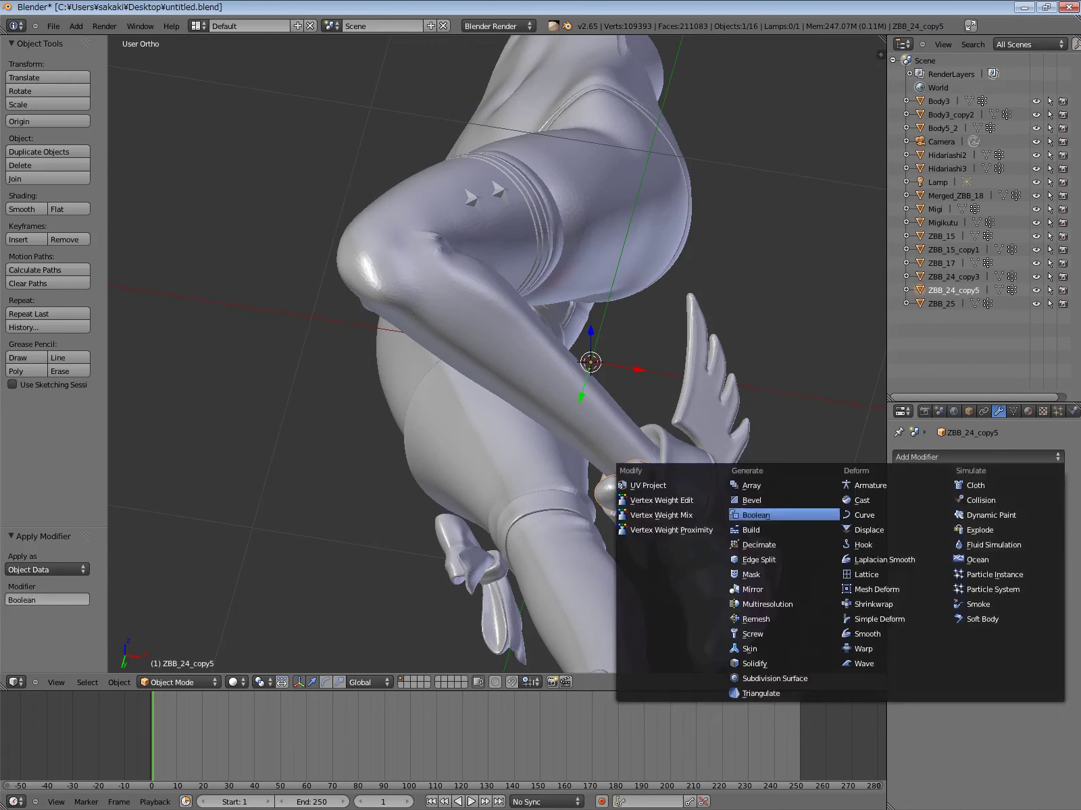
pyautogui.click(783, 514)
pyautogui.click(935, 535)
pyautogui.click(902, 478)
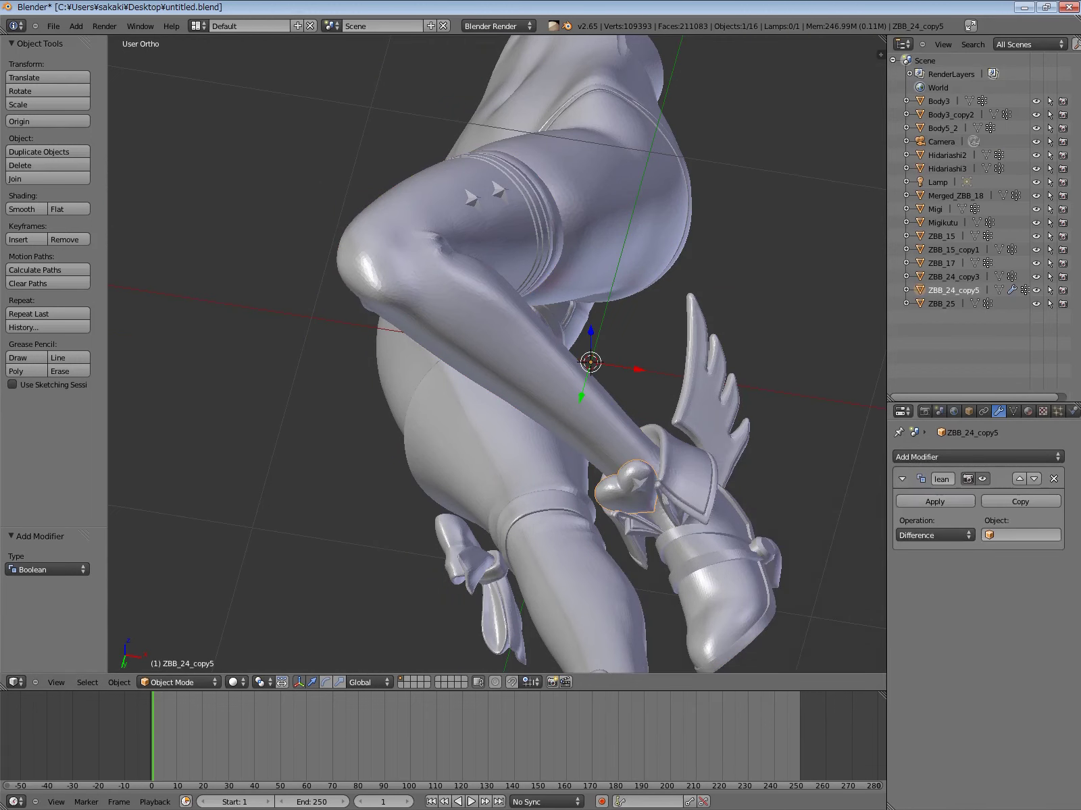
pyautogui.click(1020, 535)
pyautogui.click(984, 609)
pyautogui.click(935, 502)
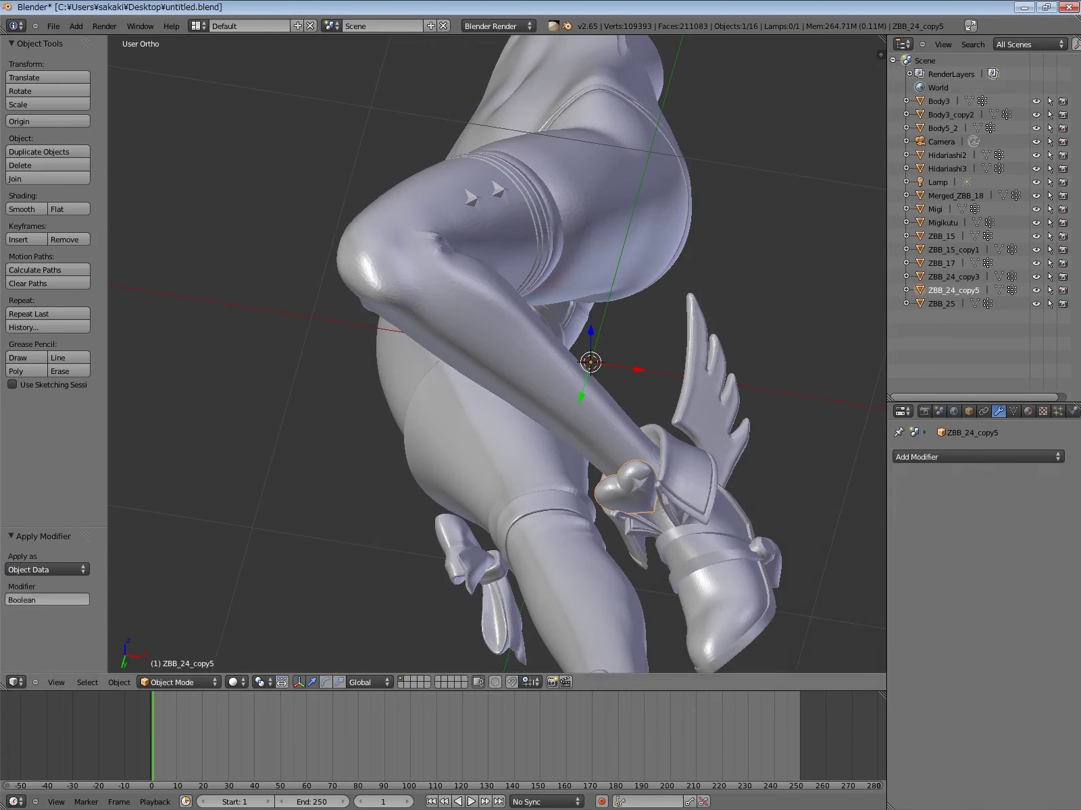
# Apply a second Boolean Difference with the ZBB_24_copy3 ring, then isolate the heart to inspect it
pyautogui.click(978, 457)
pyautogui.click(784, 529)
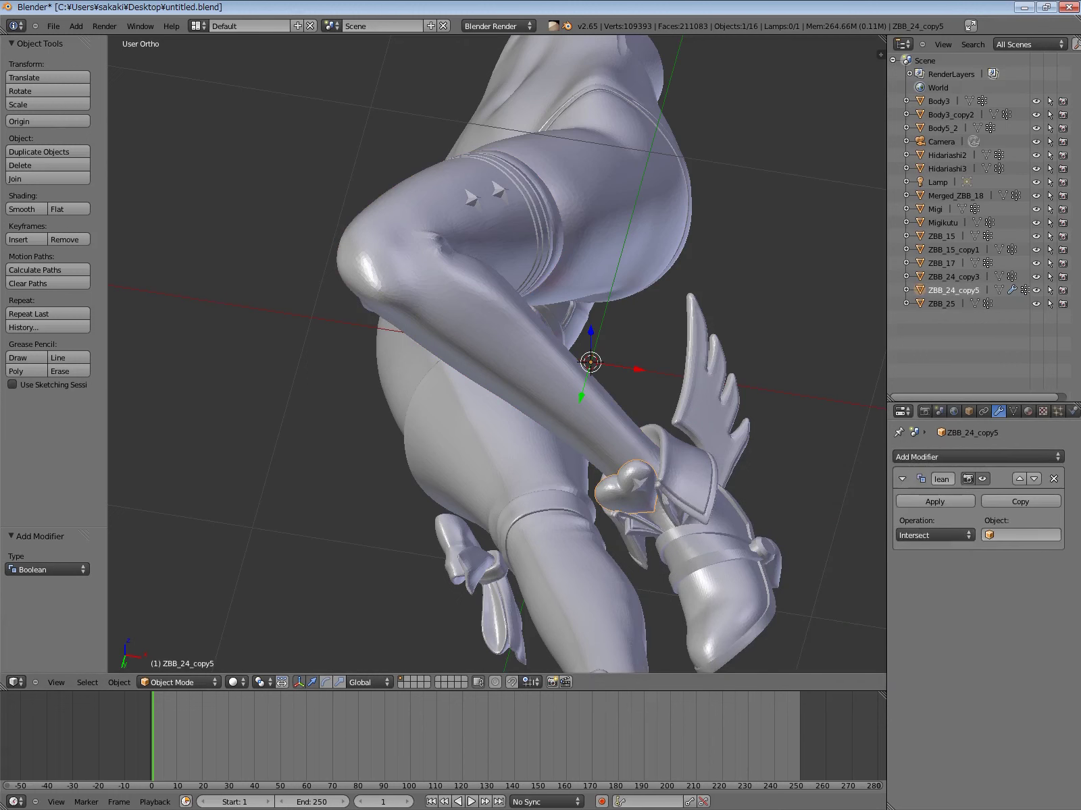
pyautogui.click(935, 535)
pyautogui.click(935, 492)
pyautogui.click(1020, 535)
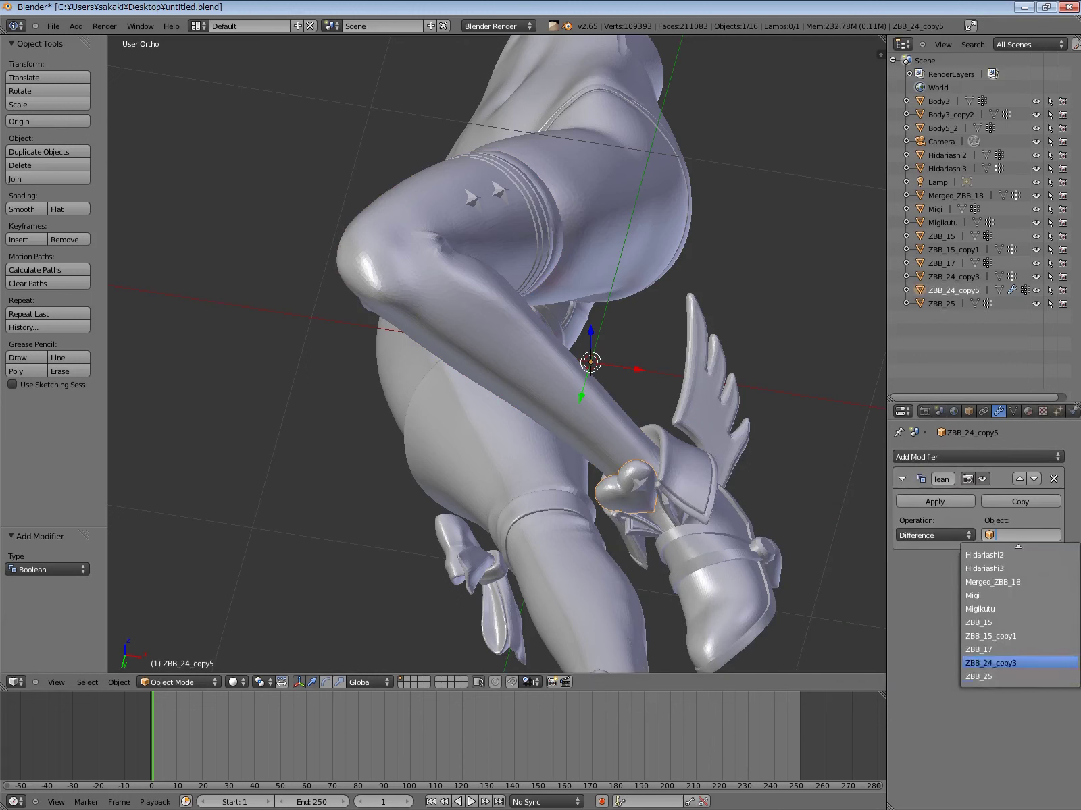
pyautogui.click(991, 663)
pyautogui.click(934, 502)
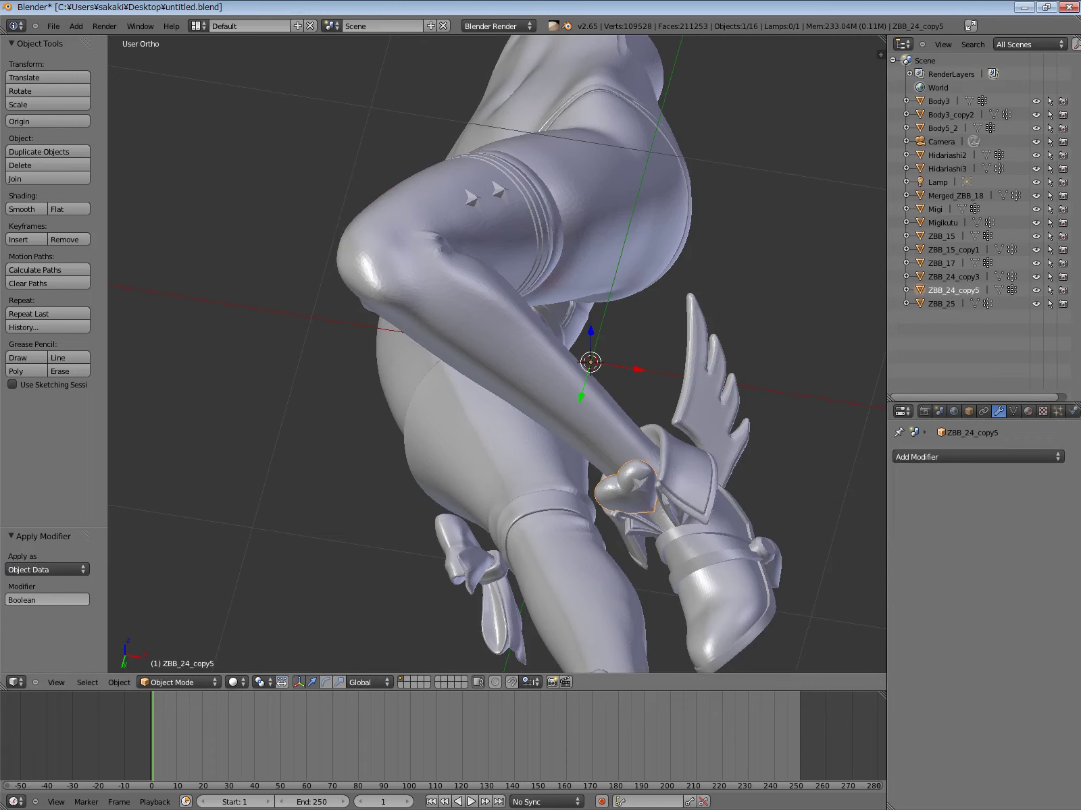
pyautogui.rightClick(618, 481)
pyautogui.press('KP_Divide')
pyautogui.press('KP_Divide')
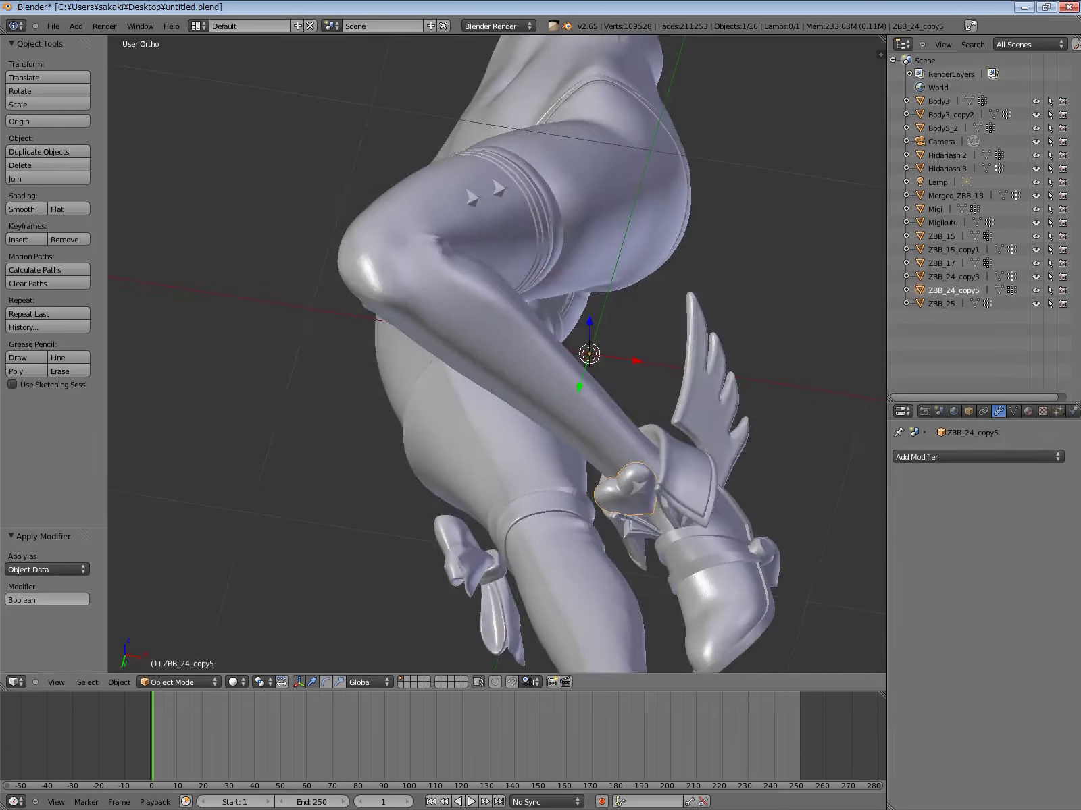
pyautogui.moveTo(496, 354); pyautogui.dragTo(554, 433, button='middle')
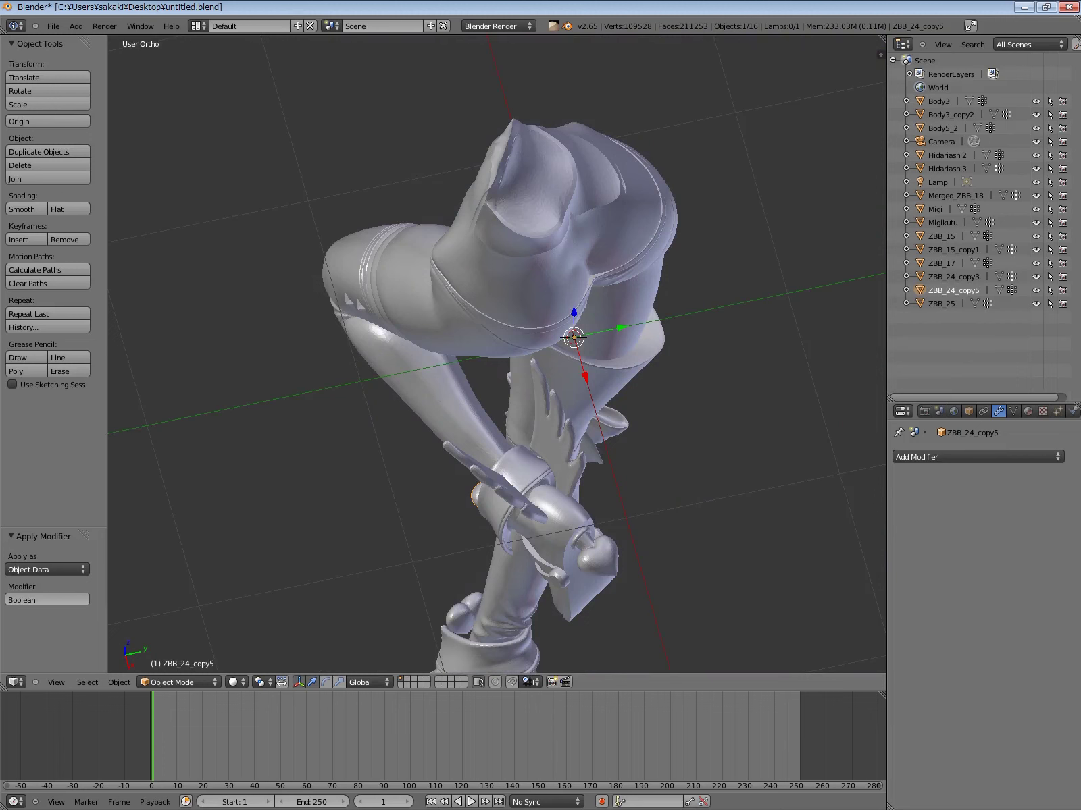
# Merge the ZBB_25 wing into the Hidariashi2 boot with an applied Boolean Union
pyautogui.moveTo(473, 337); pyautogui.dragTo(513, 378, button='middle')
pyautogui.rightClick(675, 568)
pyautogui.click(977, 457)
pyautogui.click(749, 529)
pyautogui.click(934, 535)
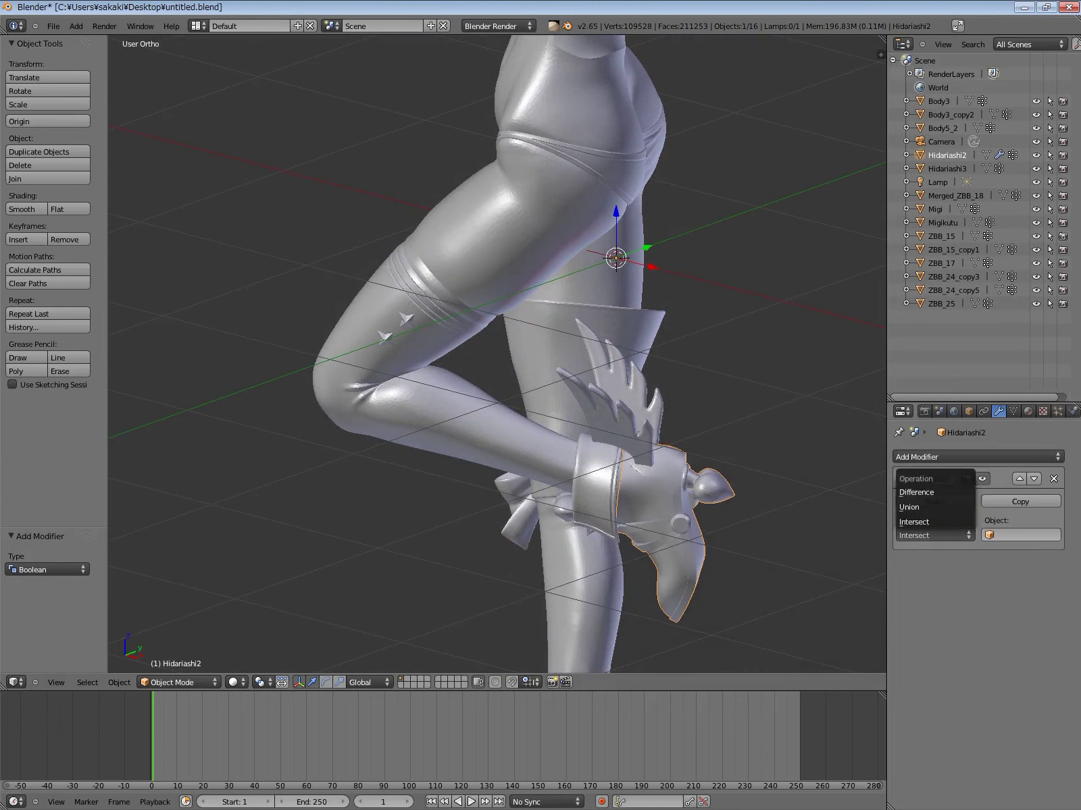
pyautogui.click(909, 507)
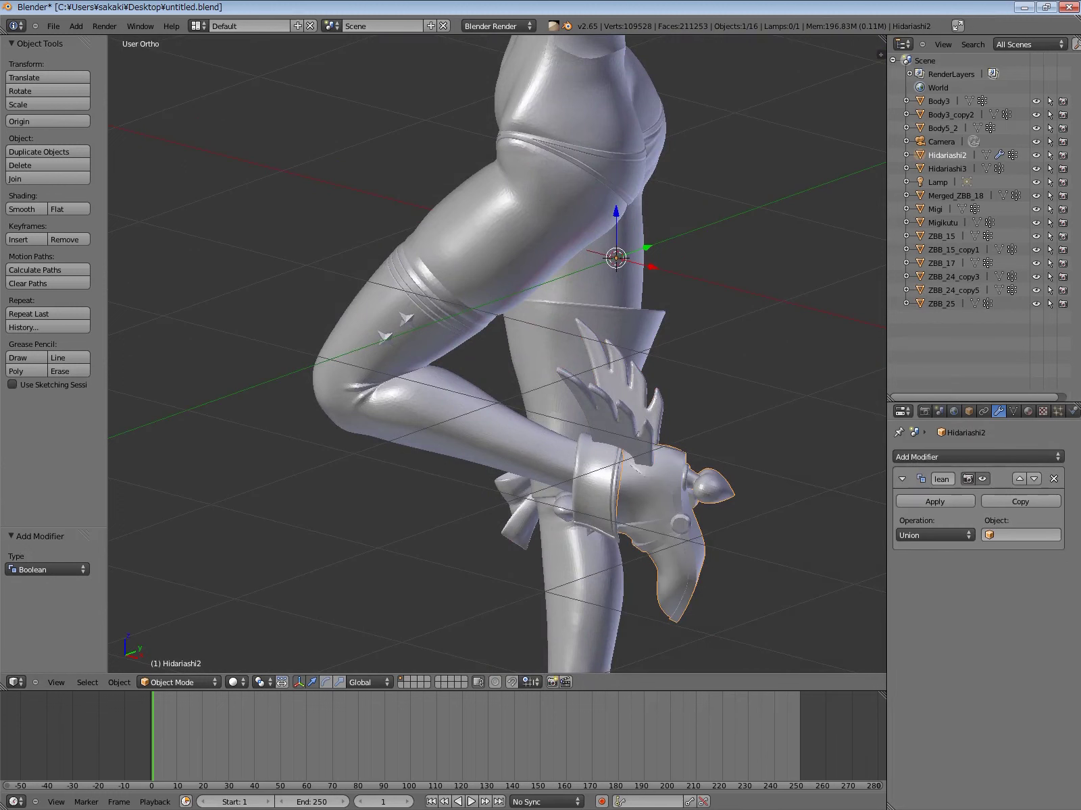
pyautogui.click(1020, 535)
pyautogui.press('Return')
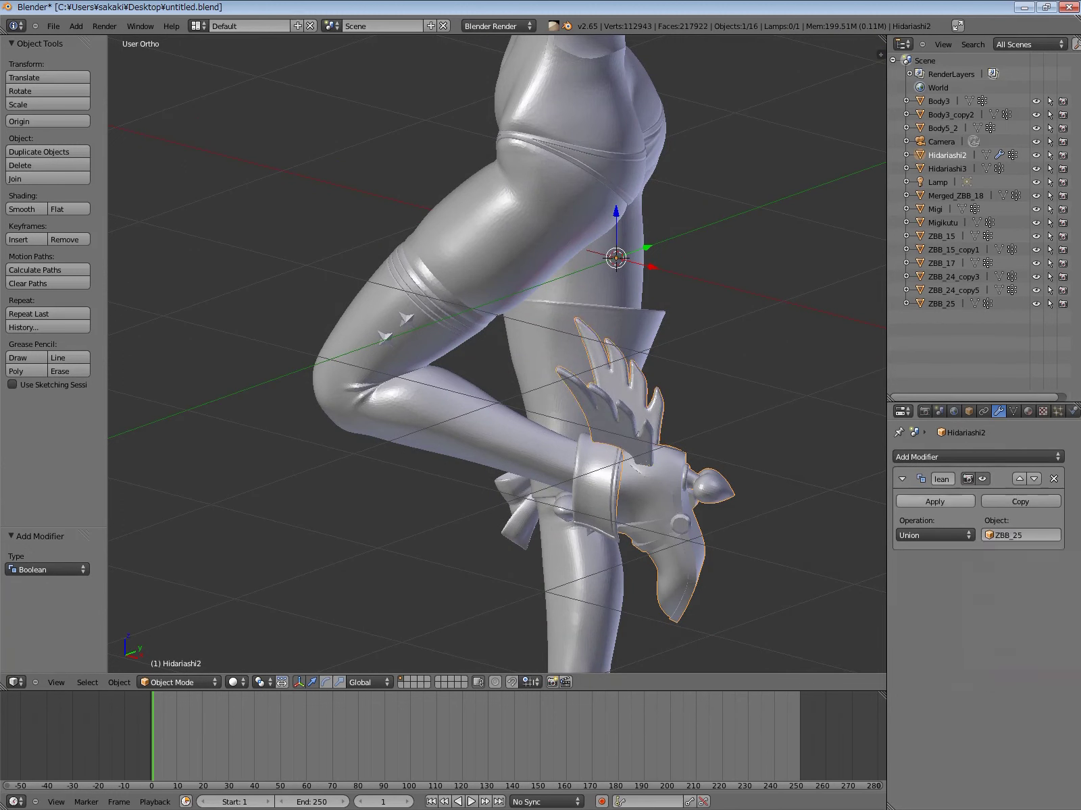
pyautogui.click(934, 501)
# Subtract Body3 from Body3_copy2 with an applied Boolean Difference
pyautogui.moveTo(472, 337); pyautogui.dragTo(540, 304, button='middle')
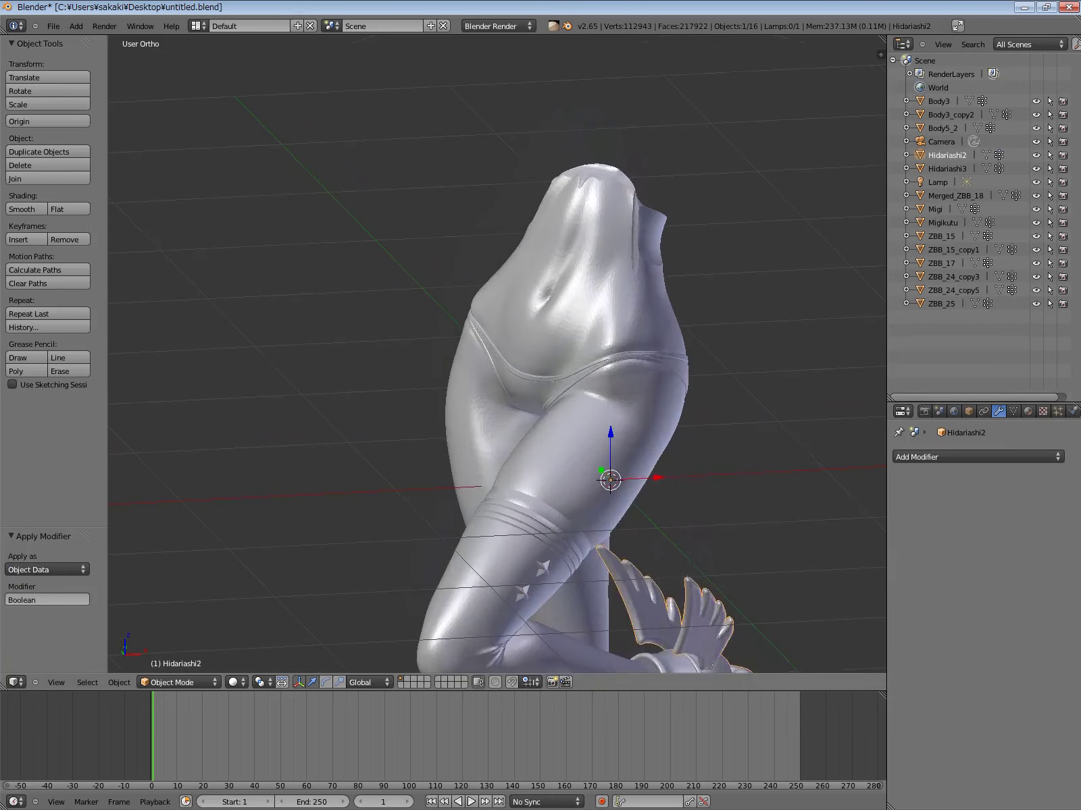
pyautogui.rightClick(574, 439)
pyautogui.click(977, 457)
pyautogui.click(764, 508)
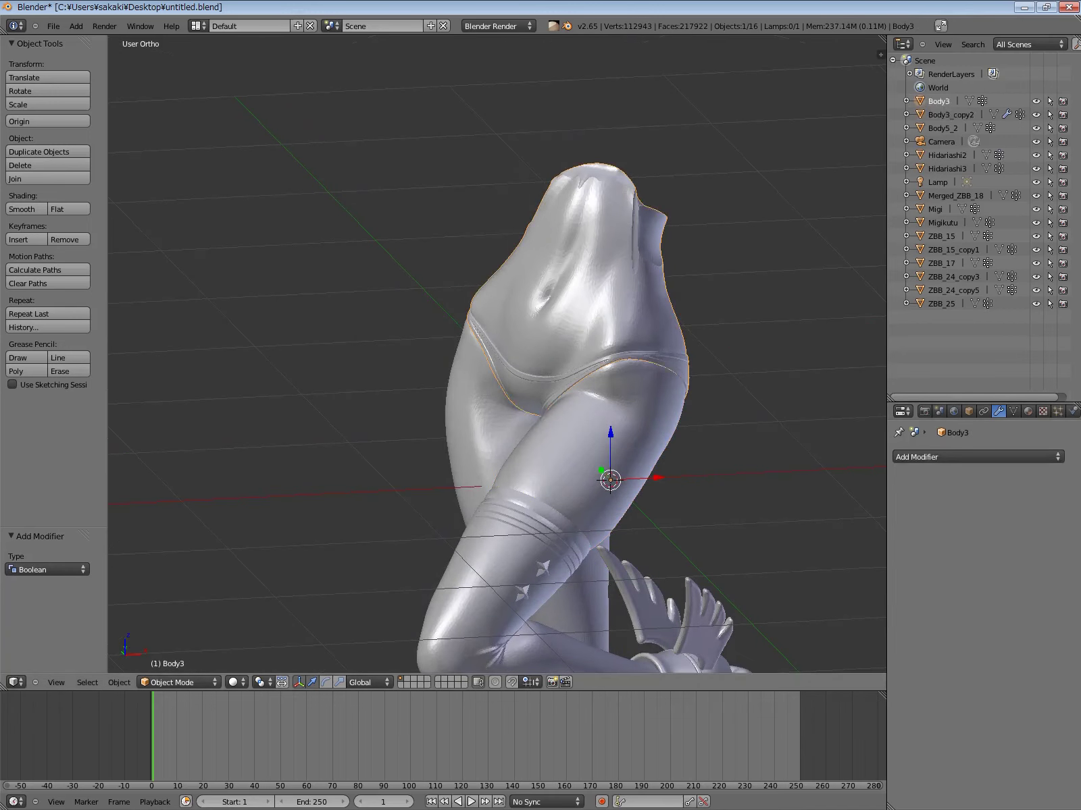
pyautogui.click(1020, 535)
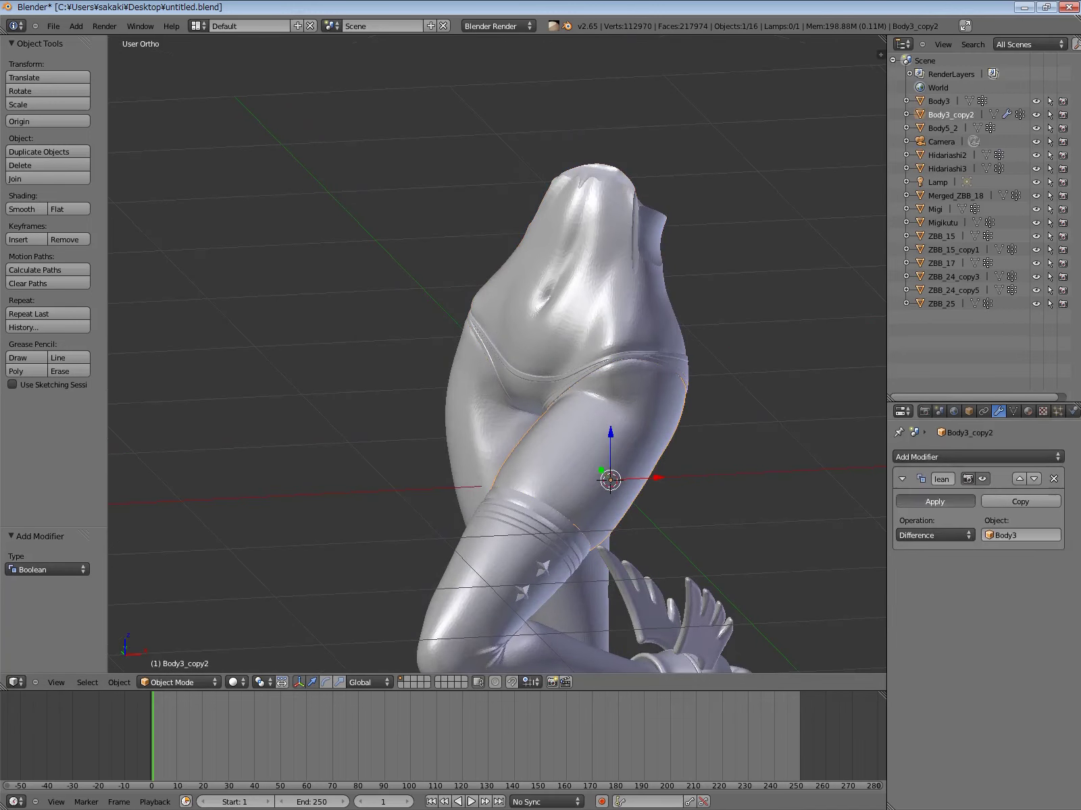
pyautogui.click(934, 501)
# Subtract Body3 from Body5_2 with an applied Boolean Difference
pyautogui.click(942, 127)
pyautogui.click(977, 457)
pyautogui.click(755, 515)
pyautogui.click(1020, 535)
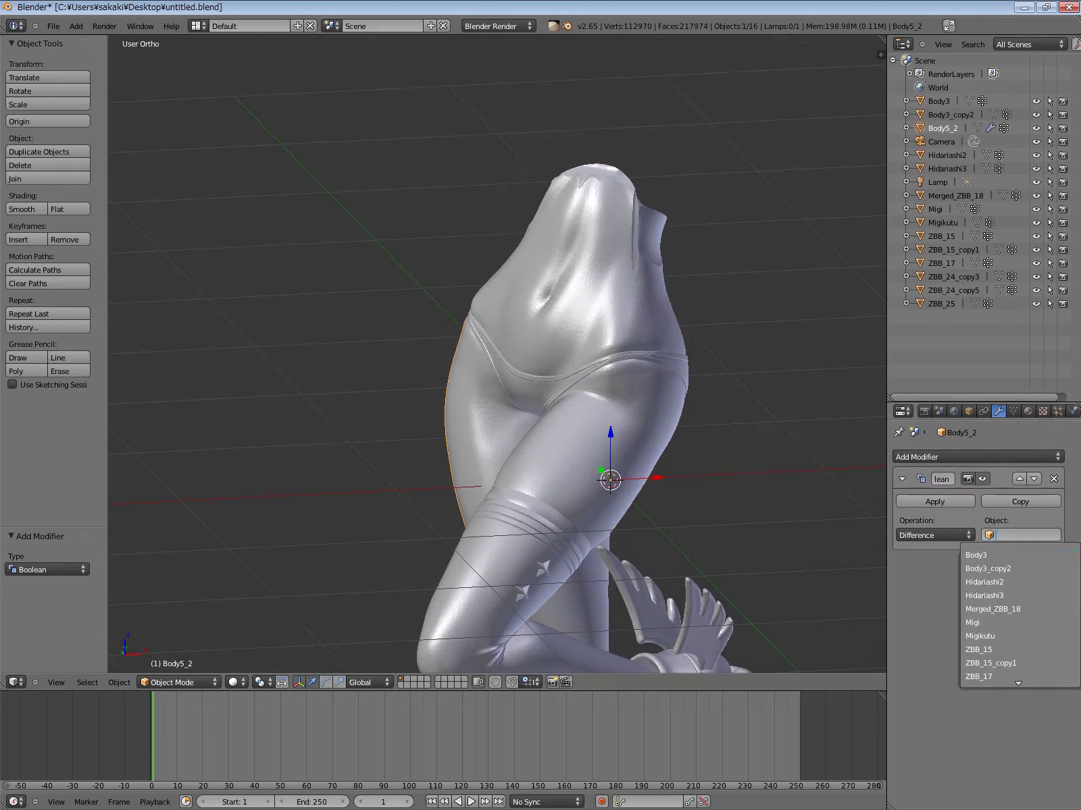
pyautogui.click(986, 554)
pyautogui.click(935, 501)
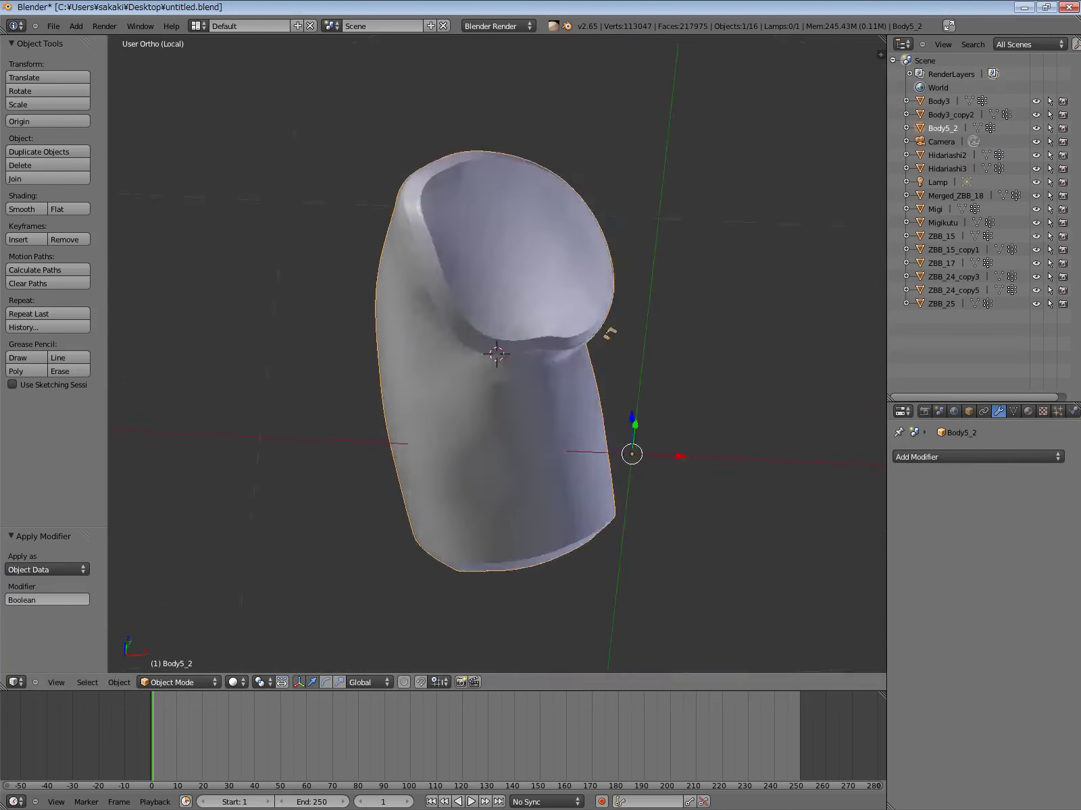
# Reselect Body3_copy2 and orbit the model upright into a side view
pyautogui.click(950, 114)
pyautogui.moveTo(497, 354); pyautogui.dragTo(497, 304, button='middle')
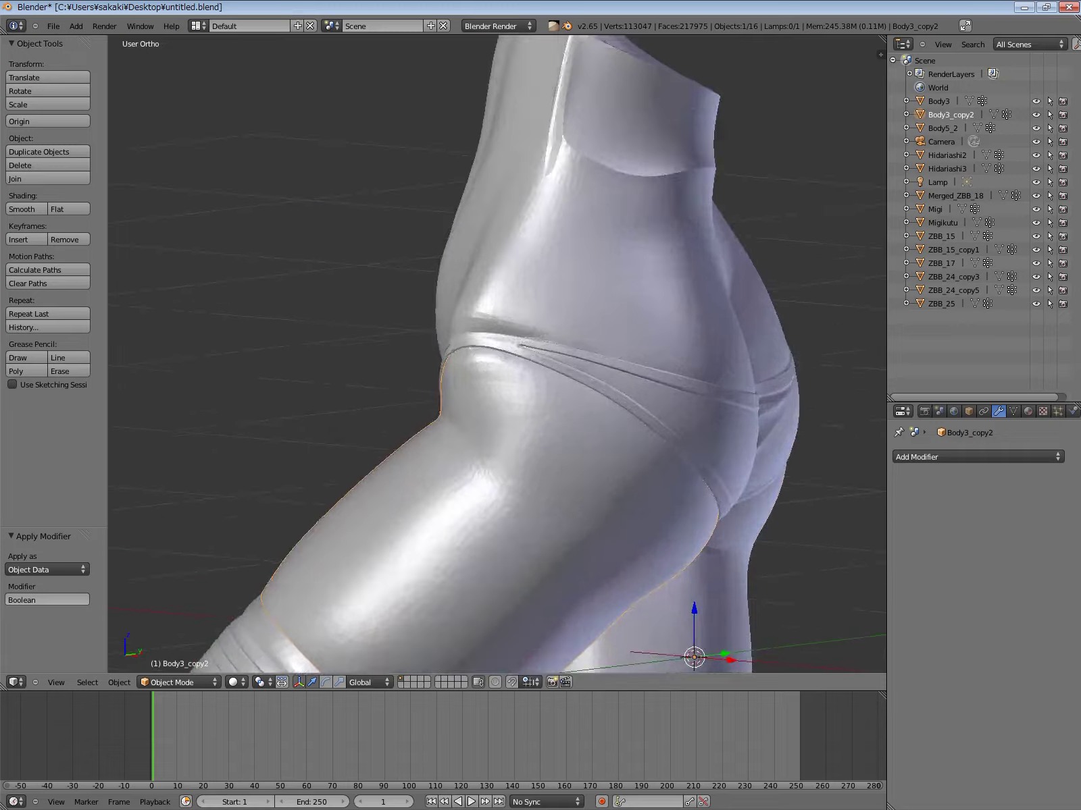
pyautogui.scroll(-5, 497, 355)
pyautogui.moveTo(497, 355); pyautogui.dragTo(472, 405, button='middle')
pyautogui.scroll(2, 497, 355)
pyautogui.moveTo(497, 355); pyautogui.dragTo(419, 341, button='middle')
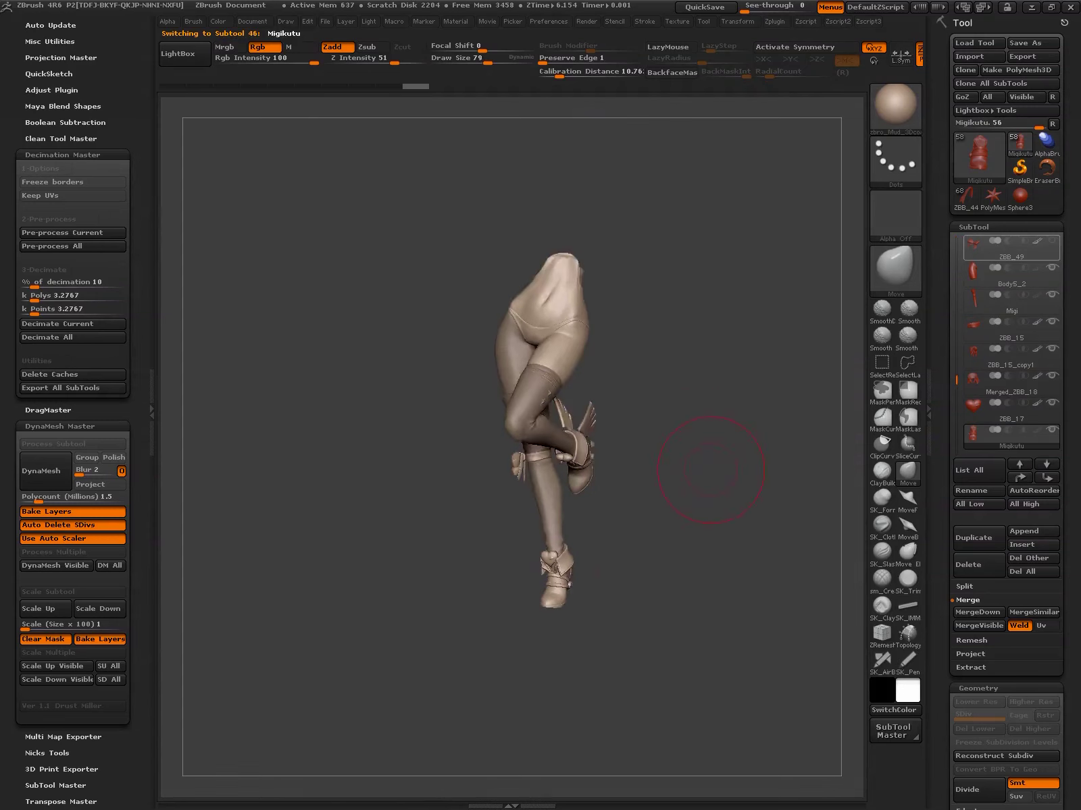
# Select and frame the Body3_copy2 subtool, then load the Body5_3 tool
pyautogui.moveTo(710, 469); pyautogui.dragTo(603, 363)
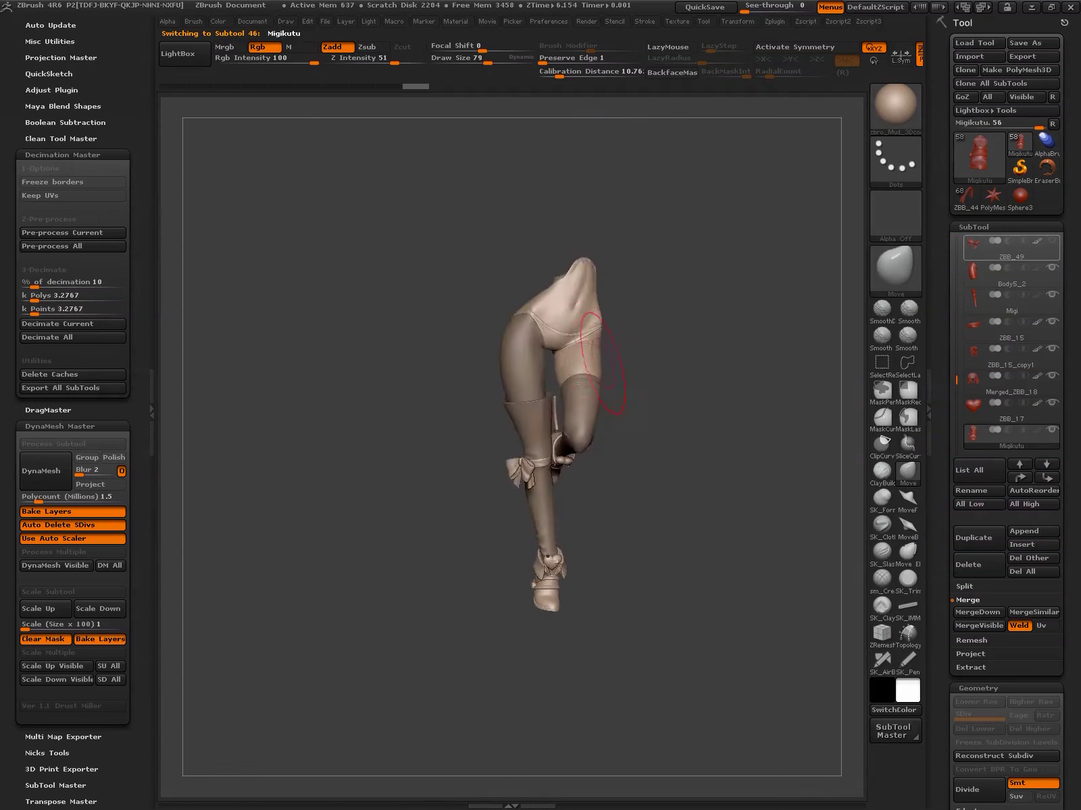
pyautogui.keyDown('alt'); pyautogui.click(603, 363); pyautogui.keyUp('alt')
pyautogui.press('f')
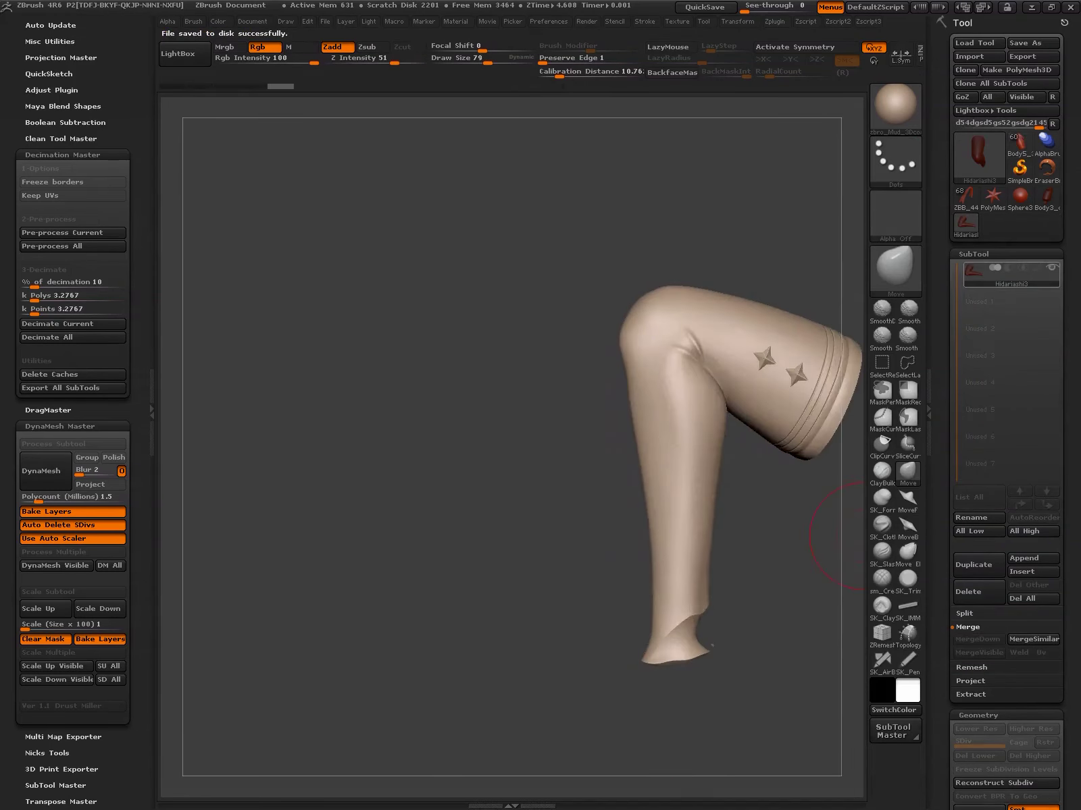
pyautogui.click(1019, 142)
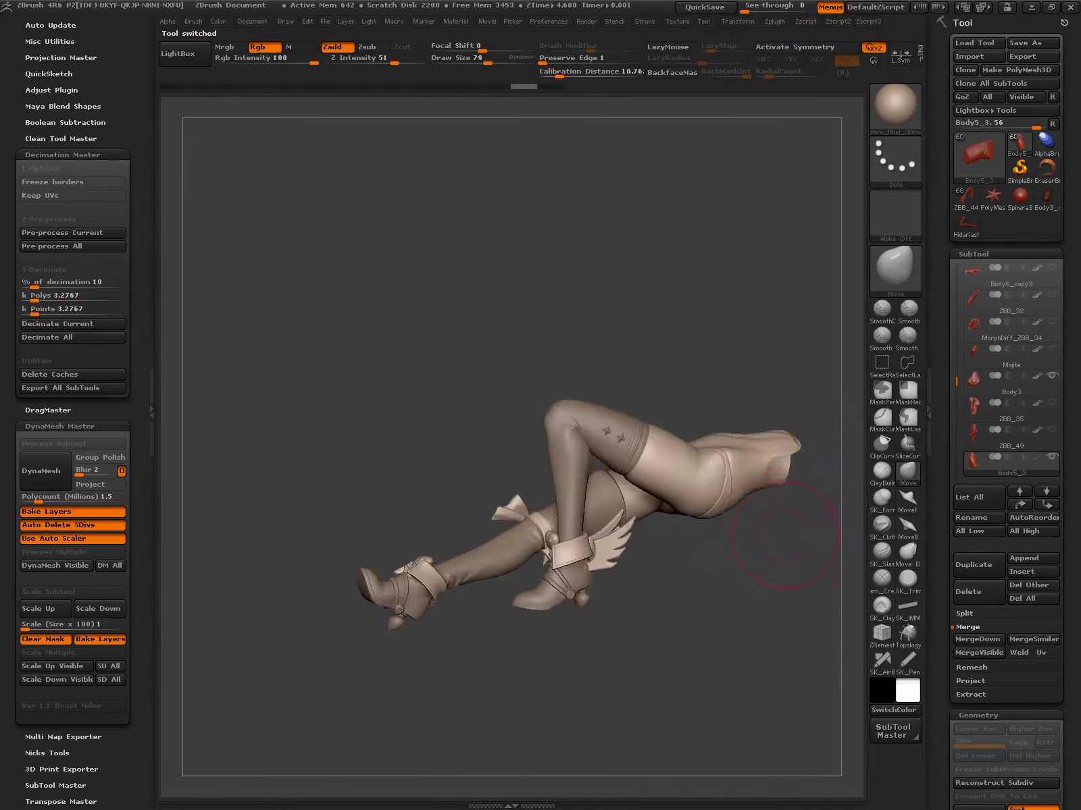
# Load the Hidariashi3 tool and review the figure, stepping to the ZBB_15 ring subtool
pyautogui.click(973, 154)
pyautogui.click(857, 538)
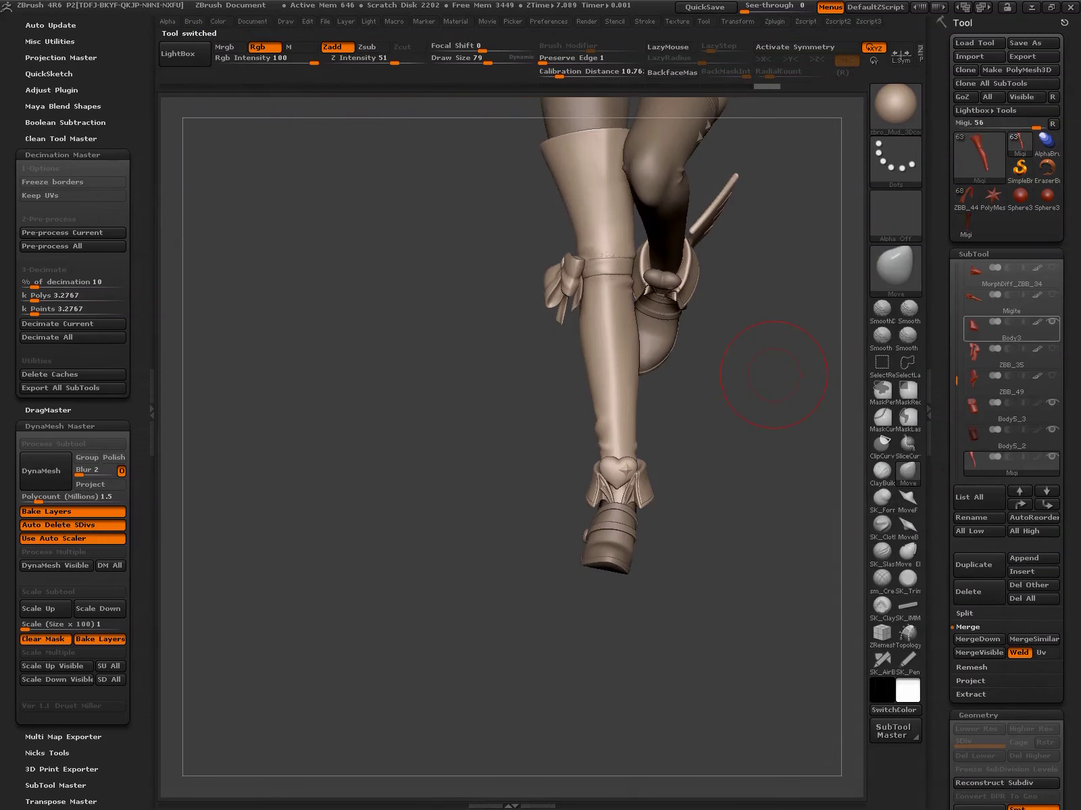
pyautogui.moveTo(774, 375); pyautogui.dragTo(762, 493)
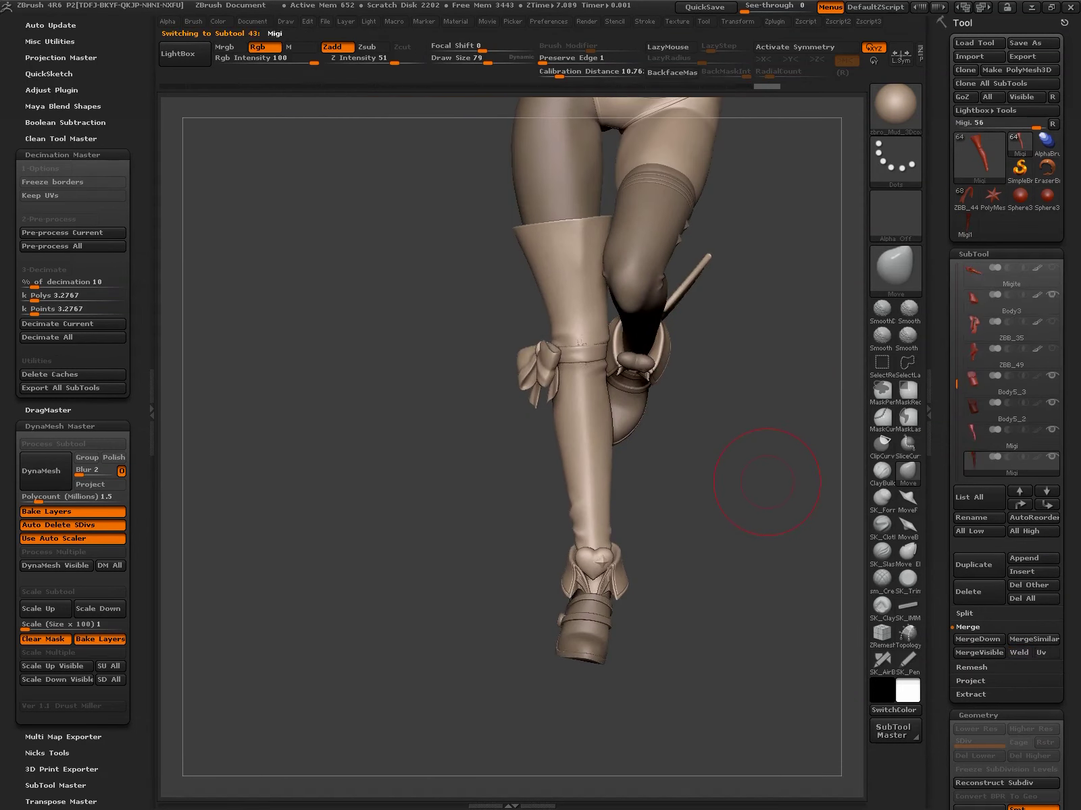
pyautogui.press('Down')
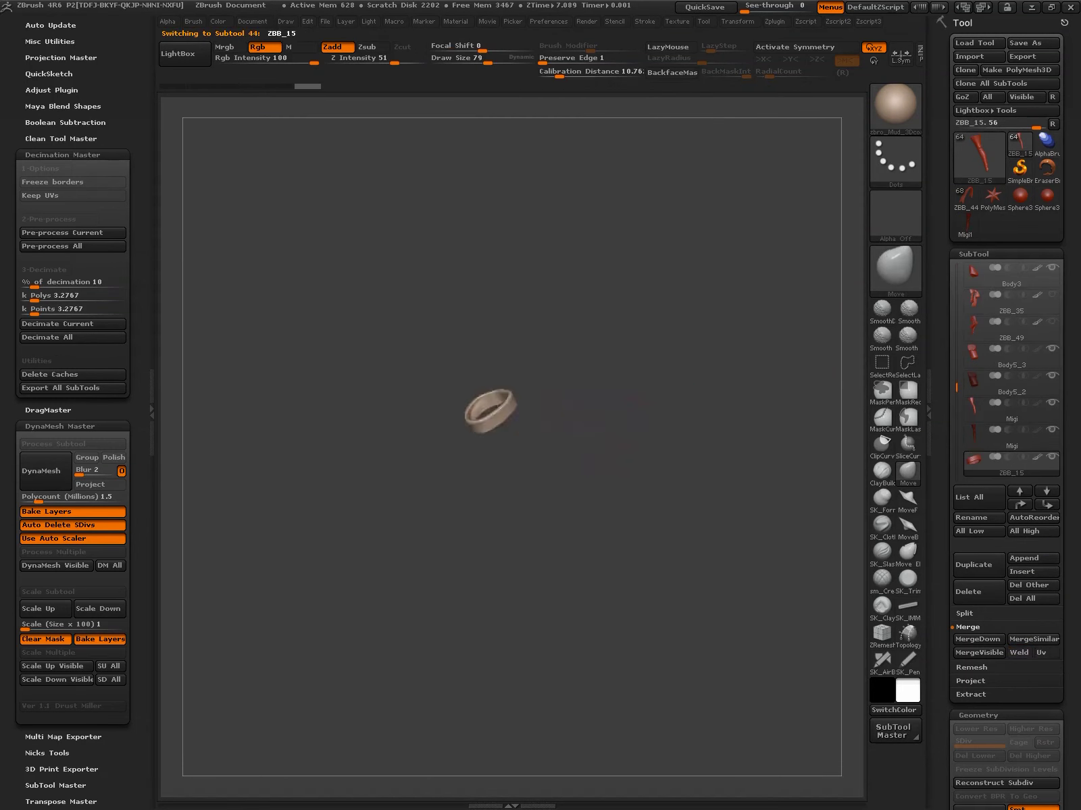
pyautogui.moveTo(605, 432); pyautogui.dragTo(735, 451)
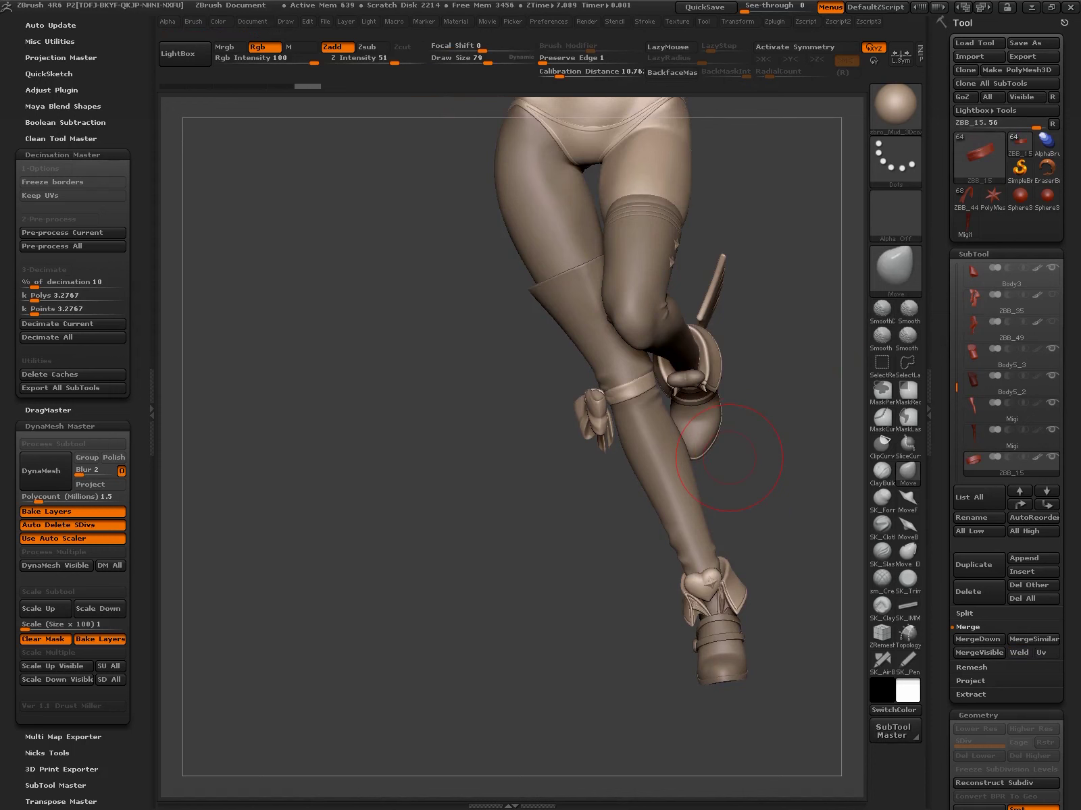
pyautogui.moveTo(730, 458); pyautogui.dragTo(762, 523)
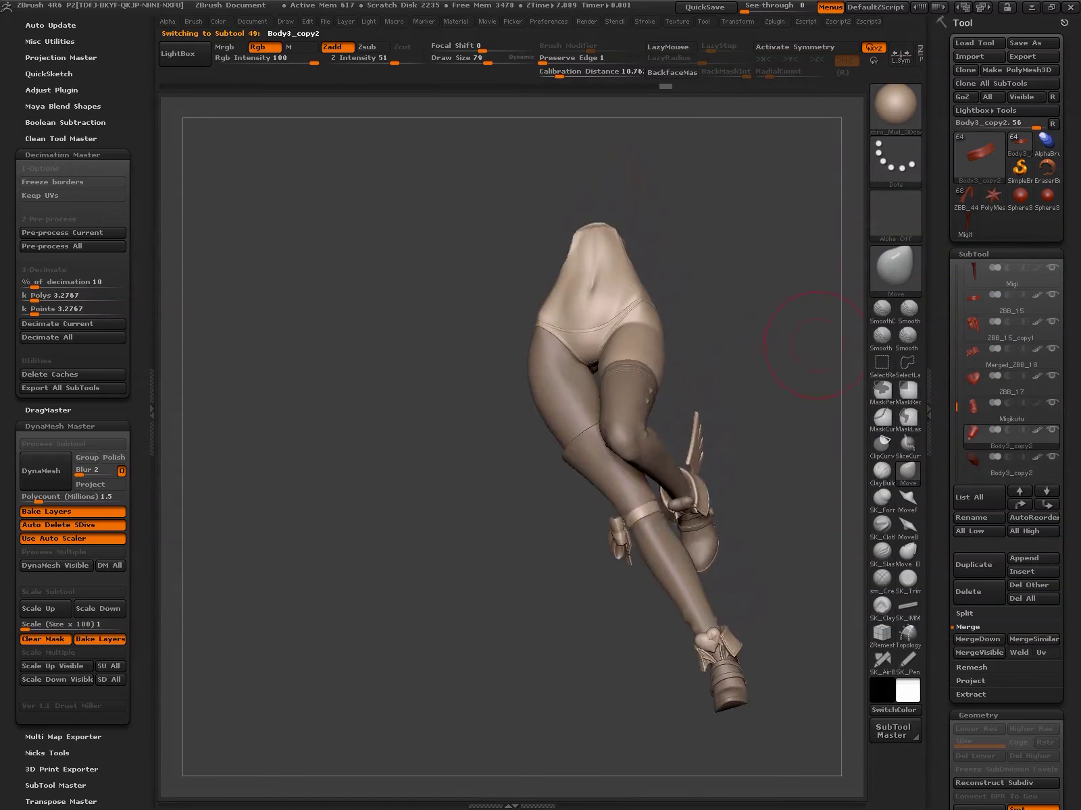
# Save the figure over split25.ztl
pyautogui.click(1032, 43)
pyautogui.press('Return')
pyautogui.press('y')
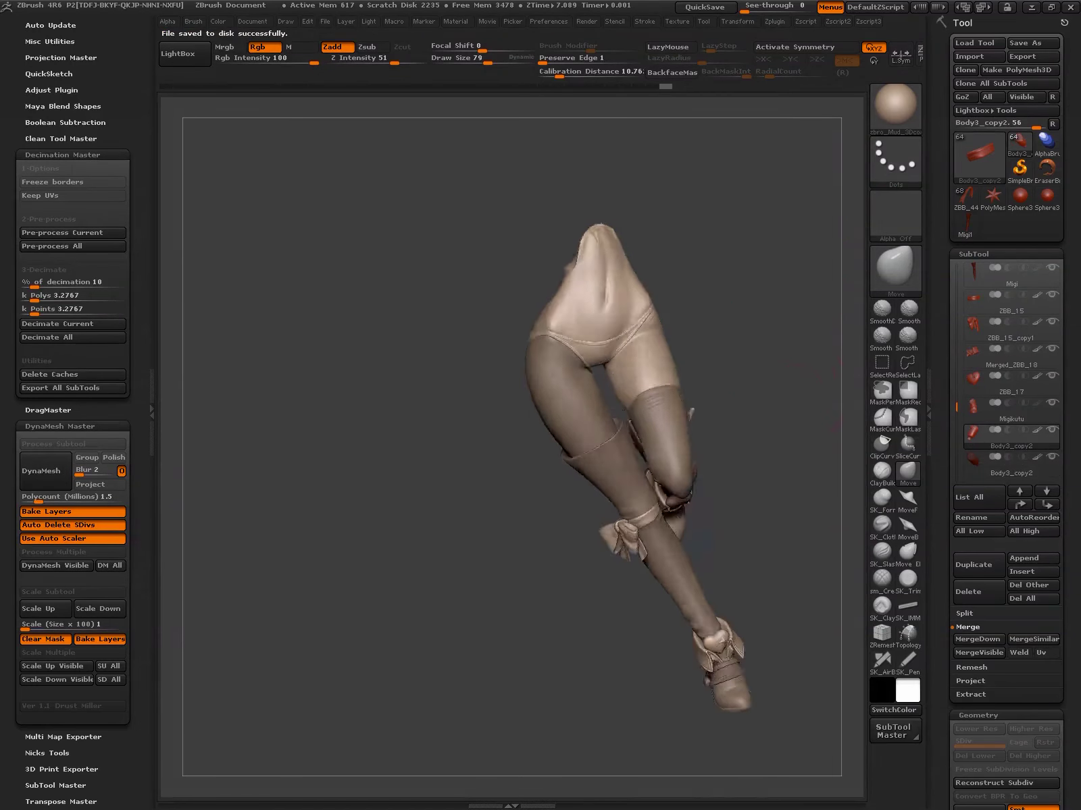
# Delete the Body3_copy2, Body5_3 and pipe-shaped subtools
pyautogui.hotkey('shift', 'f')
pyautogui.click(968, 592)
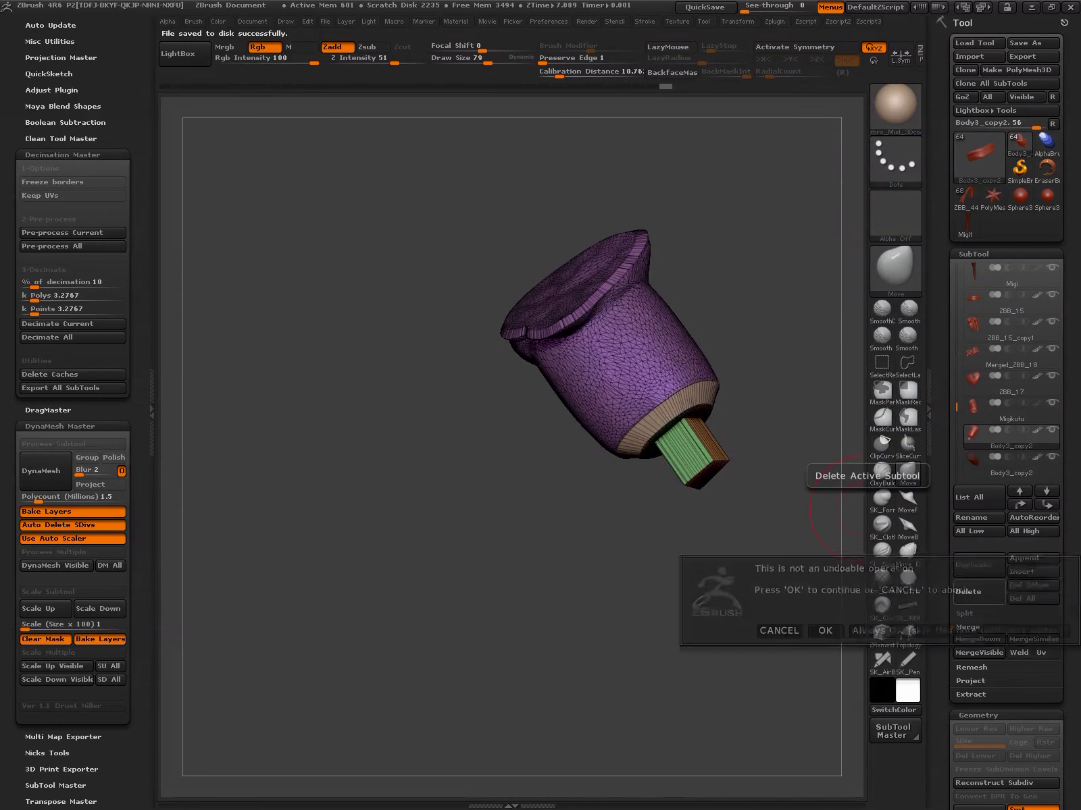
pyautogui.click(887, 632)
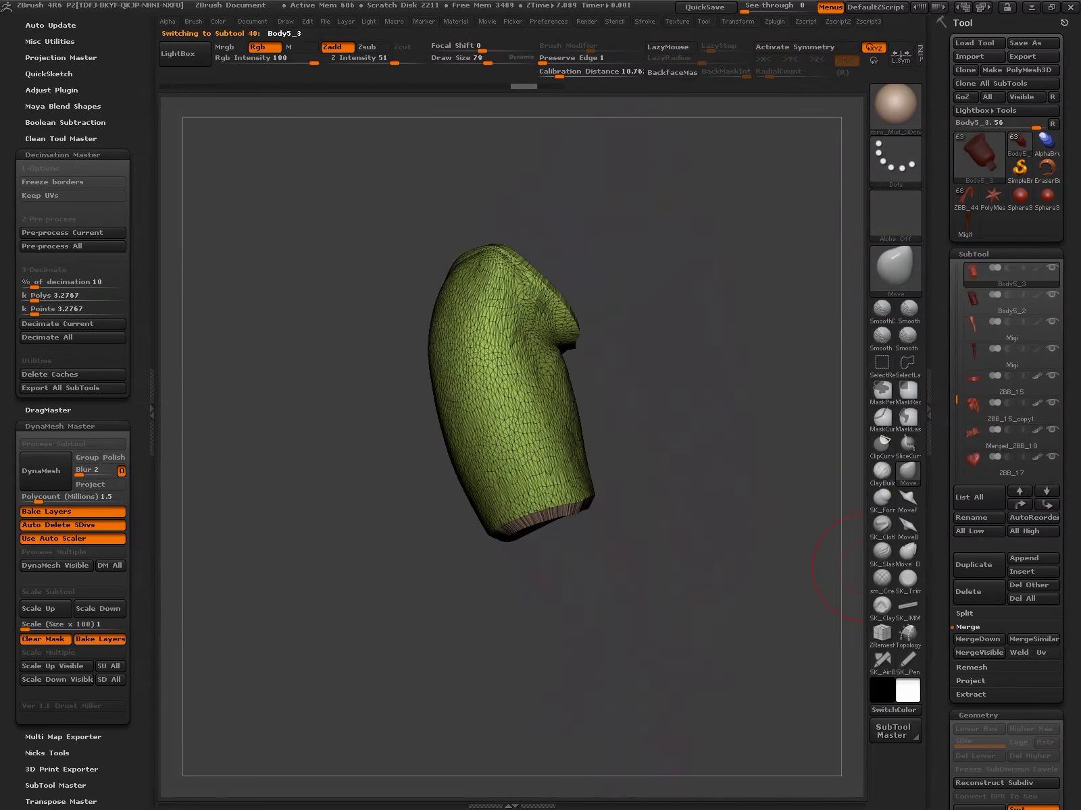
pyautogui.click(968, 592)
pyautogui.click(825, 621)
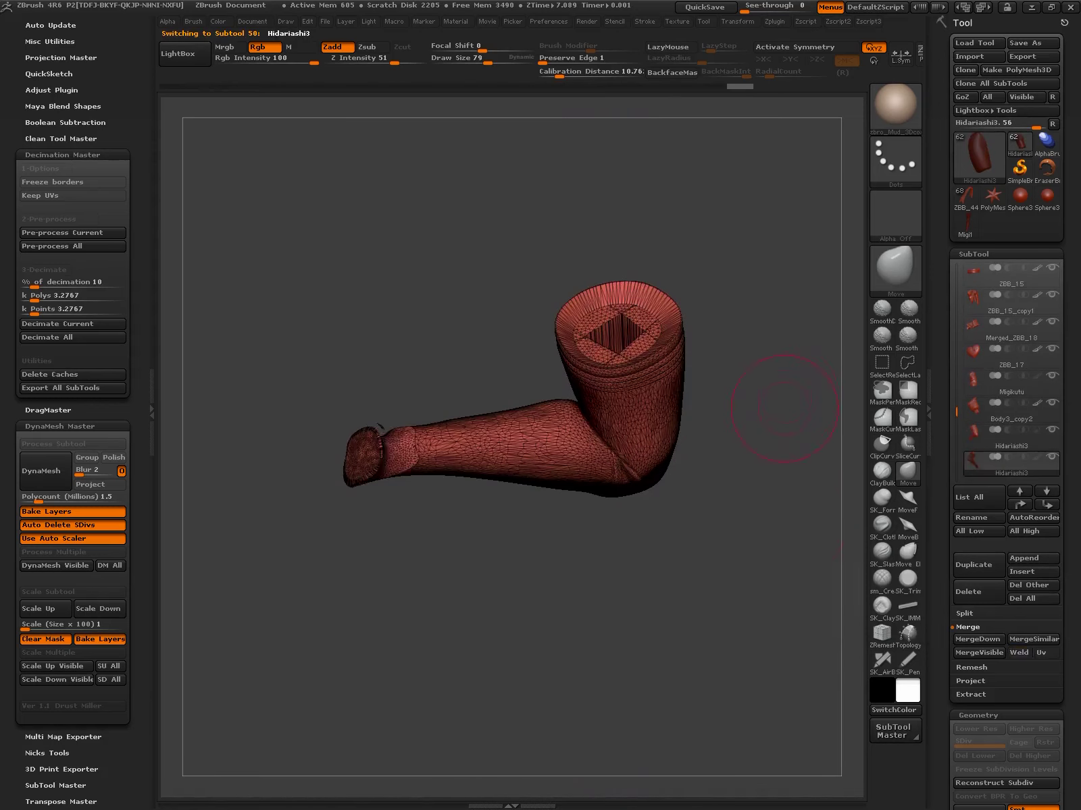
pyautogui.click(968, 591)
pyautogui.click(824, 624)
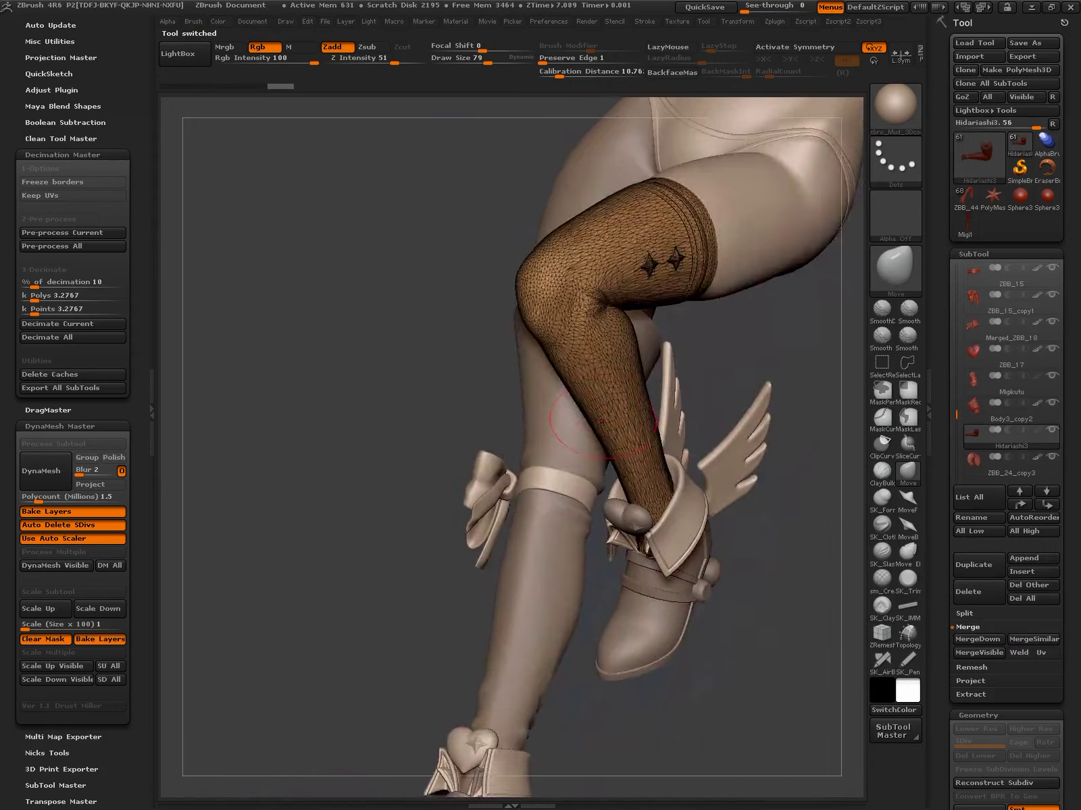
# Check the ZBB_24 copies and Hidariashi2 boot, then delete the ZBB_25 wing subtool
pyautogui.moveTo(687, 399); pyautogui.dragTo(786, 482)
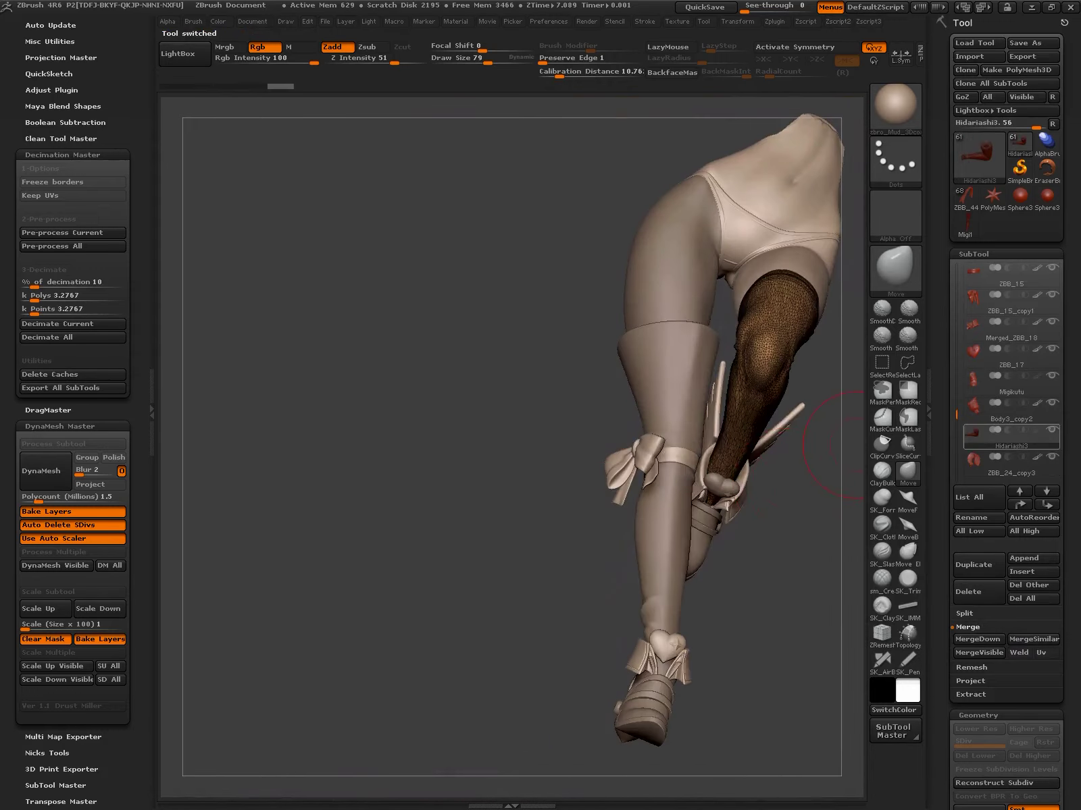
pyautogui.keyDown('alt'); pyautogui.click(830, 442); pyautogui.keyUp('alt')
pyautogui.keyDown('alt'); pyautogui.click(783, 510); pyautogui.keyUp('alt')
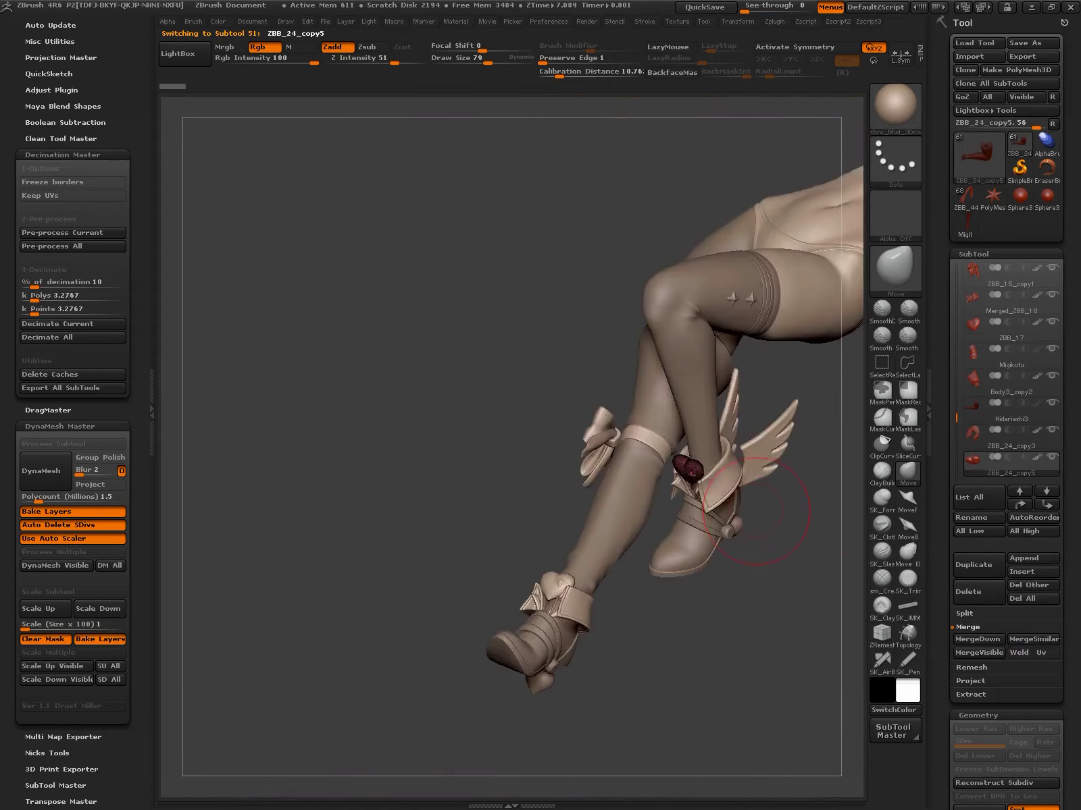
pyautogui.keyDown('alt'); pyautogui.click(692, 497); pyautogui.keyUp('alt')
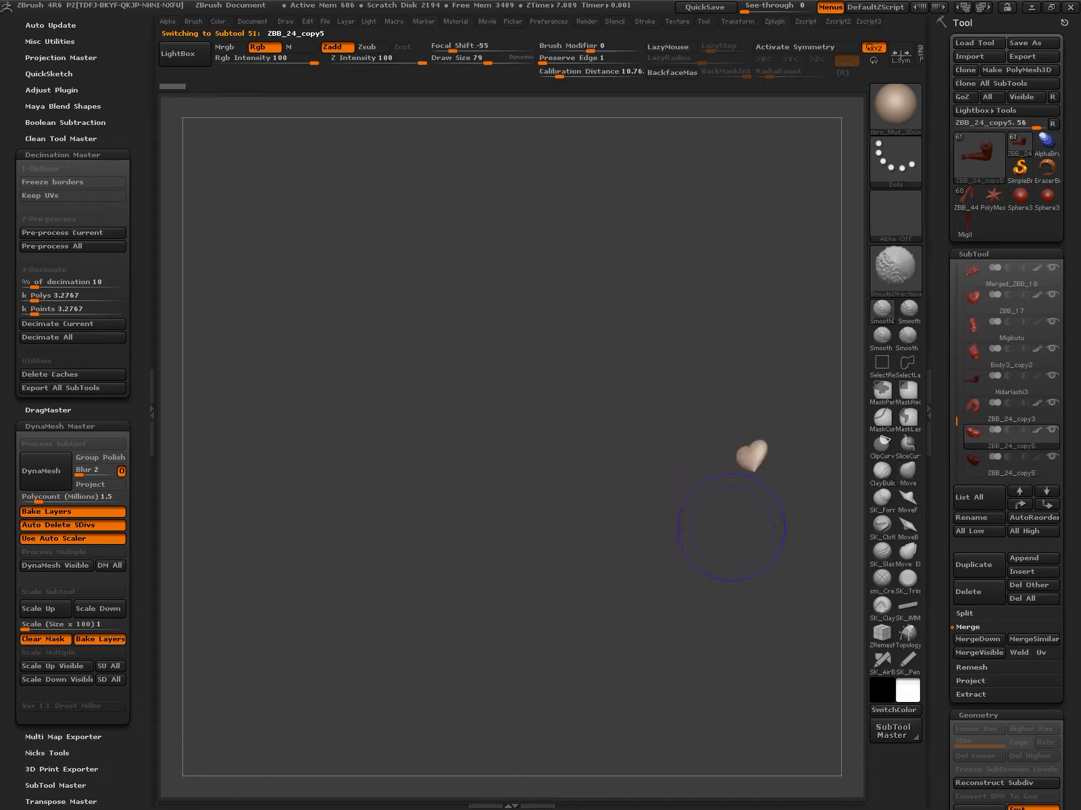
pyautogui.keyDown('alt'); pyautogui.click(725, 464); pyautogui.keyUp('alt')
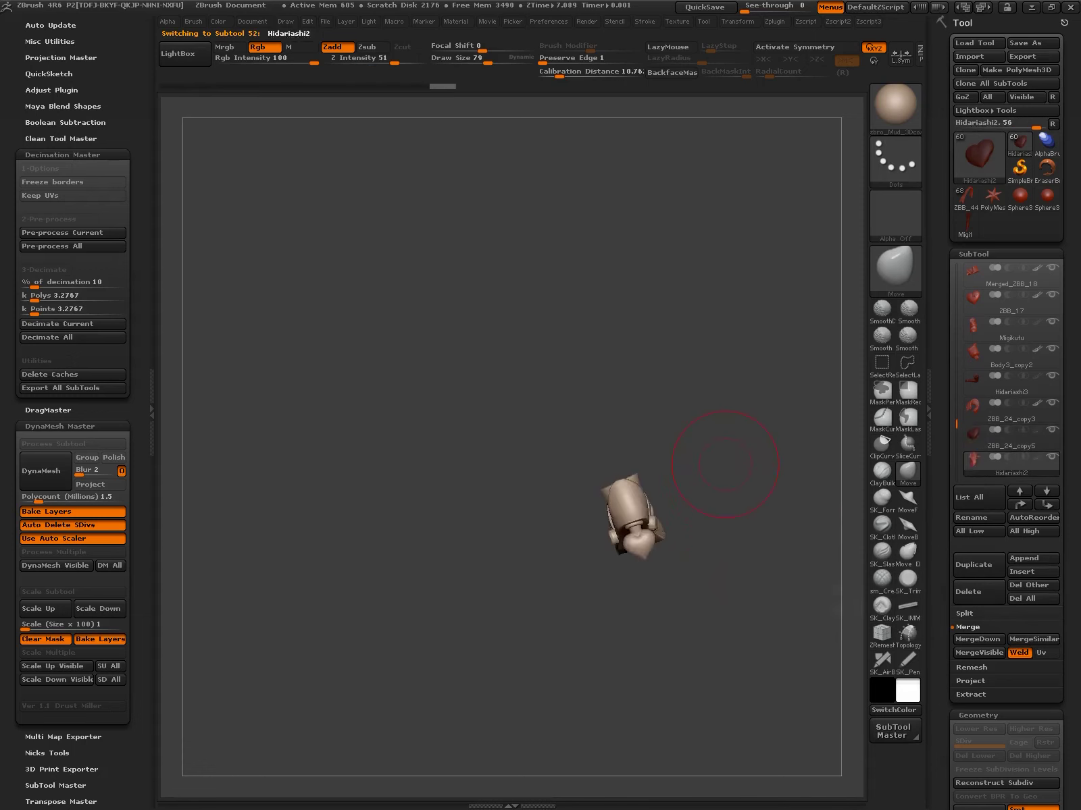
pyautogui.moveTo(726, 464); pyautogui.dragTo(853, 587)
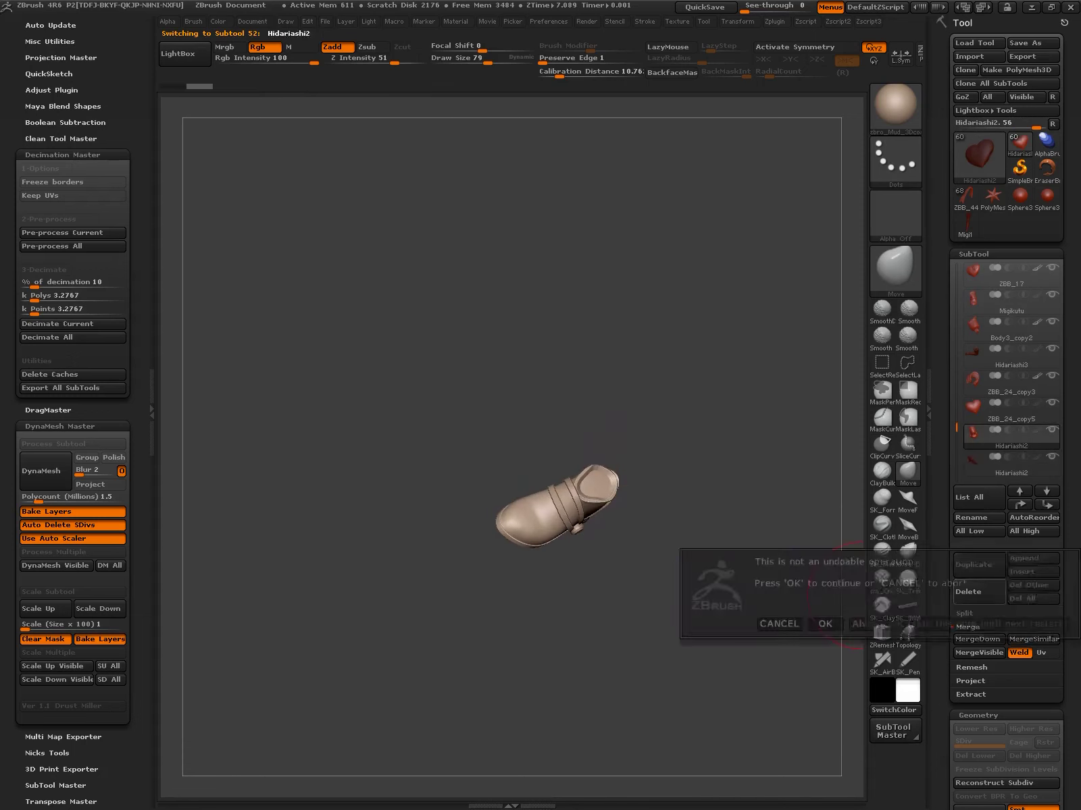
pyautogui.click(825, 623)
pyautogui.click(968, 592)
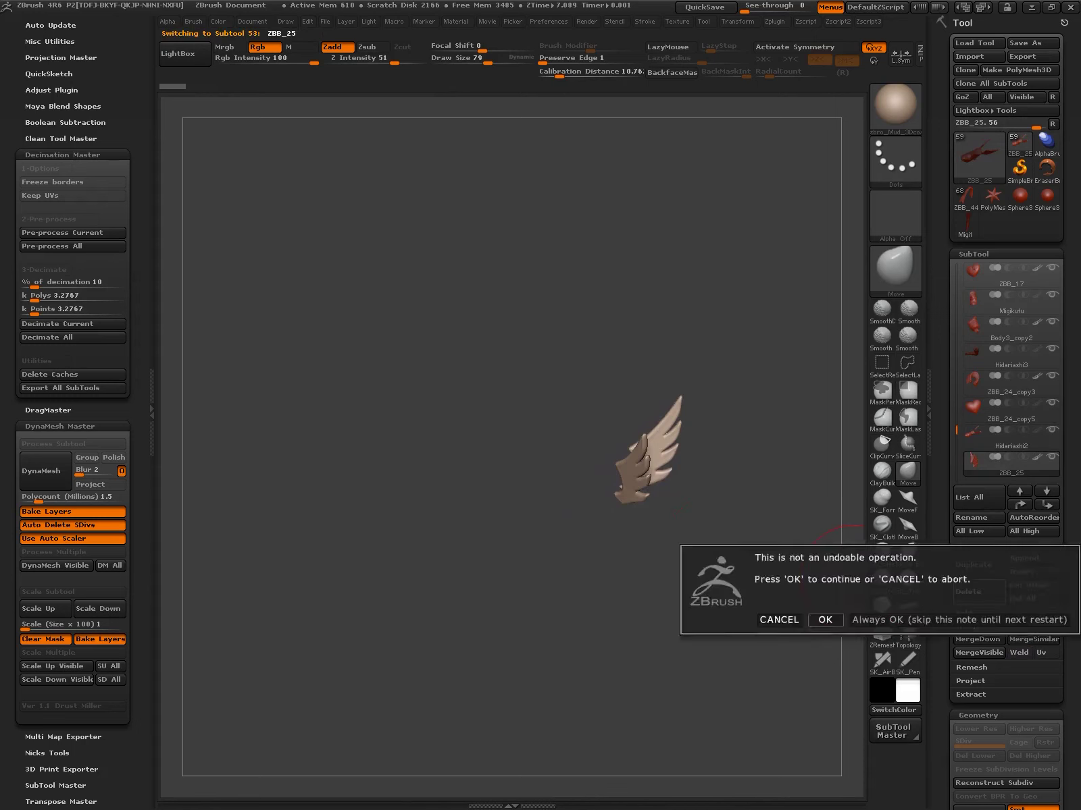
pyautogui.click(824, 618)
# Inspect and delete the Migi leg subtool, then select the ZBB_17 heart for Blender
pyautogui.press('Up')
pyautogui.press('Up')
pyautogui.press('Up')
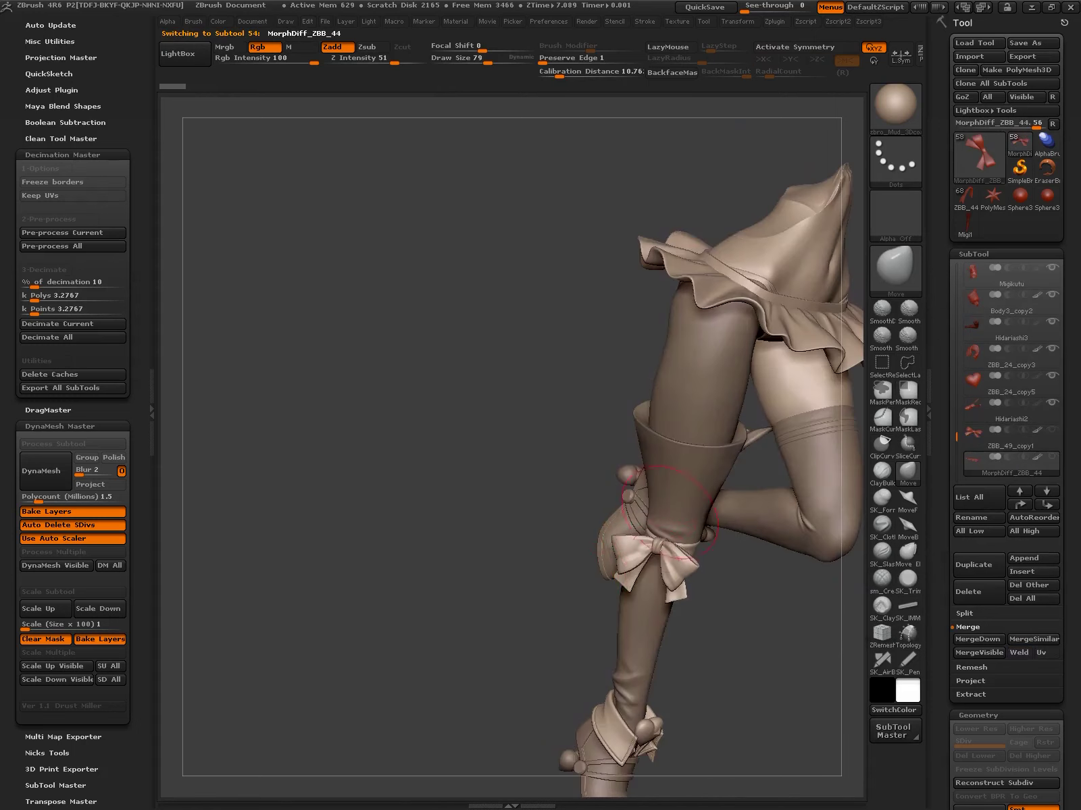
pyautogui.press('Up')
pyautogui.press('Up')
pyautogui.press('Up')
pyautogui.press('Up')
pyautogui.press('Up')
pyautogui.press('Up')
pyautogui.press('Up')
pyautogui.press('Up')
pyautogui.press('Up')
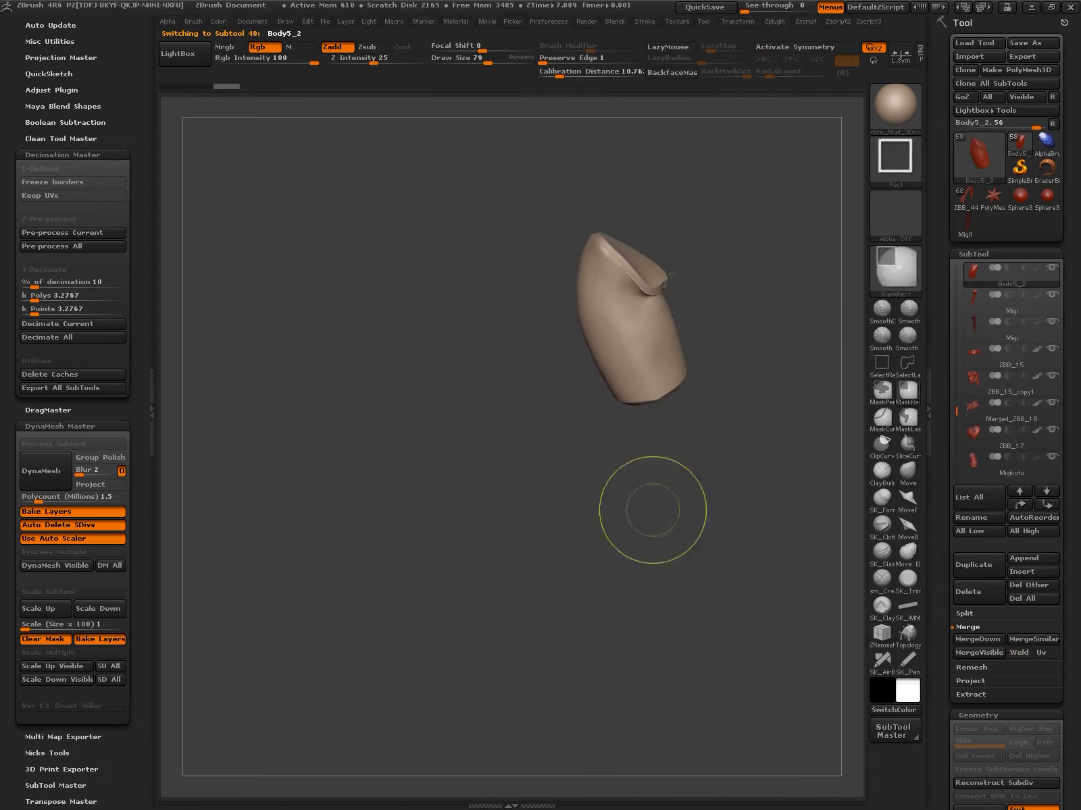
pyautogui.press('Down')
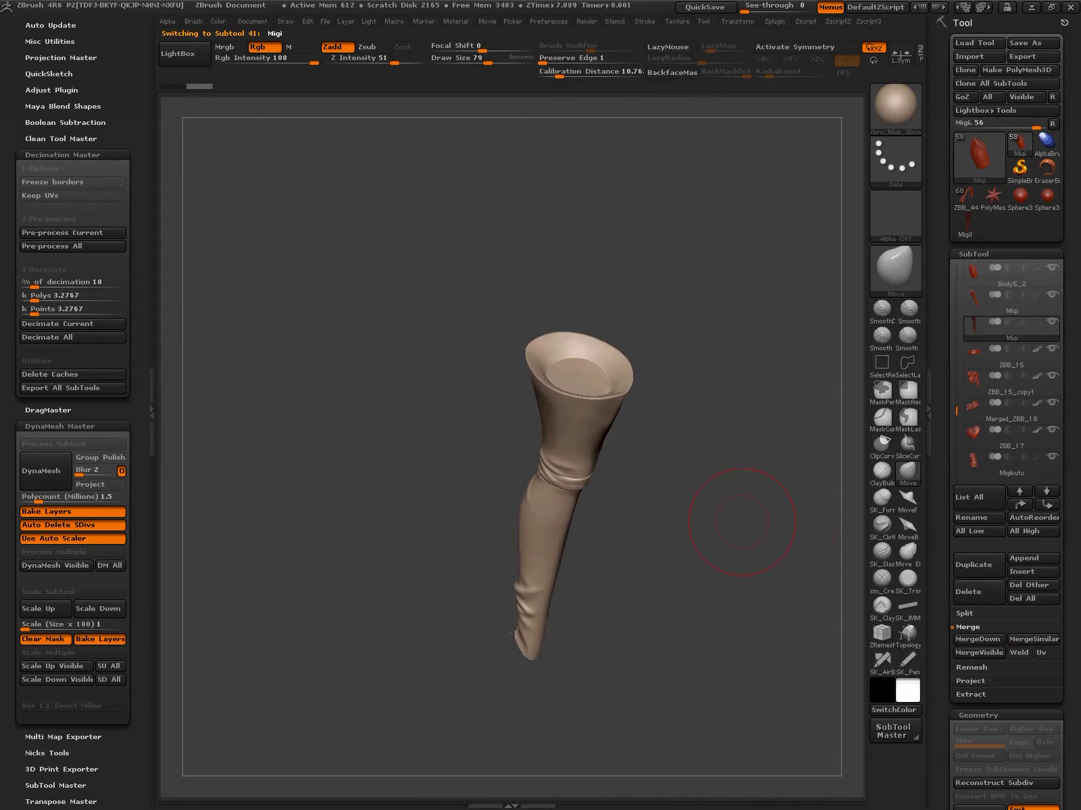
pyautogui.moveTo(741, 522)
pyautogui.mouseDown()
pyautogui.moveTo(682, 343)
pyautogui.moveTo(671, 507)
pyautogui.mouseUp()
pyautogui.hotkey('shift', 'f')
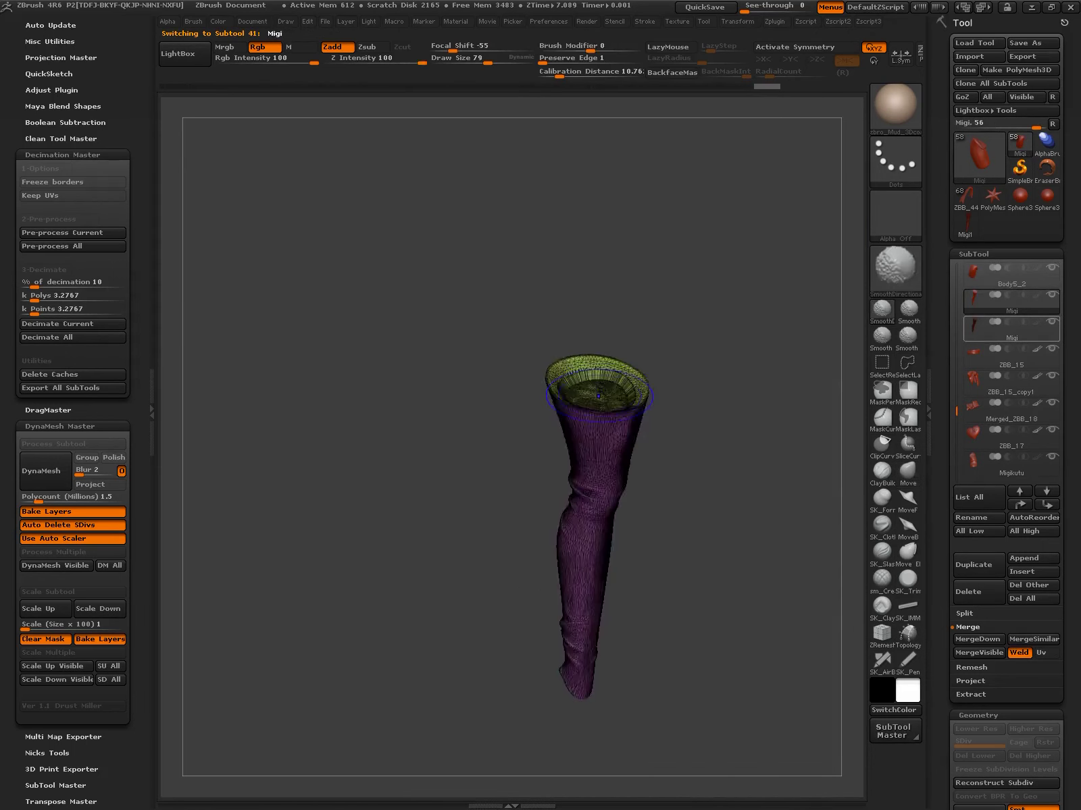
pyautogui.hotkey('shift', 'f')
pyautogui.click(825, 620)
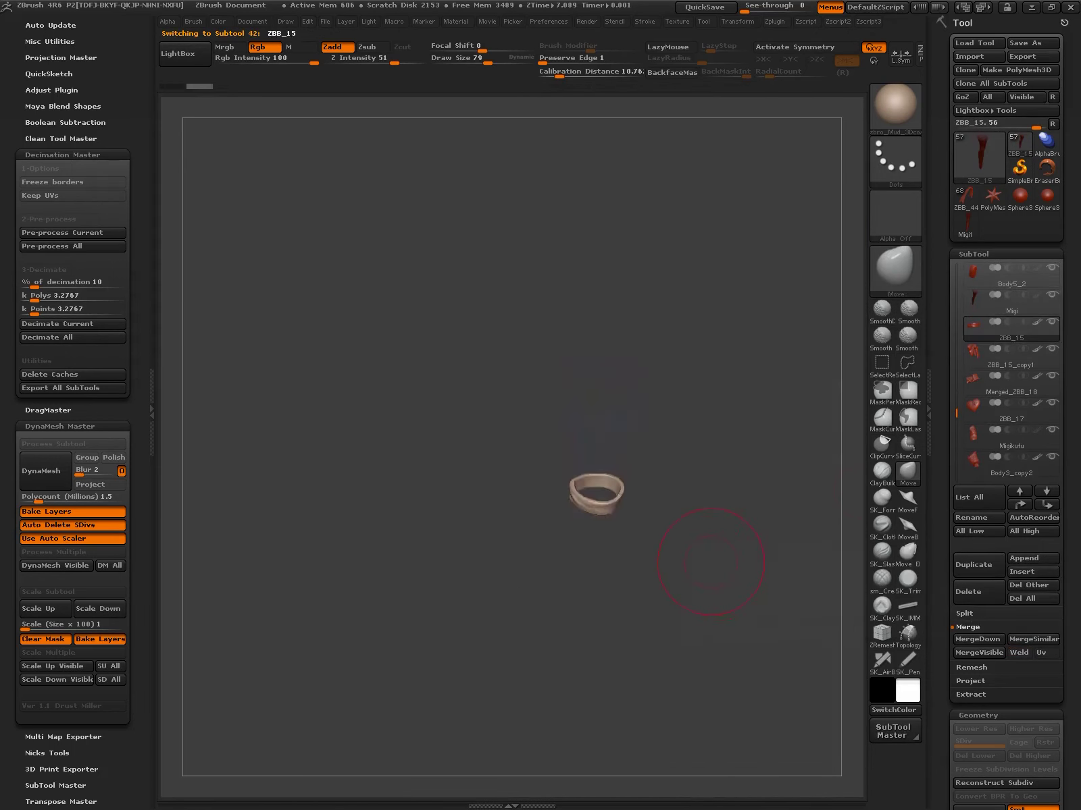
pyautogui.click(979, 592)
pyautogui.press('Escape')
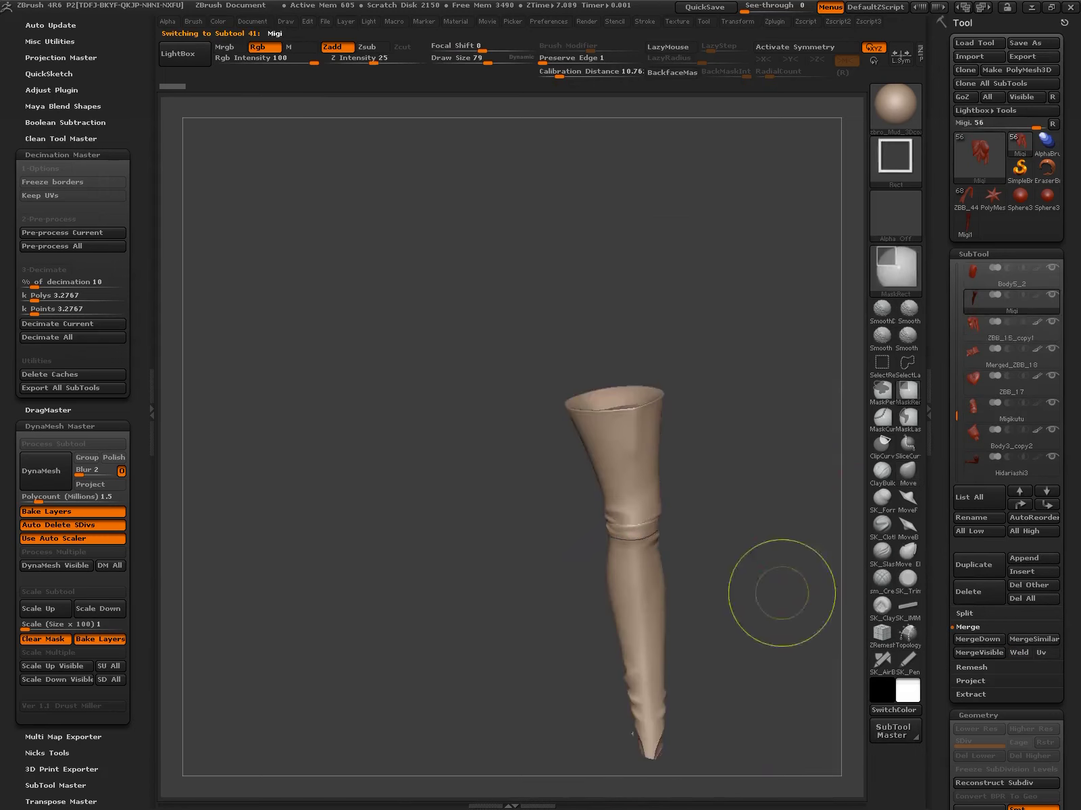
pyautogui.press('Down')
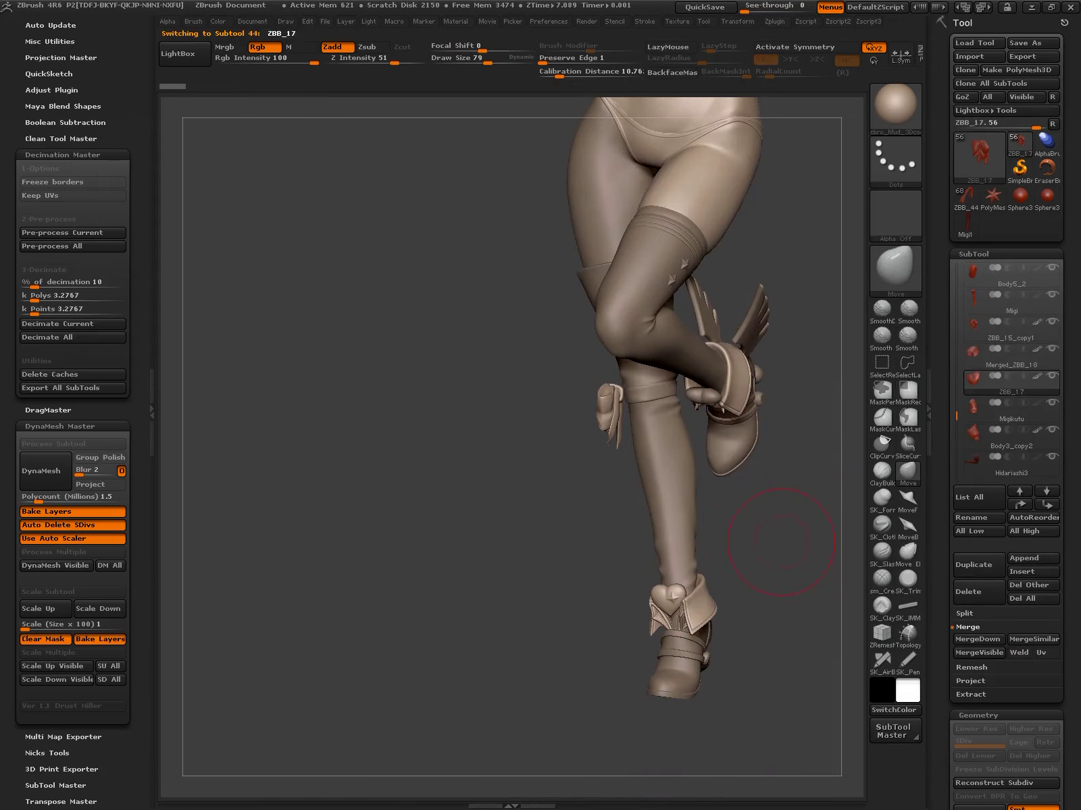
pyautogui.hotkey('alt', 'Tab')
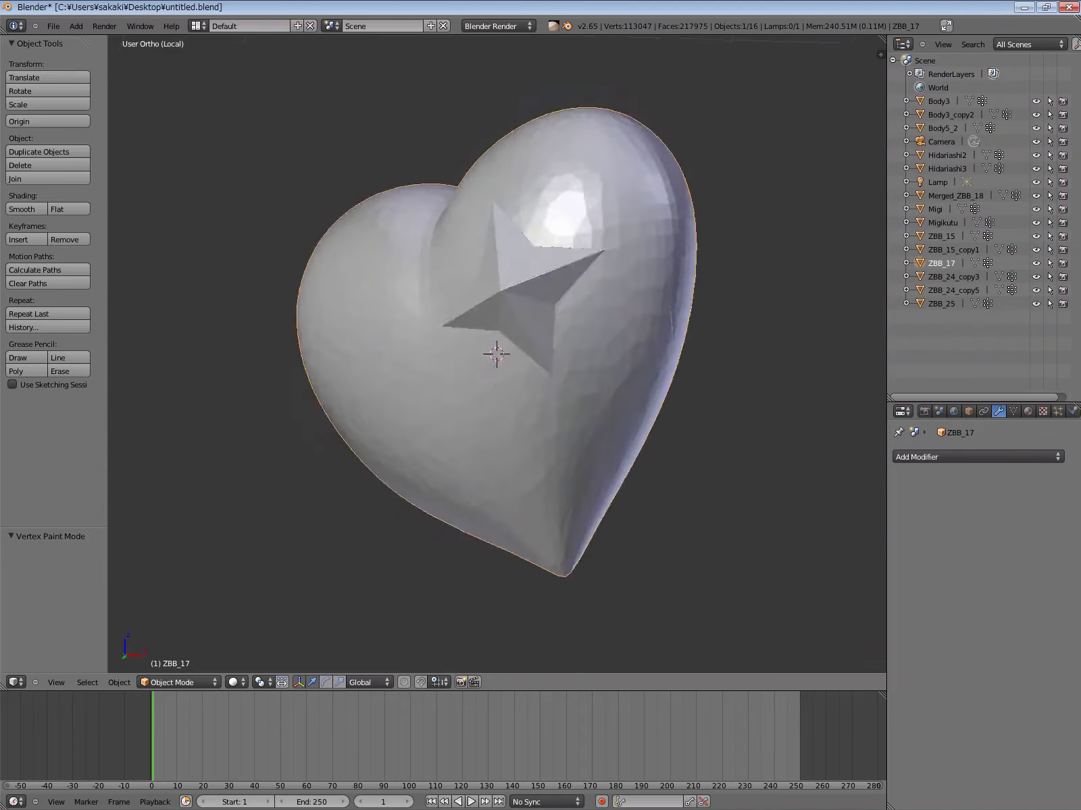
# Apply a Boolean on the ZBB_17 heart using Merged_ZBB_18 as the object
pyautogui.click(978, 457)
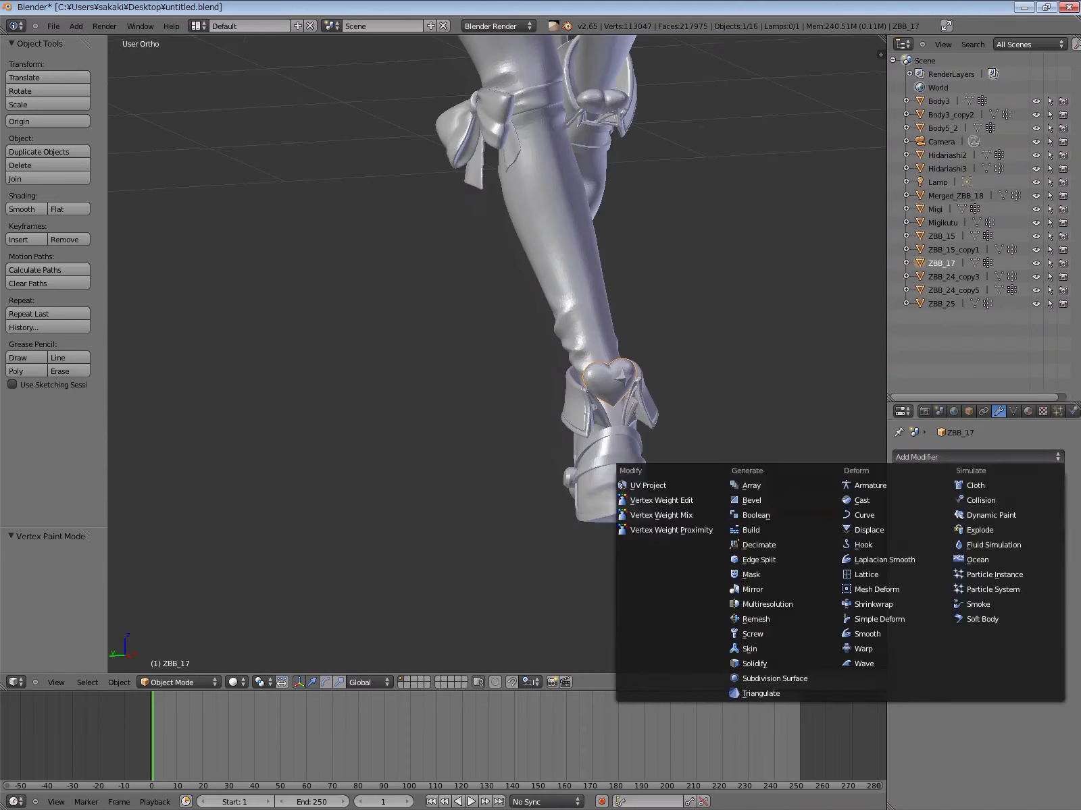
pyautogui.click(750, 510)
pyautogui.click(1019, 534)
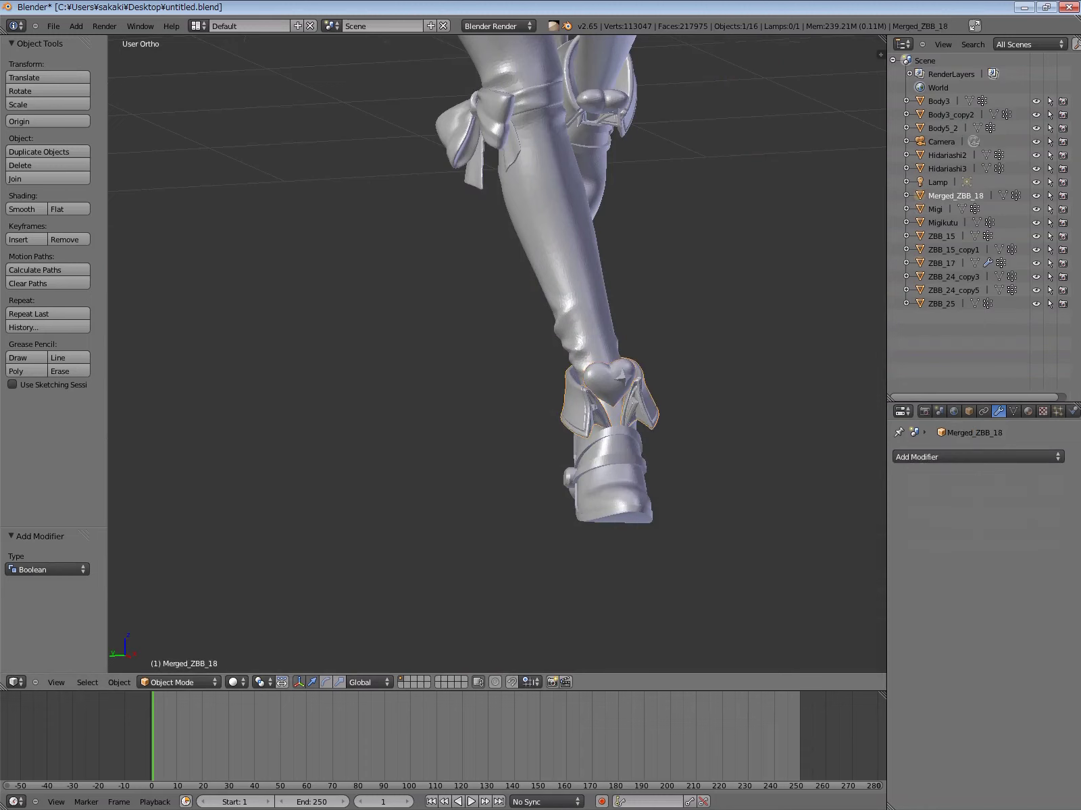
pyautogui.click(992, 623)
pyautogui.click(934, 501)
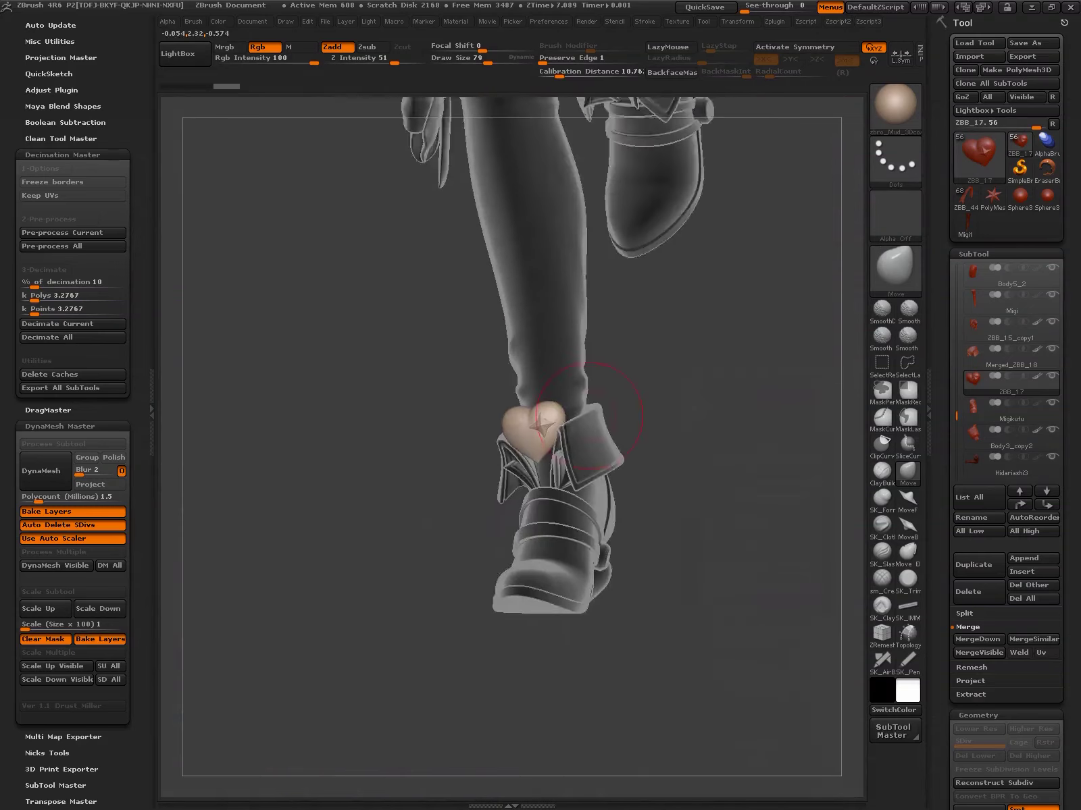
# Review the Migikutu, Hidariashi3, Hidariashi2 and Body5_2 subtools and view the whole figure
pyautogui.moveTo(758, 393); pyautogui.dragTo(797, 440)
pyautogui.keyDown('alt'); pyautogui.click(594, 473); pyautogui.keyUp('alt')
pyautogui.press('Down')
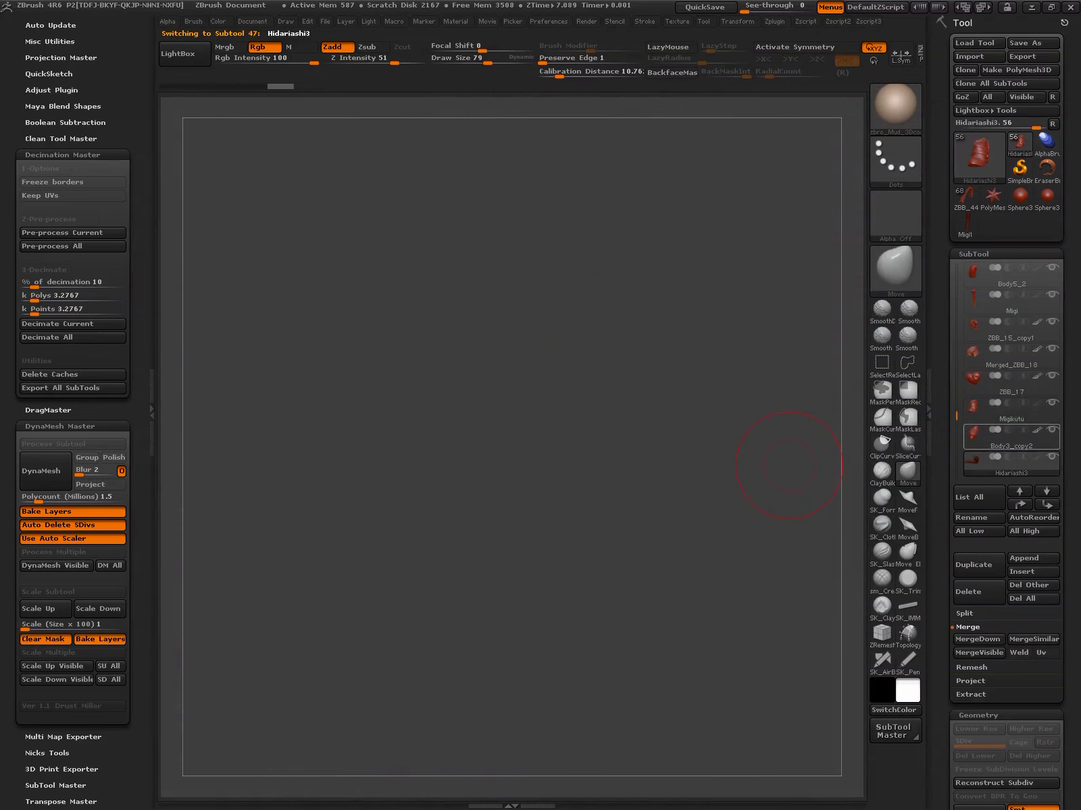
pyautogui.press('Down')
pyautogui.press('Down')
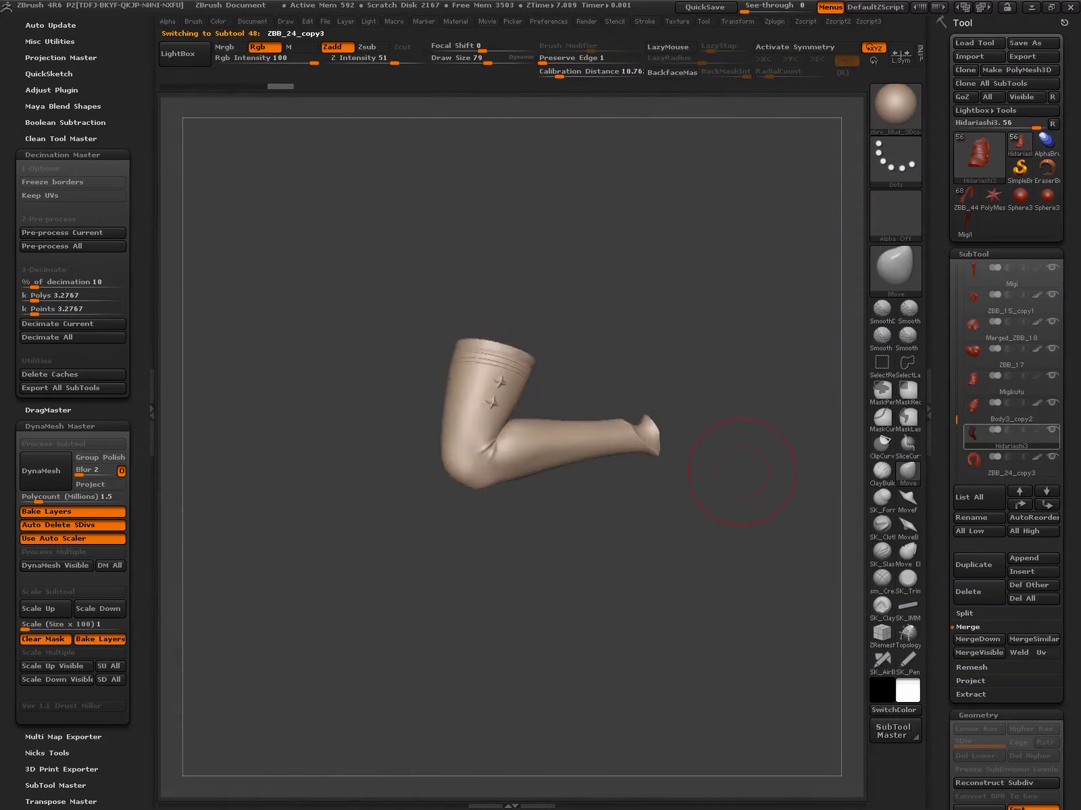
pyautogui.press('Down')
pyautogui.press('Down')
pyautogui.press('Up')
pyautogui.press('Up')
pyautogui.press('Up')
pyautogui.press('Up')
pyautogui.press('Up')
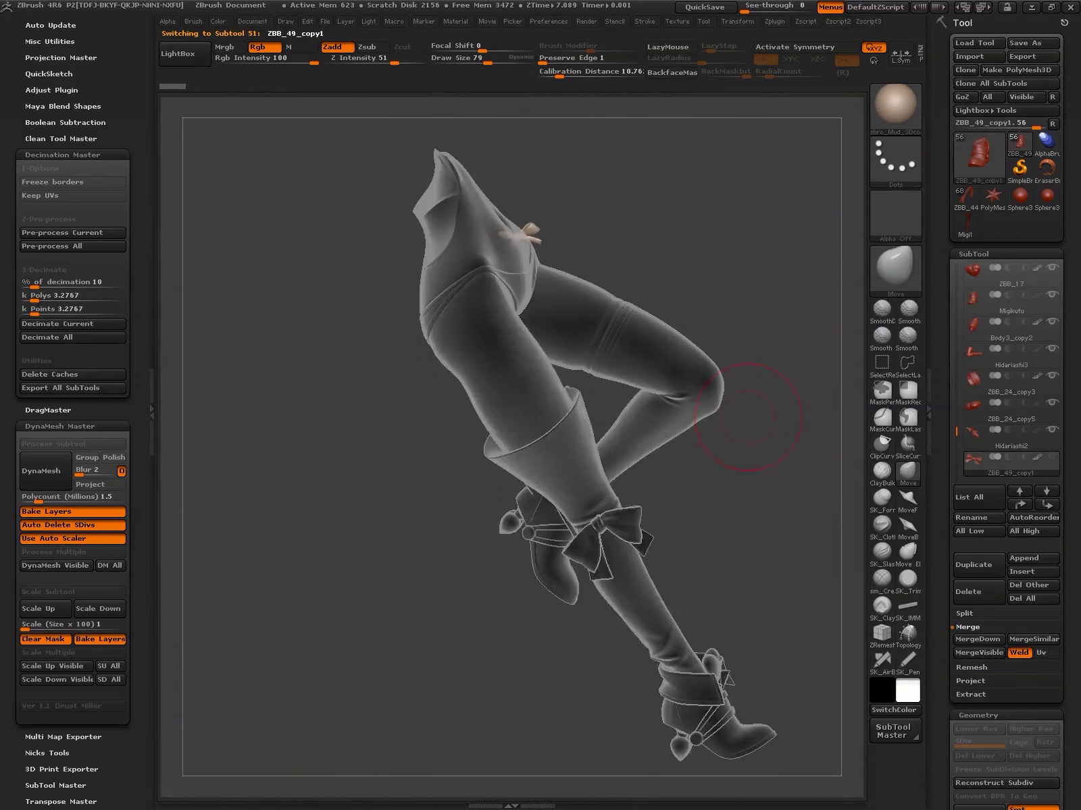
pyautogui.press('Up')
pyautogui.press('Up')
pyautogui.press('Up')
pyautogui.press('Up')
pyautogui.press('Up')
pyautogui.moveTo(716, 290); pyautogui.dragTo(746, 379)
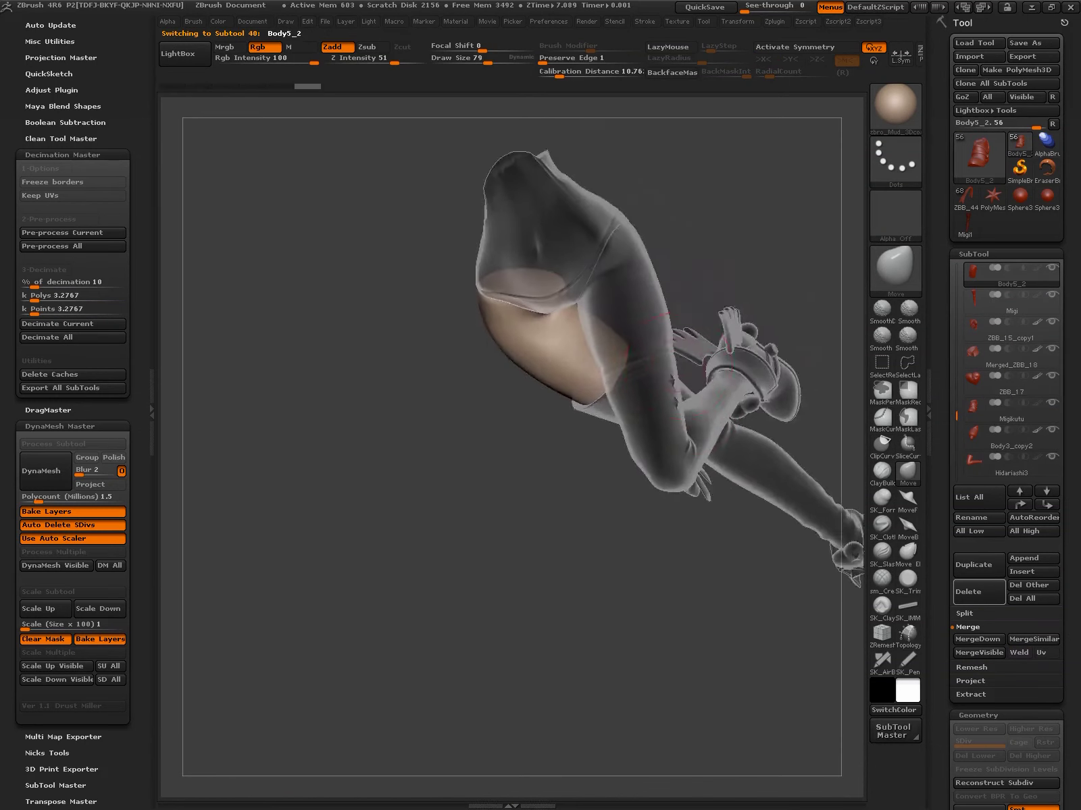
# Save the figure as split25.ztl and turn to a front view
pyautogui.click(1032, 42)
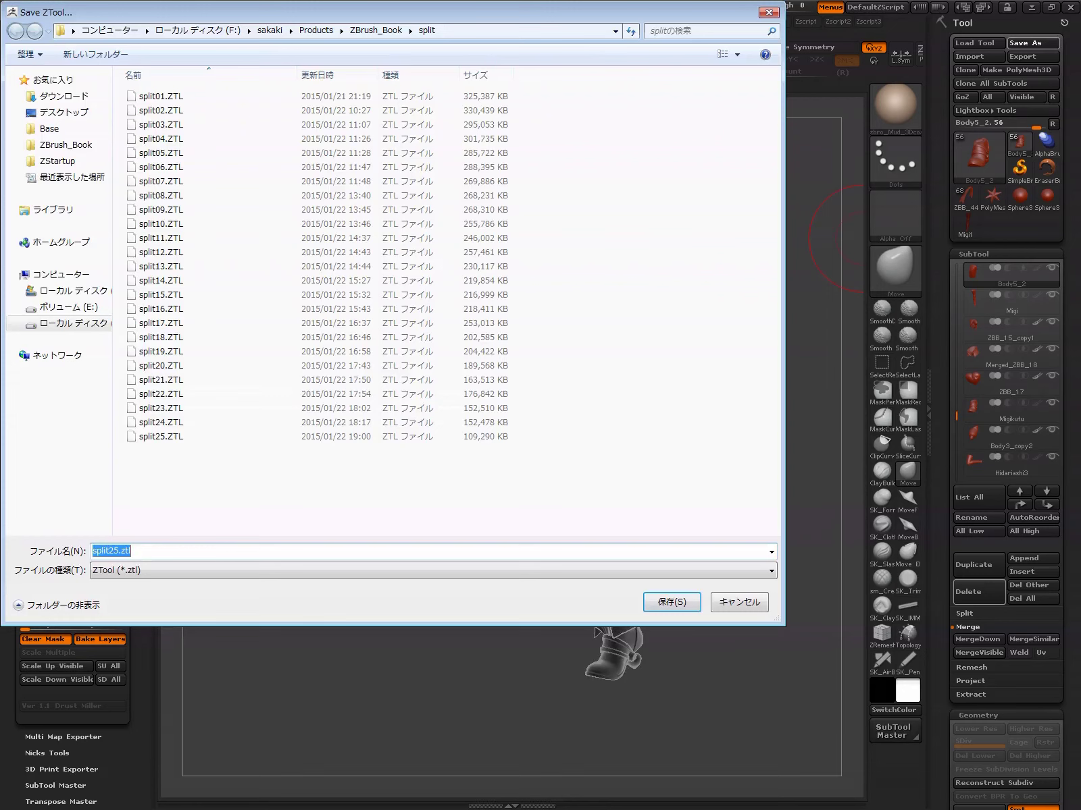
pyautogui.press('Return')
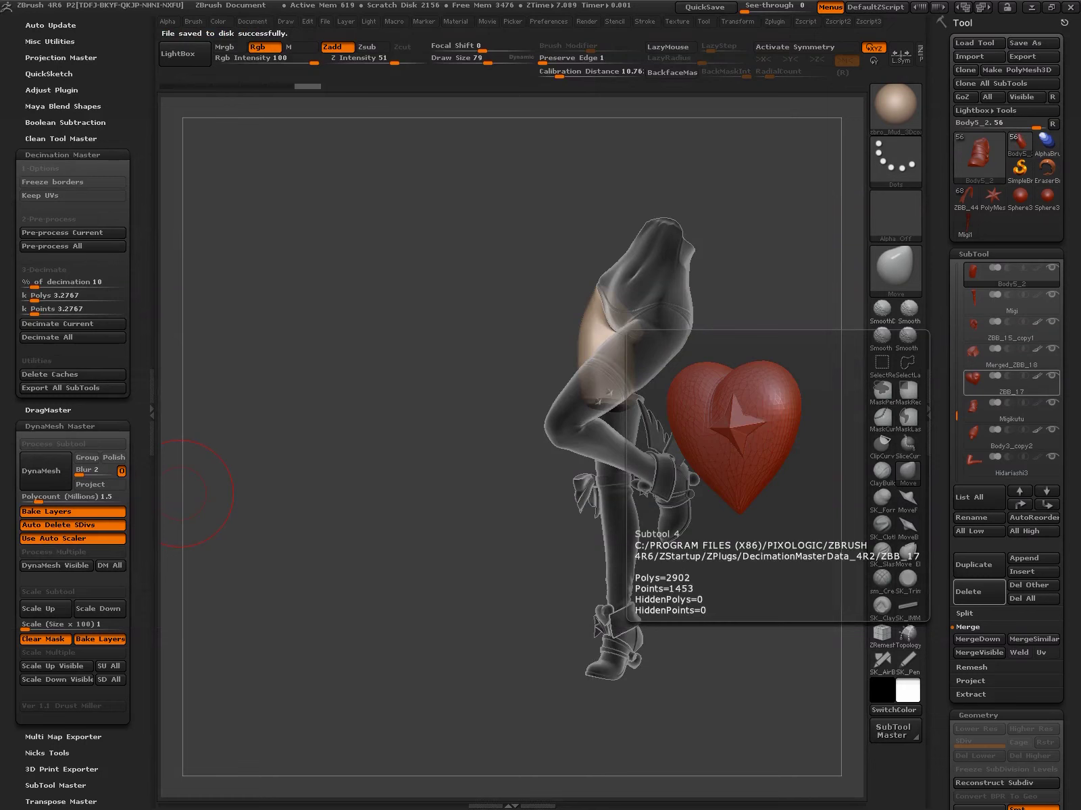
pyautogui.moveTo(807, 591)
pyautogui.mouseDown()
pyautogui.moveTo(858, 301)
pyautogui.moveTo(493, 257)
pyautogui.moveTo(517, 743)
pyautogui.moveTo(750, 552)
pyautogui.mouseUp()
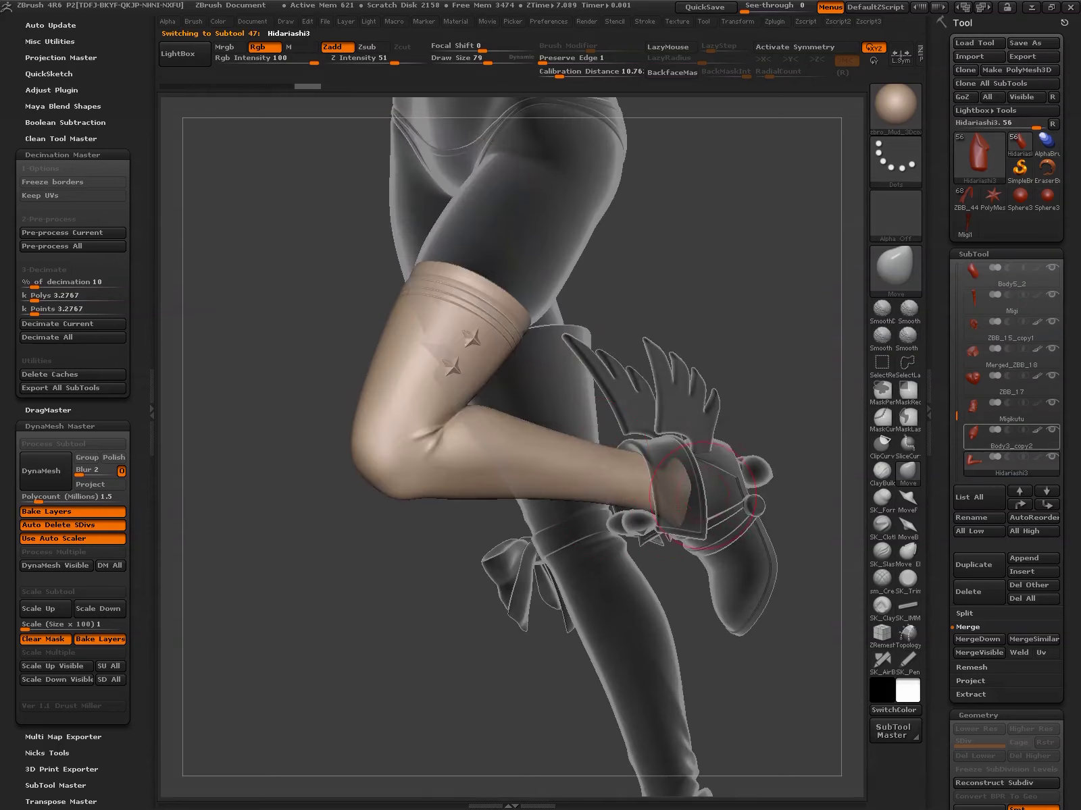
# Solo Hidariashi2, apply Groups By Normals, then hide all but the two oval slot pieces
pyautogui.keyDown('ctrl'); pyautogui.keyDown('shift'); pyautogui.click(739, 498); pyautogui.keyUp('shift'); pyautogui.keyUp('ctrl')
pyautogui.moveTo(739, 499); pyautogui.dragTo(724, 610)
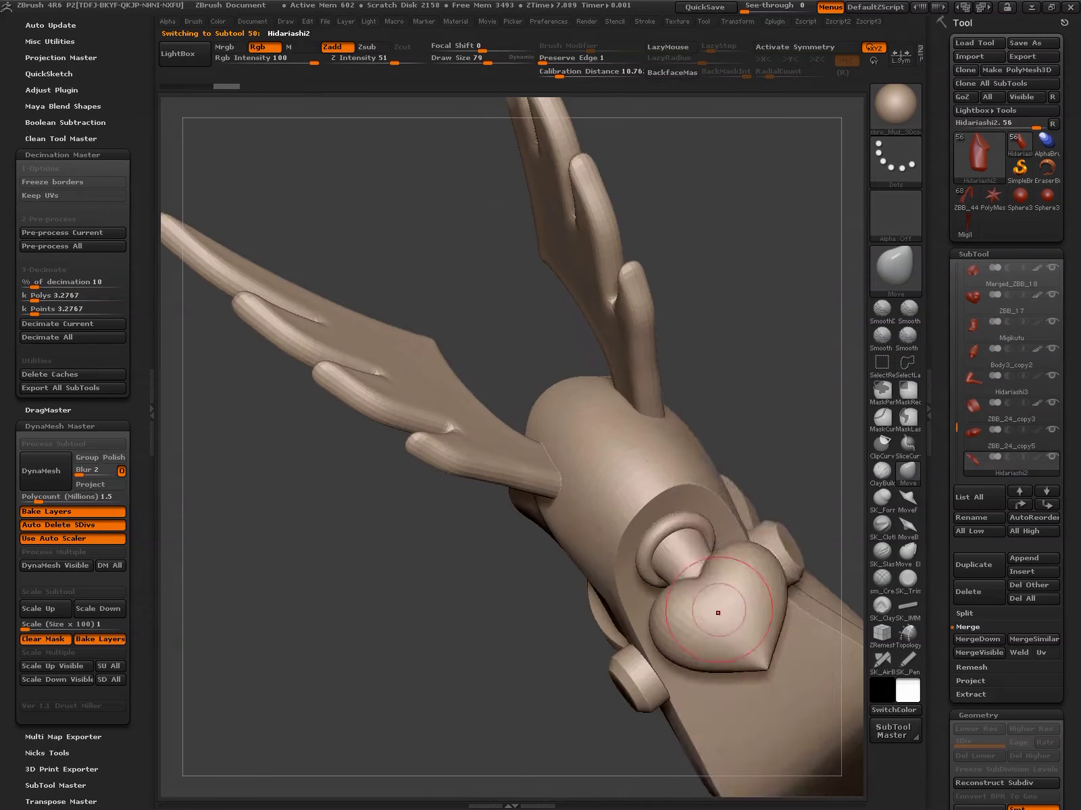
pyautogui.hotkey('shift', 'f')
pyautogui.keyDown('ctrl'); pyautogui.keyDown('shift'); pyautogui.click(723, 414); pyautogui.keyUp('shift'); pyautogui.keyUp('ctrl')
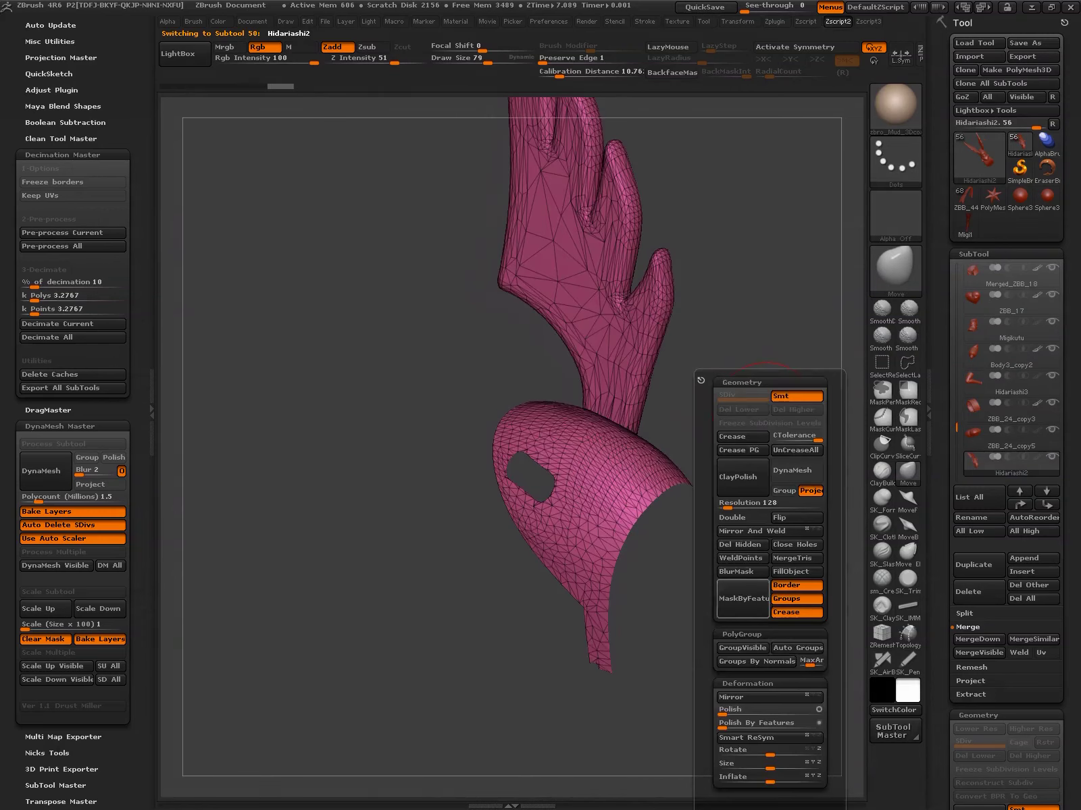
pyautogui.click(742, 661)
pyautogui.keyDown('ctrl'); pyautogui.keyDown('shift'); pyautogui.click(579, 362); pyautogui.keyUp('shift'); pyautogui.keyUp('ctrl')
pyautogui.moveTo(578, 361)
pyautogui.mouseDown()
pyautogui.moveTo(459, 422)
pyautogui.moveTo(584, 486)
pyautogui.moveTo(798, 699)
pyautogui.moveTo(796, 581)
pyautogui.moveTo(520, 513)
pyautogui.moveTo(479, 480)
pyautogui.mouseUp()
pyautogui.click(963, 613)
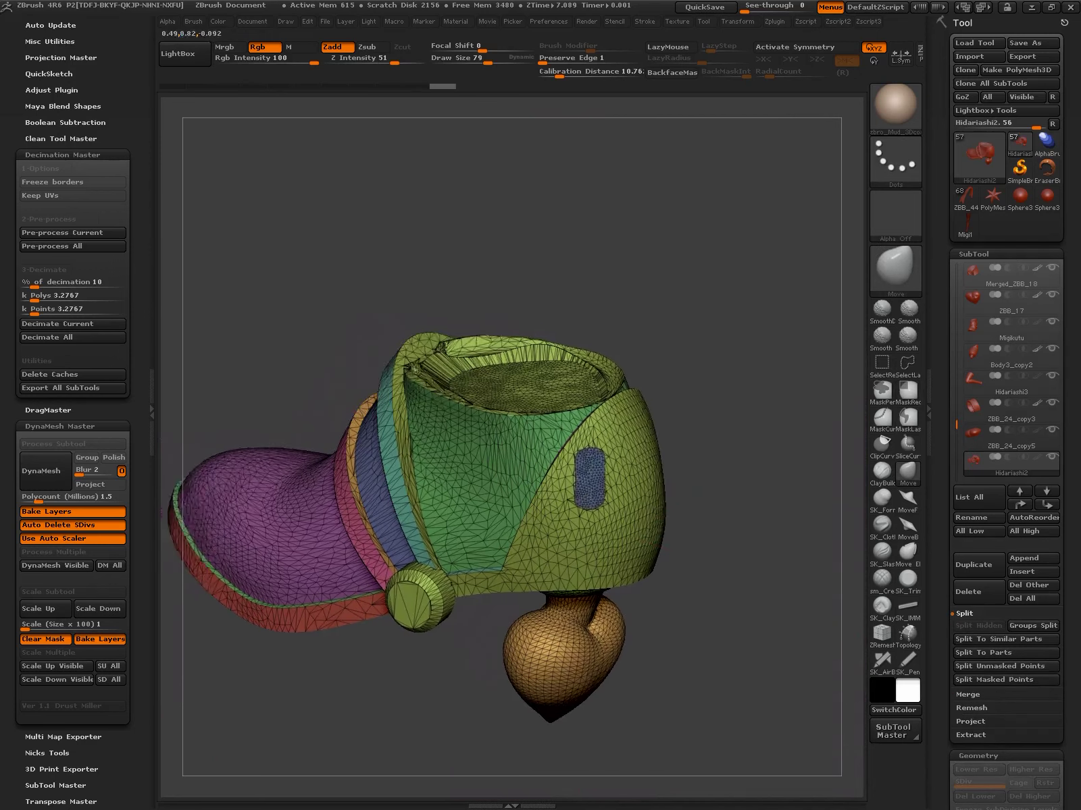
pyautogui.keyDown('ctrl'); pyautogui.keyDown('shift'); pyautogui.moveTo(513, 473); pyautogui.dragTo(628, 723); pyautogui.keyUp('shift'); pyautogui.keyUp('ctrl')
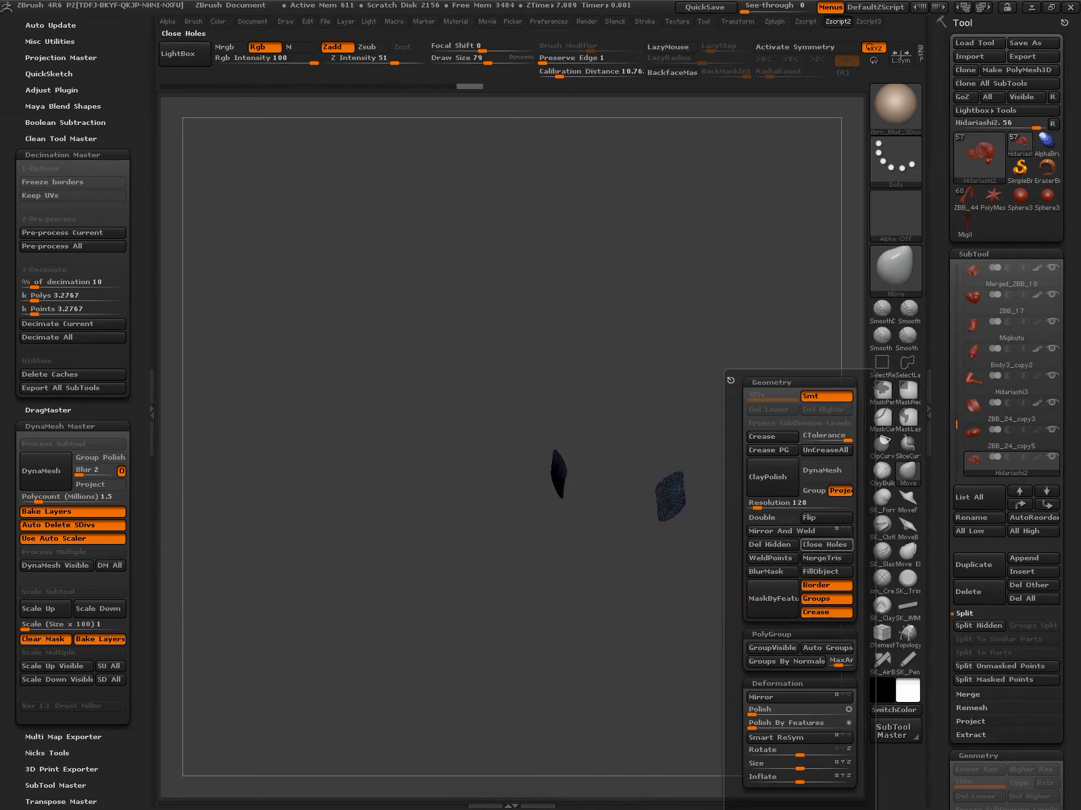
# Unhide the boot parts and set a transpose line across the cuff's slot patch
pyautogui.keyDown('ctrl'); pyautogui.keyDown('shift'); pyautogui.click(662, 520); pyautogui.keyUp('shift'); pyautogui.keyUp('ctrl')
pyautogui.keyDown('ctrl'); pyautogui.keyDown('shift'); pyautogui.click(622, 700); pyautogui.keyUp('shift'); pyautogui.keyUp('ctrl')
pyautogui.press('w')
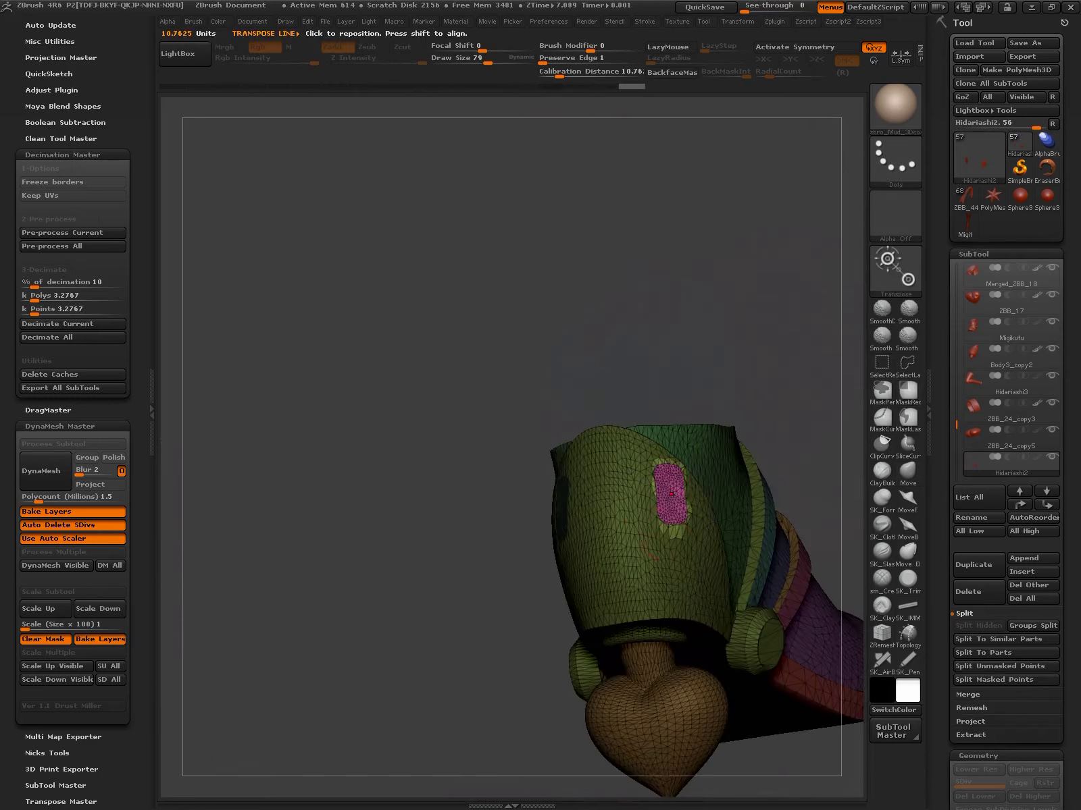
pyautogui.moveTo(672, 494); pyautogui.dragTo(714, 639)
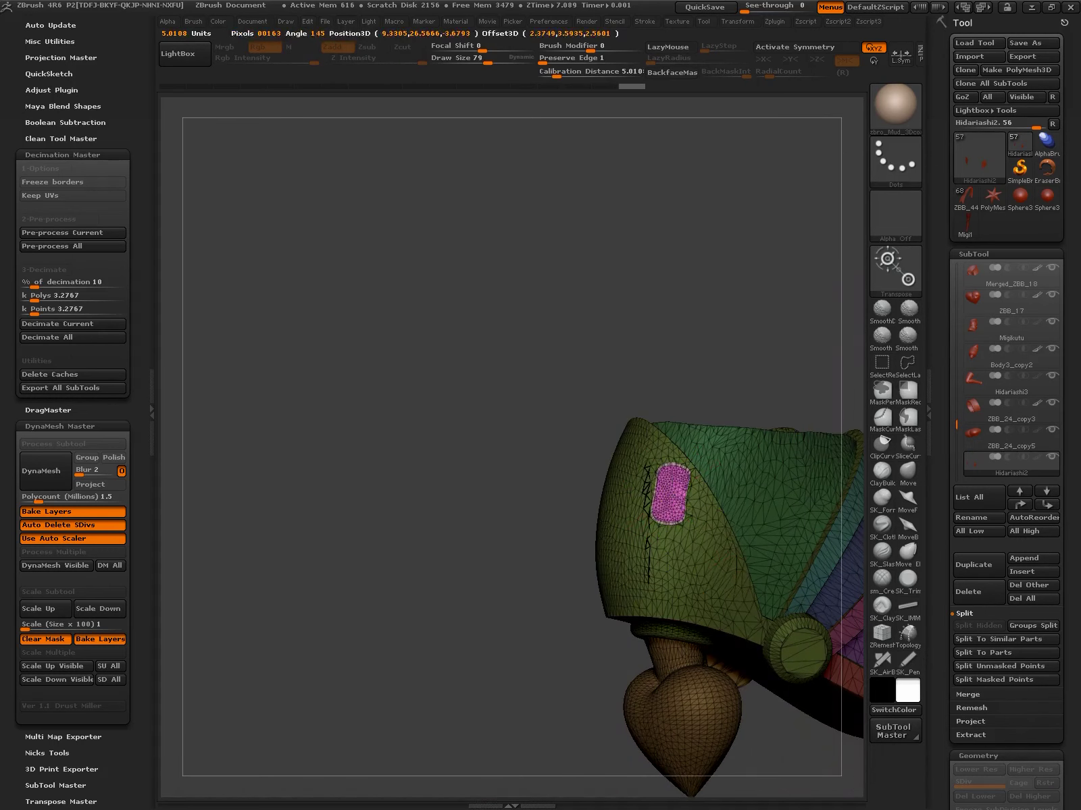
pyautogui.moveTo(656, 433)
pyautogui.mouseDown()
pyautogui.moveTo(748, 376)
pyautogui.moveTo(744, 351)
pyautogui.moveTo(767, 538)
pyautogui.mouseUp()
pyautogui.press('w')
pyautogui.hotkey('shift', 'f')
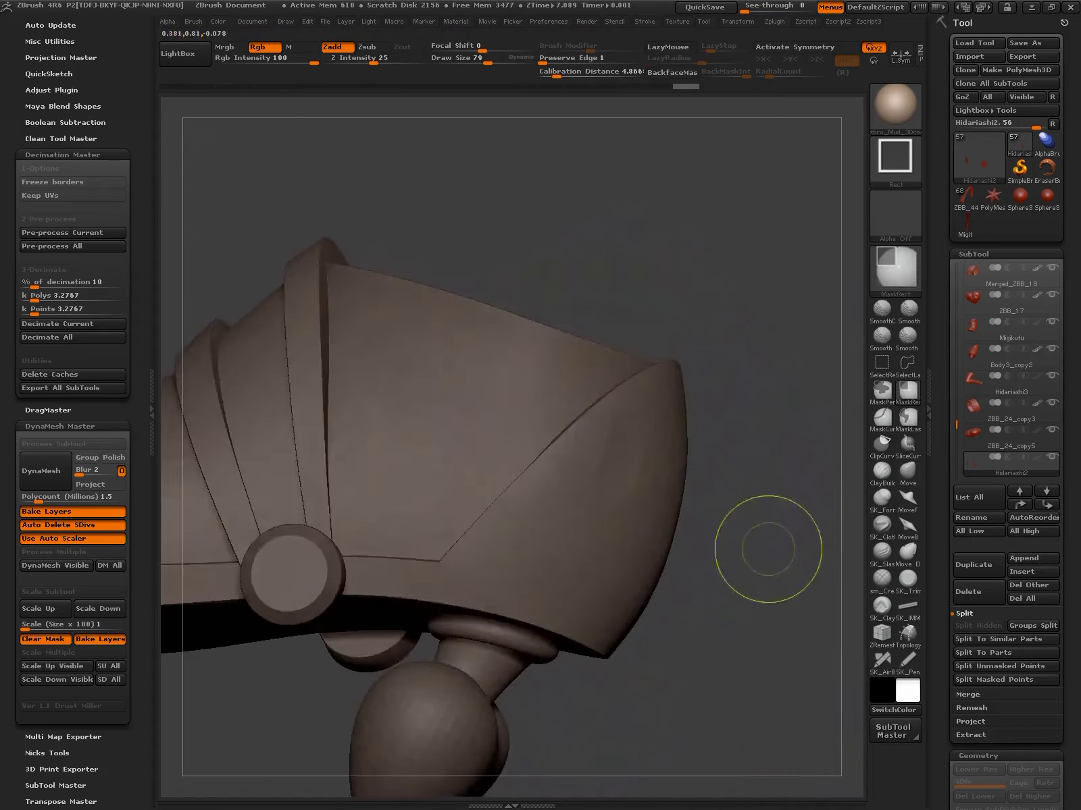
# Isolate the pink and then the purple slot patches on the boot cuff
pyautogui.keyDown('ctrl'); pyautogui.keyDown('shift'); pyautogui.click(621, 458); pyautogui.keyUp('shift'); pyautogui.keyUp('ctrl')
pyautogui.keyDown('ctrl'); pyautogui.keyDown('shift'); pyautogui.click(757, 450); pyautogui.keyUp('shift'); pyautogui.keyUp('ctrl')
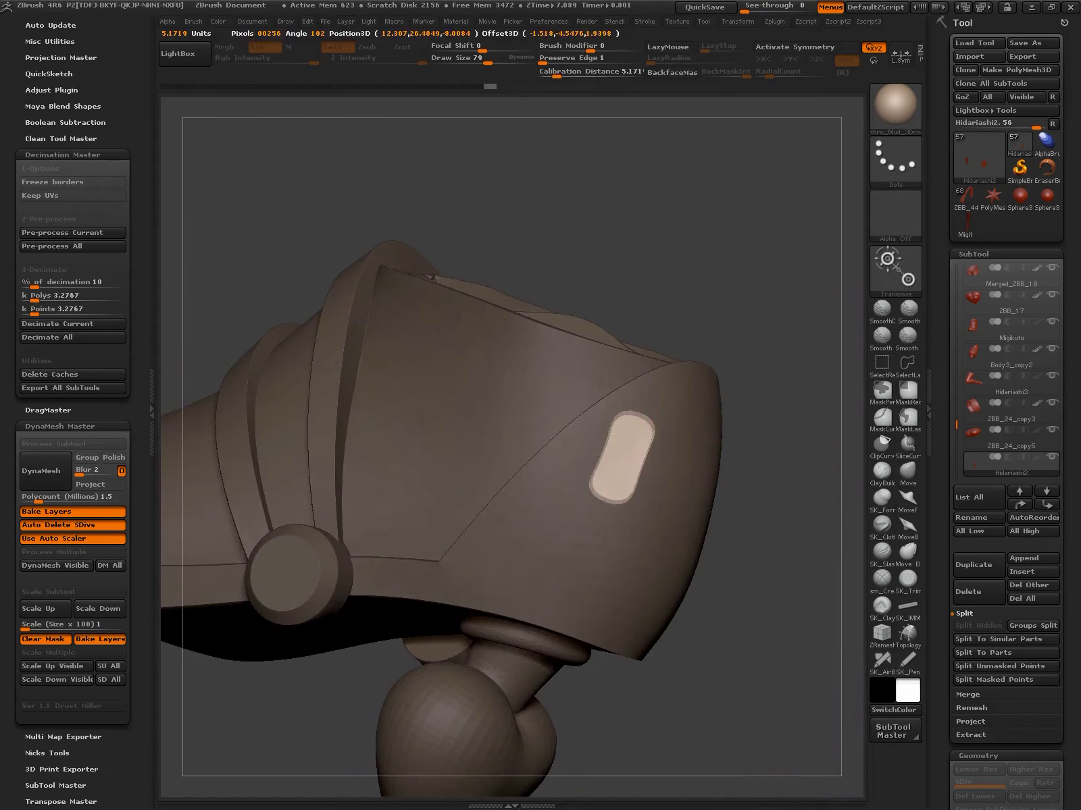
pyautogui.moveTo(684, 423); pyautogui.dragTo(718, 376)
pyautogui.press('q')
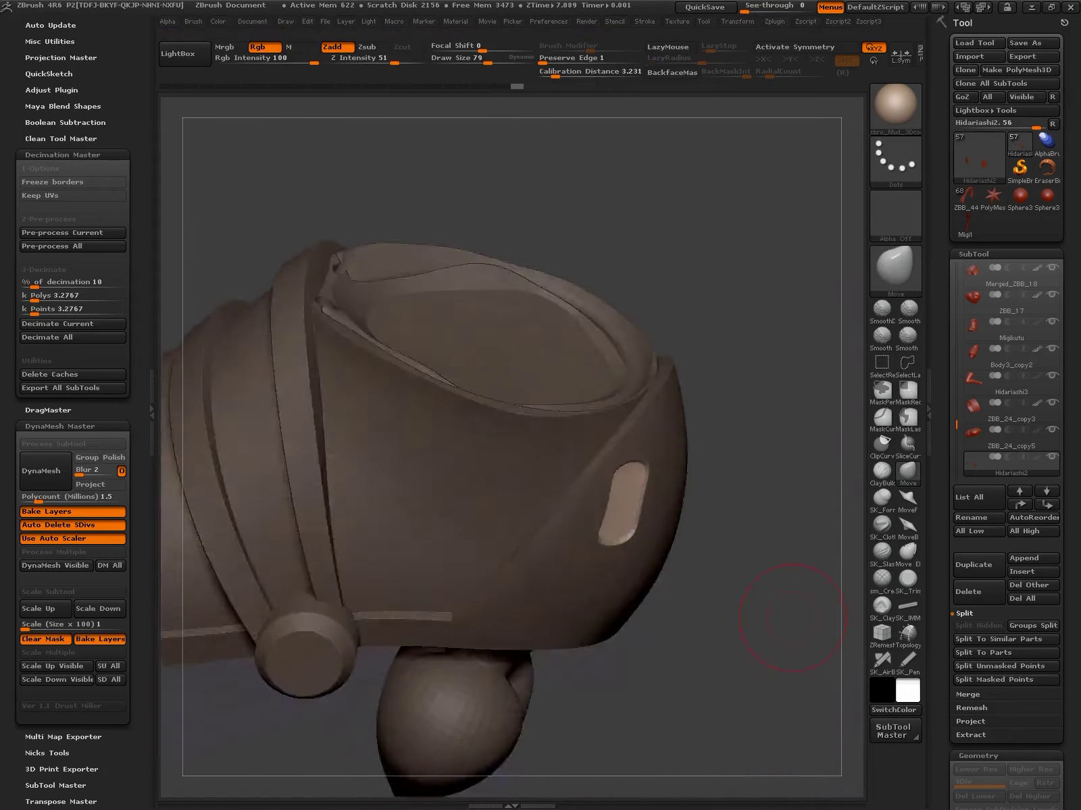
pyautogui.moveTo(808, 609); pyautogui.dragTo(476, 613)
pyautogui.hotkey('shift', 'f')
pyautogui.keyDown('ctrl'); pyautogui.keyDown('shift'); pyautogui.click(655, 515); pyautogui.keyUp('shift'); pyautogui.keyUp('ctrl')
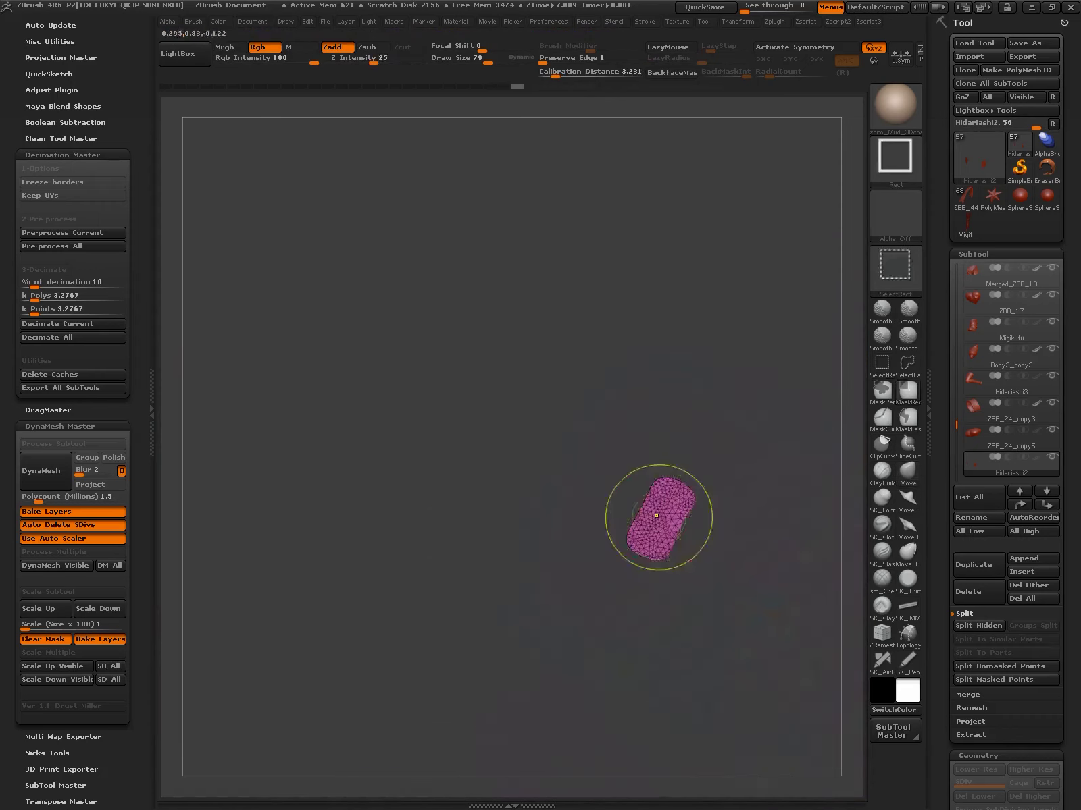
pyautogui.keyDown('alt'); pyautogui.moveTo(662, 518); pyautogui.dragTo(780, 583); pyautogui.keyUp('alt')
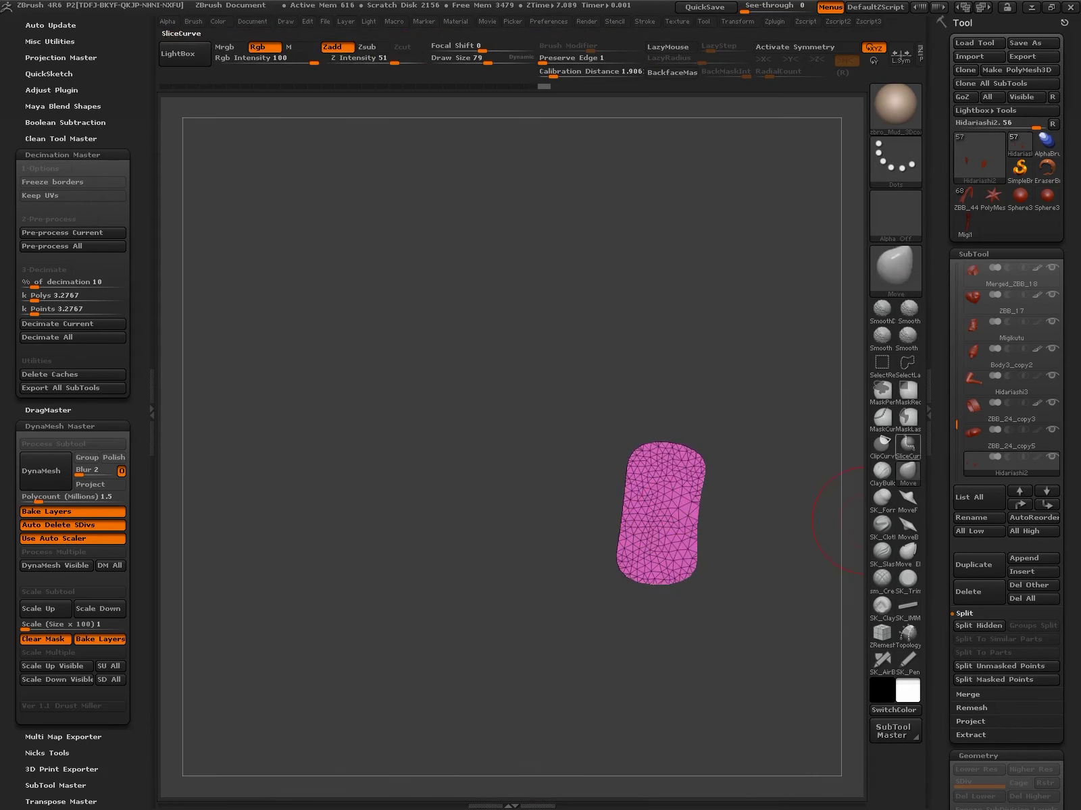
# Hide the cuff except its two oval slot pieces with SelectRect
pyautogui.click(908, 444)
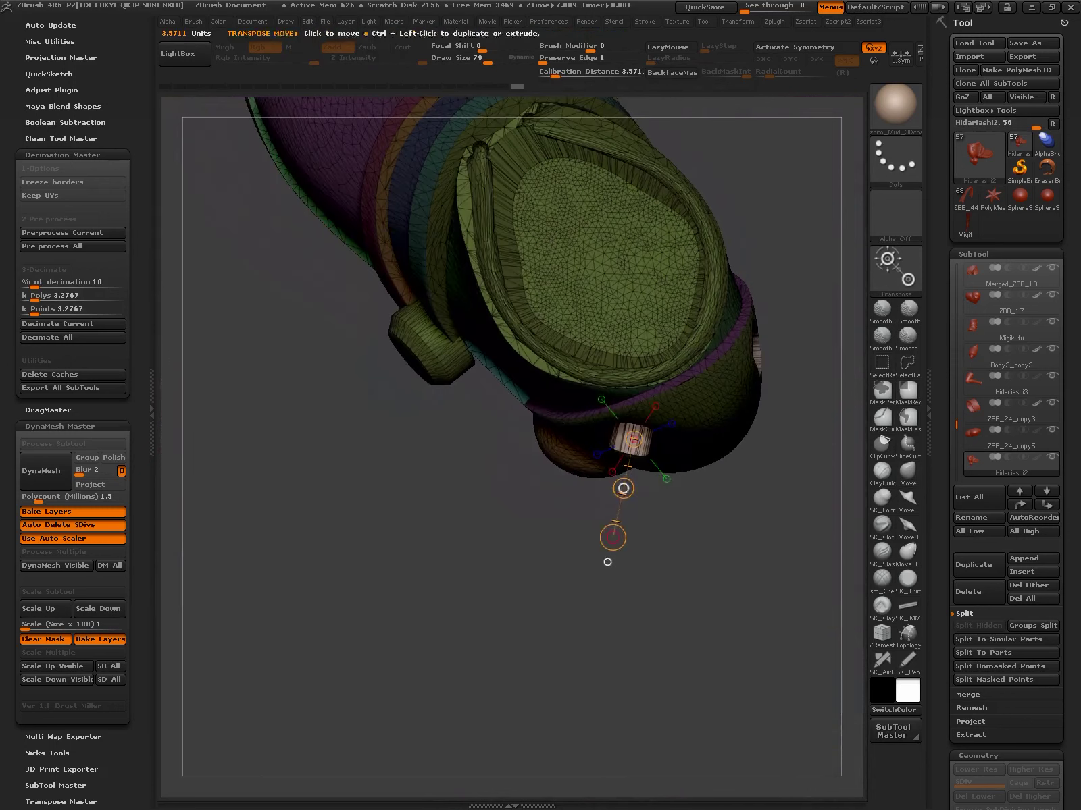
pyautogui.moveTo(607, 562)
pyautogui.mouseDown()
pyautogui.moveTo(531, 579)
pyautogui.moveTo(613, 535)
pyautogui.moveTo(671, 305)
pyautogui.mouseUp()
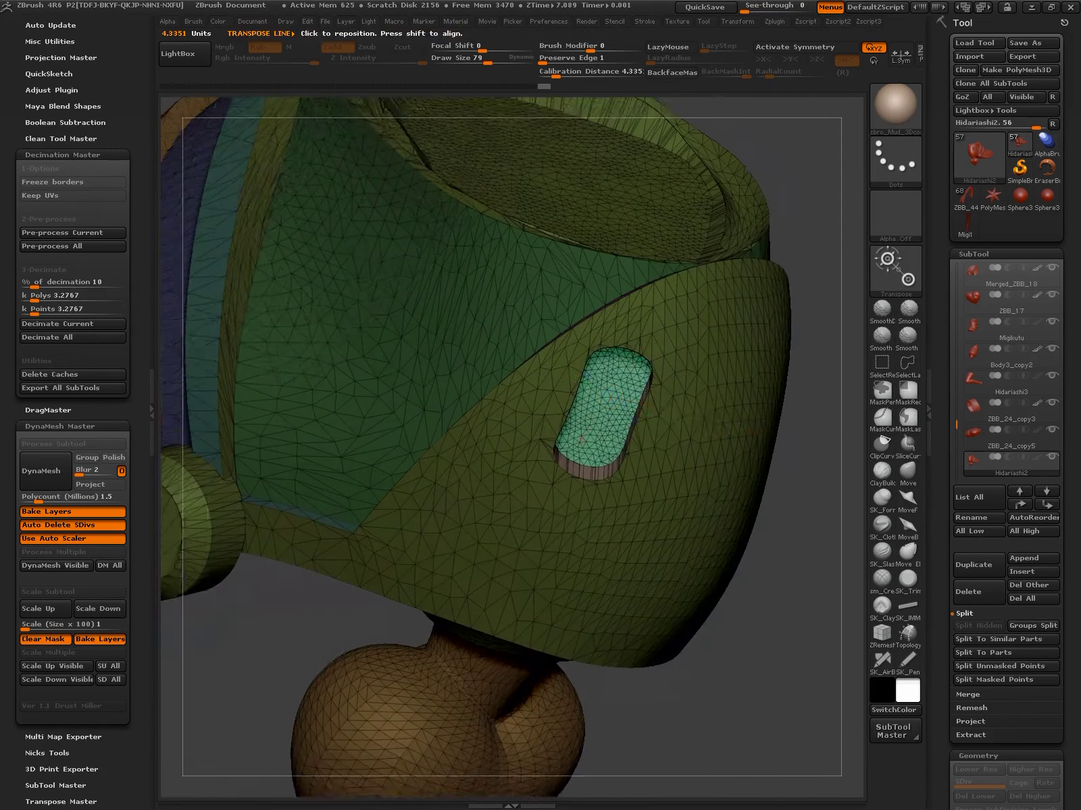
pyautogui.moveTo(688, 442)
pyautogui.mouseDown()
pyautogui.moveTo(821, 466)
pyautogui.moveTo(818, 406)
pyautogui.moveTo(763, 574)
pyautogui.mouseUp()
pyautogui.hotkey('shift', 'f')
pyautogui.press('q')
pyautogui.moveTo(603, 481)
pyautogui.mouseDown()
pyautogui.moveTo(615, 507)
pyautogui.moveTo(699, 555)
pyautogui.moveTo(789, 509)
pyautogui.moveTo(748, 550)
pyautogui.moveTo(513, 512)
pyautogui.mouseUp()
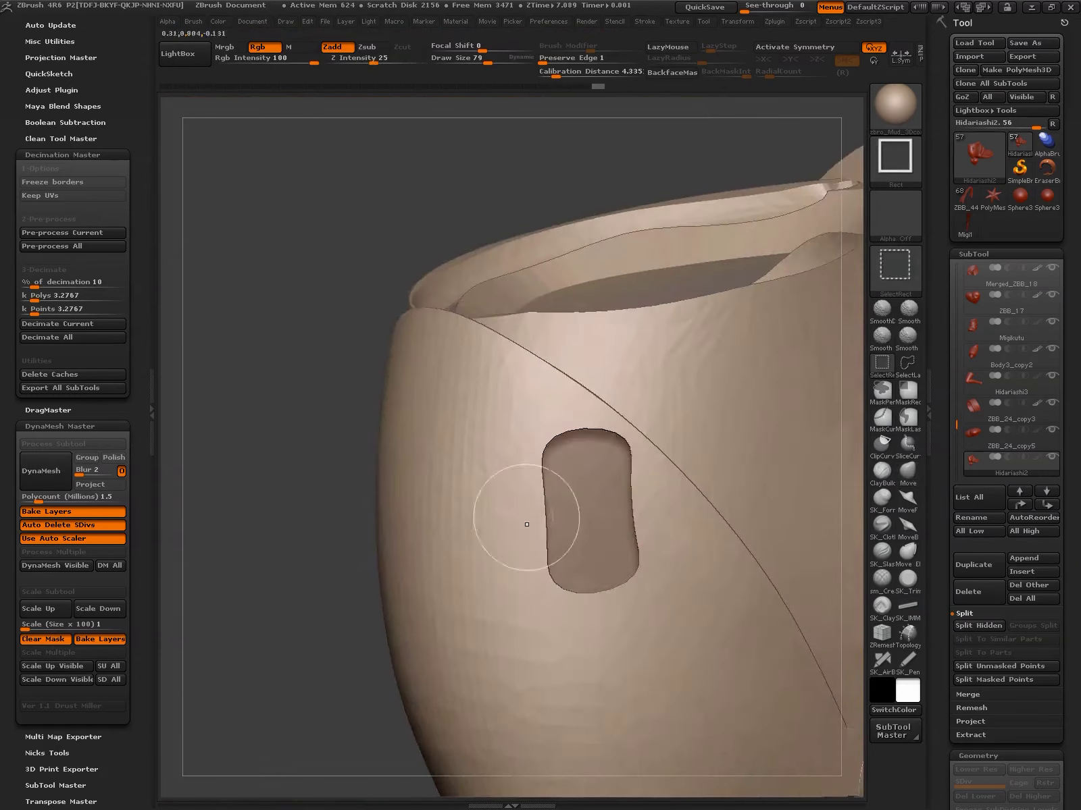
pyautogui.keyDown('ctrl'); pyautogui.keyDown('shift'); pyautogui.click(513, 511); pyautogui.keyUp('shift'); pyautogui.keyUp('ctrl')
# Inspect the two slot pieces, then select Hidariashi2 and isolate the pink and green pieces
pyautogui.press('space')
pyautogui.hotkey('shift', 'f')
pyautogui.moveTo(675, 514); pyautogui.dragTo(652, 574)
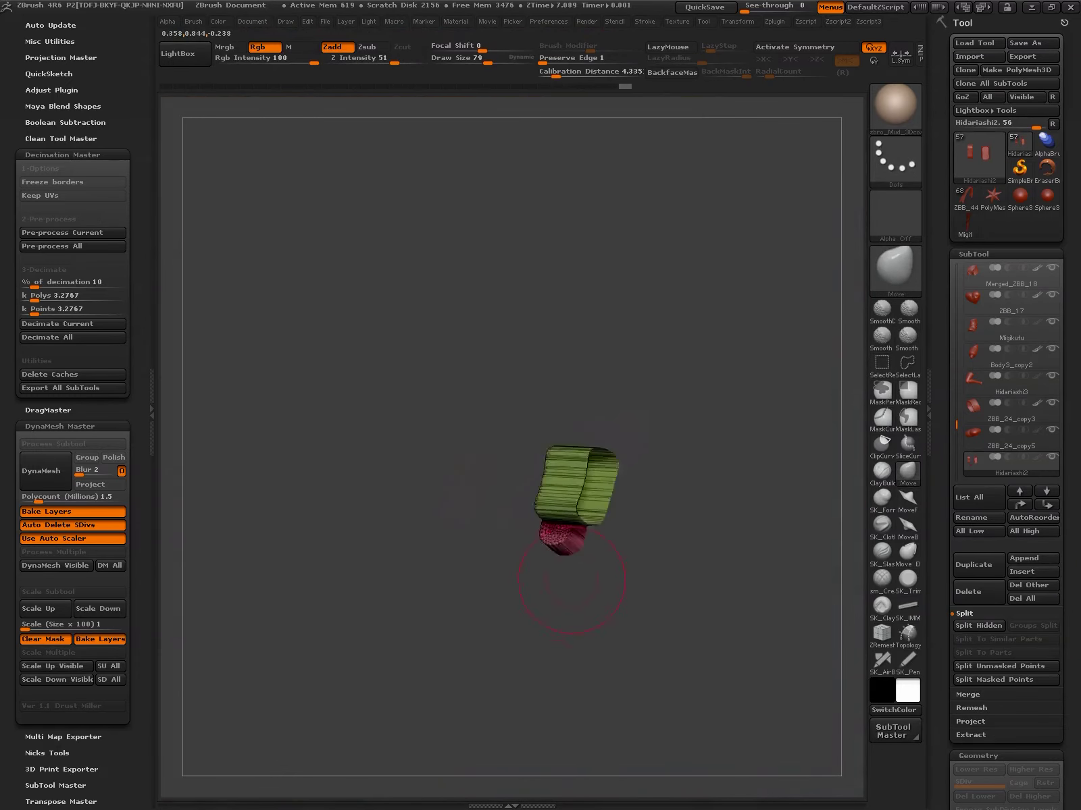
pyautogui.keyDown('ctrl'); pyautogui.keyDown('shift'); pyautogui.click(768, 658); pyautogui.keyUp('shift'); pyautogui.keyUp('ctrl')
pyautogui.moveTo(767, 659)
pyautogui.mouseDown()
pyautogui.moveTo(797, 688)
pyautogui.moveTo(729, 466)
pyautogui.moveTo(651, 736)
pyautogui.mouseUp()
pyautogui.keyDown('ctrl'); pyautogui.keyDown('shift'); pyautogui.click(728, 465); pyautogui.keyUp('shift'); pyautogui.keyUp('ctrl')
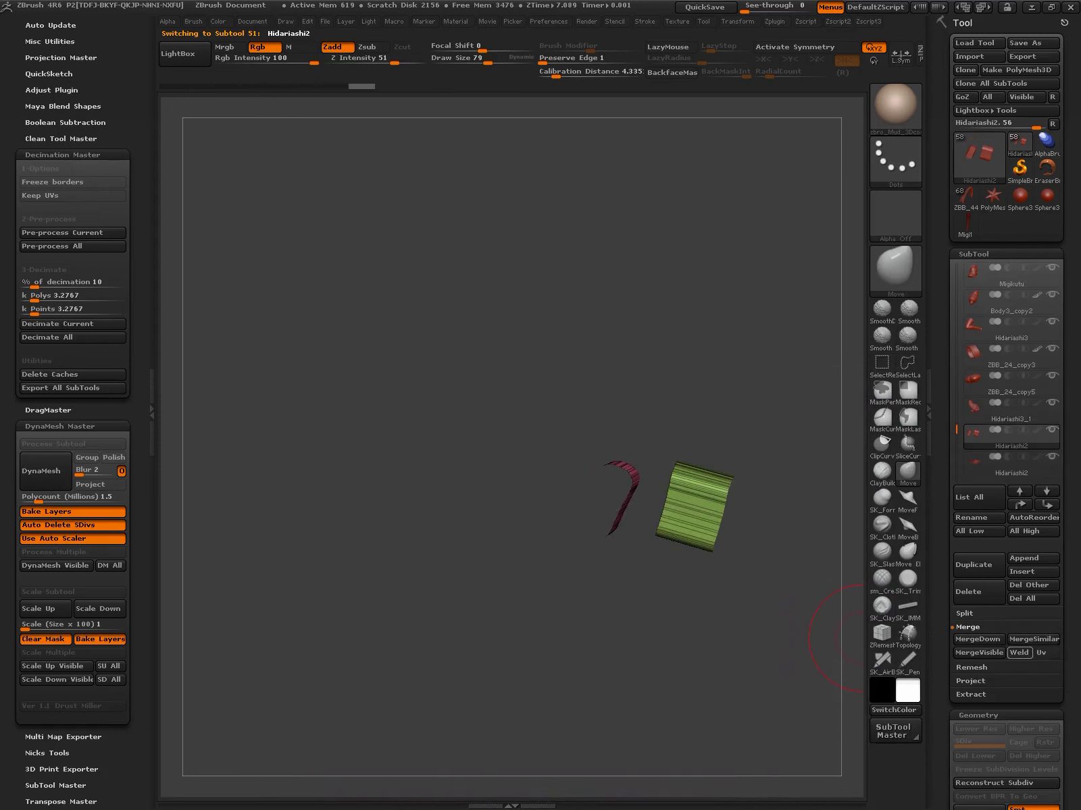
# MergeDown the extra split piece, then select the Hidariashi3 leg subtool
pyautogui.click(977, 639)
pyautogui.click(891, 670)
pyautogui.moveTo(797, 648); pyautogui.dragTo(702, 588)
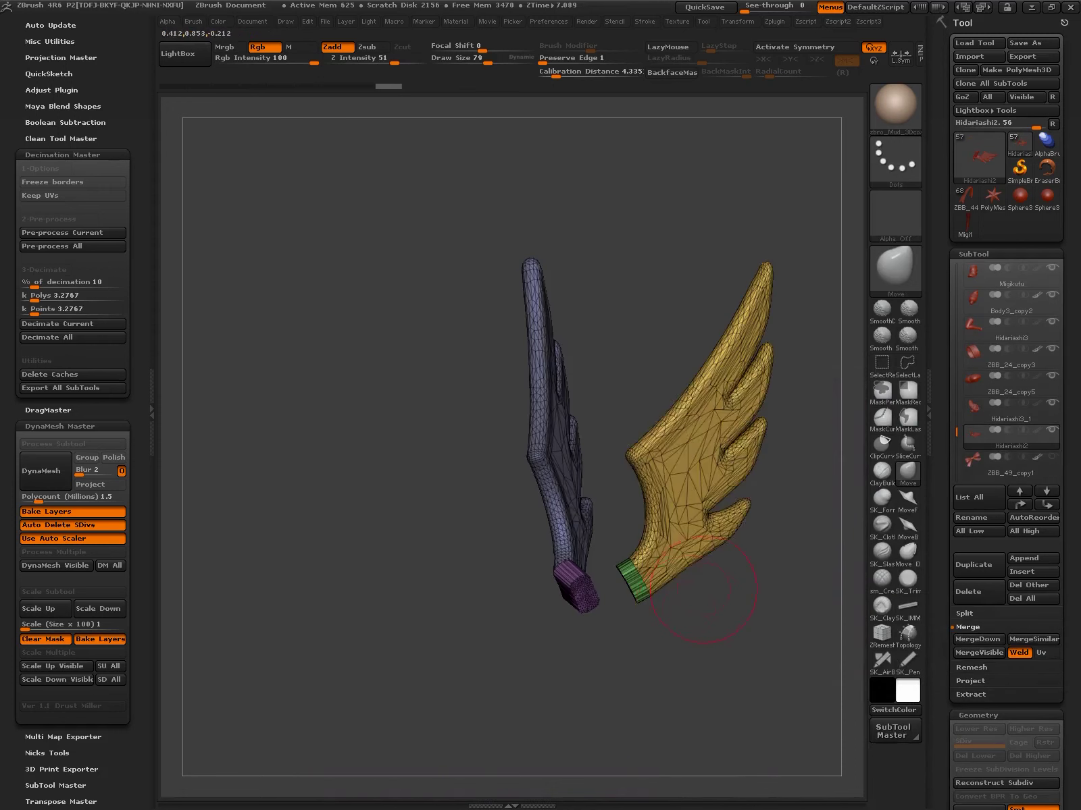
pyautogui.press('g')
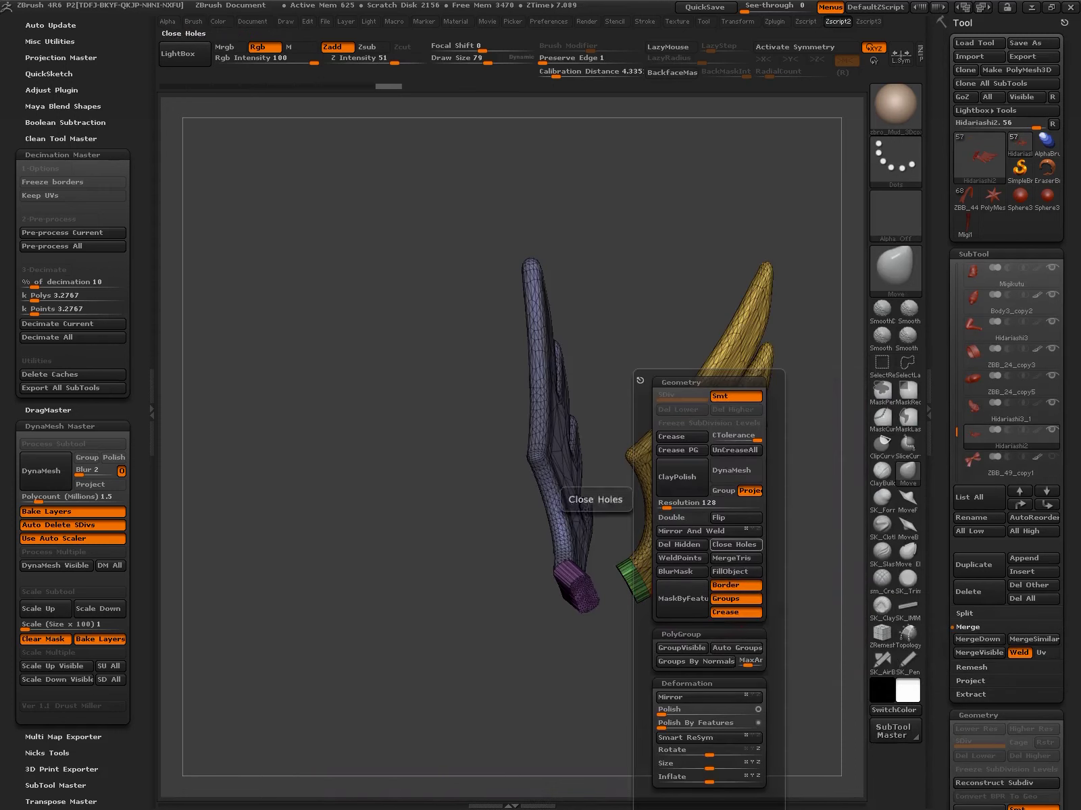
pyautogui.moveTo(542, 611)
pyautogui.mouseDown()
pyautogui.moveTo(622, 595)
pyautogui.moveTo(627, 505)
pyautogui.moveTo(803, 567)
pyautogui.moveTo(676, 473)
pyautogui.moveTo(638, 473)
pyautogui.moveTo(675, 473)
pyautogui.moveTo(728, 534)
pyautogui.mouseUp()
pyautogui.keyDown('alt'); pyautogui.click(801, 550); pyautogui.keyUp('alt')
pyautogui.press('g')
pyautogui.press('g')
pyautogui.keyDown('alt'); pyautogui.click(675, 472); pyautogui.keyUp('alt')
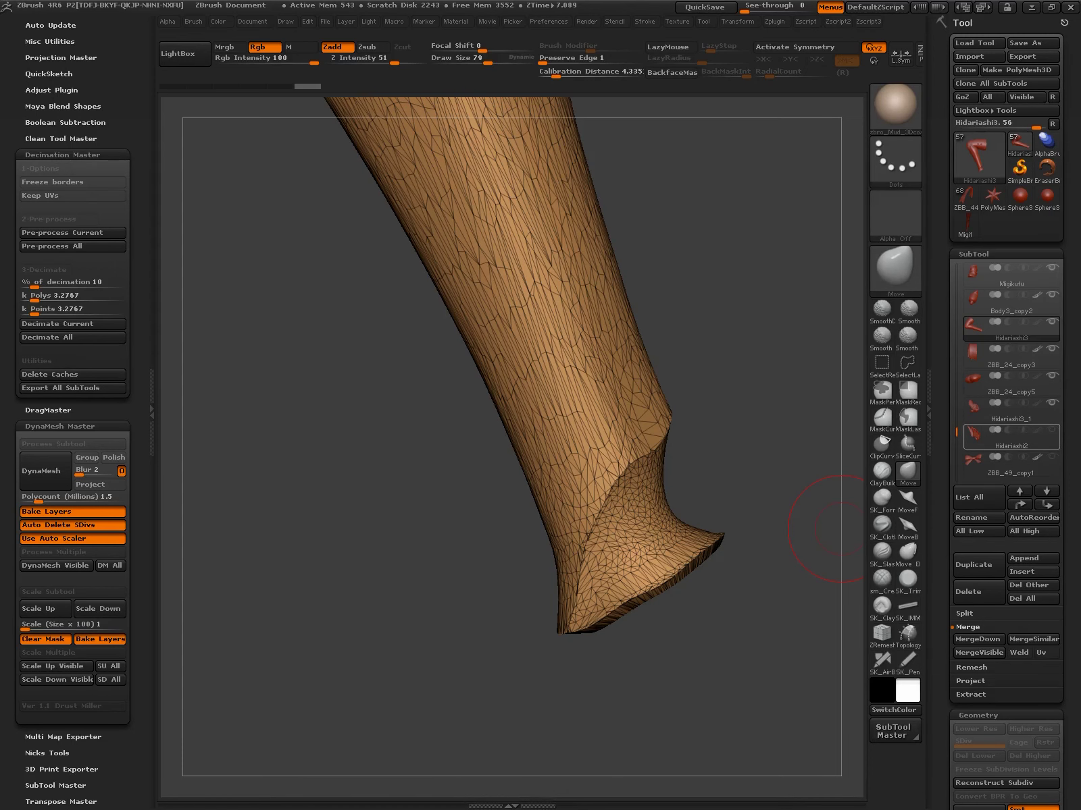
# Inspect the lower leg and the soloed ZBB_24_copy3 cuff, then reselect Hidariashi3
pyautogui.moveTo(838, 527)
pyautogui.mouseDown()
pyautogui.moveTo(796, 628)
pyautogui.moveTo(742, 607)
pyautogui.moveTo(701, 552)
pyautogui.mouseUp()
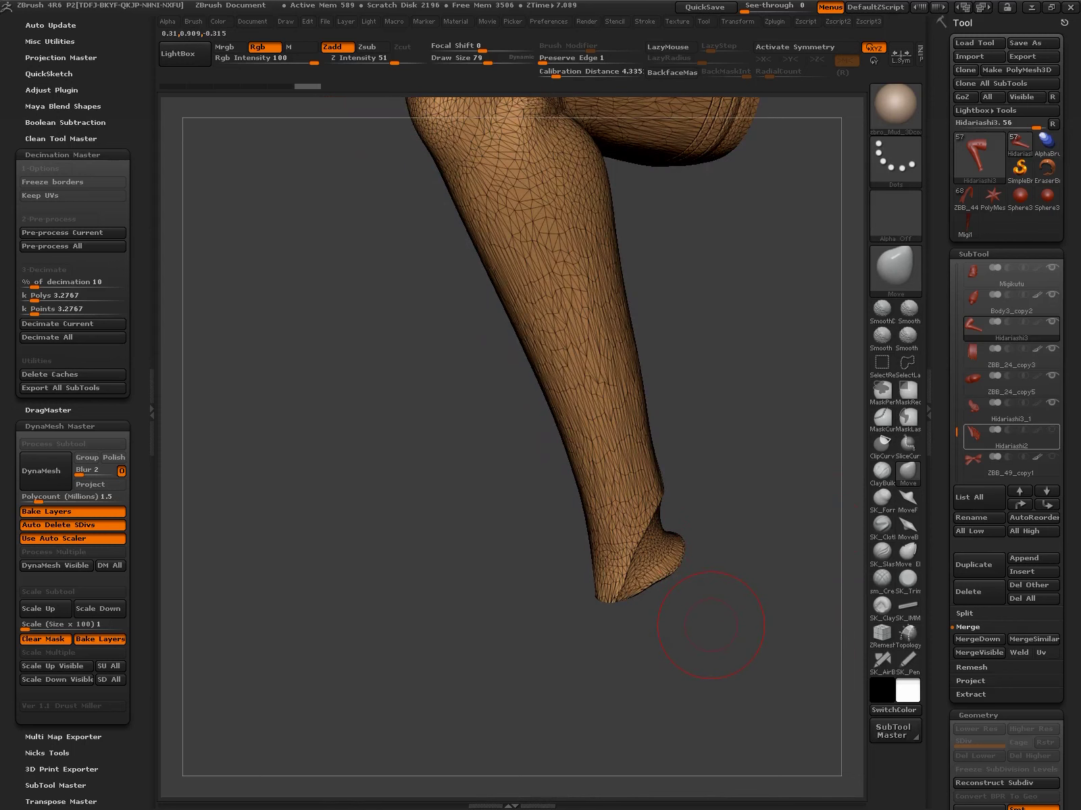
pyautogui.moveTo(711, 626); pyautogui.dragTo(711, 521)
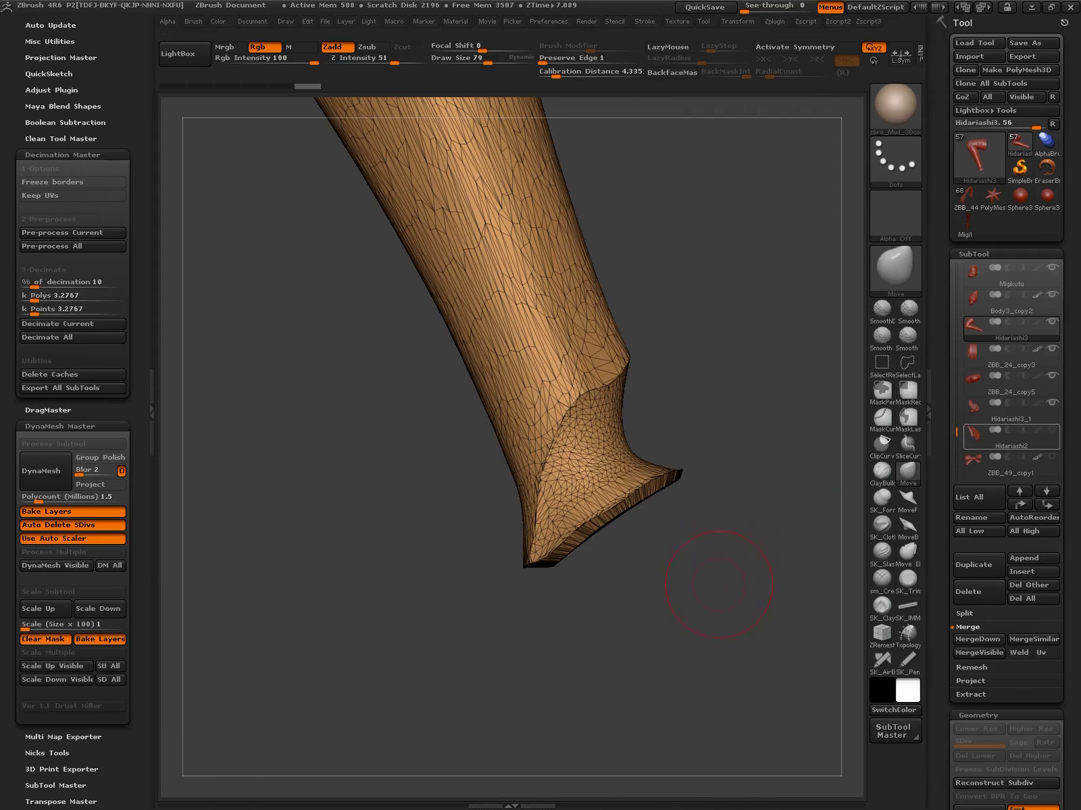
pyautogui.moveTo(718, 584); pyautogui.dragTo(735, 579)
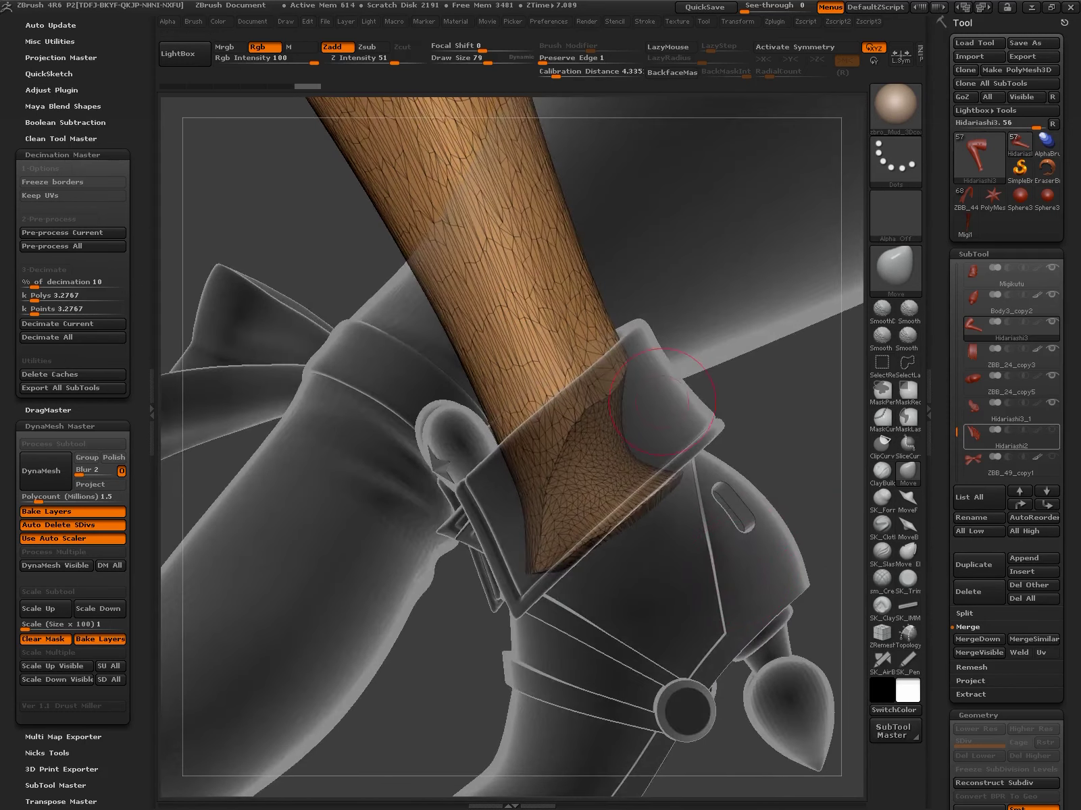
pyautogui.keyDown('alt'); pyautogui.click(662, 404); pyautogui.keyUp('alt')
pyautogui.keyDown('shift'); pyautogui.click(1051, 348); pyautogui.keyUp('shift')
pyautogui.moveTo(844, 399)
pyautogui.mouseDown()
pyautogui.moveTo(634, 504)
pyautogui.moveTo(848, 429)
pyautogui.mouseUp()
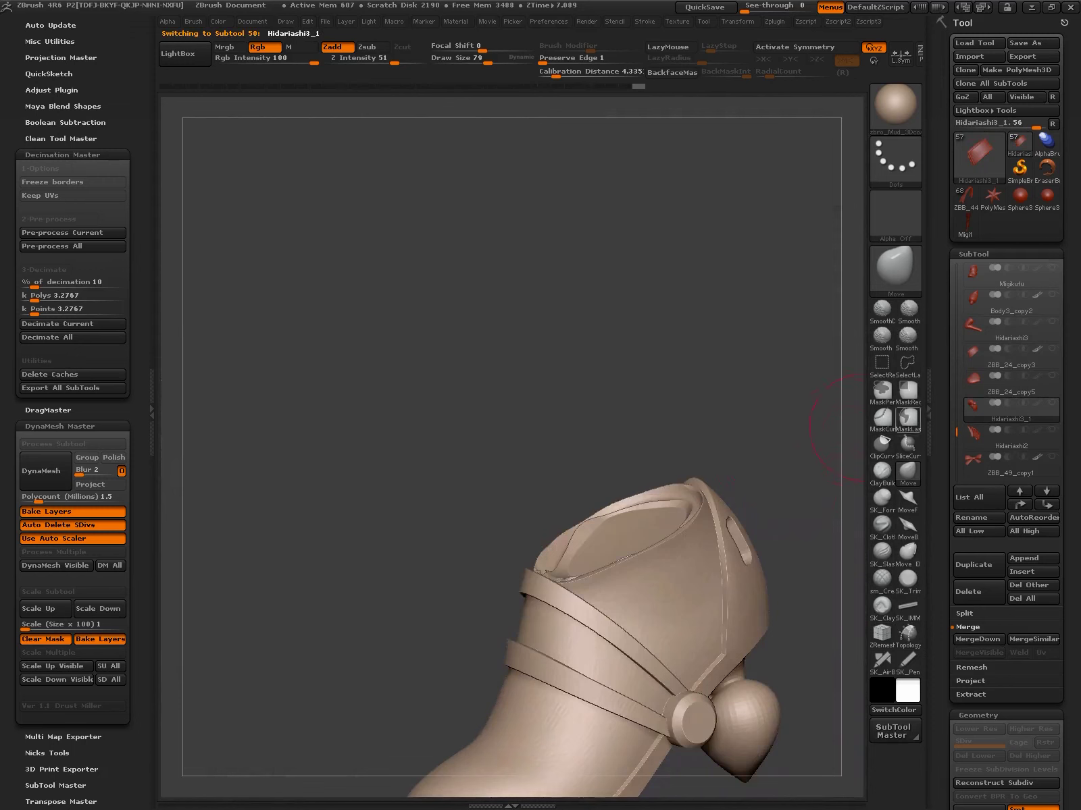
pyautogui.moveTo(1010, 355)
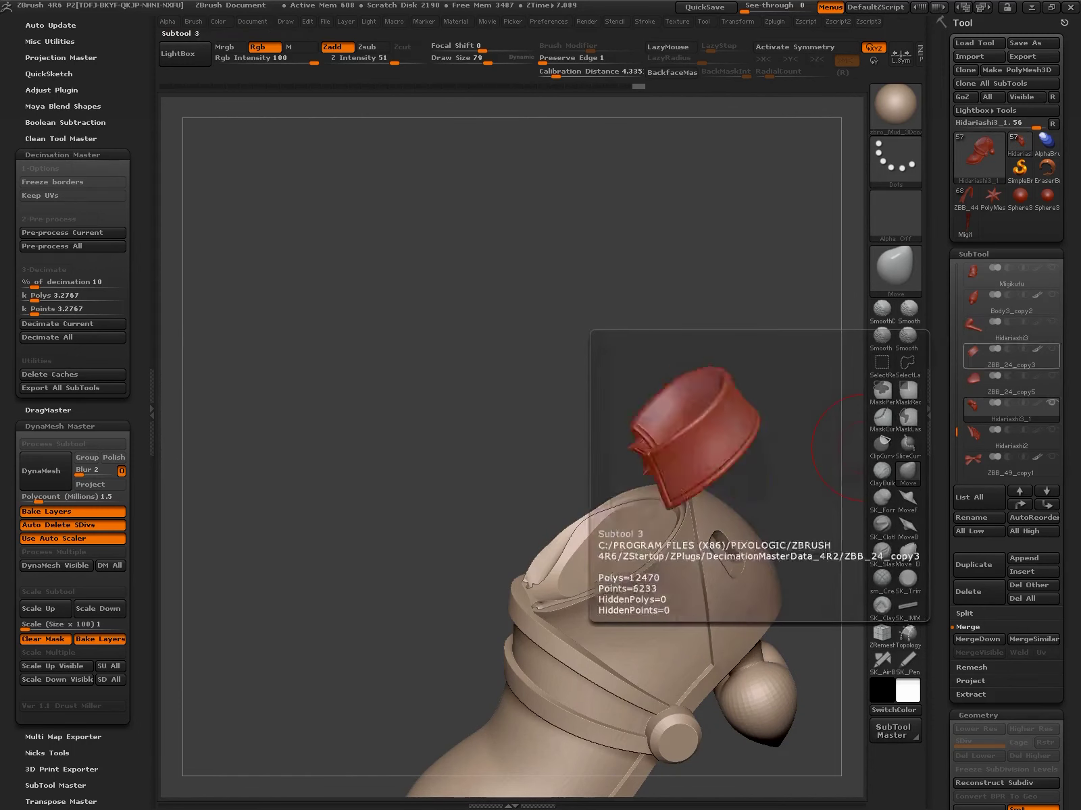
pyautogui.click(1000, 329)
pyautogui.moveTo(668, 508)
pyautogui.mouseDown()
pyautogui.moveTo(856, 458)
pyautogui.moveTo(660, 433)
pyautogui.mouseUp()
# Slice the Hidariashi3 ankle with SliceCurve just above the boot cuff, creating Hidariashi4
pyautogui.hotkey('shift', 'f')
pyautogui.keyDown('ctrl'); pyautogui.keyDown('shift'); pyautogui.moveTo(853, 293); pyautogui.dragTo(554, 645); pyautogui.keyUp('shift'); pyautogui.keyUp('ctrl')
pyautogui.moveTo(304, 473); pyautogui.dragTo(784, 519)
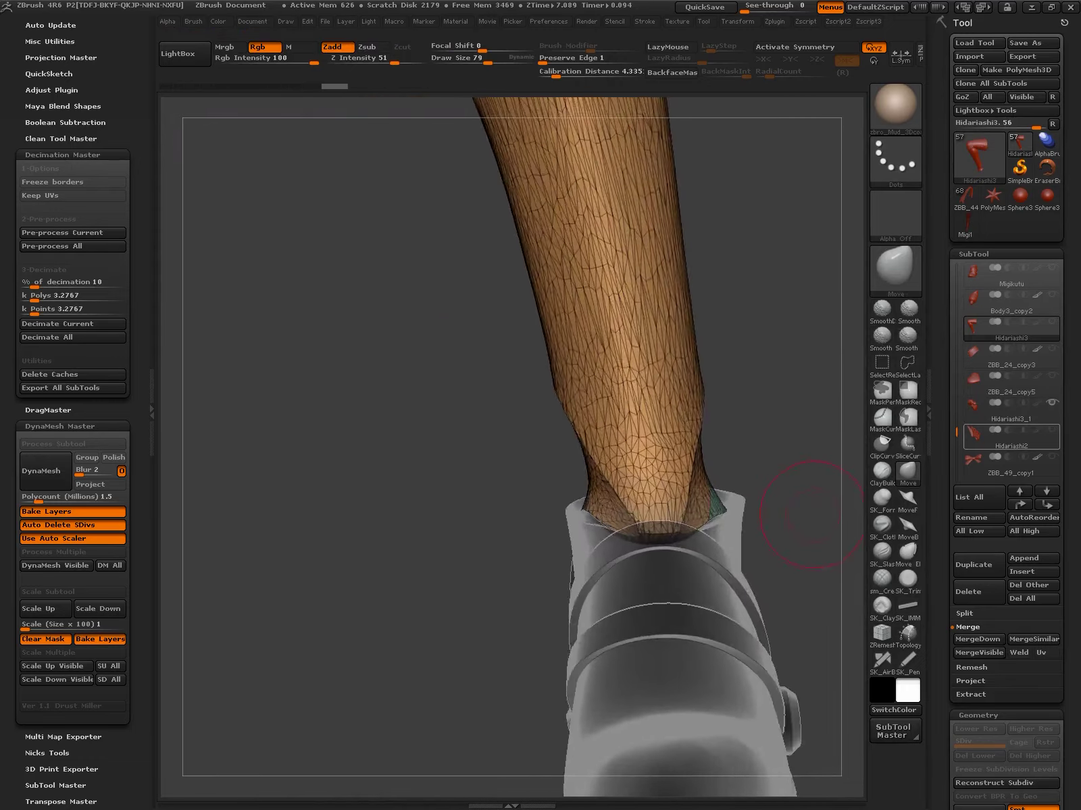
pyautogui.keyDown('ctrl'); pyautogui.keyDown('shift'); pyautogui.moveTo(790, 362); pyautogui.dragTo(524, 672); pyautogui.keyUp('shift'); pyautogui.keyUp('ctrl')
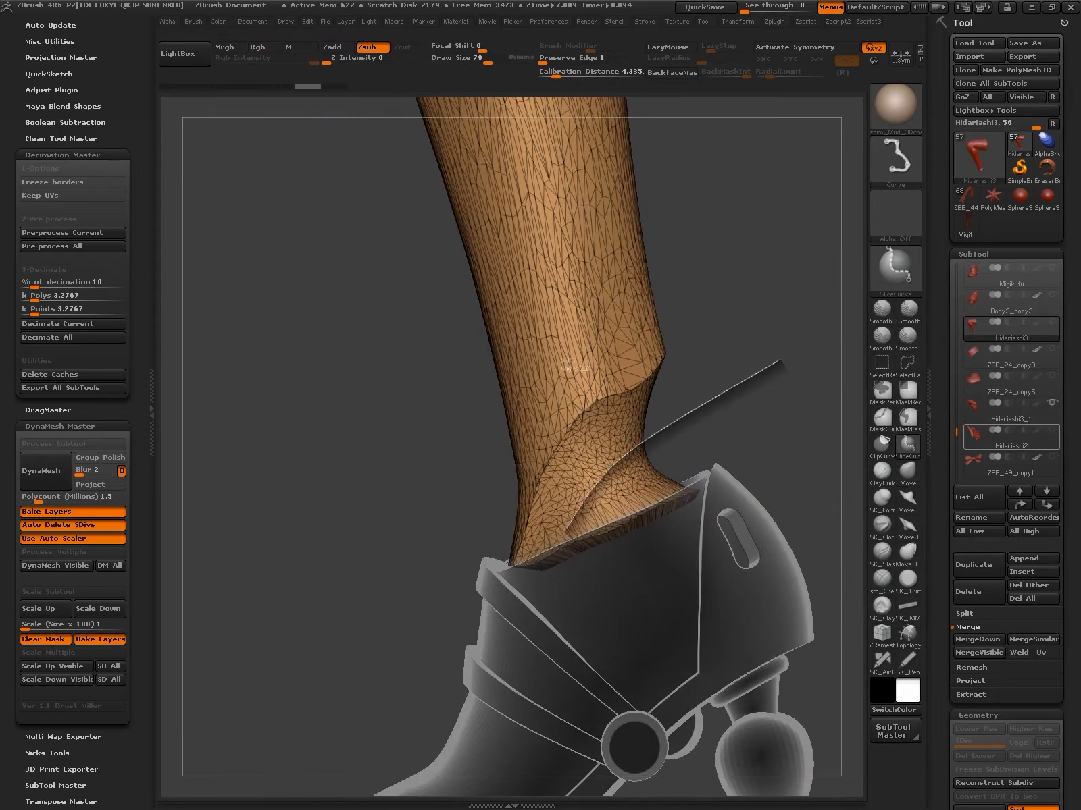
pyautogui.moveTo(803, 504); pyautogui.dragTo(639, 590)
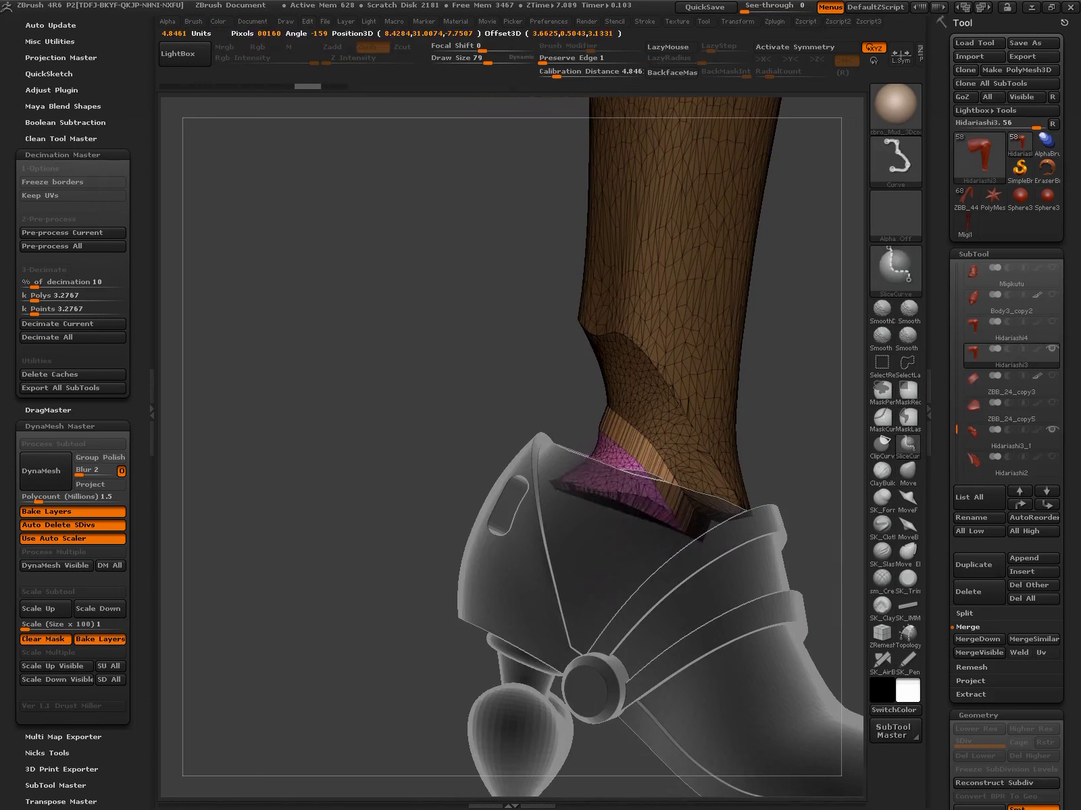
# Hide the boot parts to isolate the leg and plug, and return to the Move brush
pyautogui.press('w')
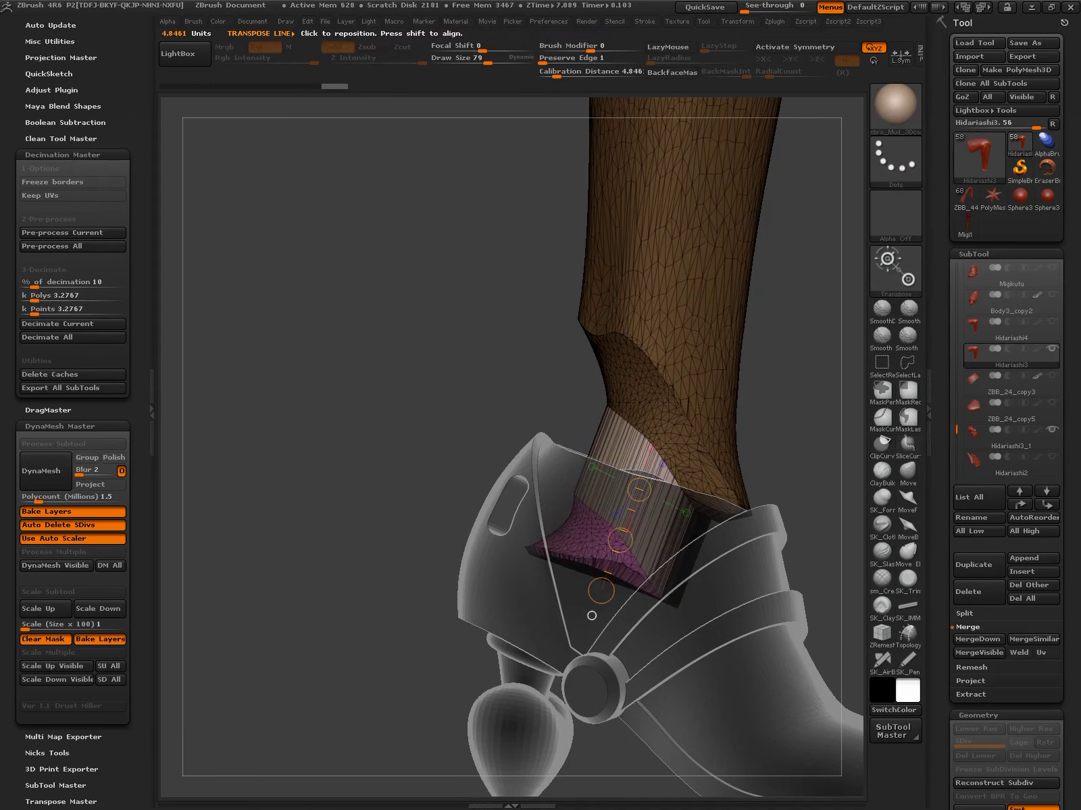
pyautogui.hotkey('ctrl', 'shift', 's')
pyautogui.moveTo(592, 615); pyautogui.dragTo(692, 608)
pyautogui.press('q')
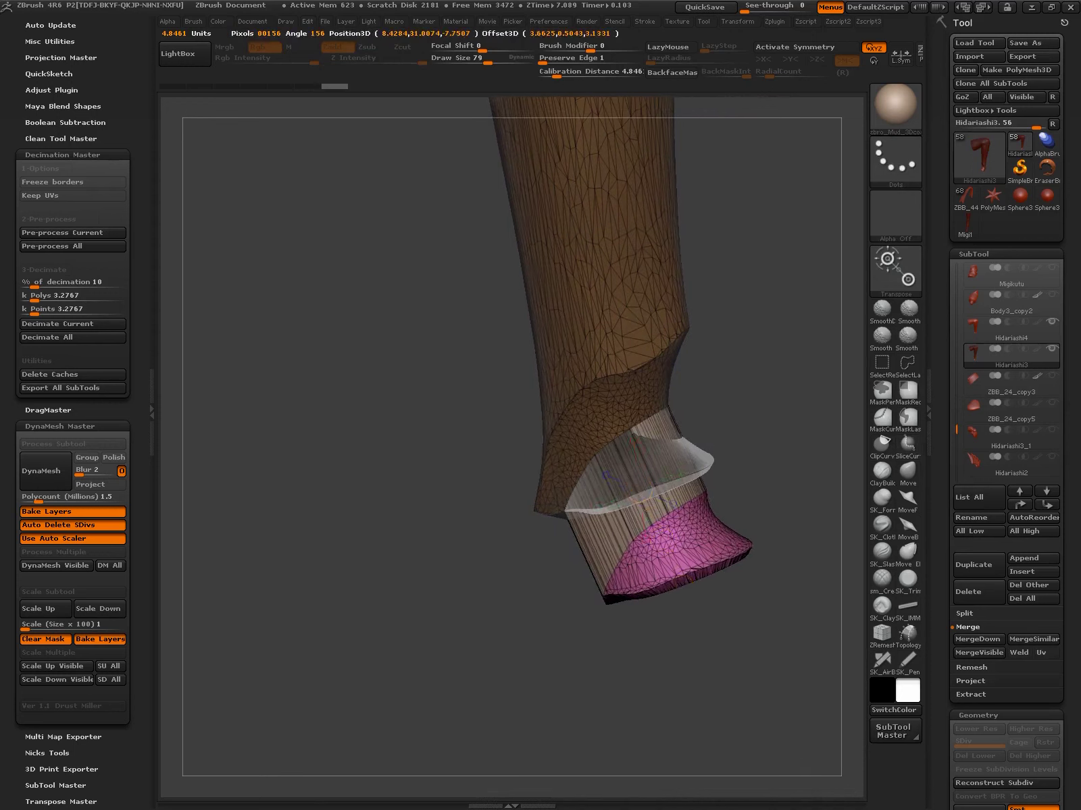
pyautogui.press('b')
pyautogui.press('m')
pyautogui.press('v')
pyautogui.keyDown('ctrl'); pyautogui.keyDown('shift'); pyautogui.click(770, 530); pyautogui.keyUp('shift'); pyautogui.keyUp('ctrl')
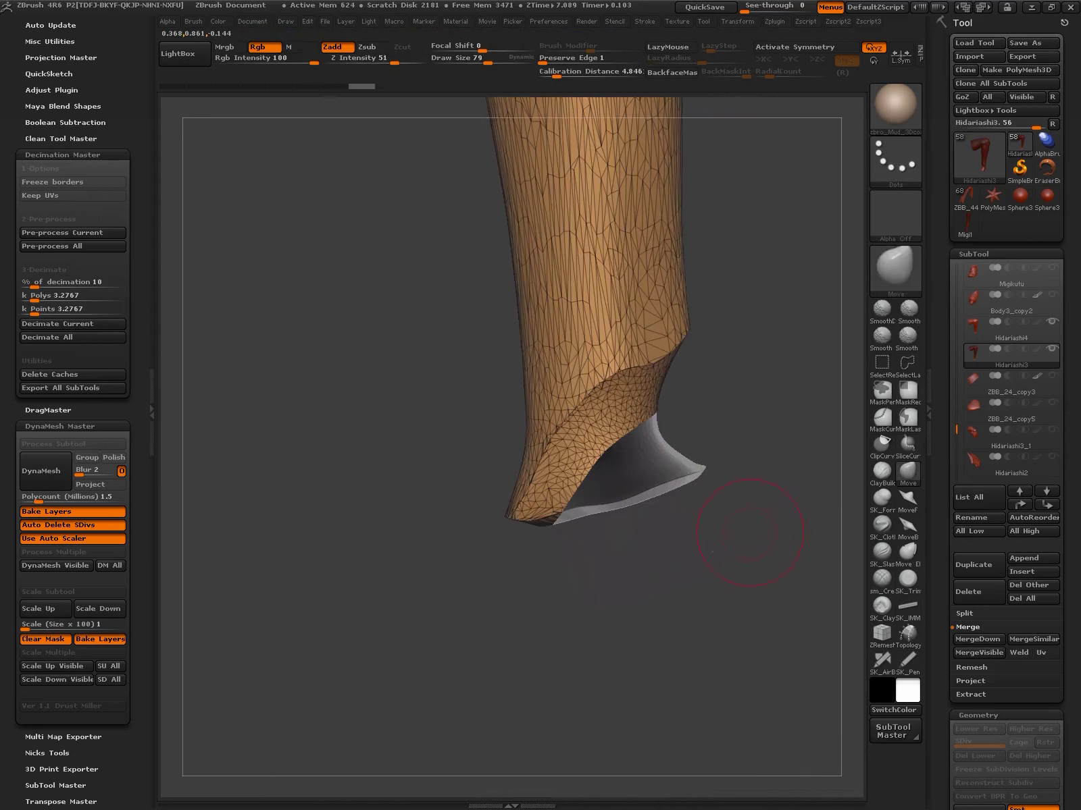
pyautogui.keyDown('ctrl'); pyautogui.keyDown('shift'); pyautogui.click(805, 448); pyautogui.keyUp('shift'); pyautogui.keyUp('ctrl')
# Scale the ankle plug piece down with Transpose to fit under the leg
pyautogui.press('w')
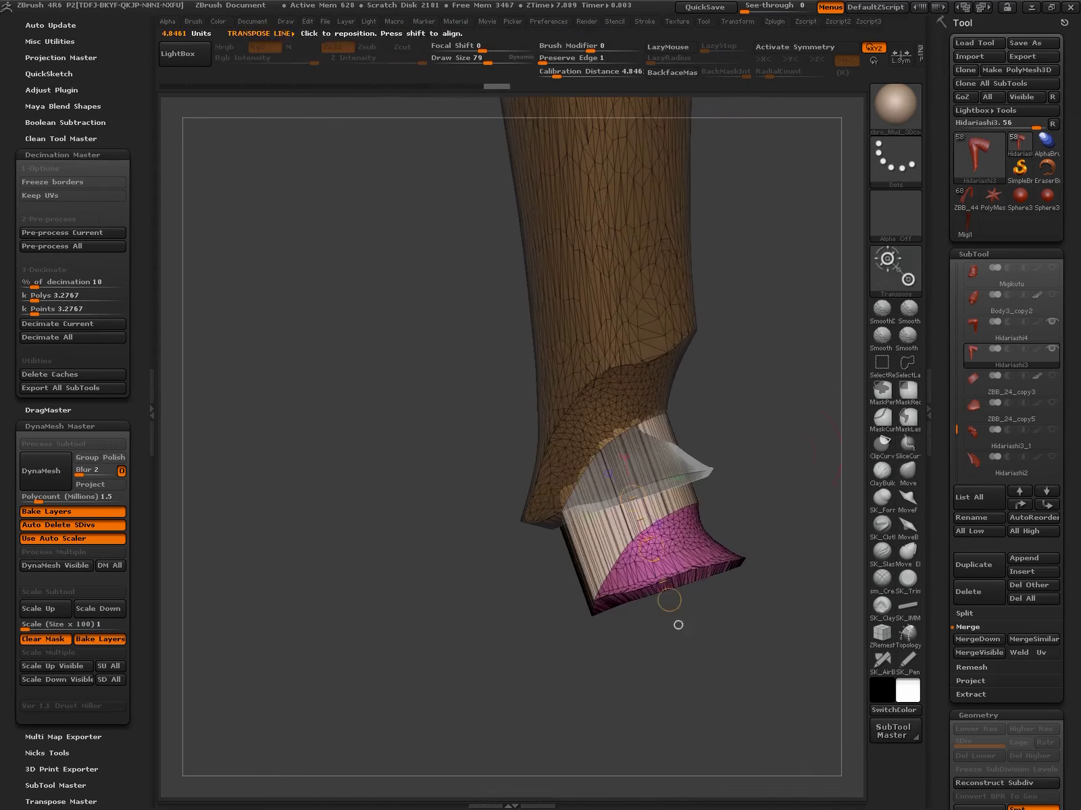
pyautogui.moveTo(620, 627); pyautogui.dragTo(659, 620)
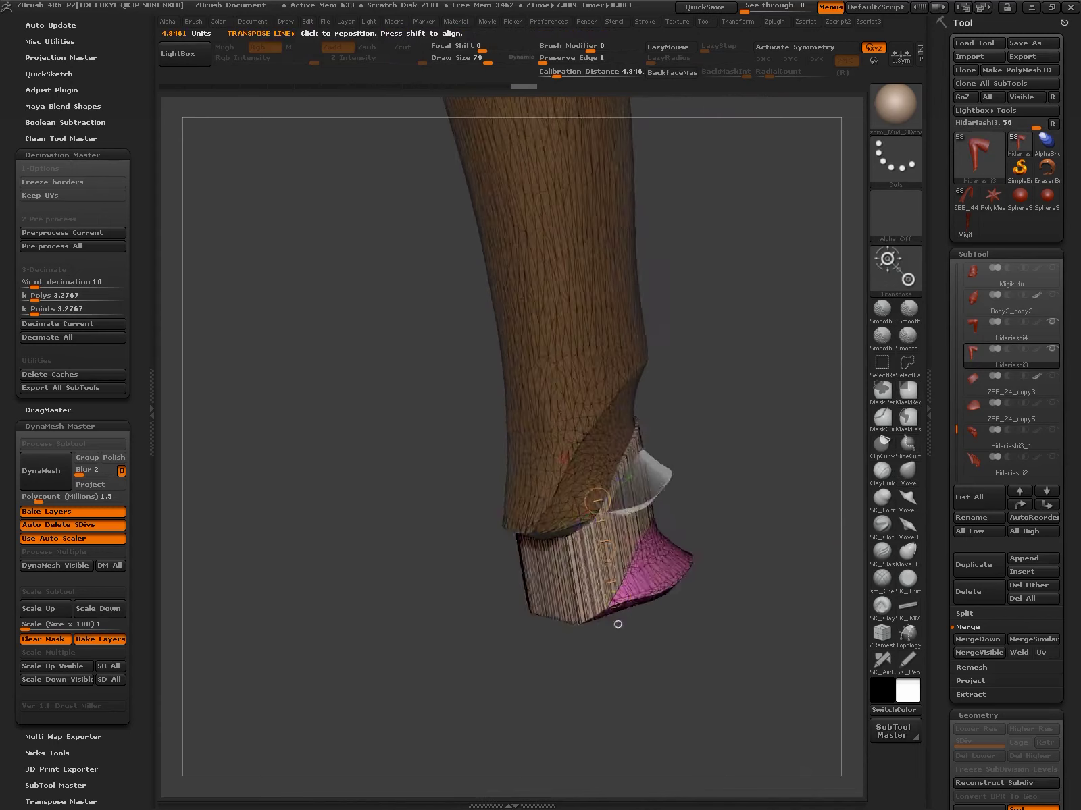
pyautogui.moveTo(605, 479); pyautogui.dragTo(608, 483)
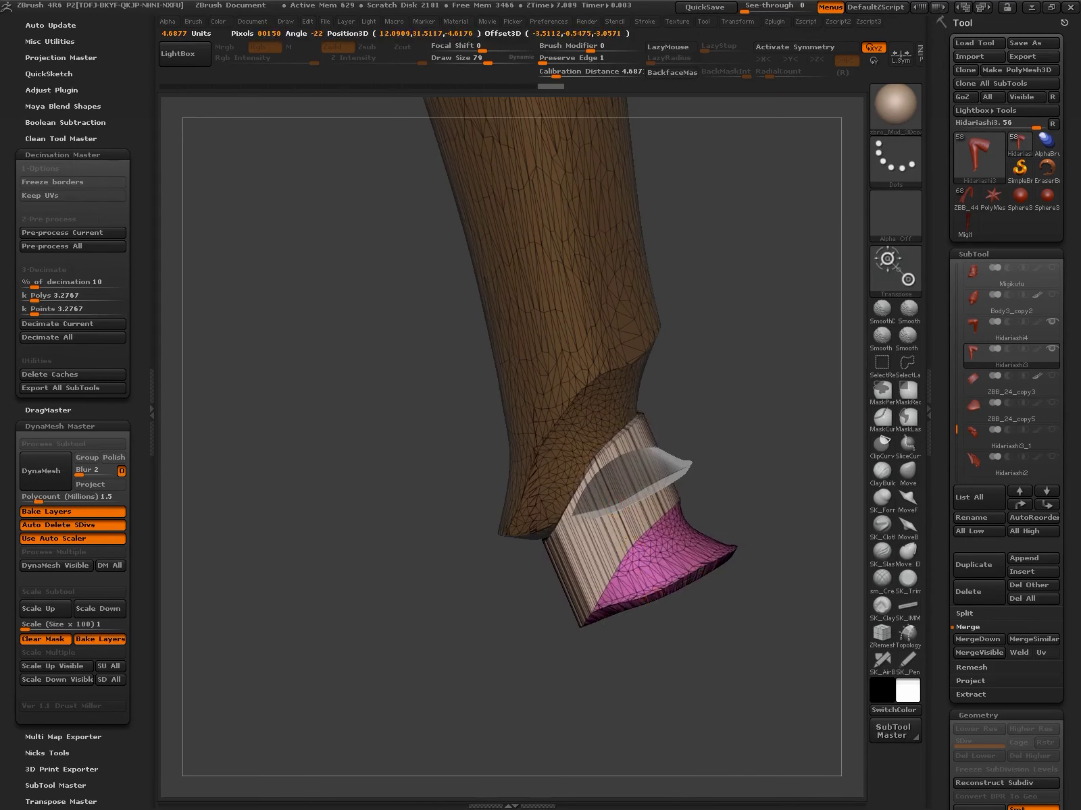
pyautogui.moveTo(776, 479)
pyautogui.mouseDown()
pyautogui.moveTo(589, 479)
pyautogui.moveTo(571, 516)
pyautogui.moveTo(571, 504)
pyautogui.mouseUp()
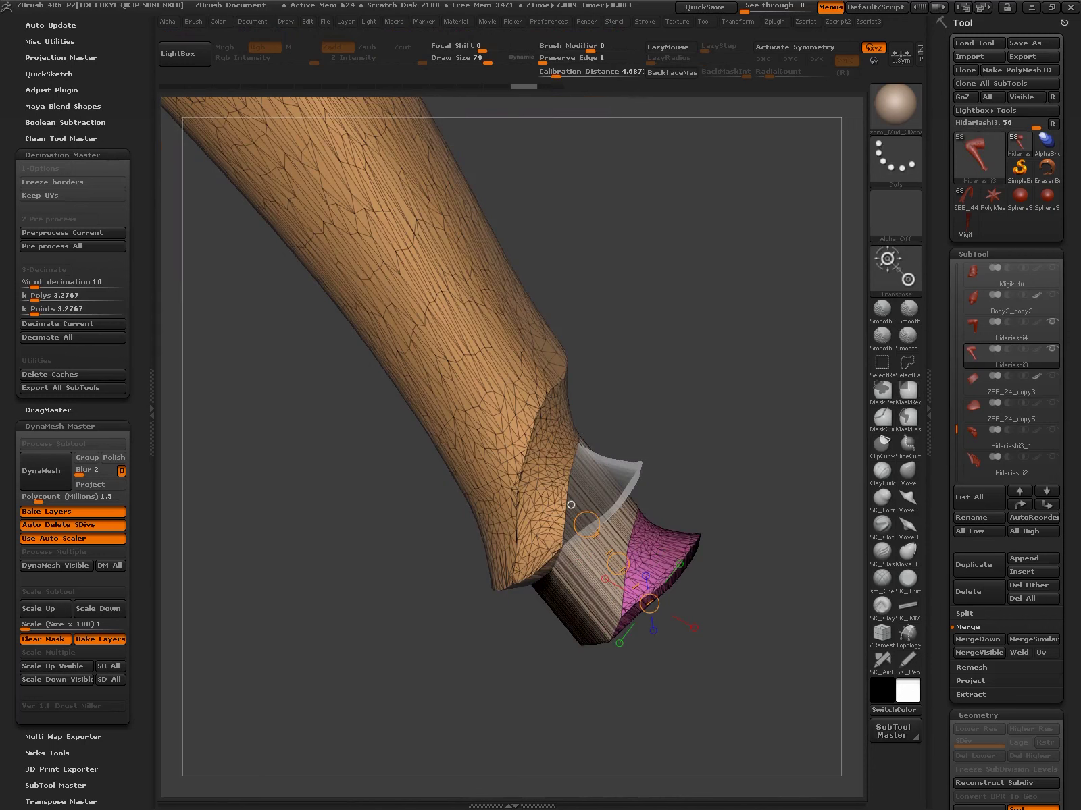
pyautogui.press('q')
pyautogui.moveTo(571, 504)
pyautogui.mouseDown()
pyautogui.moveTo(795, 542)
pyautogui.moveTo(808, 579)
pyautogui.mouseUp()
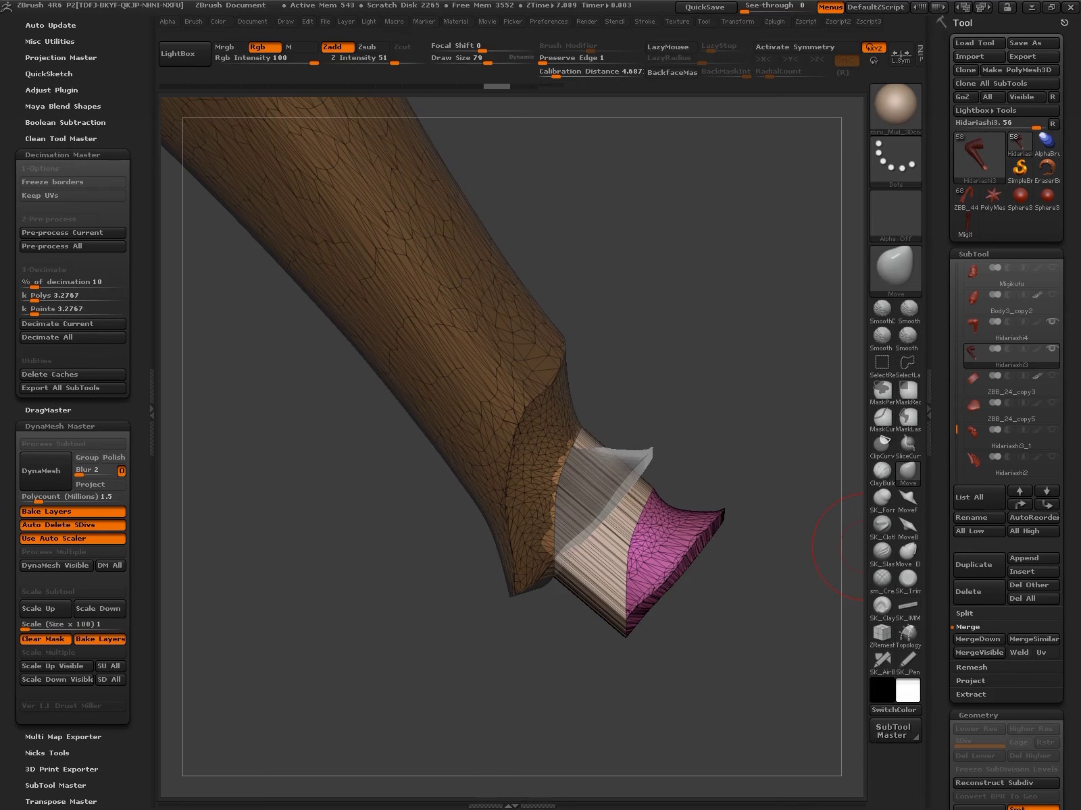
# Align the plug with a transpose line and apply a Crisp Edge Loop to the ankle end
pyautogui.press('w')
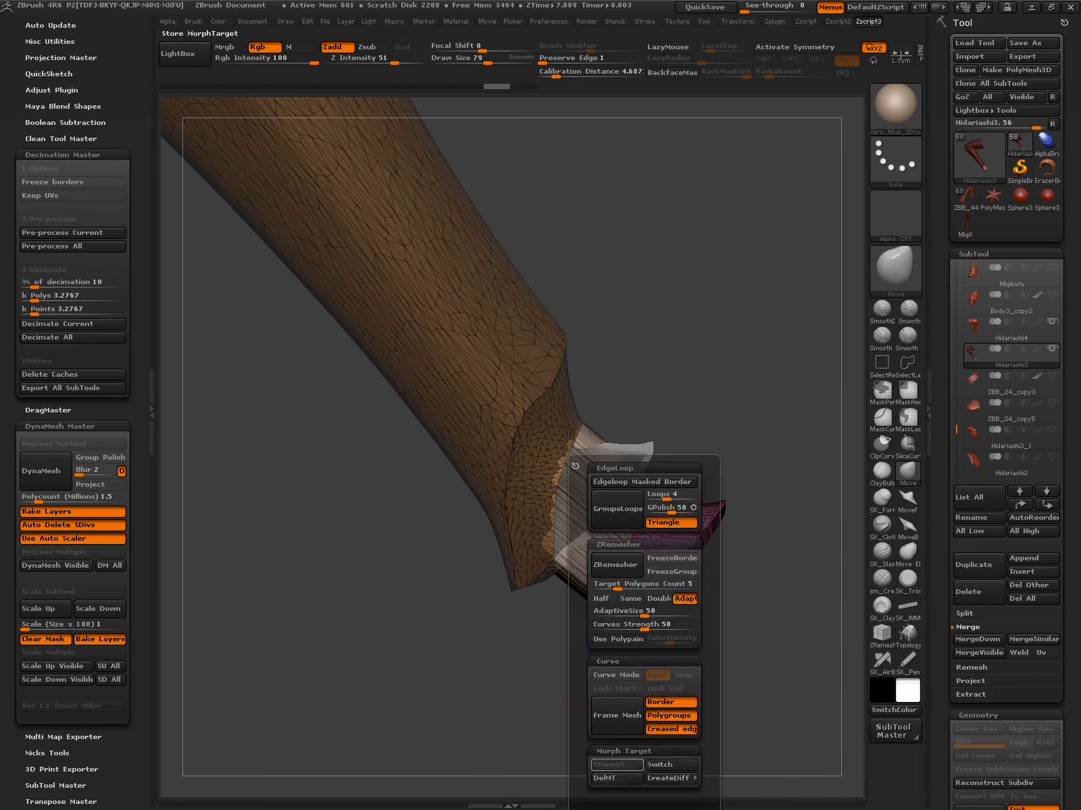
pyautogui.moveTo(587, 495)
pyautogui.mouseDown()
pyautogui.moveTo(579, 491)
pyautogui.moveTo(600, 558)
pyautogui.mouseUp()
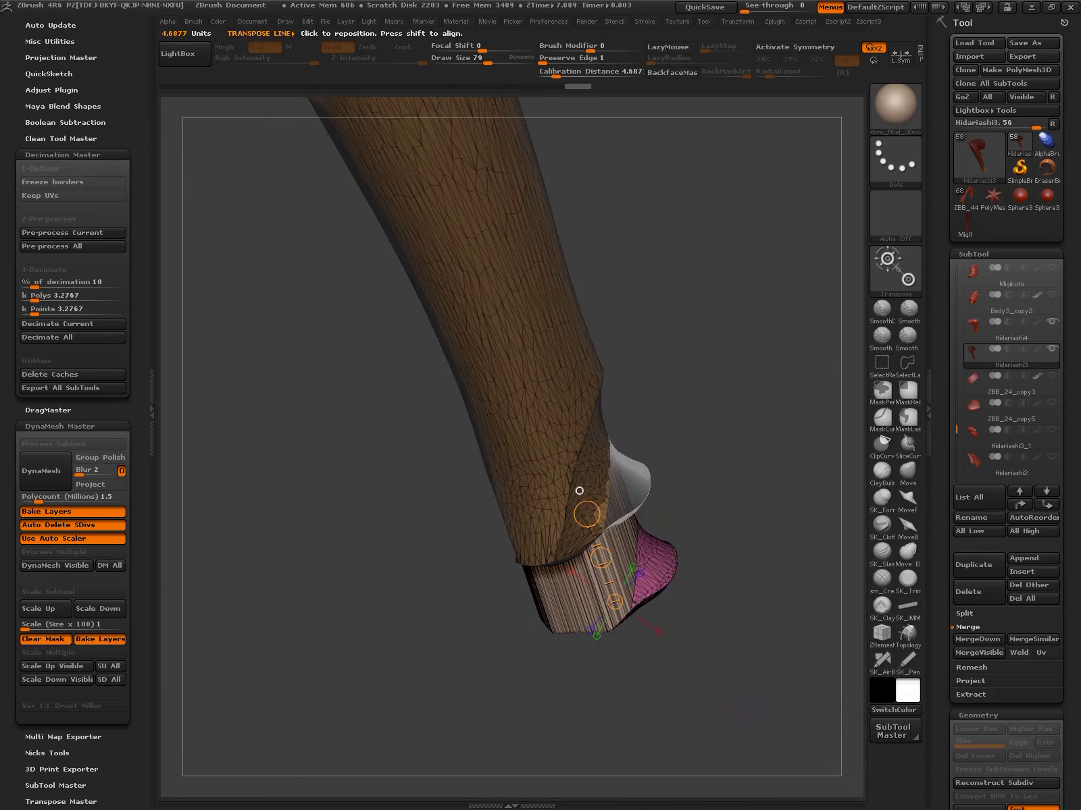
pyautogui.moveTo(601, 558); pyautogui.dragTo(579, 495, button='right')
pyautogui.click(583, 493)
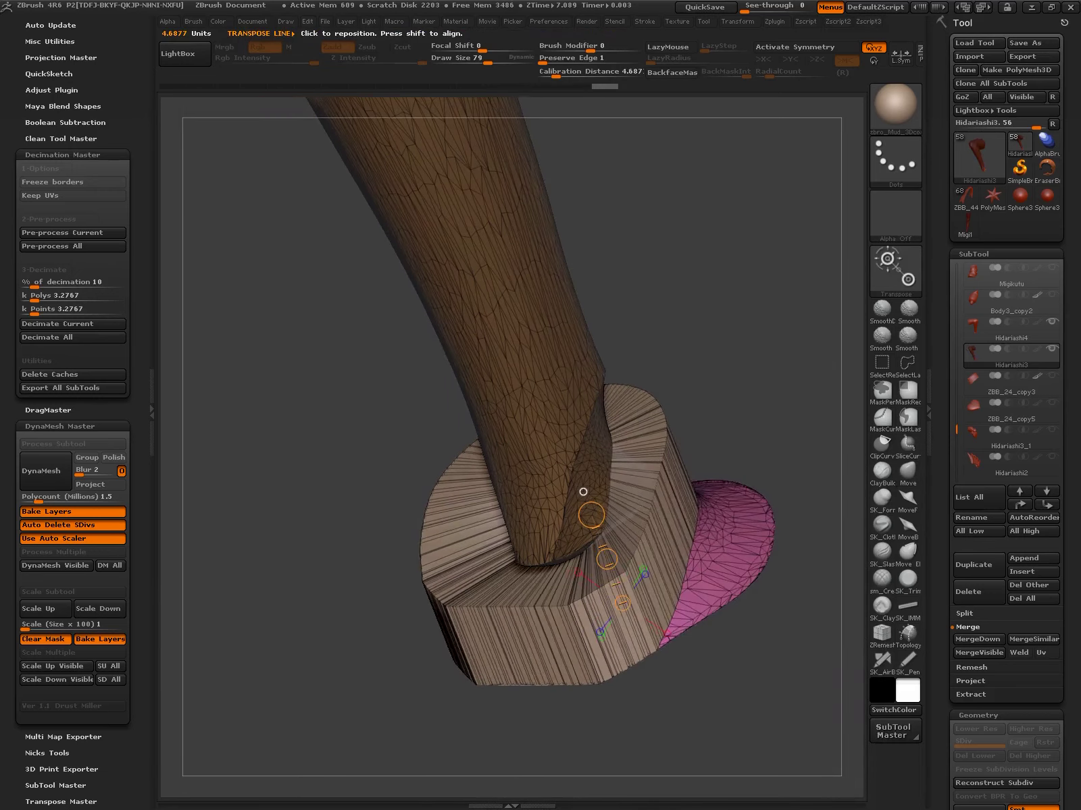
pyautogui.press('space')
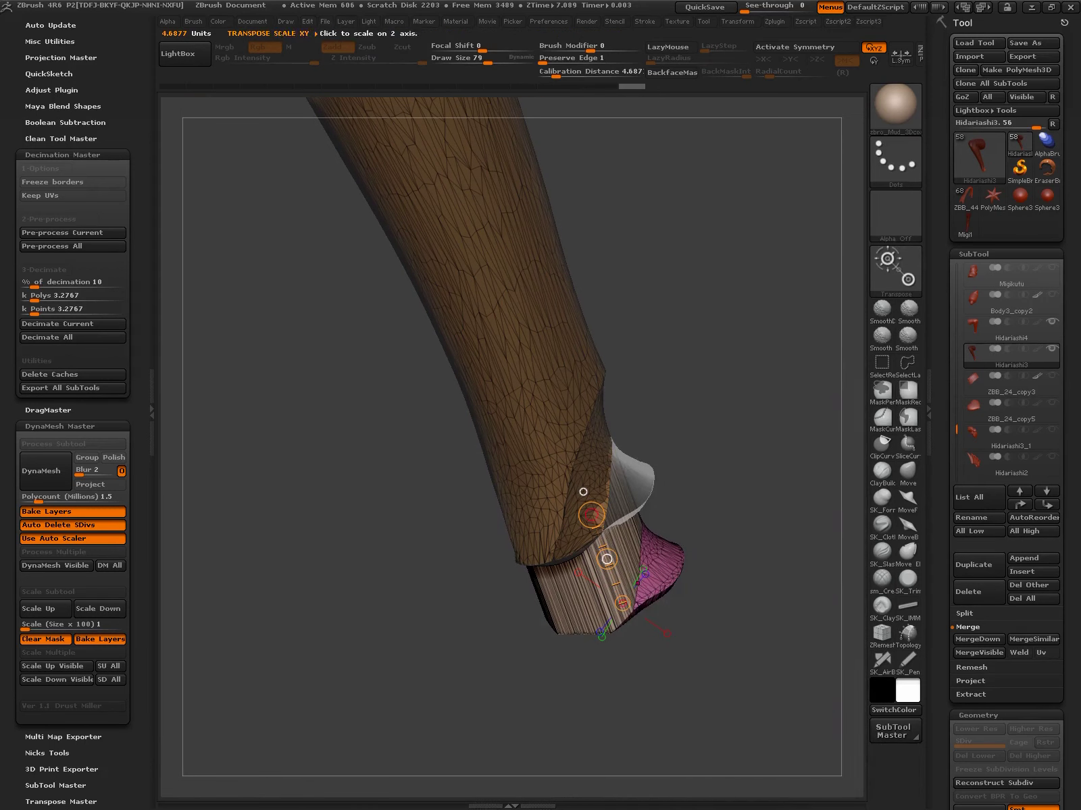
pyautogui.moveTo(584, 491)
pyautogui.mouseDown(button='right')
pyautogui.moveTo(594, 472)
pyautogui.moveTo(629, 485)
pyautogui.moveTo(567, 639)
pyautogui.moveTo(567, 606)
pyautogui.mouseUp(button='right')
pyautogui.press('q')
pyautogui.moveTo(747, 674)
pyautogui.mouseDown(button='right')
pyautogui.moveTo(781, 646)
pyautogui.moveTo(755, 677)
pyautogui.mouseUp(button='right')
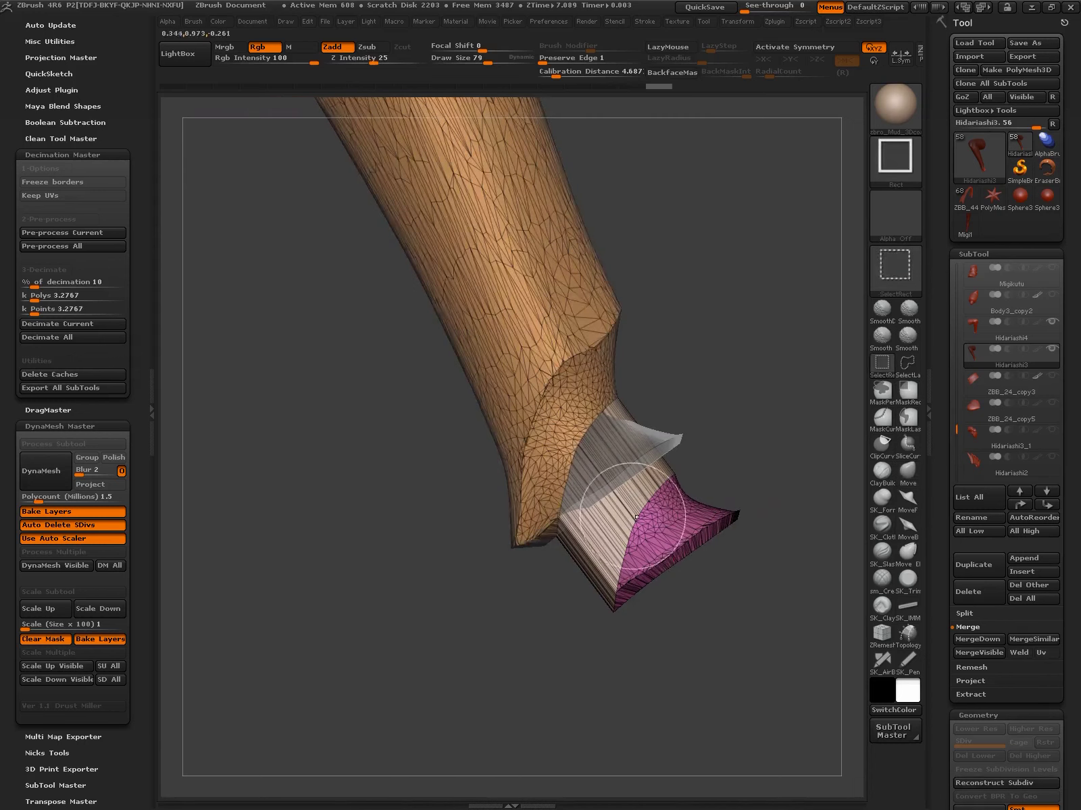
pyautogui.scroll(-5, 1006, 473)
# Build the plug shell from the EdgeLoop options and inspect its sides
pyautogui.click(974, 467)
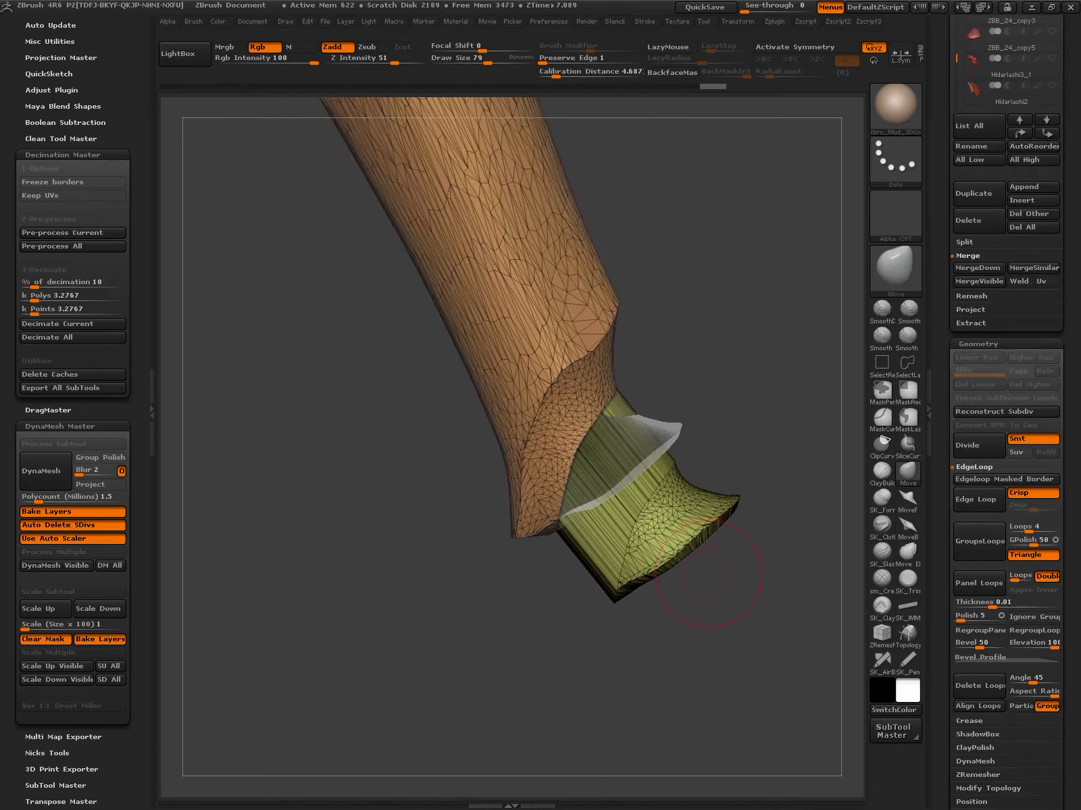
pyautogui.press('w')
pyautogui.press('space')
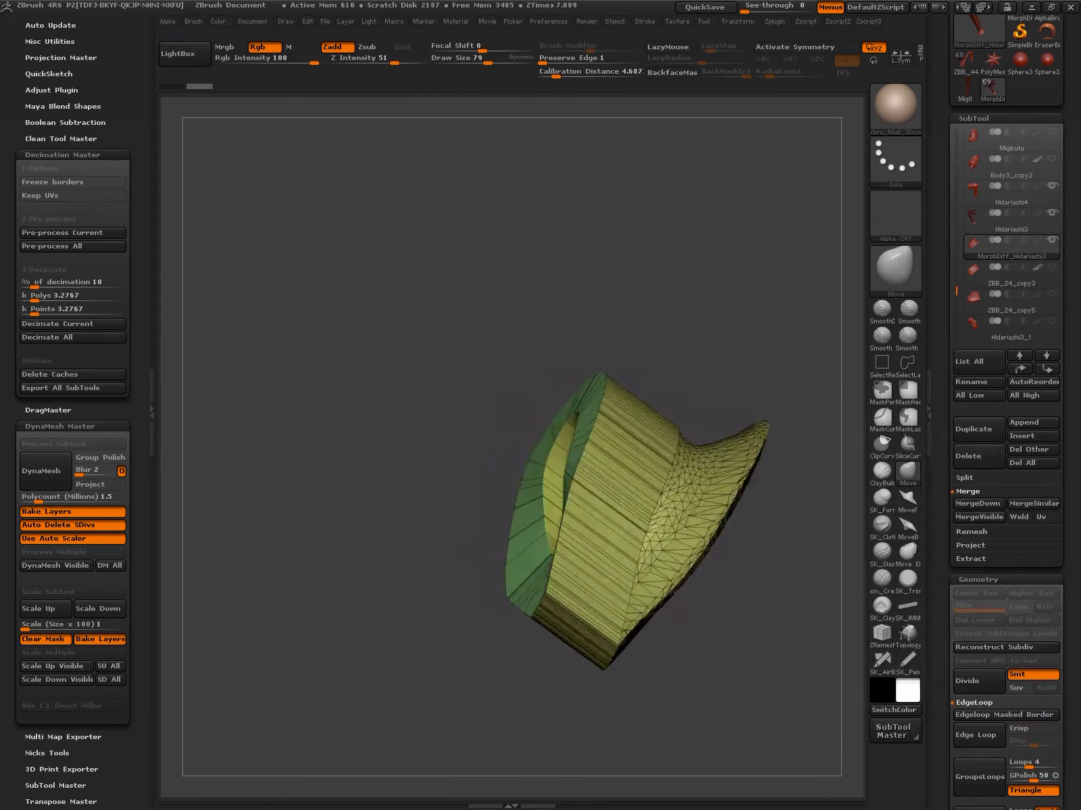
pyautogui.moveTo(770, 595); pyautogui.dragTo(696, 550)
pyautogui.moveTo(765, 607)
pyautogui.mouseDown()
pyautogui.moveTo(704, 577)
pyautogui.moveTo(755, 470)
pyautogui.mouseUp()
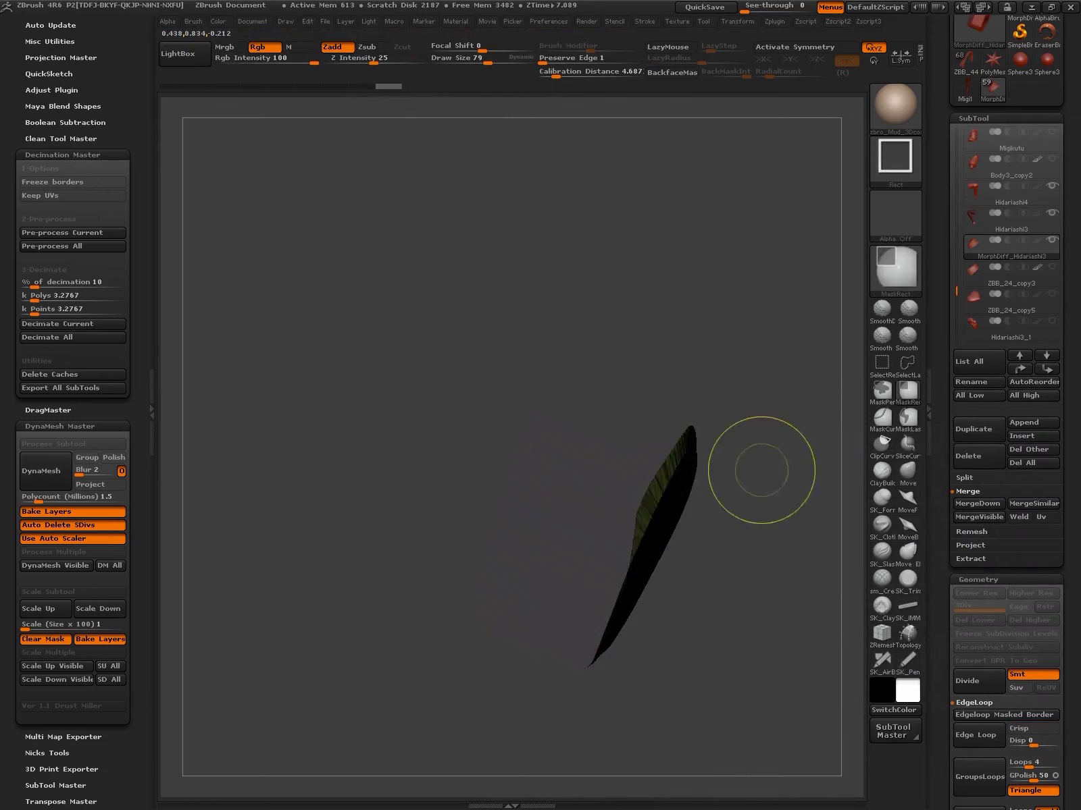
pyautogui.press('w')
pyautogui.moveTo(562, 513)
pyautogui.mouseDown()
pyautogui.moveTo(655, 559)
pyautogui.moveTo(650, 447)
pyautogui.moveTo(591, 560)
pyautogui.moveTo(446, 537)
pyautogui.moveTo(726, 627)
pyautogui.moveTo(519, 591)
pyautogui.moveTo(691, 466)
pyautogui.mouseUp()
pyautogui.press('q')
# Select Hidariashi3 with wireframe on, then Hidariashi4, then the MorphDiff_Hidariashi3 socket
pyautogui.press('g')
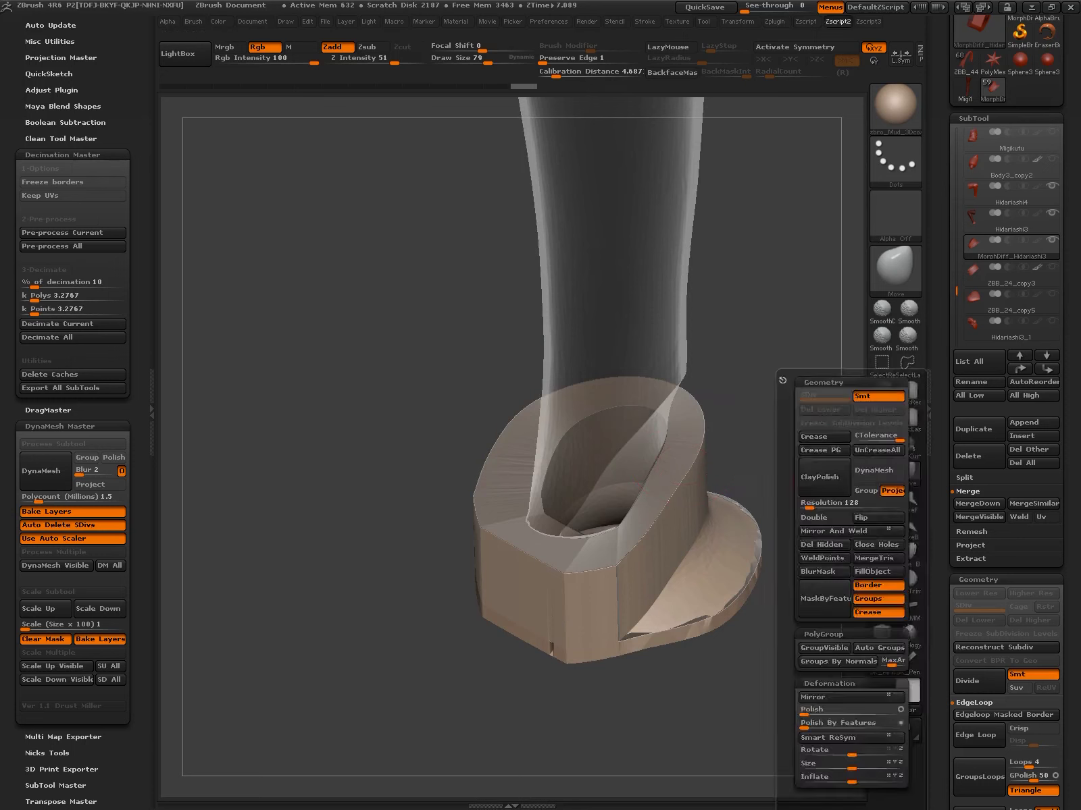
pyautogui.press('g')
pyautogui.moveTo(811, 324); pyautogui.dragTo(716, 406)
pyautogui.keyDown('alt'); pyautogui.click(689, 675); pyautogui.keyUp('alt')
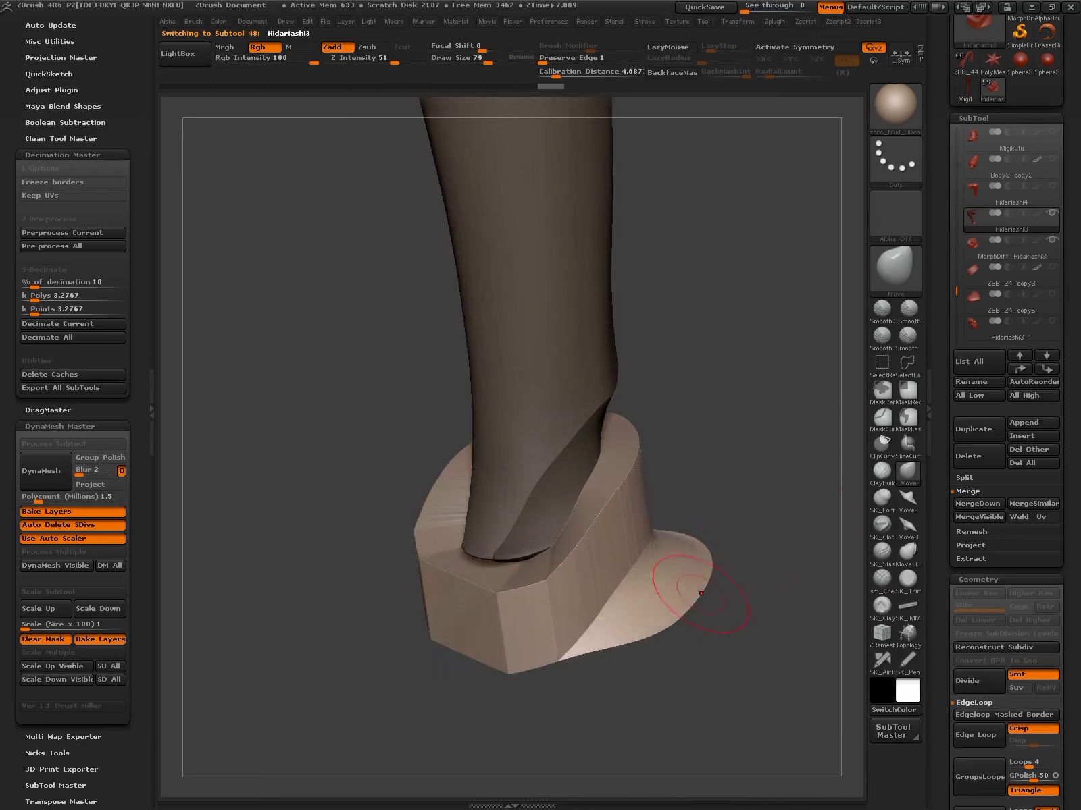
pyautogui.hotkey('shift', 'f')
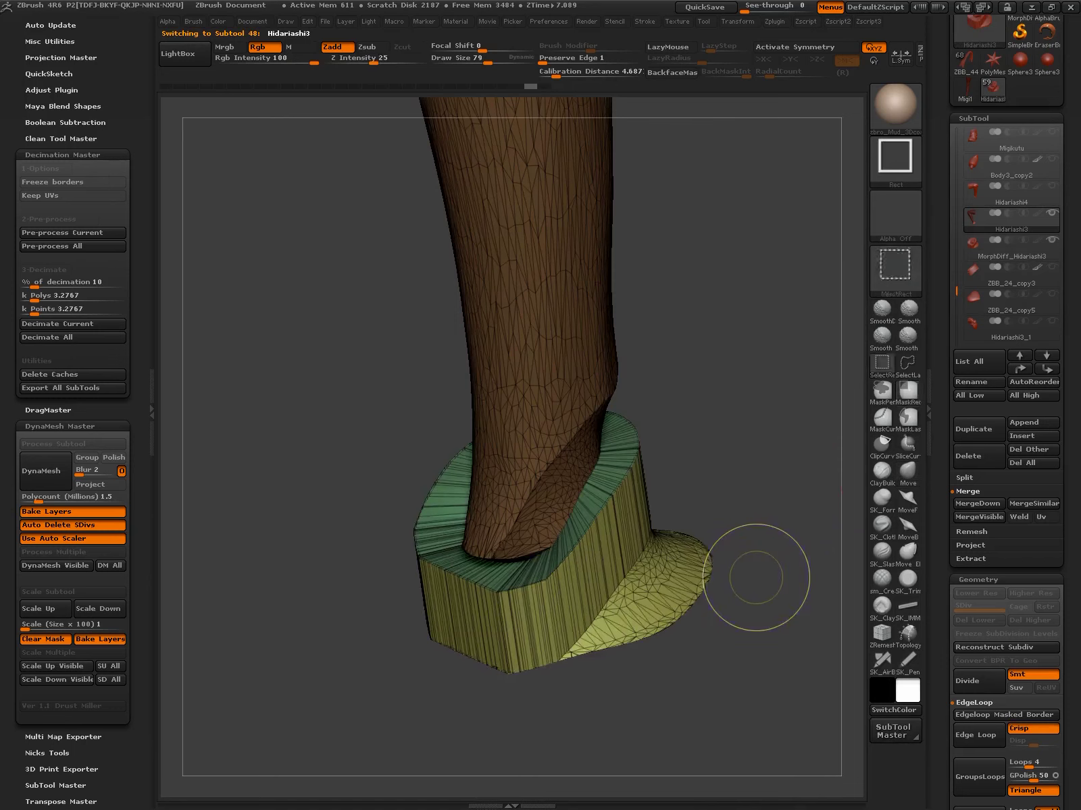
pyautogui.click(1011, 194)
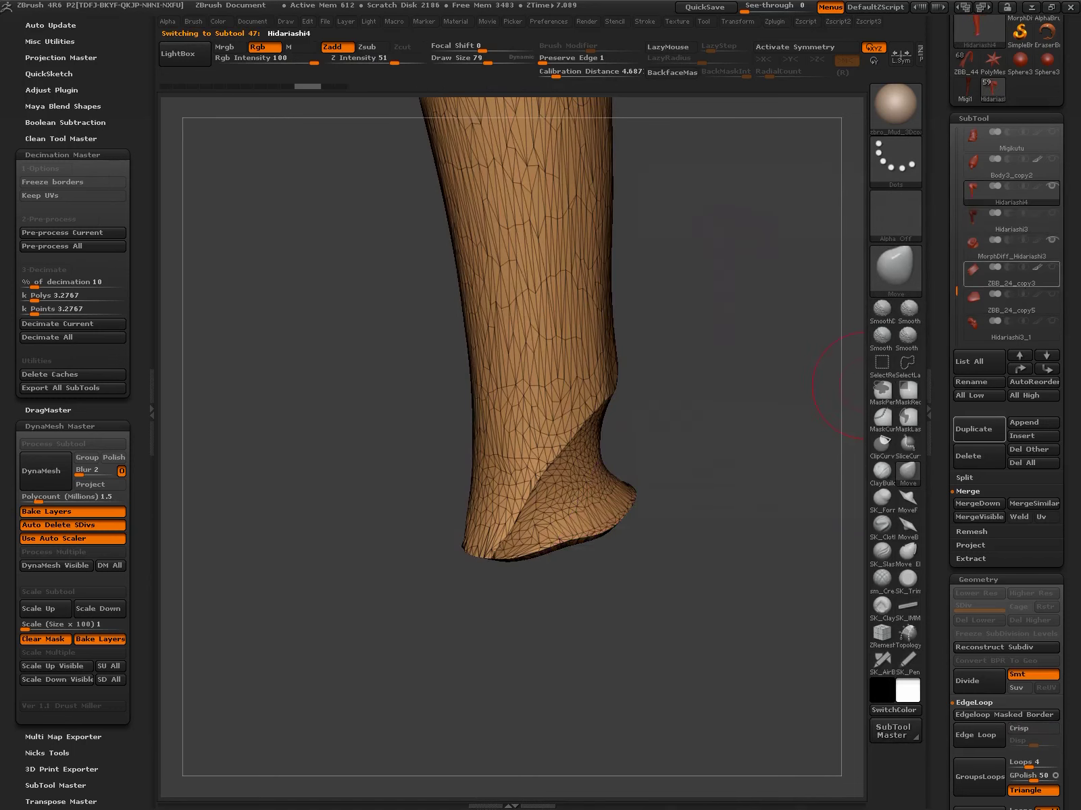
pyautogui.click(1011, 250)
# Orbit below and beside the foot to check the socket's fit around the leg
pyautogui.moveTo(769, 623)
pyautogui.mouseDown()
pyautogui.moveTo(581, 631)
pyautogui.moveTo(796, 615)
pyautogui.moveTo(755, 683)
pyautogui.moveTo(702, 676)
pyautogui.mouseUp()
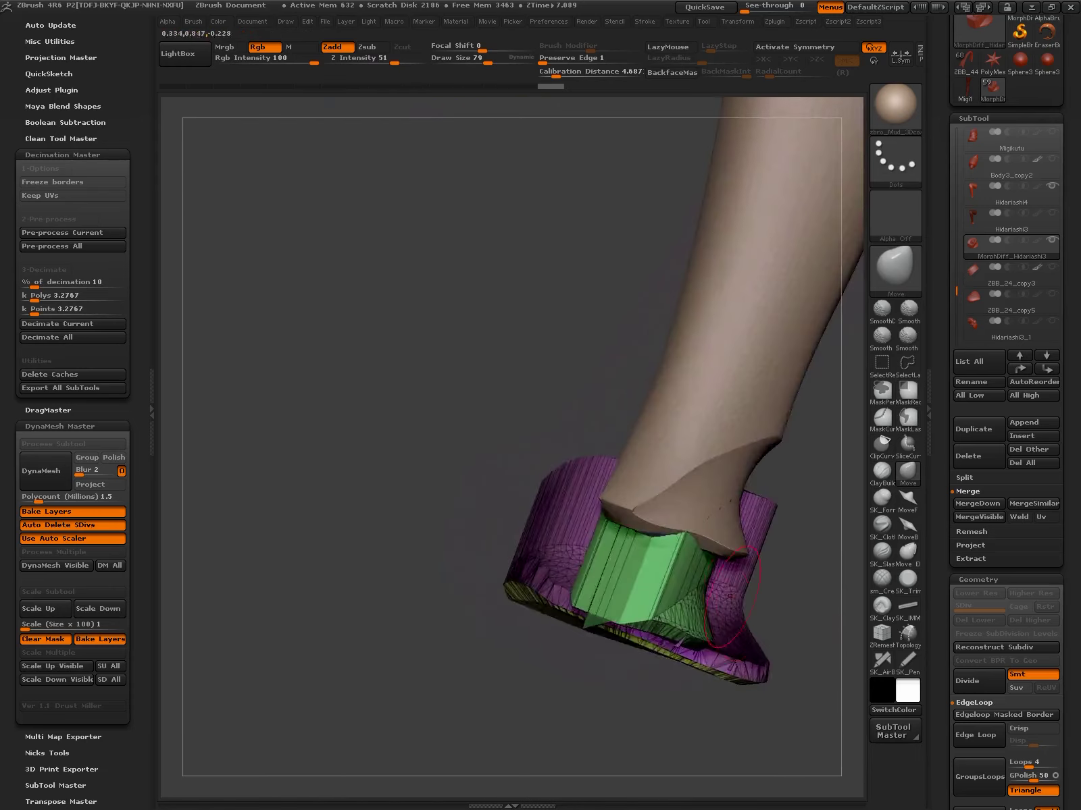
pyautogui.moveTo(702, 675); pyautogui.dragTo(634, 513)
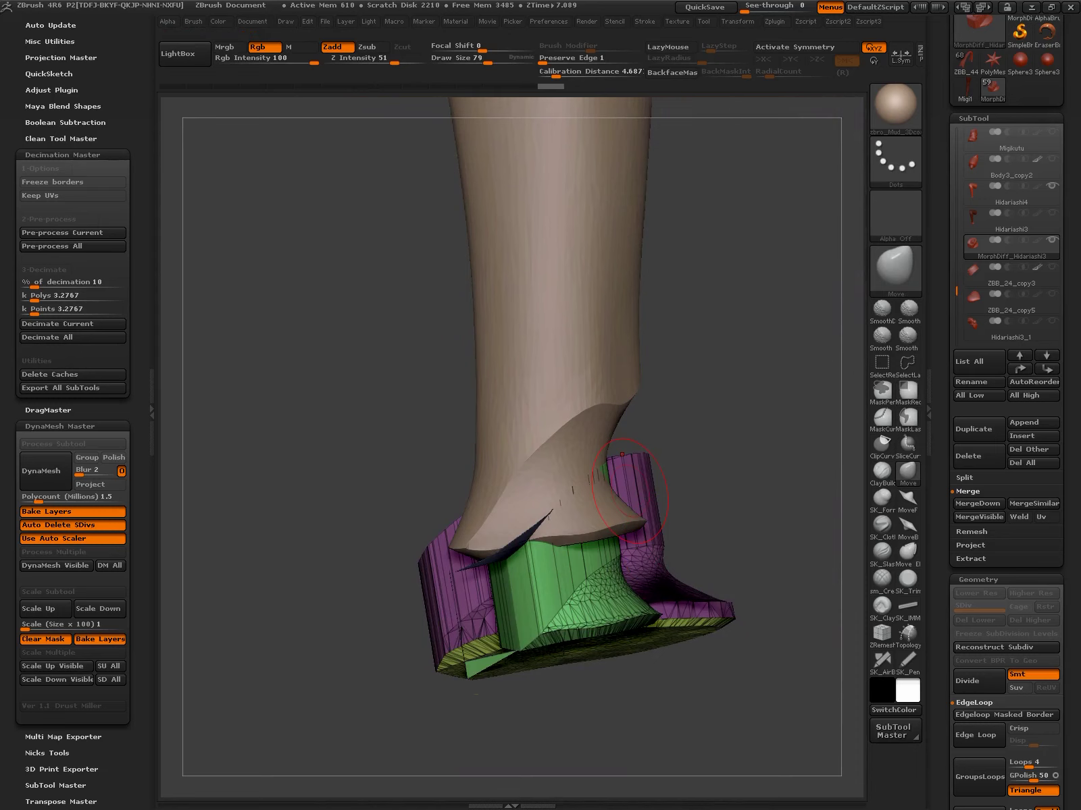
pyautogui.moveTo(636, 548)
pyautogui.mouseDown()
pyautogui.moveTo(750, 399)
pyautogui.moveTo(793, 596)
pyautogui.mouseUp()
pyautogui.press('g')
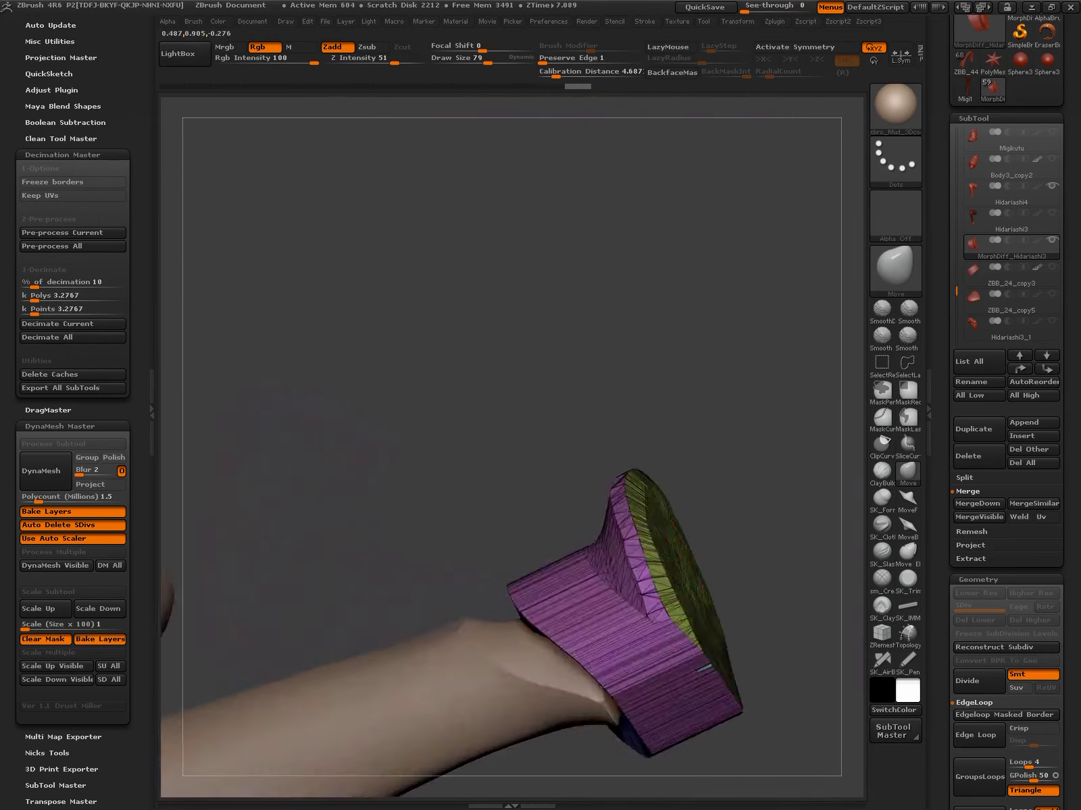
pyautogui.press('b')
pyautogui.press('m')
pyautogui.press('v')
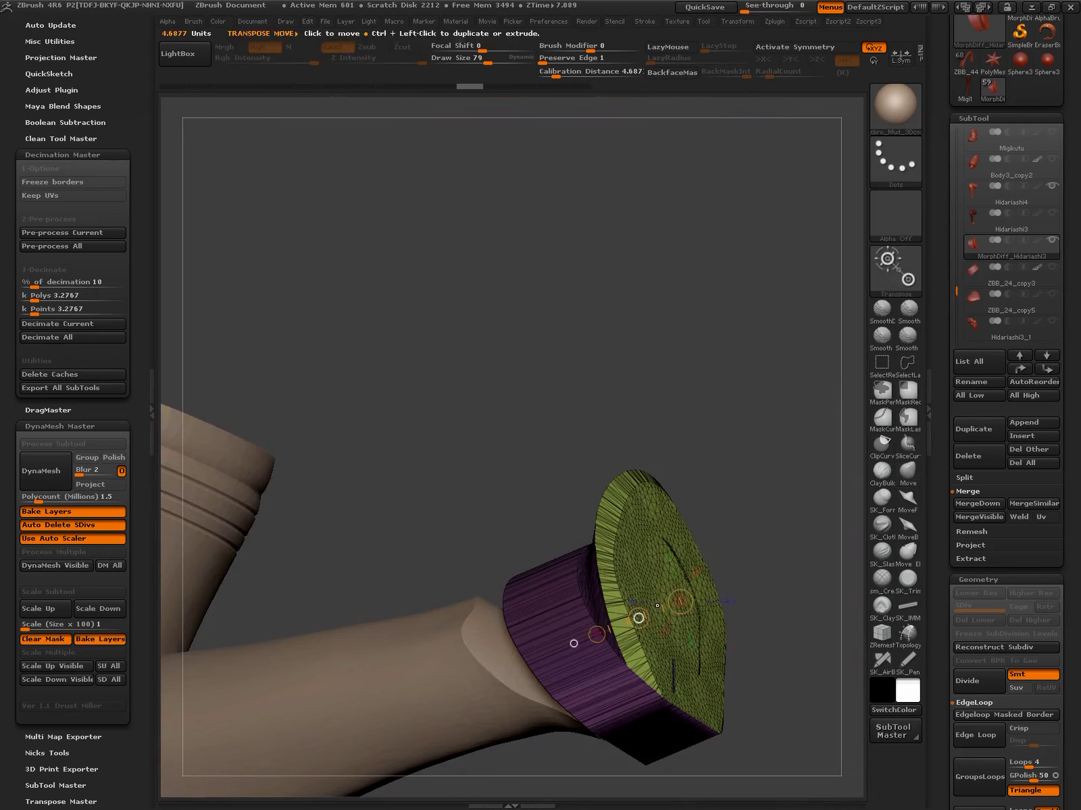
pyautogui.moveTo(756, 676)
pyautogui.mouseDown()
pyautogui.moveTo(837, 628)
pyautogui.moveTo(769, 516)
pyautogui.moveTo(852, 196)
pyautogui.mouseUp()
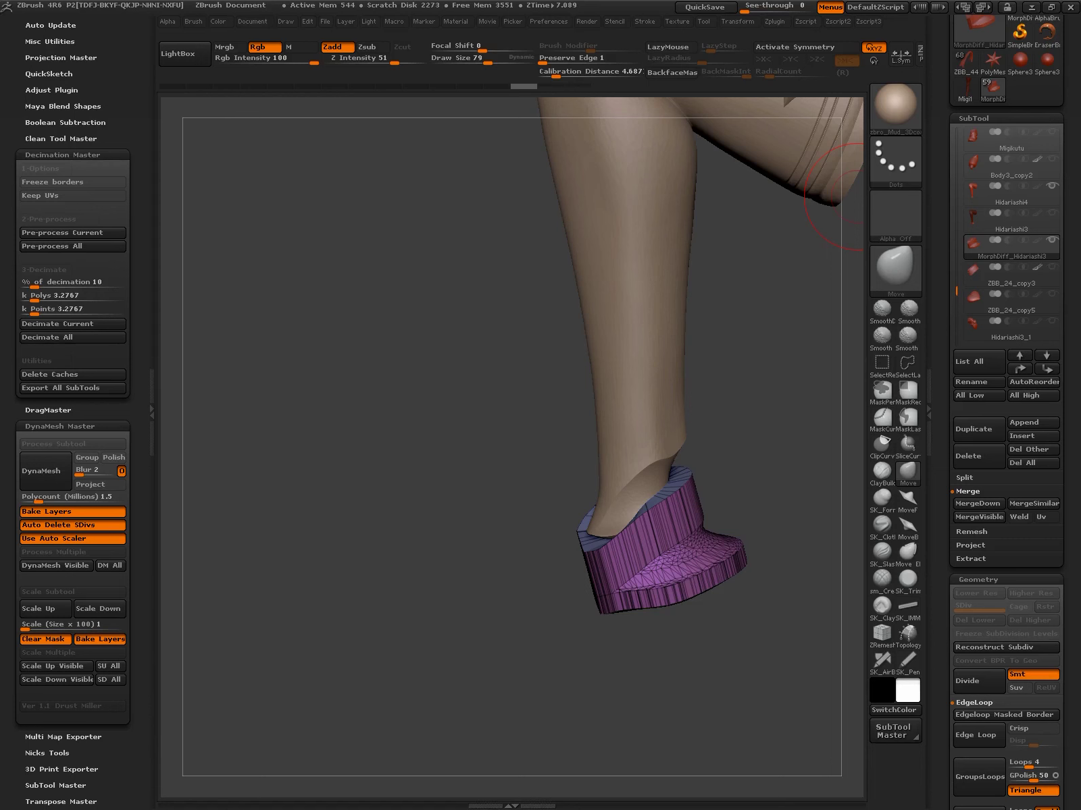
# Rename the purple shoe-block subtool at the ankle to 'Ashid', then orbit to check the leg
pyautogui.moveTo(841, 196); pyautogui.dragTo(791, 646)
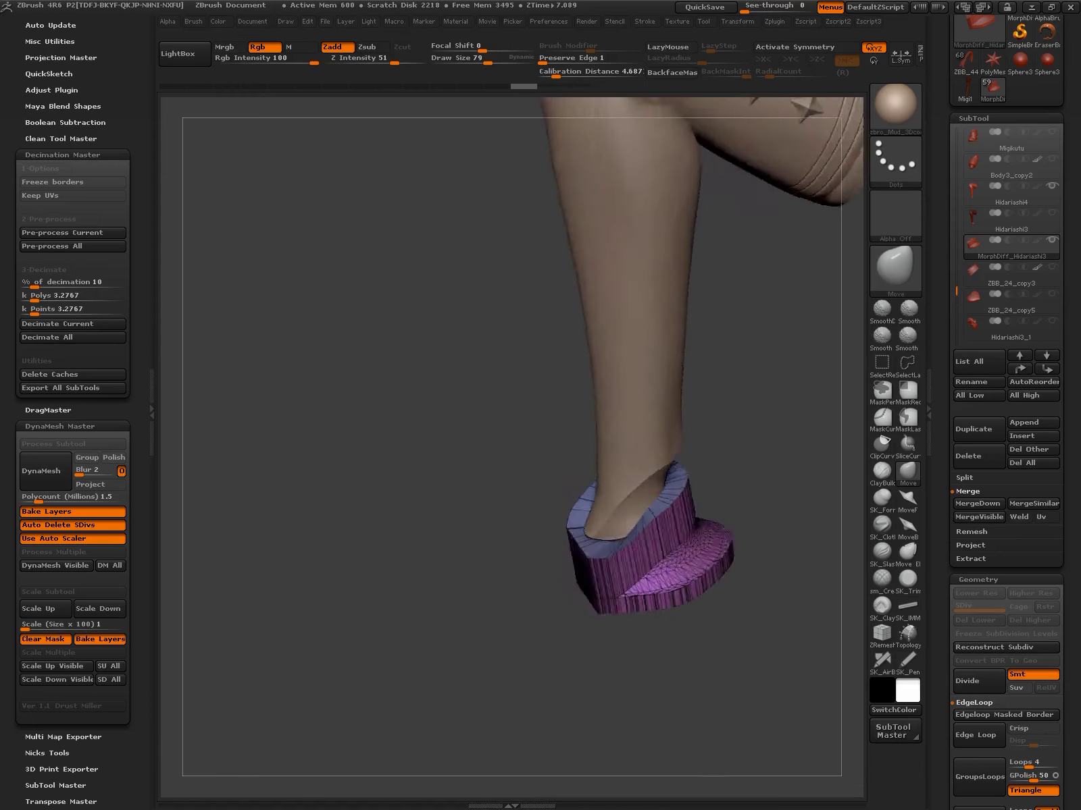
pyautogui.moveTo(854, 406); pyautogui.dragTo(858, 284)
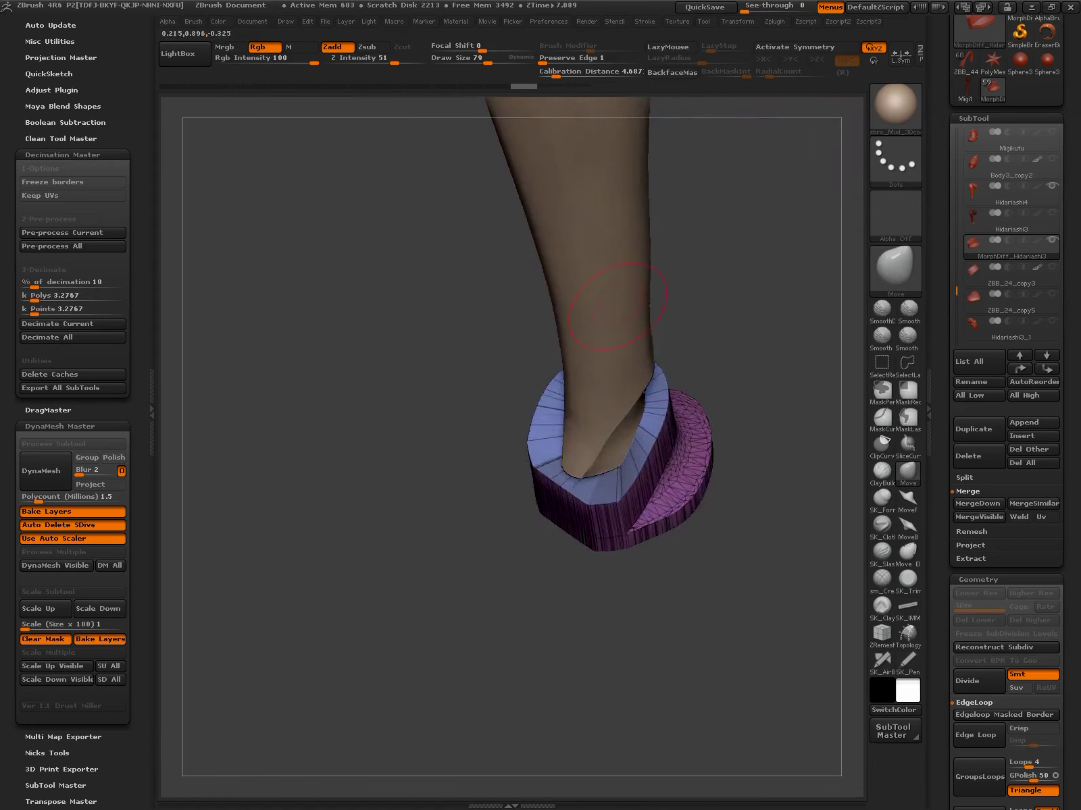
pyautogui.click(970, 381)
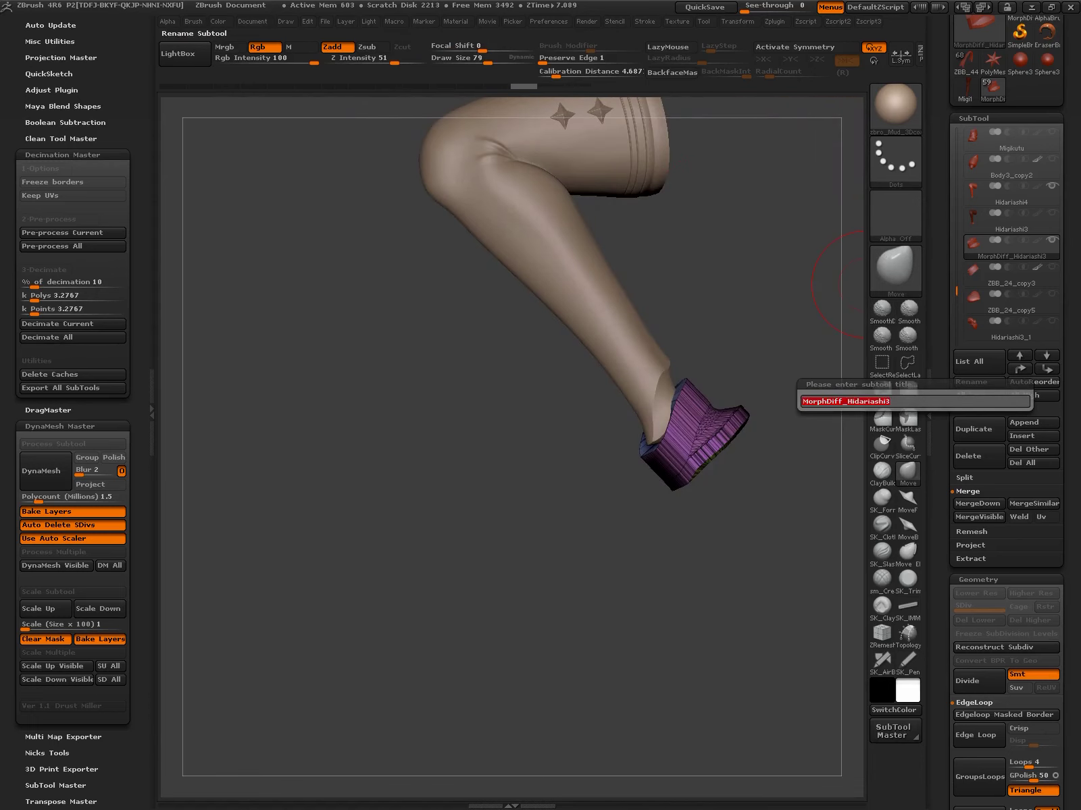
pyautogui.write('ashid')
pyautogui.press('Return')
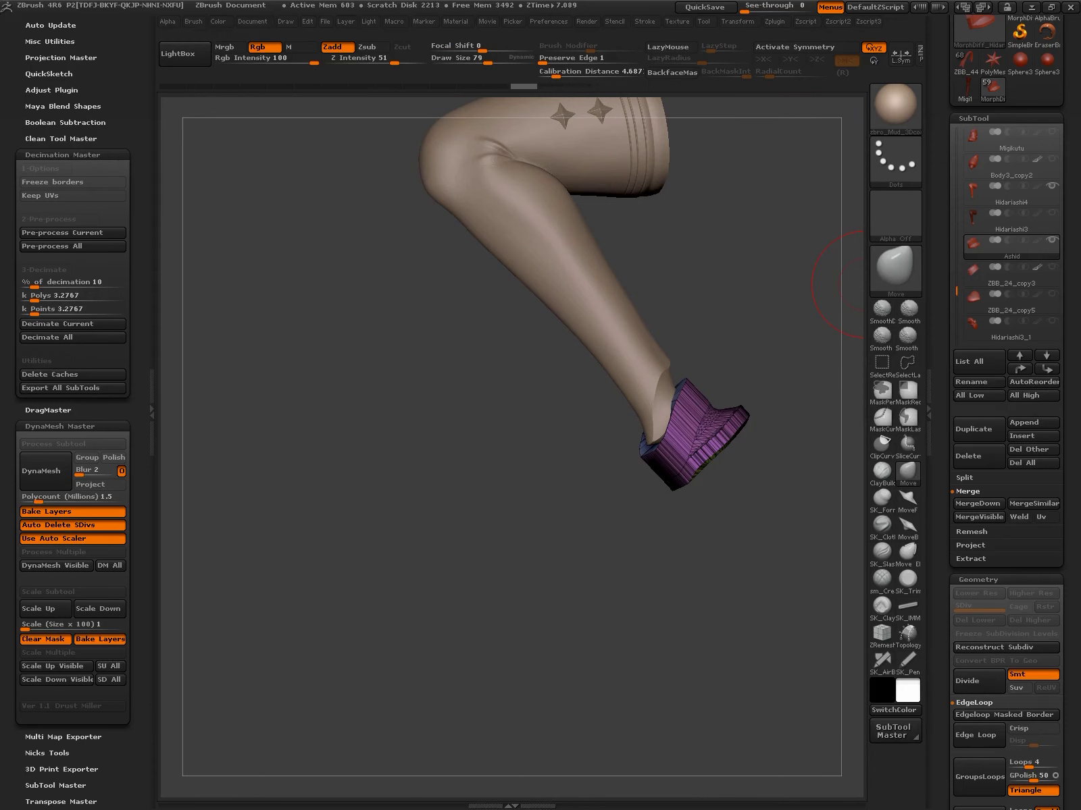
pyautogui.moveTo(867, 285); pyautogui.dragTo(861, 340)
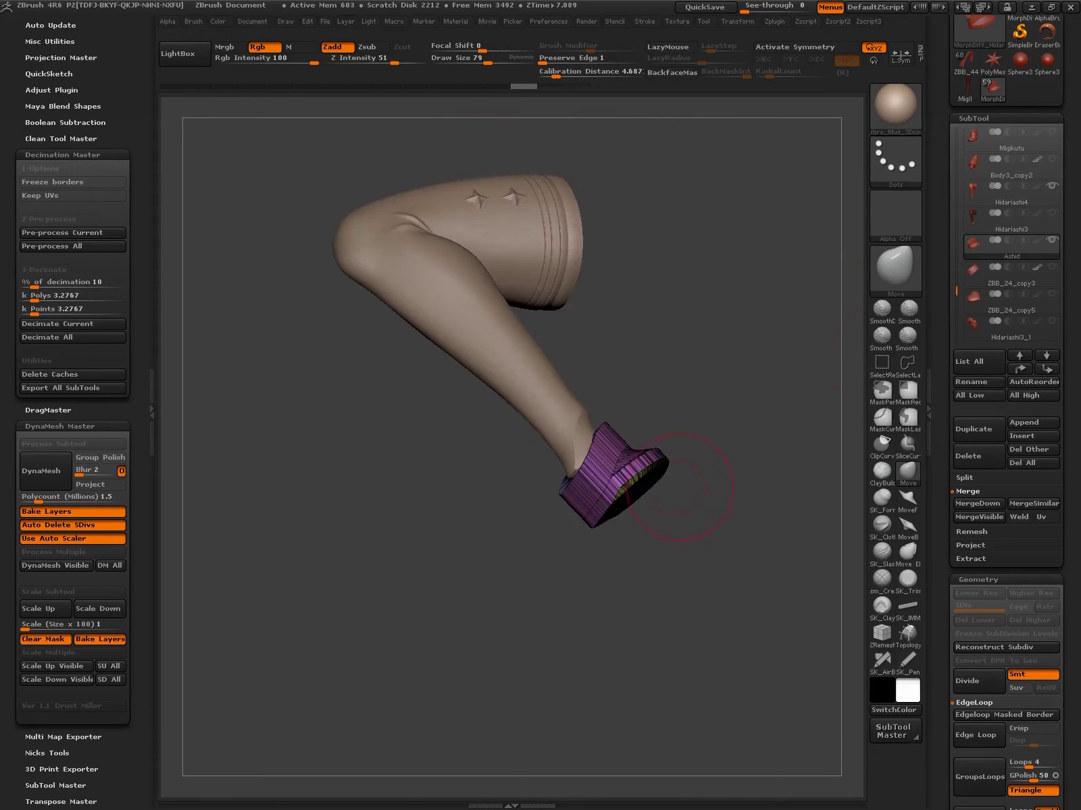
pyautogui.moveTo(681, 486); pyautogui.dragTo(856, 338)
pyautogui.scroll(2, 1006, 406)
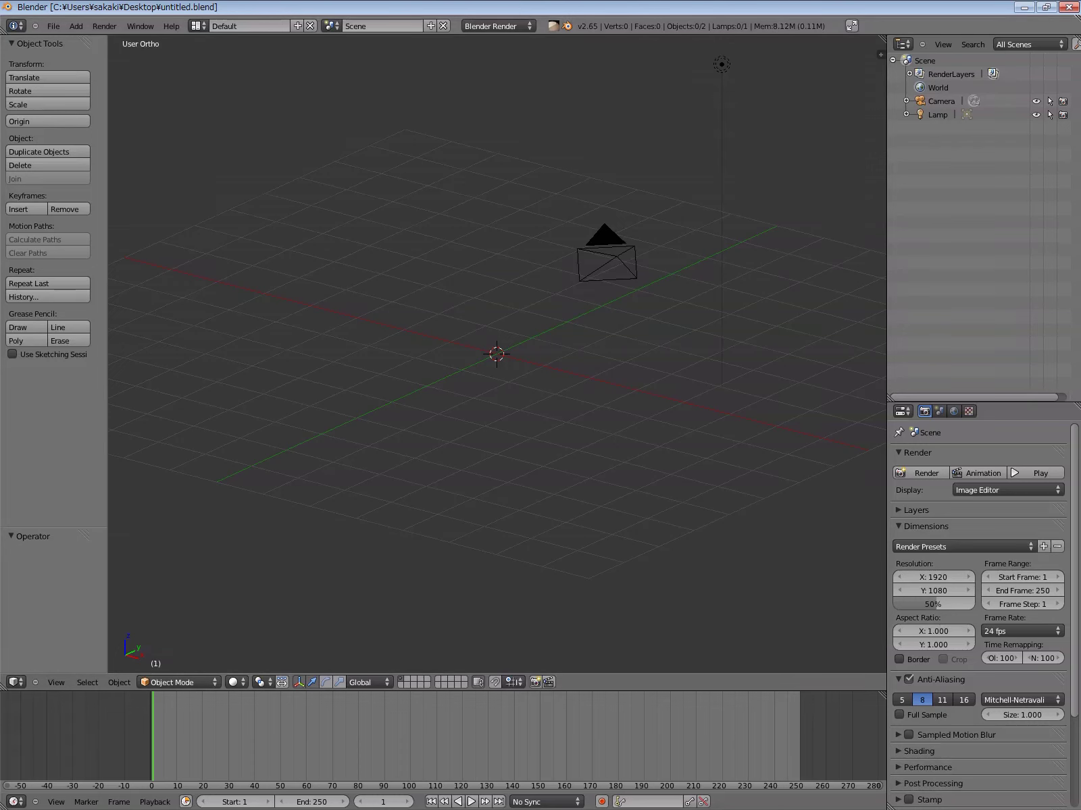
# Delete the heart-shaped ZBB_24_copy5 object and select the Hidariashi4 leg
pyautogui.moveTo(496, 405); pyautogui.dragTo(497, 351, button='middle')
pyautogui.scroll(5, 497, 353)
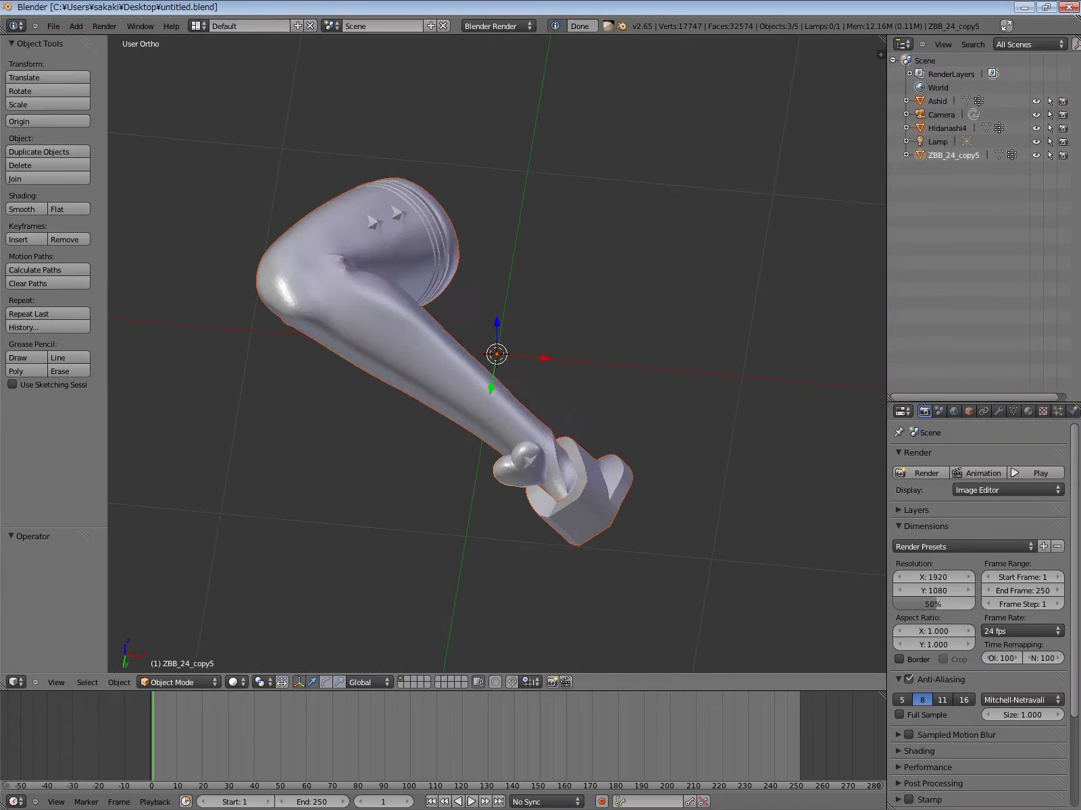
pyautogui.press('Delete')
pyautogui.moveTo(496, 405); pyautogui.dragTo(496, 304, button='middle')
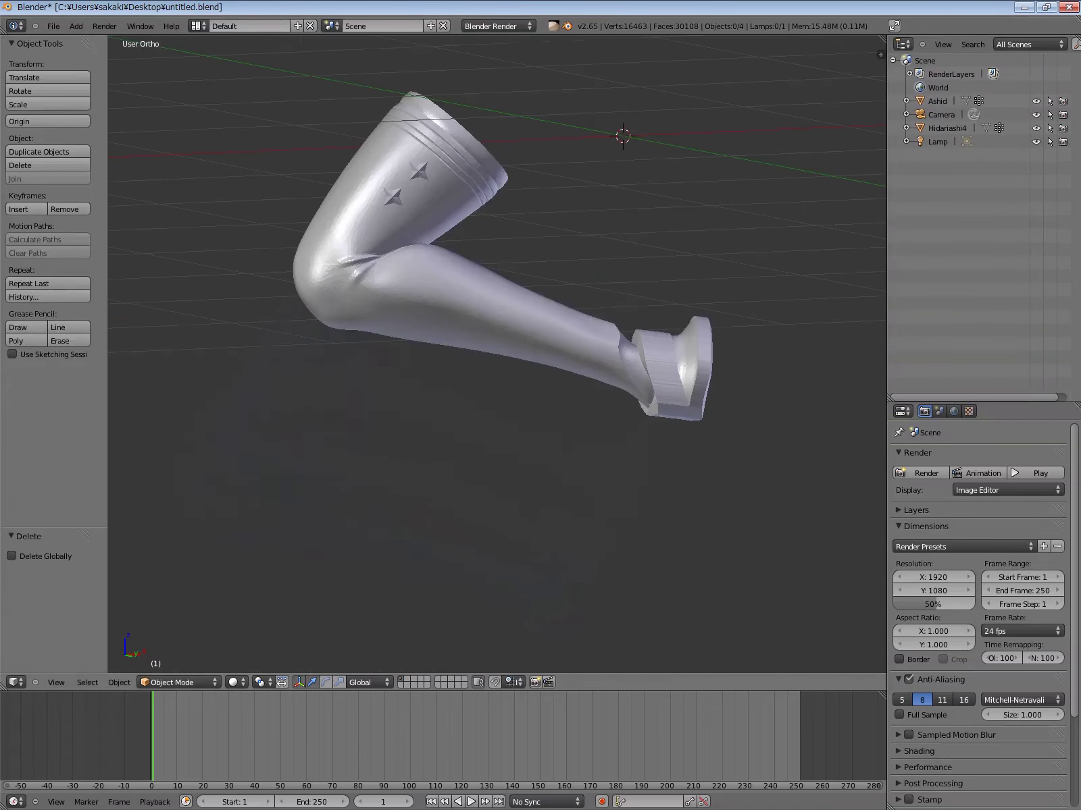
pyautogui.rightClick(405, 284)
# Apply a Boolean Difference modifier with object Ashid to Hidariashi4
pyautogui.click(977, 457)
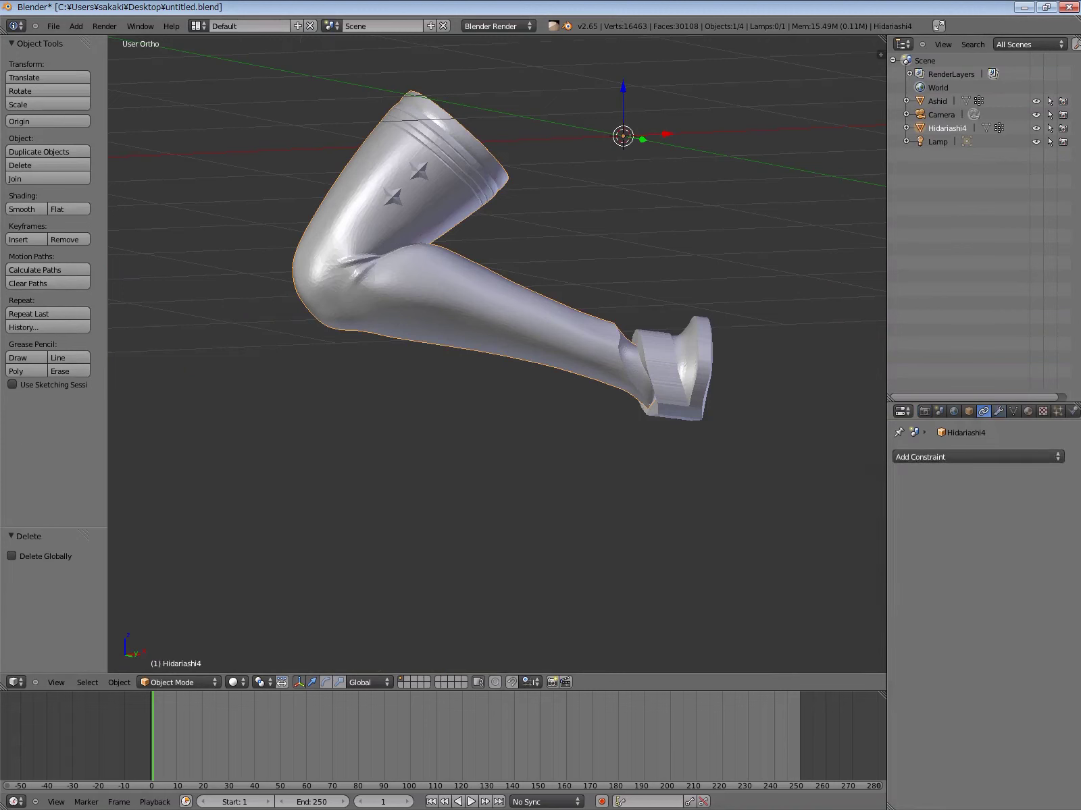
pyautogui.click(998, 411)
pyautogui.click(977, 456)
pyautogui.click(770, 515)
pyautogui.click(934, 534)
pyautogui.click(916, 492)
pyautogui.click(1019, 535)
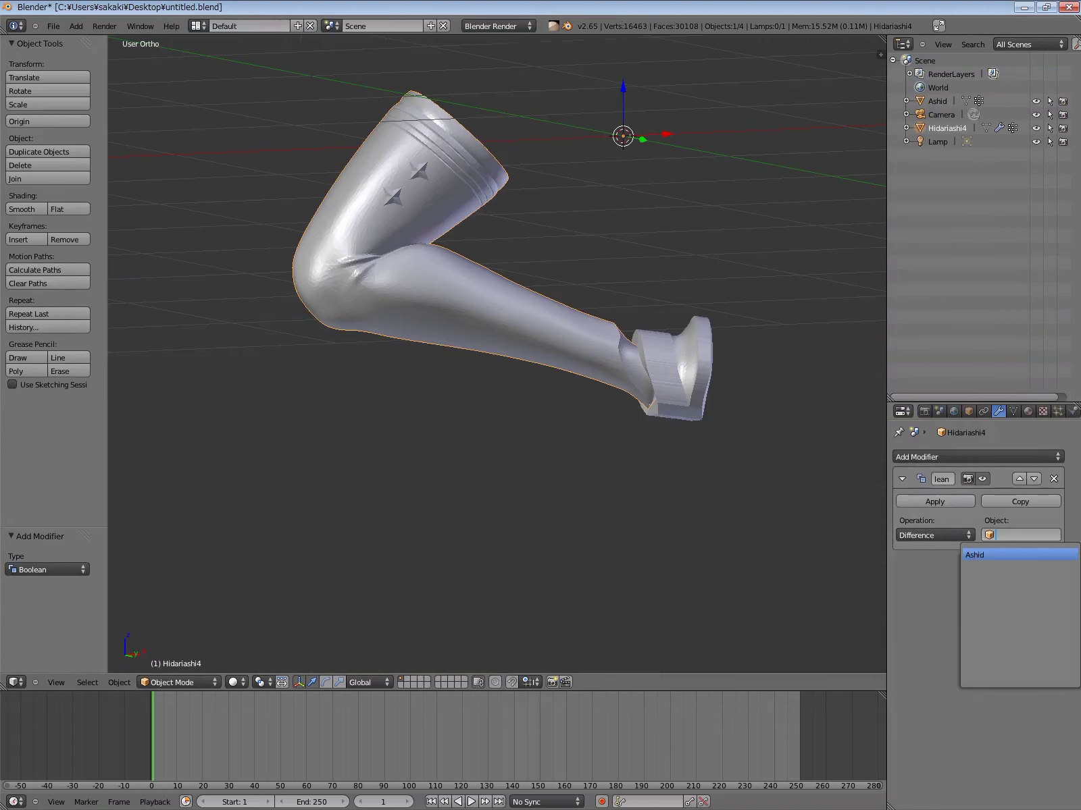
pyautogui.press('Return')
pyautogui.click(935, 501)
# Inspect the cut ankle end of the leg in local view
pyautogui.press('KP_Divide')
pyautogui.moveTo(473, 338); pyautogui.dragTo(608, 270, button='middle')
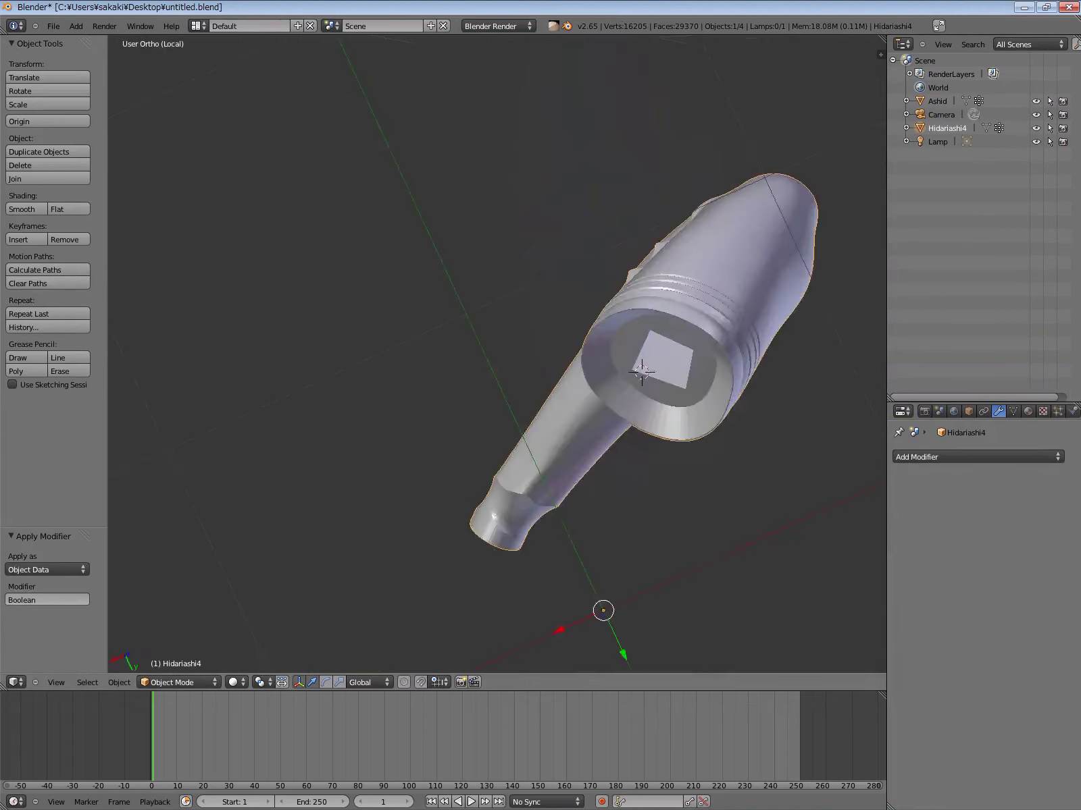
pyautogui.moveTo(496, 351); pyautogui.dragTo(432, 270, button='middle')
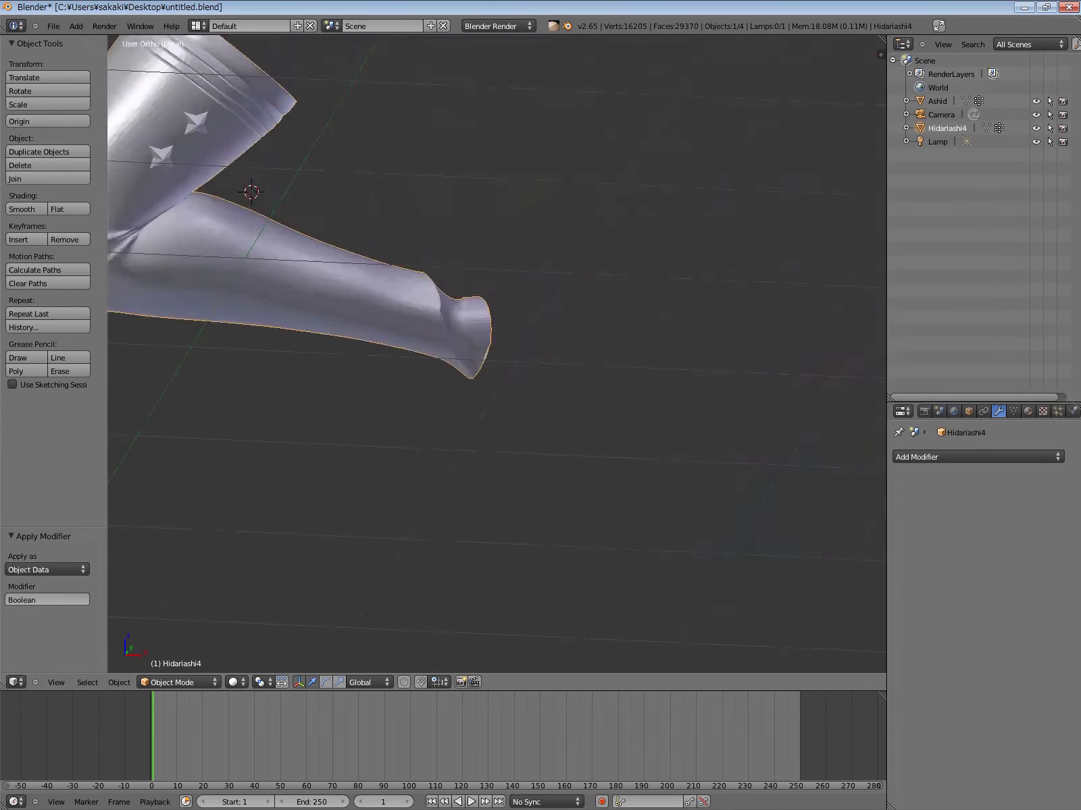
pyautogui.press('KP_Divide')
pyautogui.moveTo(473, 338); pyautogui.dragTo(513, 324, button='middle')
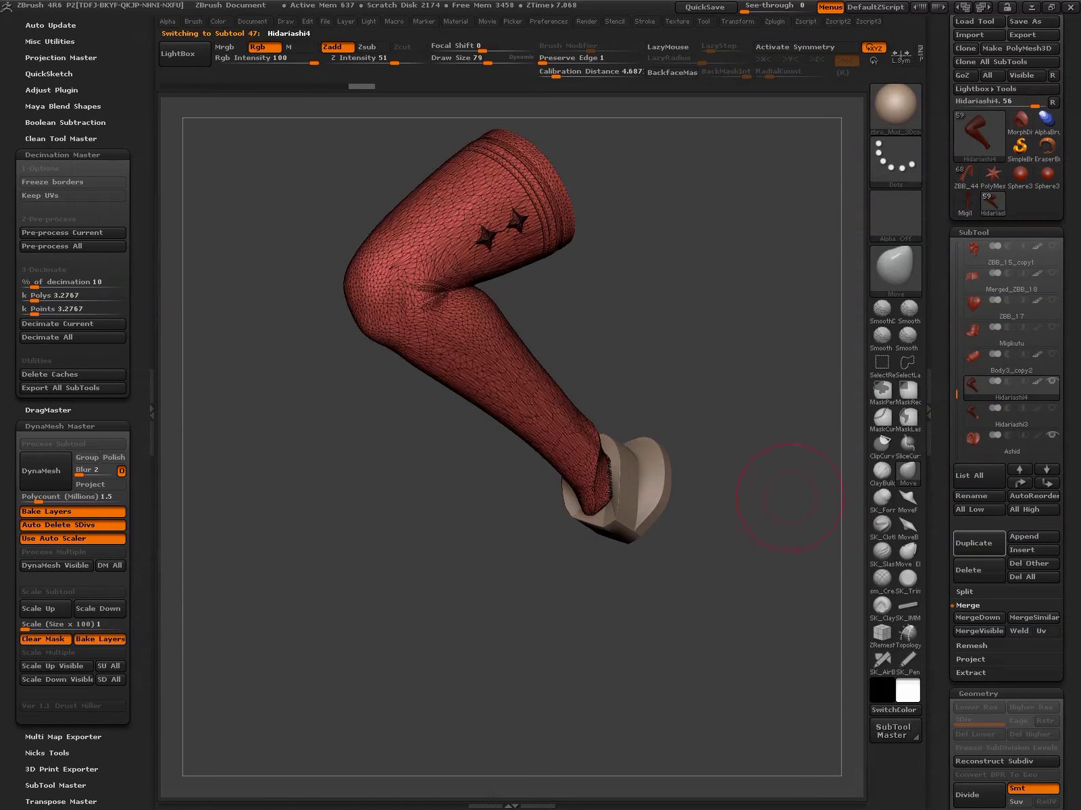
# Inspect the cut ankle end with flat colour and polygroup wireframe, then restore shaded view
pyautogui.moveTo(788, 498); pyautogui.dragTo(863, 554)
pyautogui.moveTo(688, 511)
pyautogui.mouseDown()
pyautogui.moveTo(615, 633)
pyautogui.moveTo(838, 412)
pyautogui.mouseUp()
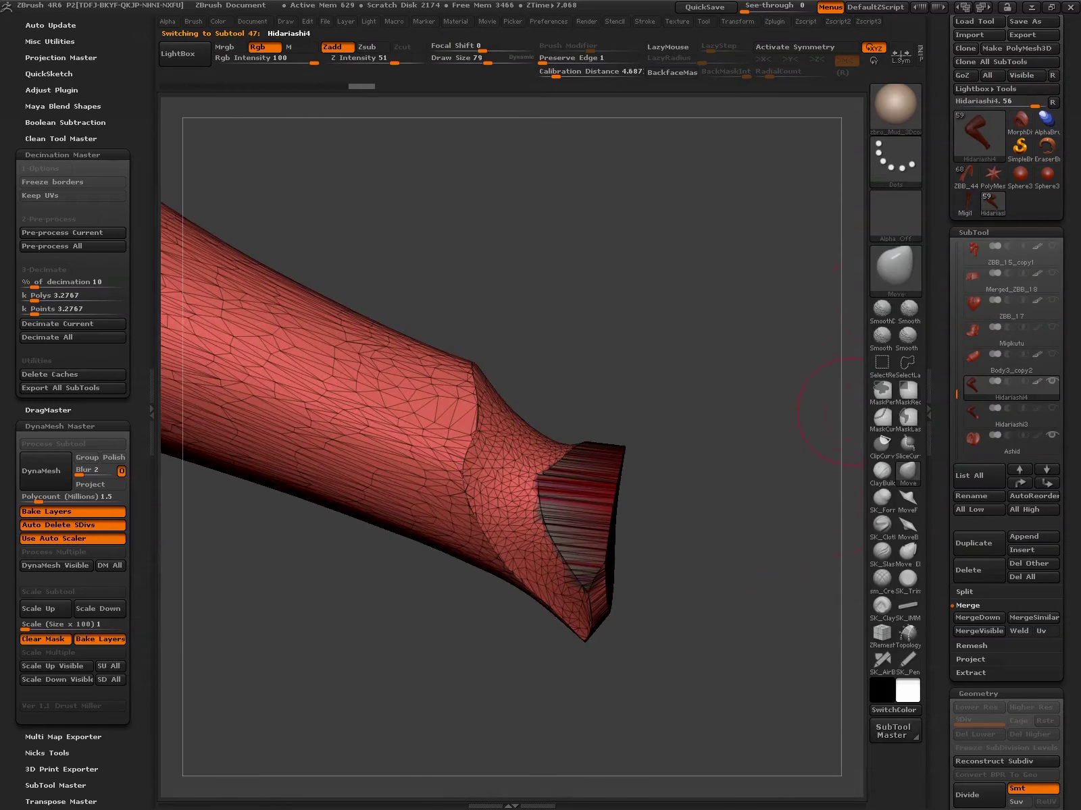
pyautogui.click(151, 409)
pyautogui.click(861, 51)
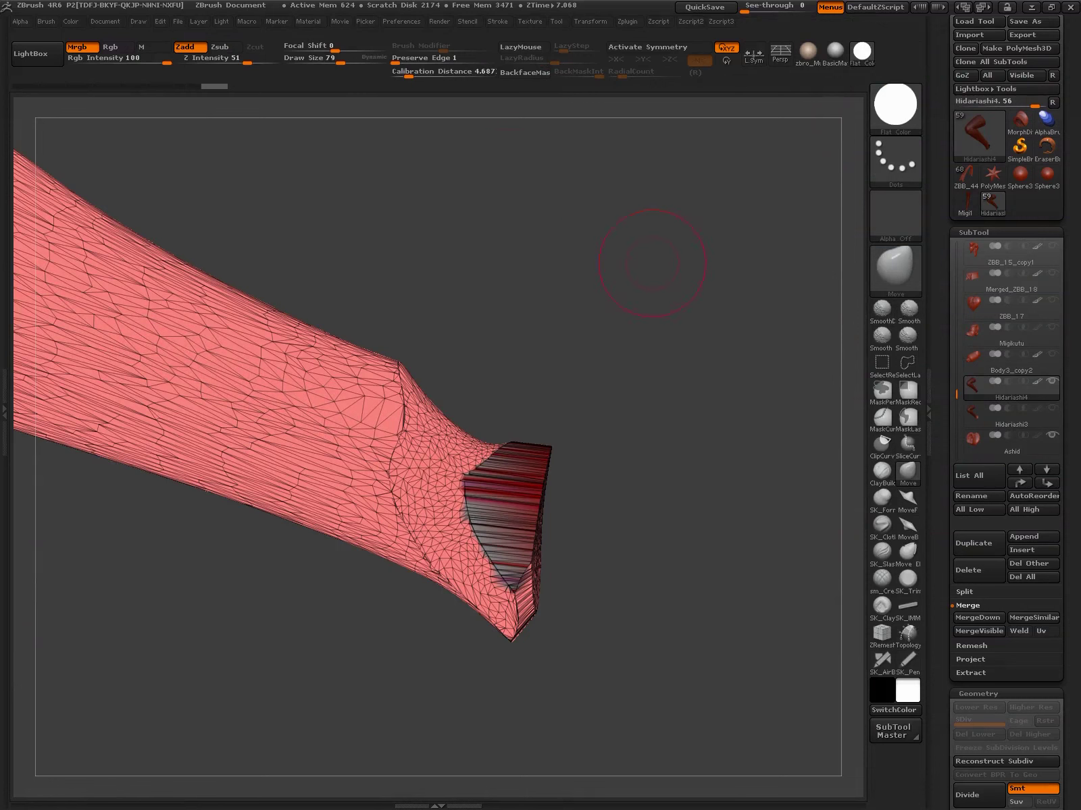
pyautogui.click(742, 411)
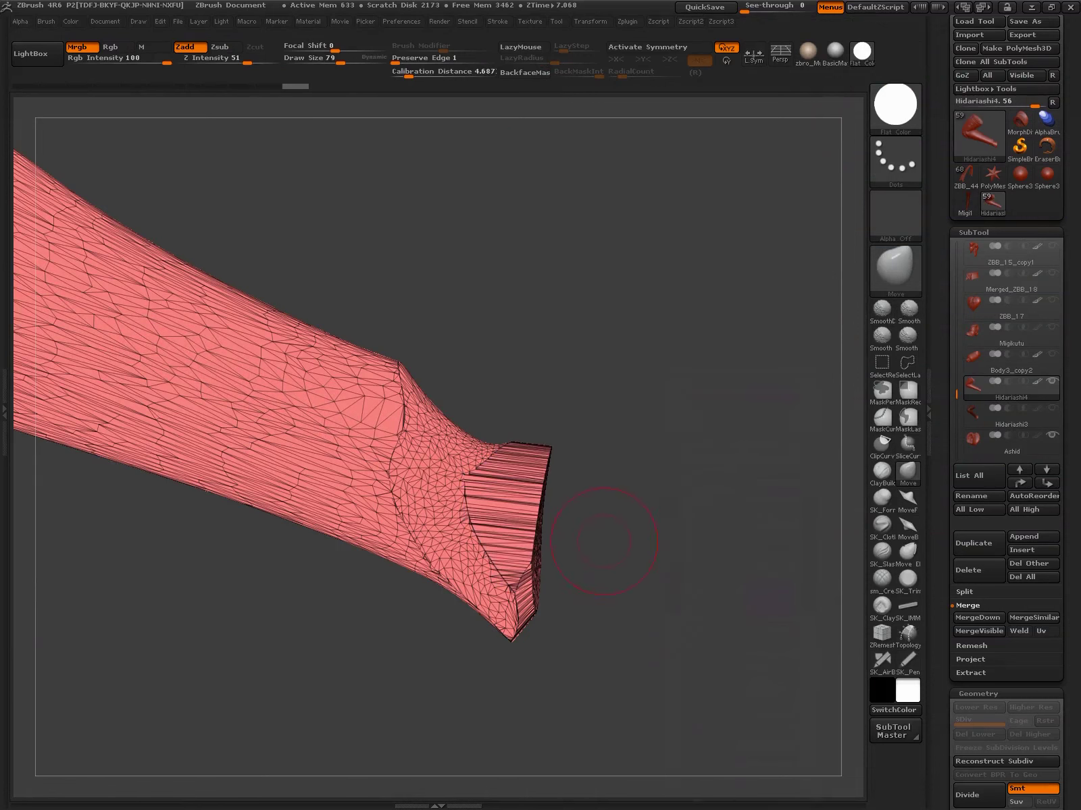
pyautogui.click(808, 53)
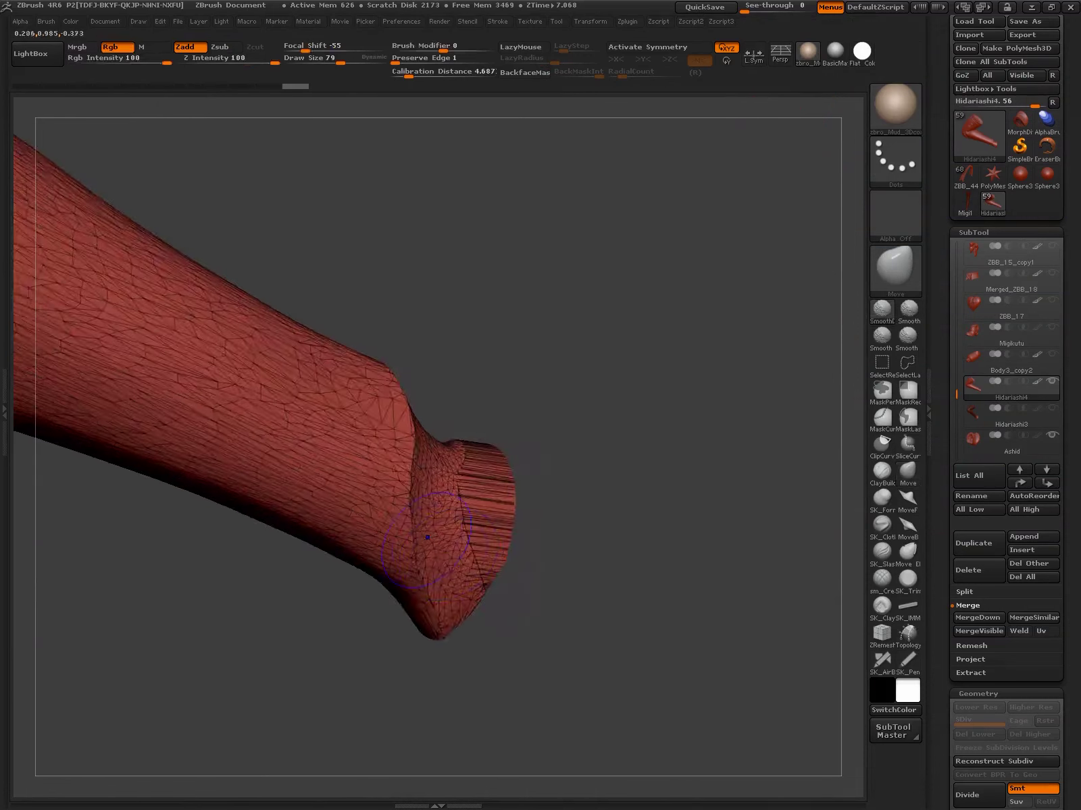
pyautogui.hotkey('shift', 'f')
pyautogui.moveTo(675, 338)
pyautogui.mouseDown()
pyautogui.moveTo(575, 568)
pyautogui.moveTo(803, 532)
pyautogui.moveTo(796, 422)
pyautogui.mouseUp()
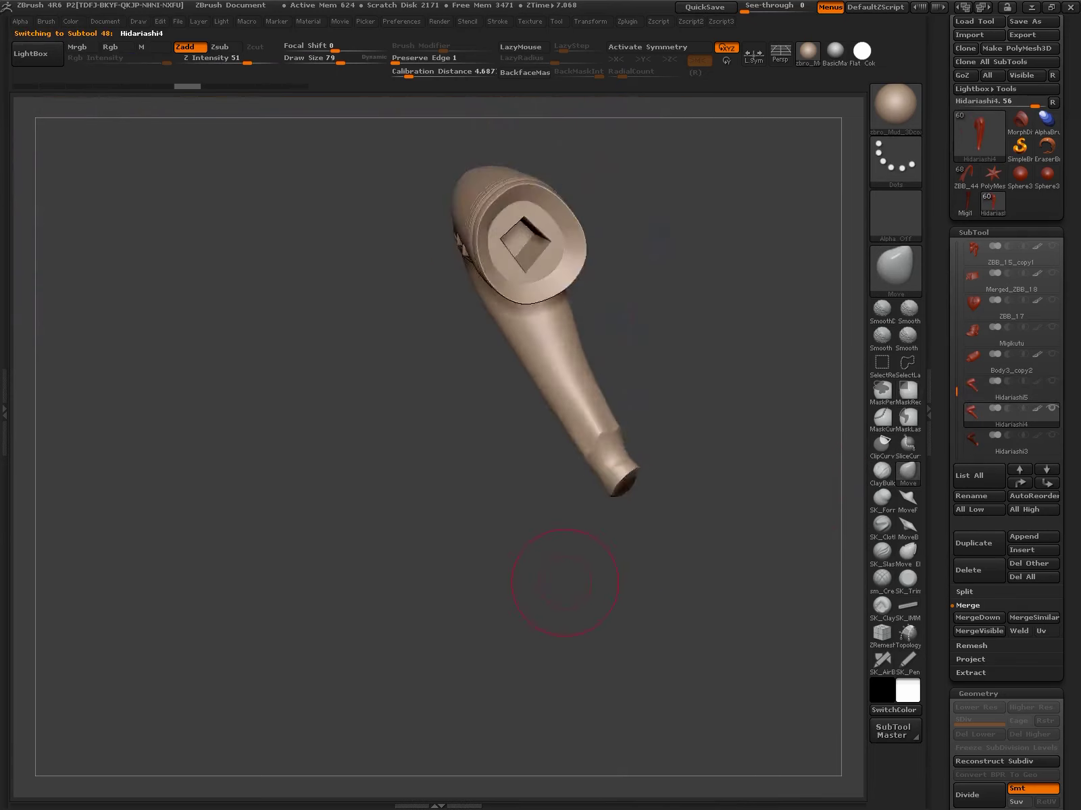
# Save the tool as a new ZTool file in the split folder and step through the subtools
pyautogui.click(1032, 43)
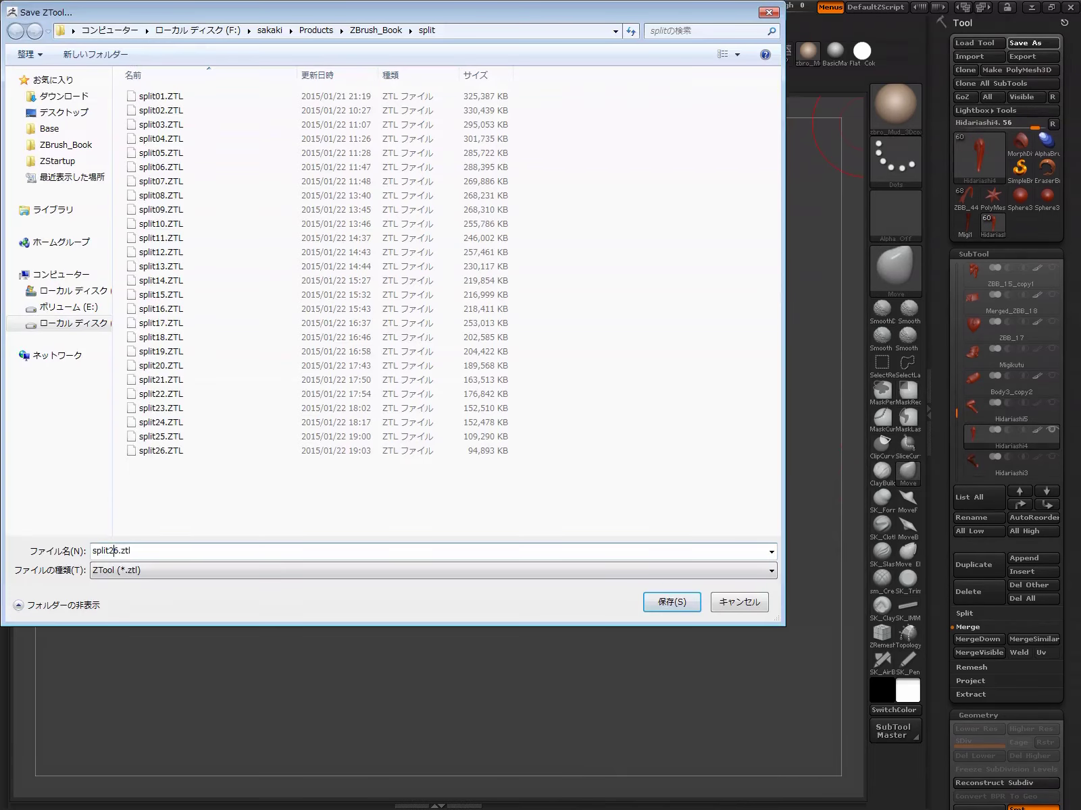
pyautogui.press('Delete')
pyautogui.press('Return')
pyautogui.press('Down')
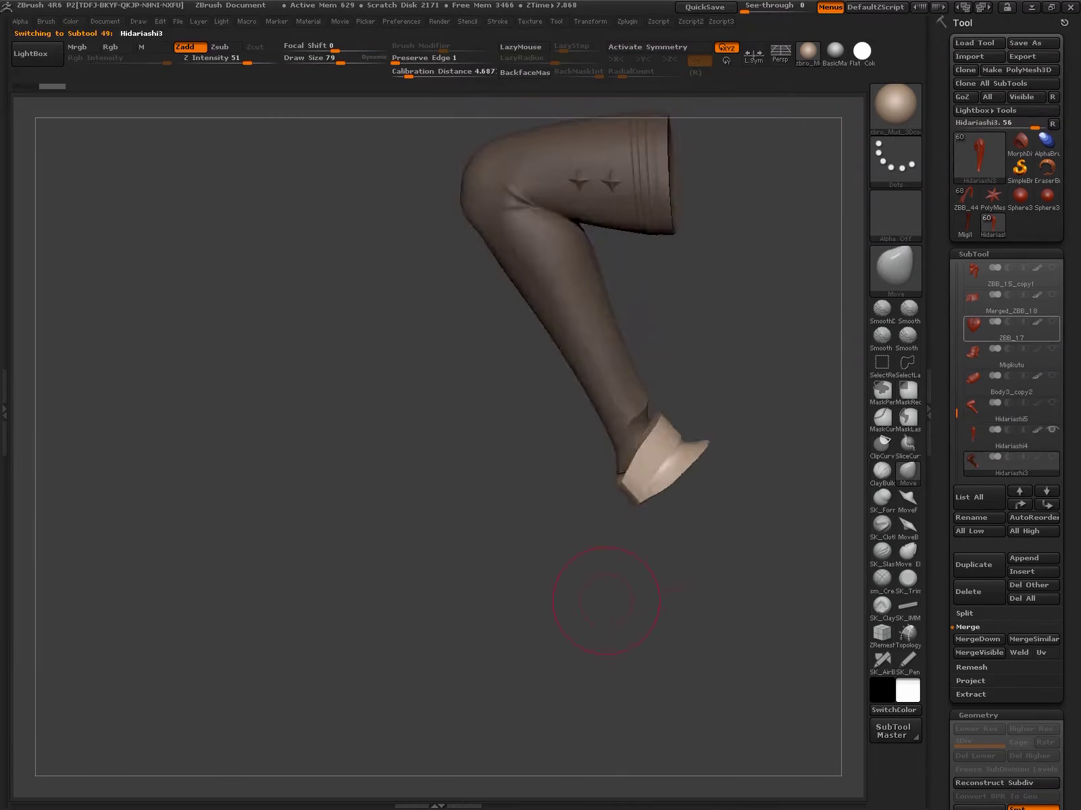
pyautogui.press('Down')
pyautogui.press('Down')
pyautogui.press('Down')
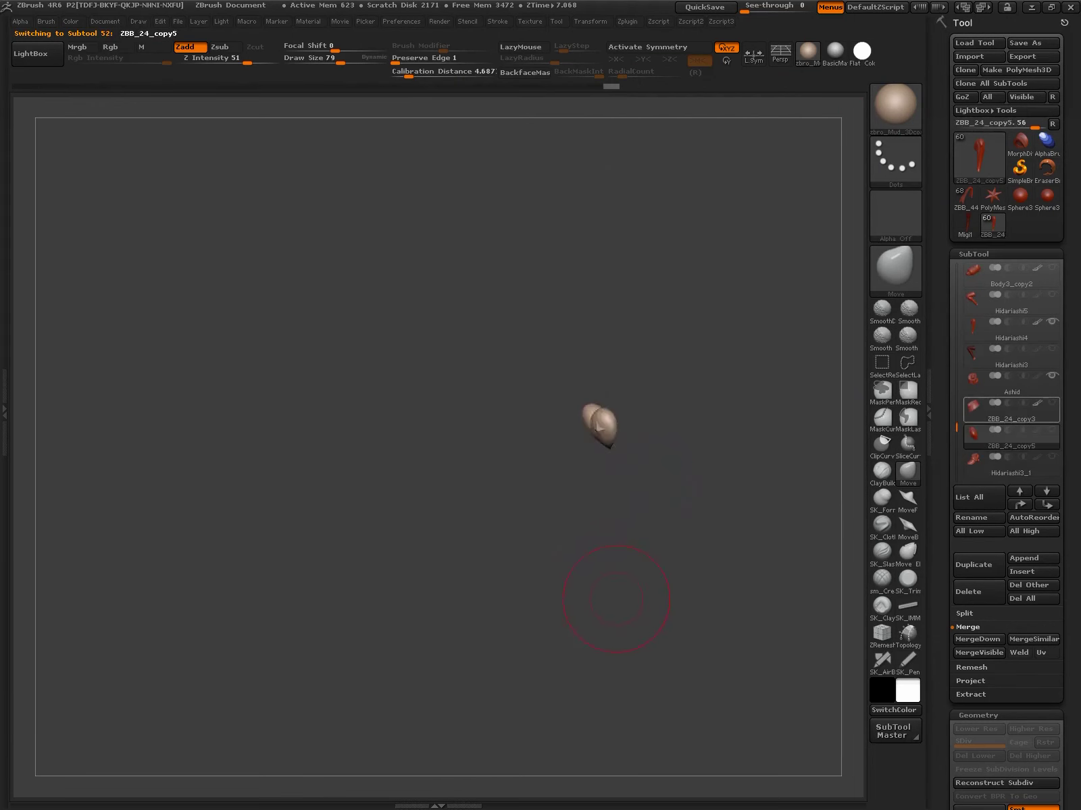
pyautogui.press('Up')
pyautogui.press('Up')
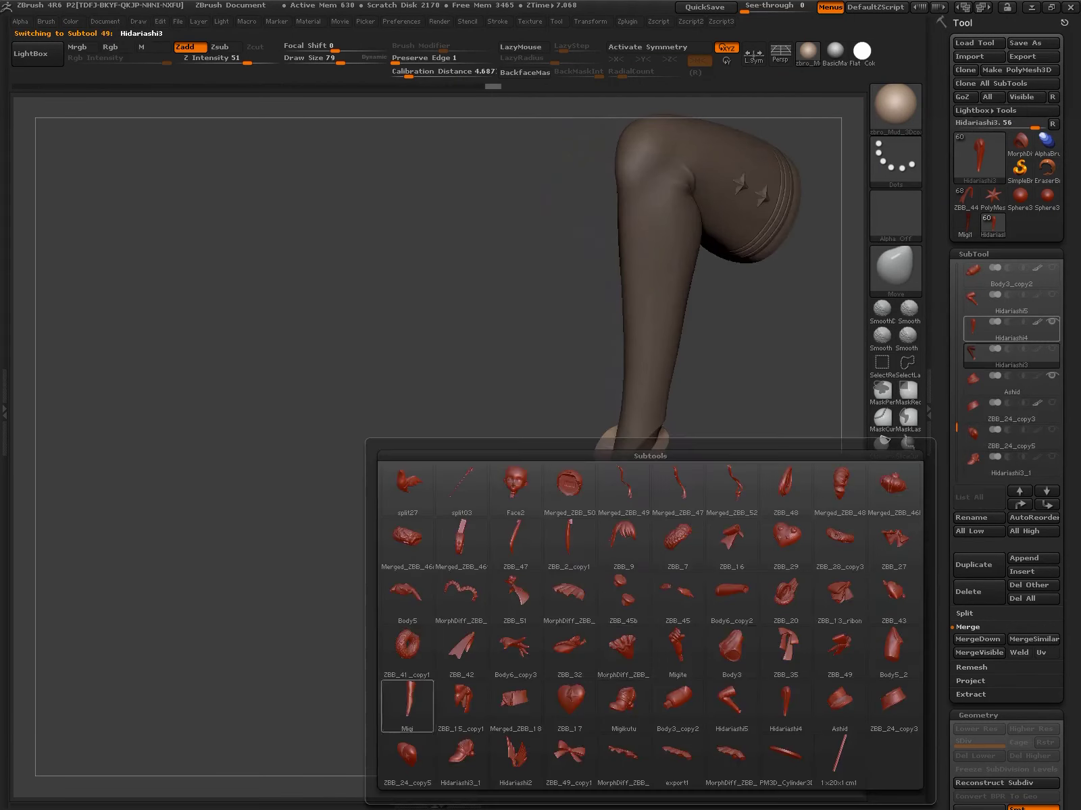
# Select the Migi leg subtool and slice across its ankle tip with polyframe showing
pyautogui.click(704, 676)
pyautogui.moveTo(599, 398); pyautogui.dragTo(555, 506)
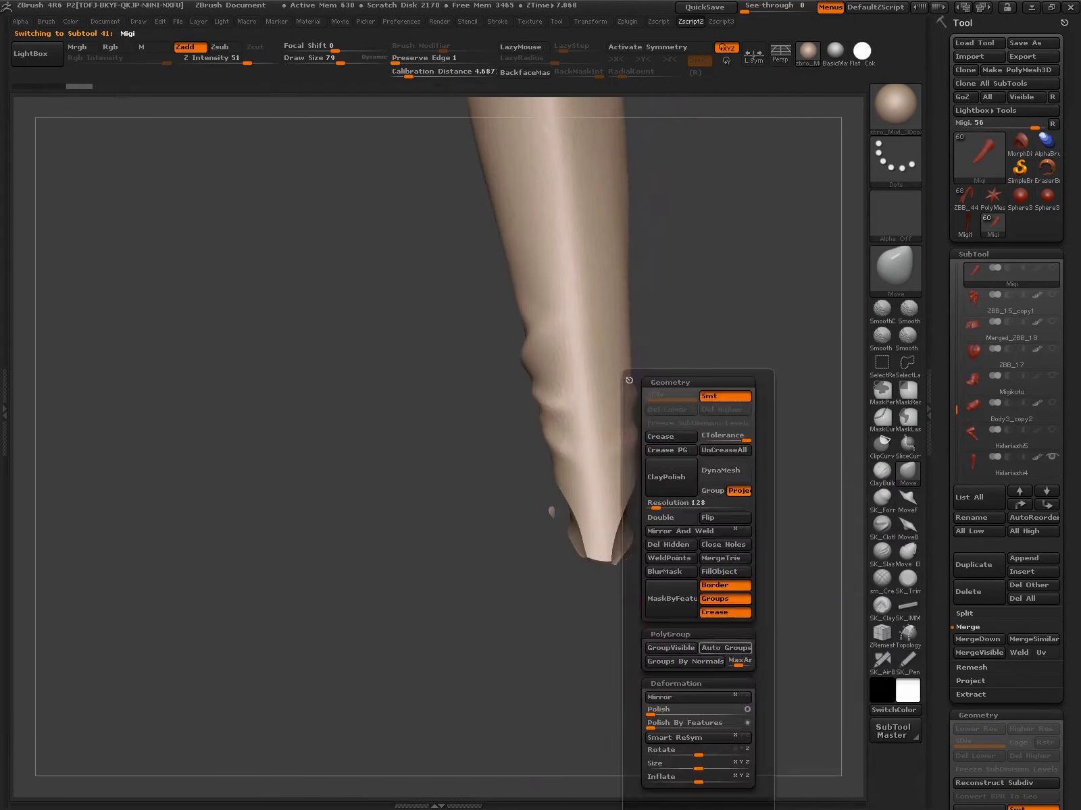
pyautogui.moveTo(729, 535)
pyautogui.mouseDown()
pyautogui.moveTo(682, 513)
pyautogui.moveTo(837, 463)
pyautogui.mouseUp()
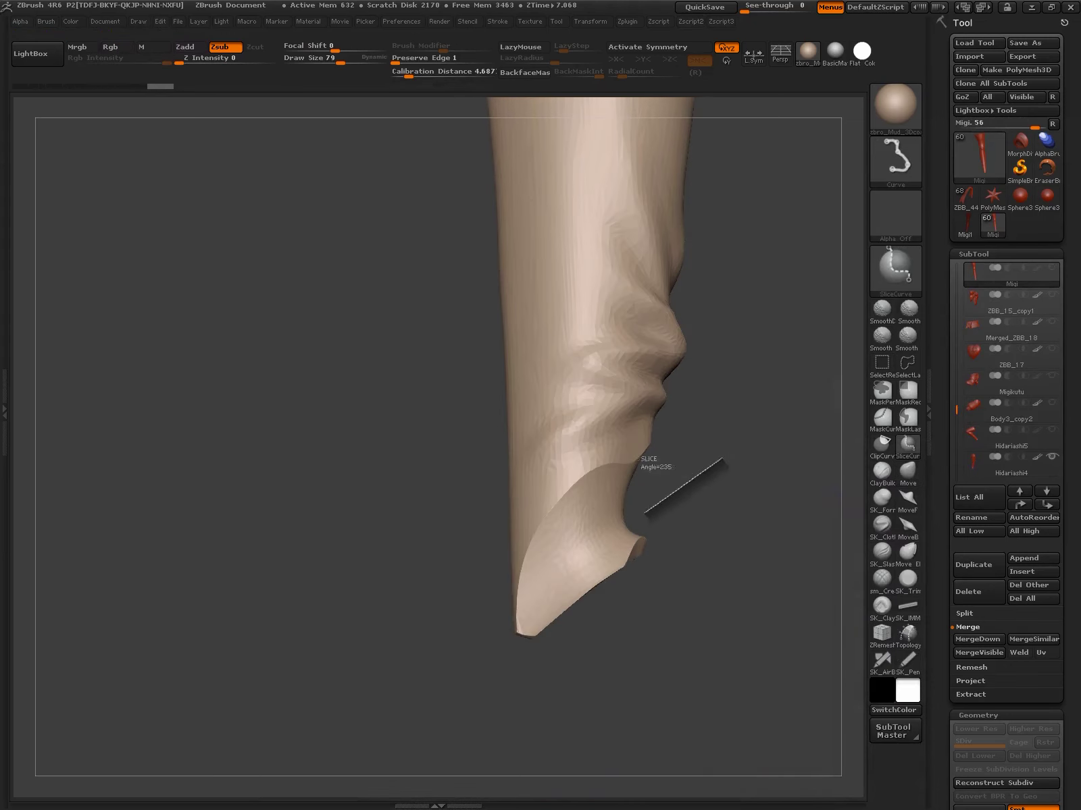
pyautogui.keyDown('ctrl'); pyautogui.keyDown('shift'); pyautogui.moveTo(722, 459); pyautogui.dragTo(722, 459); pyautogui.keyUp('shift'); pyautogui.keyUp('ctrl')
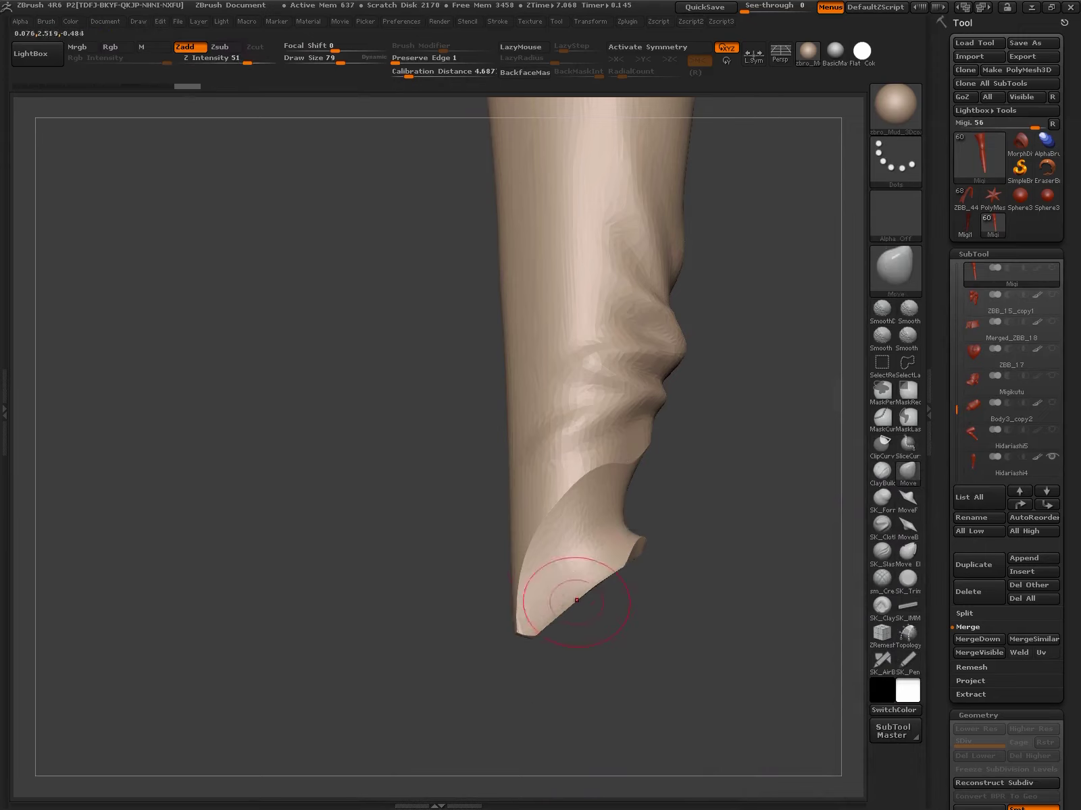
pyautogui.hotkey('shift', 'f')
pyautogui.moveTo(579, 603); pyautogui.dragTo(654, 512)
# Slice the ankle tip into its own polygroup and show only the red cut face
pyautogui.press('ctrl')
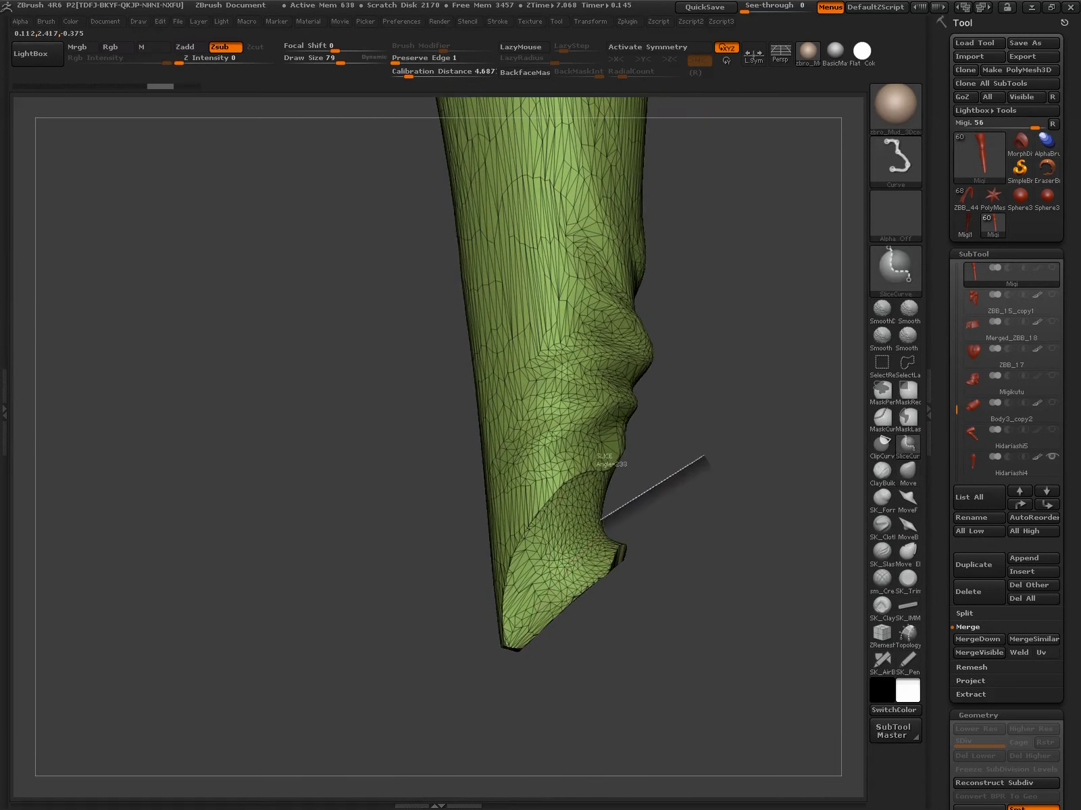
pyautogui.moveTo(603, 647)
pyautogui.mouseDown()
pyautogui.moveTo(626, 548)
pyautogui.moveTo(601, 541)
pyautogui.mouseUp()
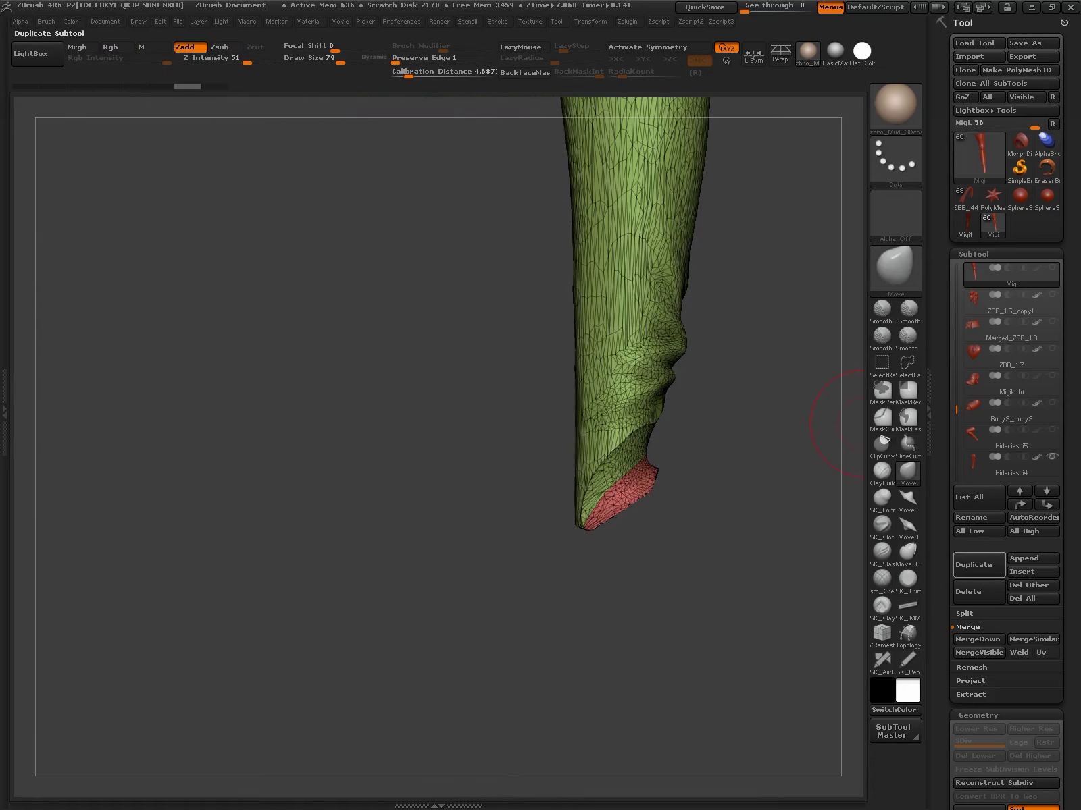
pyautogui.moveTo(663, 582); pyautogui.dragTo(651, 651)
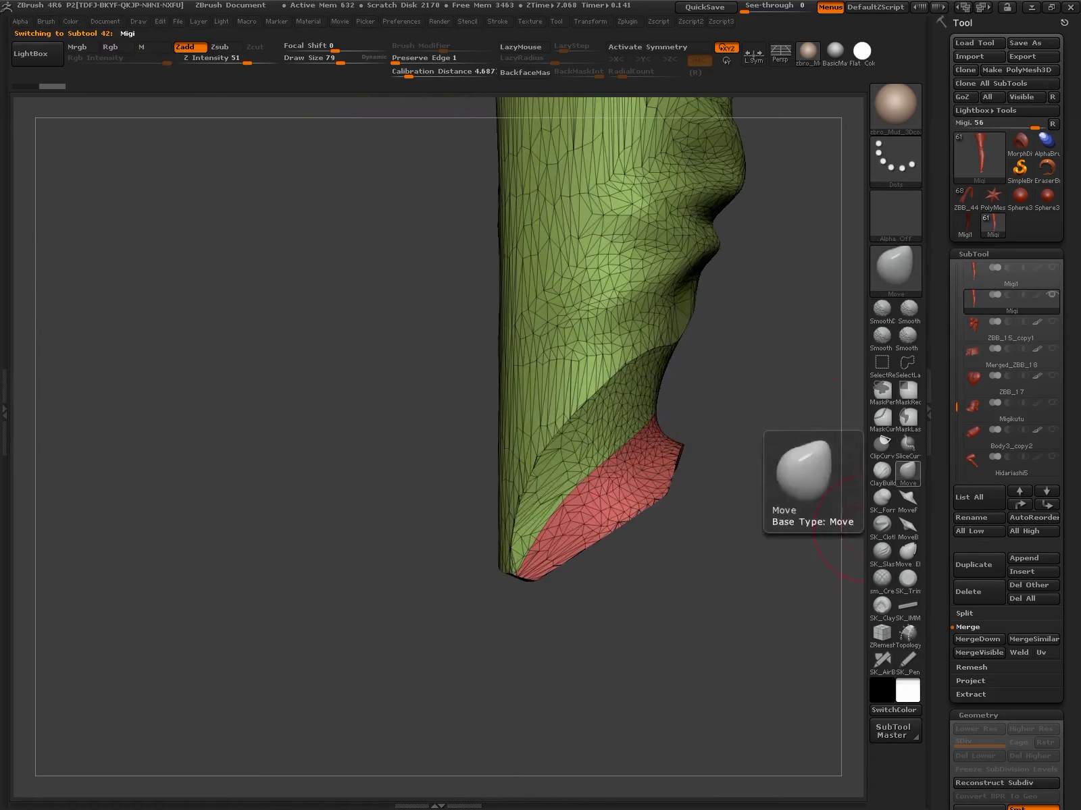
pyautogui.keyDown('ctrl'); pyautogui.keyDown('shift'); pyautogui.click(595, 527); pyautogui.keyUp('shift'); pyautogui.keyUp('ctrl')
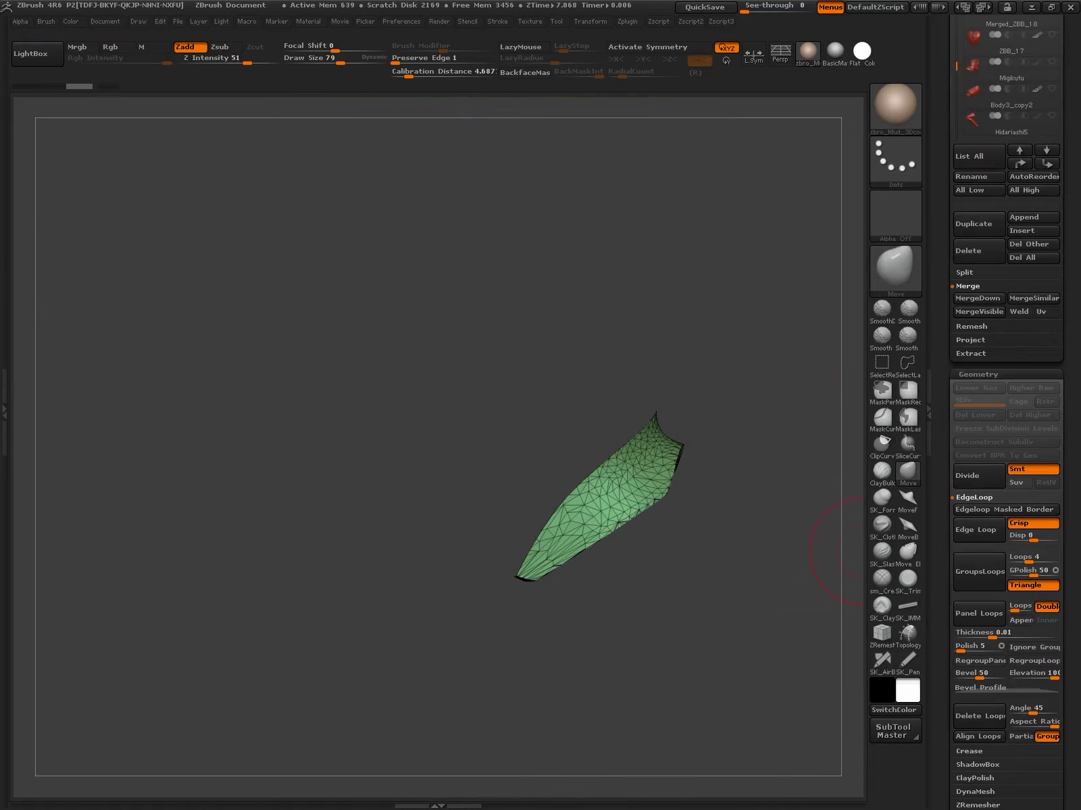
# Stretch the unmasked lower foot flap outward from the leg with Transpose Move
pyautogui.keyDown('ctrl'); pyautogui.keyDown('shift'); pyautogui.click(699, 569); pyautogui.keyUp('shift'); pyautogui.keyUp('ctrl')
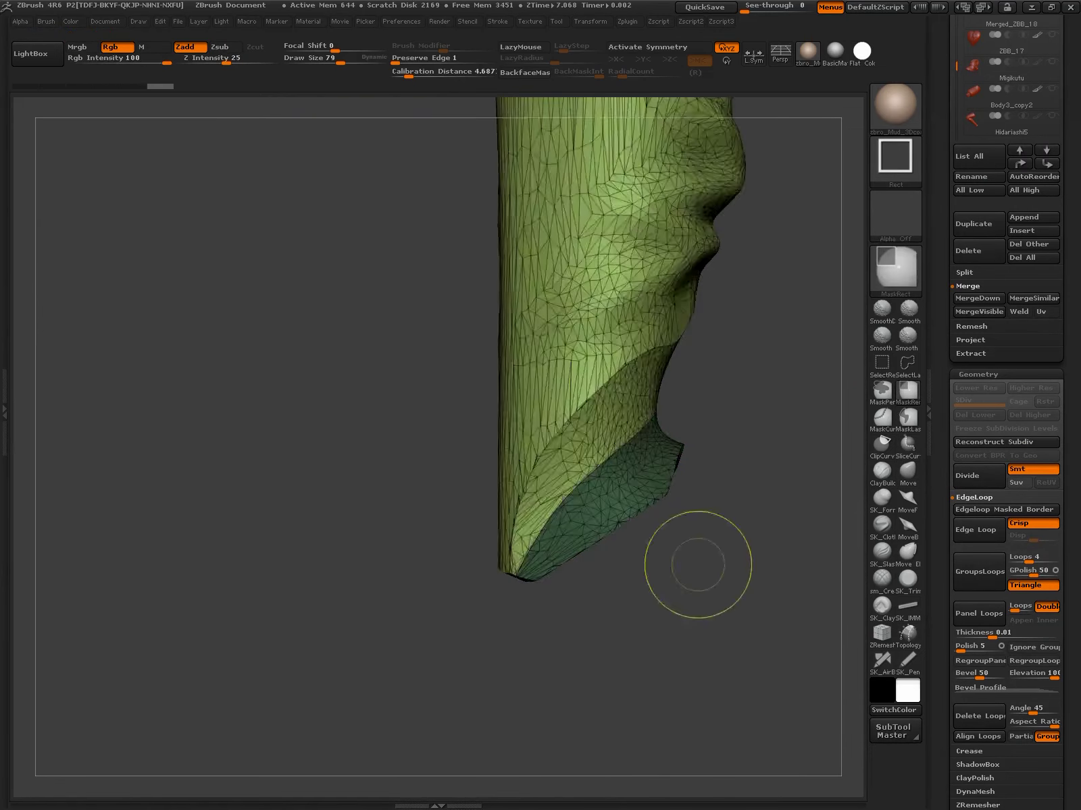
pyautogui.moveTo(634, 784); pyautogui.dragTo(669, 551)
pyautogui.press('w')
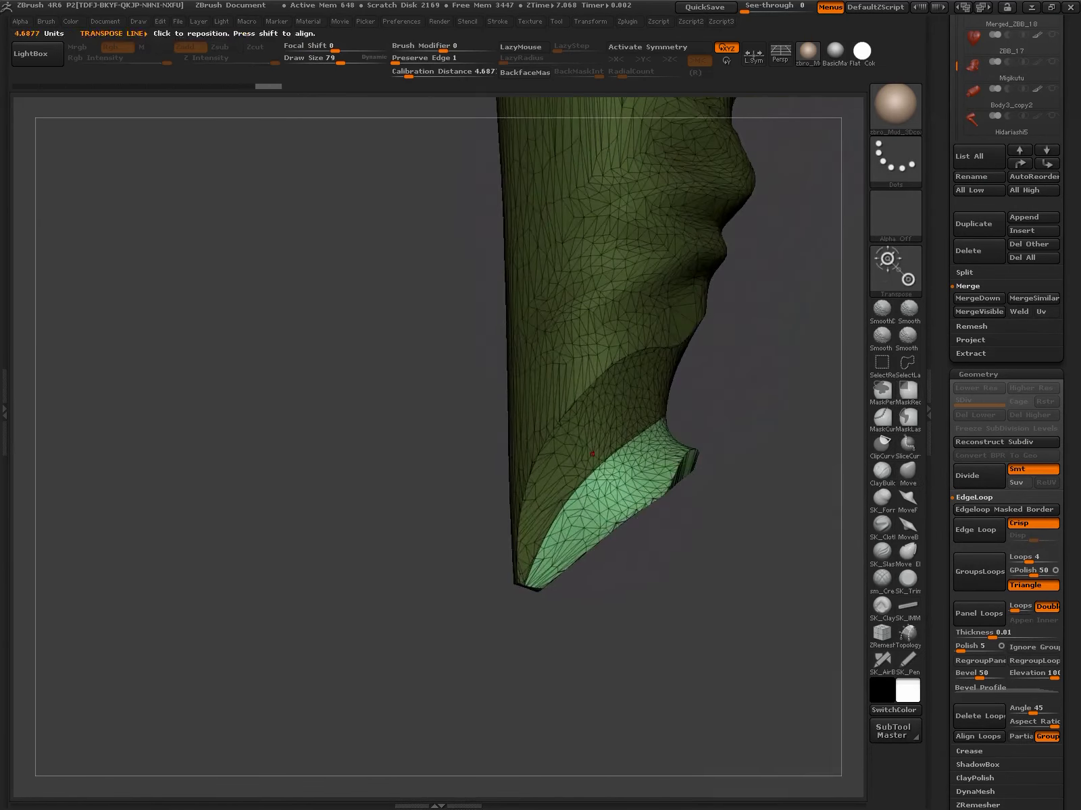
pyautogui.moveTo(598, 441); pyautogui.dragTo(600, 719)
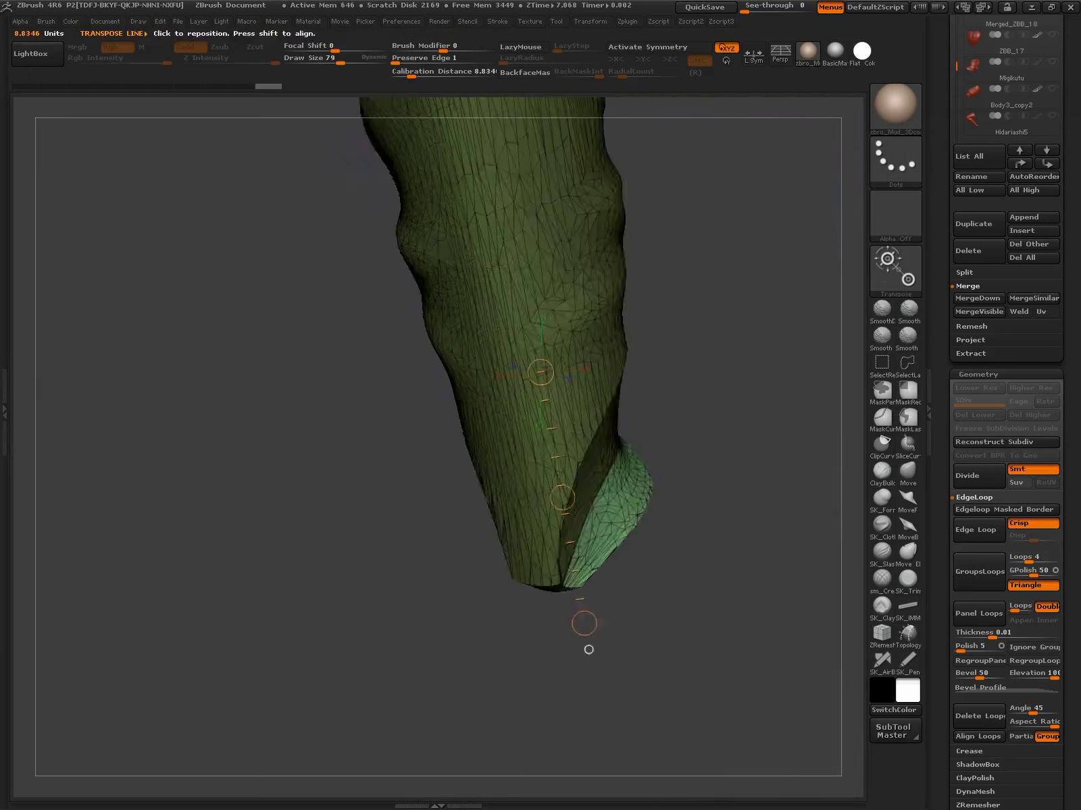
pyautogui.moveTo(579, 660)
pyautogui.mouseDown()
pyautogui.moveTo(586, 646)
pyautogui.moveTo(628, 650)
pyautogui.mouseUp()
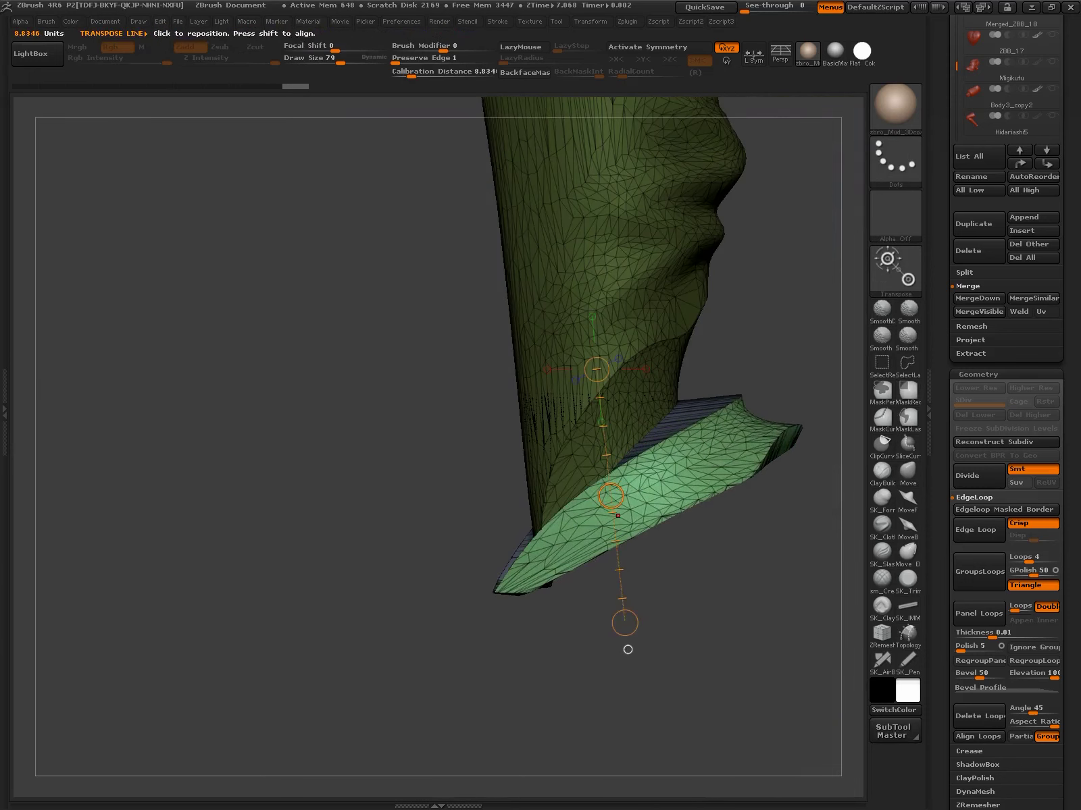
pyautogui.moveTo(484, 635)
pyautogui.mouseDown()
pyautogui.moveTo(744, 625)
pyautogui.moveTo(660, 606)
pyautogui.moveTo(716, 662)
pyautogui.moveTo(689, 628)
pyautogui.moveTo(639, 632)
pyautogui.moveTo(772, 550)
pyautogui.moveTo(696, 500)
pyautogui.mouseUp()
pyautogui.press('q')
# Insert the foot band as a new subtool named 'Ashidd'
pyautogui.click(1021, 572)
pyautogui.click(803, 568)
pyautogui.click(970, 518)
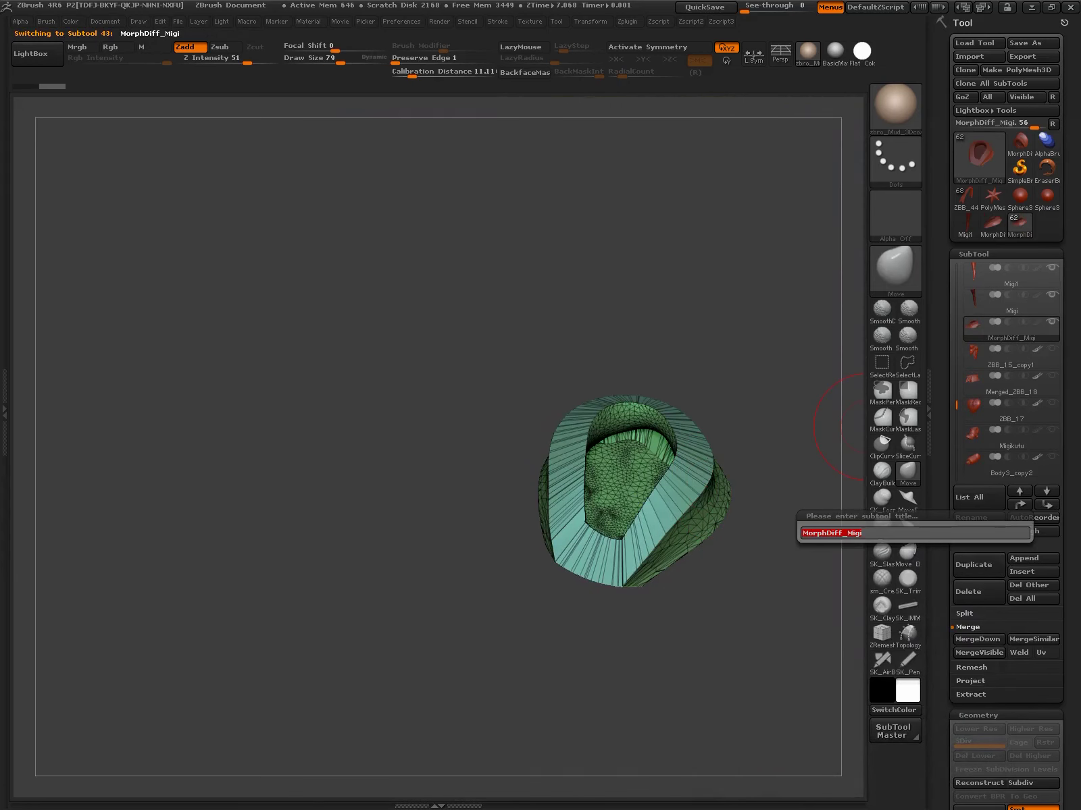
pyautogui.write('d')
pyautogui.press('Return')
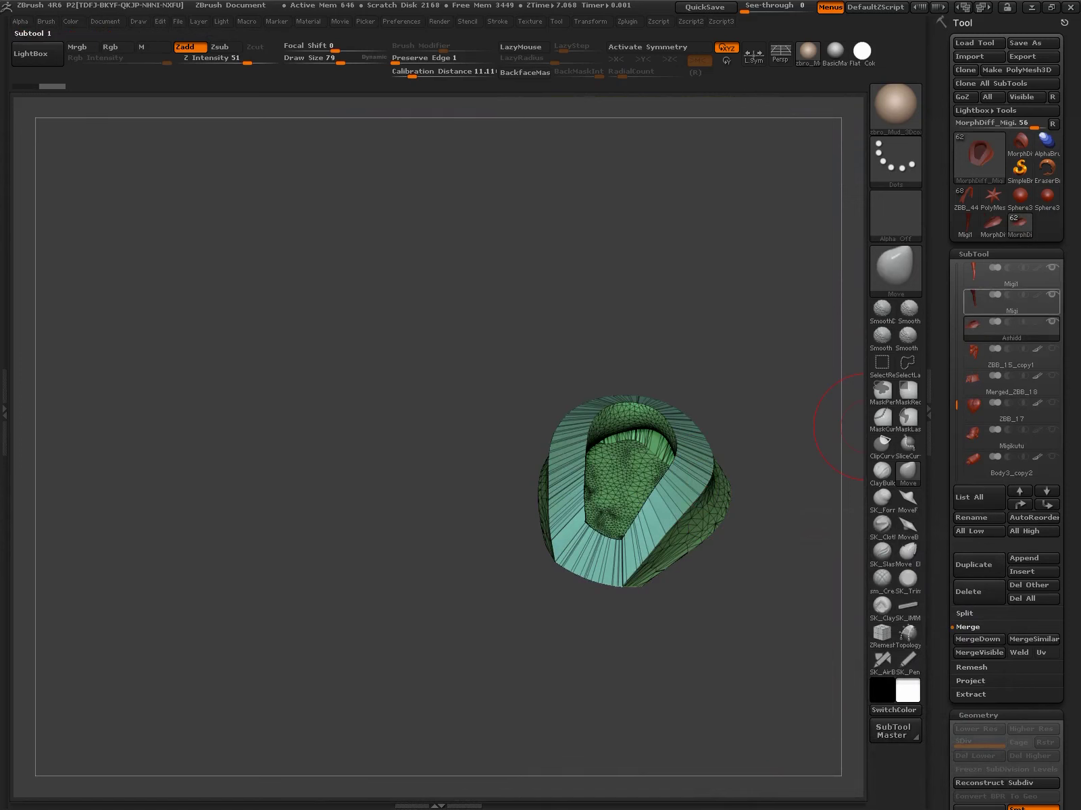
# Review the Migi1 leg, shoe and lower leg subtools from several angles
pyautogui.moveTo(790, 534); pyautogui.dragTo(700, 591)
pyautogui.keyDown('alt'); pyautogui.click(743, 406); pyautogui.keyUp('alt')
pyautogui.moveTo(743, 405); pyautogui.dragTo(727, 183)
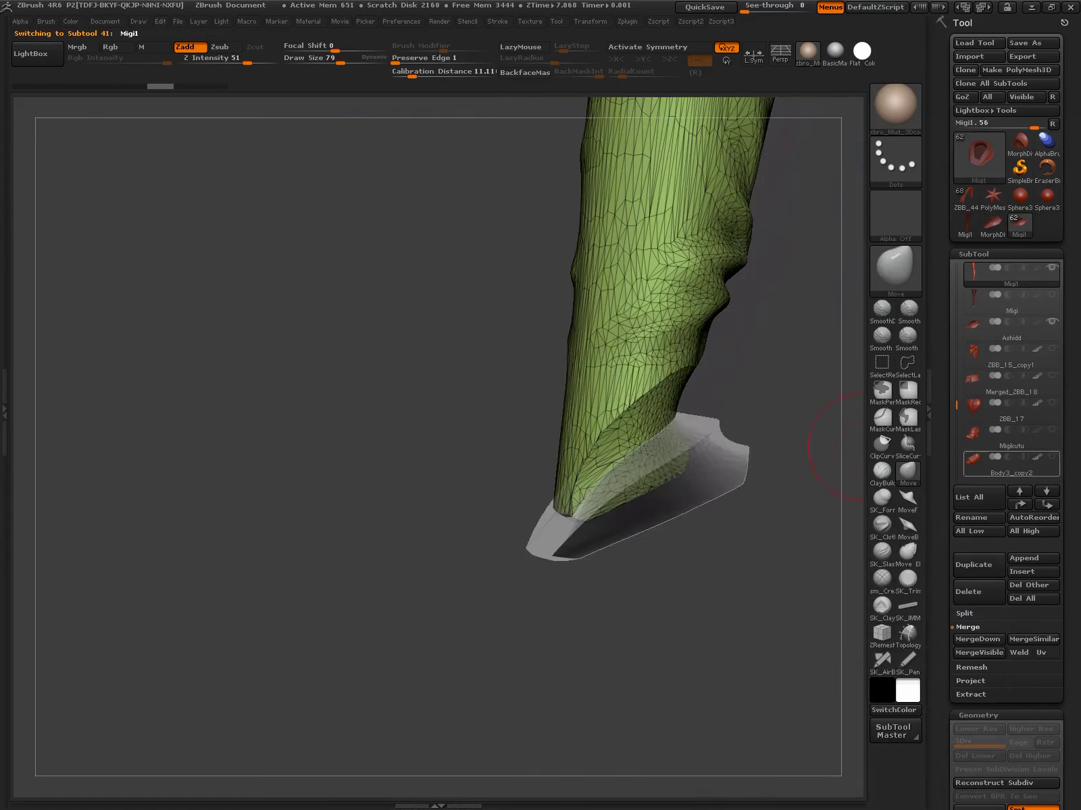
pyautogui.press('f')
pyautogui.keyDown('alt'); pyautogui.click(608, 473); pyautogui.keyUp('alt')
pyautogui.moveTo(743, 439); pyautogui.dragTo(837, 331)
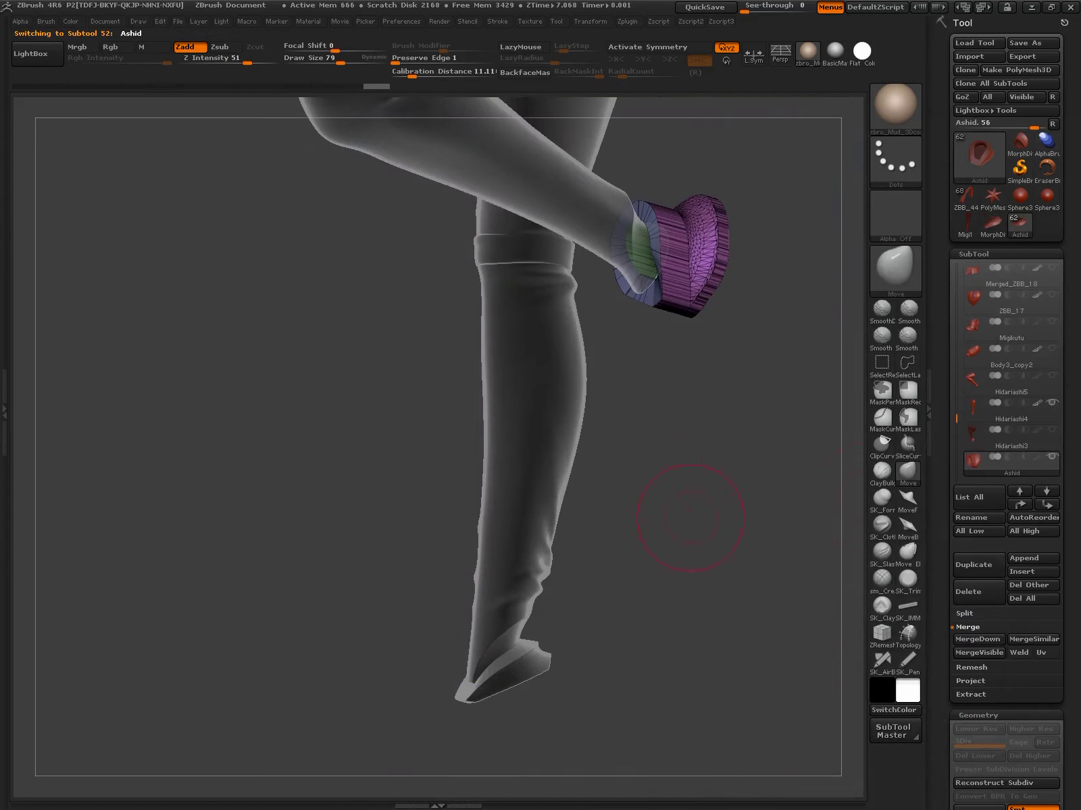
pyautogui.keyDown('alt'); pyautogui.click(638, 422); pyautogui.keyUp('alt')
pyautogui.moveTo(639, 422); pyautogui.dragTo(871, 270)
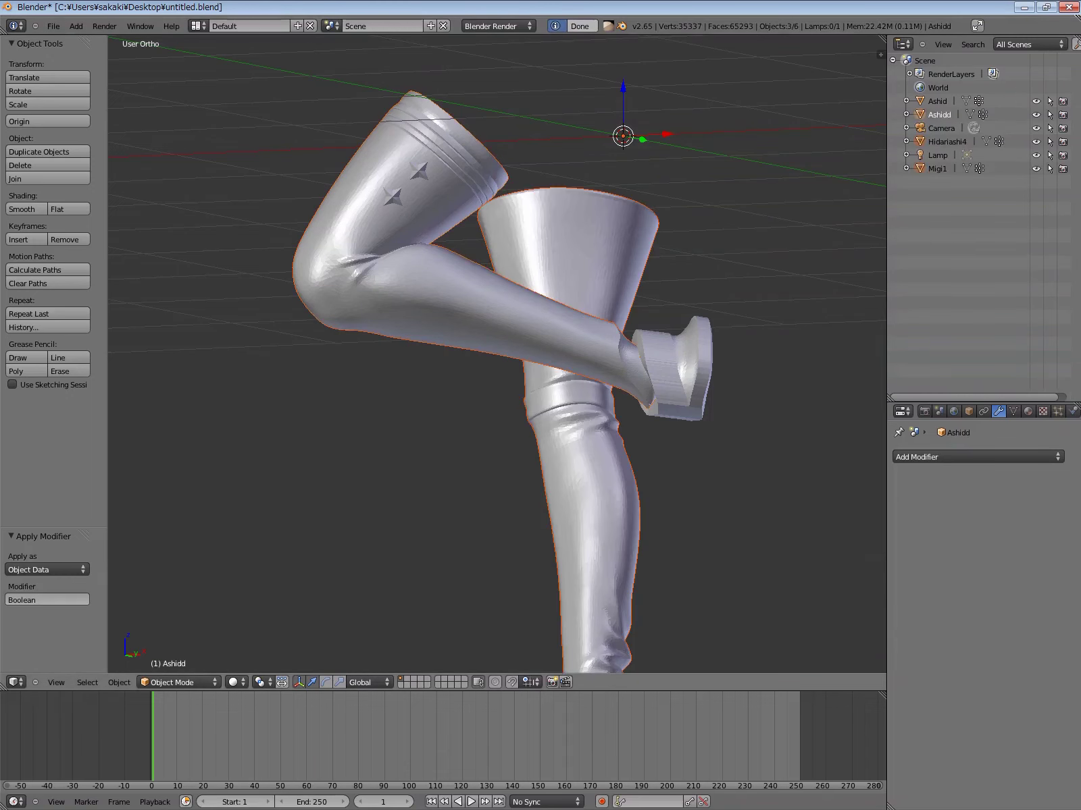
# Delete the leftover foot piece and Hidariashi4, then select the Migi1 leg
pyautogui.press('x')
pyautogui.click(662, 362)
pyautogui.press('x')
pyautogui.click(588, 372)
pyautogui.moveTo(472, 405); pyautogui.dragTo(473, 270, button='middle')
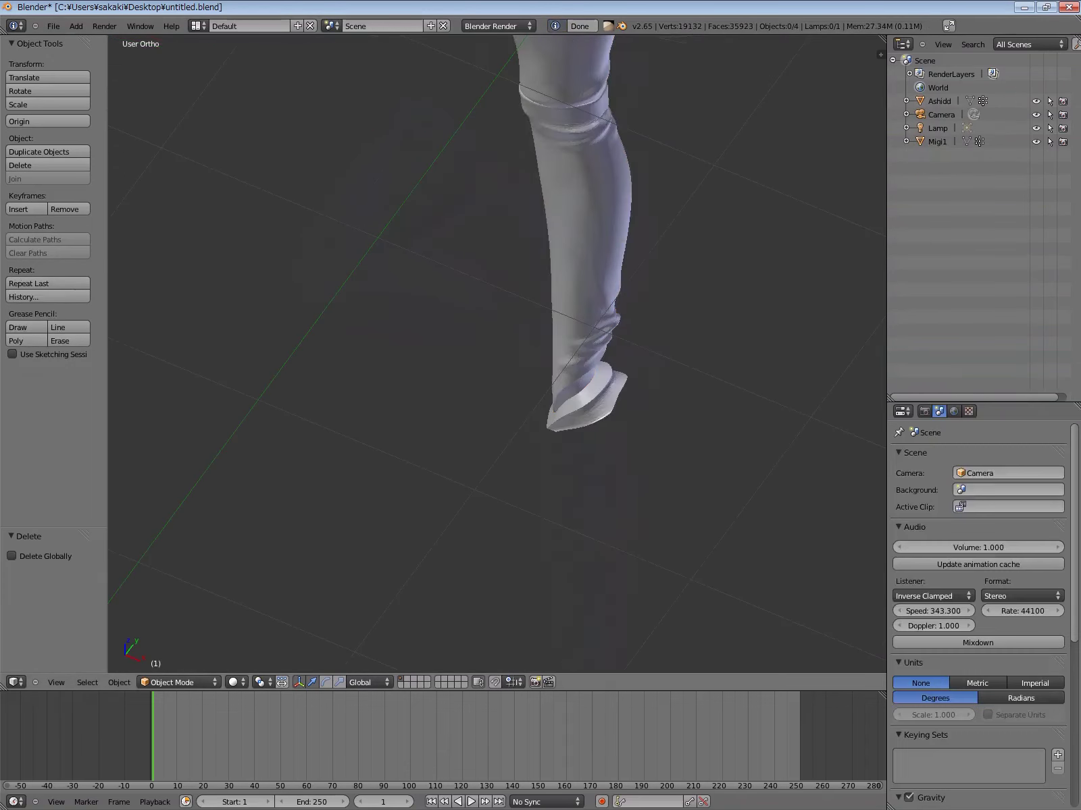
pyautogui.rightClick(574, 270)
# Apply a Boolean Difference modifier with object Ashidd to Migi1, then compare with ZBrush
pyautogui.click(977, 456)
pyautogui.click(784, 514)
pyautogui.click(935, 535)
pyautogui.click(925, 507)
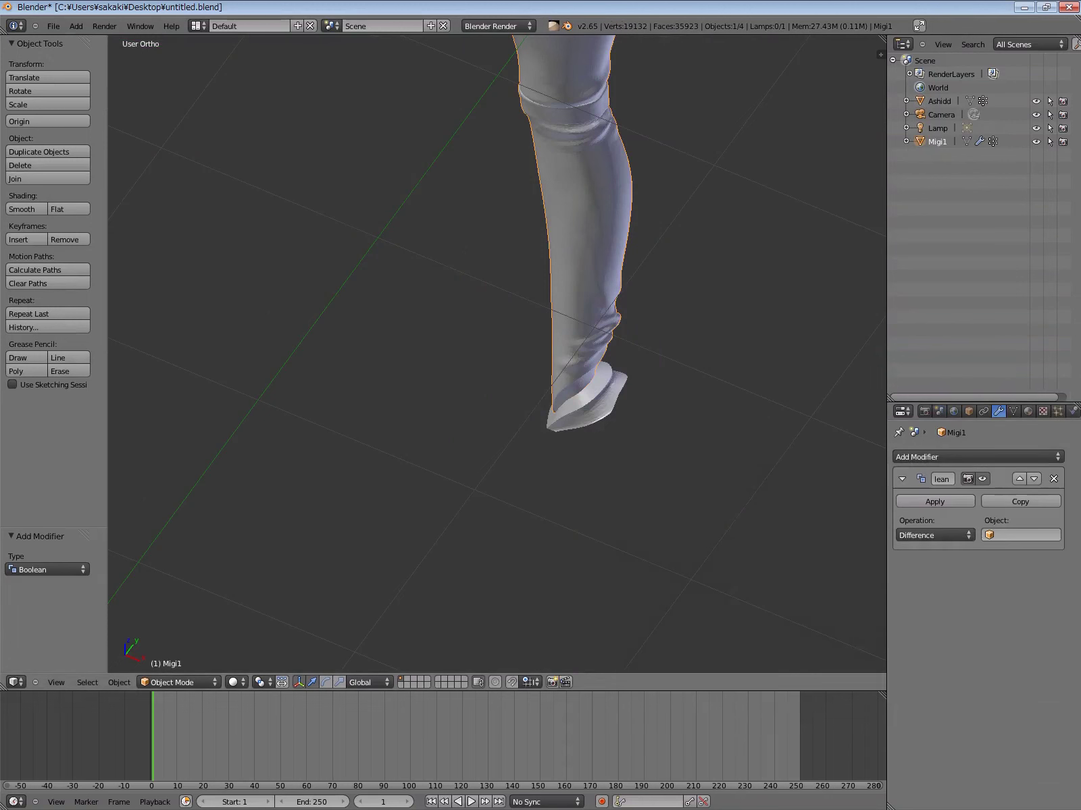
pyautogui.click(1021, 535)
pyautogui.click(976, 555)
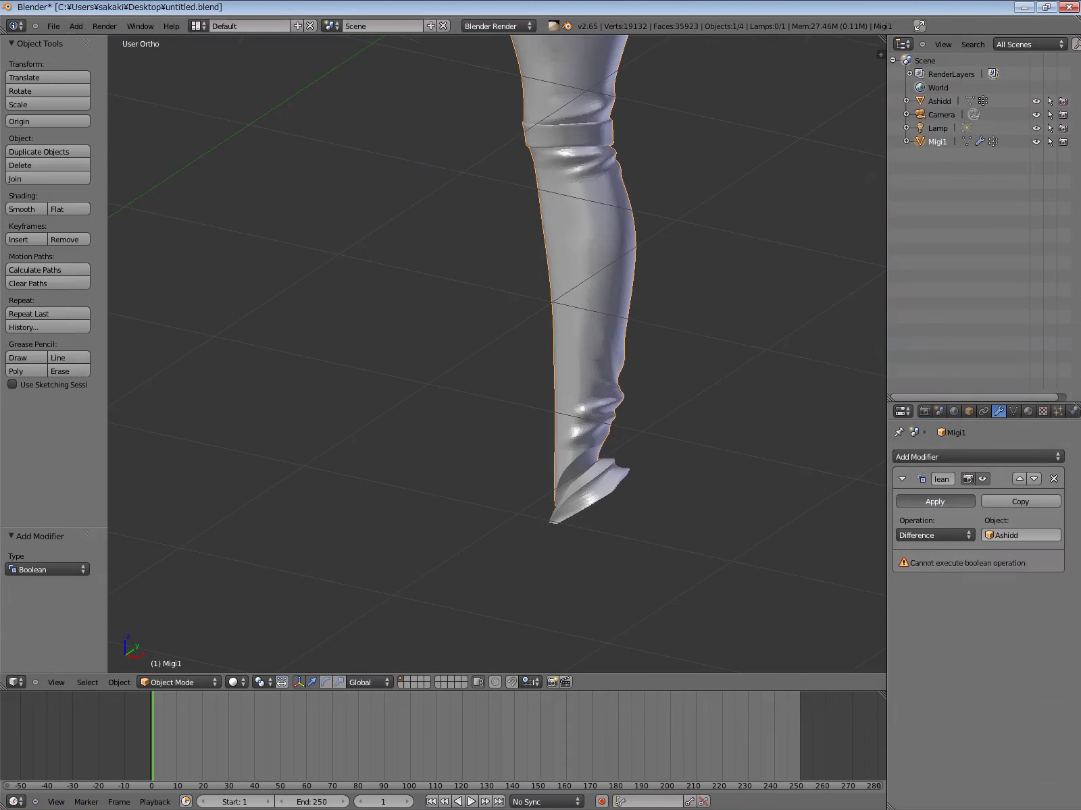
pyautogui.click(935, 501)
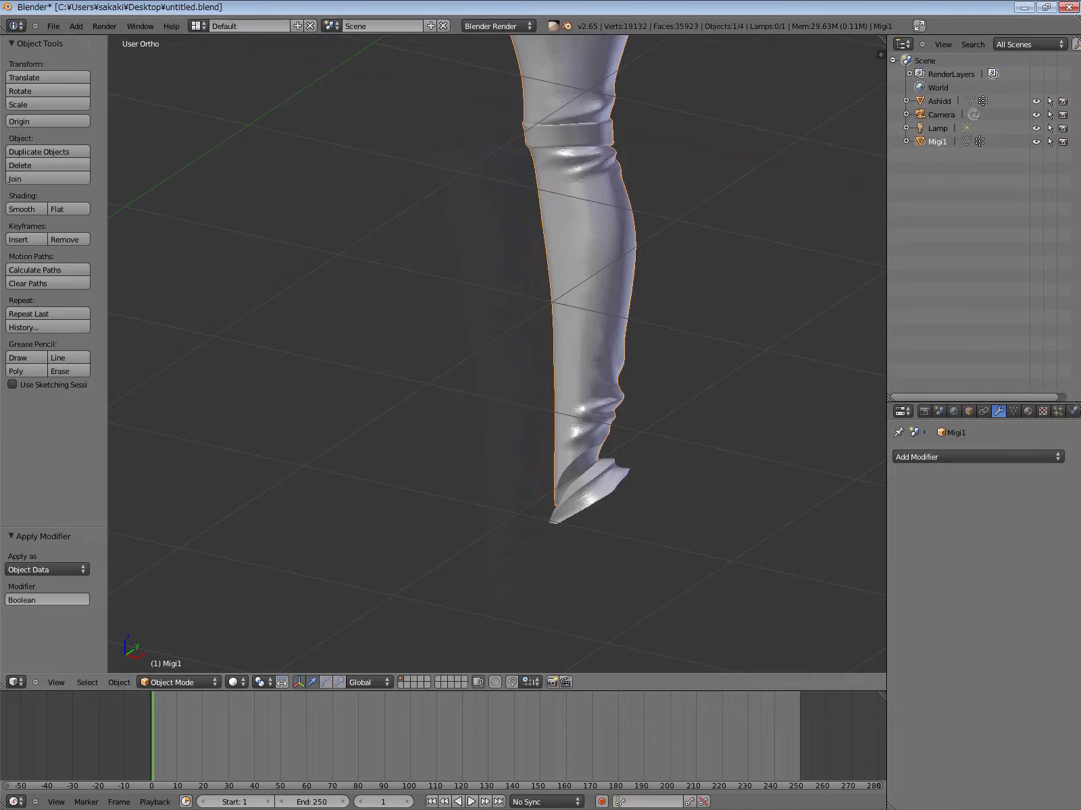
pyautogui.hotkey('alt', 'Tab')
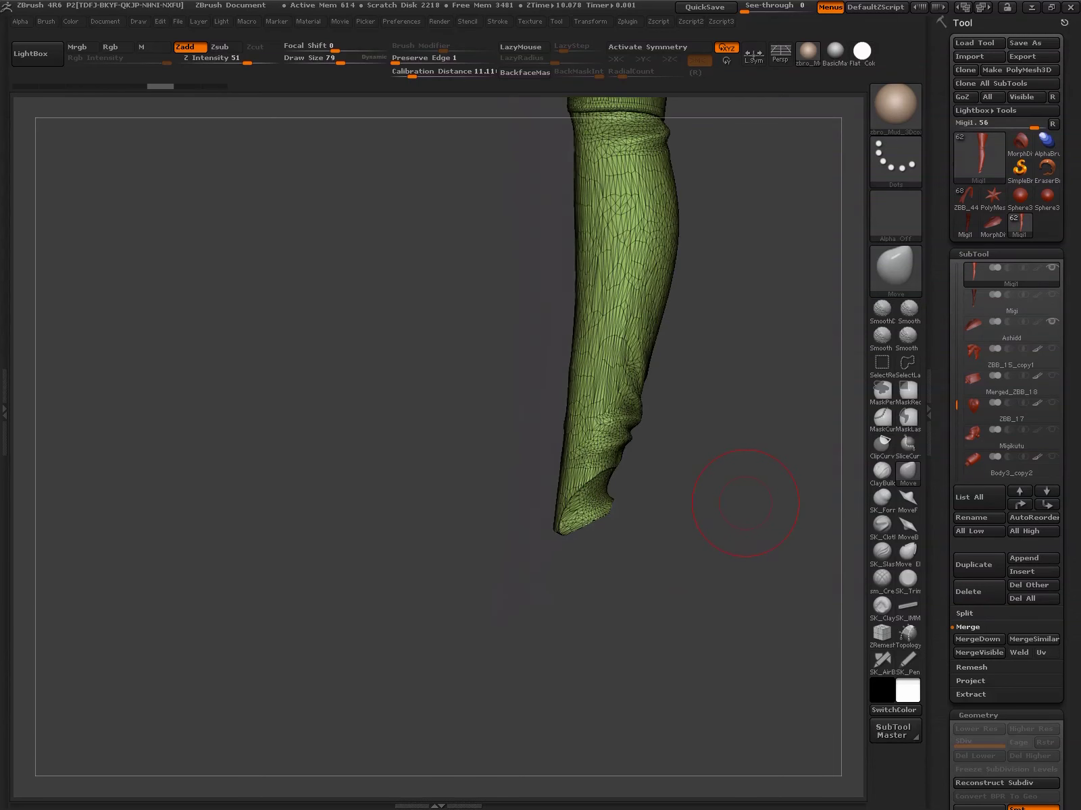
pyautogui.hotkey('alt', 'Tab')
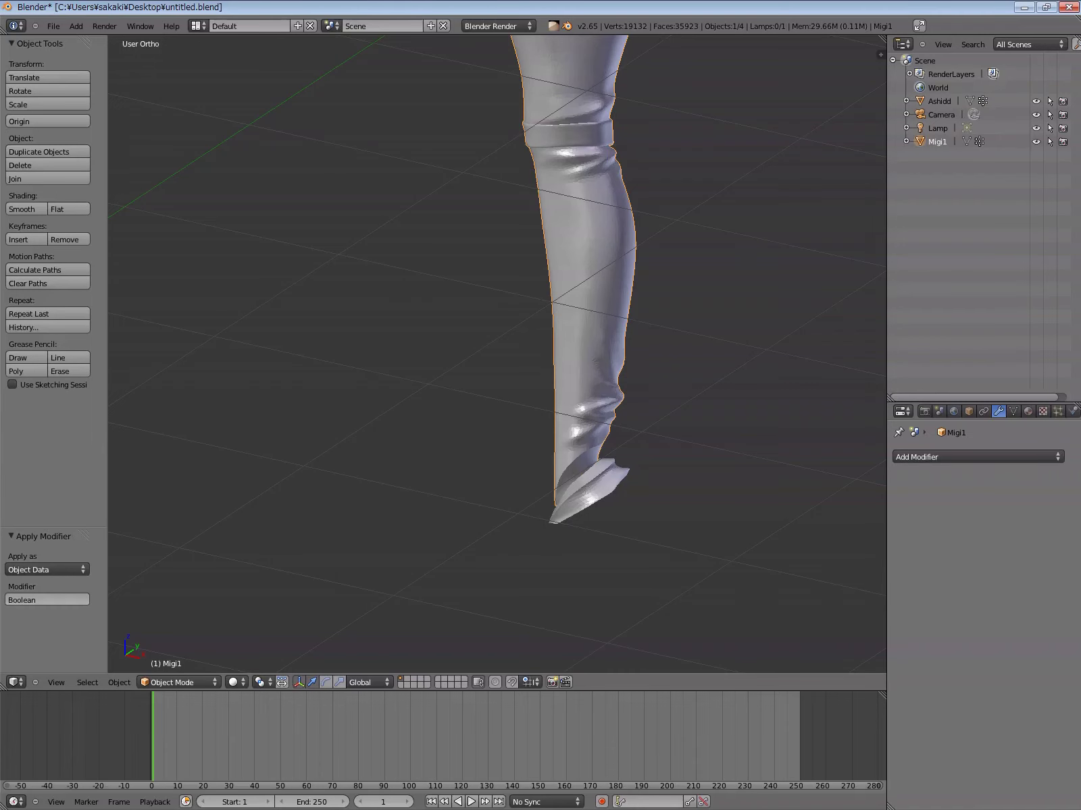
# Compare the Ashidd foot subtool against the Migi and Migi1 legs
pyautogui.hotkey('alt', 'Tab')
pyautogui.keyDown('alt'); pyautogui.click(594, 514); pyautogui.keyUp('alt')
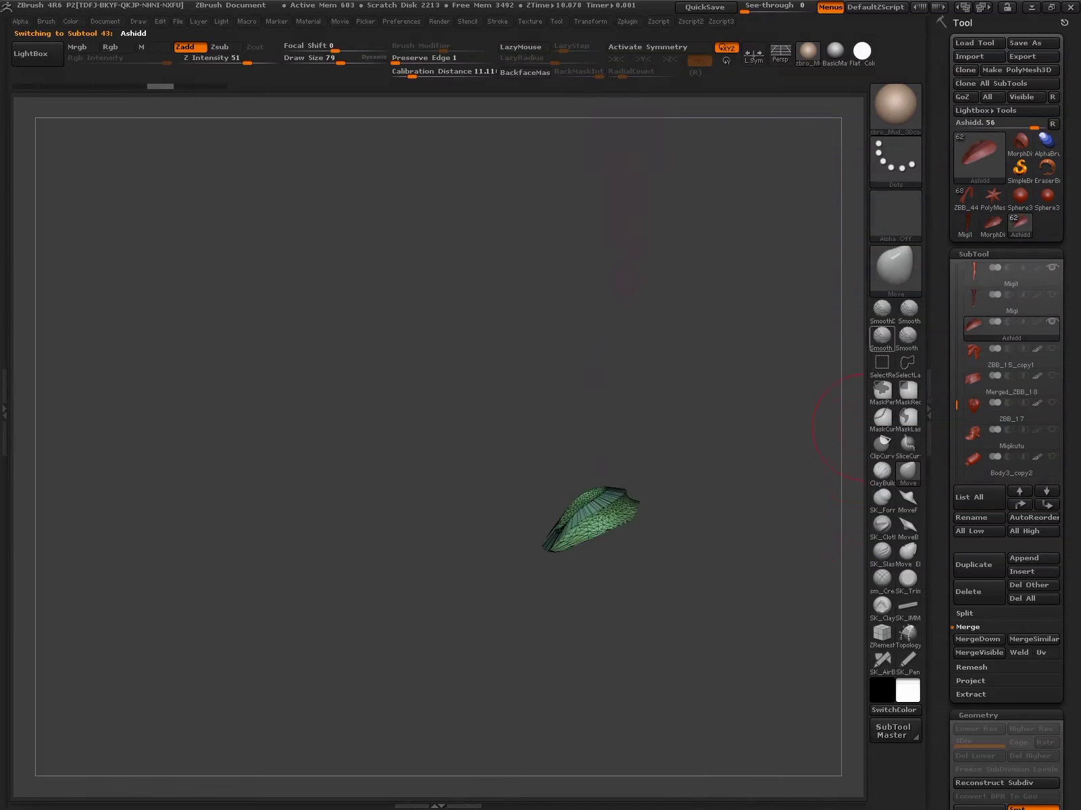
pyautogui.keyDown('alt'); pyautogui.click(608, 473); pyautogui.keyUp('alt')
pyautogui.press('g')
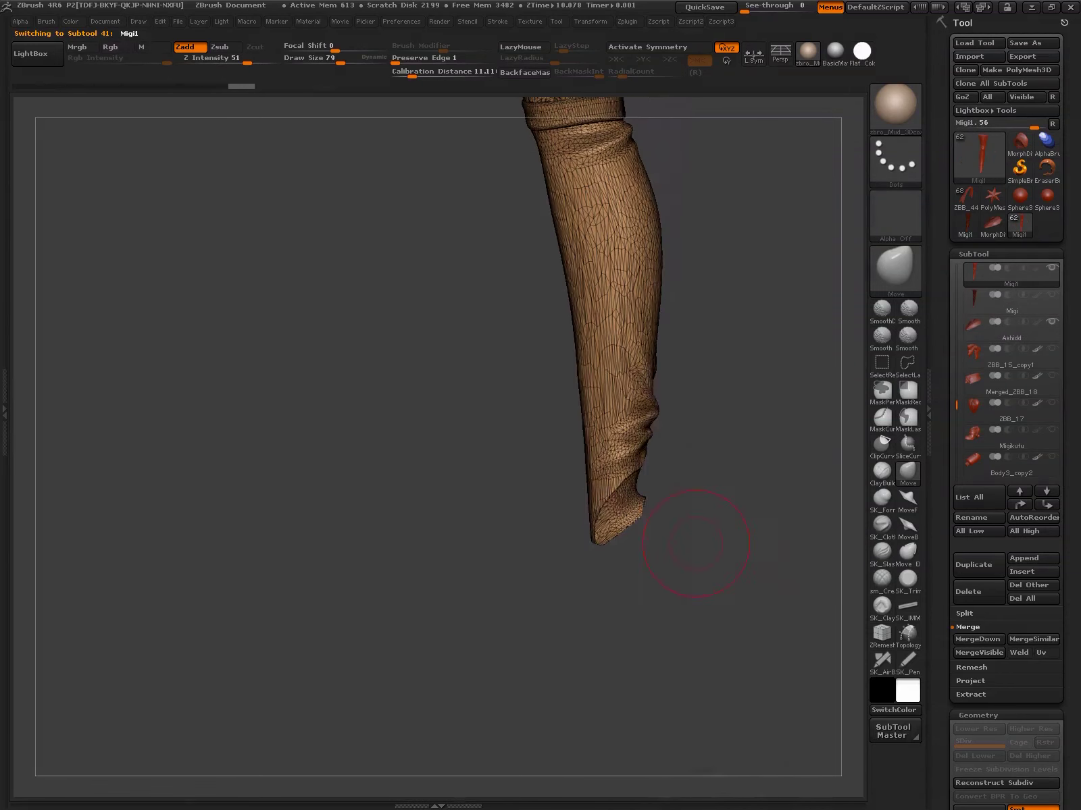
pyautogui.press('g')
pyautogui.keyDown('alt'); pyautogui.click(598, 534); pyautogui.keyUp('alt')
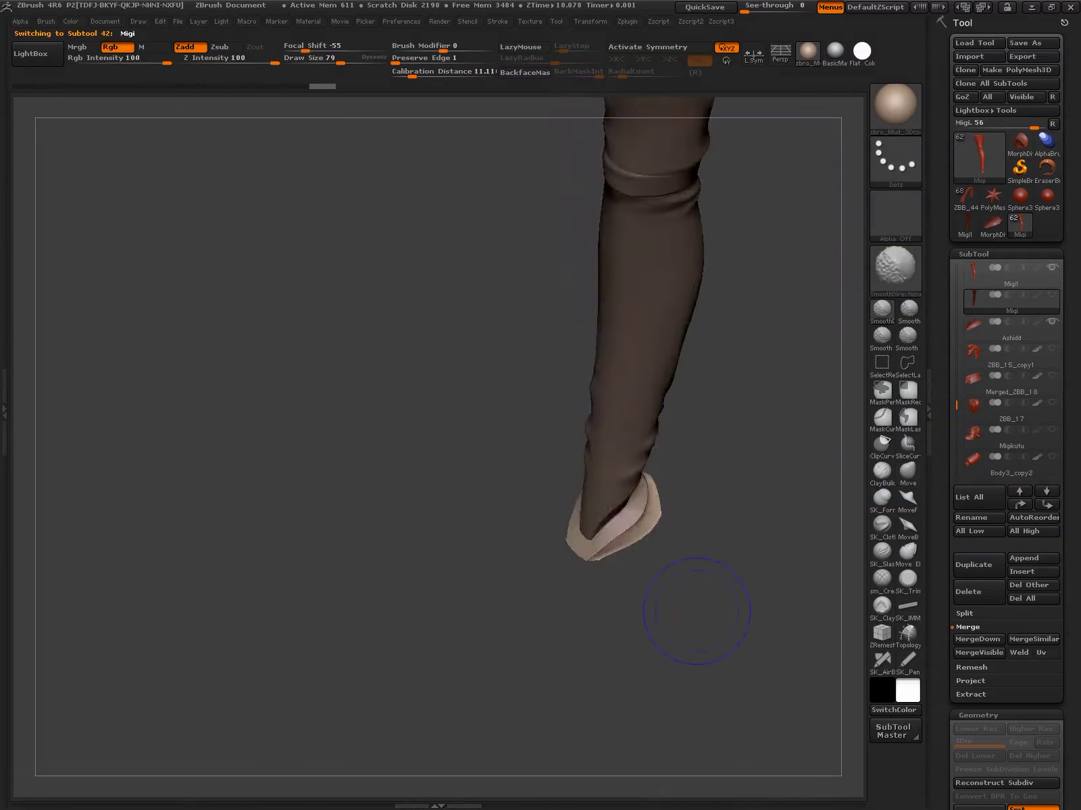
pyautogui.hotkey('alt', 'Down')
pyautogui.keyDown('alt'); pyautogui.moveTo(700, 615); pyautogui.dragTo(651, 676, button='right'); pyautogui.keyUp('alt')
pyautogui.moveTo(675, 675)
pyautogui.mouseDown()
pyautogui.moveTo(777, 601)
pyautogui.moveTo(743, 675)
pyautogui.moveTo(650, 719)
pyautogui.mouseUp()
pyautogui.press('g')
pyautogui.press('g')
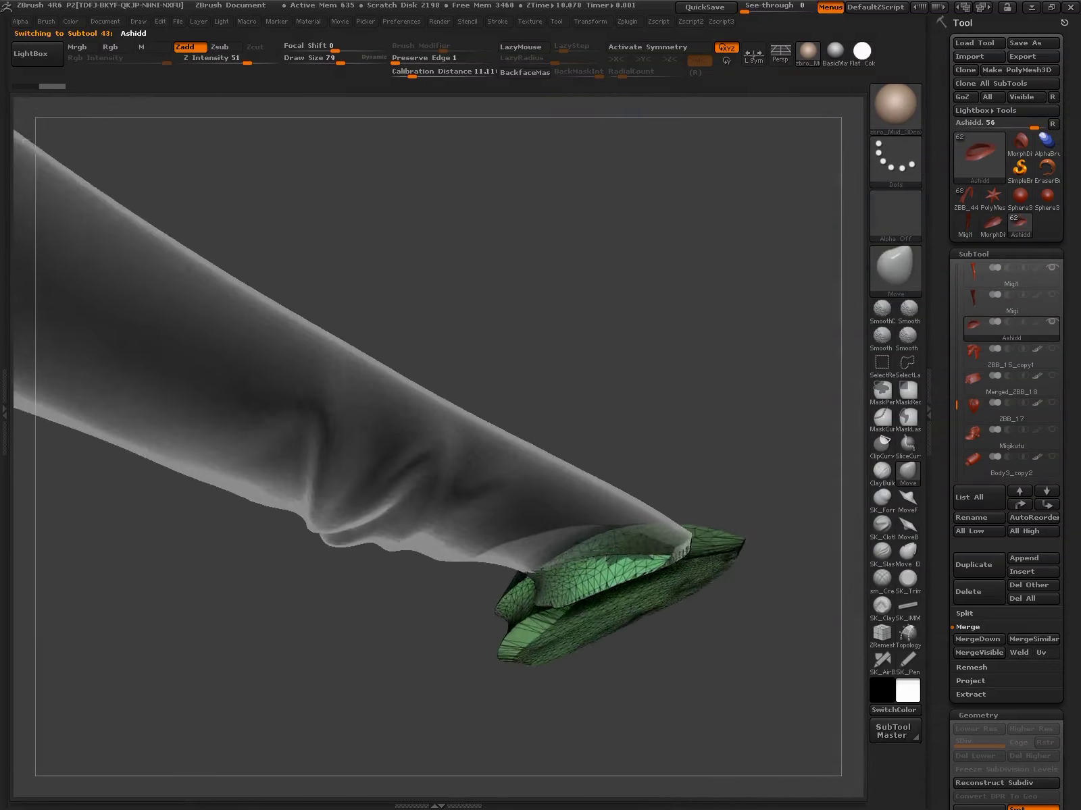
pyautogui.moveTo(726, 681); pyautogui.dragTo(878, 446)
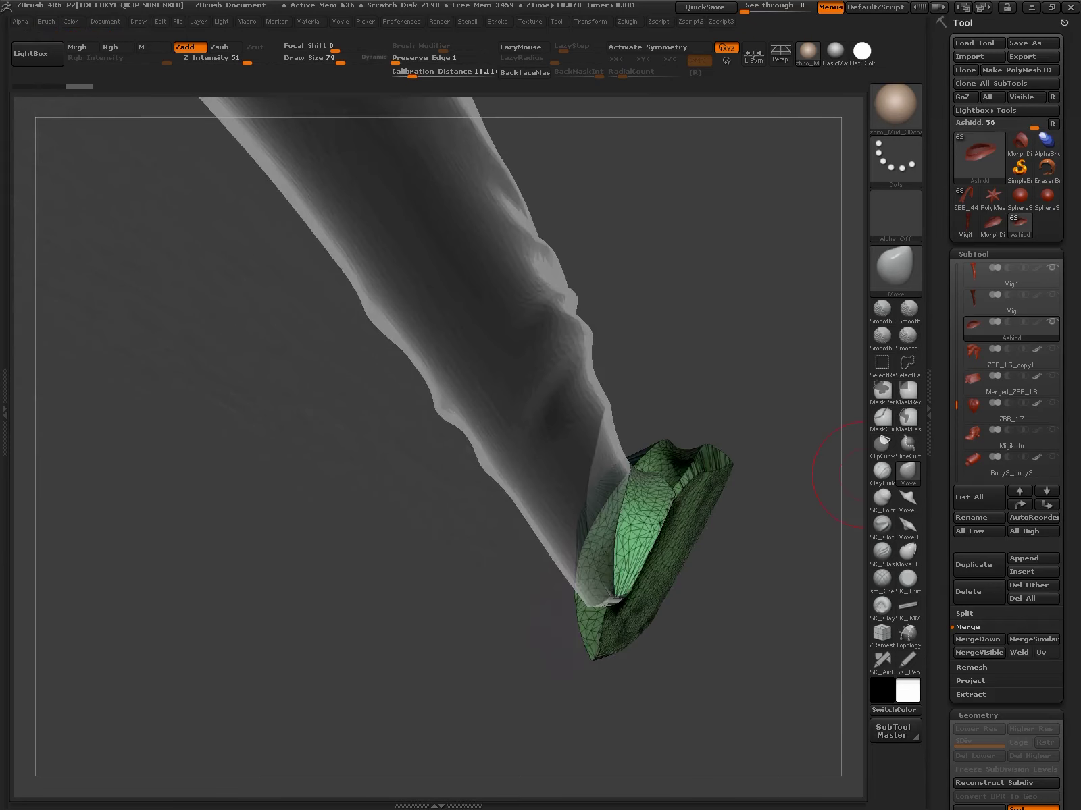
# Delete the Ashidd subtool, accepting the undo warning
pyautogui.click(968, 591)
pyautogui.click(822, 626)
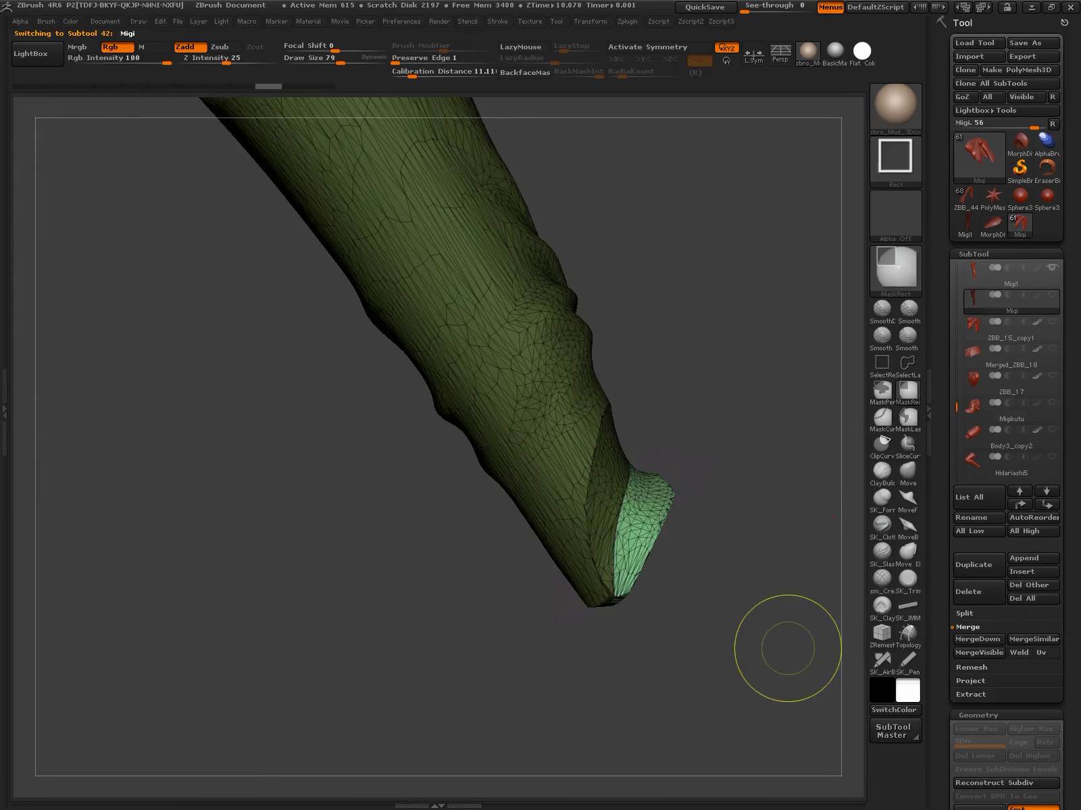
pyautogui.press('b')
pyautogui.press('m')
pyautogui.press('v')
pyautogui.moveTo(788, 648)
pyautogui.mouseDown()
pyautogui.moveTo(736, 579)
pyautogui.moveTo(682, 434)
pyautogui.moveTo(698, 424)
pyautogui.mouseUp()
pyautogui.press('w')
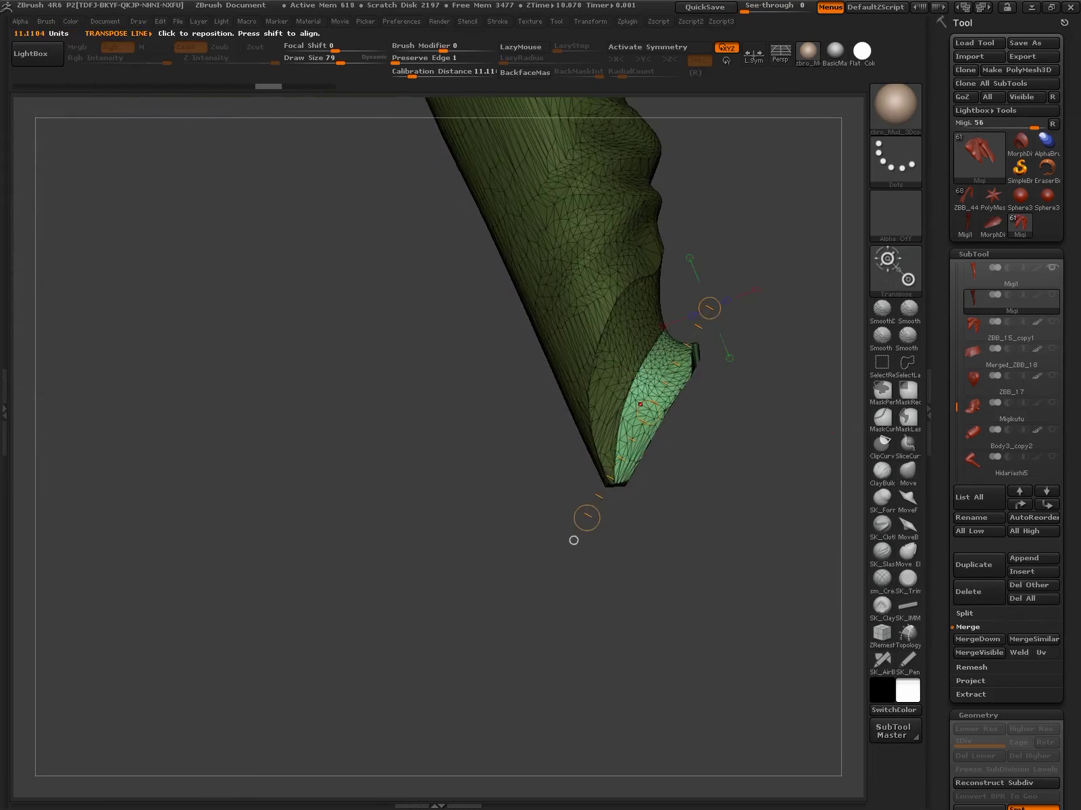
# Isolate Migi's red foot polygroup by hiding the lower leg strip and ghosting the leg
pyautogui.keyDown('ctrl'); pyautogui.keyDown('shift'); pyautogui.click(695, 454); pyautogui.keyUp('shift'); pyautogui.keyUp('ctrl')
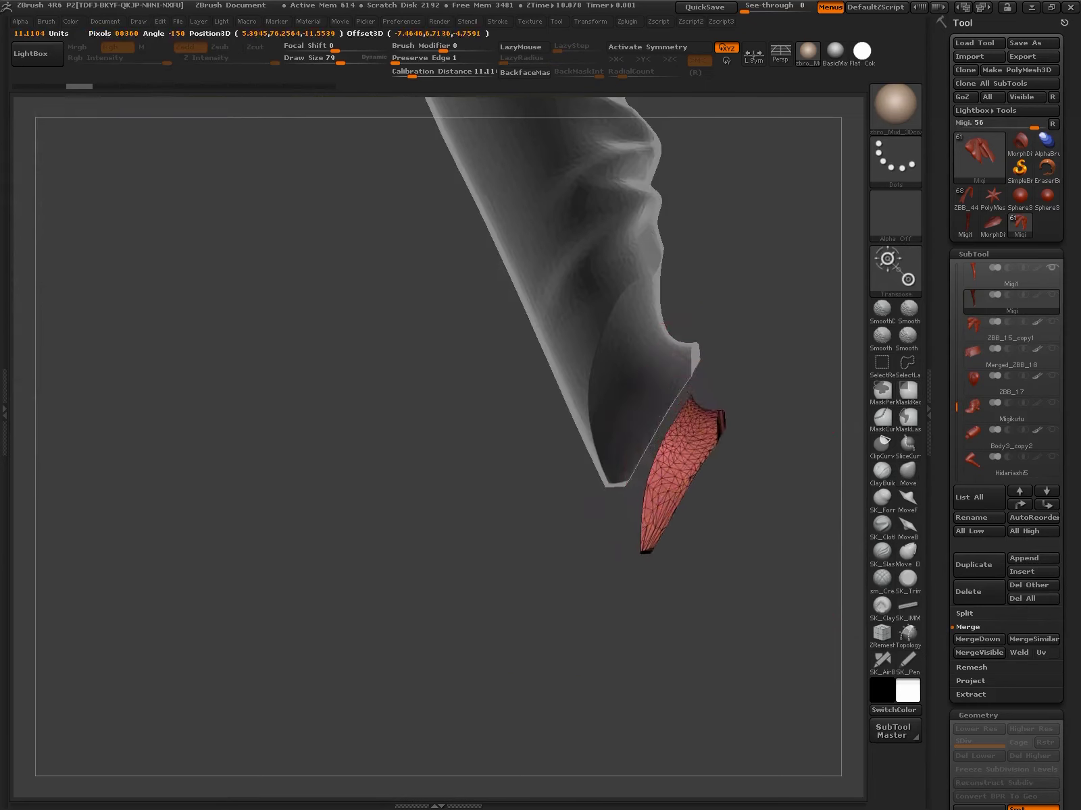
pyautogui.keyDown('ctrl'); pyautogui.keyDown('shift'); pyautogui.click(572, 538); pyautogui.keyUp('shift'); pyautogui.keyUp('ctrl')
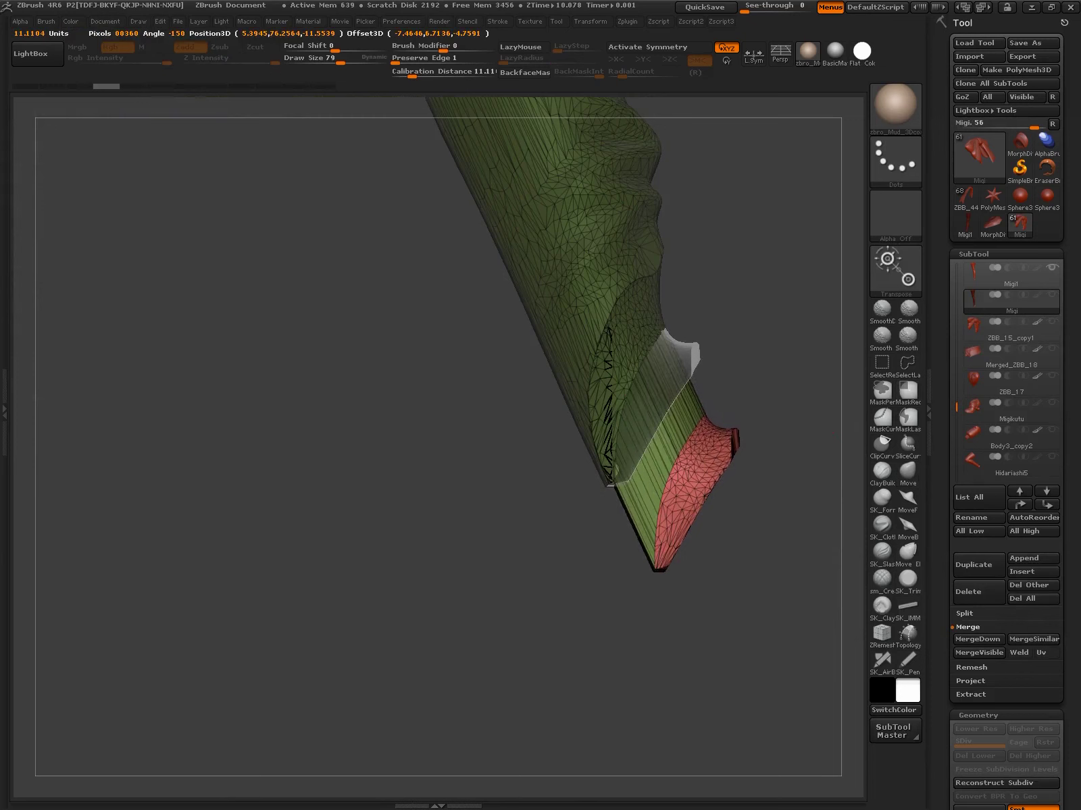
pyautogui.keyDown('ctrl'); pyautogui.keyDown('shift'); pyautogui.click(571, 541); pyautogui.keyUp('shift'); pyautogui.keyUp('ctrl')
pyautogui.moveTo(573, 540)
pyautogui.mouseDown()
pyautogui.moveTo(740, 492)
pyautogui.moveTo(784, 549)
pyautogui.mouseUp()
pyautogui.press('q')
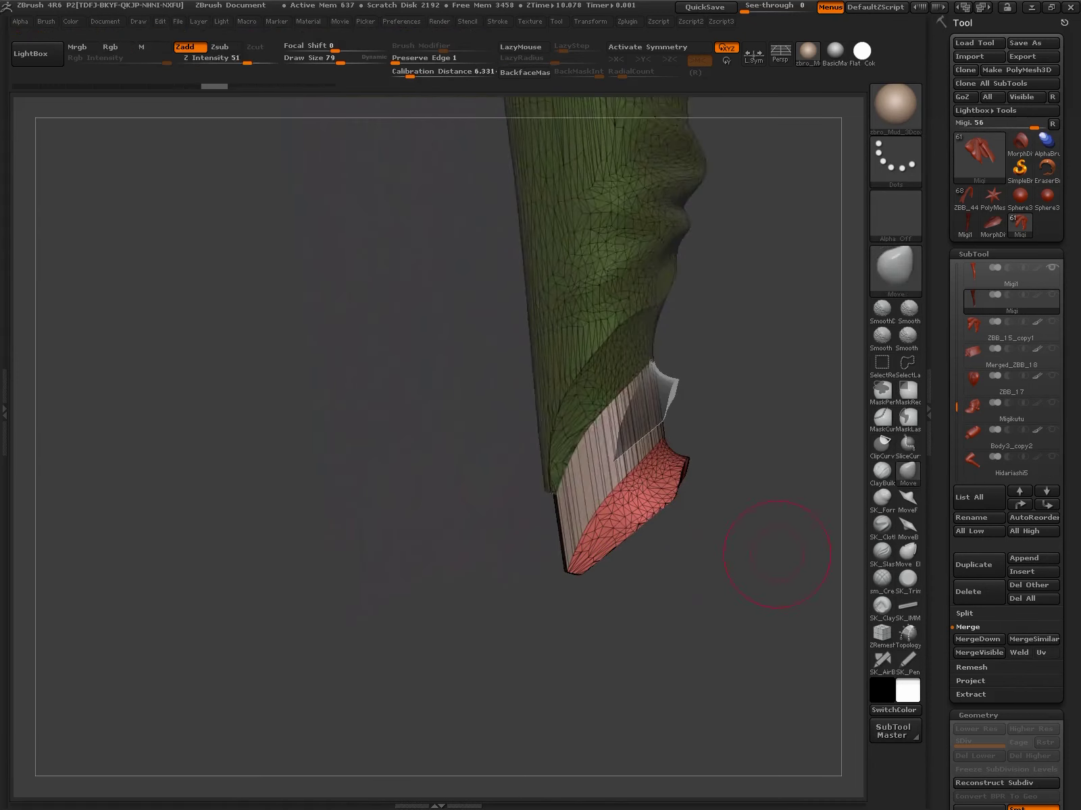
pyautogui.keyDown('ctrl'); pyautogui.keyDown('shift'); pyautogui.click(637, 463); pyautogui.keyUp('shift'); pyautogui.keyUp('ctrl')
pyautogui.scroll(-3, 979, 540)
# Show the full leg and lay a transpose line across the foot
pyautogui.scroll(-3, 979, 541)
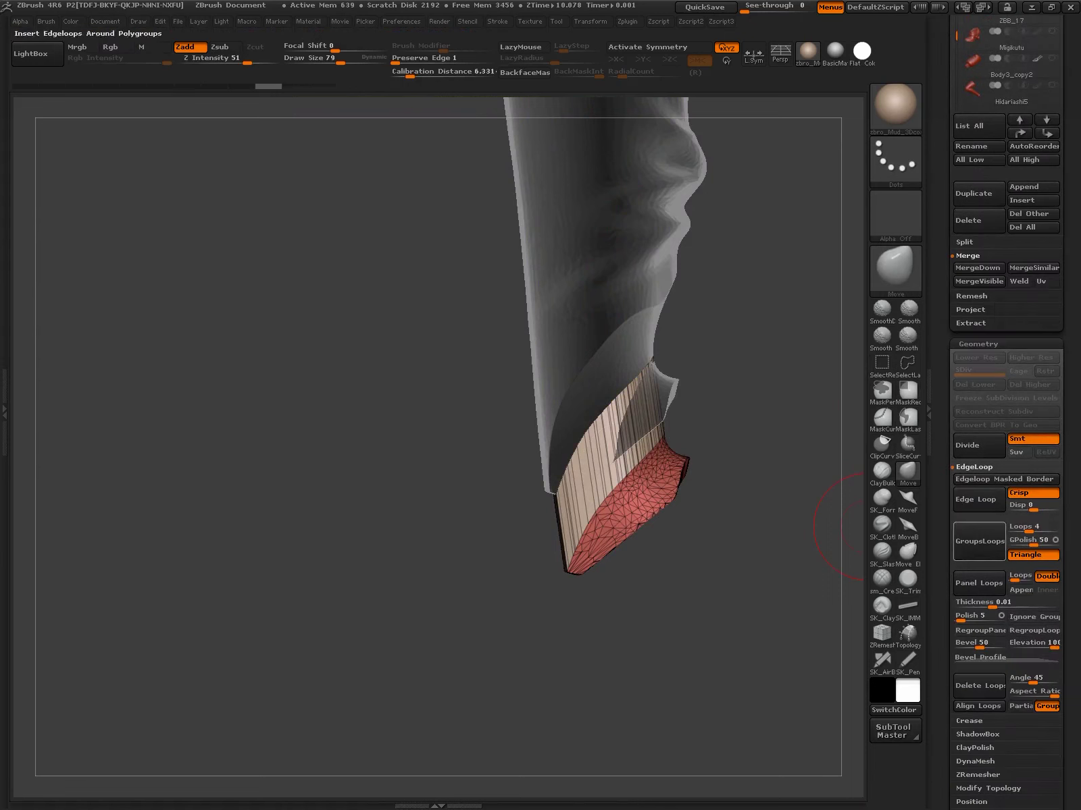
pyautogui.keyDown('ctrl'); pyautogui.keyDown('shift'); pyautogui.click(716, 547); pyautogui.keyUp('shift'); pyautogui.keyUp('ctrl')
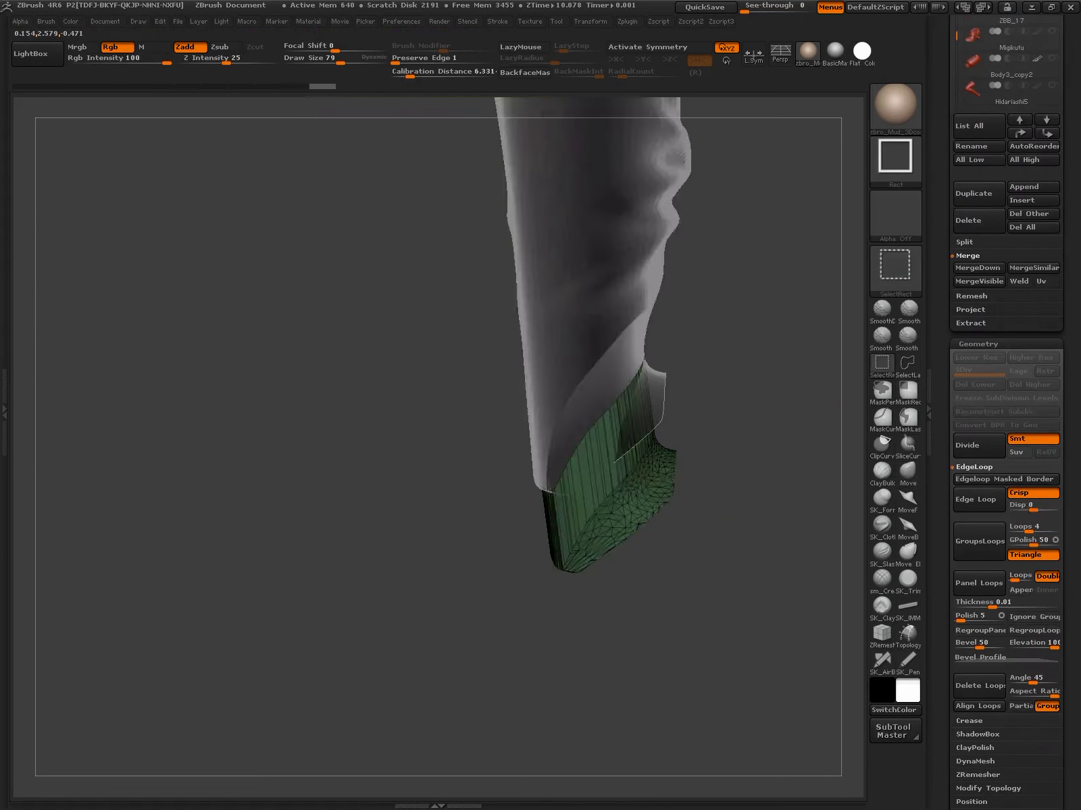
pyautogui.press('w')
pyautogui.moveTo(736, 545); pyautogui.dragTo(675, 514)
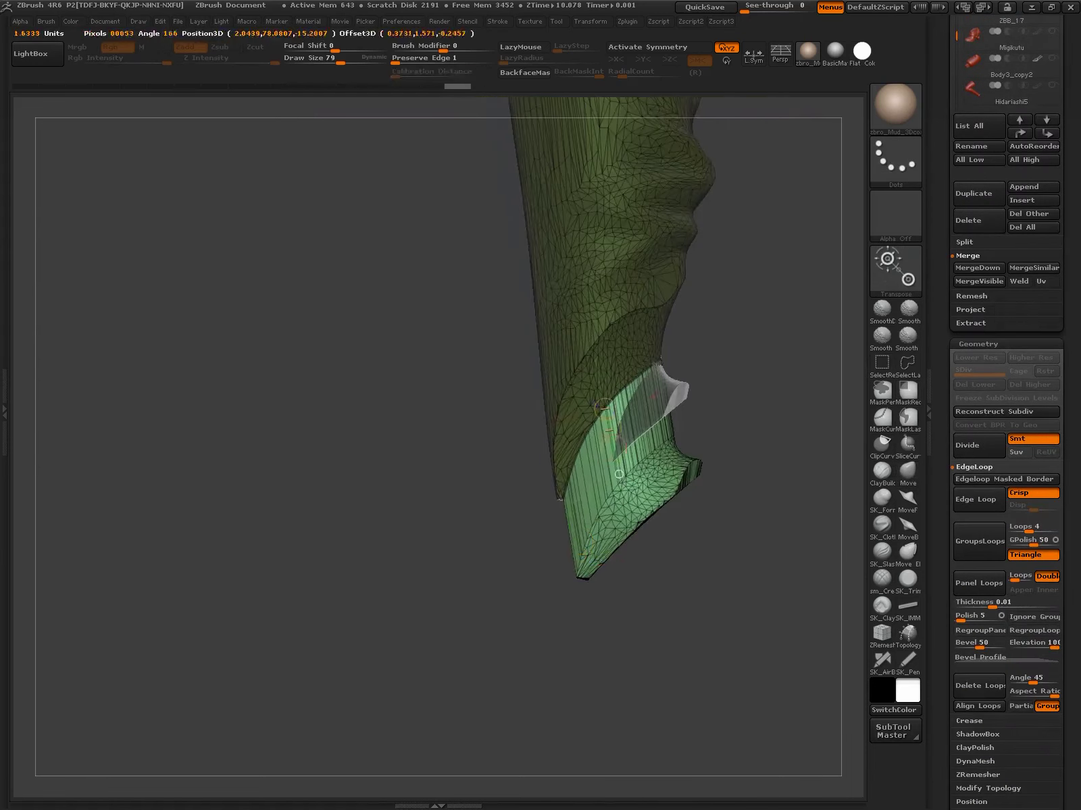
pyautogui.moveTo(606, 409)
pyautogui.mouseDown()
pyautogui.moveTo(608, 613)
pyautogui.moveTo(613, 560)
pyautogui.moveTo(668, 578)
pyautogui.moveTo(559, 617)
pyautogui.moveTo(588, 624)
pyautogui.moveTo(801, 578)
pyautogui.moveTo(838, 649)
pyautogui.mouseUp()
pyautogui.press('q')
pyautogui.press('space')
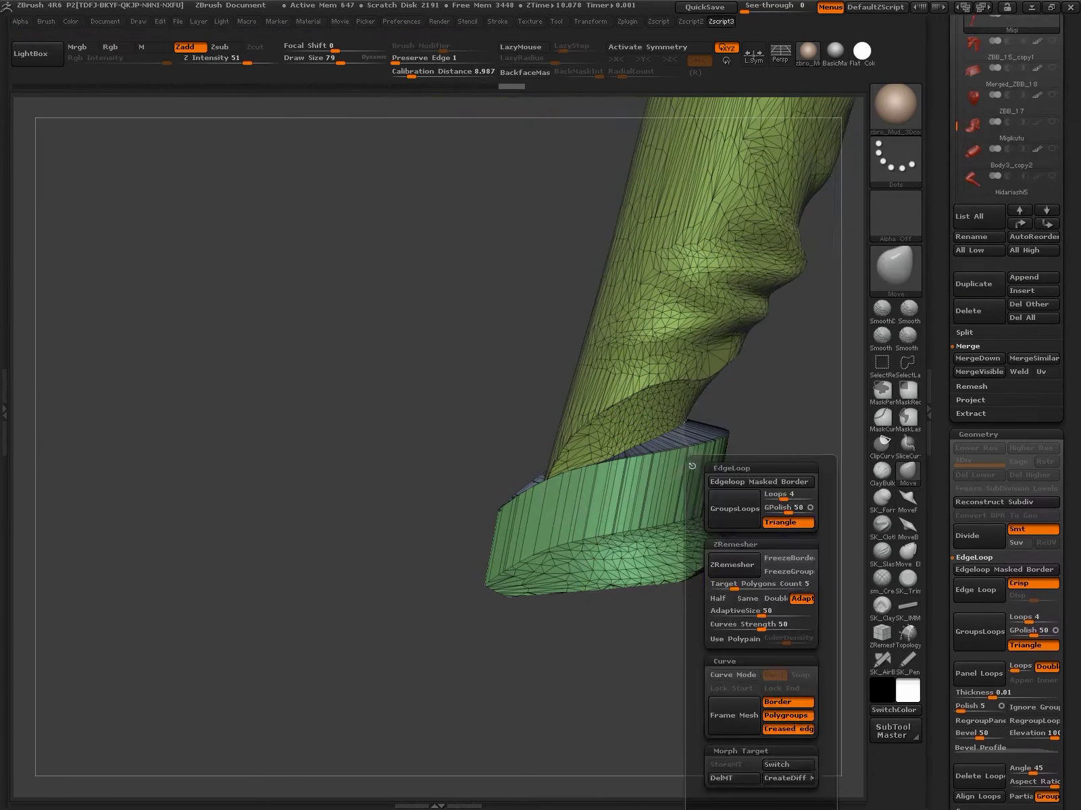
# Select the MorphDiff_Migi foot band and assign polygroups to the peg mesh
pyautogui.keyDown('alt'); pyautogui.click(639, 594); pyautogui.keyUp('alt')
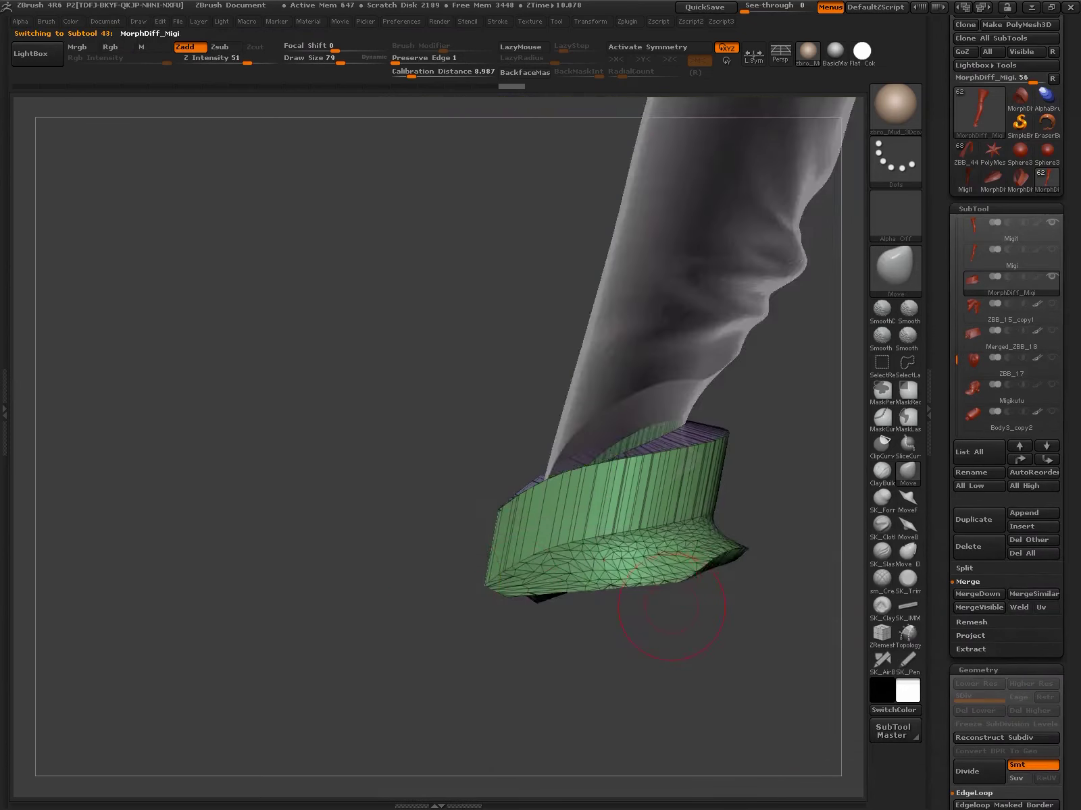
pyautogui.moveTo(541, 601)
pyautogui.mouseDown()
pyautogui.moveTo(587, 569)
pyautogui.moveTo(735, 591)
pyautogui.mouseUp()
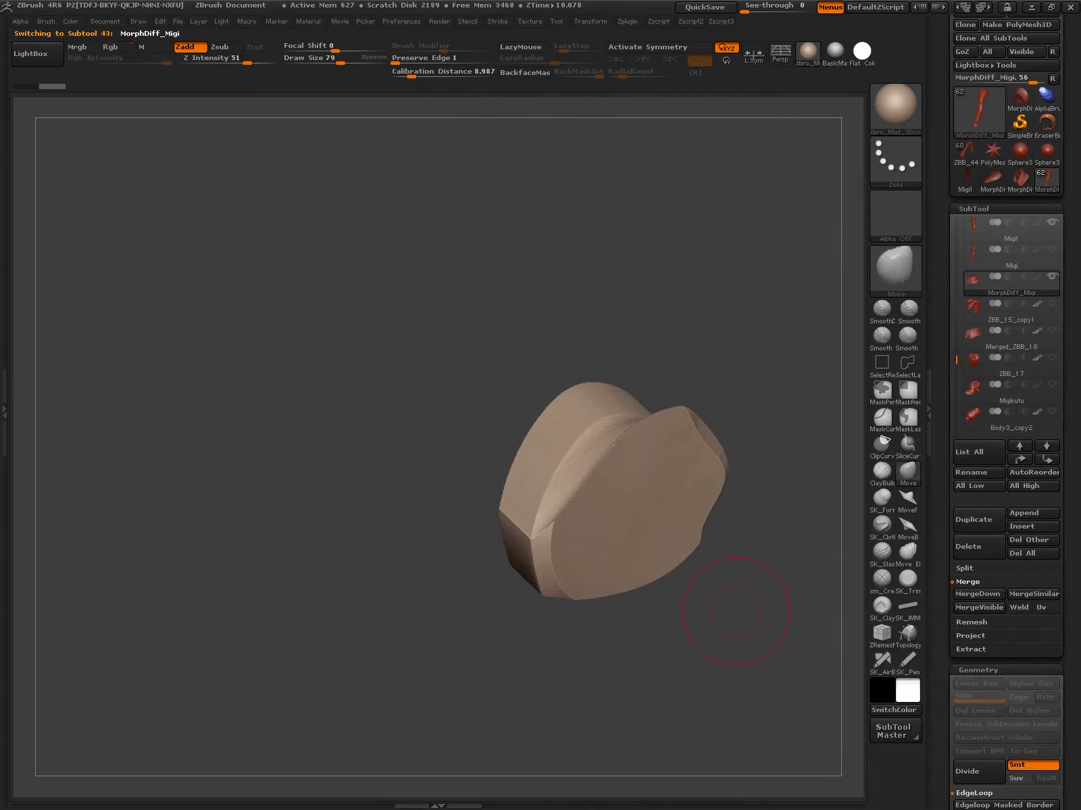
pyautogui.press('g')
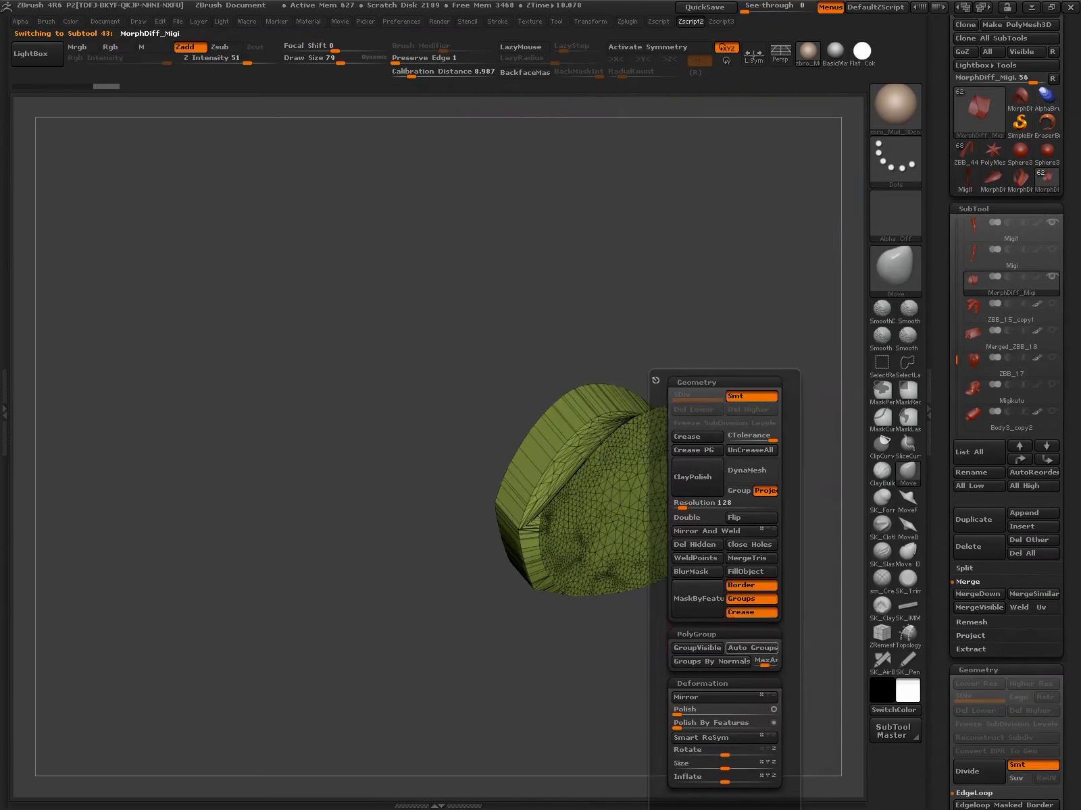
pyautogui.click(711, 661)
pyautogui.keyDown('ctrl'); pyautogui.keyDown('shift'); pyautogui.click(723, 594); pyautogui.keyUp('shift'); pyautogui.keyUp('ctrl')
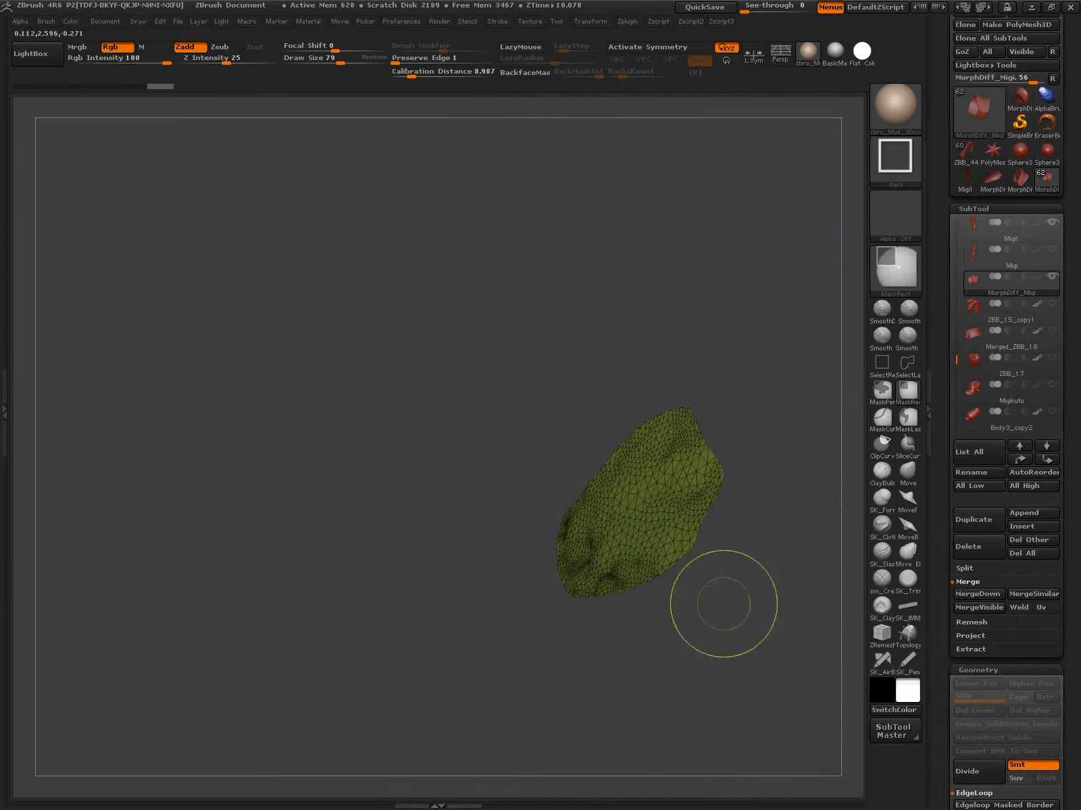
pyautogui.keyDown('ctrl'); pyautogui.keyDown('shift'); pyautogui.click(676, 502); pyautogui.keyUp('shift'); pyautogui.keyUp('ctrl')
pyautogui.press('q')
pyautogui.moveTo(766, 544); pyautogui.dragTo(681, 628)
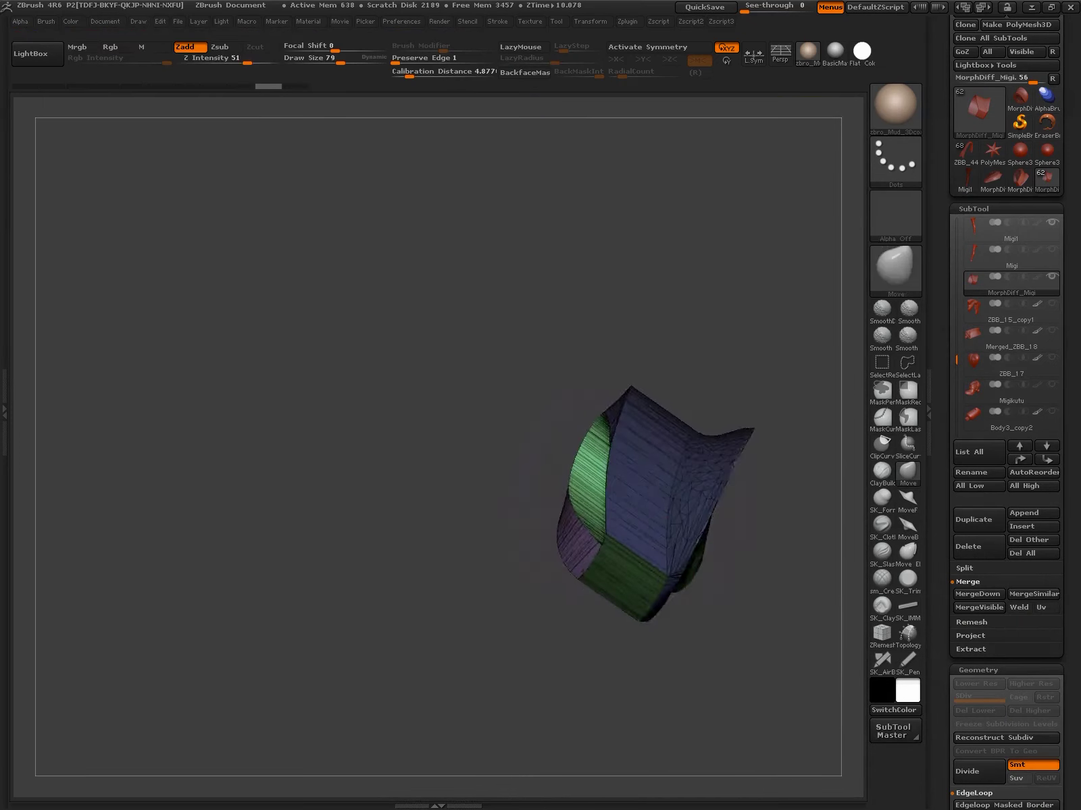
# Mask the blue polygroup and extrude the yellow part outward into a thick slab
pyautogui.keyDown('ctrl'); pyautogui.keyDown('shift'); pyautogui.click(651, 487); pyautogui.keyUp('shift'); pyautogui.keyUp('ctrl')
pyautogui.keyDown('ctrl'); pyautogui.keyDown('shift'); pyautogui.click(743, 283); pyautogui.keyUp('shift'); pyautogui.keyUp('ctrl')
pyautogui.press('w')
pyautogui.moveTo(627, 386); pyautogui.dragTo(790, 422)
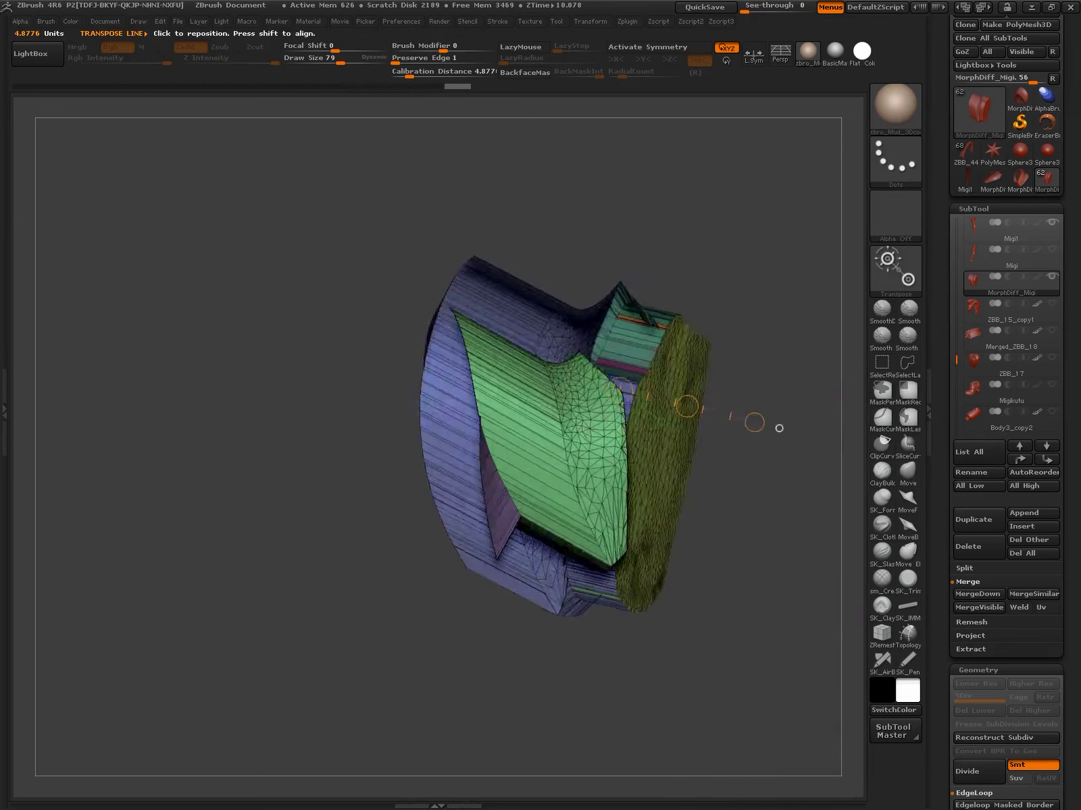
pyautogui.press('q')
pyautogui.moveTo(741, 581); pyautogui.dragTo(743, 592)
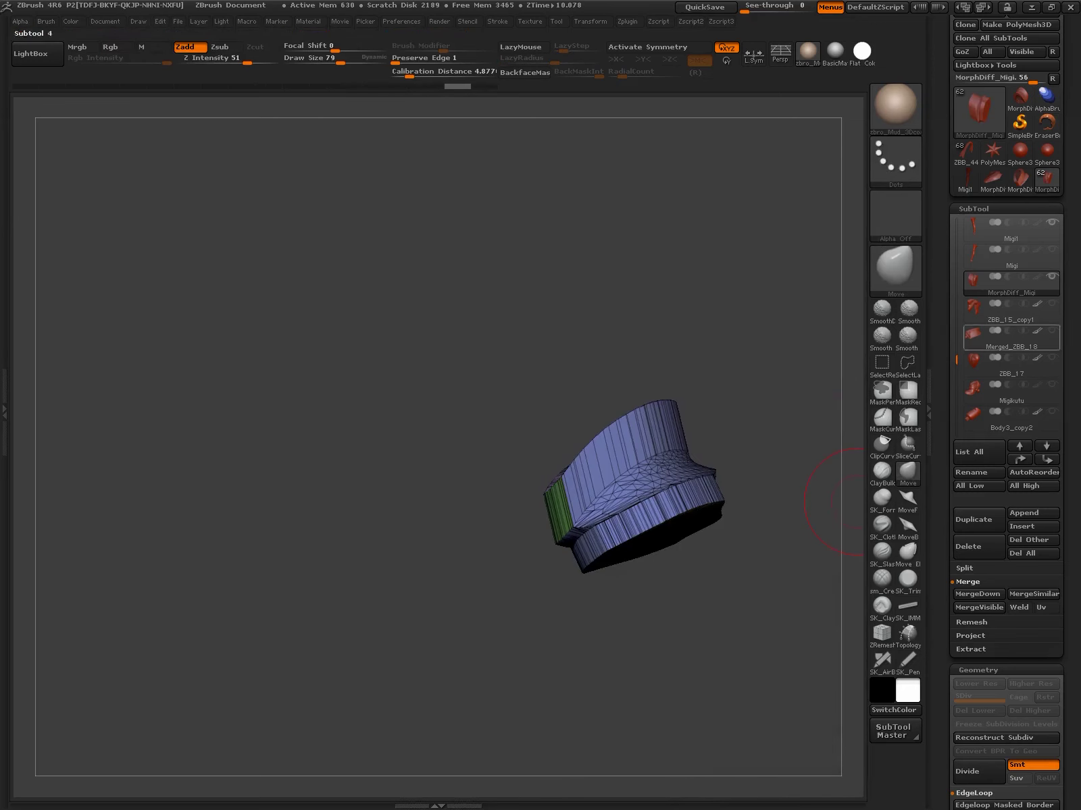
# Rename the peg subtool to 'Ashidd'
pyautogui.click(970, 472)
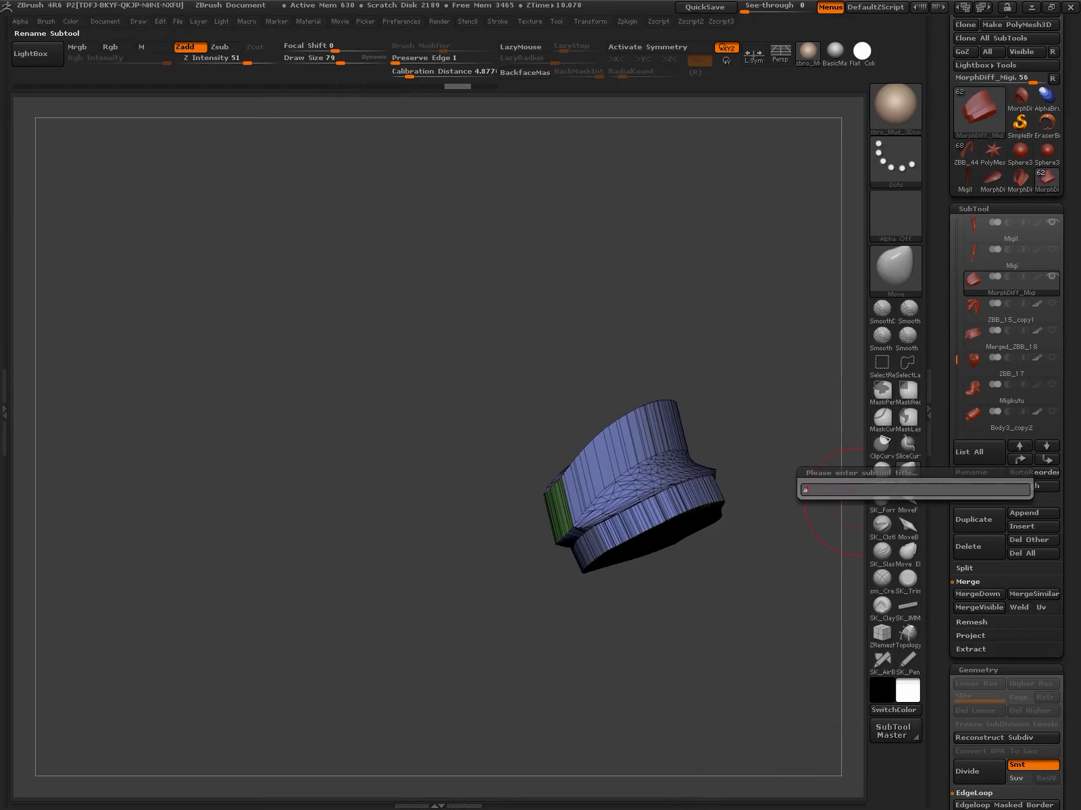
pyautogui.write('shidd')
pyautogui.press('Return')
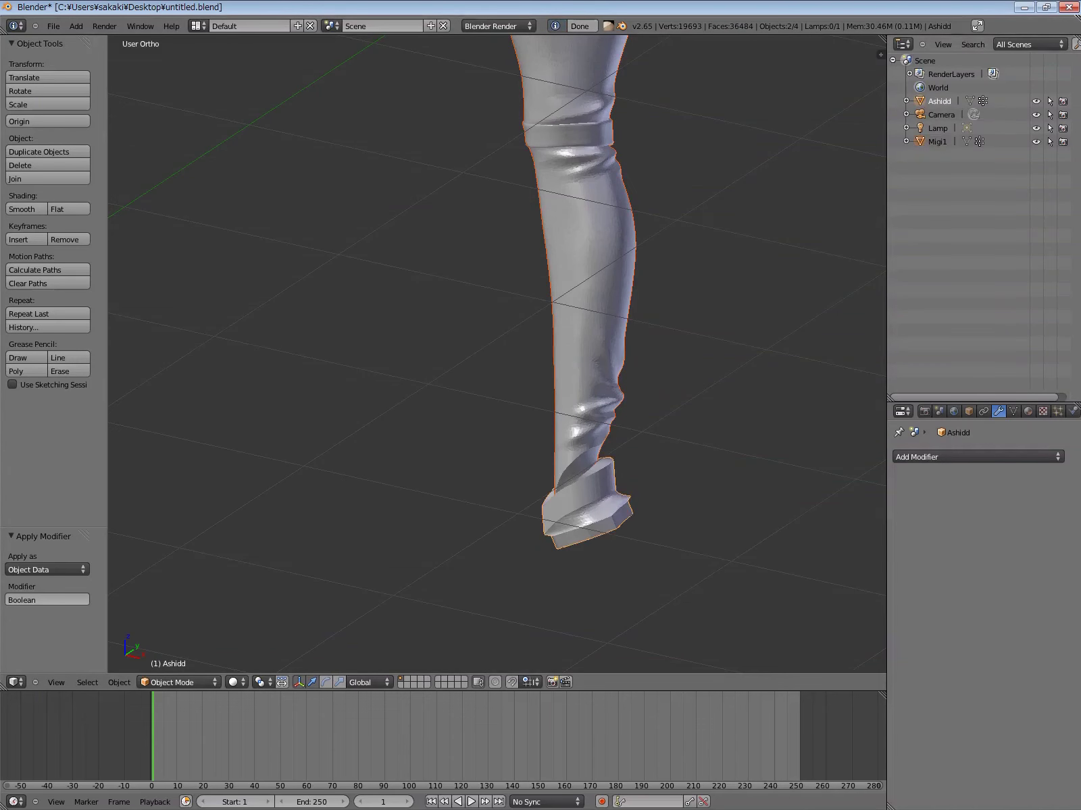
# Add a Boolean modifier to Migi1 with Difference and Ashidd as the cutter, then apply it
pyautogui.click(978, 456)
pyautogui.click(763, 515)
pyautogui.click(934, 535)
pyautogui.click(932, 490)
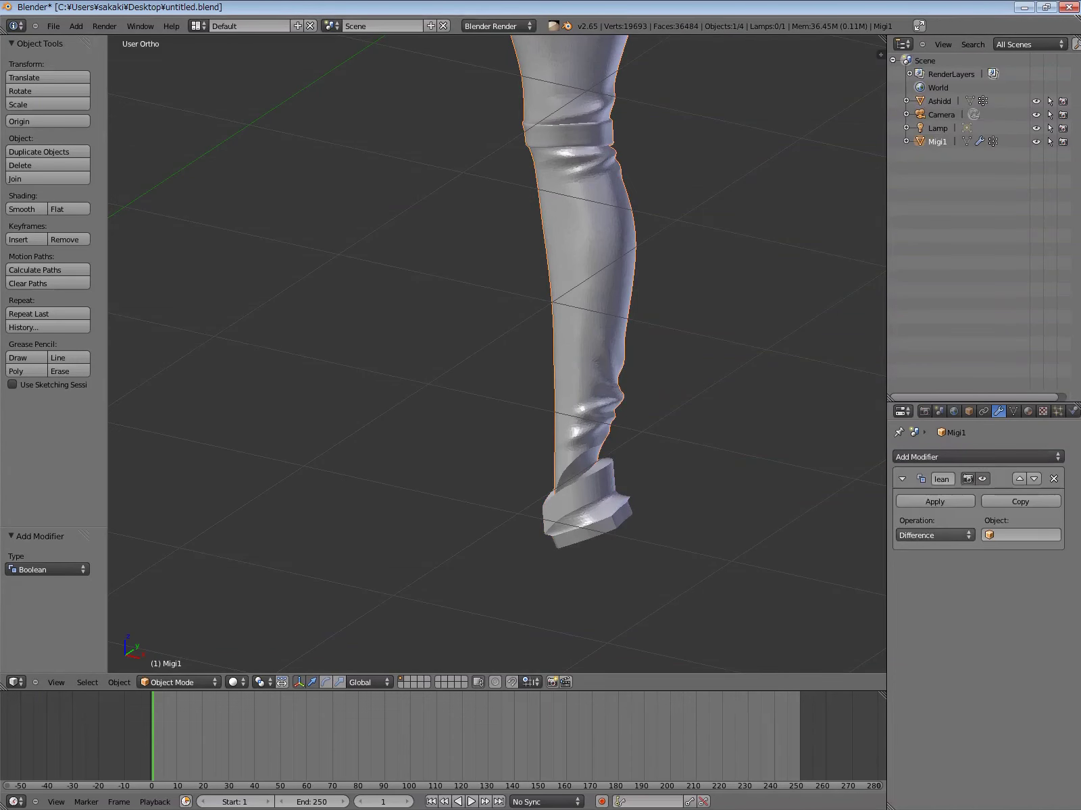
pyautogui.click(1020, 535)
pyautogui.click(986, 554)
pyautogui.click(935, 501)
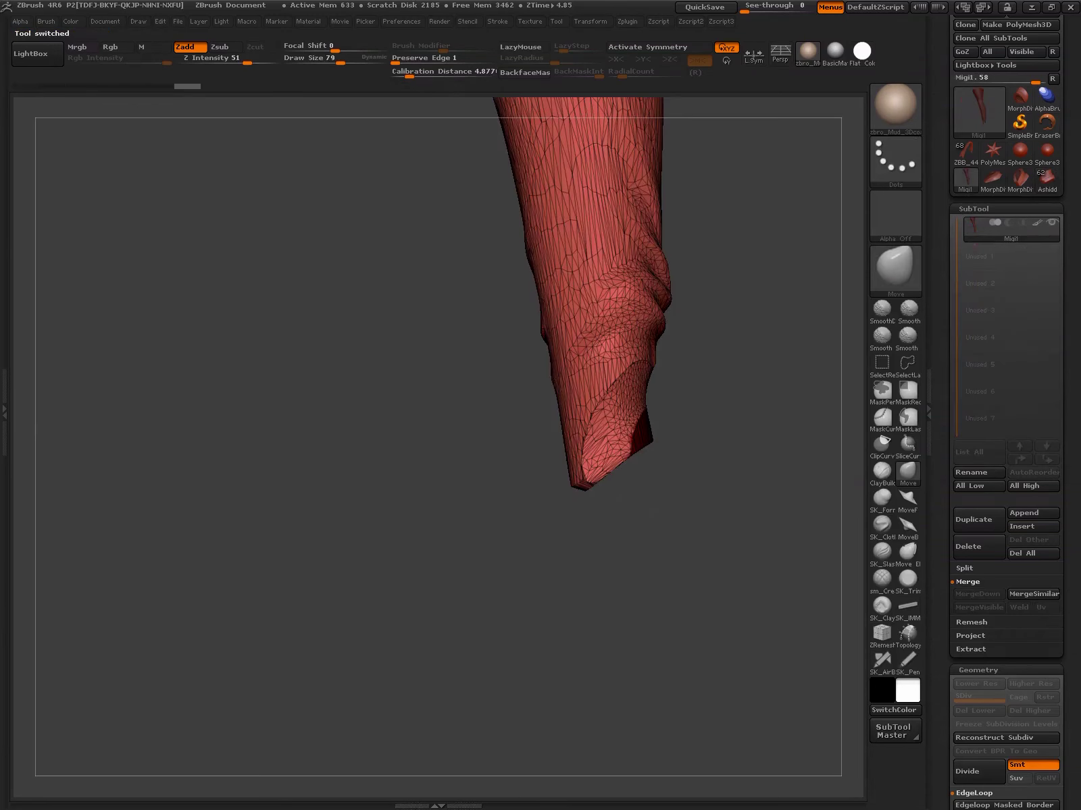
# Fill the mesh white in colour-only mode to clear the black patch, then restore clay material
pyautogui.hotkey('shift', 'f')
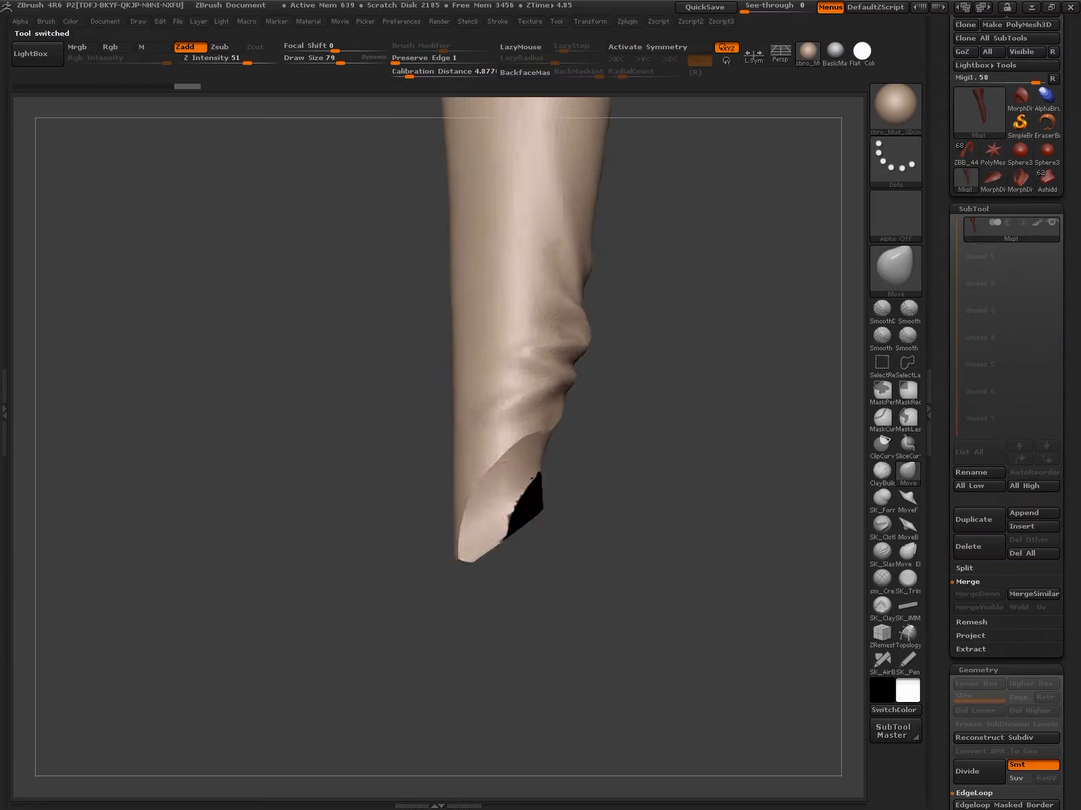
pyautogui.click(862, 52)
pyautogui.click(77, 47)
pyautogui.click(750, 549)
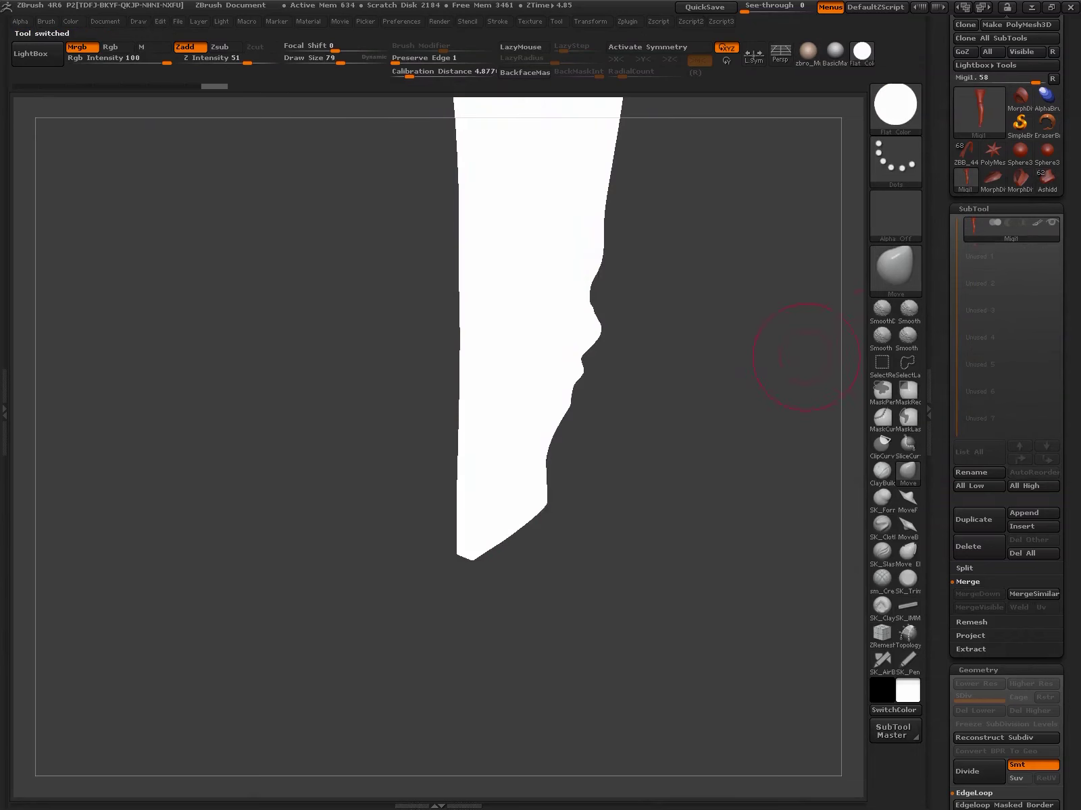
pyautogui.click(807, 50)
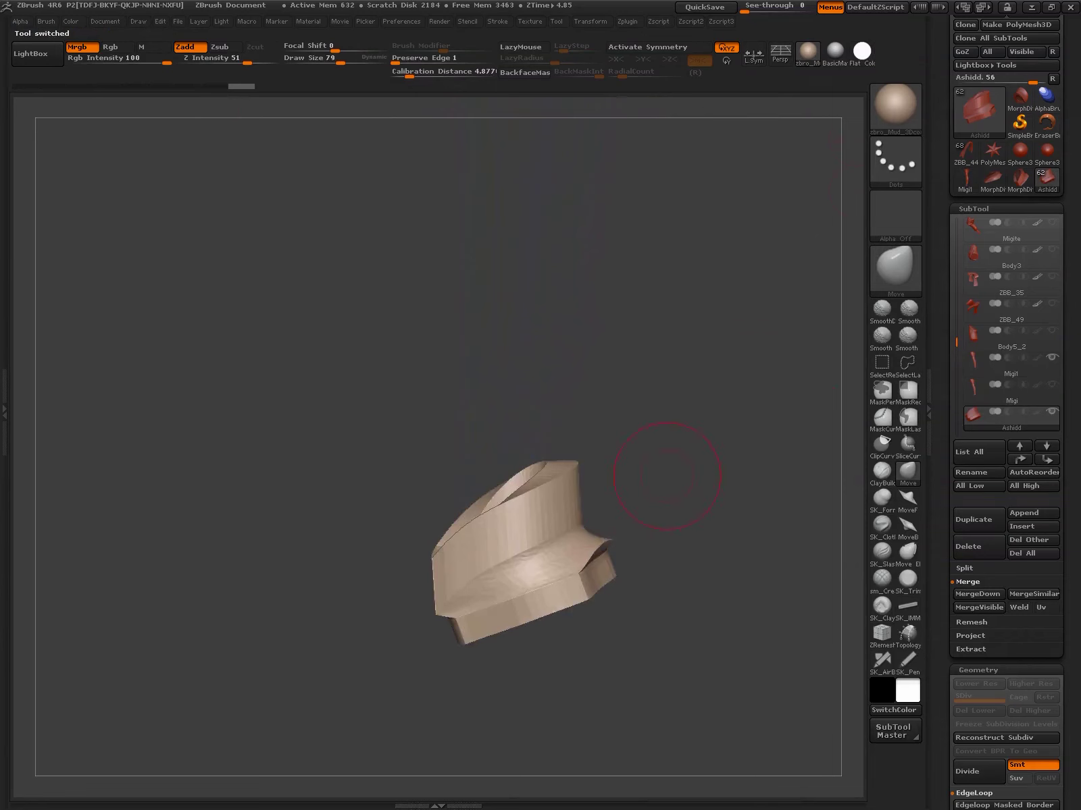
# Make Migi1 the active tool and save it
pyautogui.click(1021, 526)
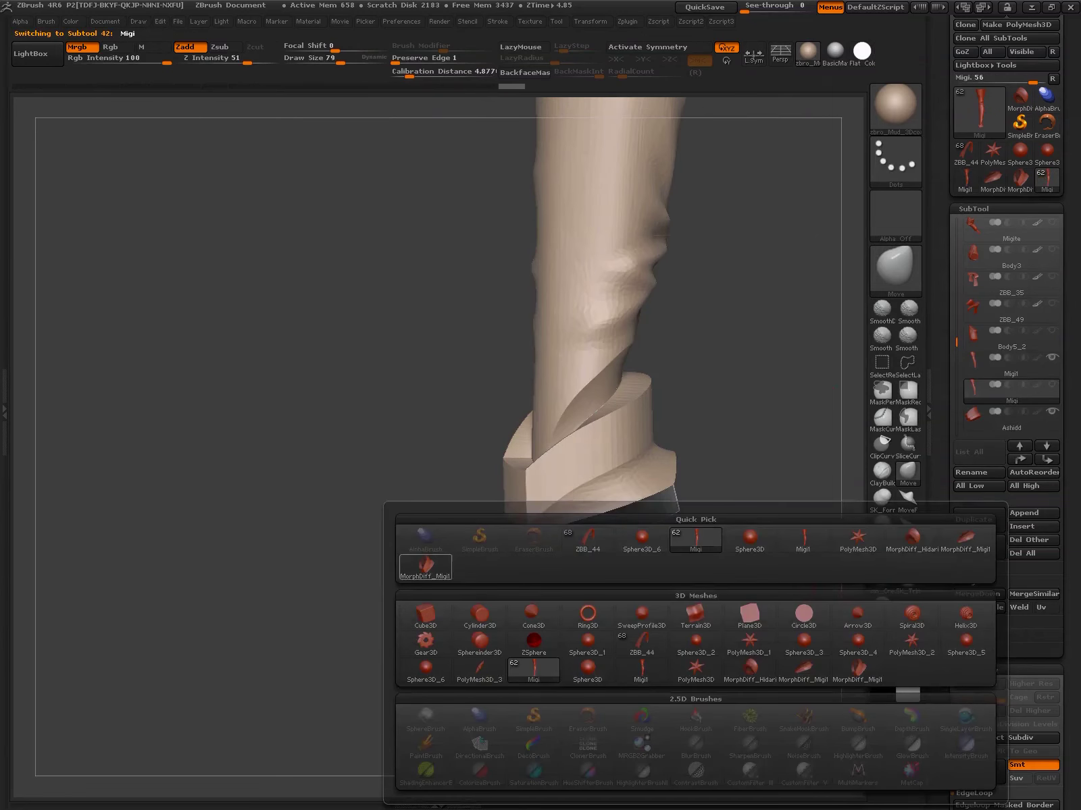
pyautogui.click(803, 539)
pyautogui.moveTo(651, 590)
pyautogui.mouseDown()
pyautogui.moveTo(519, 453)
pyautogui.moveTo(831, 295)
pyautogui.mouseUp()
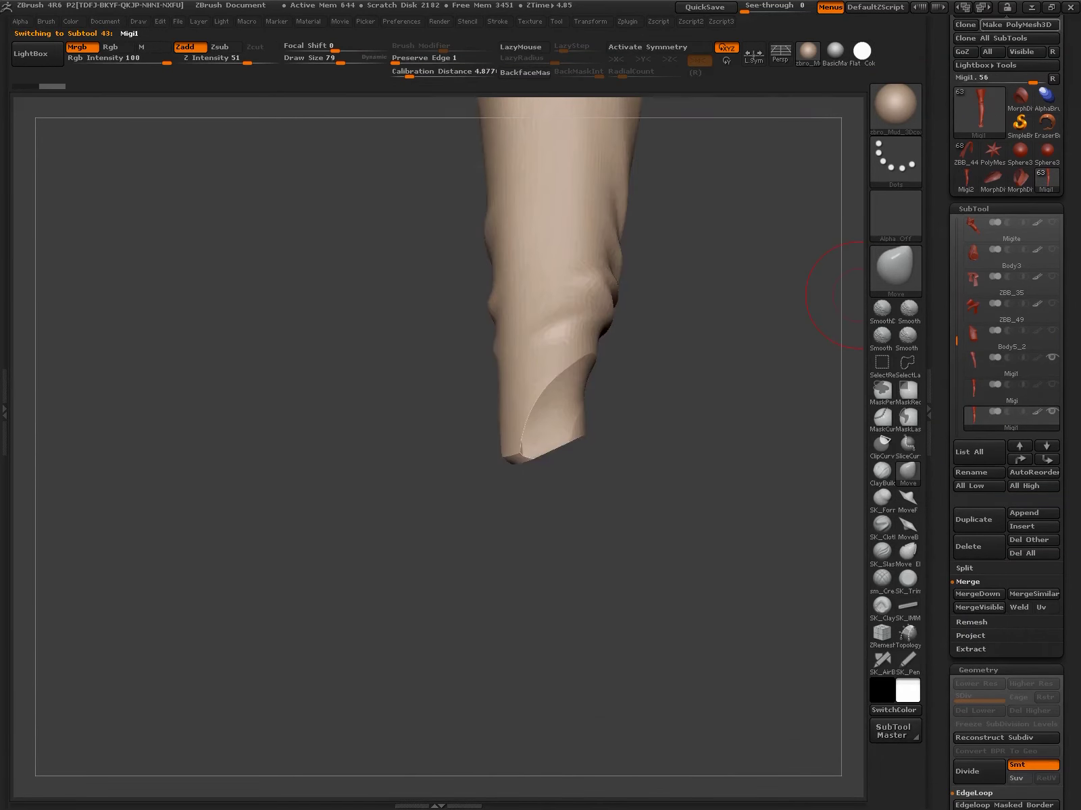
pyautogui.hotkey('ctrl', 's')
pyautogui.press('Return')
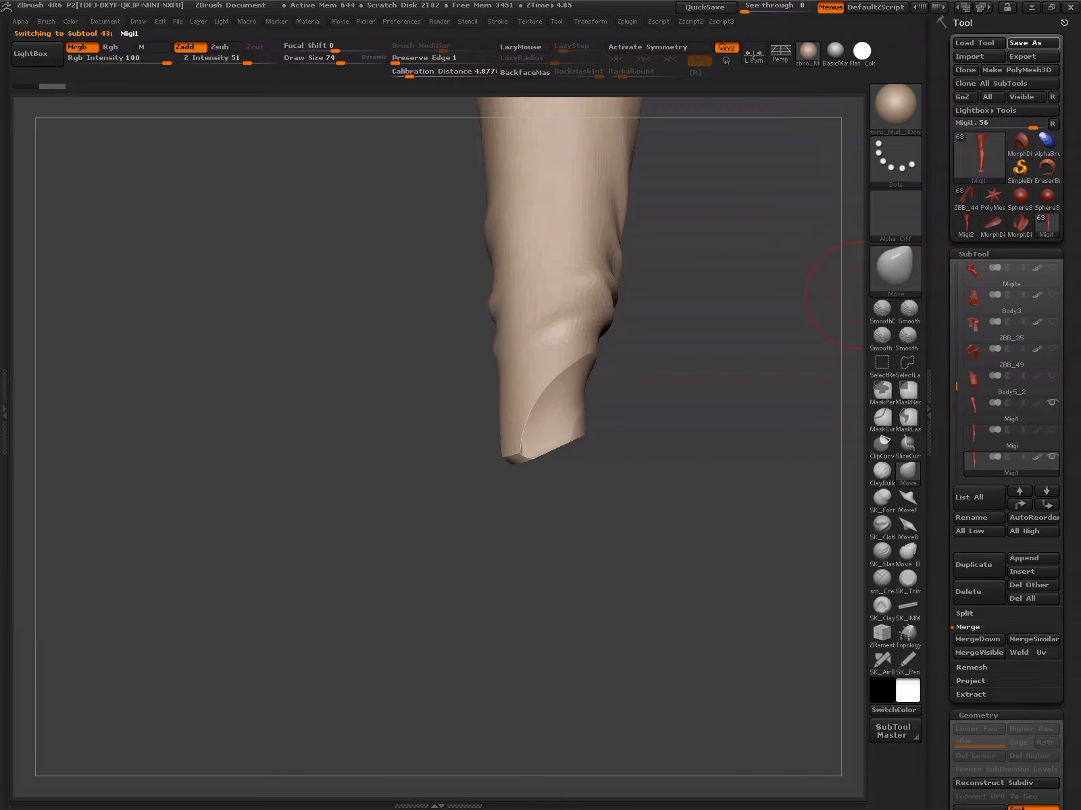
# Delete the spare Migi, Migi1 and Ashidd subtools
pyautogui.click(973, 591)
pyautogui.press('Return')
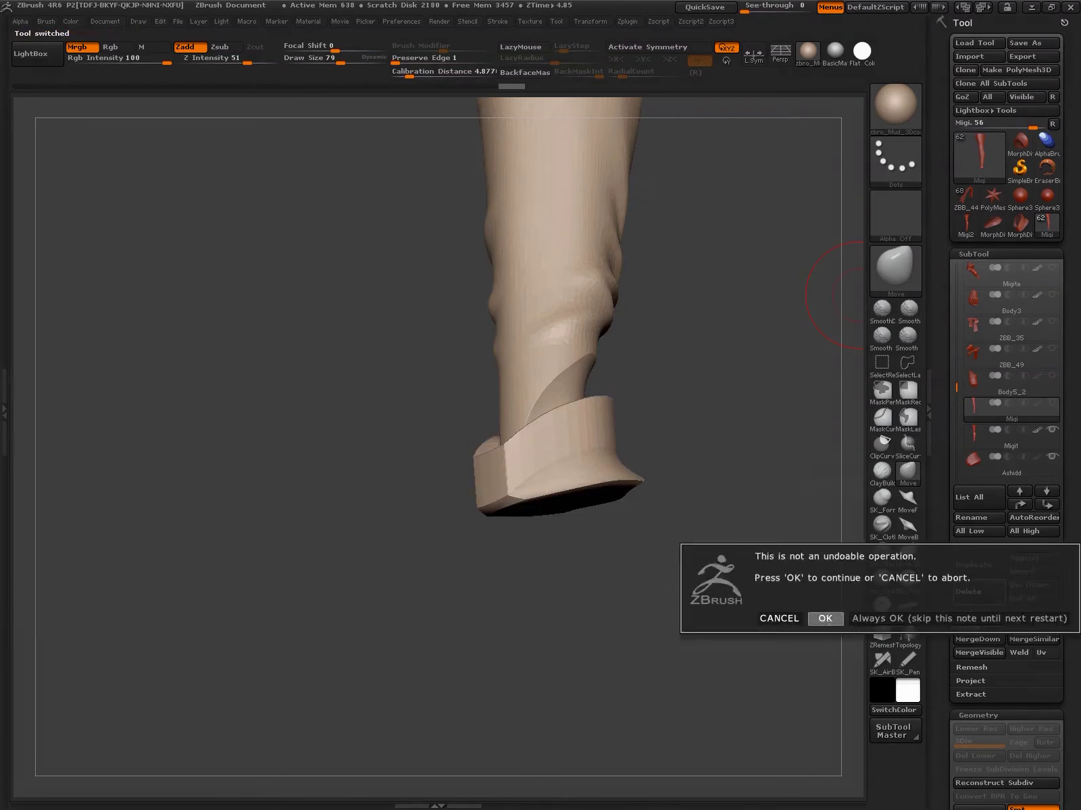
pyautogui.press('Return')
pyautogui.click(973, 592)
pyautogui.press('Return')
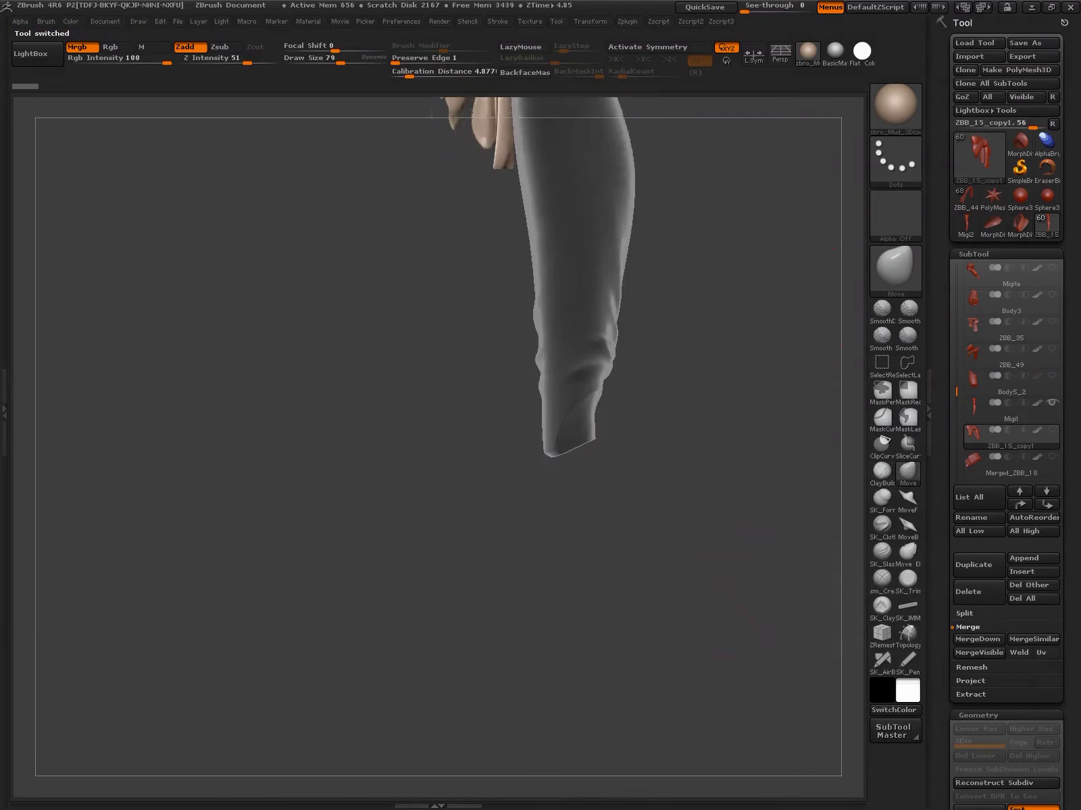
# Append the Hidariashi4 leg and the ZBB_24_copy3 knee cuff as subtools
pyautogui.click(1032, 558)
pyautogui.click(767, 717)
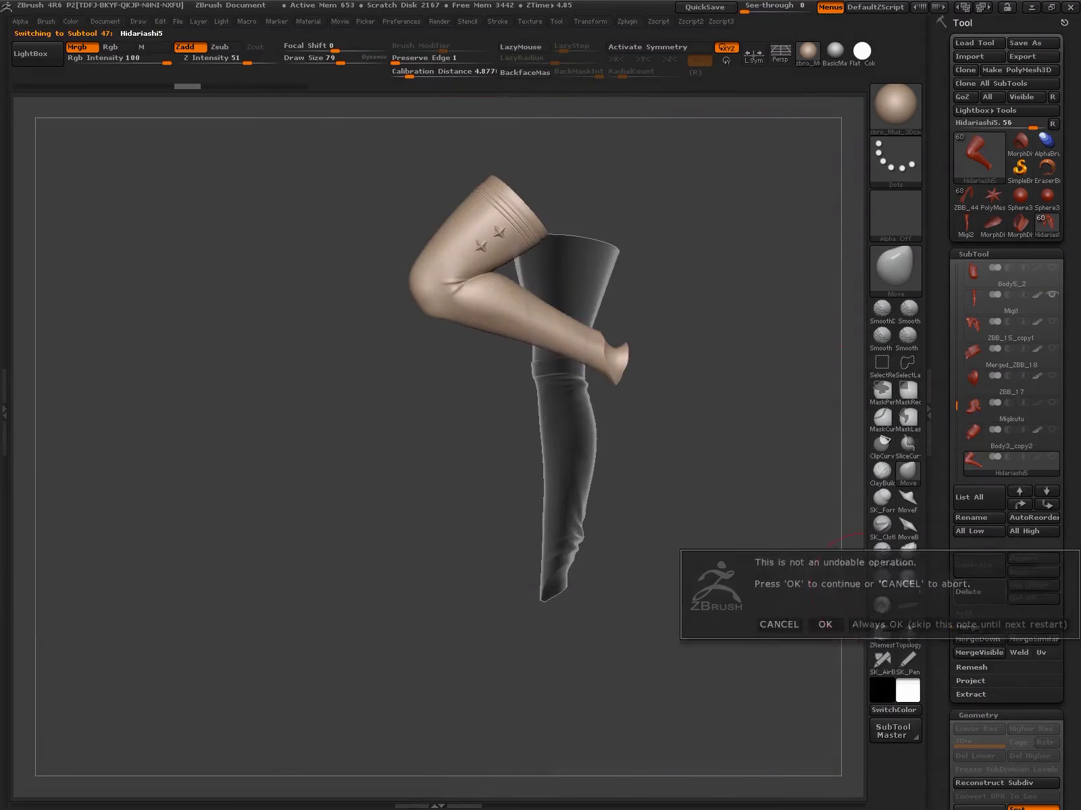
pyautogui.click(824, 622)
pyautogui.click(1032, 558)
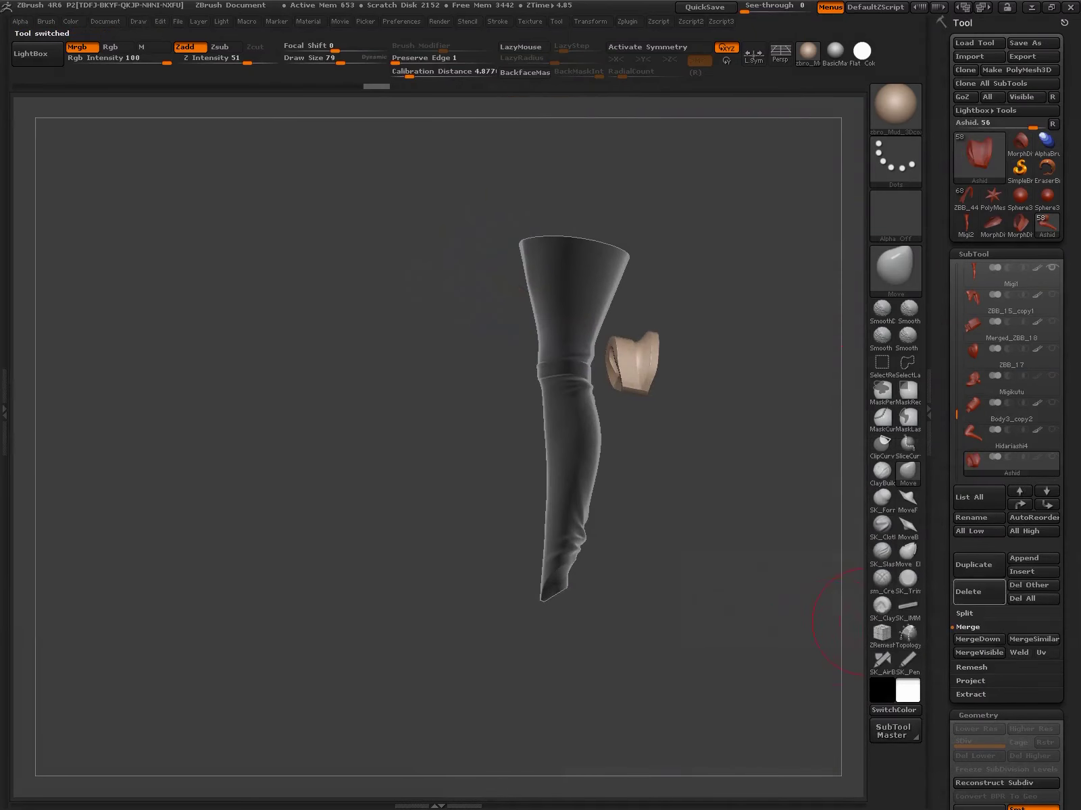
pyautogui.click(825, 622)
pyautogui.moveTo(664, 632); pyautogui.dragTo(570, 609)
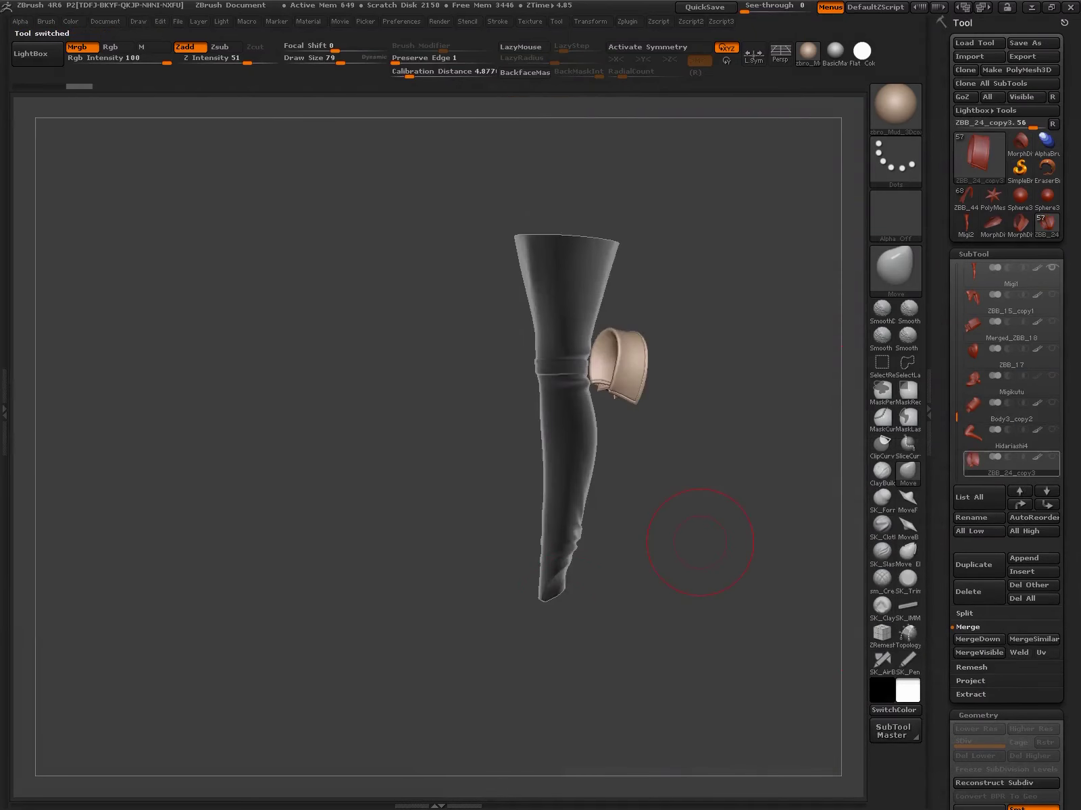
pyautogui.keyDown('alt'); pyautogui.click(495, 603); pyautogui.keyUp('alt')
pyautogui.keyDown('alt'); pyautogui.click(570, 575); pyautogui.keyUp('alt')
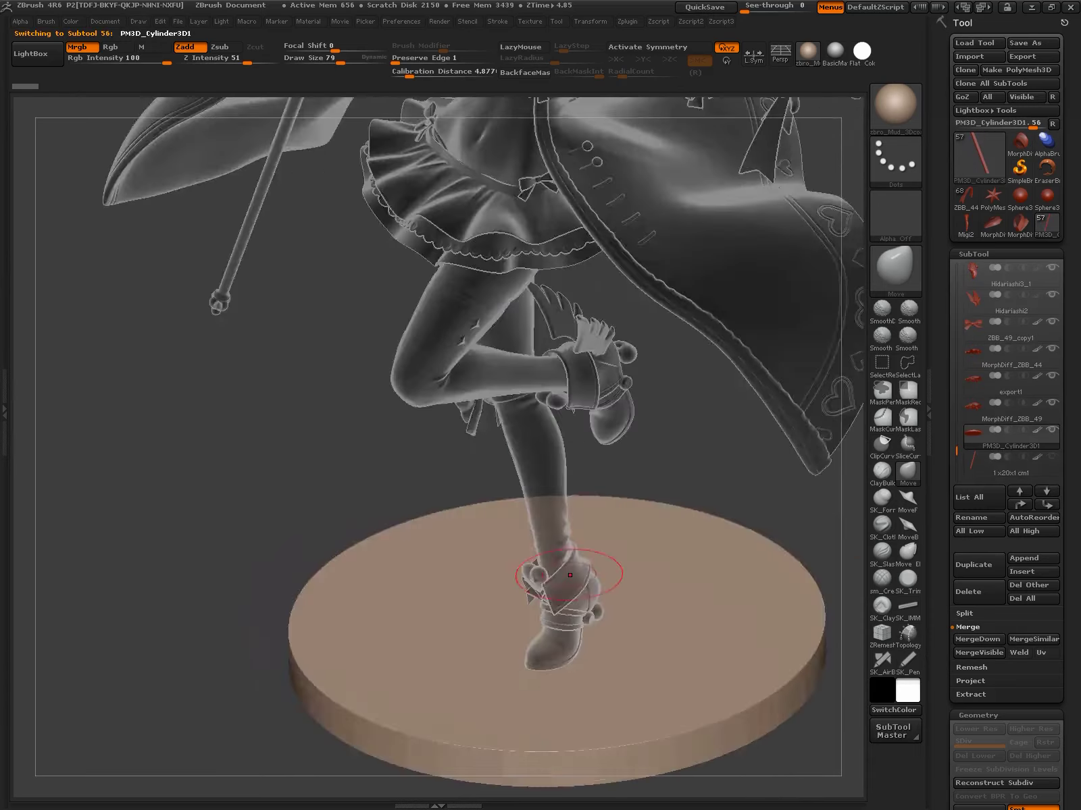
pyautogui.moveTo(570, 575)
pyautogui.mouseDown()
pyautogui.moveTo(534, 581)
pyautogui.moveTo(678, 554)
pyautogui.mouseUp()
pyautogui.keyDown('alt'); pyautogui.click(519, 578); pyautogui.keyUp('alt')
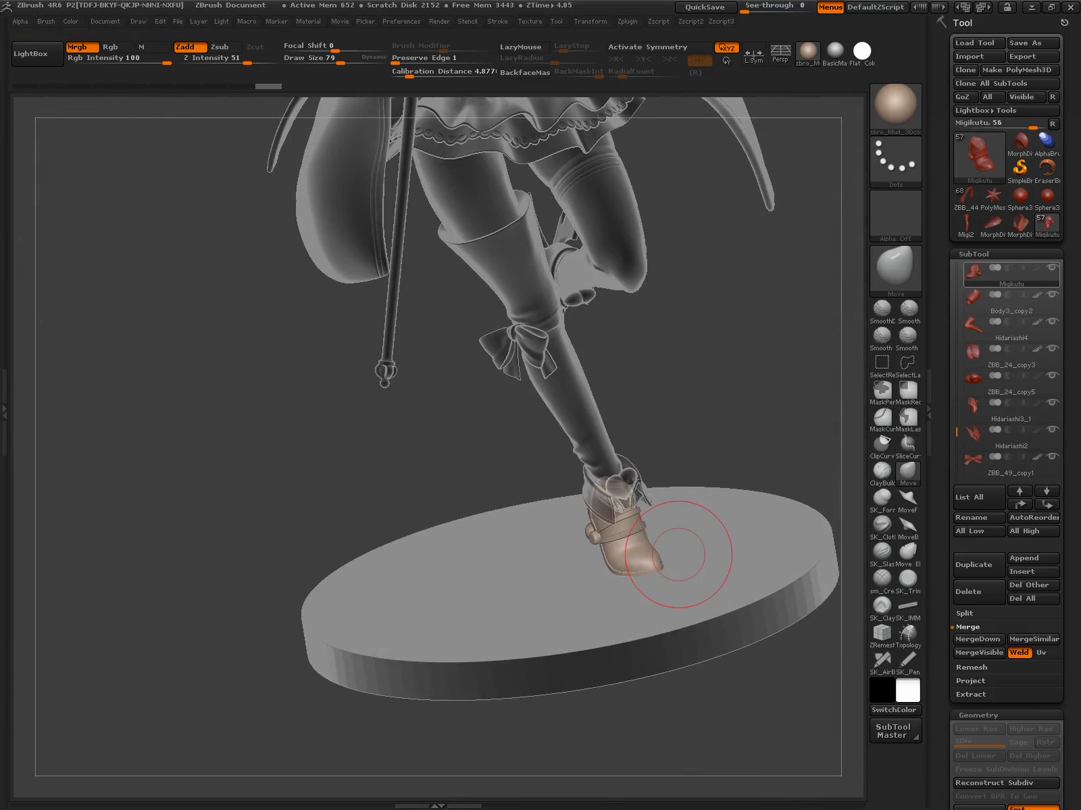
pyautogui.moveTo(678, 554); pyautogui.dragTo(459, 459)
pyautogui.keyDown('alt'); pyautogui.click(538, 482); pyautogui.keyUp('alt')
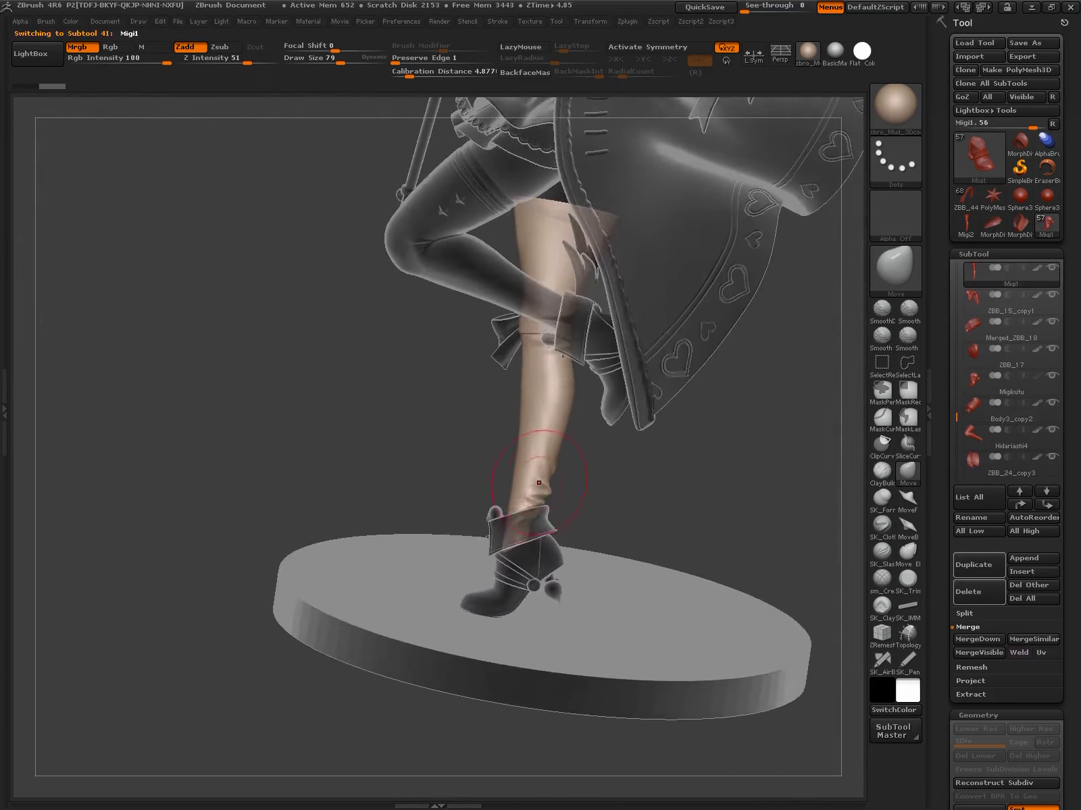
pyautogui.moveTo(538, 482); pyautogui.dragTo(604, 508)
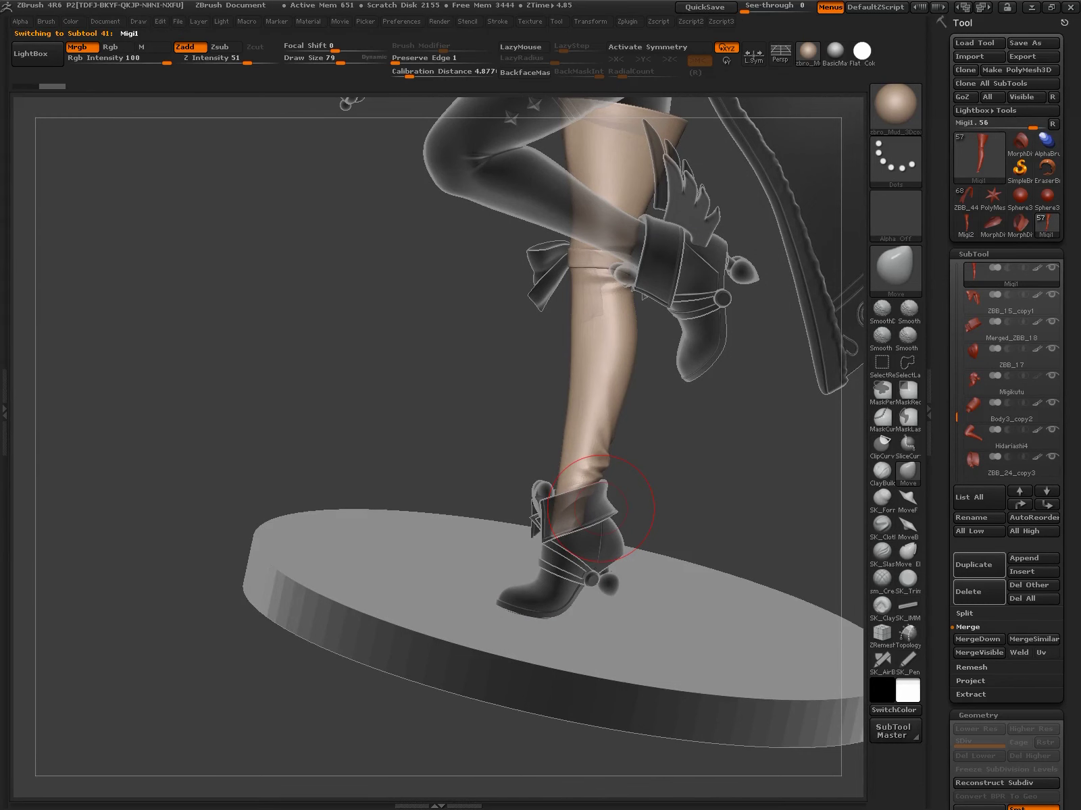
pyautogui.moveTo(603, 508); pyautogui.dragTo(506, 511)
pyautogui.keyDown('alt'); pyautogui.click(595, 439); pyautogui.keyUp('alt')
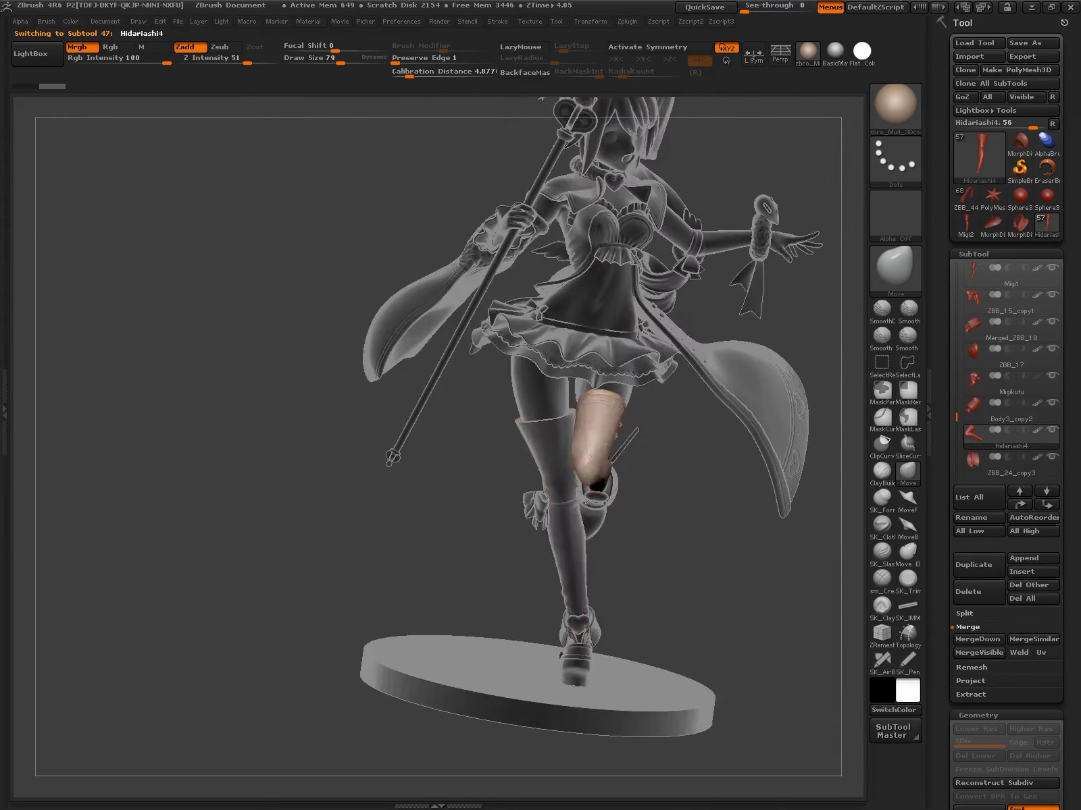
pyautogui.moveTo(595, 439)
pyautogui.keyDown('shift'); pyautogui.mouseDown()
pyautogui.moveTo(579, 444)
pyautogui.moveTo(699, 410)
pyautogui.moveTo(551, 452)
pyautogui.moveTo(473, 446)
pyautogui.mouseUp(); pyautogui.keyUp('shift')
pyautogui.keyDown('alt'); pyautogui.click(556, 451); pyautogui.keyUp('alt')
pyautogui.press('f')
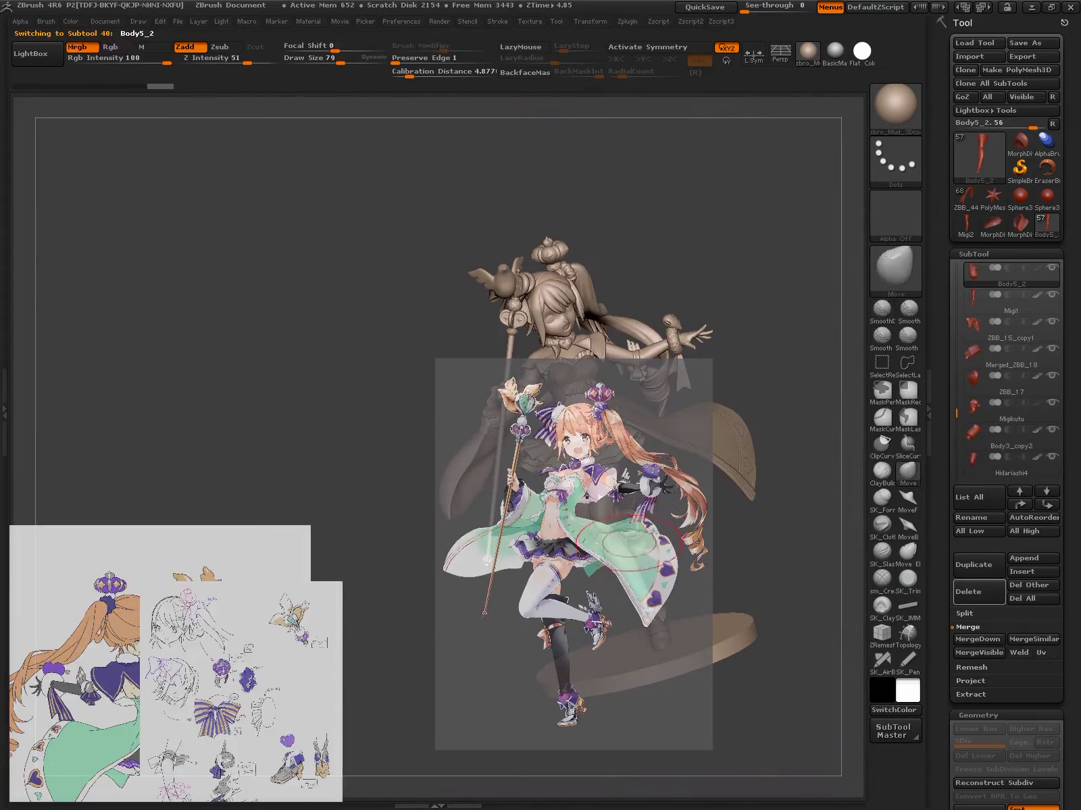
pyautogui.moveTo(612, 532)
pyautogui.mouseDown()
pyautogui.moveTo(546, 459)
pyautogui.moveTo(560, 528)
pyautogui.mouseUp()
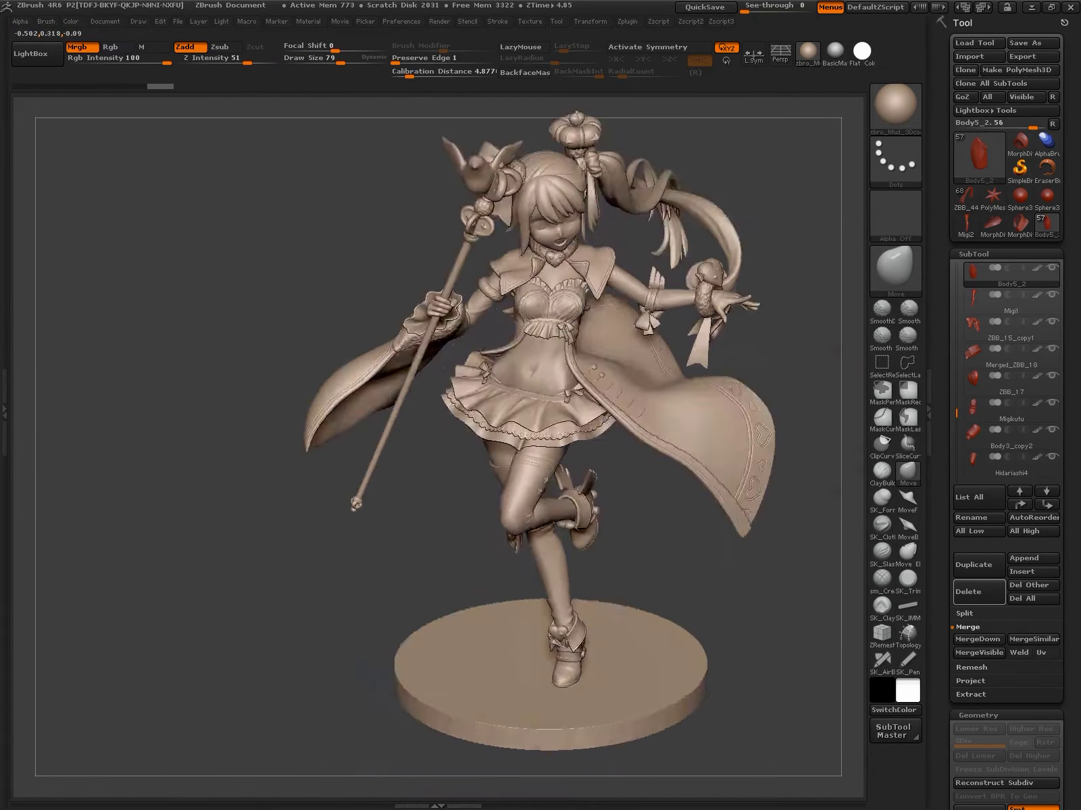
pyautogui.keyDown('alt'); pyautogui.click(709, 318); pyautogui.keyUp('alt')
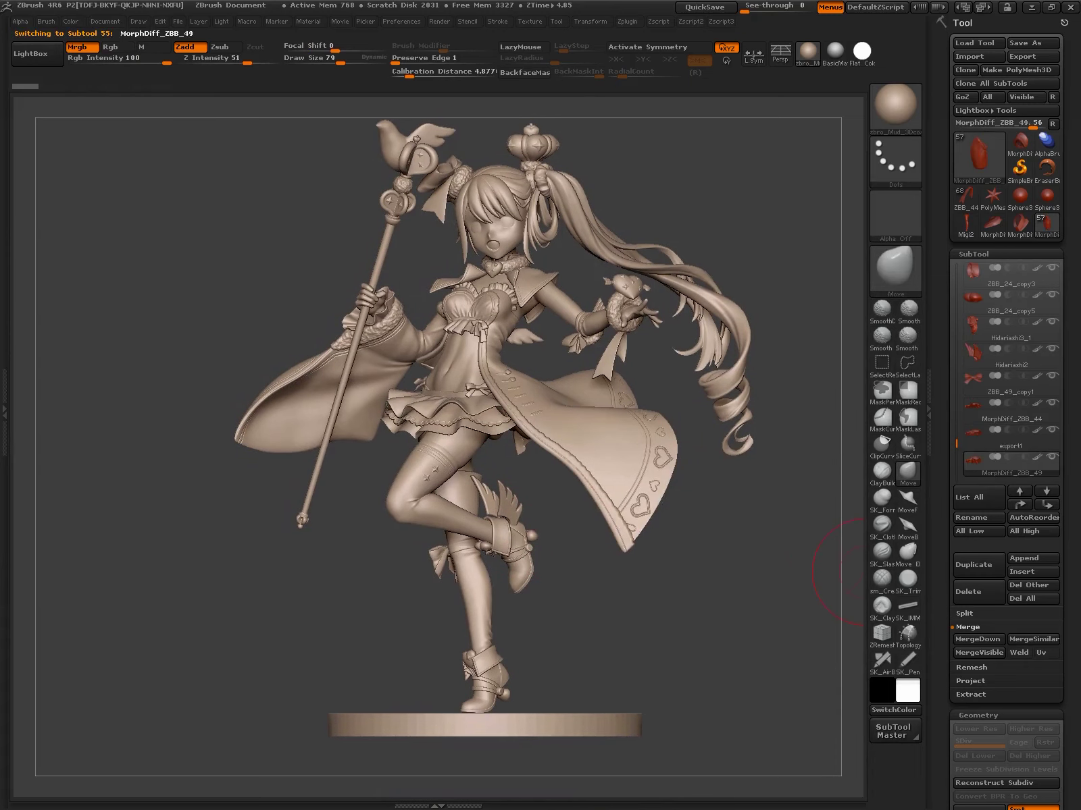
pyautogui.moveTo(817, 567)
pyautogui.mouseDown()
pyautogui.moveTo(683, 655)
pyautogui.moveTo(801, 612)
pyautogui.moveTo(531, 616)
pyautogui.moveTo(531, 405)
pyautogui.moveTo(594, 608)
pyautogui.mouseUp()
# Store the current tool on disk under the name split27.ztl
pyautogui.keyDown('alt'); pyautogui.click(595, 608); pyautogui.keyUp('alt')
pyautogui.press('g')
pyautogui.moveTo(675, 520)
pyautogui.mouseDown()
pyautogui.moveTo(776, 405)
pyautogui.moveTo(830, 291)
pyautogui.mouseUp()
pyautogui.click(1032, 42)
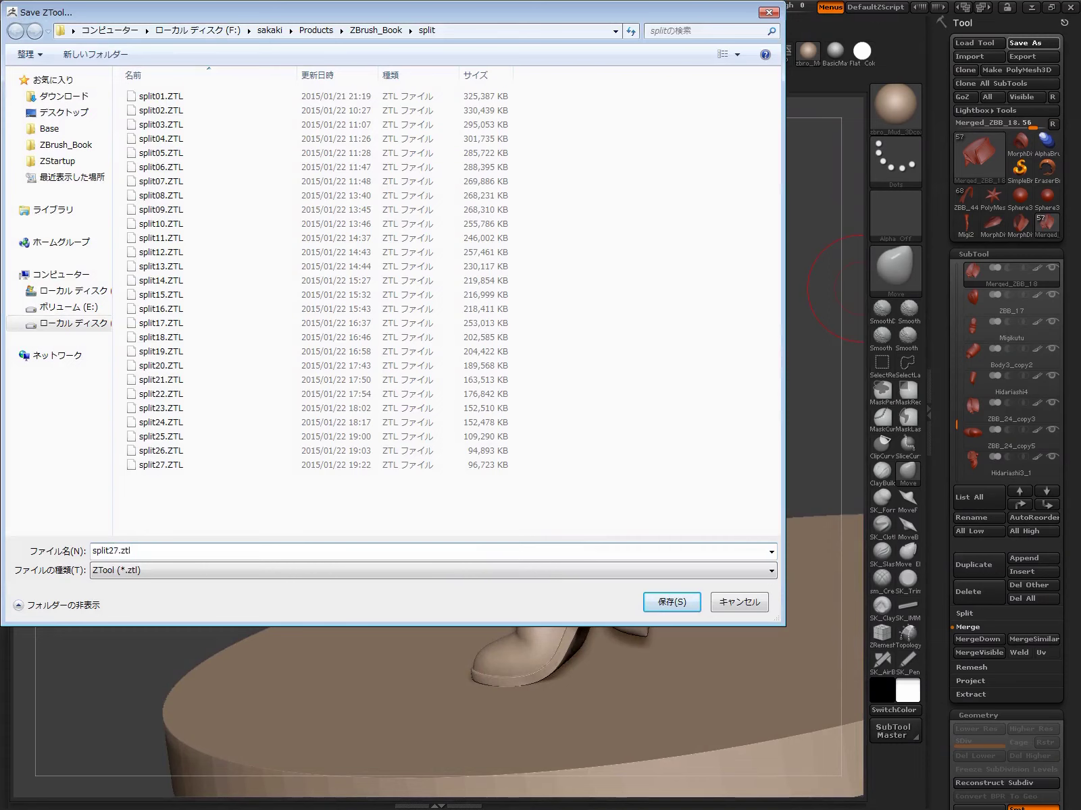
pyautogui.press('Return')
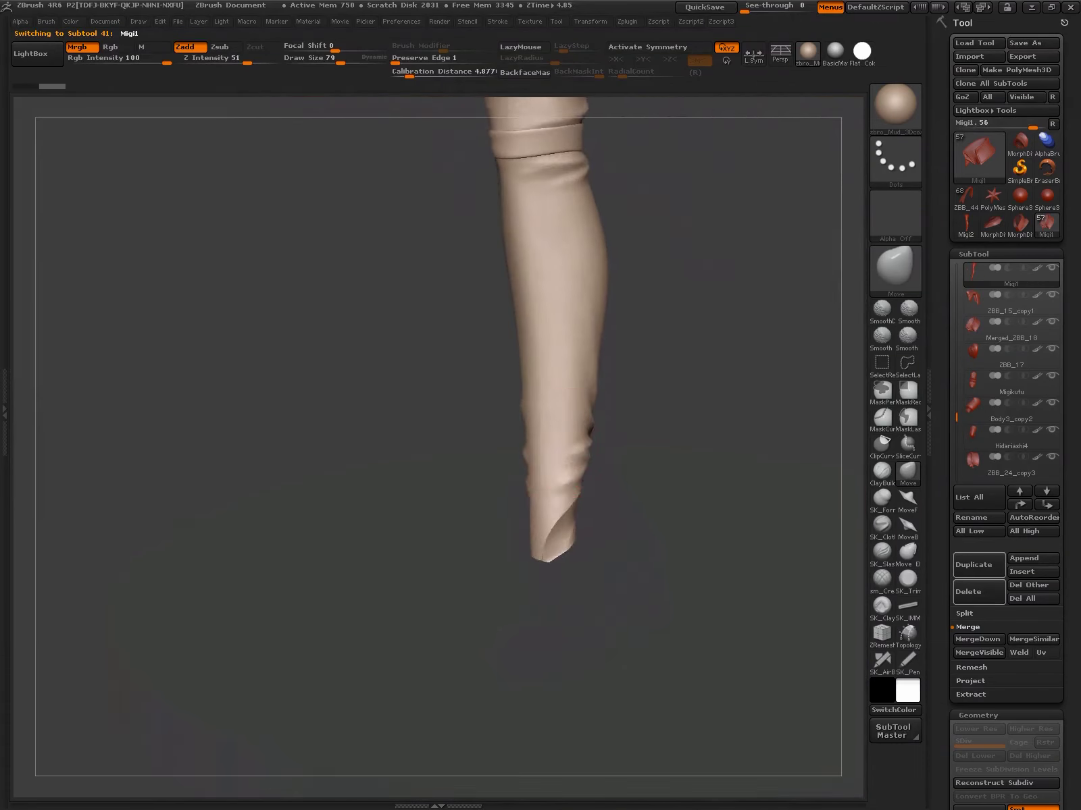
pyautogui.keyDown('alt'); pyautogui.click(611, 520); pyautogui.keyUp('alt')
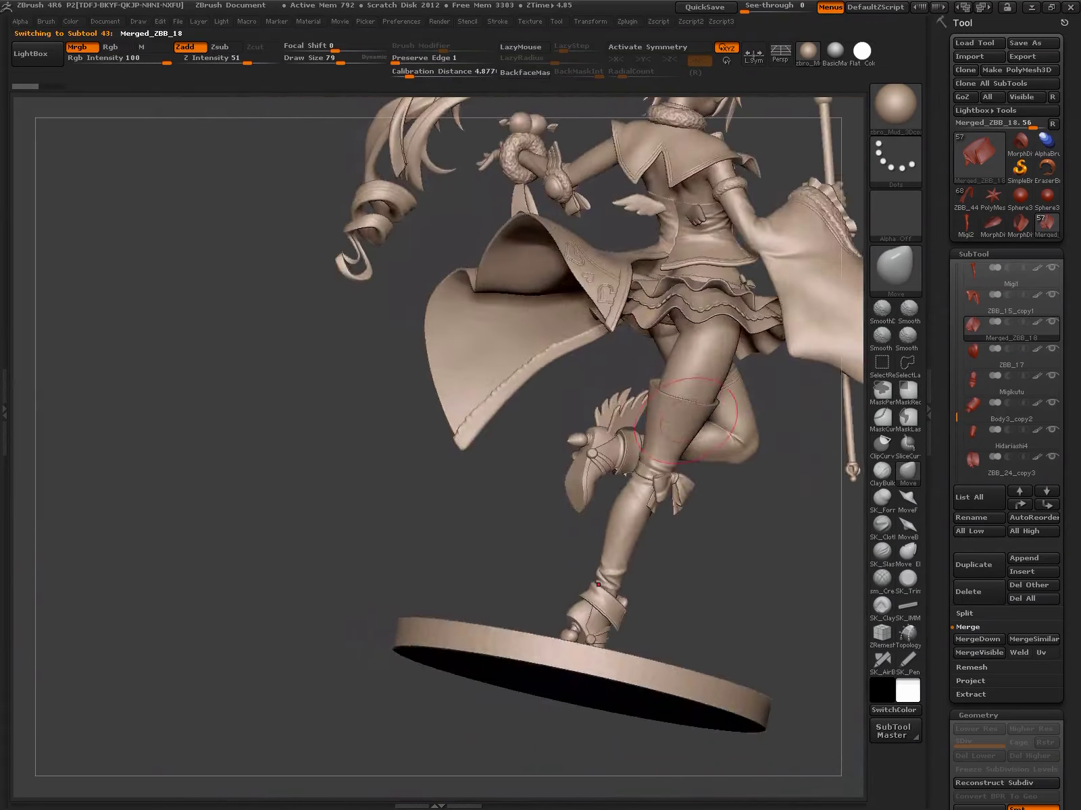
pyautogui.moveTo(685, 419)
pyautogui.mouseDown()
pyautogui.moveTo(530, 432)
pyautogui.moveTo(520, 608)
pyautogui.moveTo(472, 473)
pyautogui.moveTo(579, 567)
pyautogui.moveTo(838, 419)
pyautogui.mouseUp()
# Isolate Body3 and insert an IMM cube into the oval hip socket
pyautogui.keyDown('alt'); pyautogui.click(520, 648); pyautogui.keyUp('alt')
pyautogui.keyDown('alt'); pyautogui.click(578, 567); pyautogui.keyUp('alt')
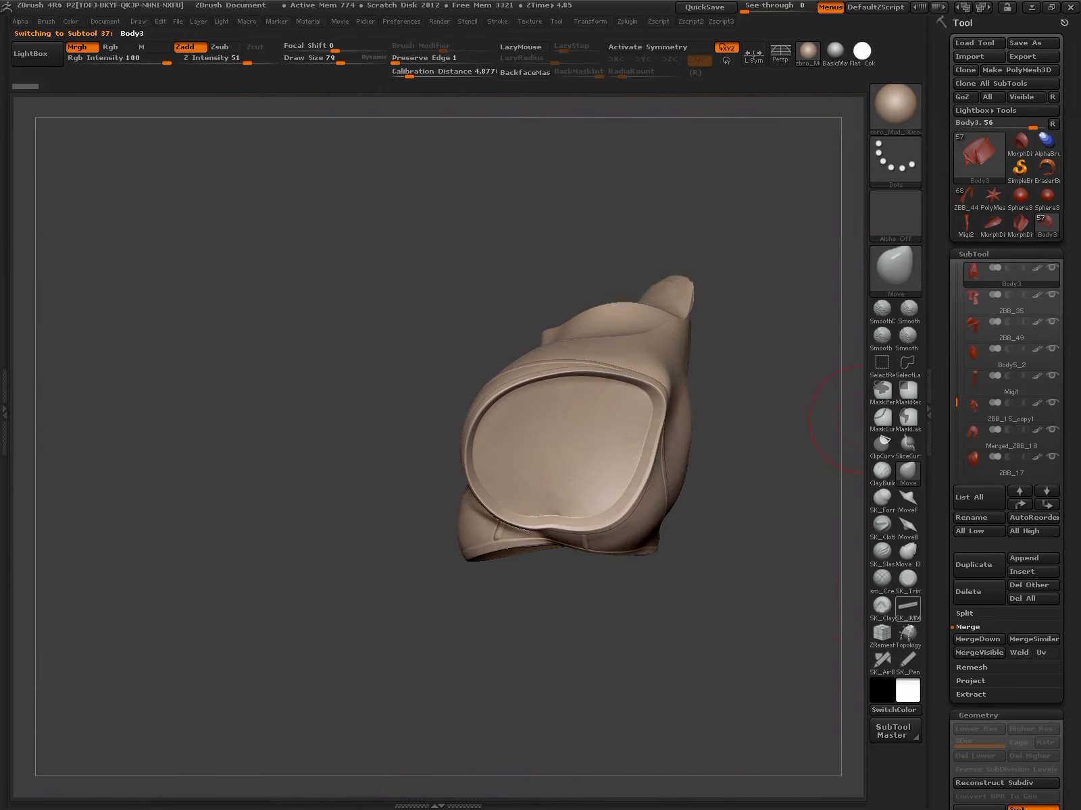
pyautogui.click(908, 605)
pyautogui.press('m')
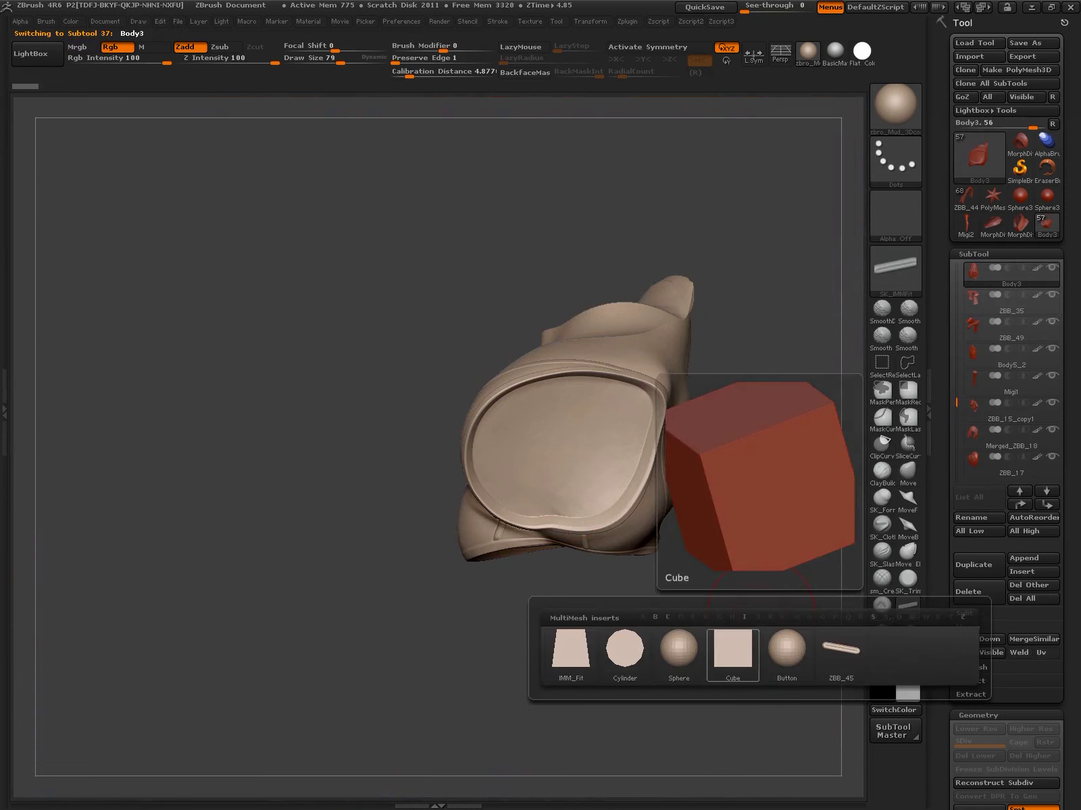
pyautogui.click(733, 651)
pyautogui.moveTo(561, 454); pyautogui.dragTo(584, 473)
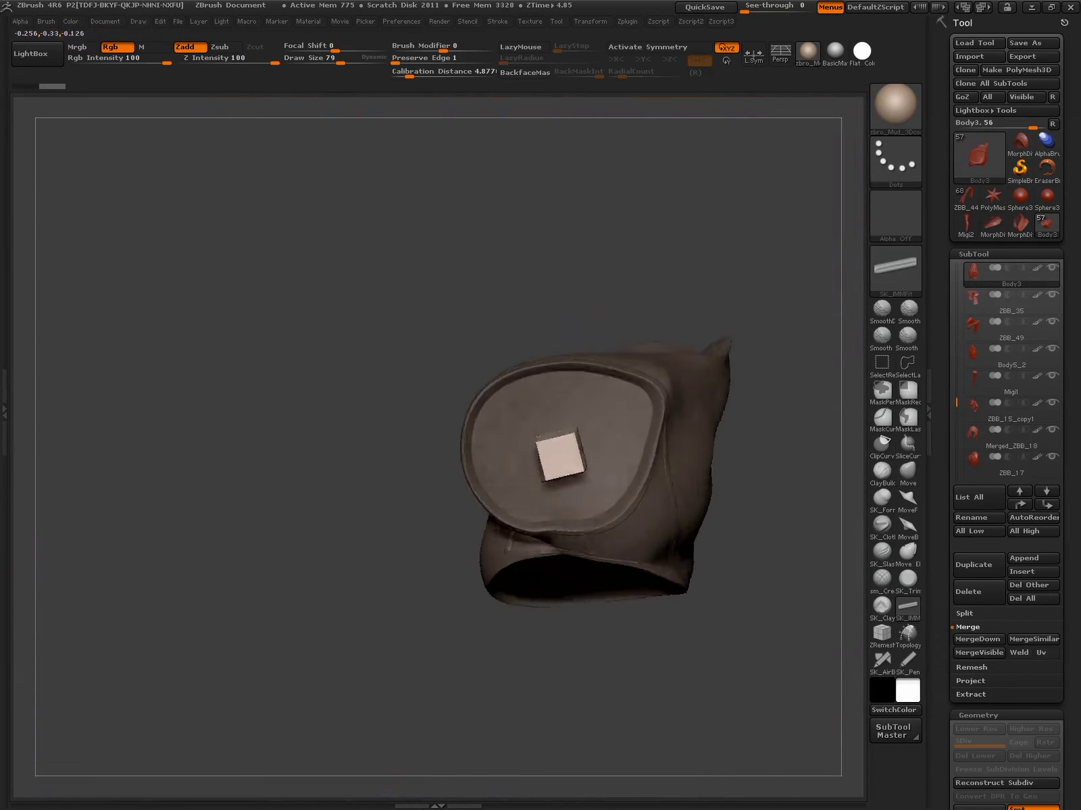
# Move and scale the cube with Transpose so it sits inside the socket opening
pyautogui.press('w')
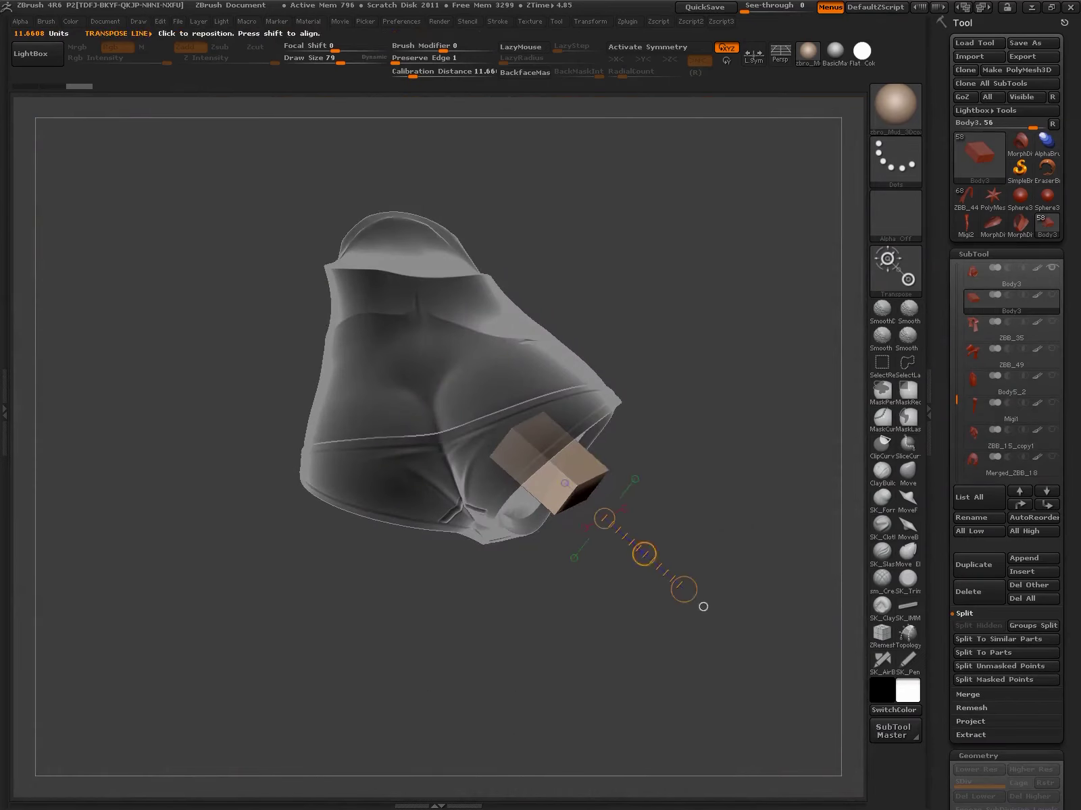
pyautogui.moveTo(702, 609); pyautogui.dragTo(629, 568)
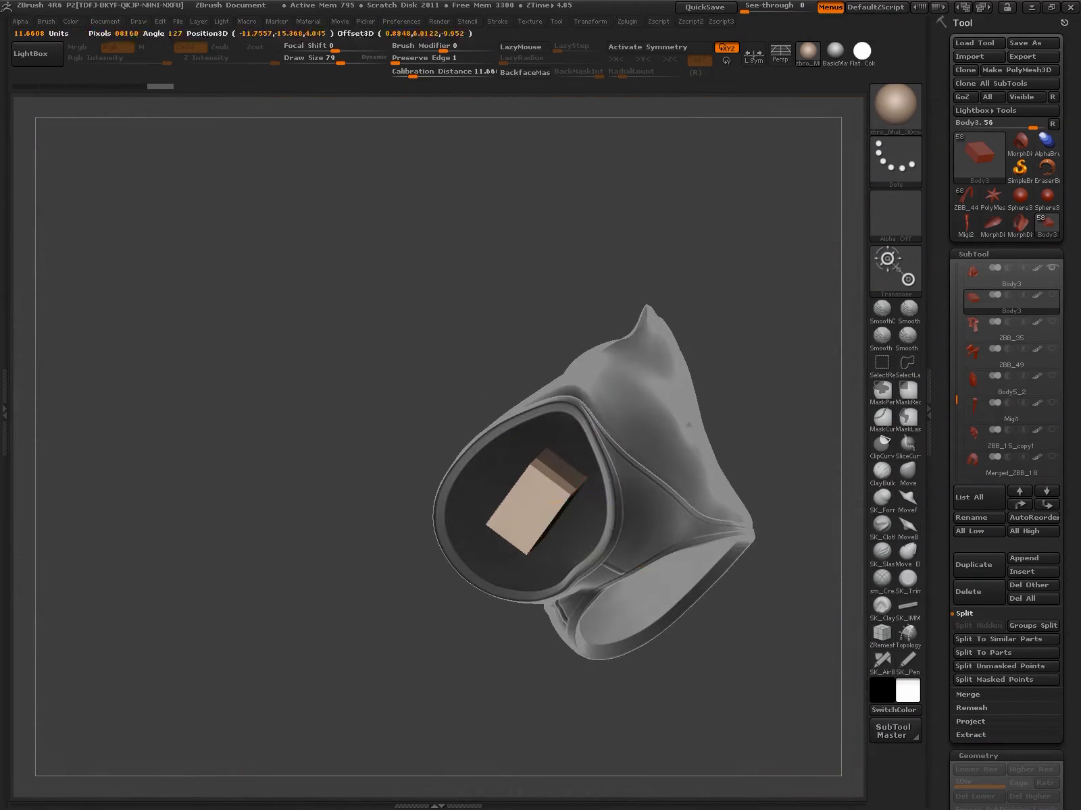
pyautogui.moveTo(637, 364)
pyautogui.mouseDown()
pyautogui.moveTo(518, 360)
pyautogui.moveTo(555, 458)
pyautogui.moveTo(655, 576)
pyautogui.moveTo(621, 537)
pyautogui.mouseUp()
pyautogui.keyDown('alt'); pyautogui.click(574, 406); pyautogui.keyUp('alt')
pyautogui.press('m')
pyautogui.click(666, 472)
pyautogui.press('w')
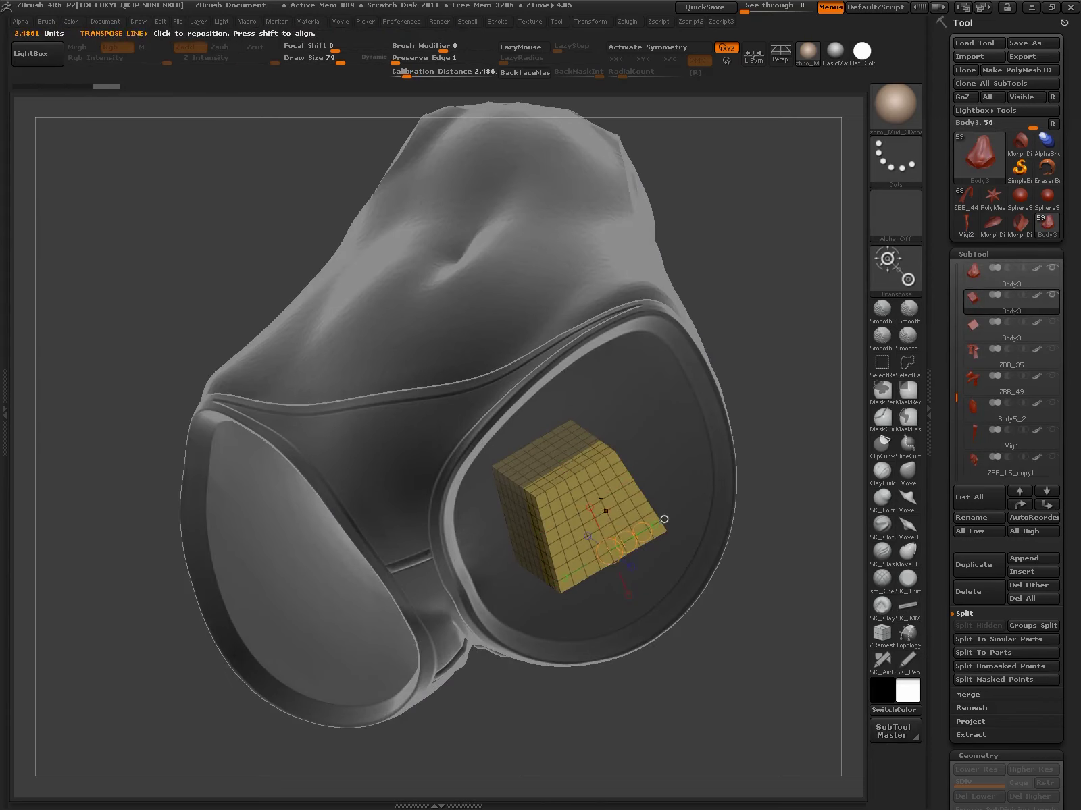
pyautogui.moveTo(620, 577); pyautogui.dragTo(631, 635)
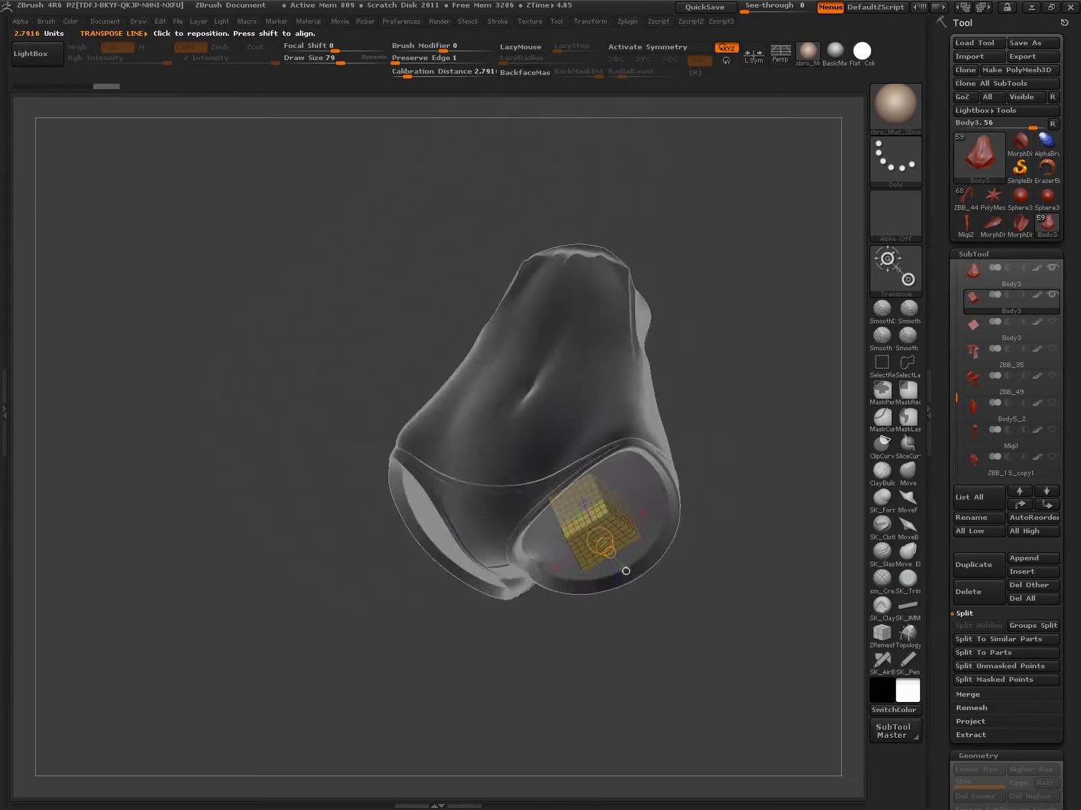
pyautogui.moveTo(611, 533)
pyautogui.mouseDown()
pyautogui.moveTo(643, 669)
pyautogui.moveTo(541, 541)
pyautogui.moveTo(449, 391)
pyautogui.moveTo(622, 521)
pyautogui.mouseUp()
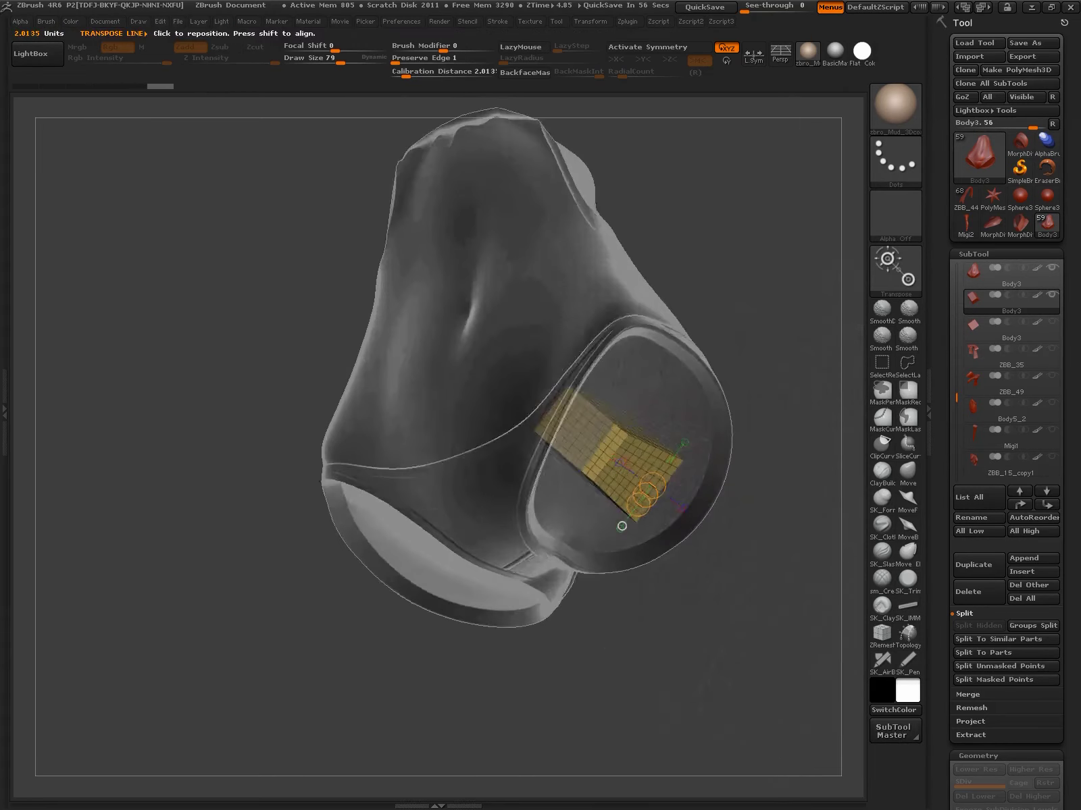
pyautogui.keyDown('alt'); pyautogui.moveTo(845, 639); pyautogui.dragTo(650, 564); pyautogui.keyUp('alt')
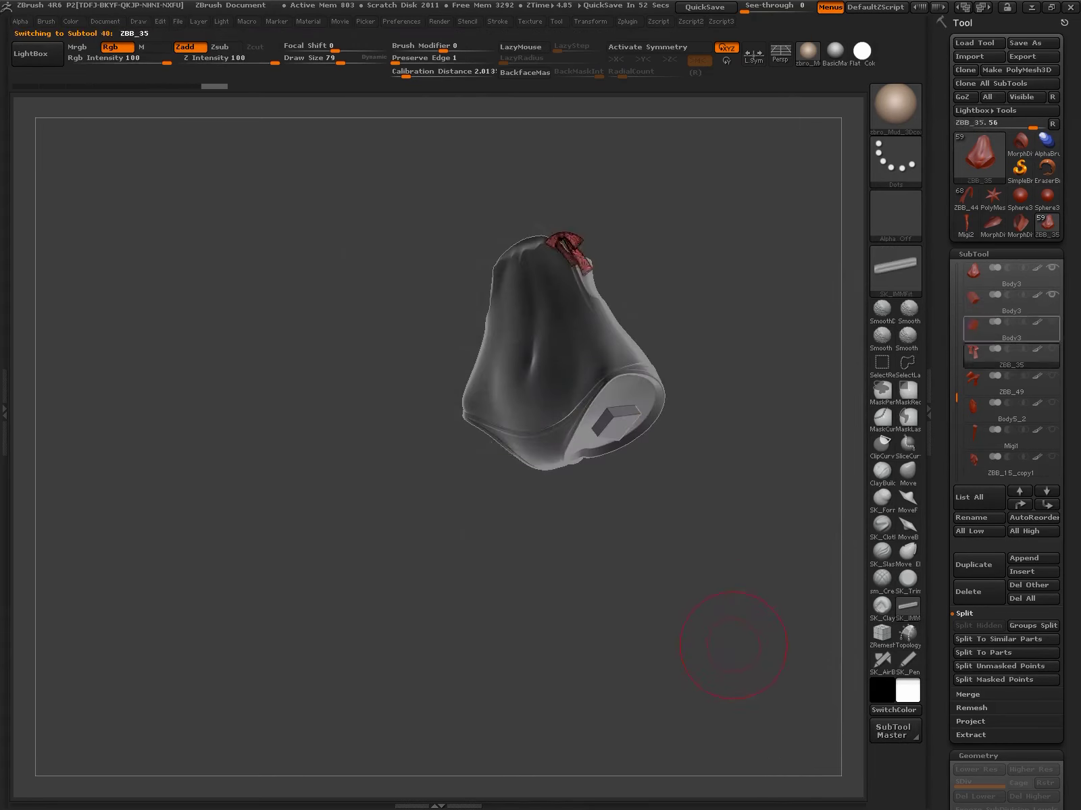
# Show Body5_2, place the long cube peg at the knee, and MergeDown into Body3
pyautogui.moveTo(733, 644)
pyautogui.mouseDown()
pyautogui.moveTo(700, 628)
pyautogui.moveTo(851, 505)
pyautogui.moveTo(777, 473)
pyautogui.moveTo(704, 487)
pyautogui.mouseUp()
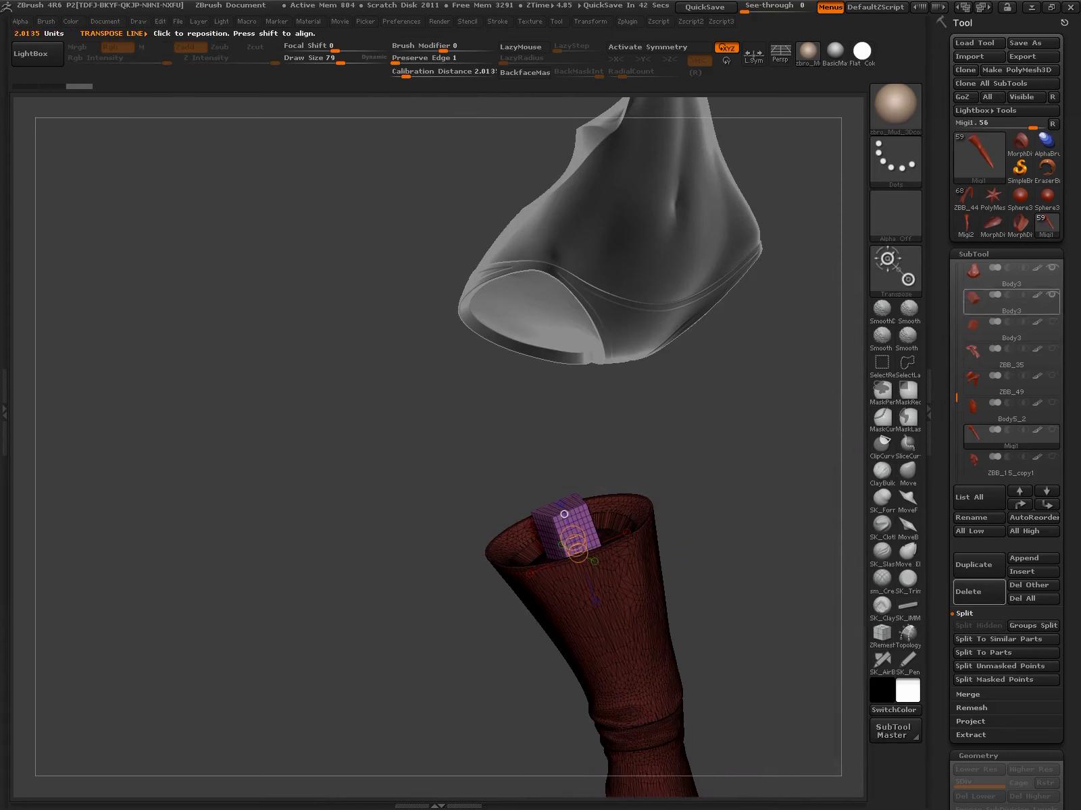
pyautogui.click(1052, 349)
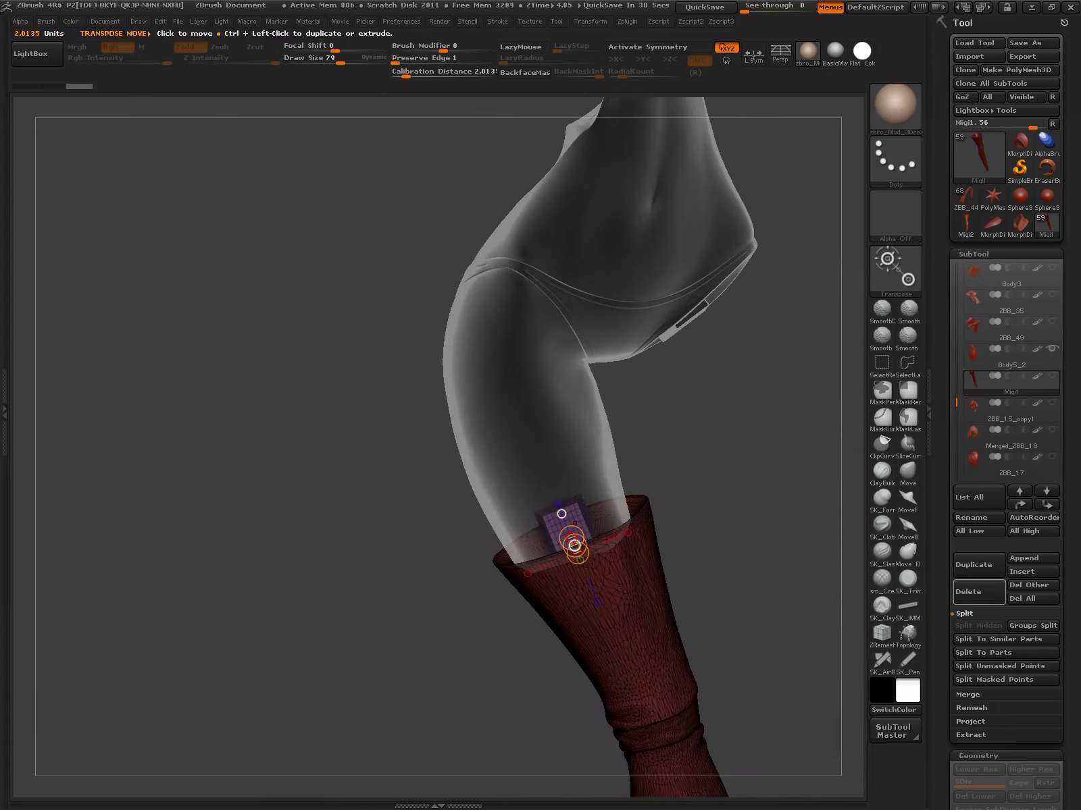
pyautogui.moveTo(742, 473); pyautogui.dragTo(730, 439)
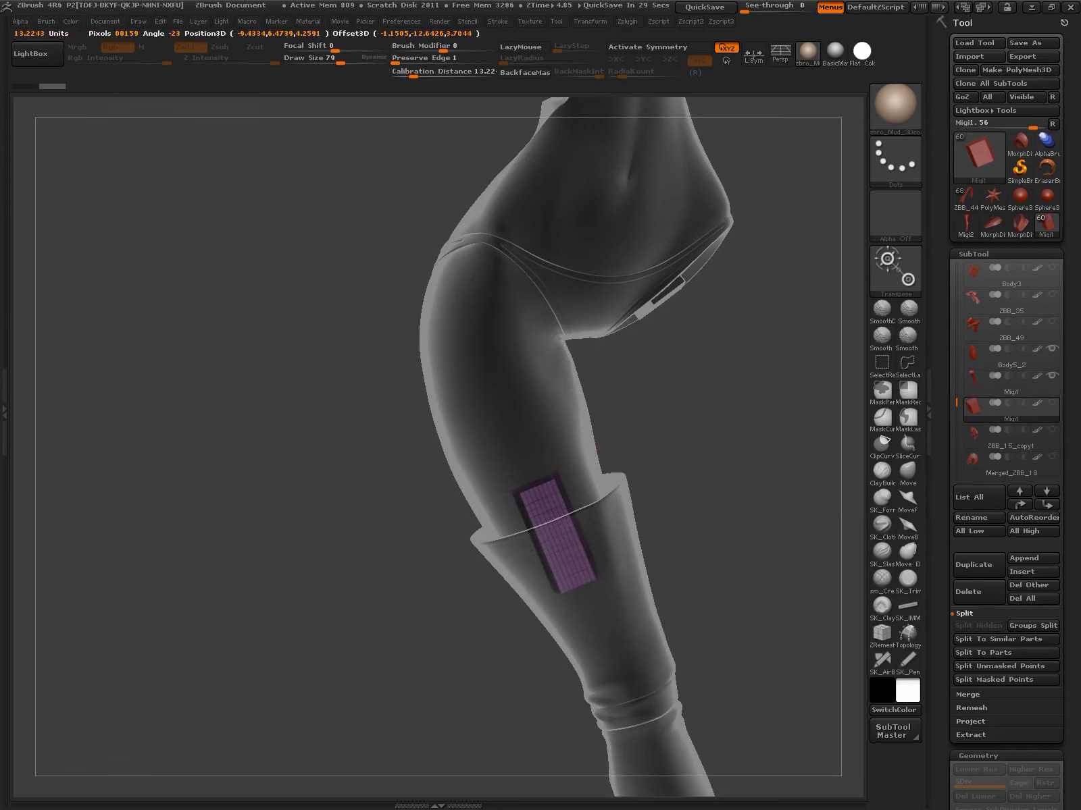
pyautogui.press('w')
pyautogui.moveTo(675, 405)
pyautogui.mouseDown()
pyautogui.moveTo(518, 346)
pyautogui.moveTo(506, 357)
pyautogui.moveTo(513, 410)
pyautogui.moveTo(654, 673)
pyautogui.moveTo(868, 520)
pyautogui.mouseUp()
pyautogui.press('q')
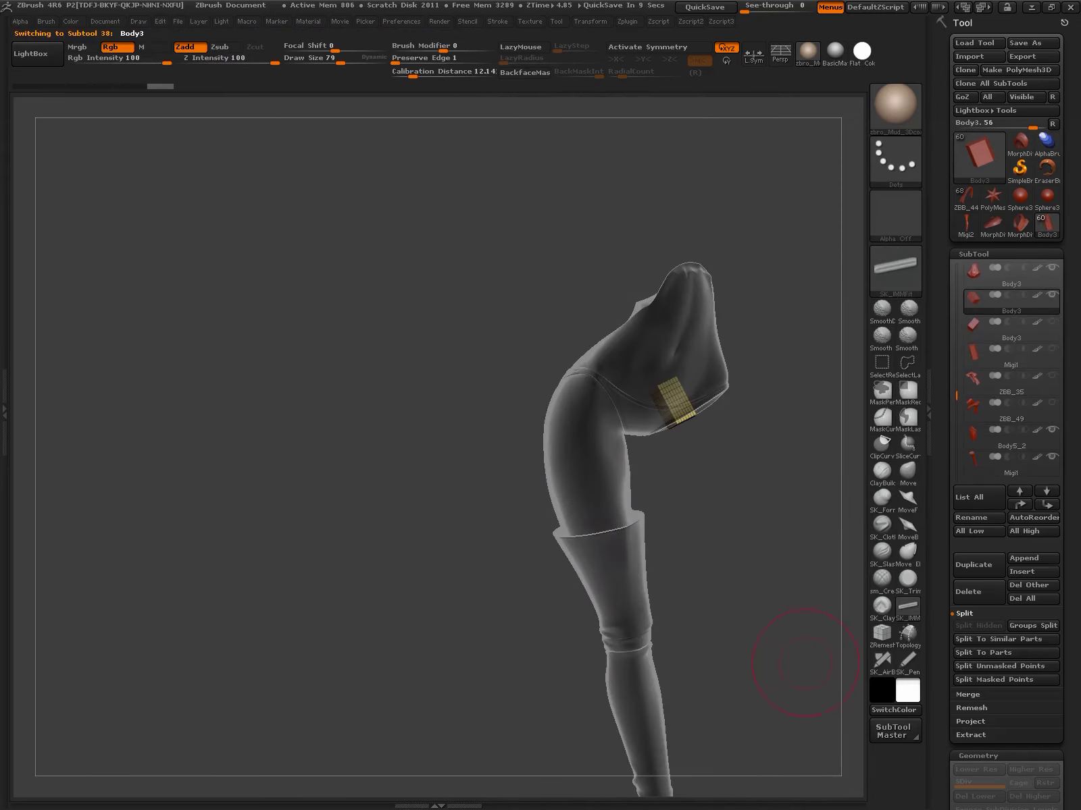
pyautogui.click(977, 639)
pyautogui.moveTo(723, 622)
pyautogui.mouseDown()
pyautogui.moveTo(700, 578)
pyautogui.moveTo(680, 664)
pyautogui.mouseUp()
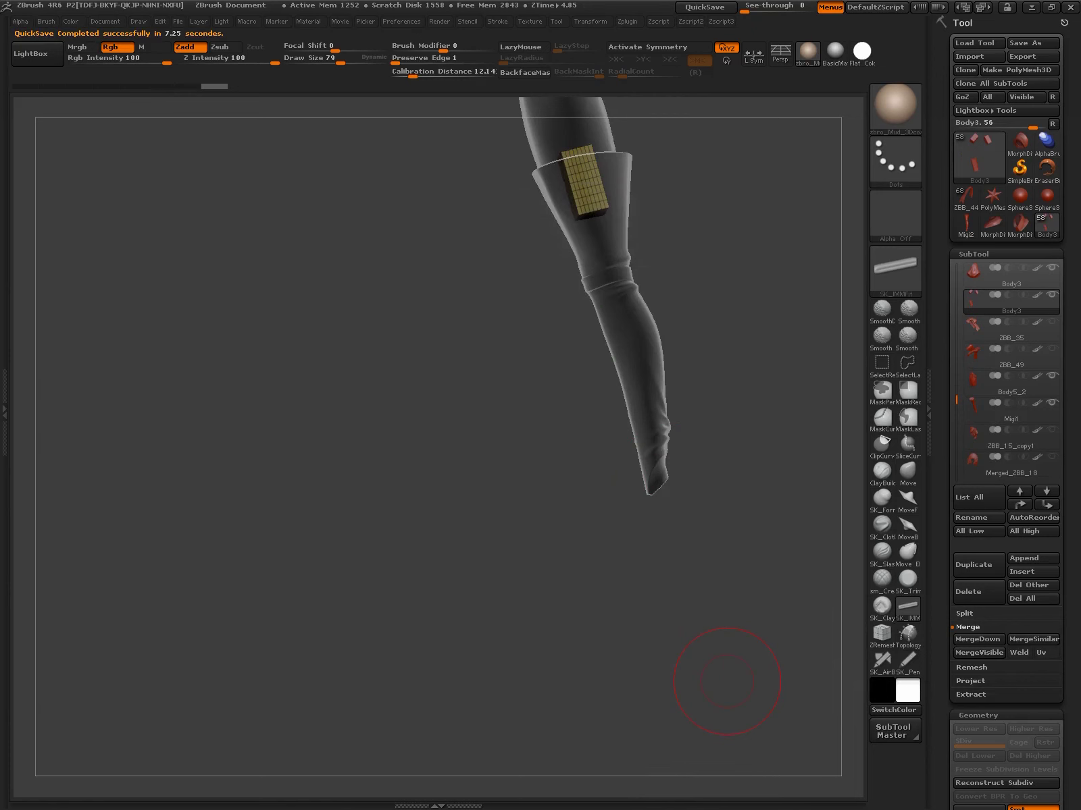
# Make the ZBB_15_copy1 bow ornament the active subtool, zoomed in near the knee band
pyautogui.keyDown('alt'); pyautogui.click(650, 436); pyautogui.keyUp('alt')
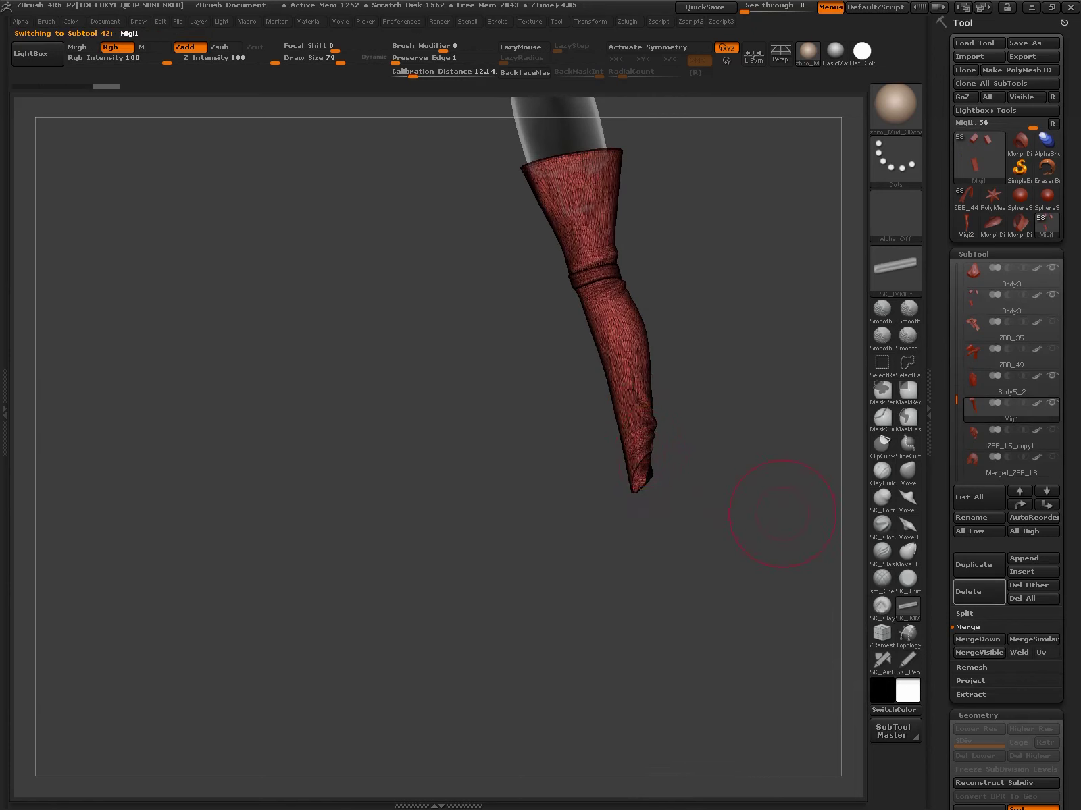
pyautogui.press('n')
pyautogui.click(862, 760)
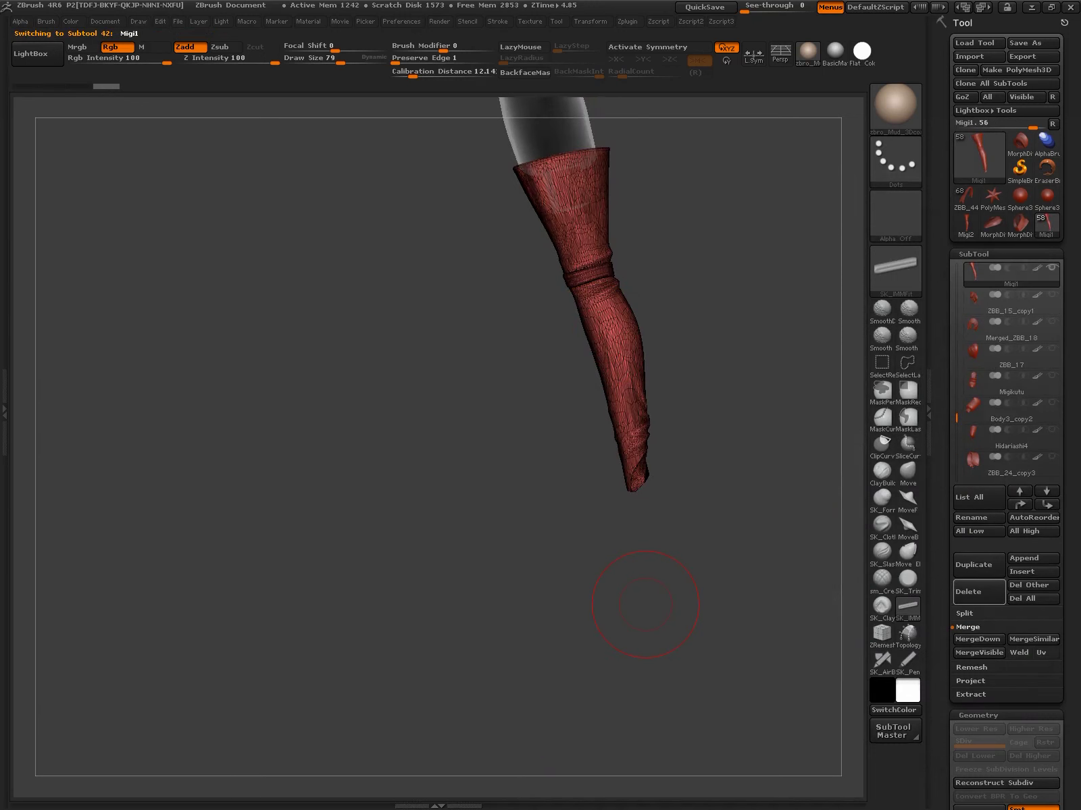
pyautogui.click(1010, 297)
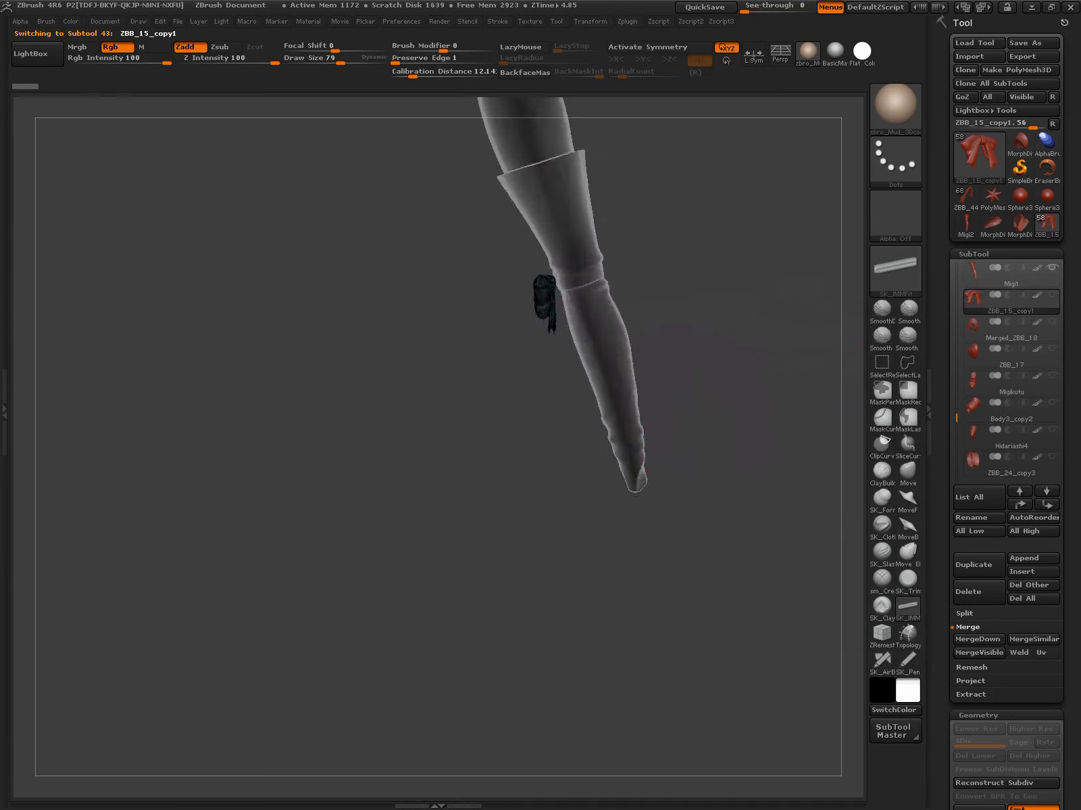
pyautogui.moveTo(905, 385); pyautogui.dragTo(546, 435)
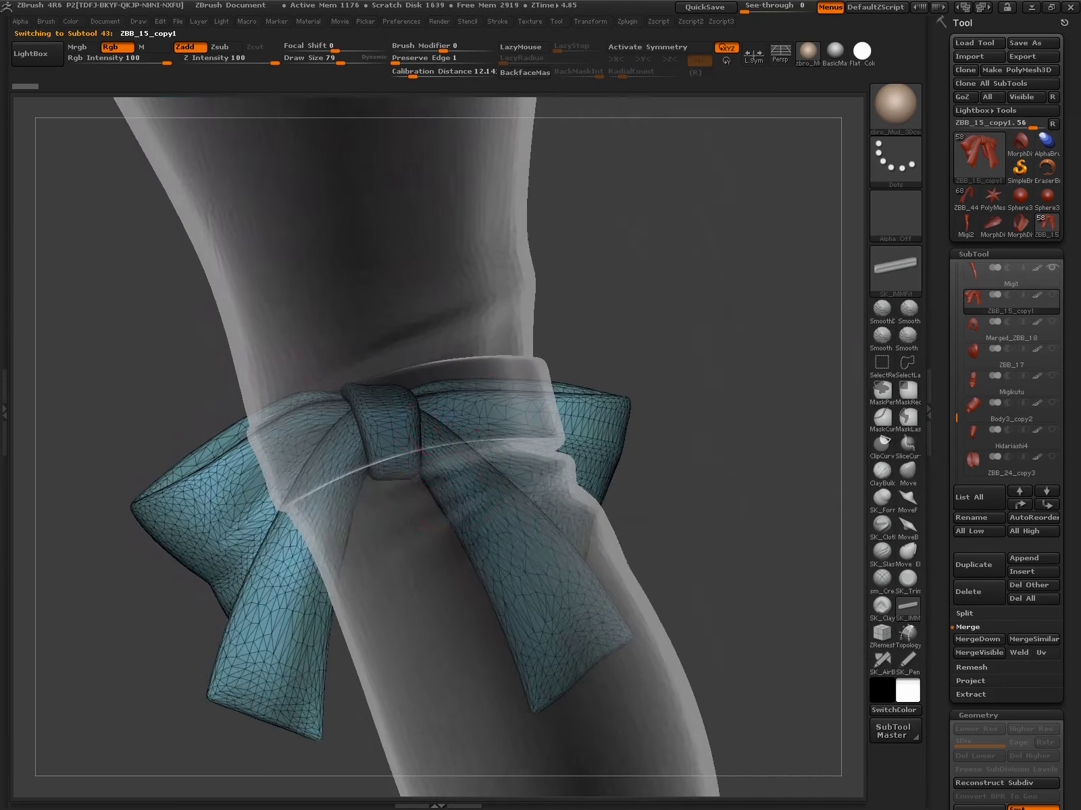
# Insert an IMM cube where the bow meets the knee band and stretch it into place
pyautogui.press('m')
pyautogui.click(523, 561)
pyautogui.moveTo(493, 466); pyautogui.dragTo(820, 412)
pyautogui.press('w')
pyautogui.moveTo(844, 270)
pyautogui.mouseDown()
pyautogui.moveTo(846, 405)
pyautogui.moveTo(860, 405)
pyautogui.mouseUp()
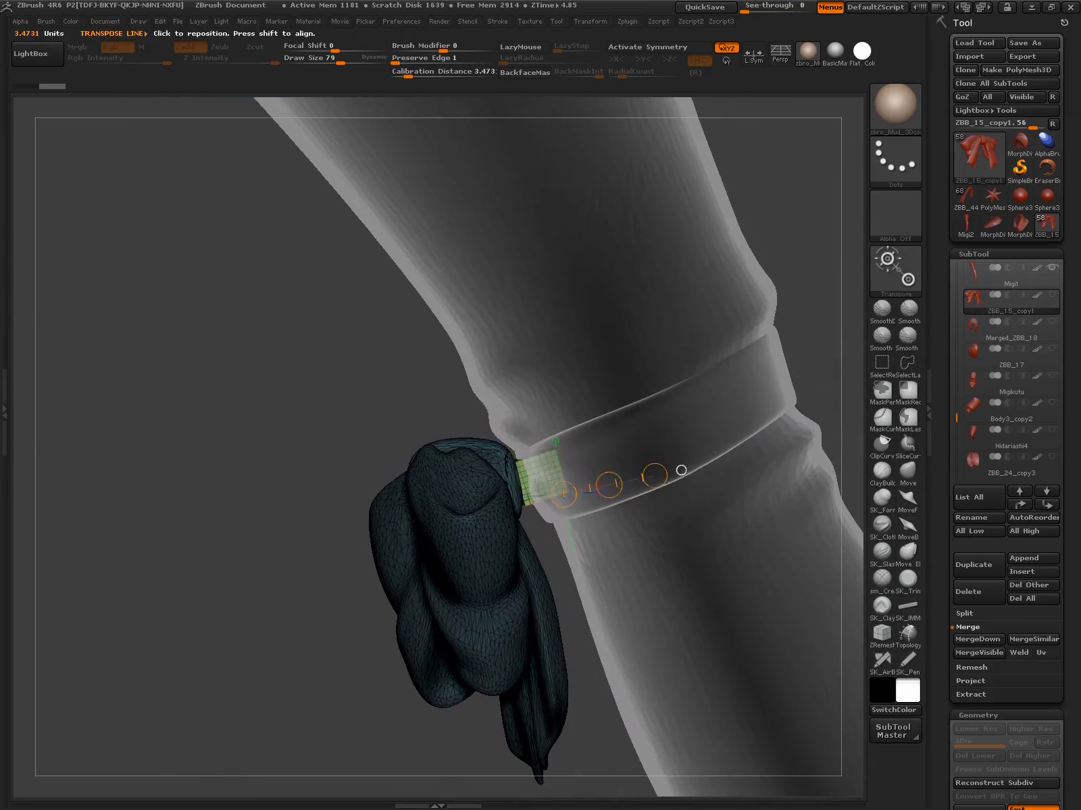
pyautogui.moveTo(680, 470)
pyautogui.mouseDown()
pyautogui.moveTo(661, 425)
pyautogui.moveTo(684, 404)
pyautogui.moveTo(683, 427)
pyautogui.moveTo(723, 393)
pyautogui.moveTo(683, 407)
pyautogui.moveTo(735, 523)
pyautogui.mouseUp()
pyautogui.press('q')
pyautogui.press('w')
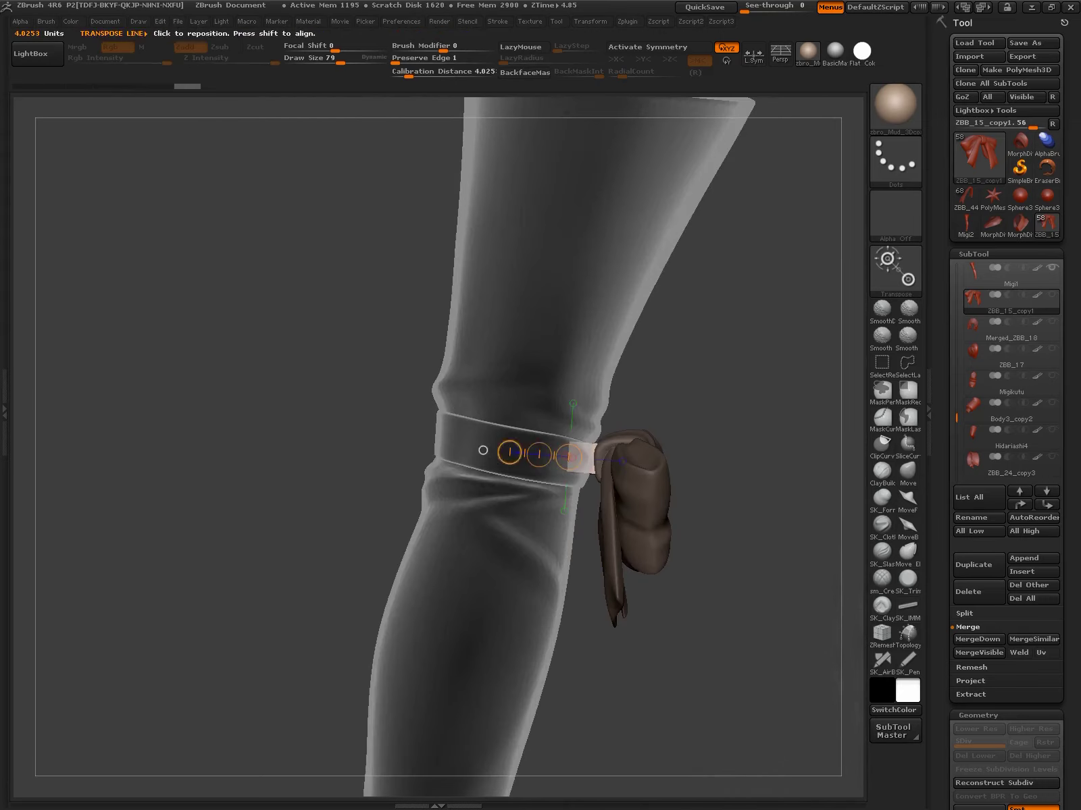
pyautogui.moveTo(482, 450); pyautogui.dragTo(705, 509)
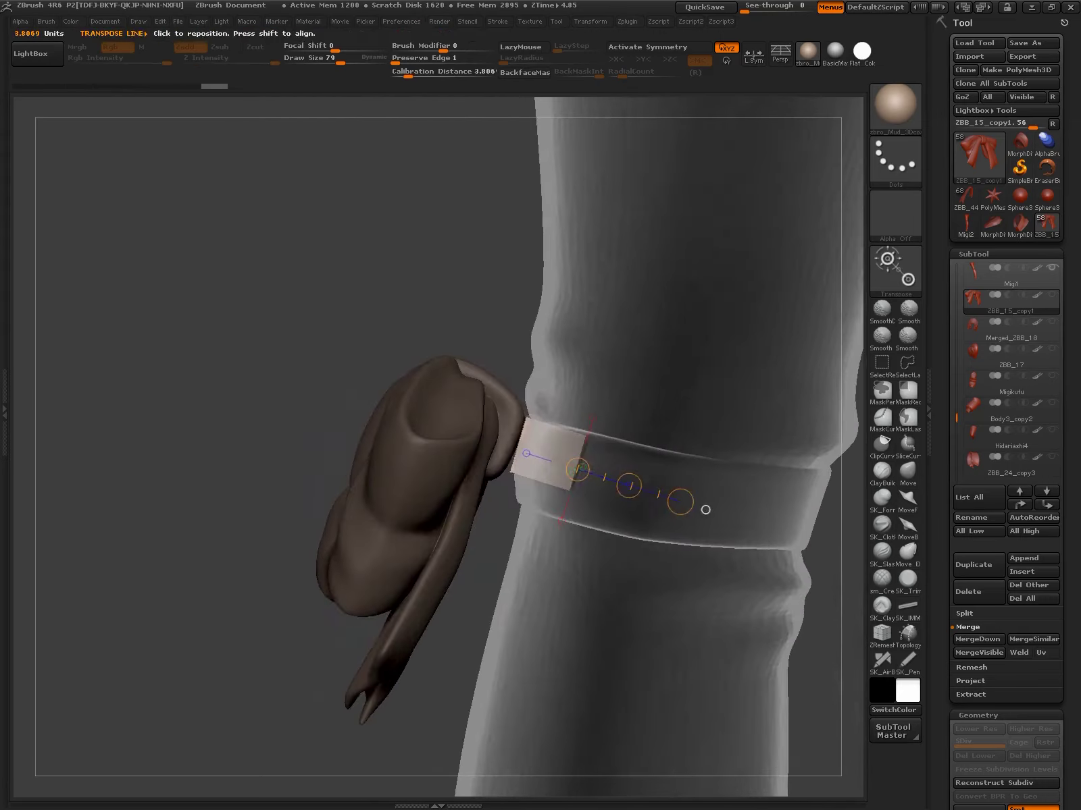
pyautogui.press('q')
pyautogui.moveTo(699, 784); pyautogui.dragTo(706, 656)
# Split the cube into its own subtool and MergeDown it into Body3
pyautogui.click(963, 613)
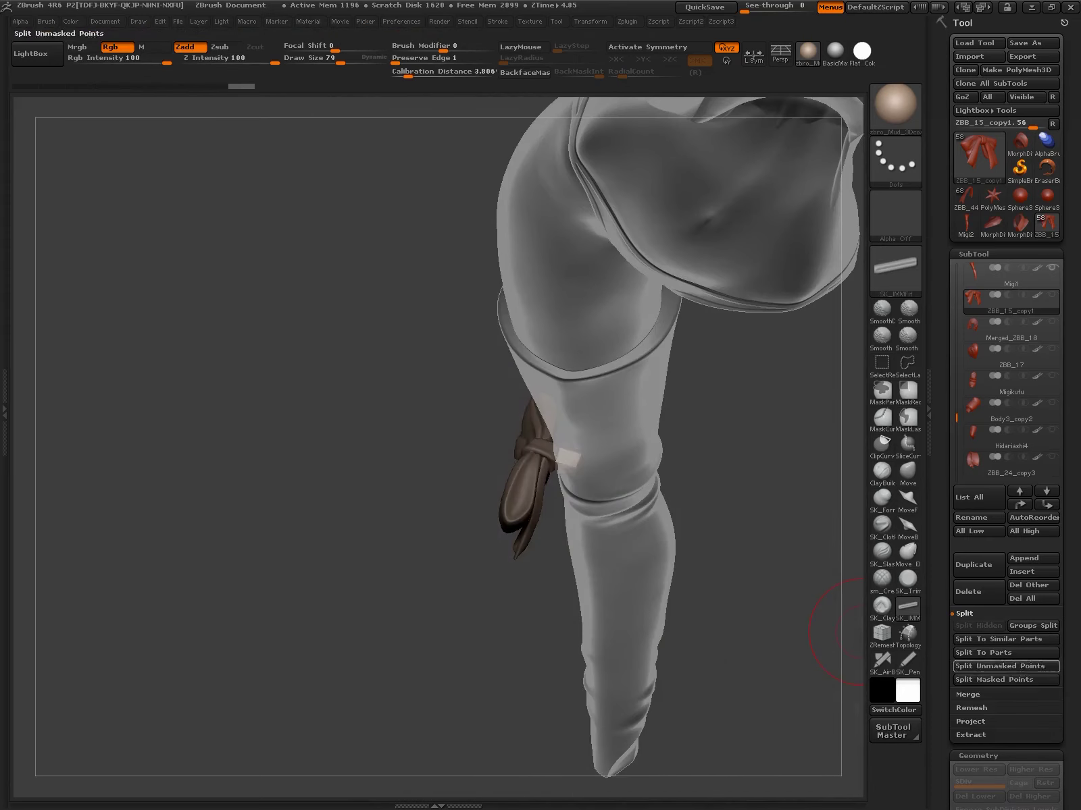
pyautogui.click(991, 653)
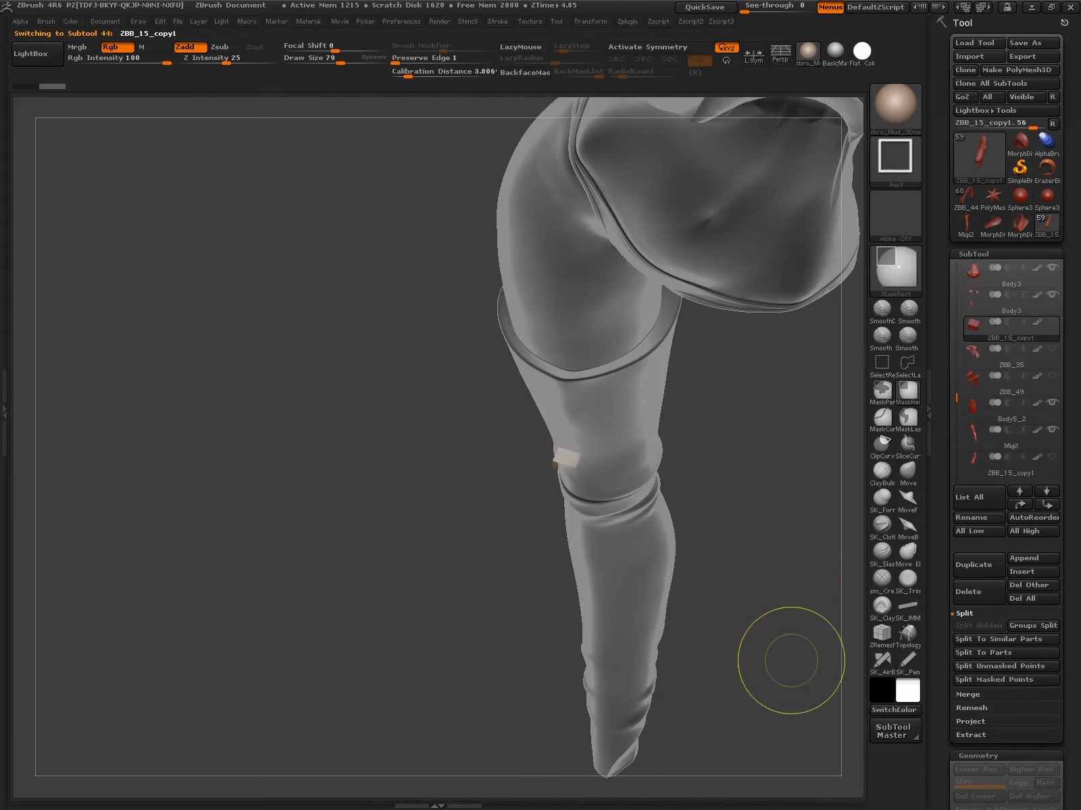
pyautogui.click(977, 639)
# Confirm the merge and make Hidariashi4 the active subtool
pyautogui.click(825, 668)
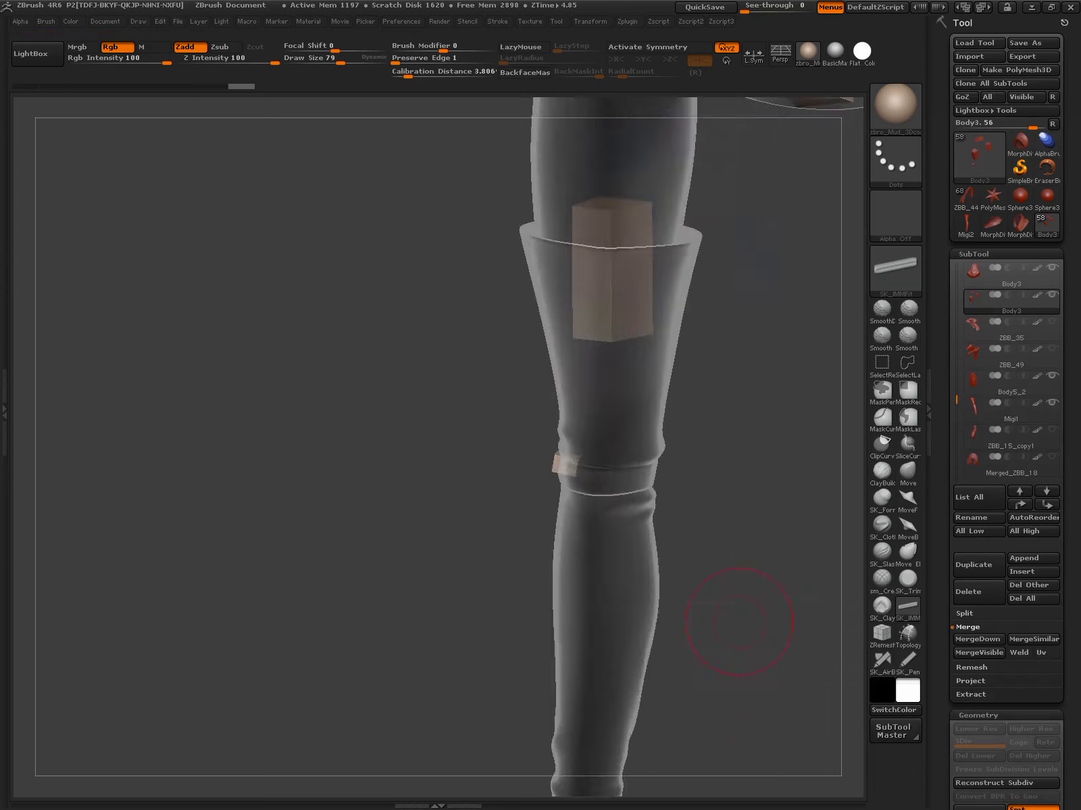
pyautogui.moveTo(711, 627)
pyautogui.mouseDown()
pyautogui.moveTo(872, 459)
pyautogui.moveTo(830, 432)
pyautogui.mouseUp()
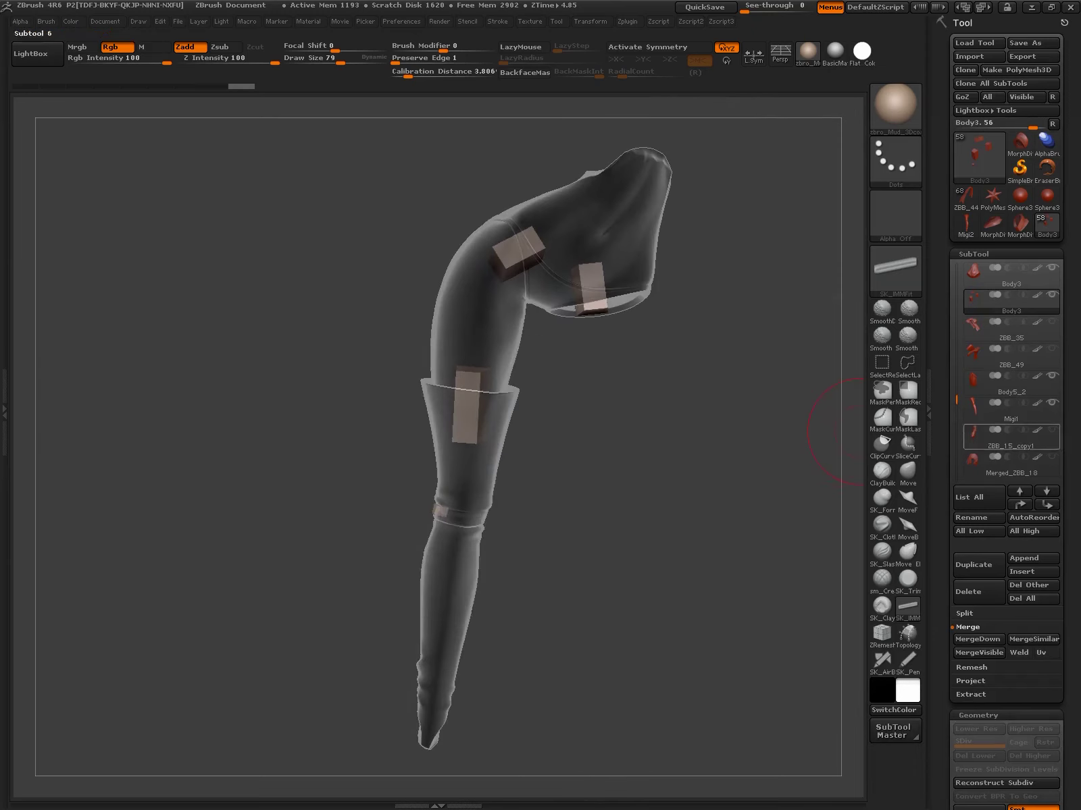
pyautogui.click(969, 497)
pyautogui.click(651, 702)
pyautogui.moveTo(550, 507)
pyautogui.mouseDown()
pyautogui.moveTo(611, 459)
pyautogui.moveTo(682, 560)
pyautogui.mouseUp()
# Insert a box peg at the end of the Hidariashi4 foot piece and split it off
pyautogui.press('m')
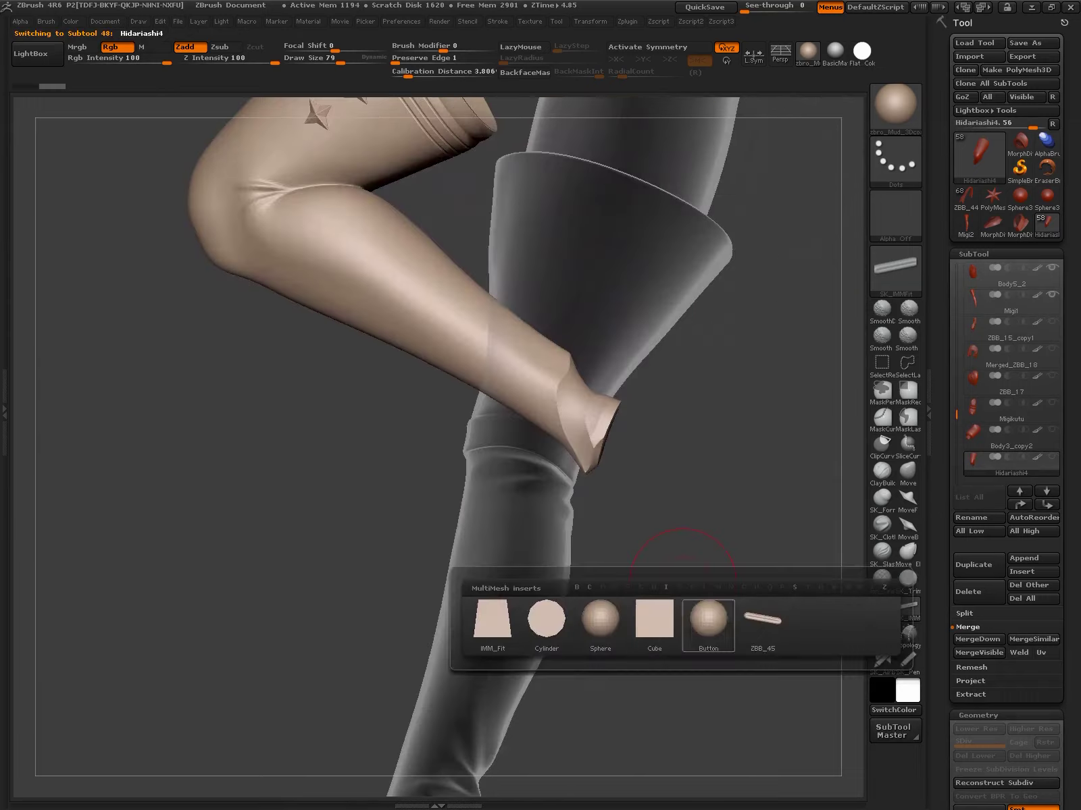
pyautogui.click(492, 625)
pyautogui.moveTo(777, 507); pyautogui.dragTo(579, 410)
pyautogui.moveTo(579, 459); pyautogui.dragTo(622, 519)
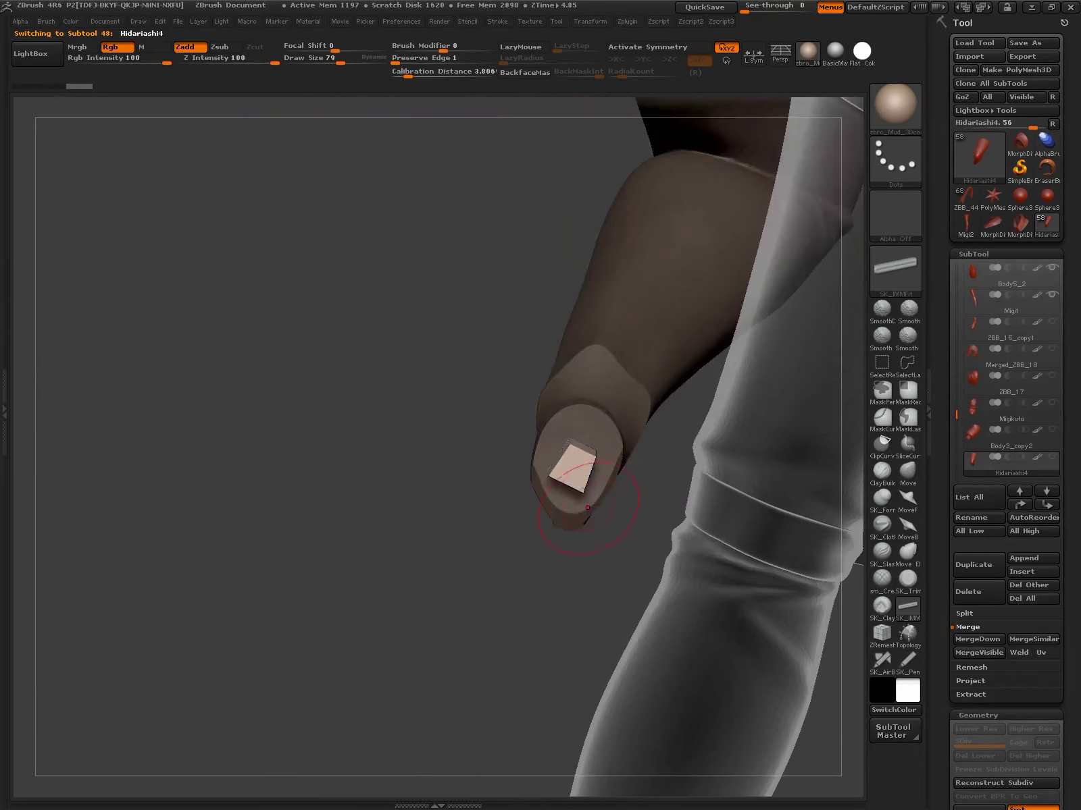
pyautogui.moveTo(270, 406); pyautogui.dragTo(646, 527)
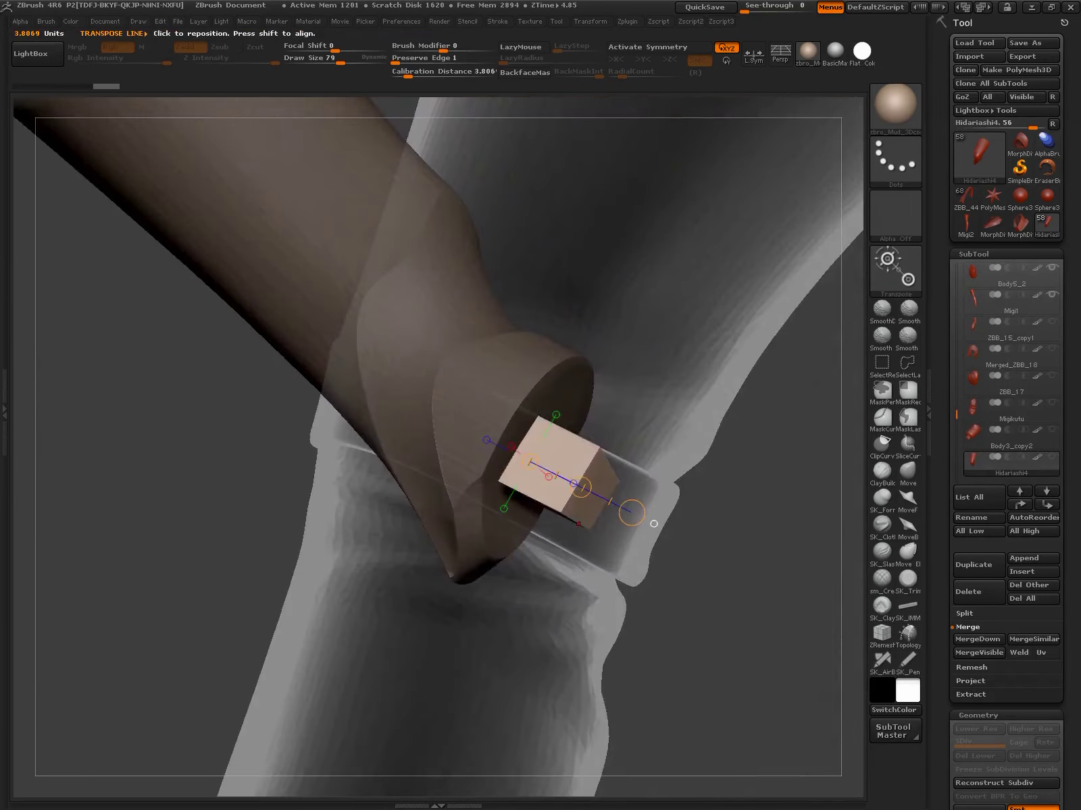
pyautogui.hotkey('shift', 'f')
pyautogui.keyDown('alt'); pyautogui.click(646, 527); pyautogui.keyUp('alt')
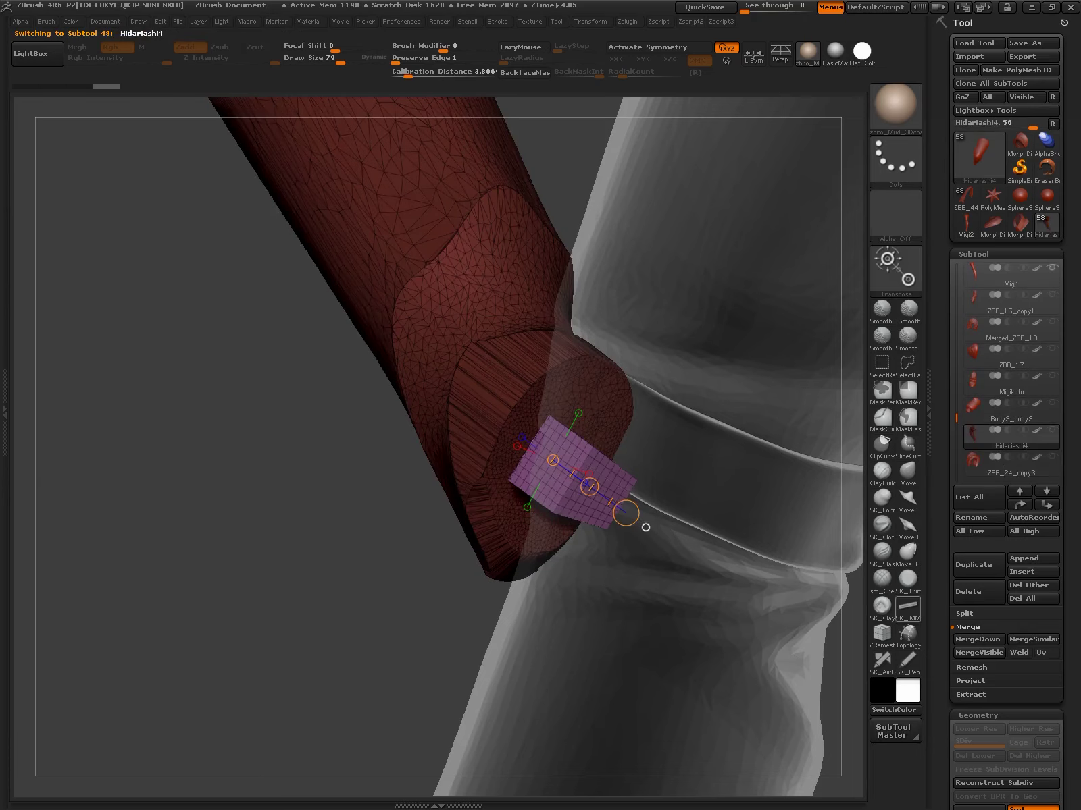
pyautogui.keyDown('alt'); pyautogui.click(646, 527); pyautogui.keyUp('alt')
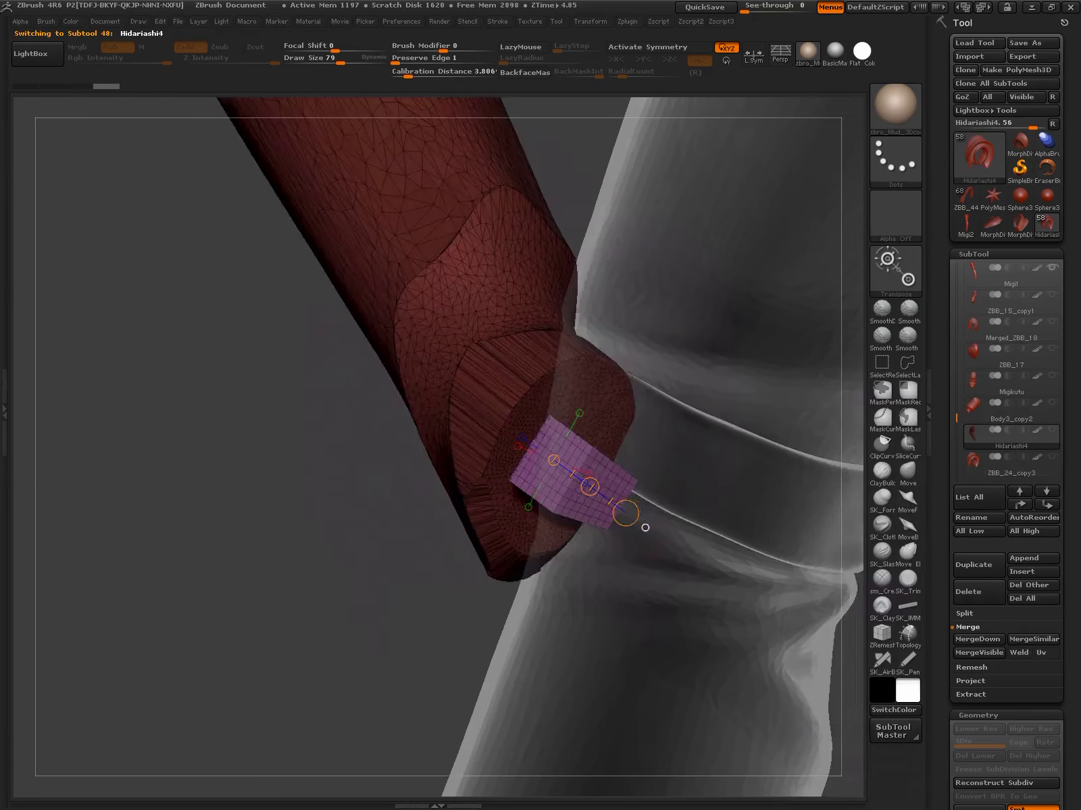
pyautogui.moveTo(622, 513)
pyautogui.mouseDown()
pyautogui.moveTo(617, 544)
pyautogui.moveTo(632, 520)
pyautogui.moveTo(612, 549)
pyautogui.moveTo(620, 543)
pyautogui.moveTo(623, 554)
pyautogui.mouseUp()
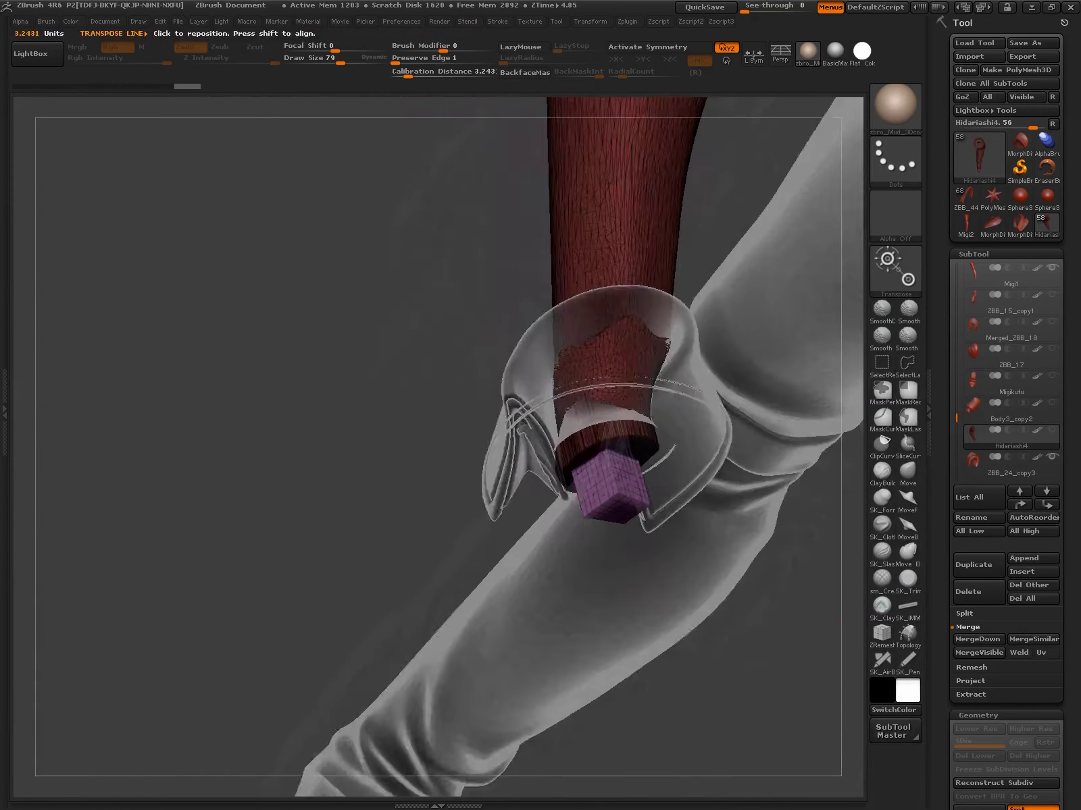
pyautogui.click(908, 606)
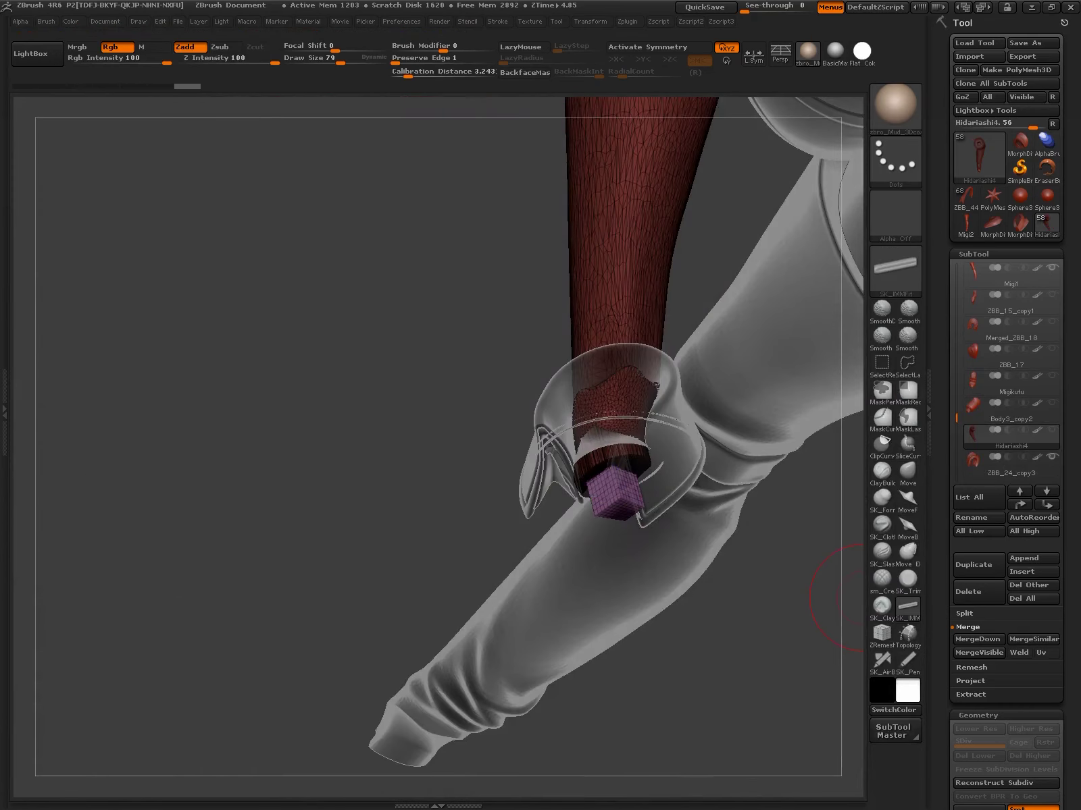
pyautogui.click(964, 613)
# Orbit around the shoe and select the heart ornament ZBB_24_copy5
pyautogui.press('Down')
pyautogui.press('Down')
pyautogui.press('Down')
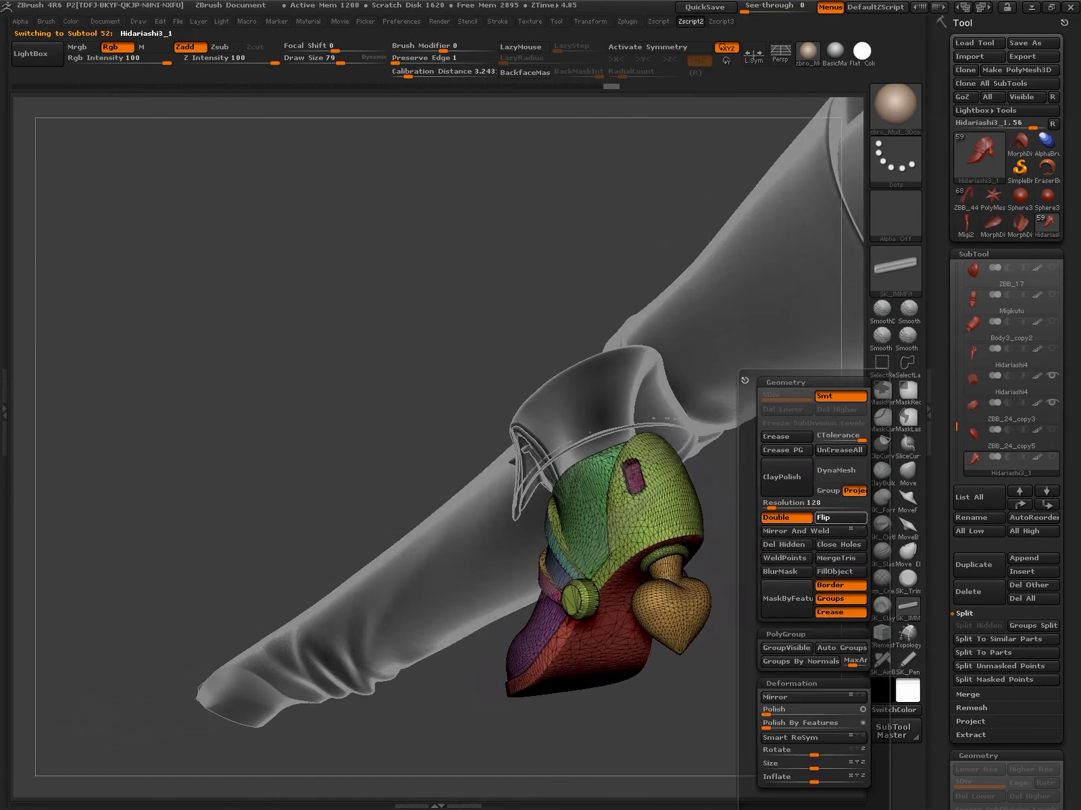
pyautogui.moveTo(790, 554)
pyautogui.mouseDown()
pyautogui.moveTo(756, 473)
pyautogui.moveTo(804, 554)
pyautogui.mouseUp()
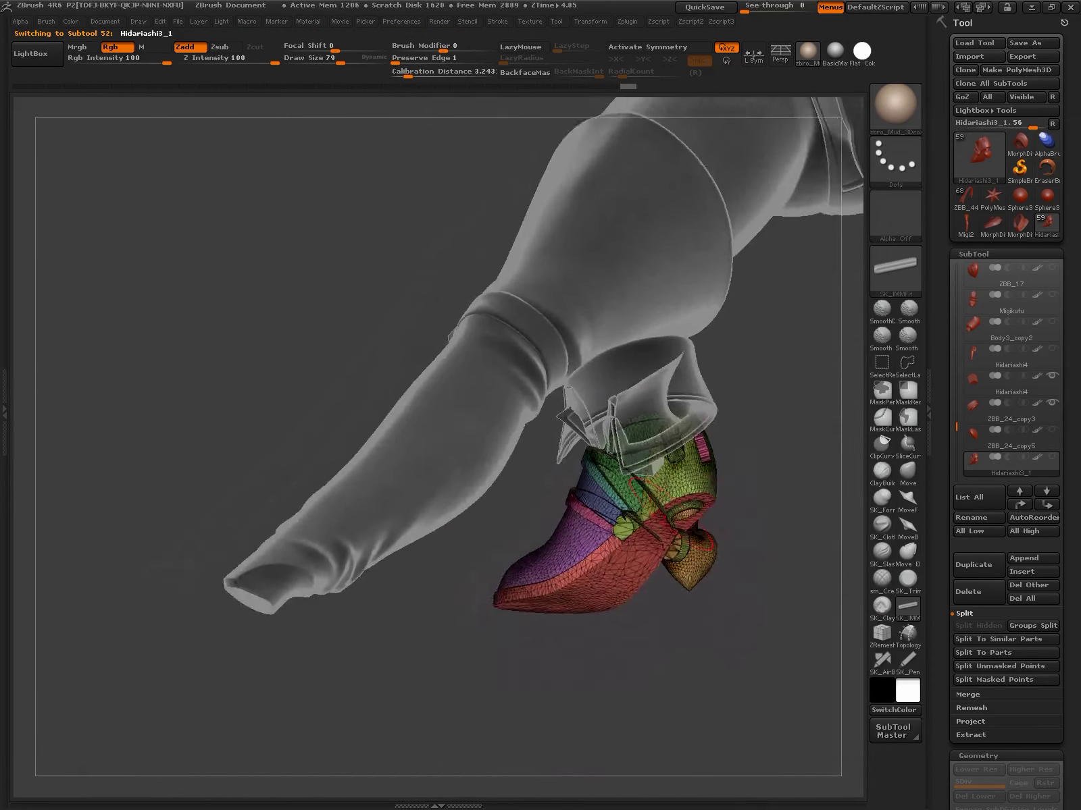
pyautogui.moveTo(766, 702); pyautogui.dragTo(797, 607)
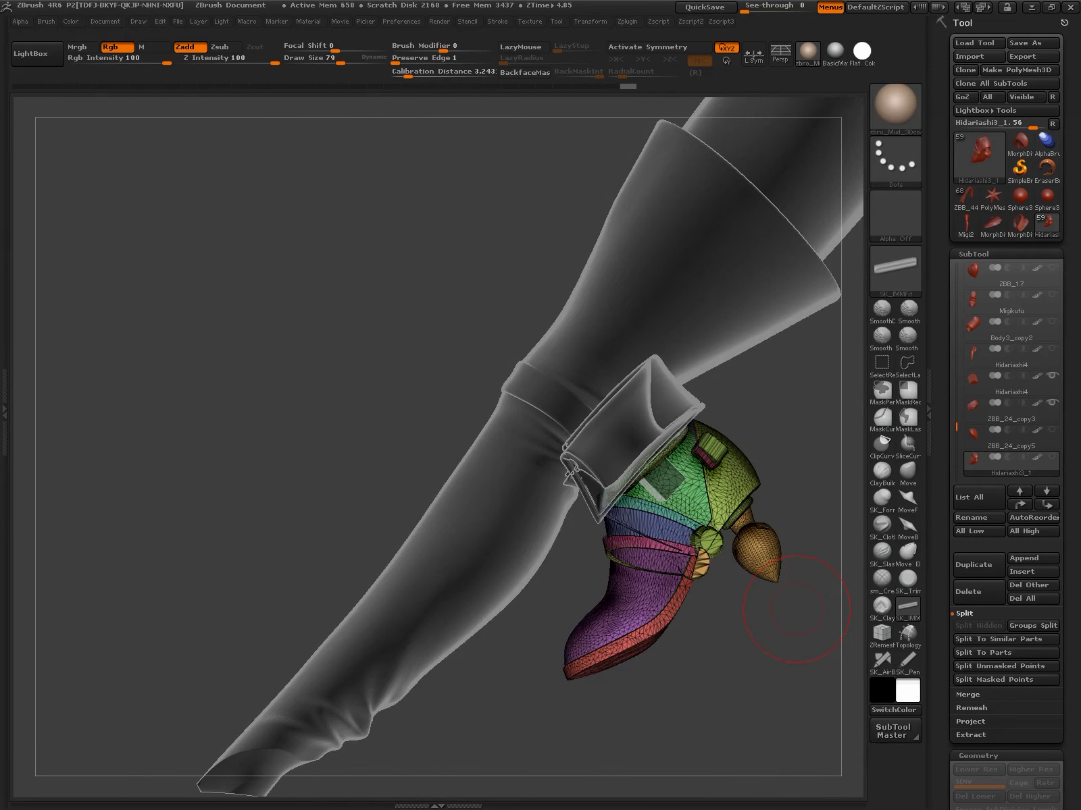
pyautogui.moveTo(797, 609); pyautogui.dragTo(696, 481)
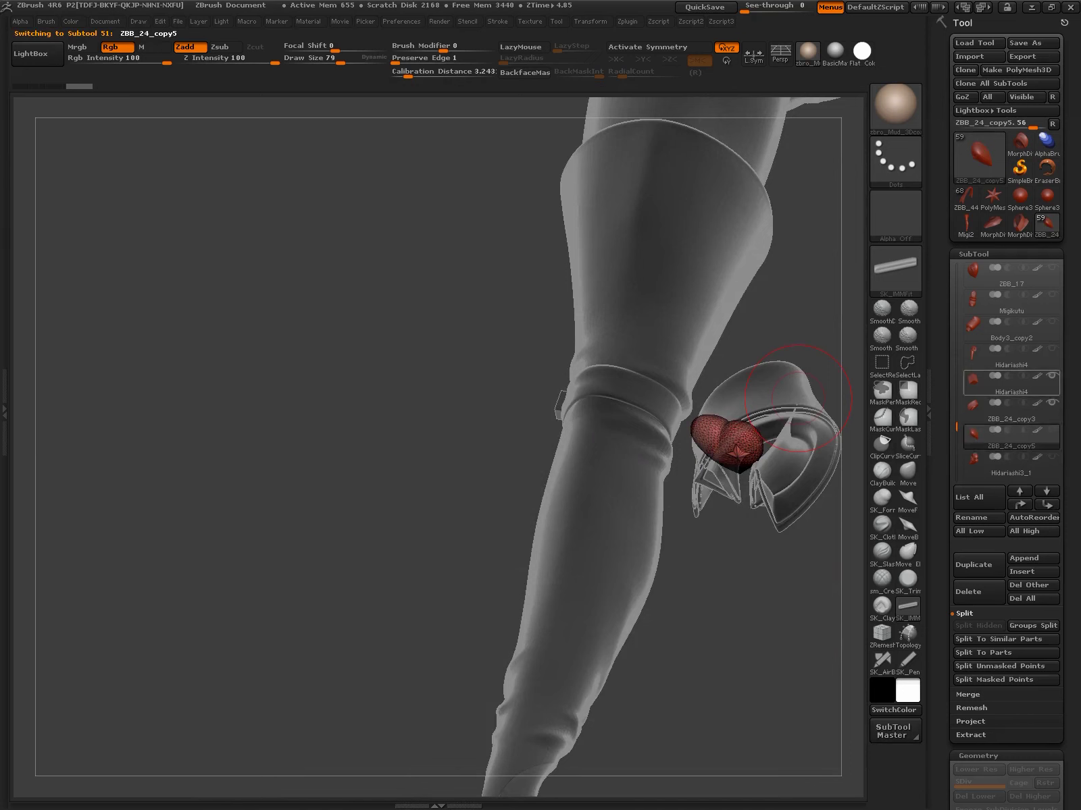
# Merge Hidariashi4 down into Body3 and confirm the merge
pyautogui.keyDown('alt'); pyautogui.click(798, 399); pyautogui.keyUp('alt')
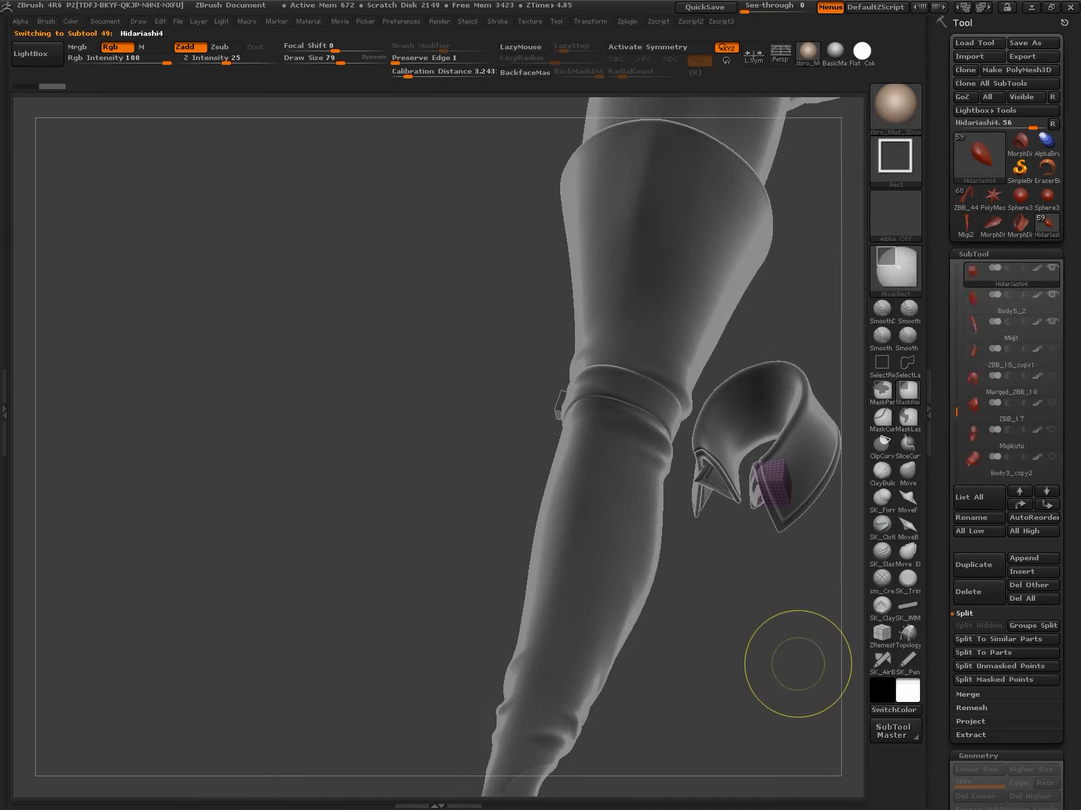
pyautogui.keyDown('alt'); pyautogui.click(816, 634); pyautogui.keyUp('alt')
pyautogui.click(967, 695)
pyautogui.click(977, 639)
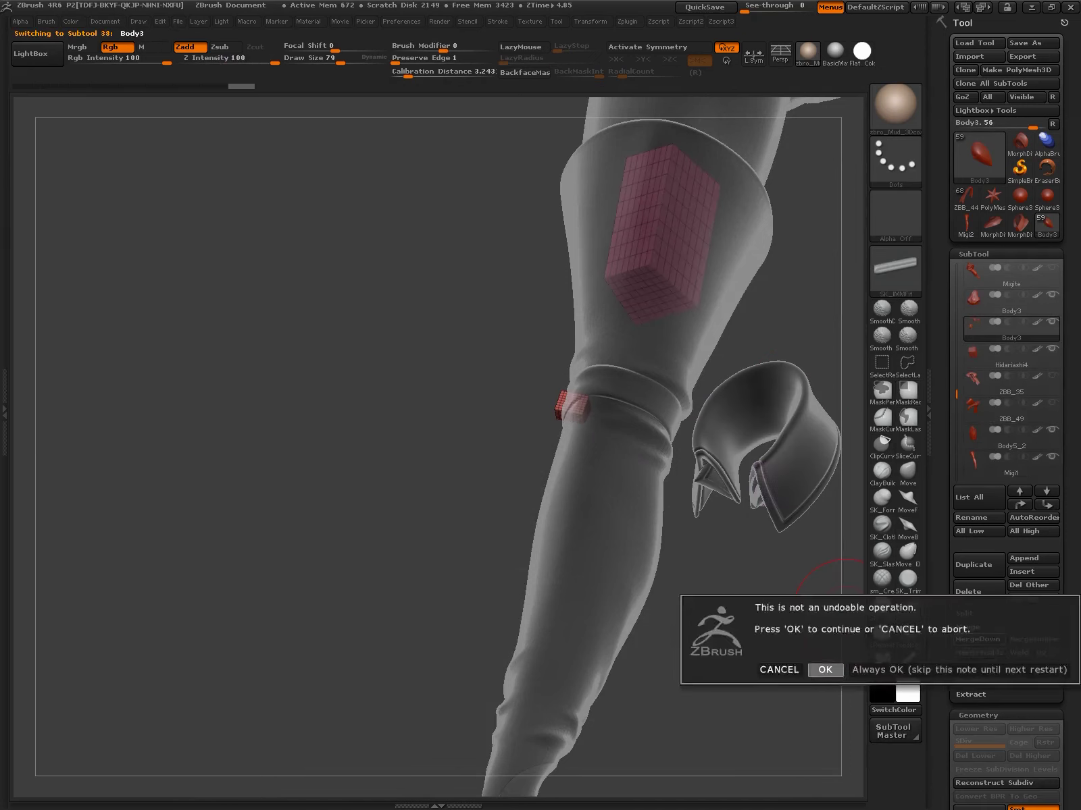
pyautogui.click(822, 666)
pyautogui.moveTo(680, 397); pyautogui.dragTo(608, 405)
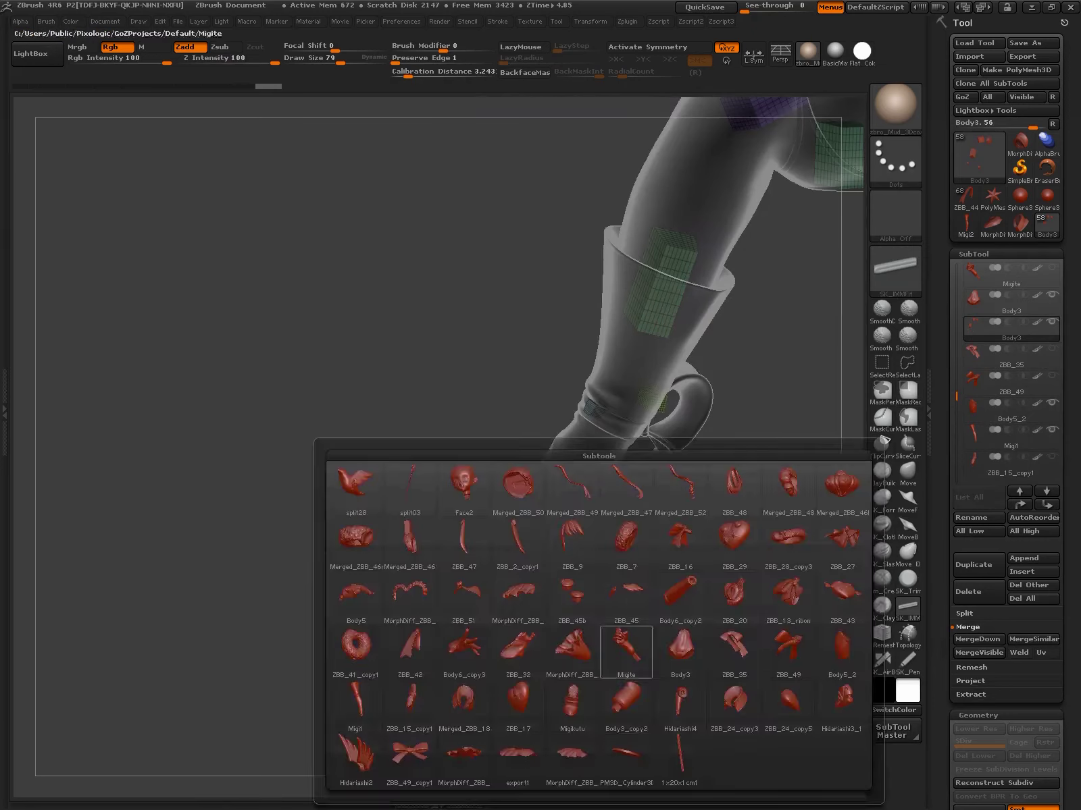
pyautogui.moveTo(747, 446); pyautogui.dragTo(831, 513)
# Insert an IMM cube peg into the ZBB_24_copy5 heart ornament and position it with Transpose
pyautogui.click(979, 497)
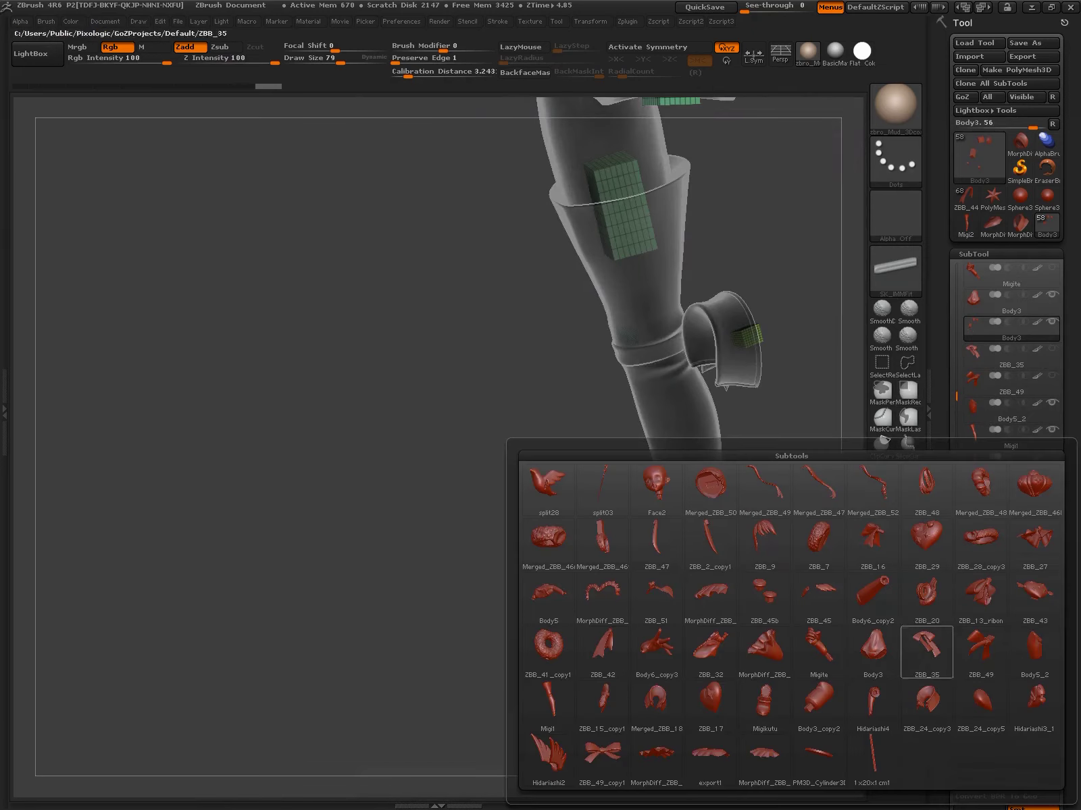
pyautogui.click(1034, 702)
pyautogui.moveTo(796, 615); pyautogui.dragTo(837, 520)
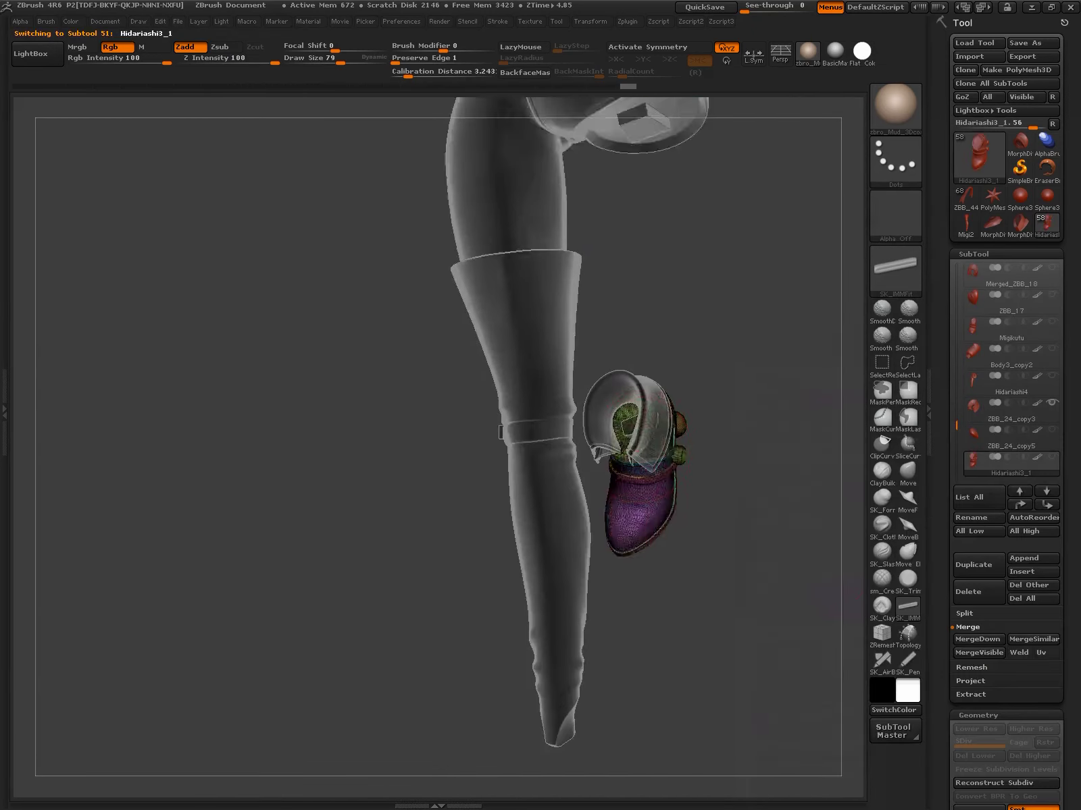
pyautogui.click(1011, 436)
pyautogui.moveTo(777, 608)
pyautogui.mouseDown()
pyautogui.moveTo(676, 405)
pyautogui.moveTo(675, 351)
pyautogui.mouseUp()
pyautogui.press('m')
pyautogui.moveTo(270, 676)
pyautogui.mouseDown()
pyautogui.moveTo(644, 540)
pyautogui.moveTo(473, 405)
pyautogui.moveTo(608, 473)
pyautogui.moveTo(675, 337)
pyautogui.mouseUp()
pyautogui.press('m')
pyautogui.press('w')
pyautogui.moveTo(613, 517)
pyautogui.mouseDown()
pyautogui.moveTo(764, 544)
pyautogui.moveTo(755, 540)
pyautogui.moveTo(748, 559)
pyautogui.moveTo(793, 580)
pyautogui.moveTo(675, 473)
pyautogui.moveTo(608, 513)
pyautogui.moveTo(743, 554)
pyautogui.mouseUp()
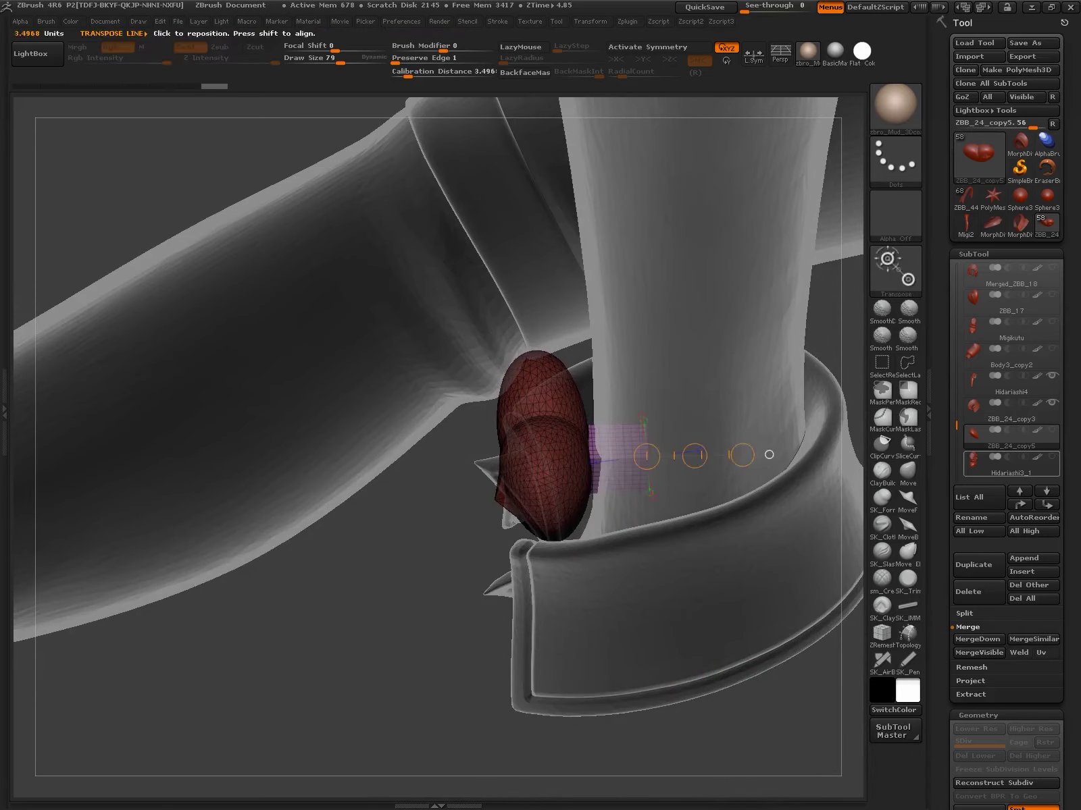
# Split the heart's cube peg into its own subtool and merge it into Body3
pyautogui.click(908, 605)
pyautogui.click(965, 613)
pyautogui.click(1000, 666)
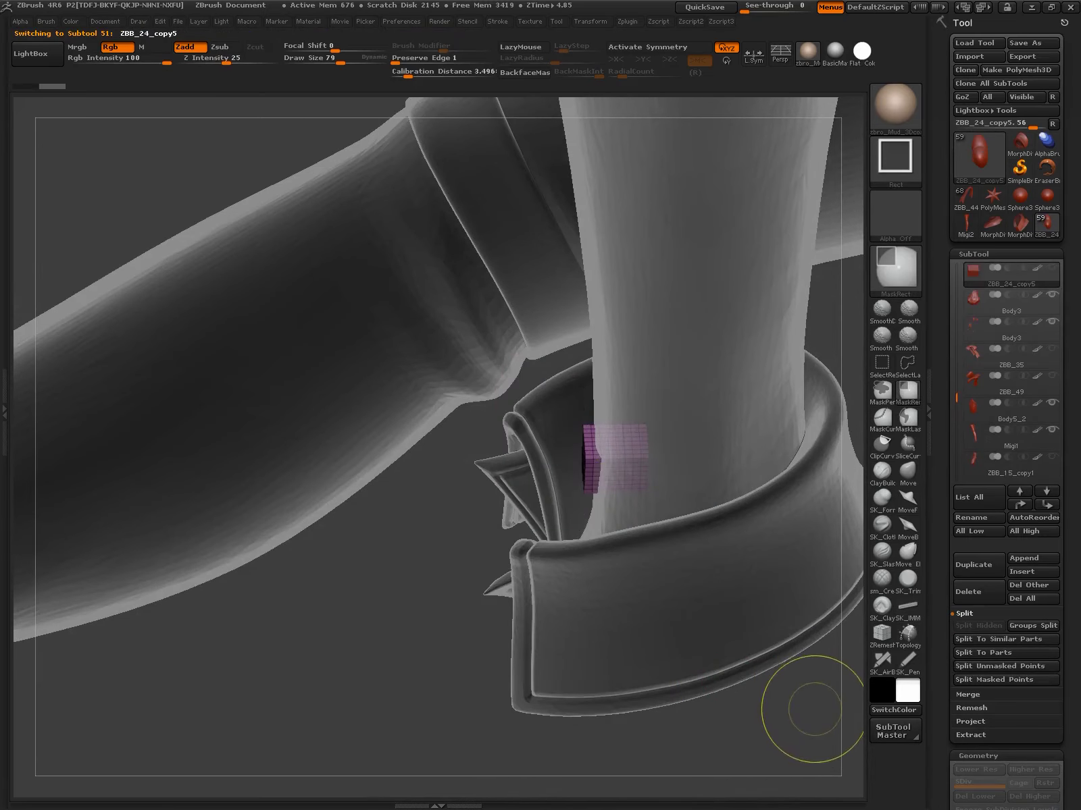
pyautogui.click(1011, 302)
pyautogui.click(967, 694)
pyautogui.click(977, 639)
pyautogui.click(824, 666)
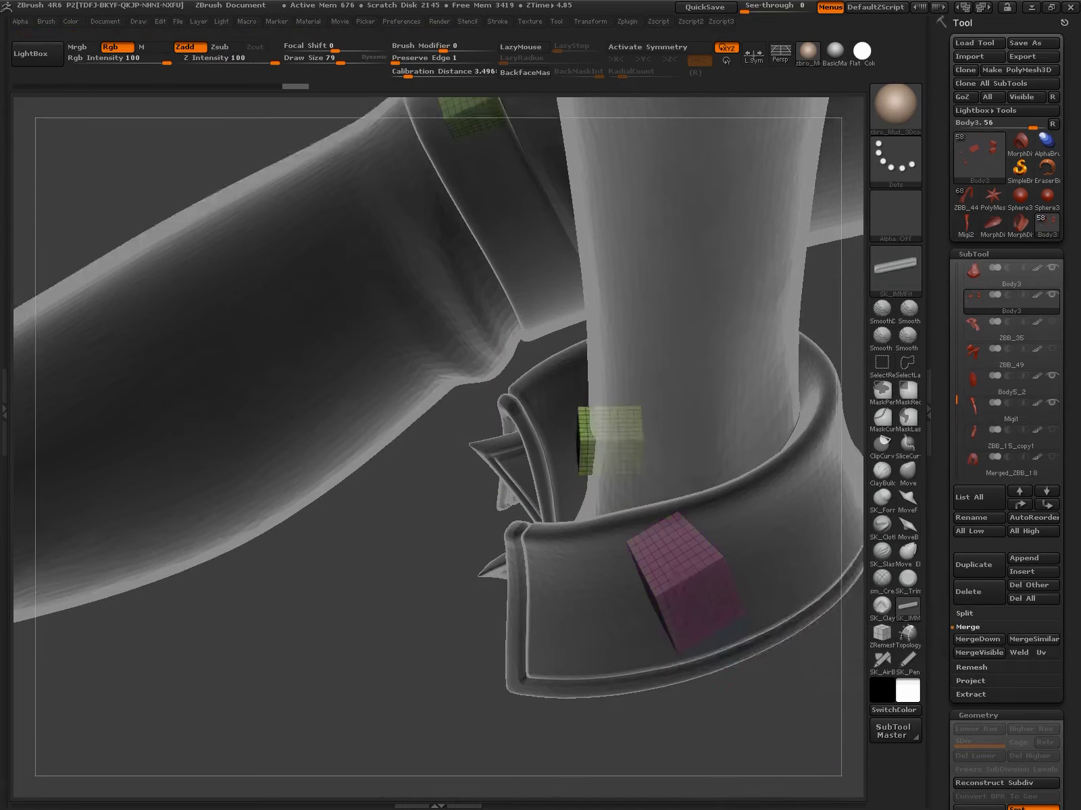
pyautogui.moveTo(824, 666)
pyautogui.mouseDown()
pyautogui.moveTo(642, 465)
pyautogui.moveTo(675, 338)
pyautogui.mouseUp()
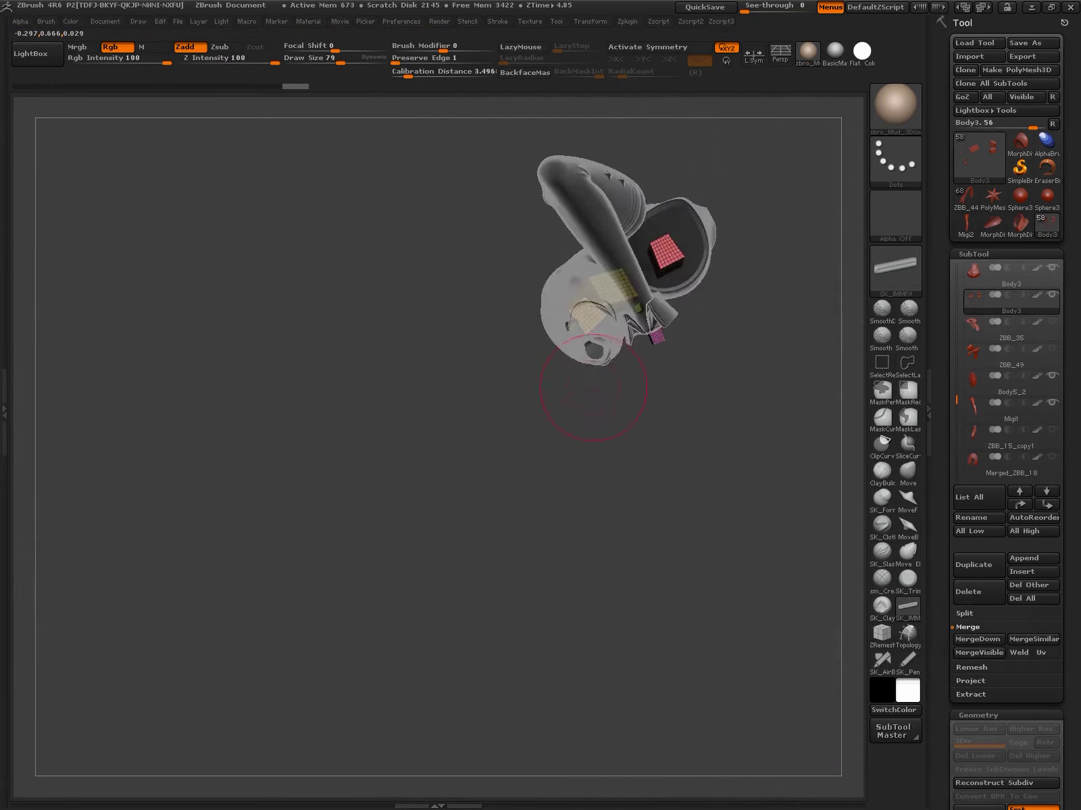
pyautogui.moveTo(675, 338)
pyautogui.mouseDown()
pyautogui.moveTo(596, 671)
pyautogui.moveTo(833, 470)
pyautogui.mouseUp()
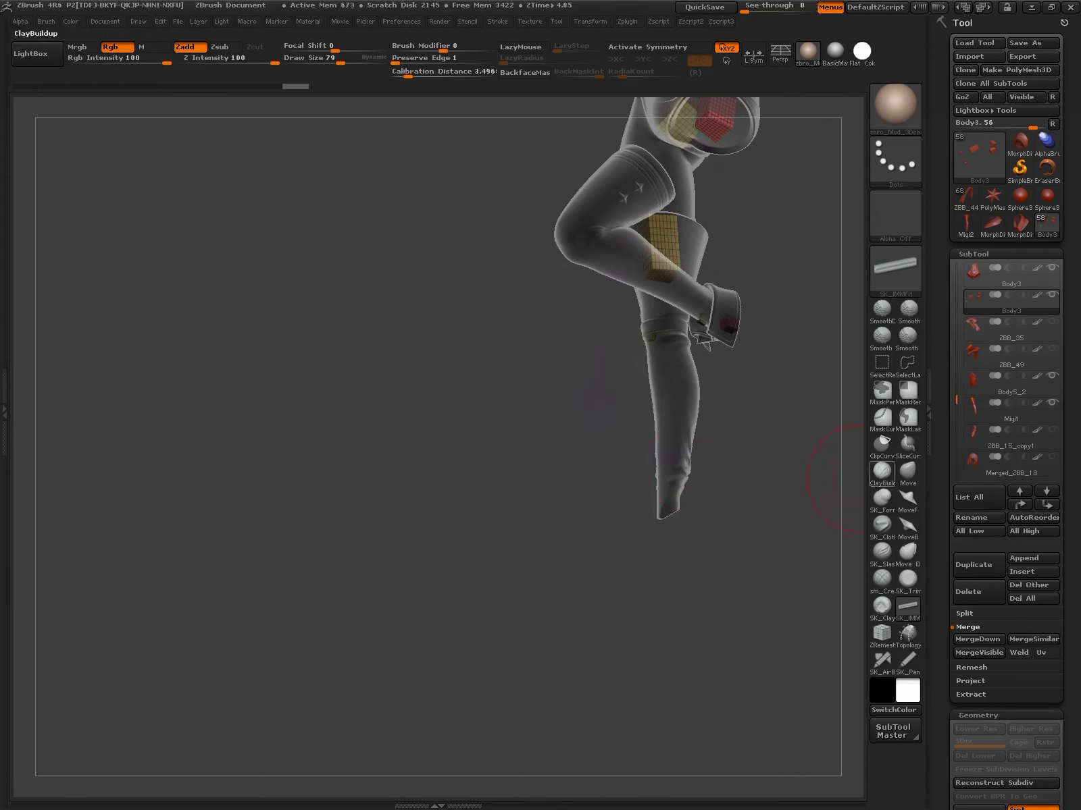
# Make Migi1 the active subtool and frame its cut foot end
pyautogui.click(969, 497)
pyautogui.click(451, 702)
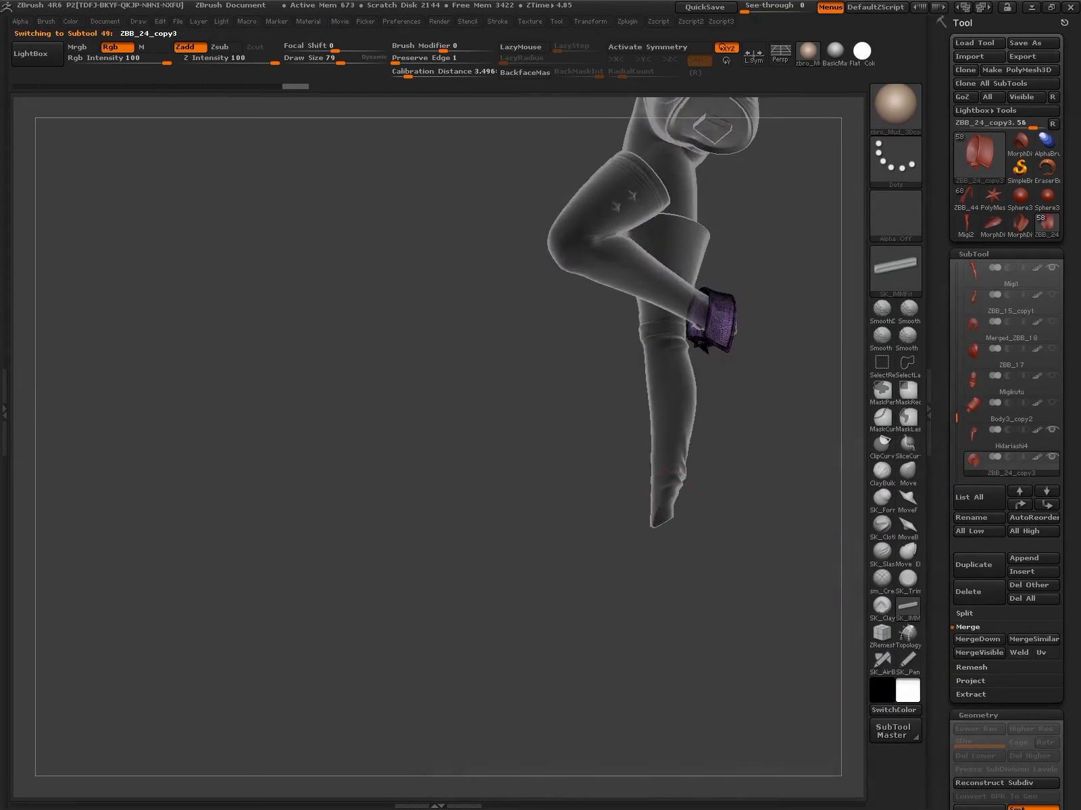
pyautogui.moveTo(451, 703)
pyautogui.mouseDown()
pyautogui.moveTo(640, 718)
pyautogui.moveTo(578, 591)
pyautogui.moveTo(735, 495)
pyautogui.mouseUp()
pyautogui.press('w')
pyautogui.moveTo(610, 515); pyautogui.dragTo(772, 520)
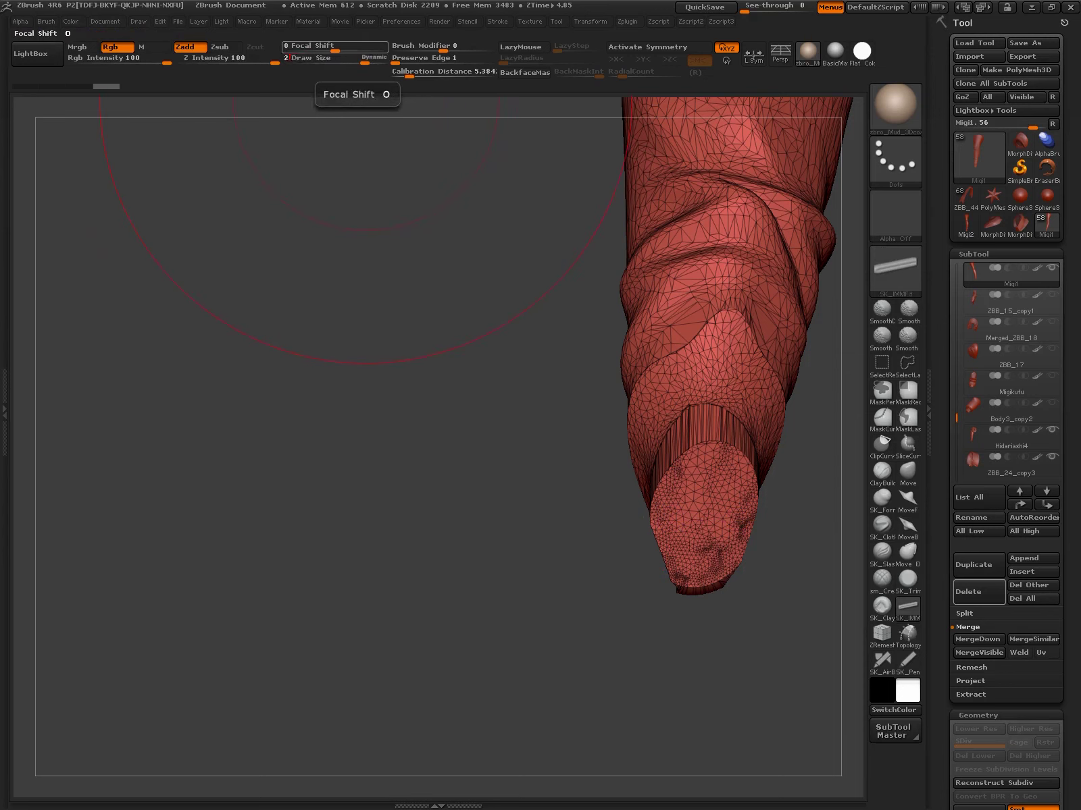
# Insert a cylinder at Migi1's tip with the IMM bar brush and move it with Transpose
pyautogui.click(907, 605)
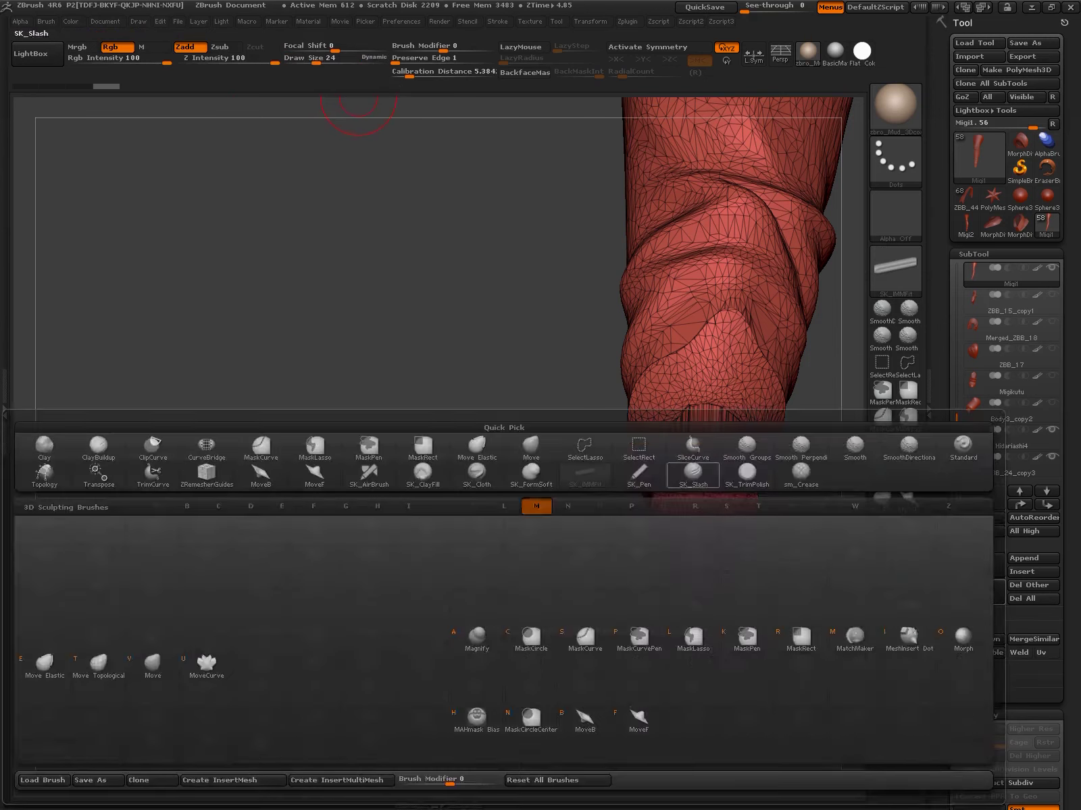
pyautogui.click(639, 506)
pyautogui.moveTo(699, 518); pyautogui.dragTo(715, 554)
pyautogui.press('w')
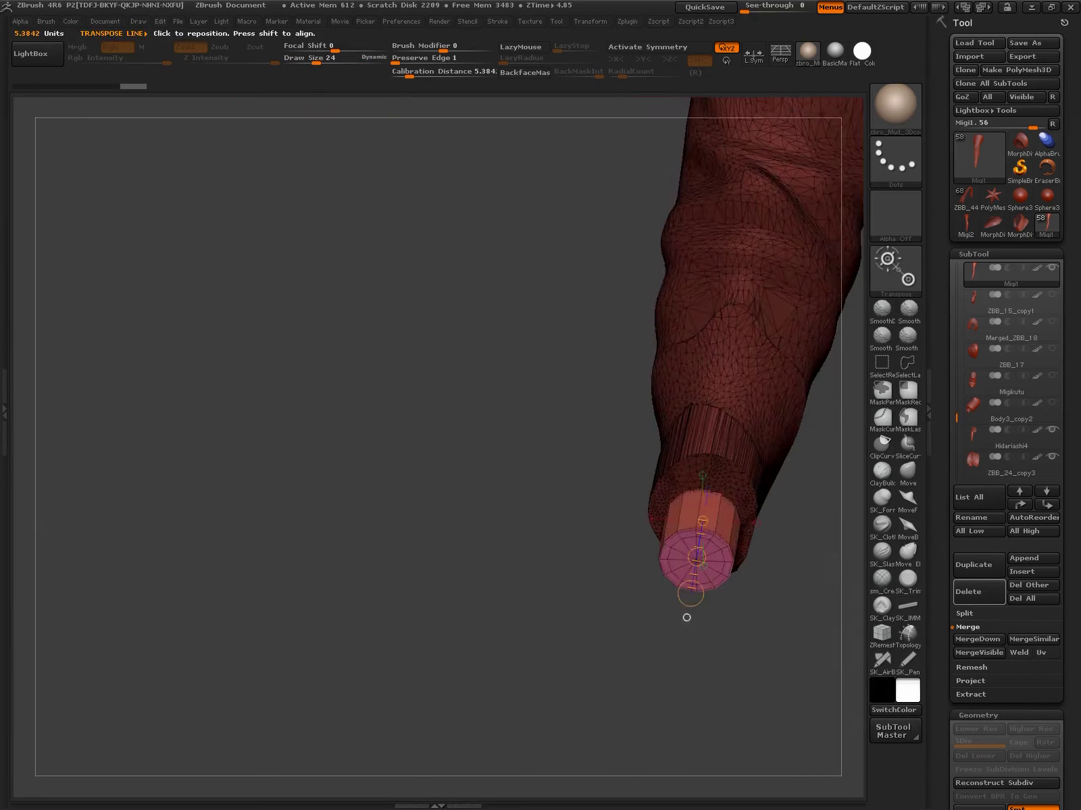
pyautogui.moveTo(687, 615); pyautogui.dragTo(635, 608)
pyautogui.moveTo(703, 520); pyautogui.dragTo(674, 555)
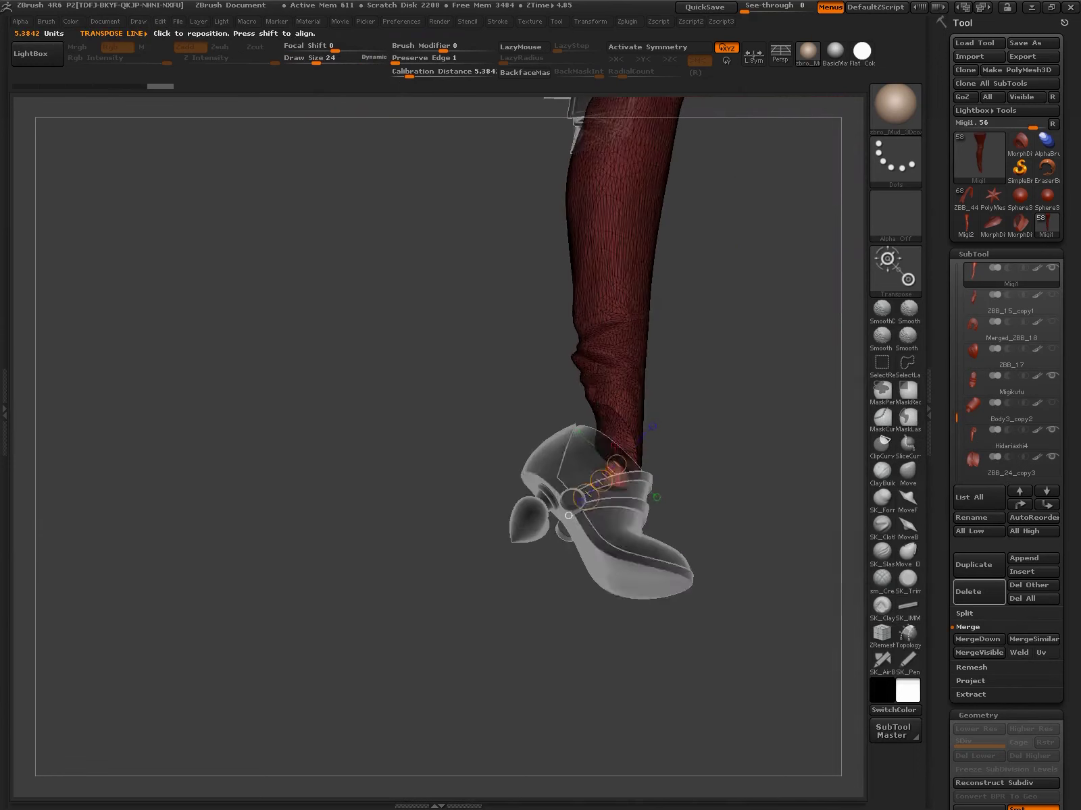
# Select the second Migi1 subtool and stretch the rod down through the boot
pyautogui.moveTo(473, 514); pyautogui.dragTo(569, 512)
pyautogui.moveTo(605, 612)
pyautogui.mouseDown()
pyautogui.moveTo(610, 502)
pyautogui.moveTo(603, 587)
pyautogui.mouseUp()
pyautogui.keyDown('alt'); pyautogui.click(602, 587); pyautogui.keyUp('alt')
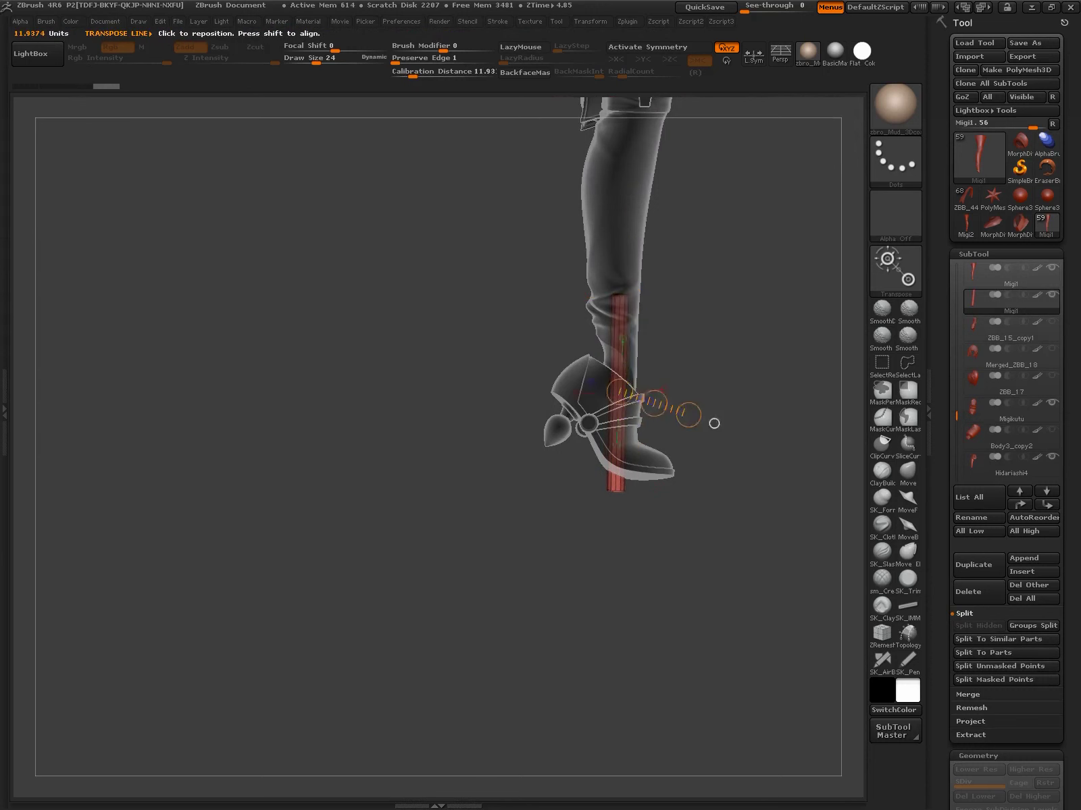
pyautogui.moveTo(714, 424)
pyautogui.mouseDown()
pyautogui.moveTo(585, 541)
pyautogui.moveTo(632, 537)
pyautogui.mouseUp()
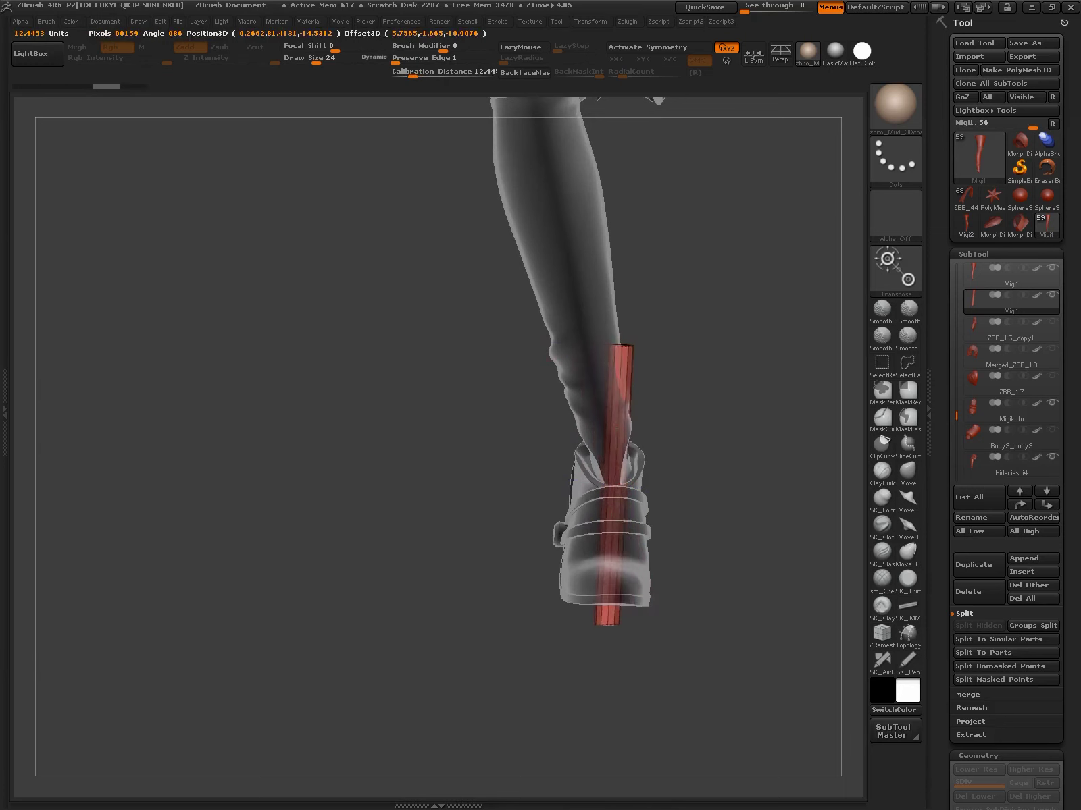
pyautogui.moveTo(632, 538)
pyautogui.mouseDown()
pyautogui.moveTo(745, 470)
pyautogui.moveTo(762, 446)
pyautogui.moveTo(732, 438)
pyautogui.moveTo(778, 268)
pyautogui.moveTo(805, 362)
pyautogui.moveTo(761, 296)
pyautogui.moveTo(796, 317)
pyautogui.moveTo(781, 268)
pyautogui.moveTo(664, 247)
pyautogui.moveTo(767, 273)
pyautogui.moveTo(694, 331)
pyautogui.mouseUp()
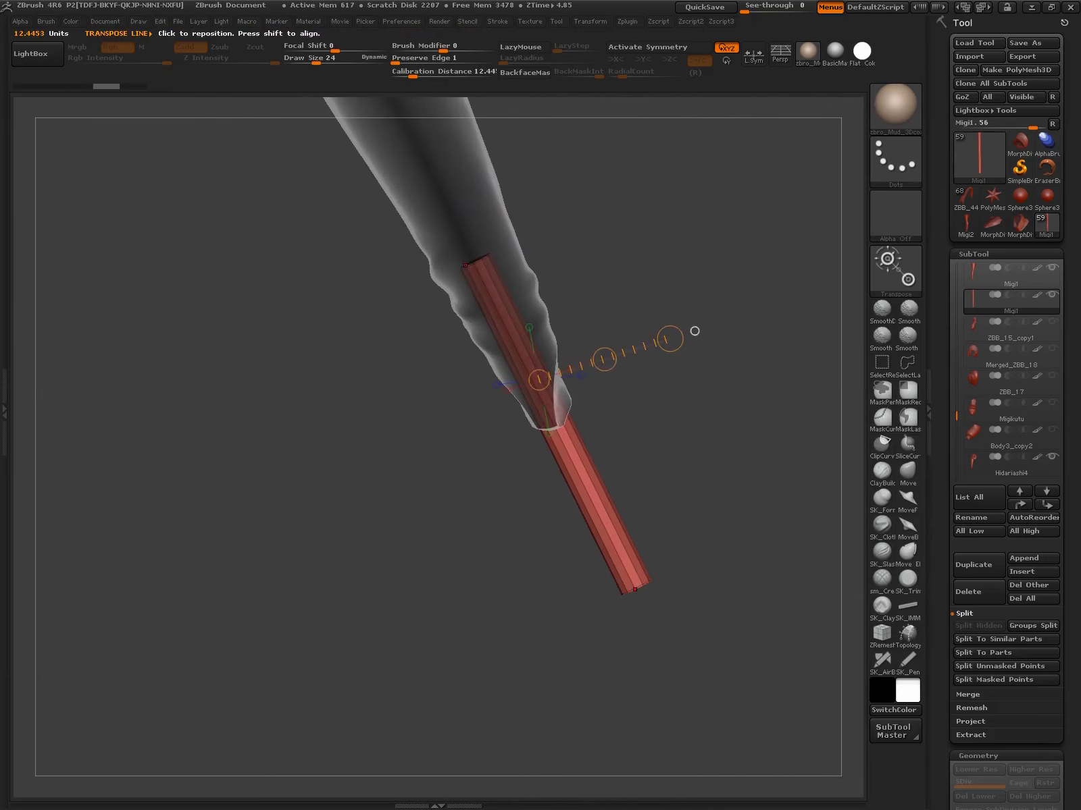
pyautogui.moveTo(554, 427); pyautogui.dragTo(700, 427)
pyautogui.moveTo(614, 588)
pyautogui.mouseDown()
pyautogui.moveTo(668, 709)
pyautogui.moveTo(630, 722)
pyautogui.moveTo(597, 620)
pyautogui.moveTo(632, 425)
pyautogui.moveTo(531, 198)
pyautogui.moveTo(536, 181)
pyautogui.mouseUp()
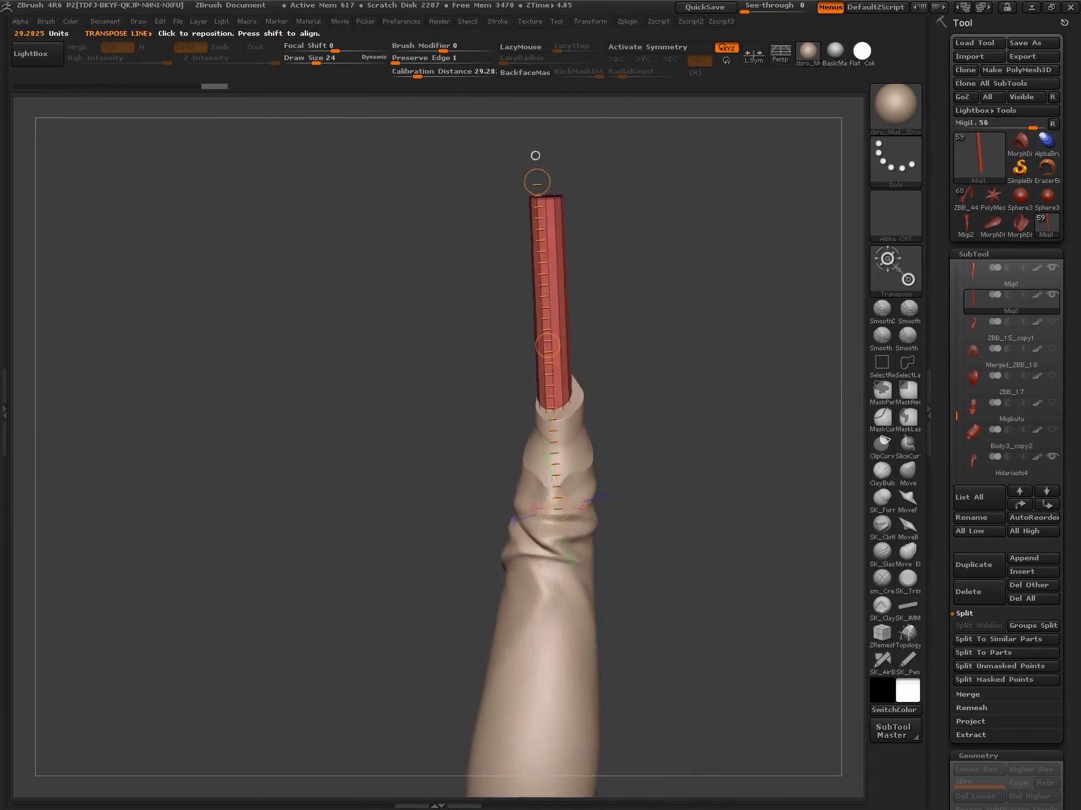
# Show the Migikutu boot and view the leg and rod from the side
pyautogui.moveTo(571, 380)
pyautogui.mouseDown()
pyautogui.moveTo(653, 380)
pyautogui.moveTo(675, 605)
pyautogui.moveTo(636, 458)
pyautogui.mouseUp()
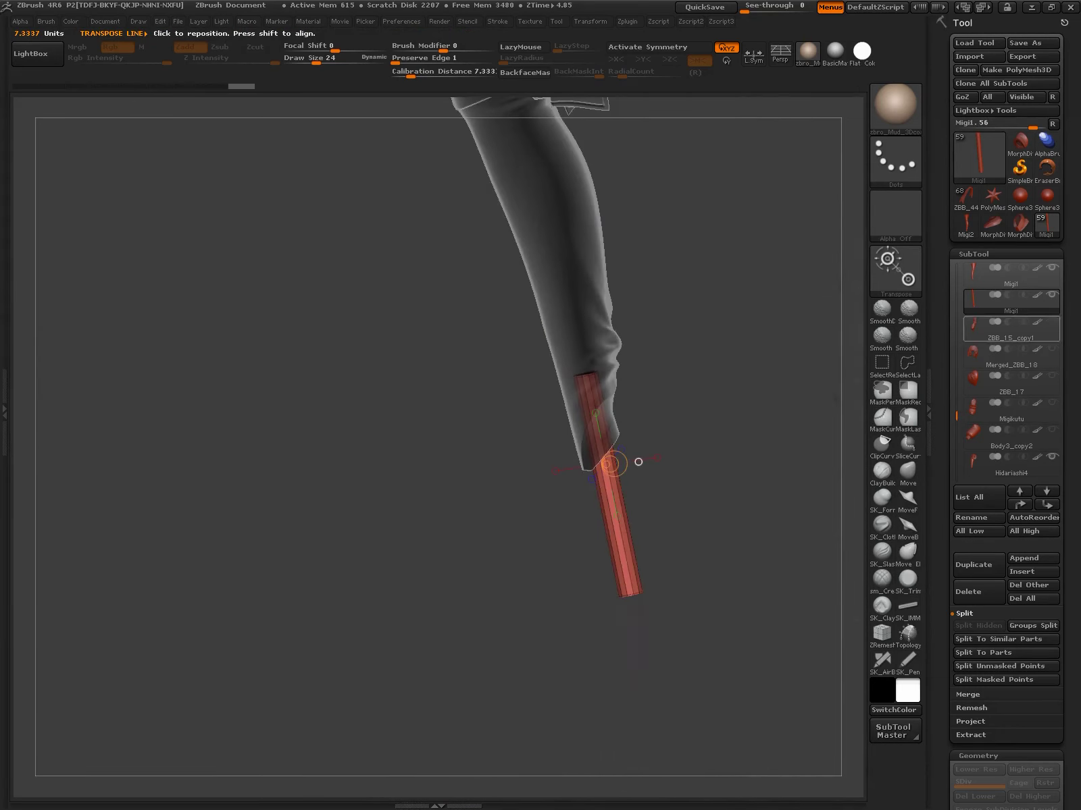
pyautogui.click(1052, 403)
pyautogui.moveTo(699, 494)
pyautogui.mouseDown()
pyautogui.moveTo(683, 448)
pyautogui.moveTo(664, 446)
pyautogui.moveTo(685, 449)
pyautogui.moveTo(682, 427)
pyautogui.moveTo(649, 385)
pyautogui.moveTo(646, 410)
pyautogui.moveTo(567, 398)
pyautogui.moveTo(647, 448)
pyautogui.moveTo(514, 445)
pyautogui.mouseUp()
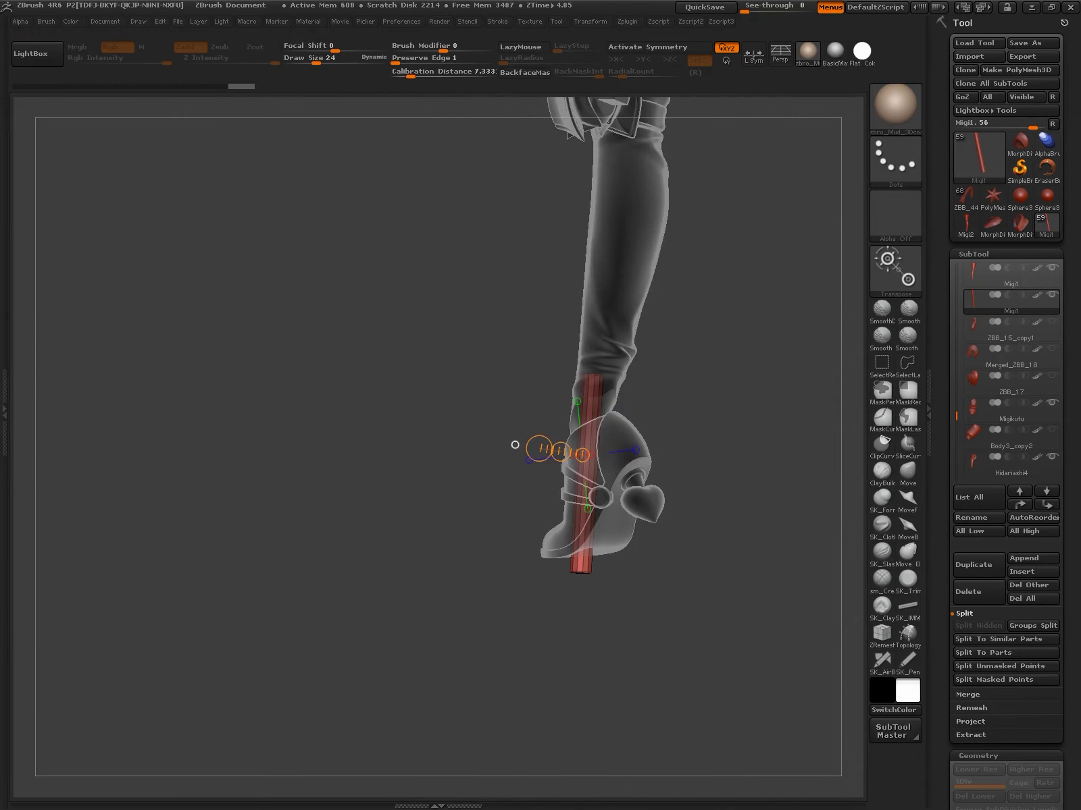
pyautogui.moveTo(515, 444)
pyautogui.mouseDown()
pyautogui.moveTo(658, 456)
pyautogui.moveTo(633, 552)
pyautogui.mouseUp()
# Select Body3 and MergeDown the cylinder rod into it, confirming the warning
pyautogui.press('q')
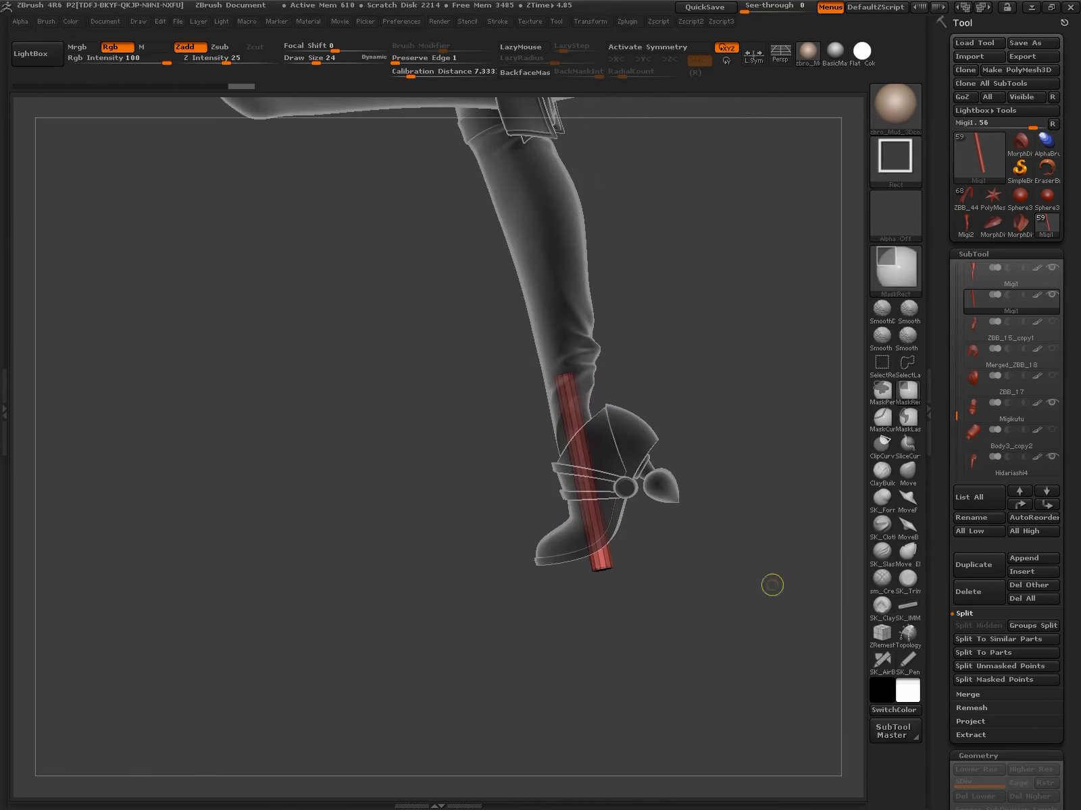
pyautogui.press('space')
pyautogui.moveTo(595, 630); pyautogui.dragTo(566, 497)
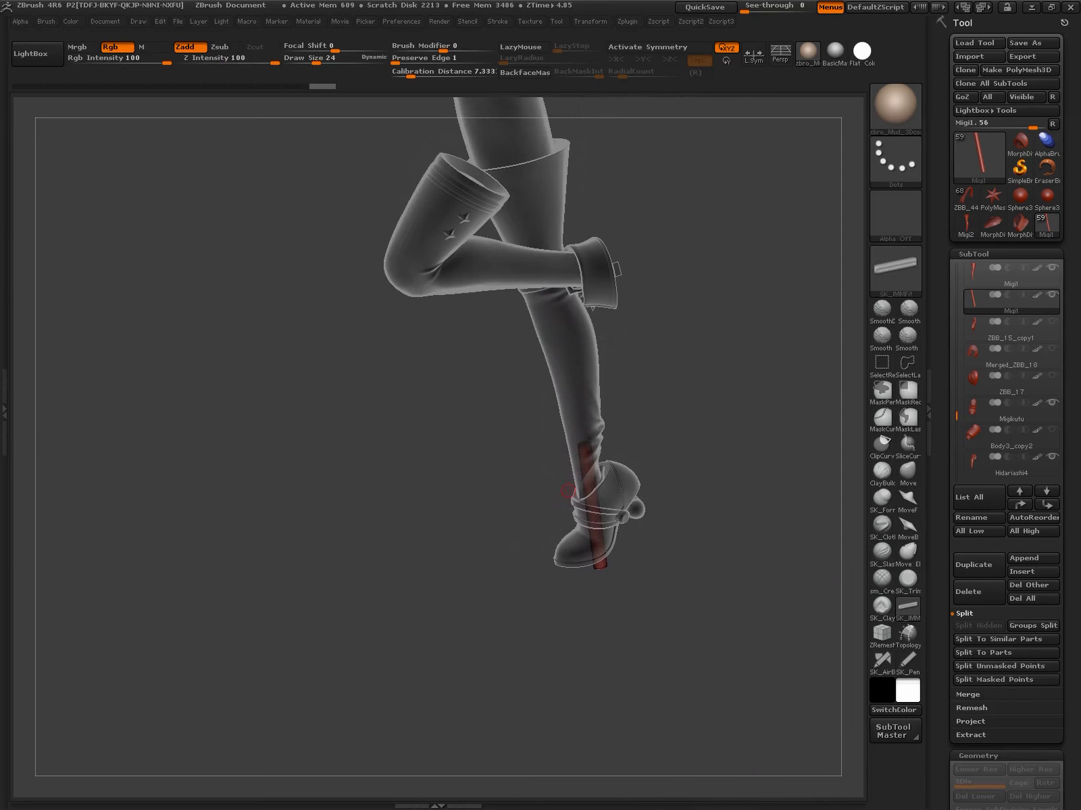
pyautogui.keyDown('alt'); pyautogui.moveTo(776, 564); pyautogui.dragTo(809, 596); pyautogui.keyUp('alt')
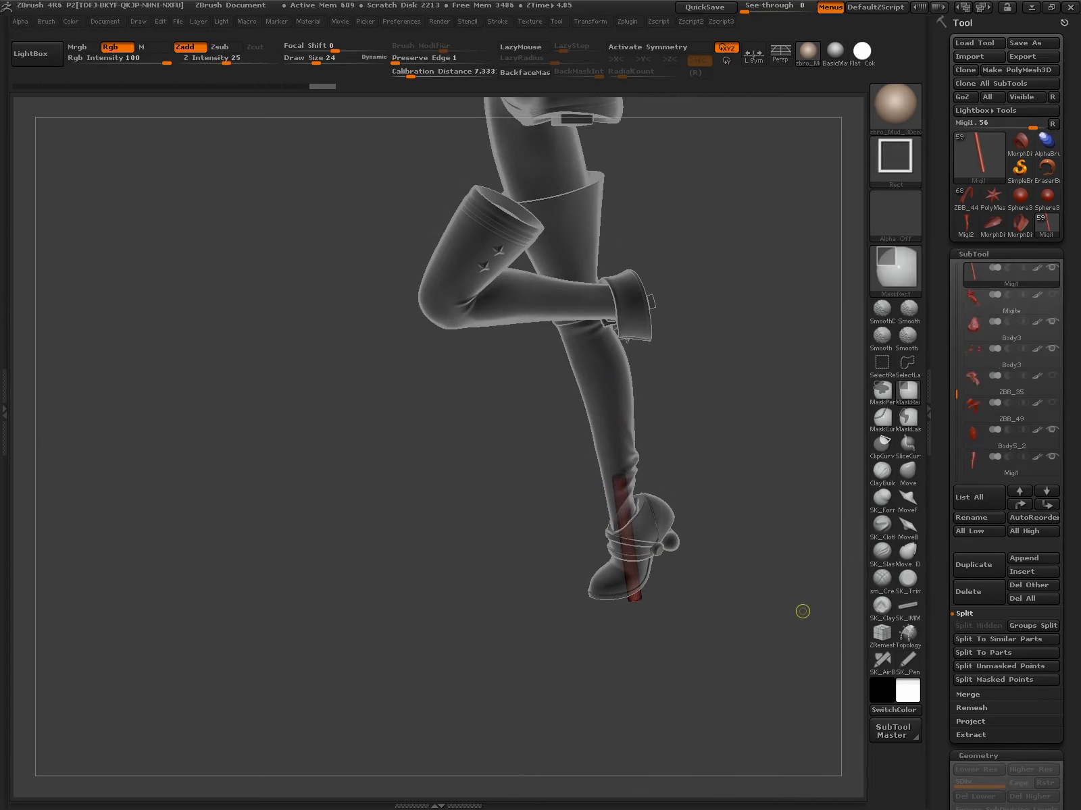
pyautogui.keyDown('alt'); pyautogui.click(552, 208); pyautogui.keyUp('alt')
pyautogui.click(967, 694)
pyautogui.click(977, 639)
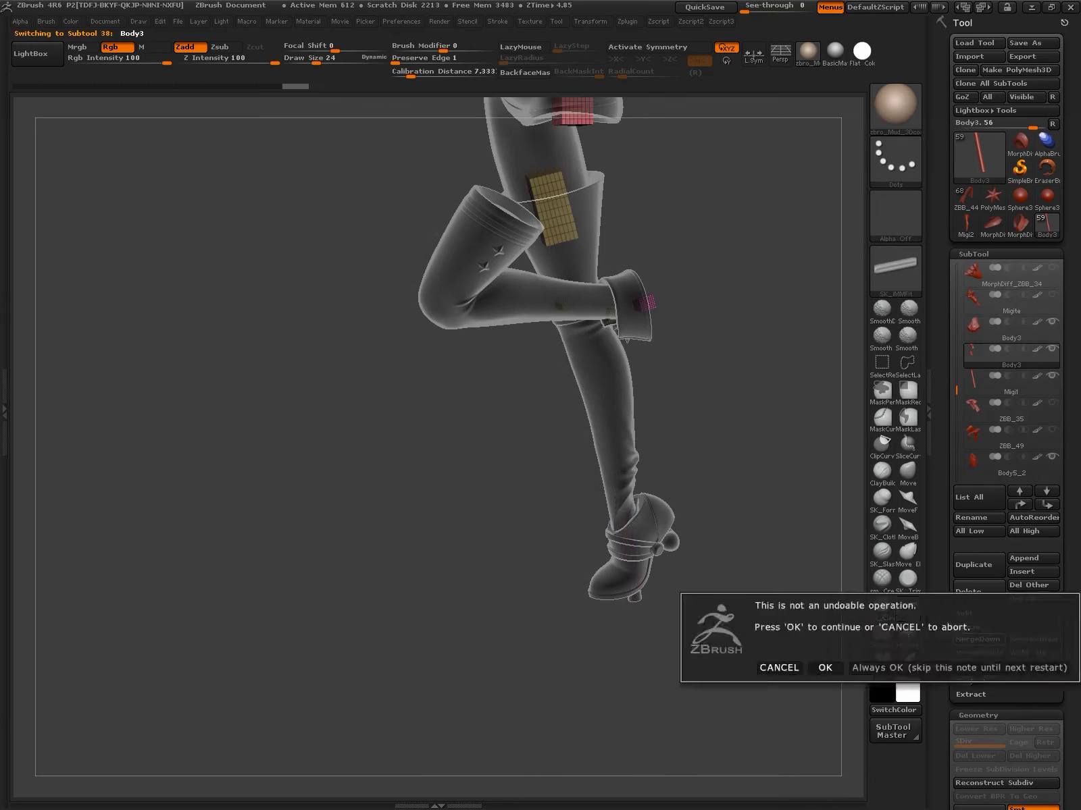
pyautogui.click(823, 666)
# Inspect the merged leg and make ZBB_17 the active subtool
pyautogui.moveTo(675, 472)
pyautogui.mouseDown()
pyautogui.moveTo(629, 622)
pyautogui.moveTo(677, 701)
pyautogui.mouseUp()
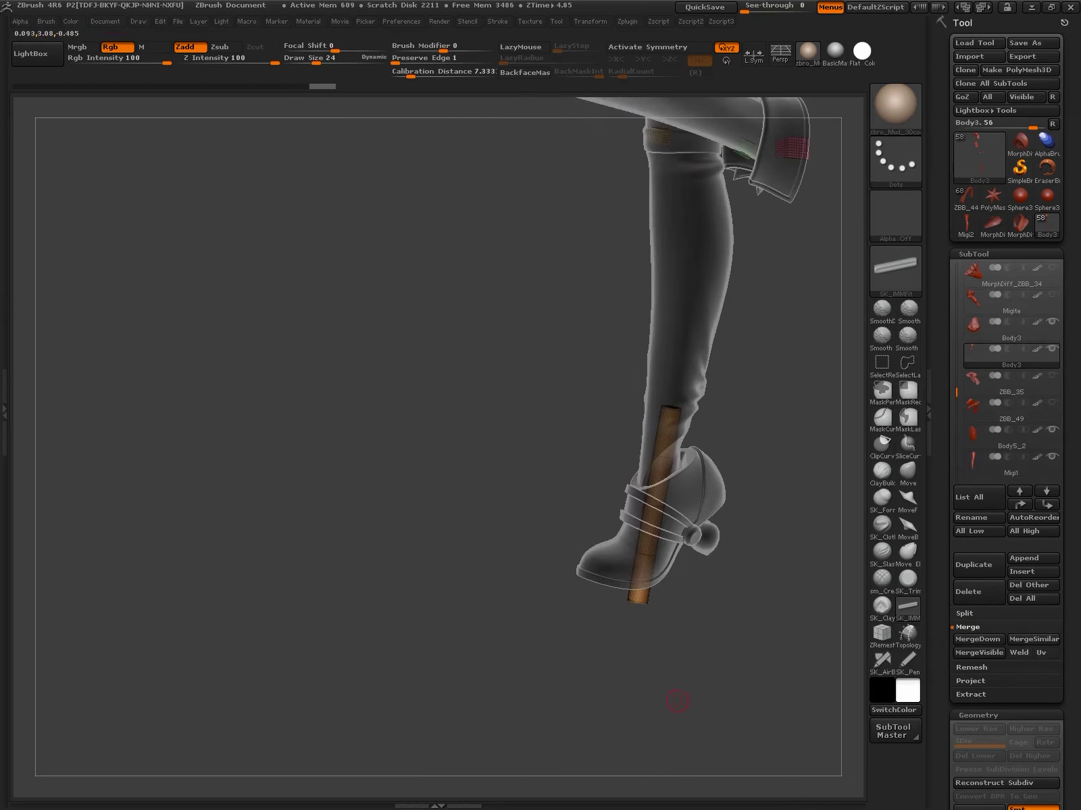
pyautogui.moveTo(662, 634)
pyautogui.mouseDown()
pyautogui.moveTo(682, 608)
pyautogui.moveTo(532, 713)
pyautogui.moveTo(595, 683)
pyautogui.mouseUp()
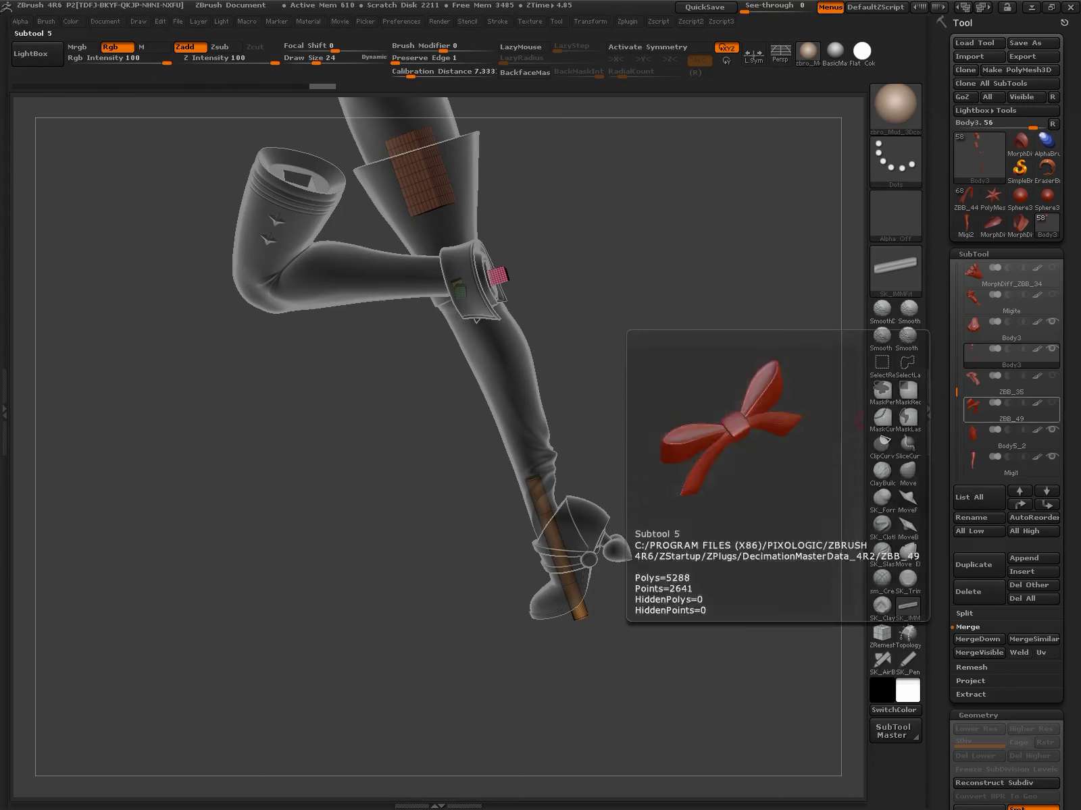
pyautogui.click(1011, 412)
pyautogui.moveTo(648, 513)
pyautogui.mouseDown()
pyautogui.moveTo(561, 617)
pyautogui.moveTo(345, 552)
pyautogui.moveTo(545, 537)
pyautogui.mouseUp()
# Step through ZBB_24_copy5 and Body3 in the SubTool popup, landing on ZBB_17
pyautogui.press('n')
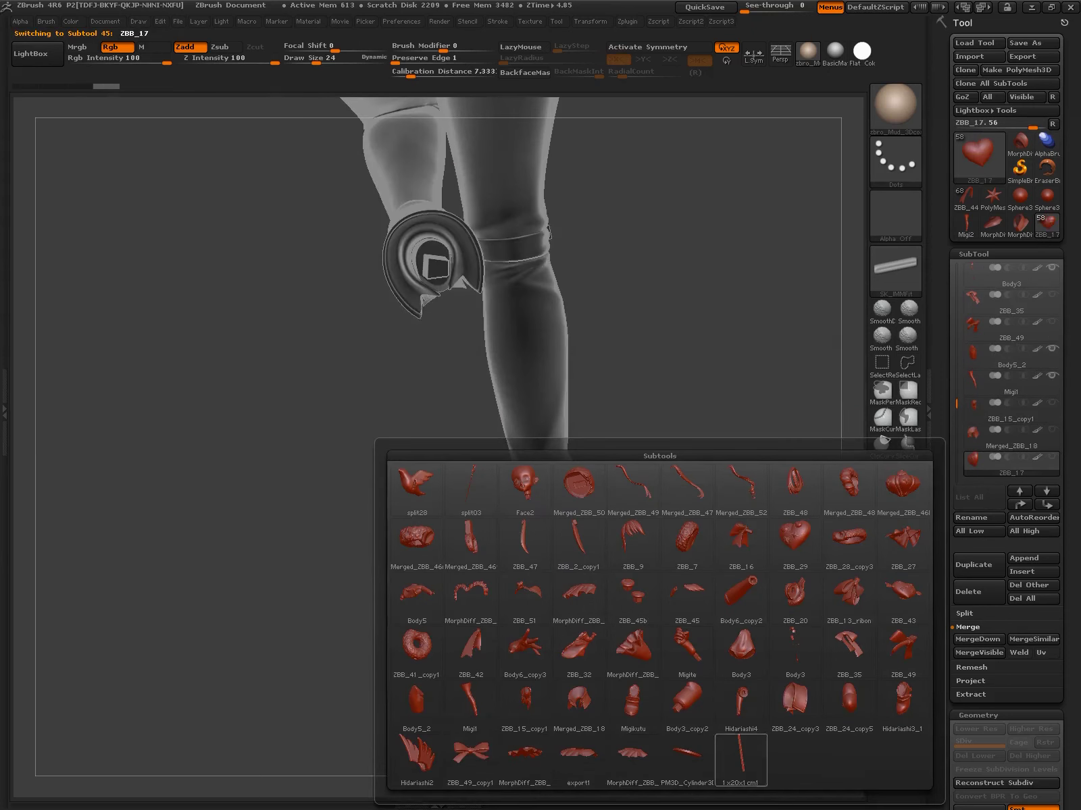
pyautogui.click(848, 703)
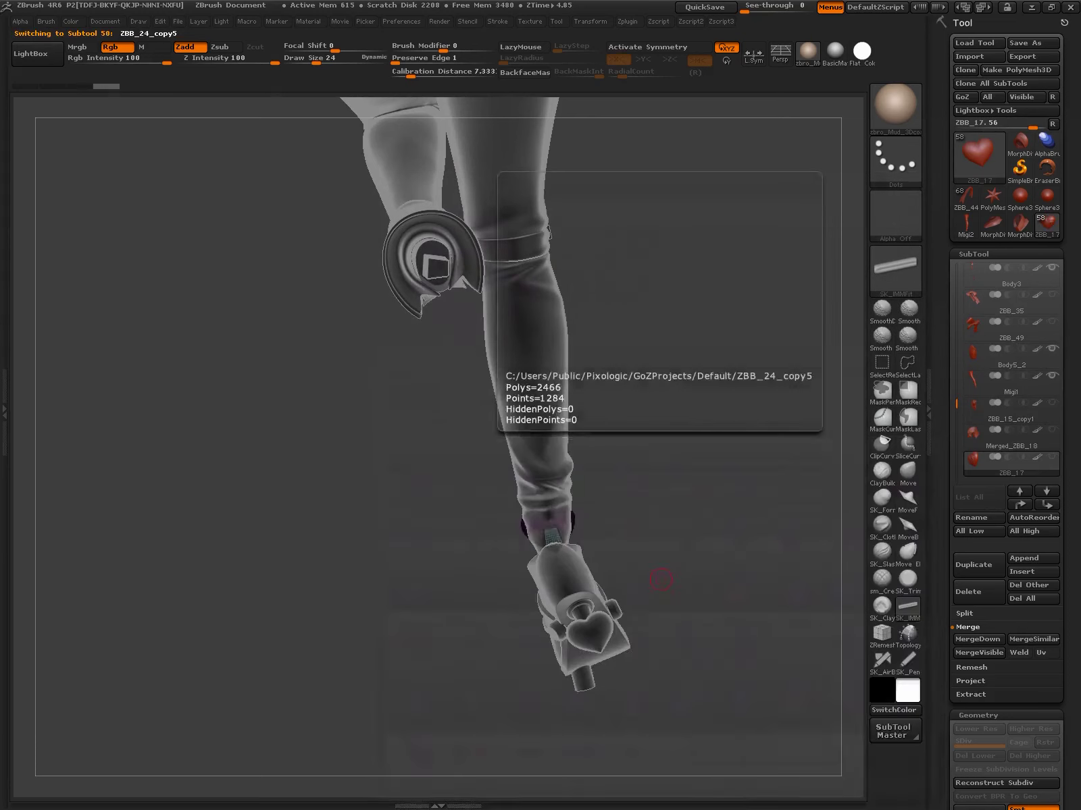
pyautogui.press('n')
pyautogui.click(845, 647)
pyautogui.press('n')
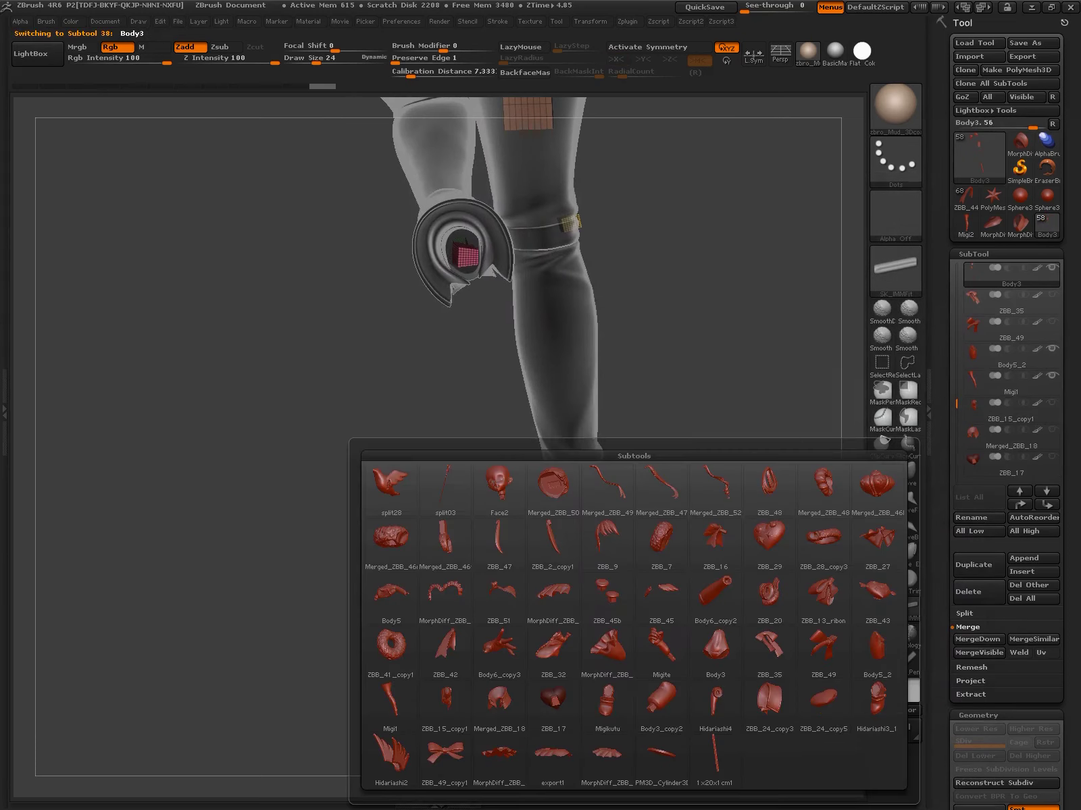
pyautogui.click(553, 703)
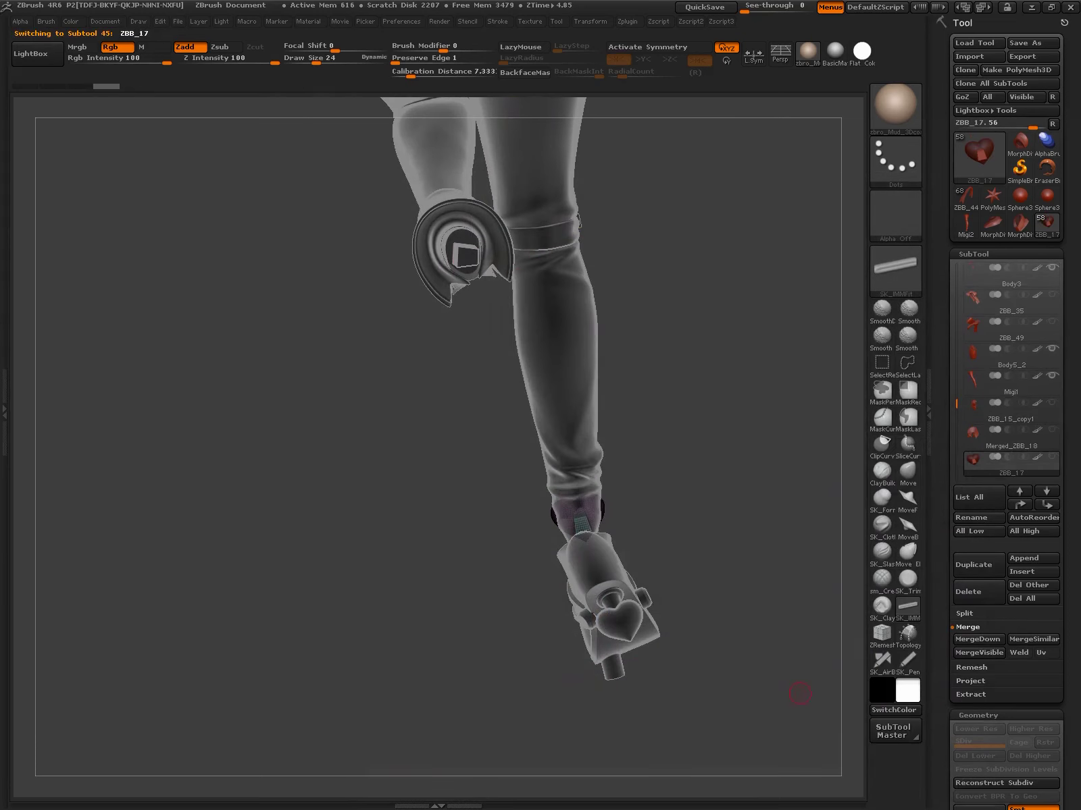
# Expand Split, set a Transpose line across the teal patch, and frame the leg
pyautogui.click(964, 613)
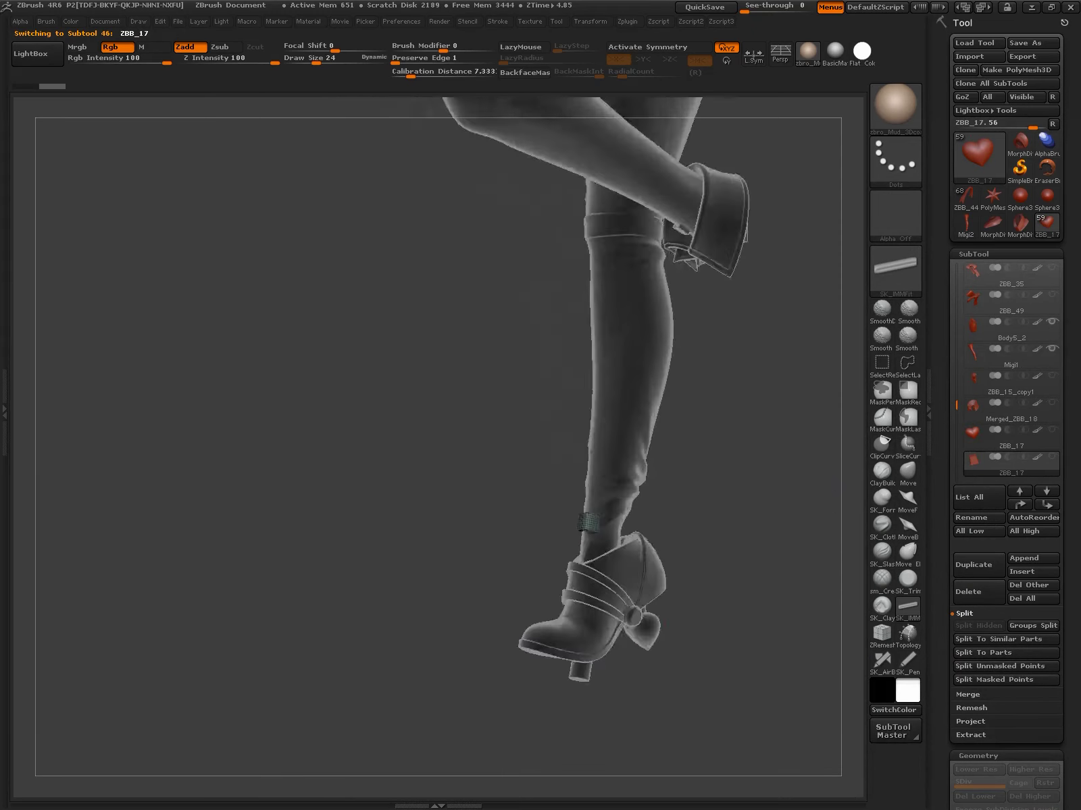
pyautogui.moveTo(686, 645)
pyautogui.mouseDown()
pyautogui.moveTo(680, 501)
pyautogui.moveTo(642, 481)
pyautogui.moveTo(700, 615)
pyautogui.moveTo(845, 510)
pyautogui.mouseUp()
pyautogui.press('w')
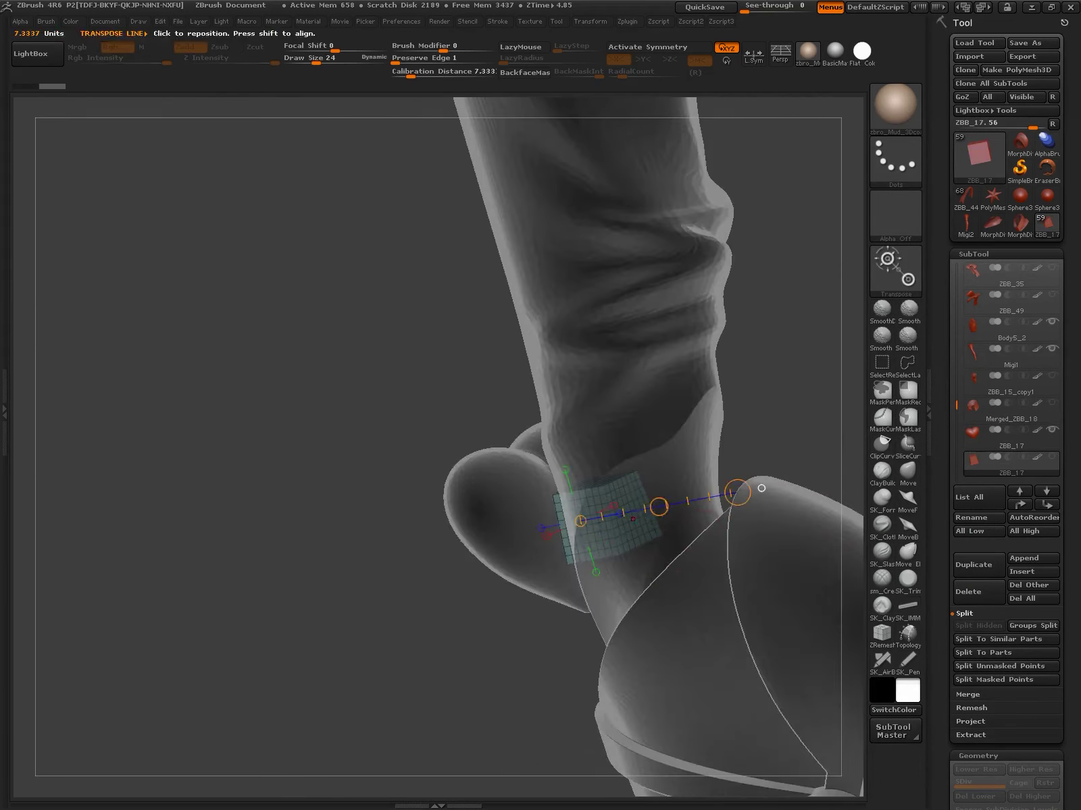
pyautogui.moveTo(641, 525); pyautogui.dragTo(746, 509)
pyautogui.press('q')
pyautogui.press('f')
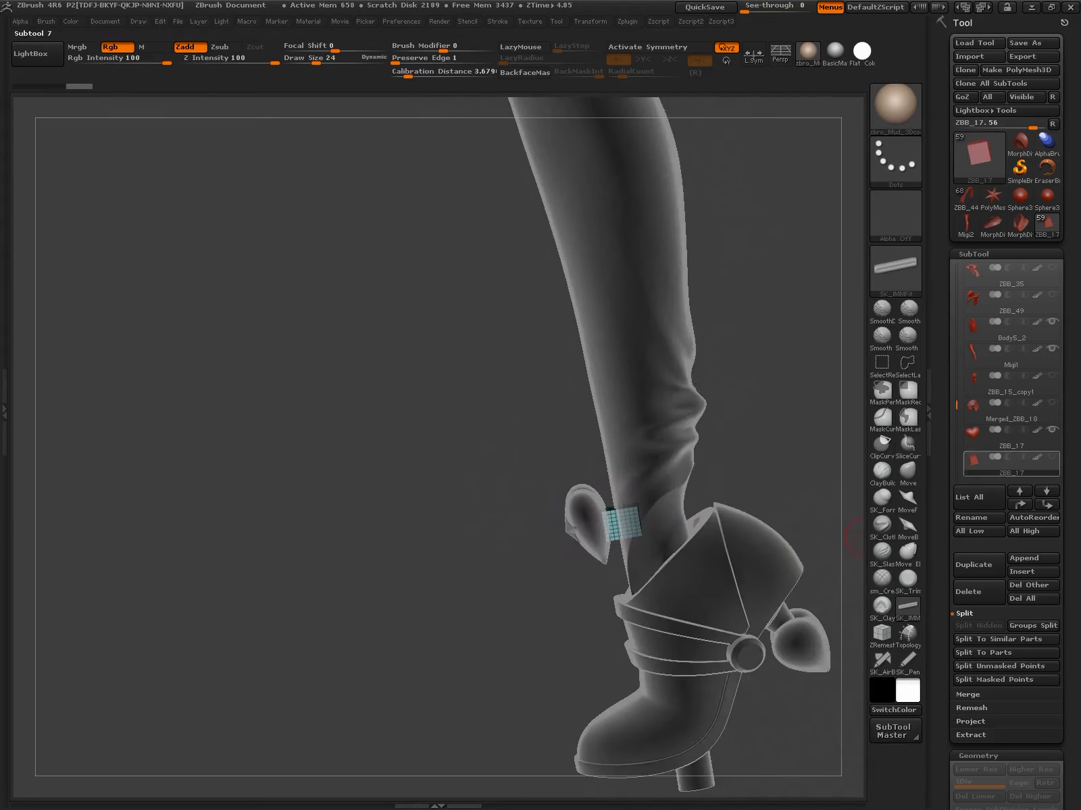
pyautogui.moveTo(844, 514)
pyautogui.mouseDown()
pyautogui.moveTo(656, 559)
pyautogui.moveTo(783, 615)
pyautogui.moveTo(635, 625)
pyautogui.mouseUp()
# Select the heart pad and switch to Transpose to view it beside the cuff
pyautogui.keyDown('alt'); pyautogui.click(577, 582); pyautogui.keyUp('alt')
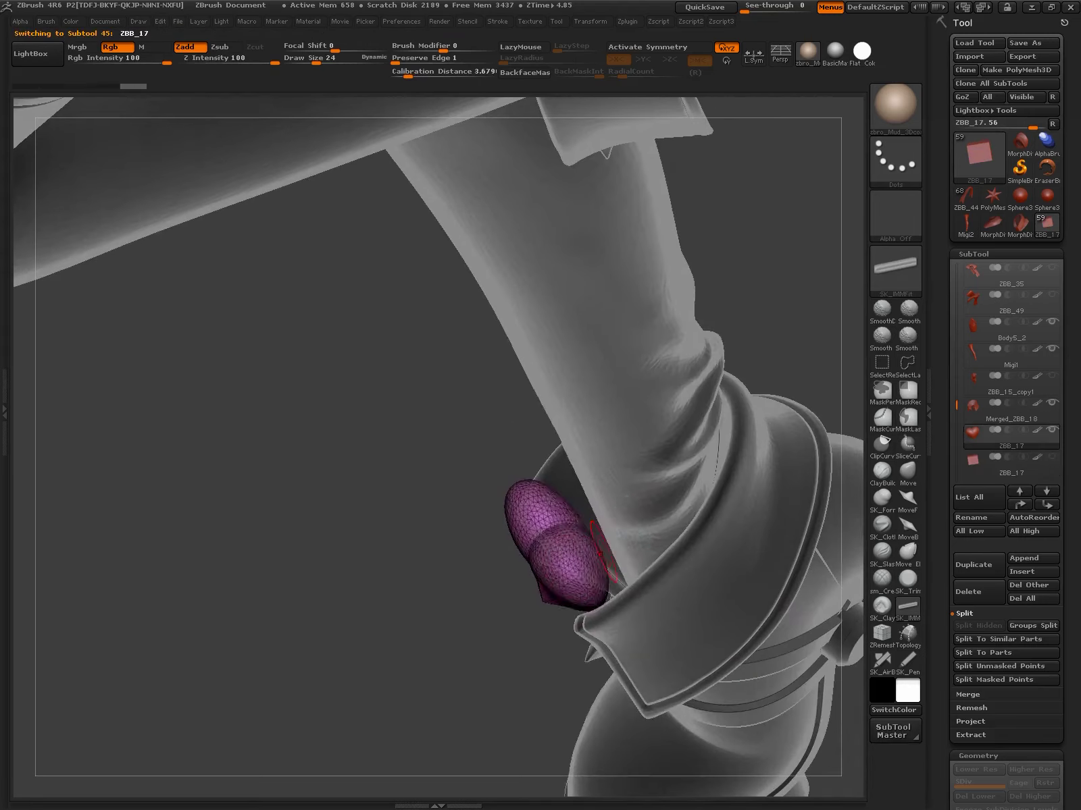
pyautogui.moveTo(779, 508)
pyautogui.mouseDown()
pyautogui.moveTo(845, 473)
pyautogui.moveTo(844, 513)
pyautogui.mouseUp()
pyautogui.press('w')
pyautogui.moveTo(739, 494)
pyautogui.mouseDown()
pyautogui.moveTo(740, 434)
pyautogui.moveTo(705, 385)
pyautogui.mouseUp()
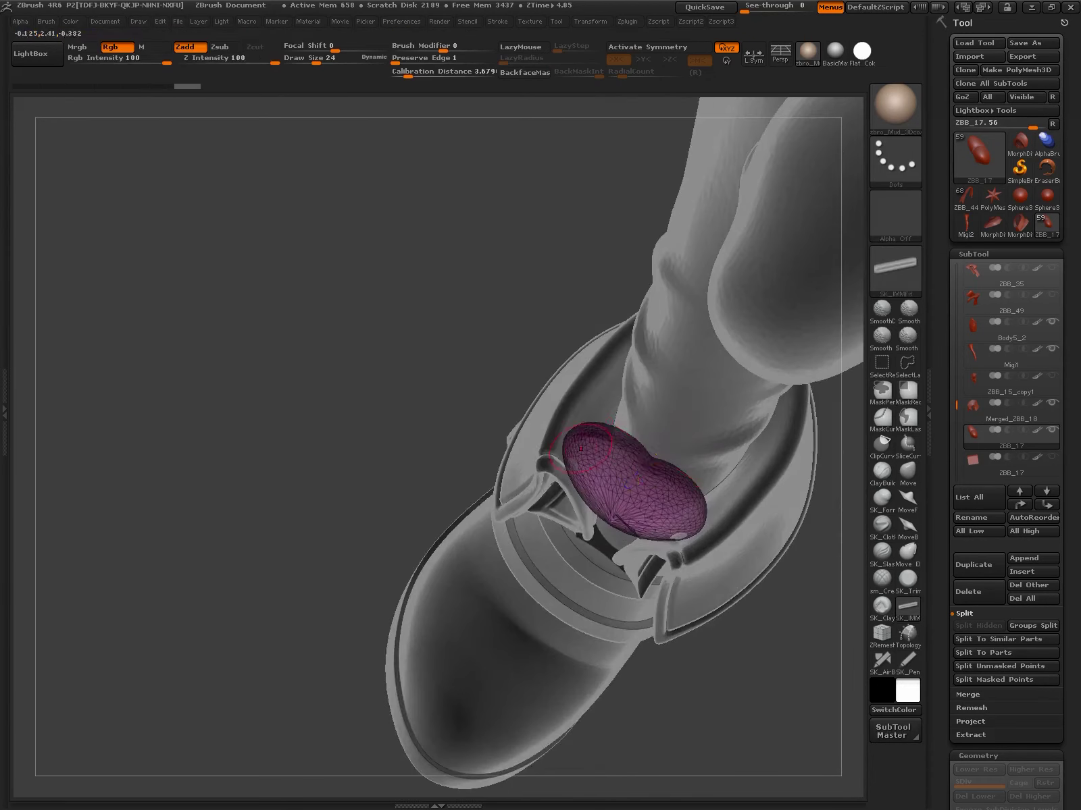
# Zoom in on the heart ornament, keeping it active, and rotate to face it
pyautogui.keyDown('alt'); pyautogui.moveTo(580, 448); pyautogui.dragTo(844, 537); pyautogui.keyUp('alt')
pyautogui.press('b')
pyautogui.press('m')
pyautogui.press('v')
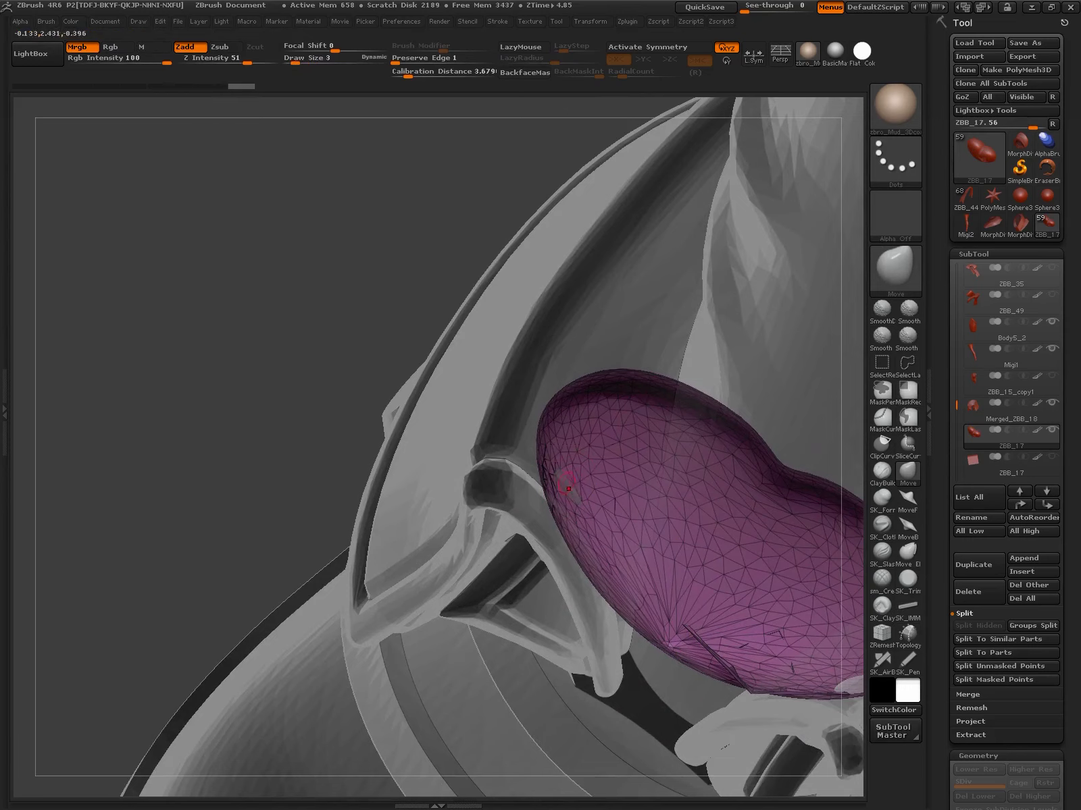
pyautogui.keyDown('alt'); pyautogui.click(568, 488); pyautogui.keyUp('alt')
pyautogui.moveTo(203, 473); pyautogui.dragTo(304, 439)
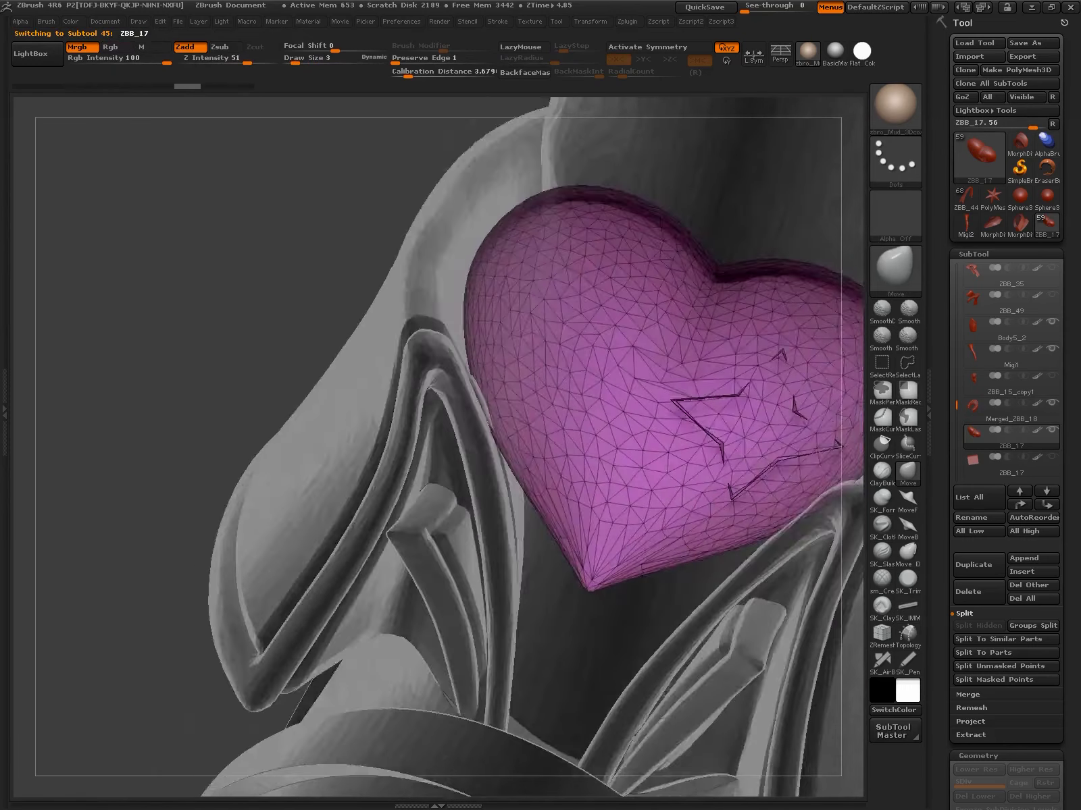
pyautogui.moveTo(797, 473); pyautogui.dragTo(821, 462)
# Choose the TrimCurve brush and view the heart solid front-on to see its star
pyautogui.press('b')
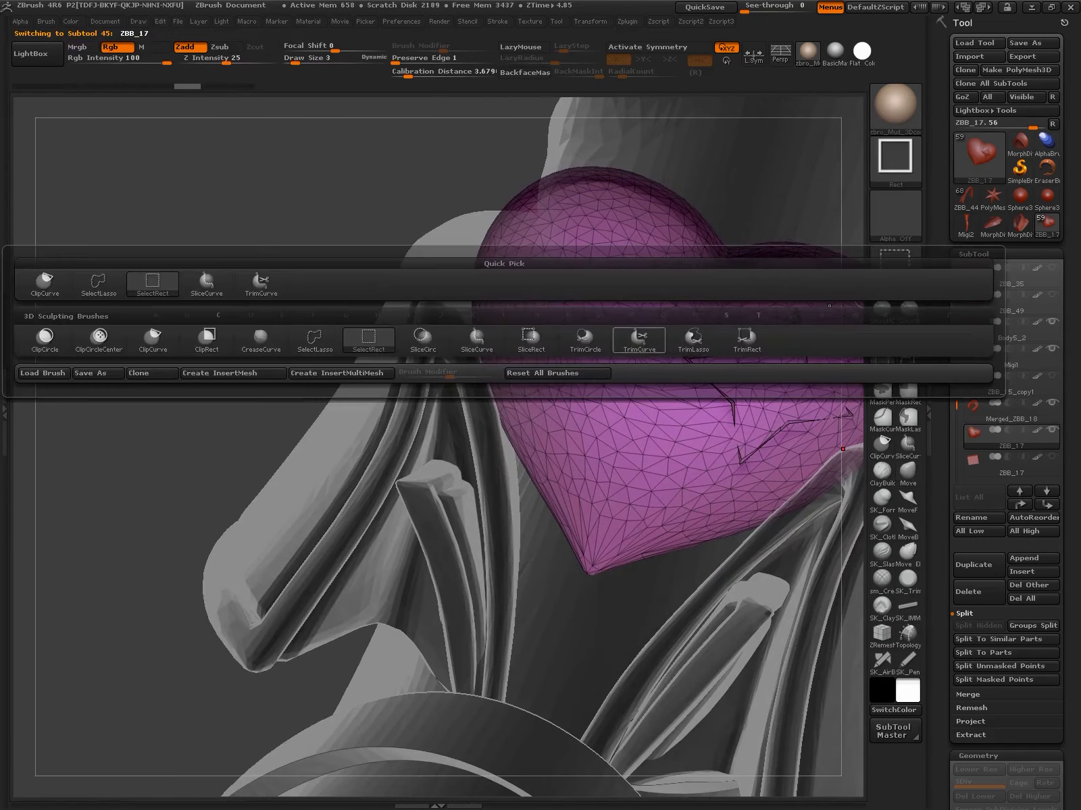
pyautogui.press('t')
pyautogui.press('c')
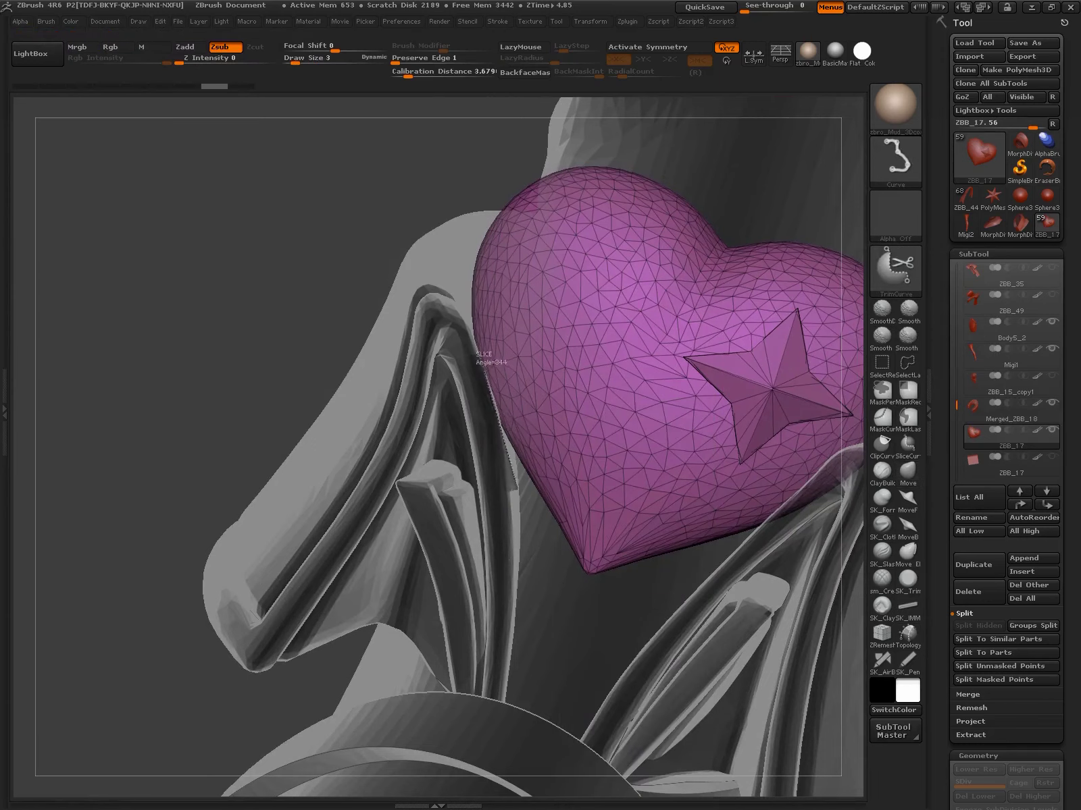
pyautogui.moveTo(567, 449); pyautogui.dragTo(645, 420)
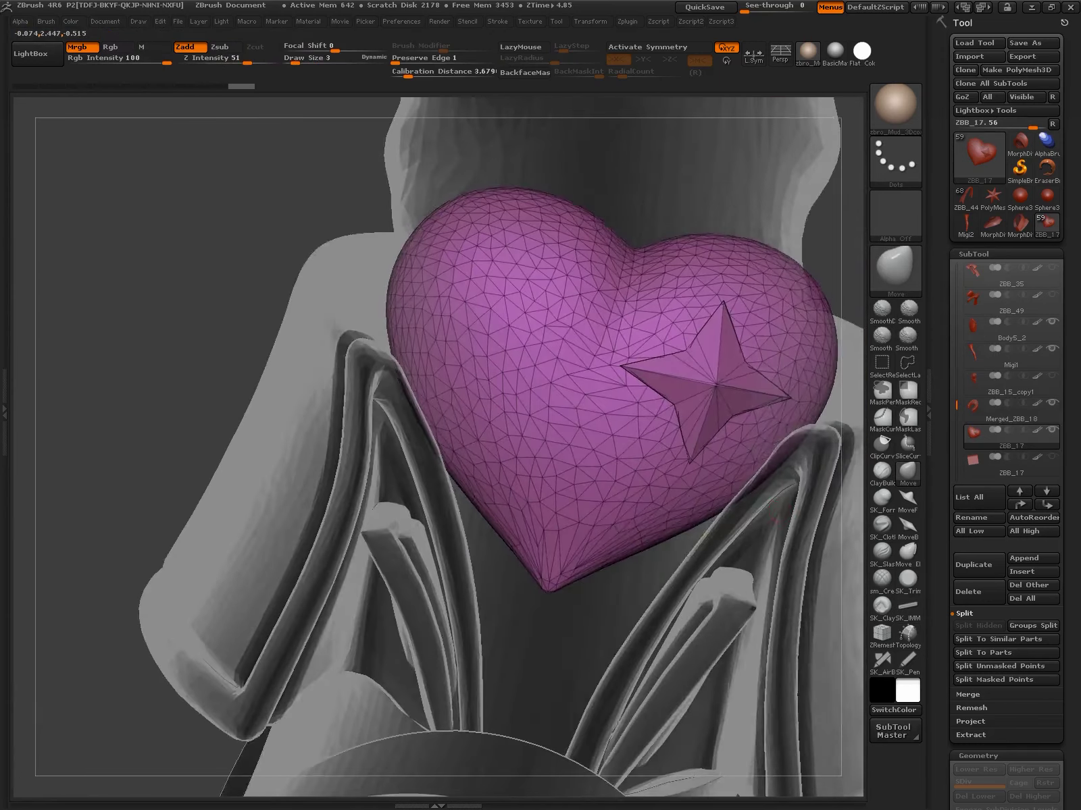
pyautogui.moveTo(742, 432); pyautogui.dragTo(804, 439)
# Orbit out, turn off see-through, and select the box peg ZBB_17
pyautogui.press('ctrl')
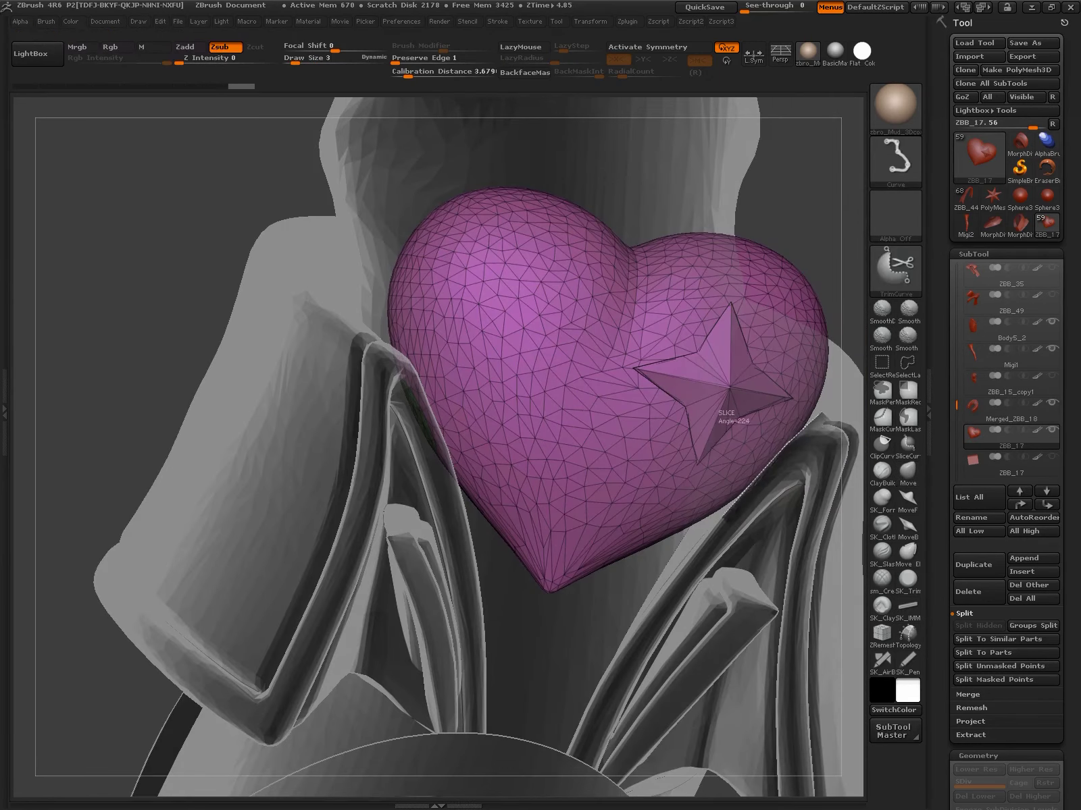
pyautogui.moveTo(814, 523)
pyautogui.mouseDown()
pyautogui.moveTo(625, 466)
pyautogui.moveTo(705, 575)
pyautogui.moveTo(608, 473)
pyautogui.moveTo(676, 513)
pyautogui.moveTo(706, 681)
pyautogui.mouseUp()
pyautogui.press('ctrl')
pyautogui.keyDown('alt'); pyautogui.click(608, 473); pyautogui.keyUp('alt')
# MergeDown the box peg ZBB_17 into Body3, confirming OK
pyautogui.press('ctrl')
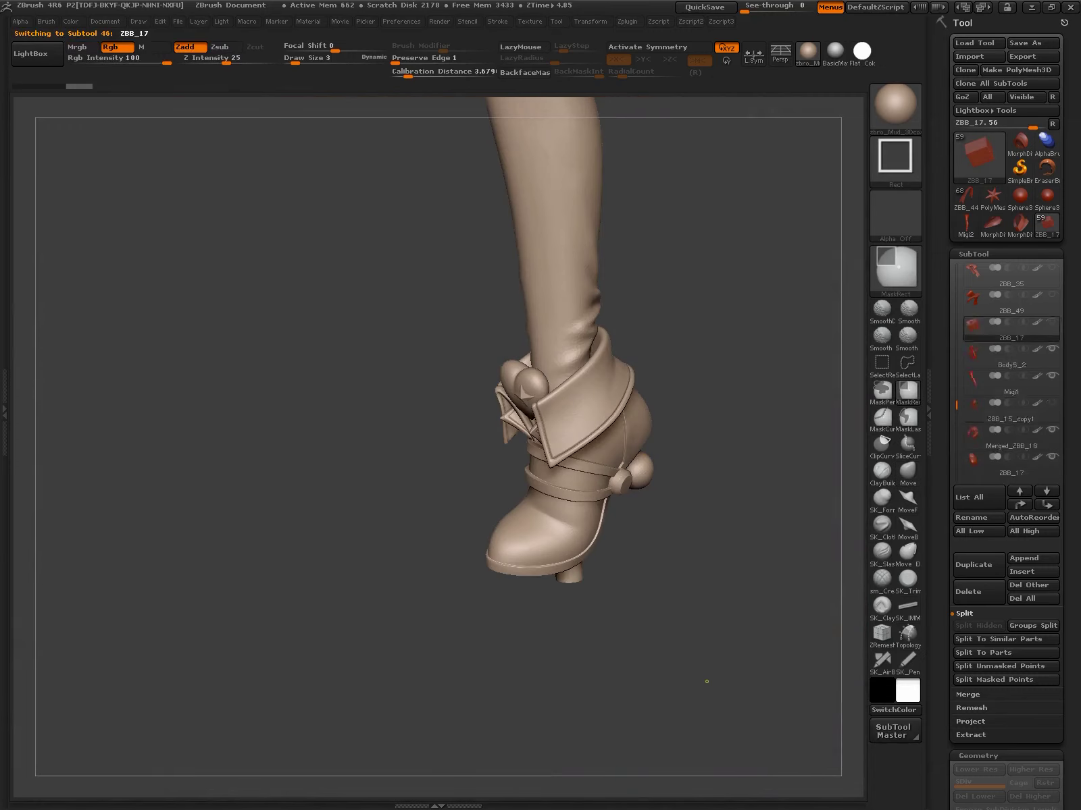
pyautogui.click(967, 695)
pyautogui.click(977, 639)
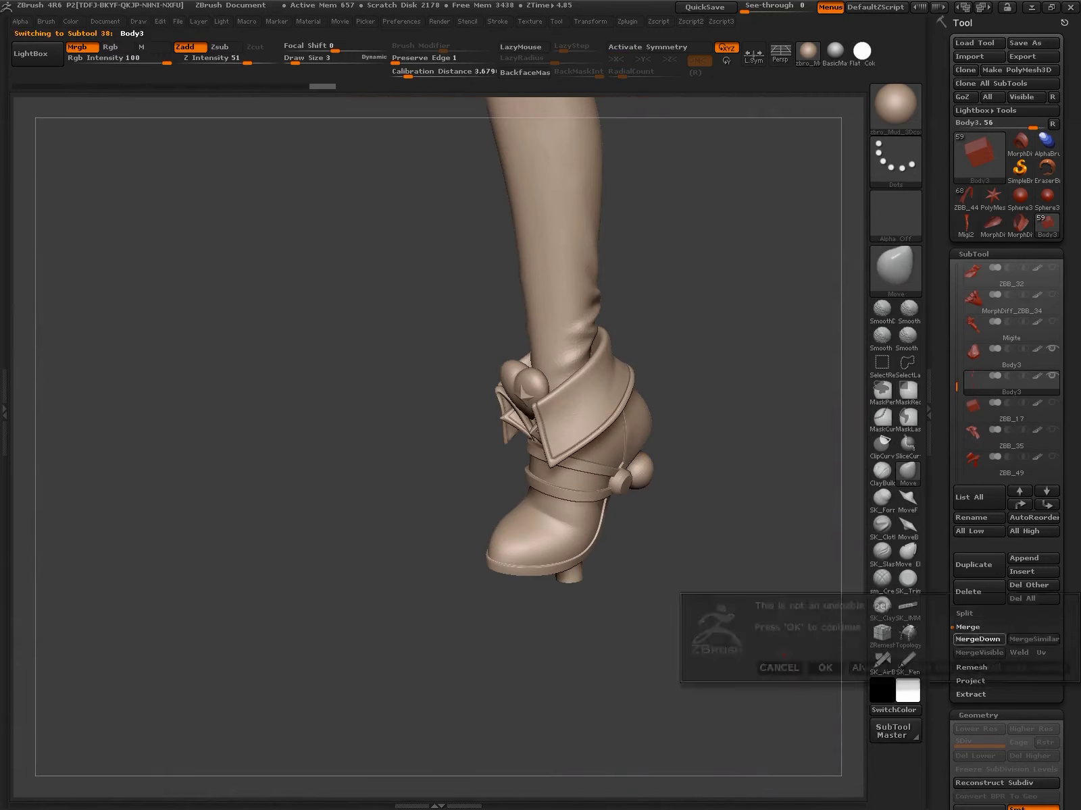
pyautogui.click(797, 669)
pyautogui.moveTo(797, 668)
pyautogui.mouseDown()
pyautogui.moveTo(675, 473)
pyautogui.moveTo(716, 486)
pyautogui.moveTo(716, 405)
pyautogui.moveTo(743, 419)
pyautogui.mouseUp()
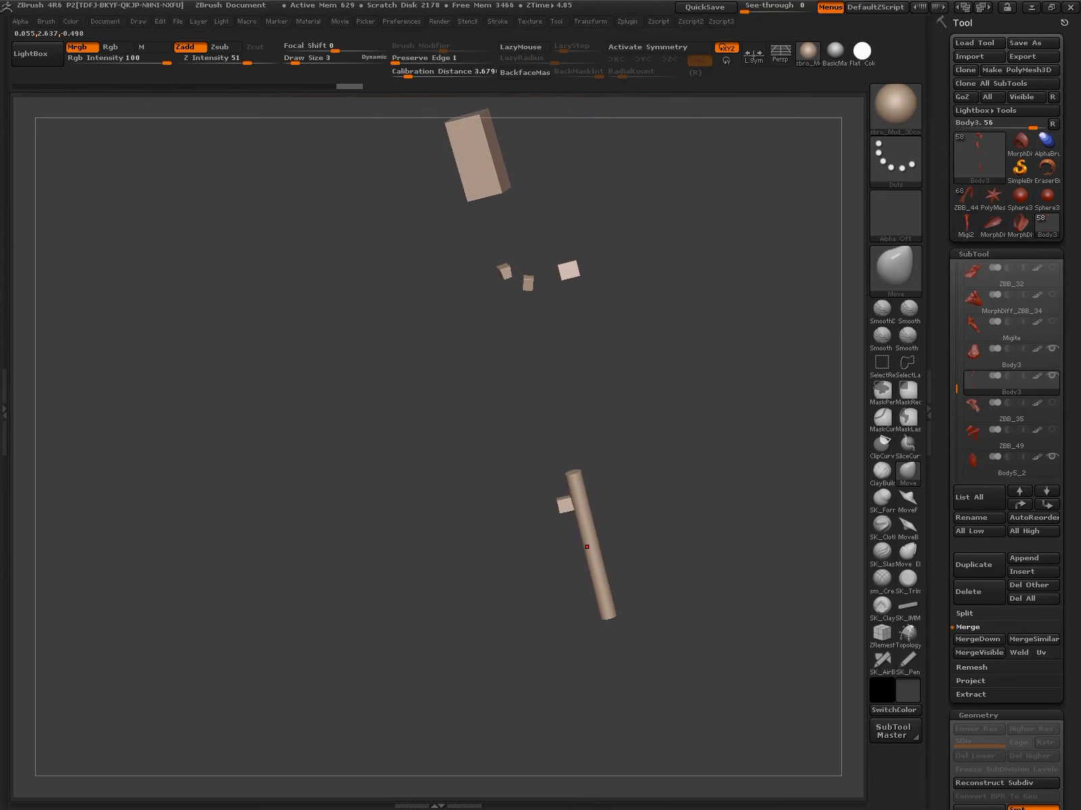
# Turn on Transpose and PolyF, reveal the leg and boot, and rotate around the cylinder
pyautogui.press('w')
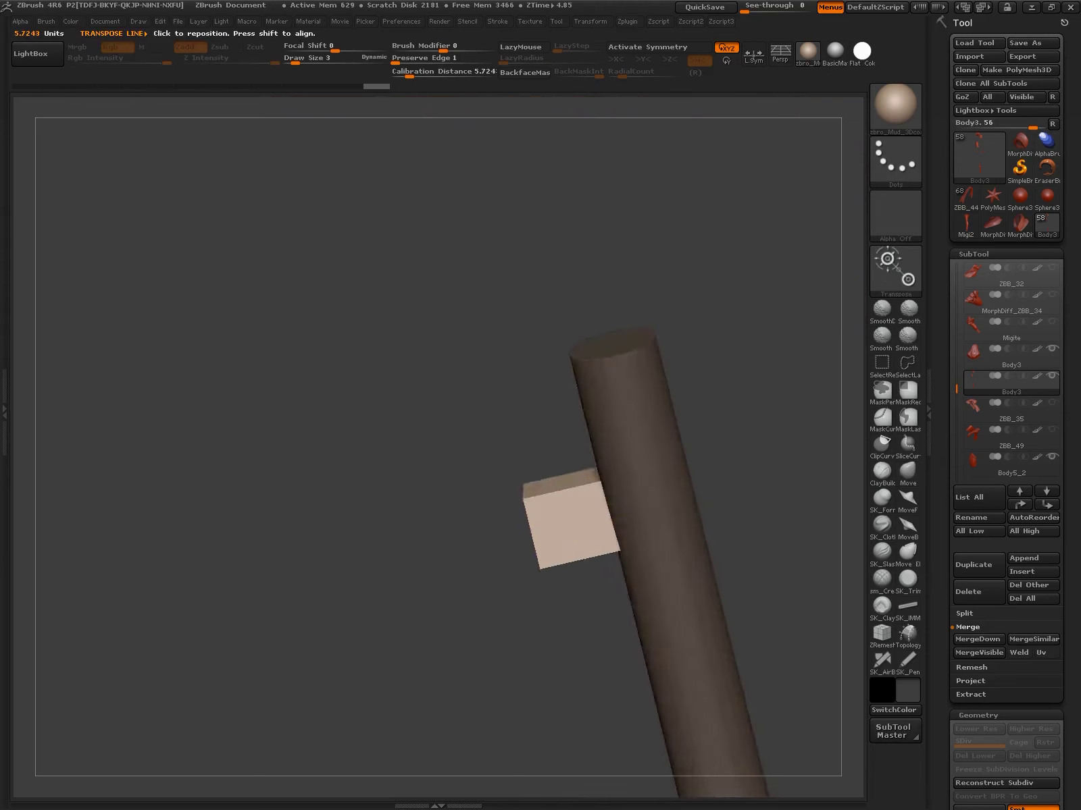
pyautogui.hotkey('shift', 'f')
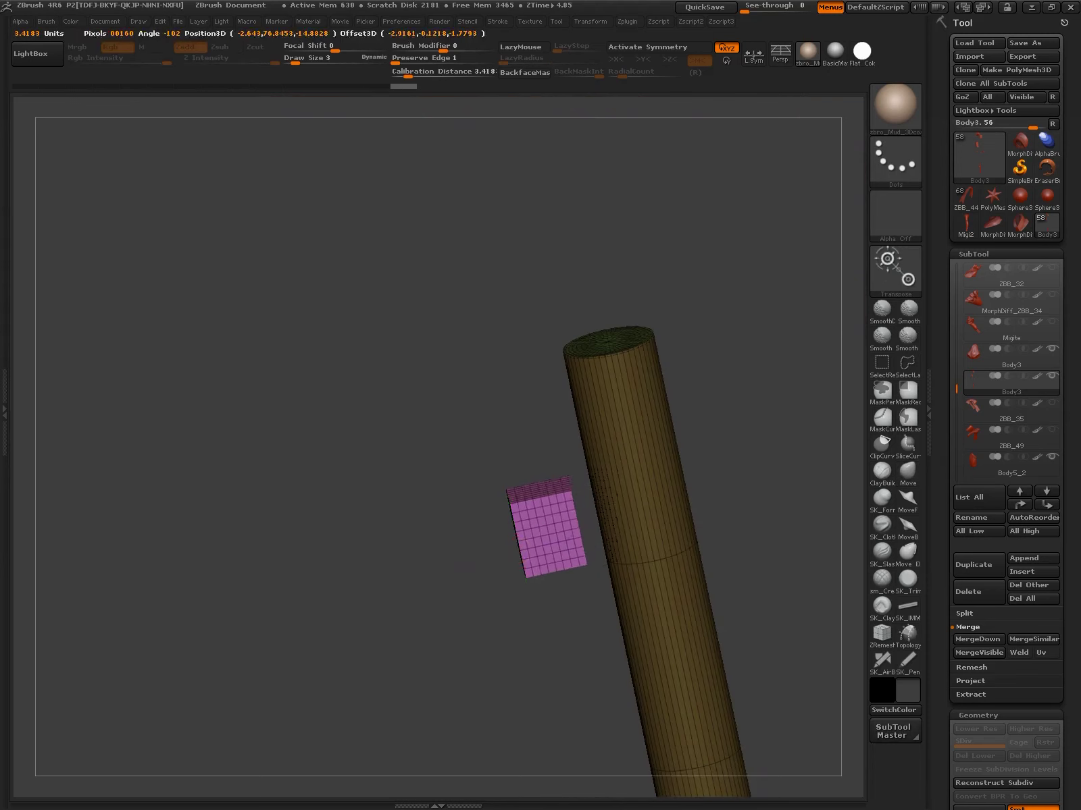
pyautogui.keyDown('ctrl'); pyautogui.keyDown('shift'); pyautogui.click(454, 565); pyautogui.keyUp('shift'); pyautogui.keyUp('ctrl')
pyautogui.moveTo(454, 564)
pyautogui.mouseDown()
pyautogui.moveTo(694, 599)
pyautogui.moveTo(585, 600)
pyautogui.mouseUp()
# Orbit beneath the see-through boot and draw Transpose lines from the cube to check alignment
pyautogui.moveTo(379, 493); pyautogui.dragTo(494, 461)
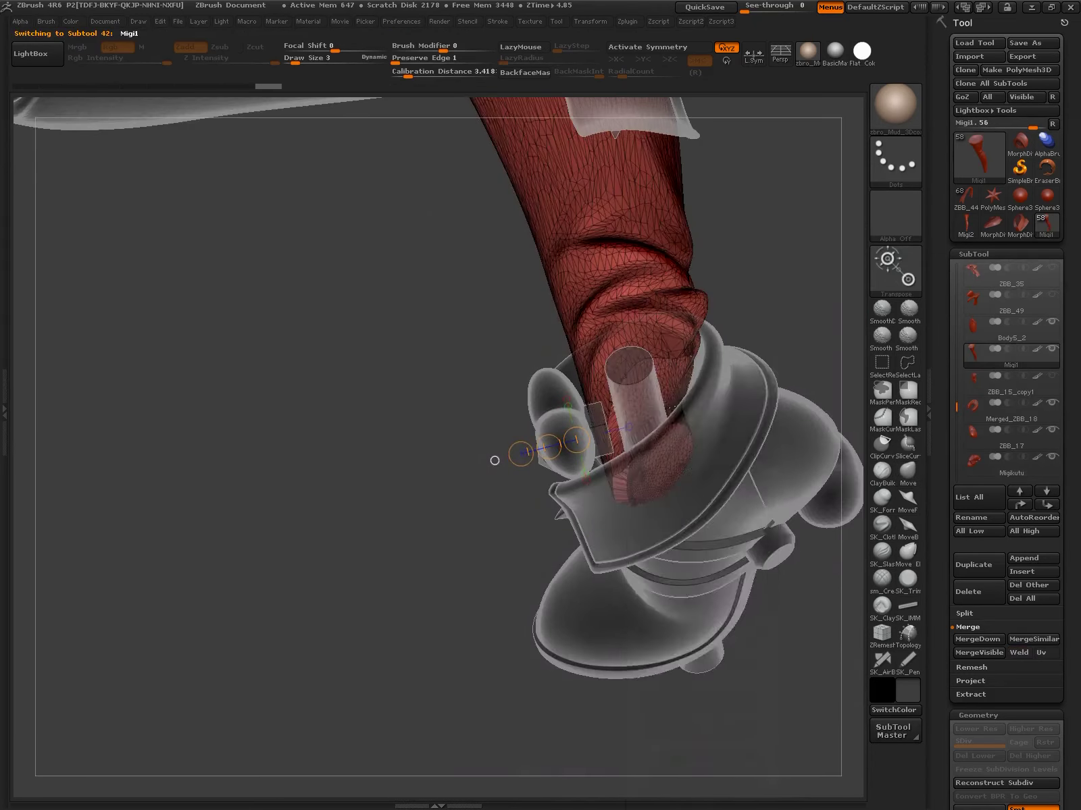
pyautogui.moveTo(492, 440)
pyautogui.mouseDown()
pyautogui.moveTo(441, 403)
pyautogui.moveTo(440, 367)
pyautogui.moveTo(427, 364)
pyautogui.mouseUp()
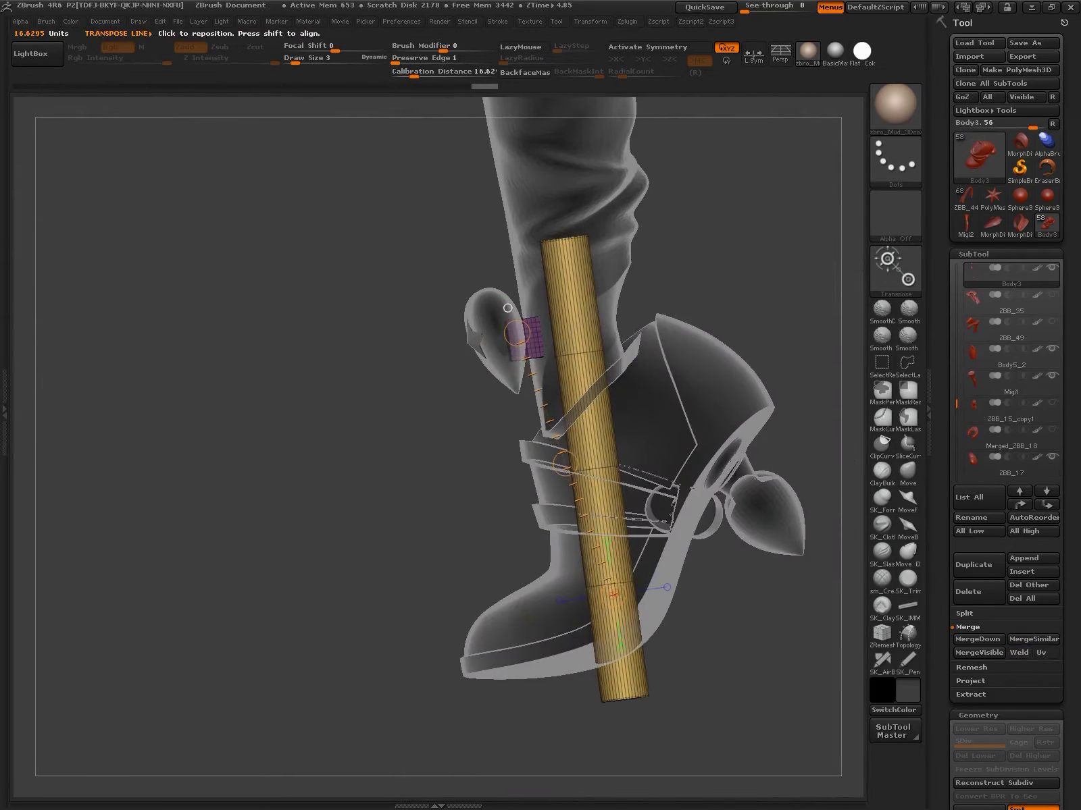
pyautogui.moveTo(751, 643)
pyautogui.mouseDown()
pyautogui.moveTo(657, 532)
pyautogui.moveTo(624, 784)
pyautogui.moveTo(562, 658)
pyautogui.moveTo(714, 622)
pyautogui.mouseUp()
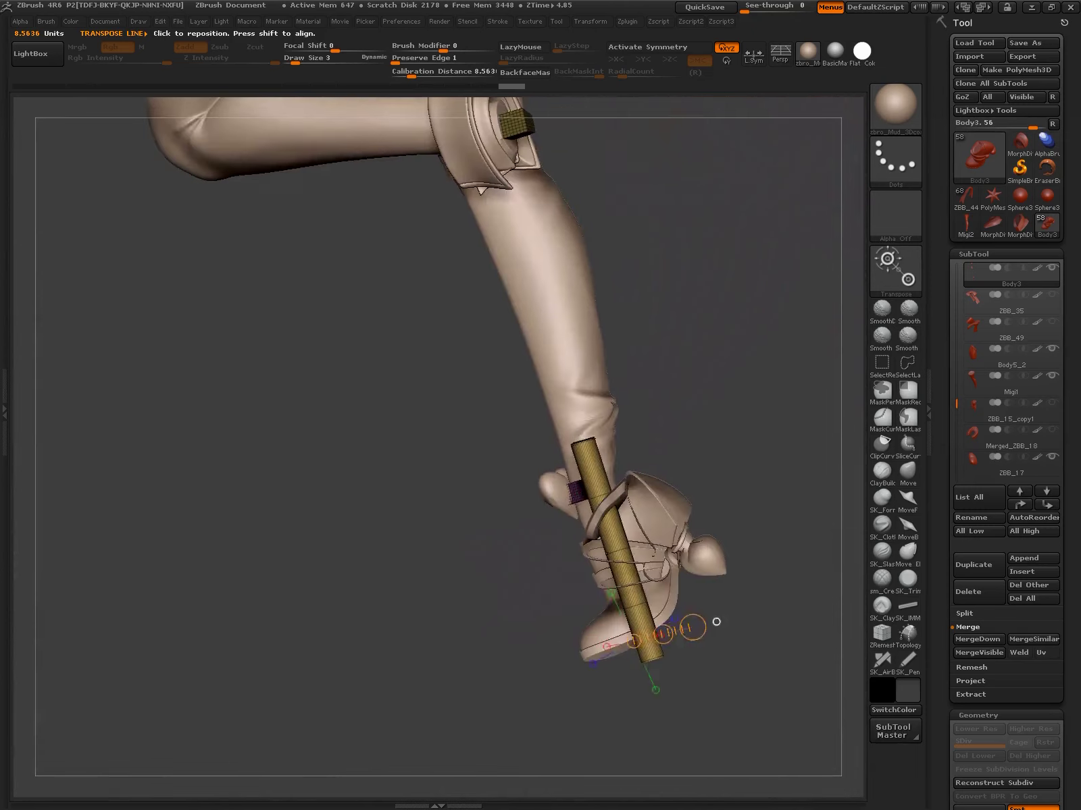
pyautogui.moveTo(795, 717)
pyautogui.mouseDown()
pyautogui.moveTo(608, 472)
pyautogui.moveTo(568, 351)
pyautogui.mouseUp()
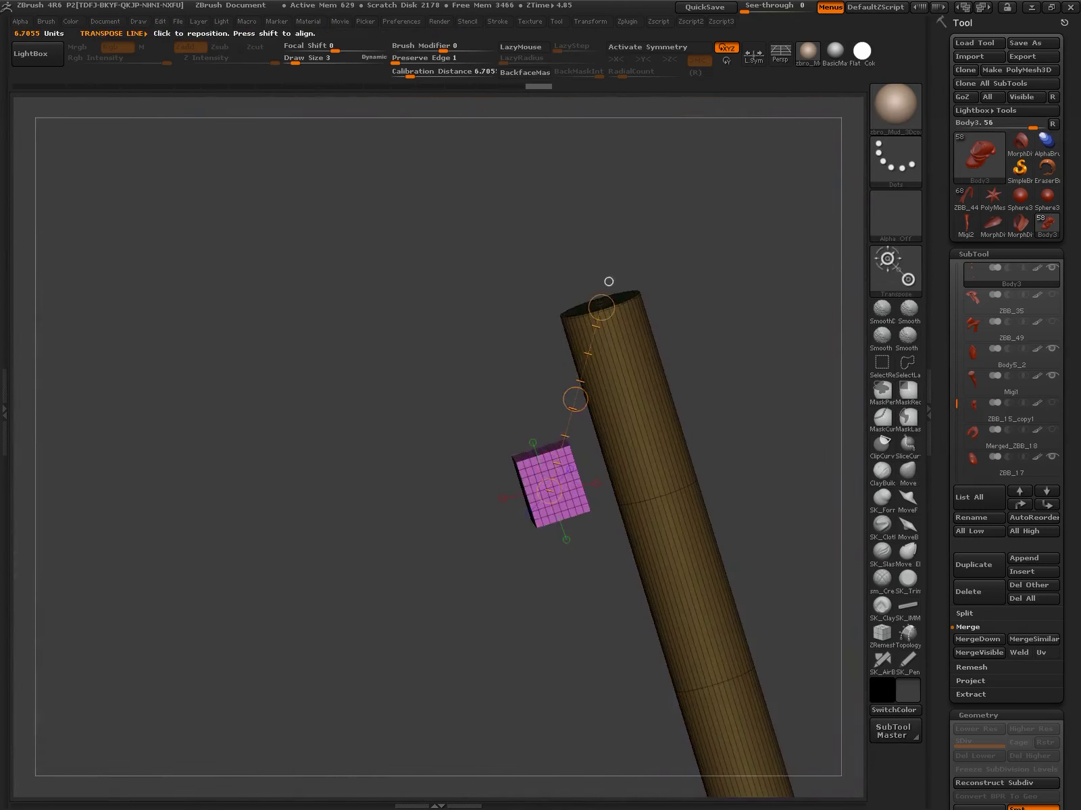
pyautogui.moveTo(609, 281); pyautogui.dragTo(383, 554)
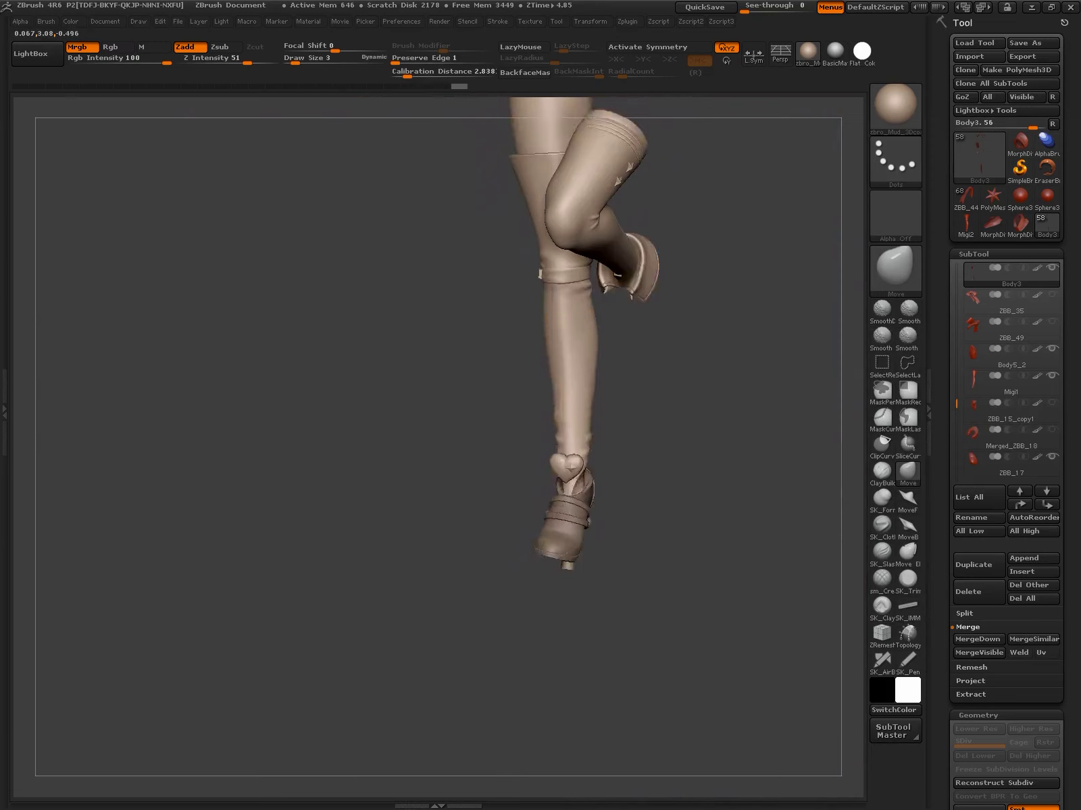
# Step through ZBB_15_copy1 and Hidariashi3_1, then make Body3_copy2 visible
pyautogui.click(1011, 409)
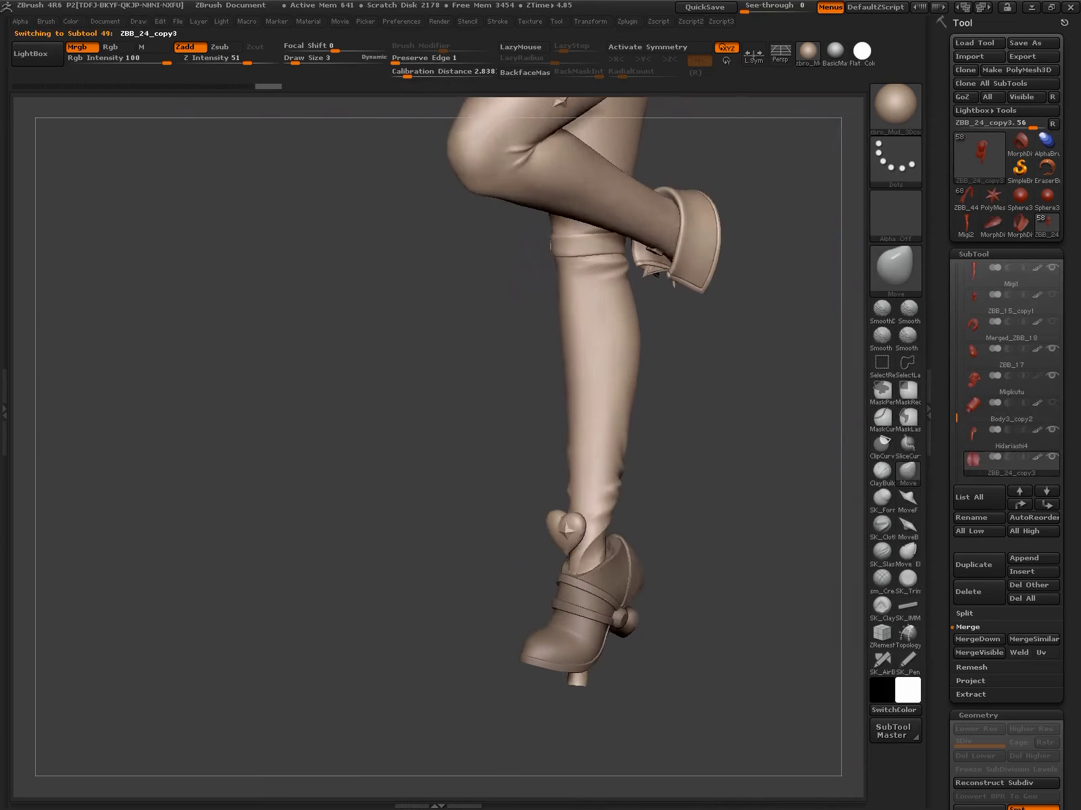
pyautogui.press('Down')
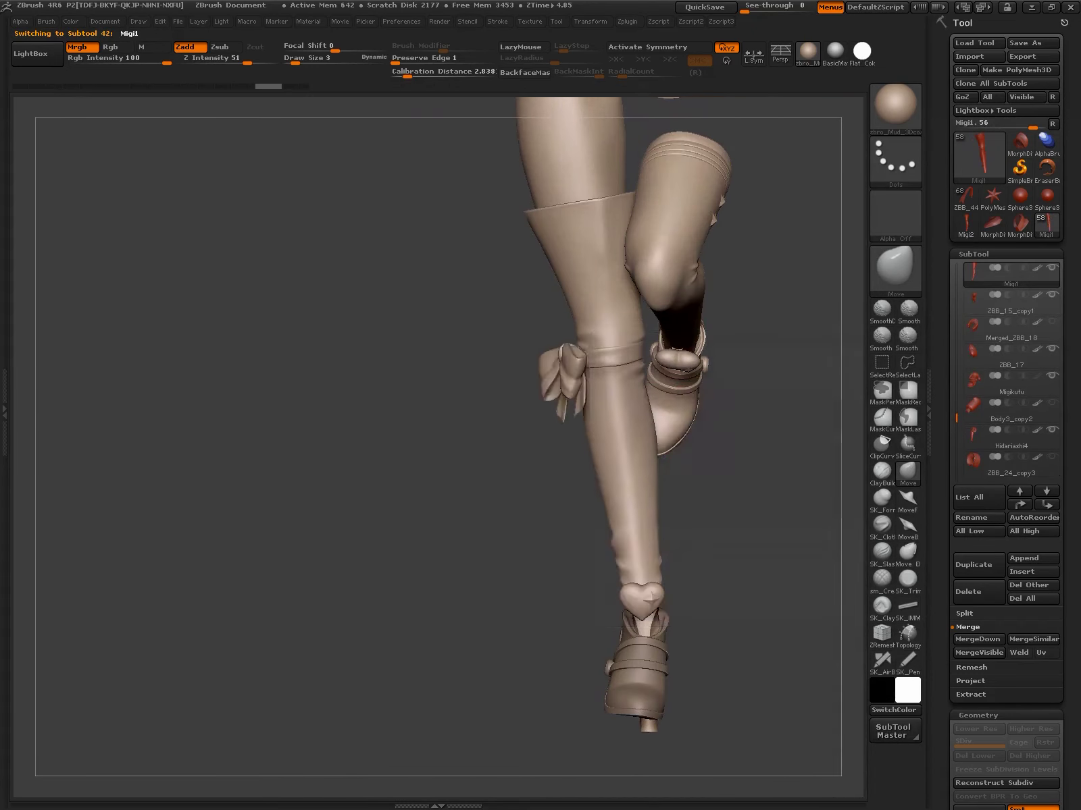
pyautogui.click(1052, 403)
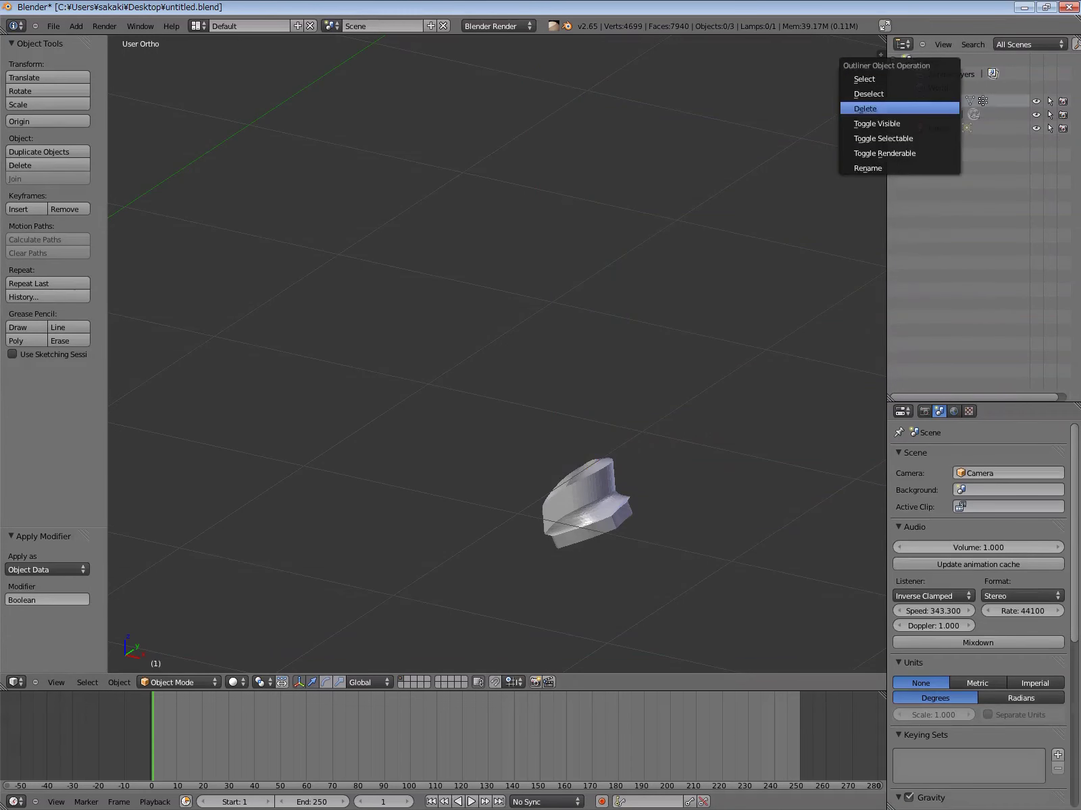
# Delete the leftover small mesh from the Outliner and orbit around the legs
pyautogui.click(865, 108)
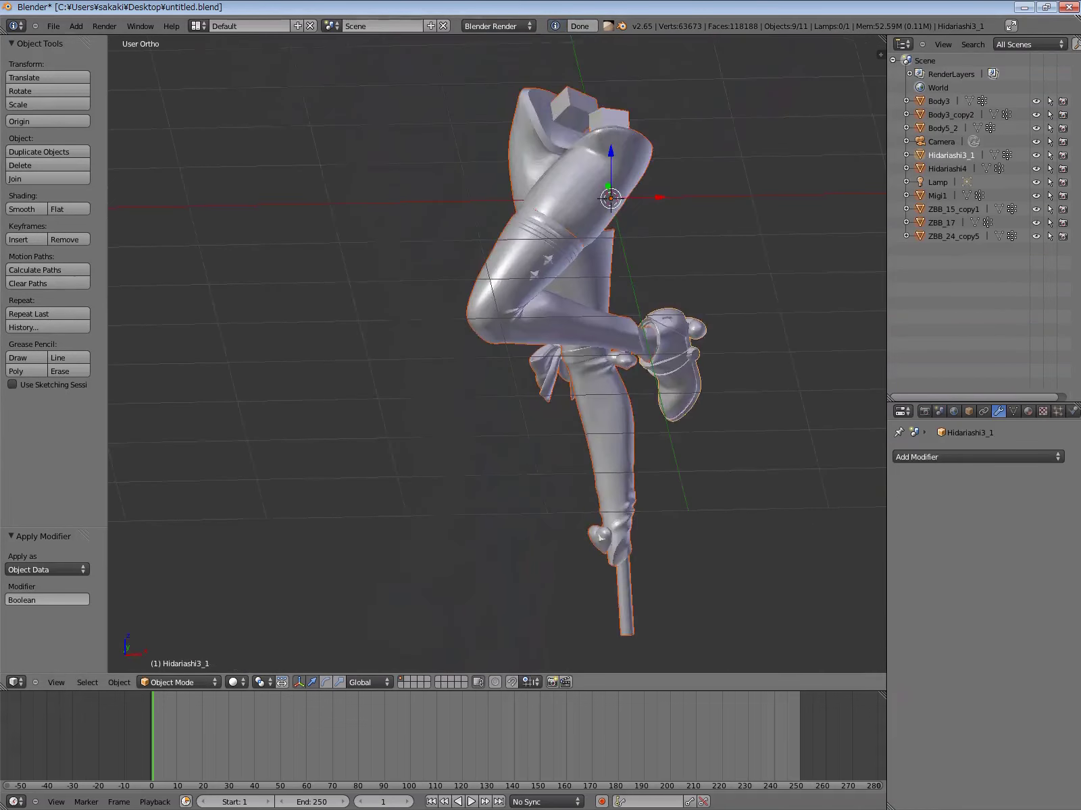
pyautogui.moveTo(496, 351)
pyautogui.mouseDown(button='middle')
pyautogui.moveTo(433, 365)
pyautogui.moveTo(520, 351)
pyautogui.mouseUp(button='middle')
pyautogui.press('n')
pyautogui.press('n')
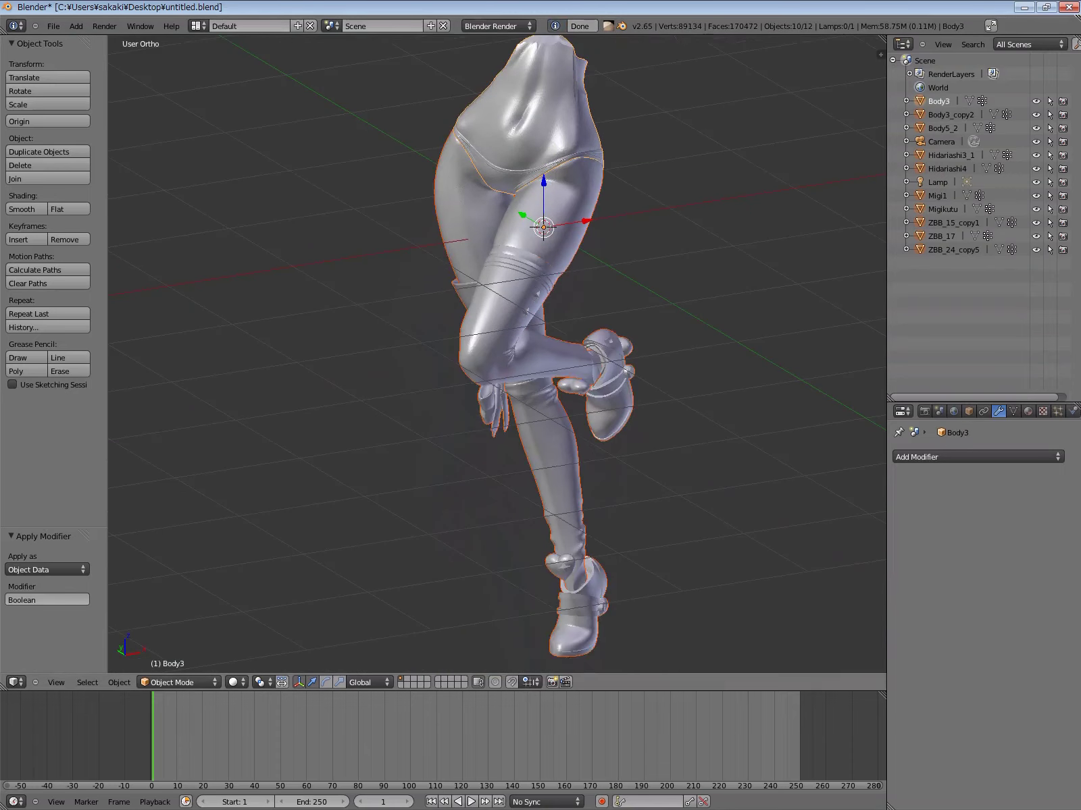
# Look over Body3, cancel a move and the modifier list, then deselect all
pyautogui.moveTo(541, 338)
pyautogui.mouseDown(button='middle')
pyautogui.moveTo(581, 324)
pyautogui.moveTo(472, 304)
pyautogui.moveTo(540, 304)
pyautogui.mouseUp(button='middle')
pyautogui.scroll(-3, 527, 338)
pyautogui.press('g')
pyautogui.press('Escape')
pyautogui.scroll(5, 497, 352)
pyautogui.click(978, 457)
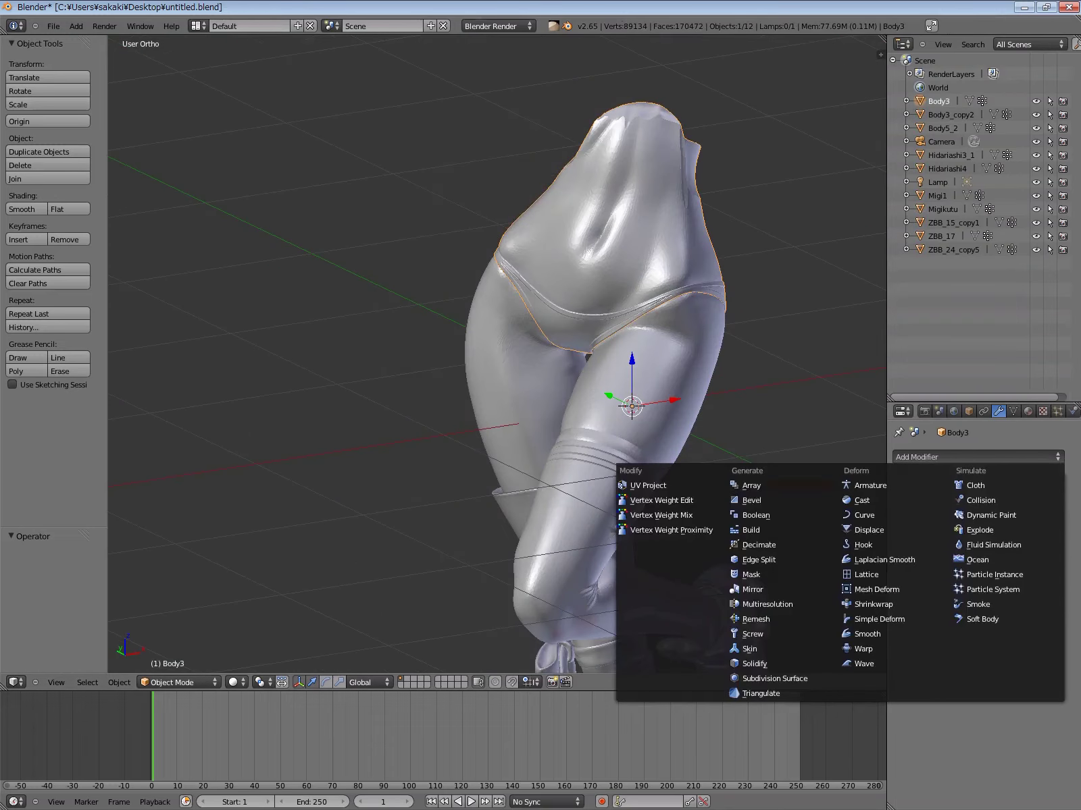
pyautogui.press('Escape')
pyautogui.press('a')
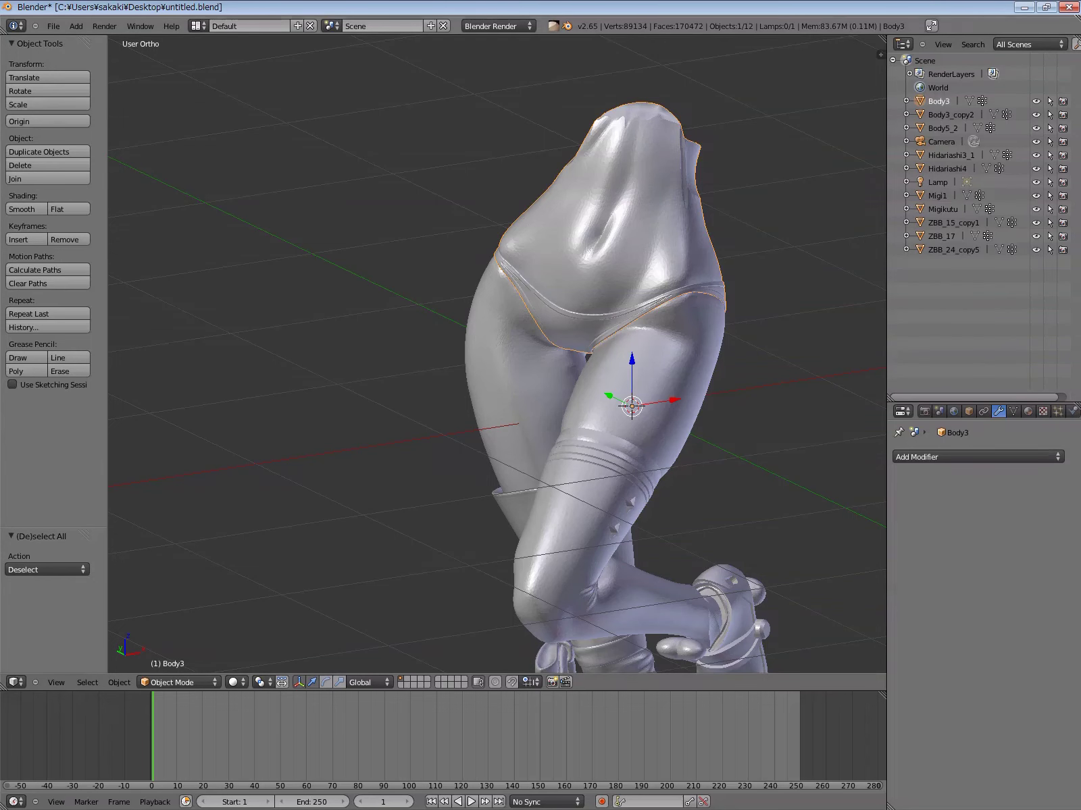
# Cut peg holes into Body3 with an applied Boolean Difference using Box
pyautogui.press('KP_Divide')
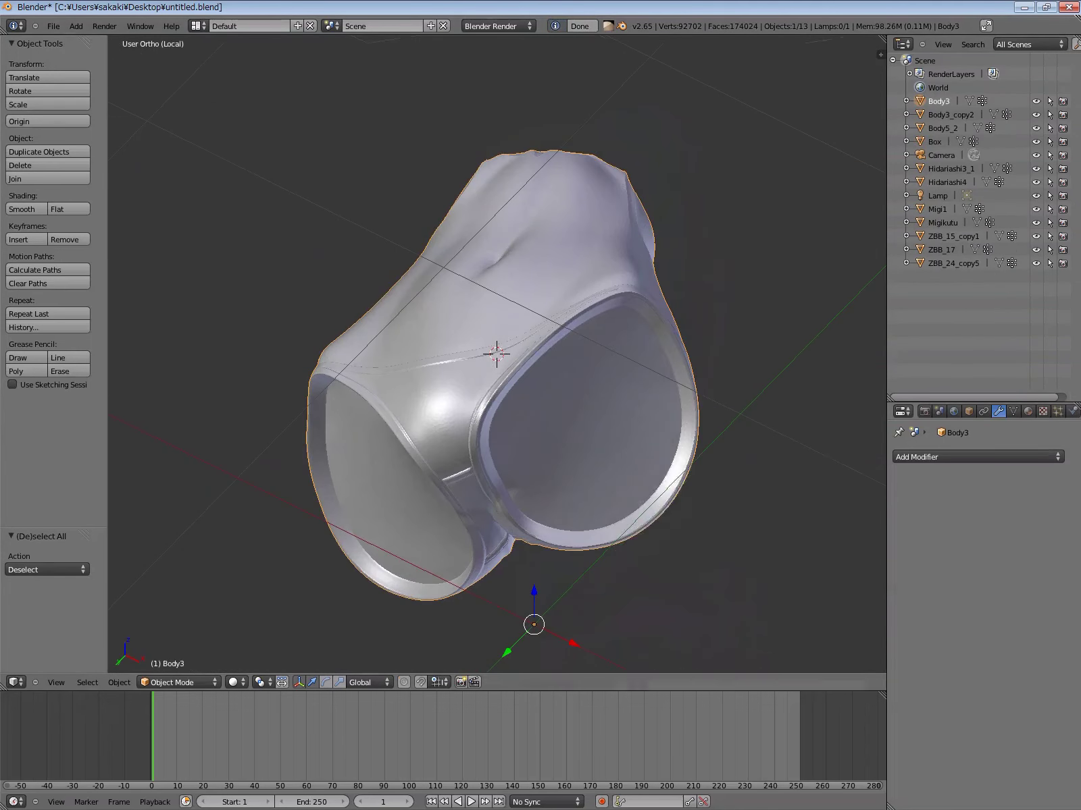
pyautogui.click(977, 457)
pyautogui.click(682, 446)
pyautogui.click(935, 535)
pyautogui.click(935, 507)
pyautogui.click(1019, 535)
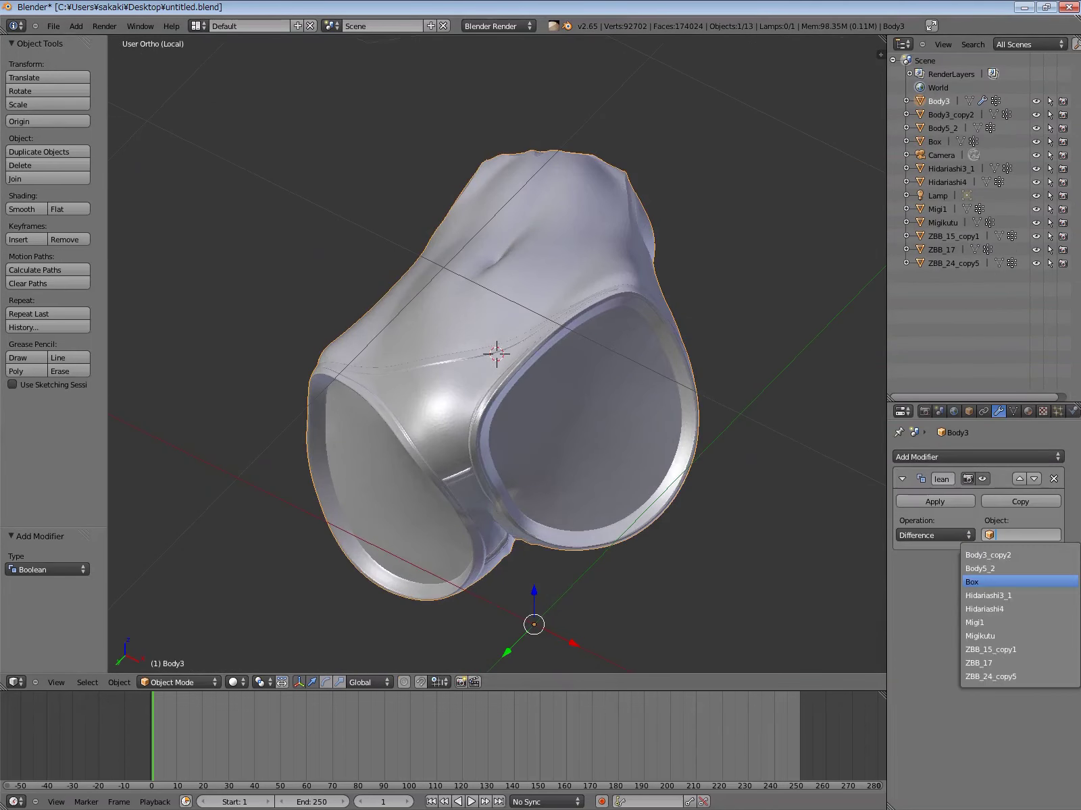
pyautogui.click(973, 581)
pyautogui.click(934, 501)
pyautogui.press('KP_Divide')
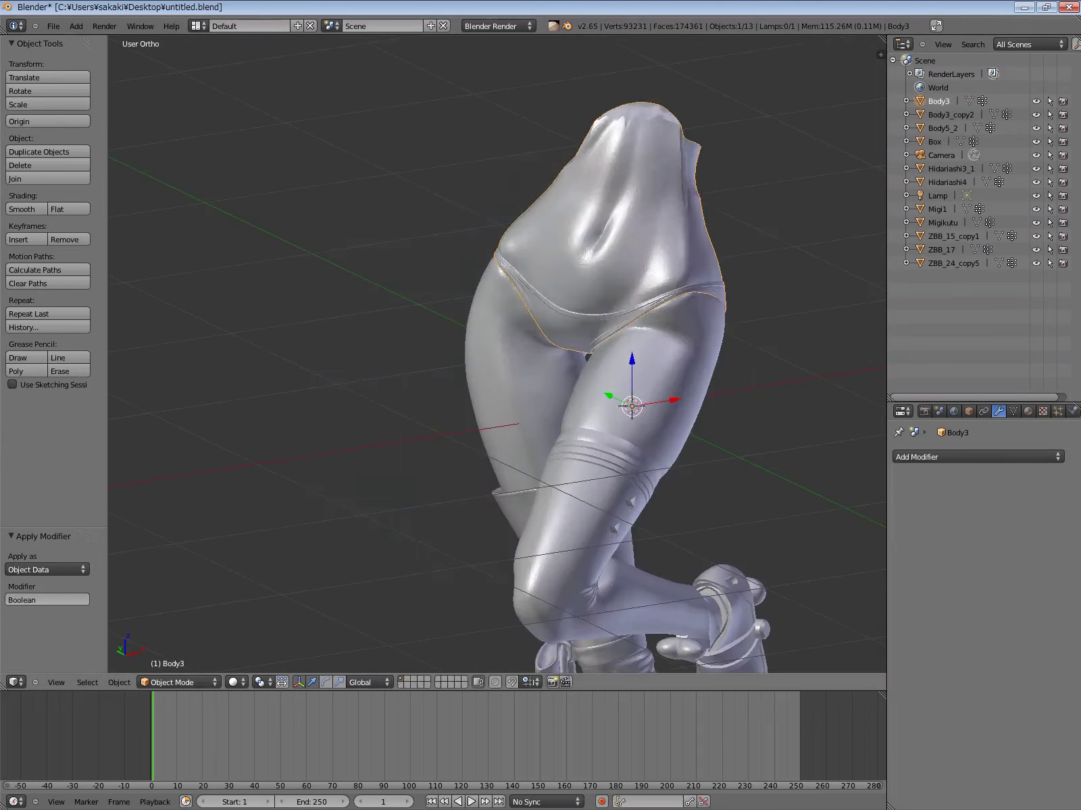
# Fuse the box pegs onto Body3_copy2 with an applied Boolean Union using Box
pyautogui.click(950, 114)
pyautogui.press('KP_Divide')
pyautogui.click(978, 457)
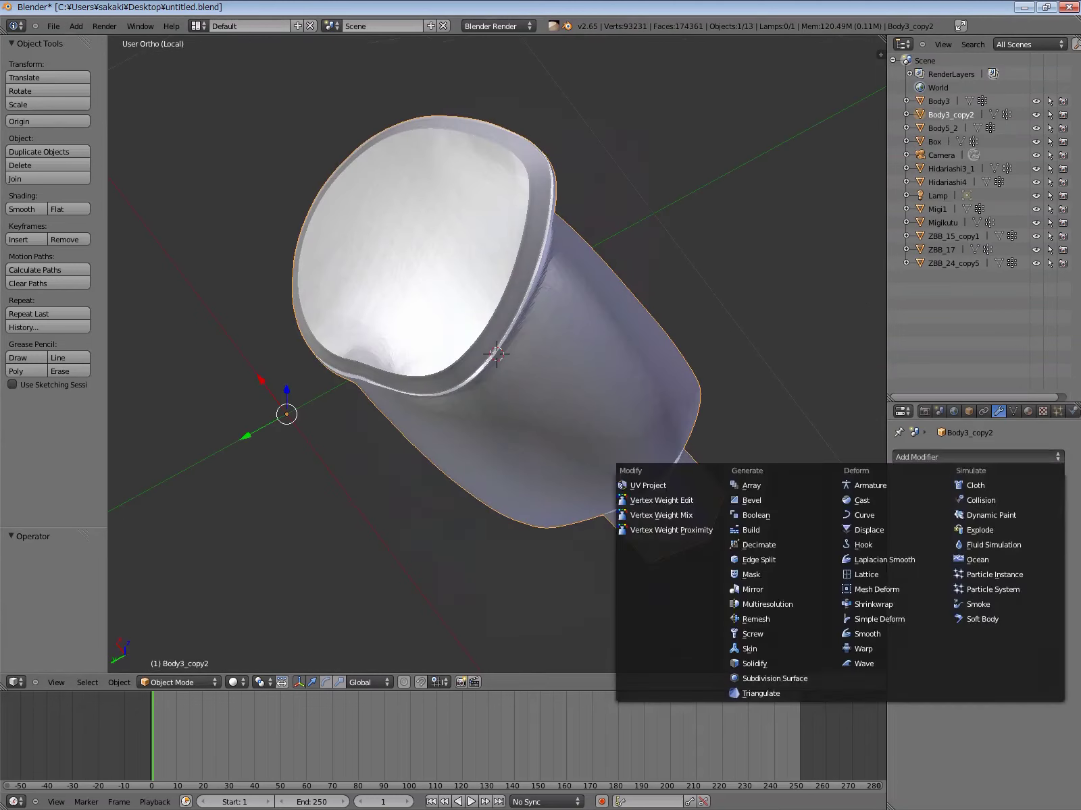
pyautogui.click(756, 514)
pyautogui.click(935, 507)
pyautogui.click(1020, 535)
pyautogui.click(973, 581)
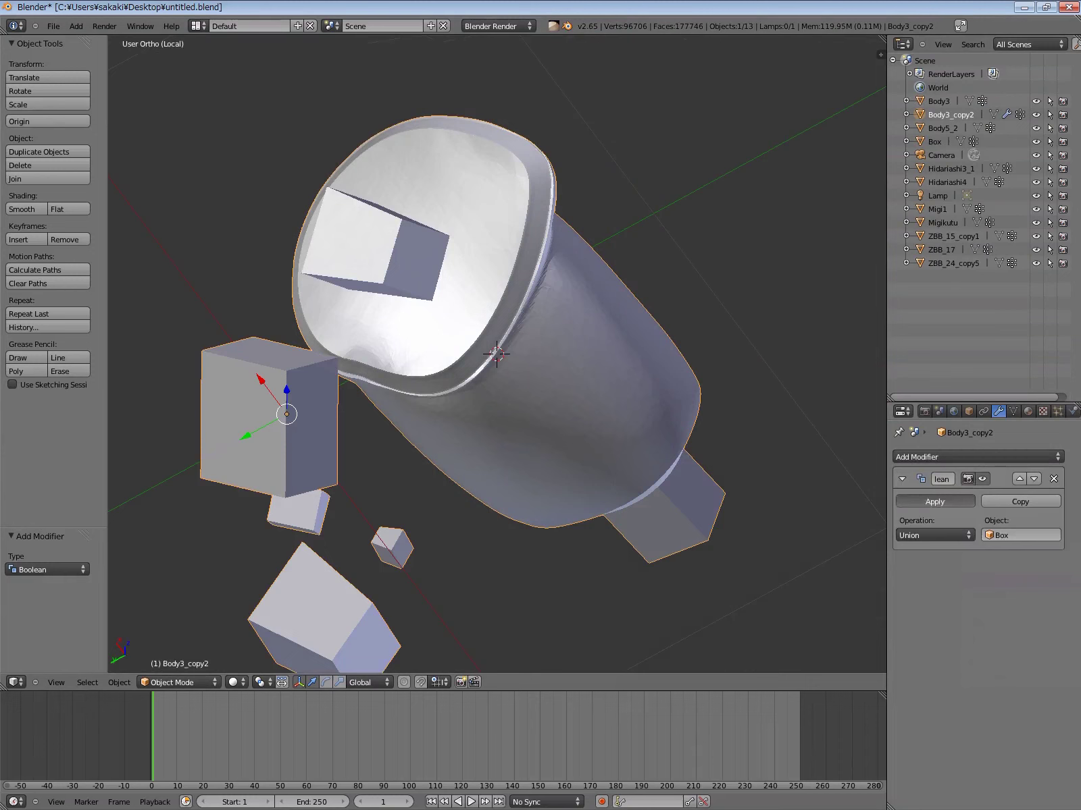
pyautogui.click(935, 502)
# Delete Body3_copy2's leftover loose cubes by selecting linked geometry and inverting
pyautogui.press('Tab')
pyautogui.press('a')
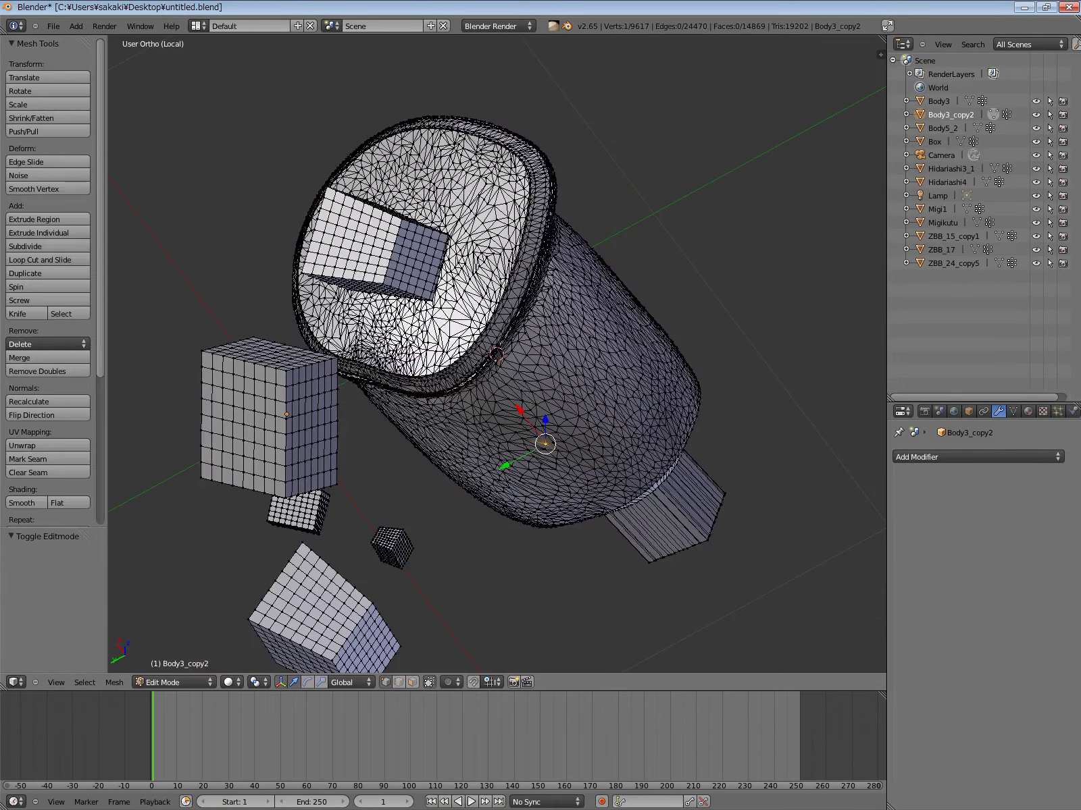
pyautogui.click(85, 682)
pyautogui.click(108, 419)
pyautogui.click(84, 682)
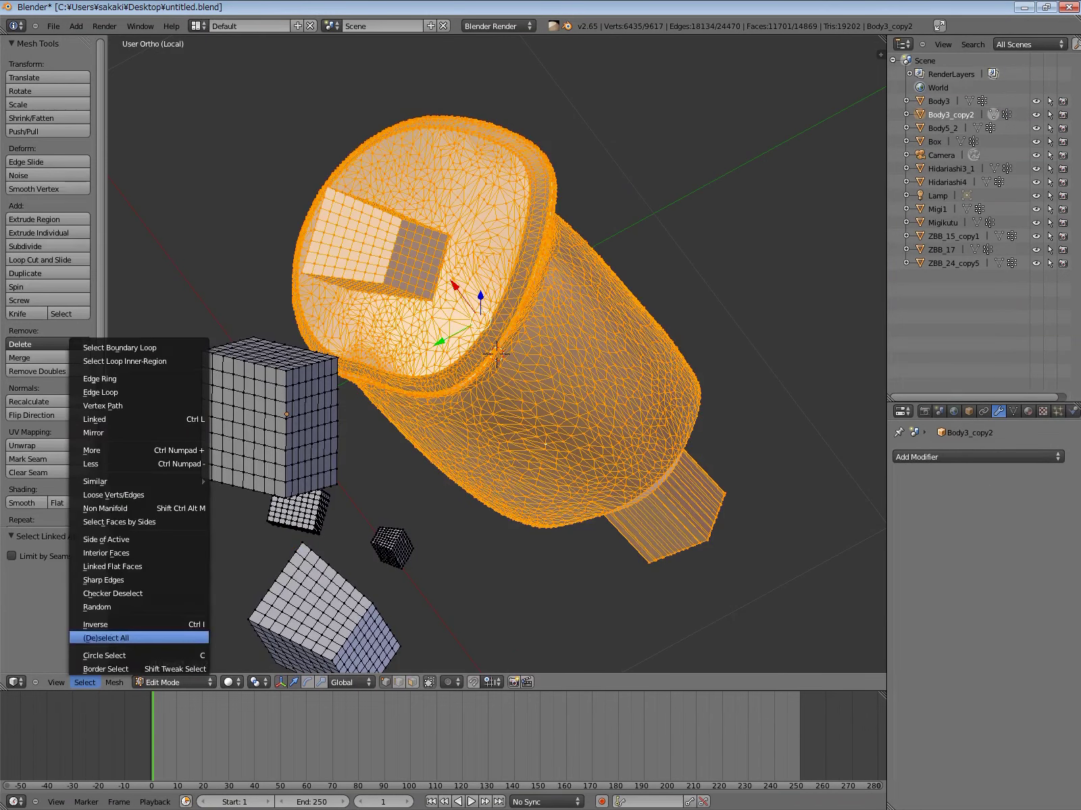
pyautogui.click(95, 625)
pyautogui.press('x')
pyautogui.click(434, 622)
pyautogui.press('Tab')
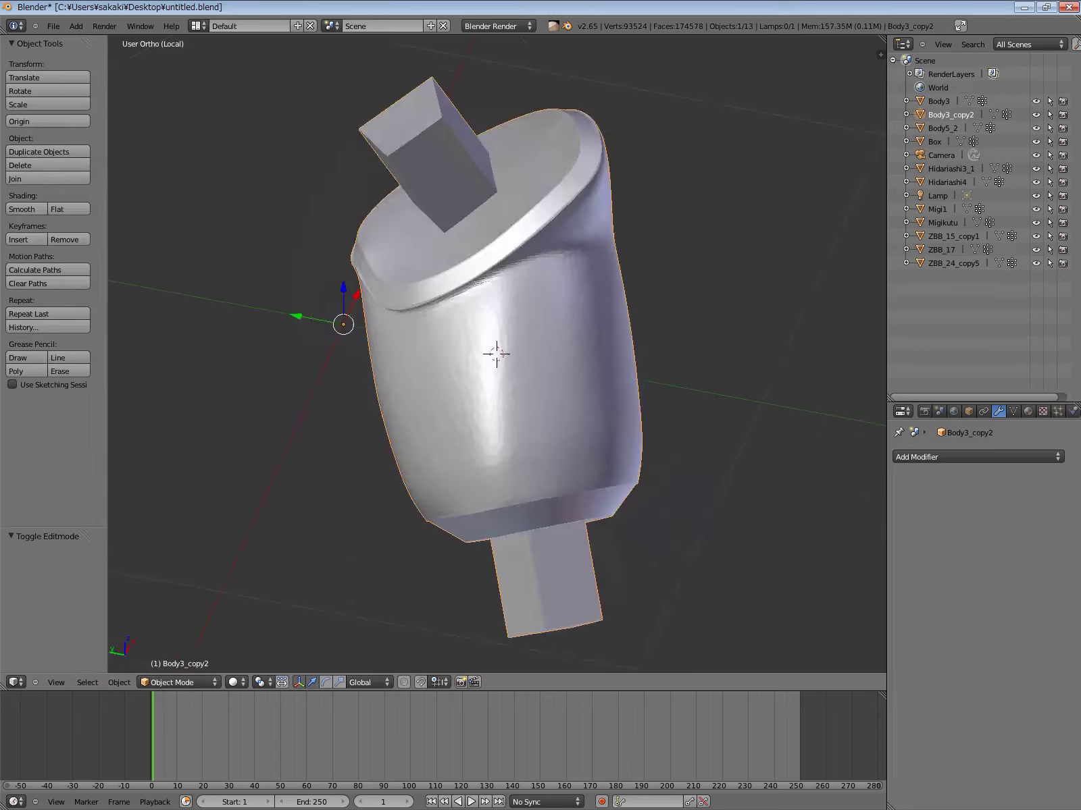
pyautogui.press('KP_Divide')
# Fuse the box pegs onto Body5_2 with an applied Boolean Union using Box
pyautogui.click(942, 128)
pyautogui.press('KP_Divide')
pyautogui.moveTo(473, 337); pyautogui.dragTo(541, 358, button='middle')
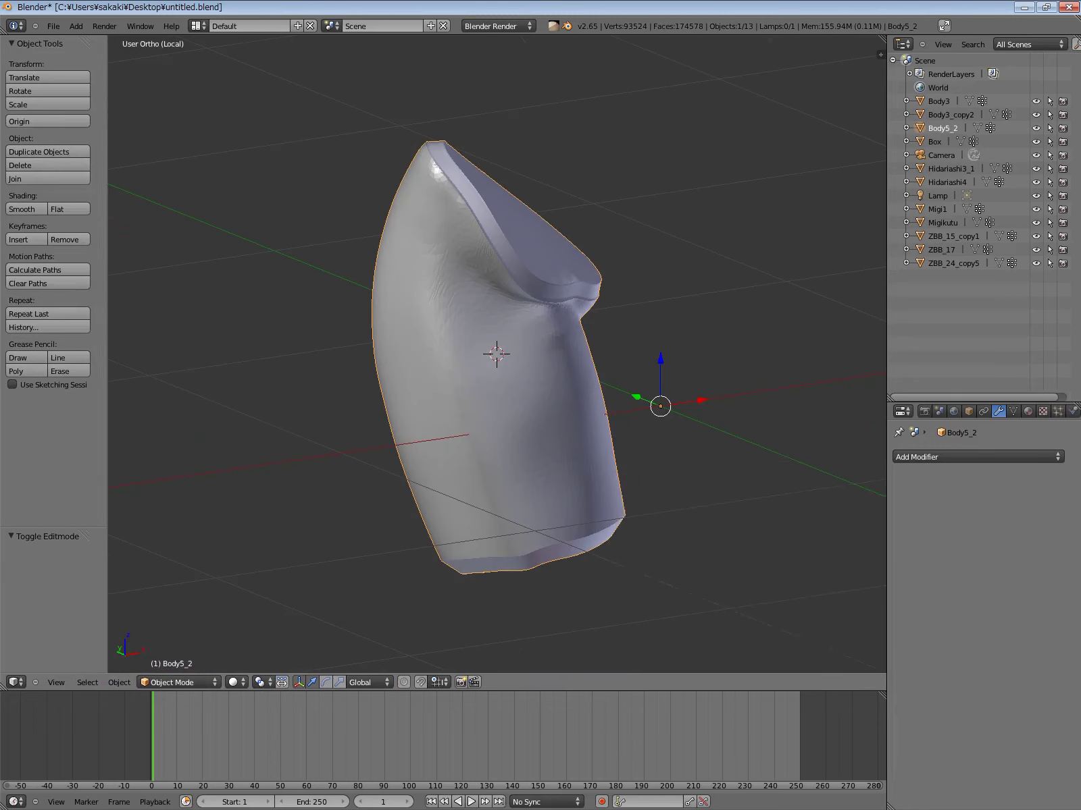
pyautogui.click(977, 457)
pyautogui.click(783, 515)
pyautogui.click(934, 535)
pyautogui.click(1020, 535)
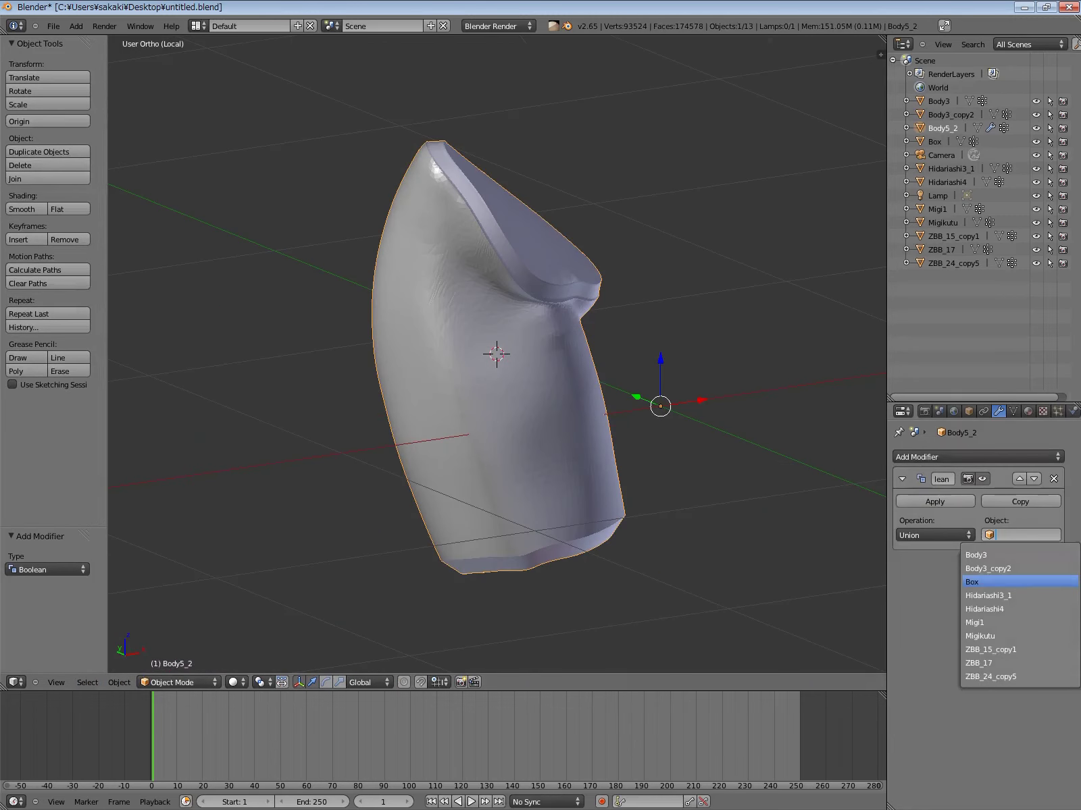
pyautogui.click(971, 581)
pyautogui.click(935, 501)
# Inspect the merged pegs and pick a vertex on Body5_2's shell in Edit Mode
pyautogui.scroll(3, 497, 351)
pyautogui.scroll(-4, 496, 351)
pyautogui.moveTo(496, 351); pyautogui.dragTo(472, 337, button='middle')
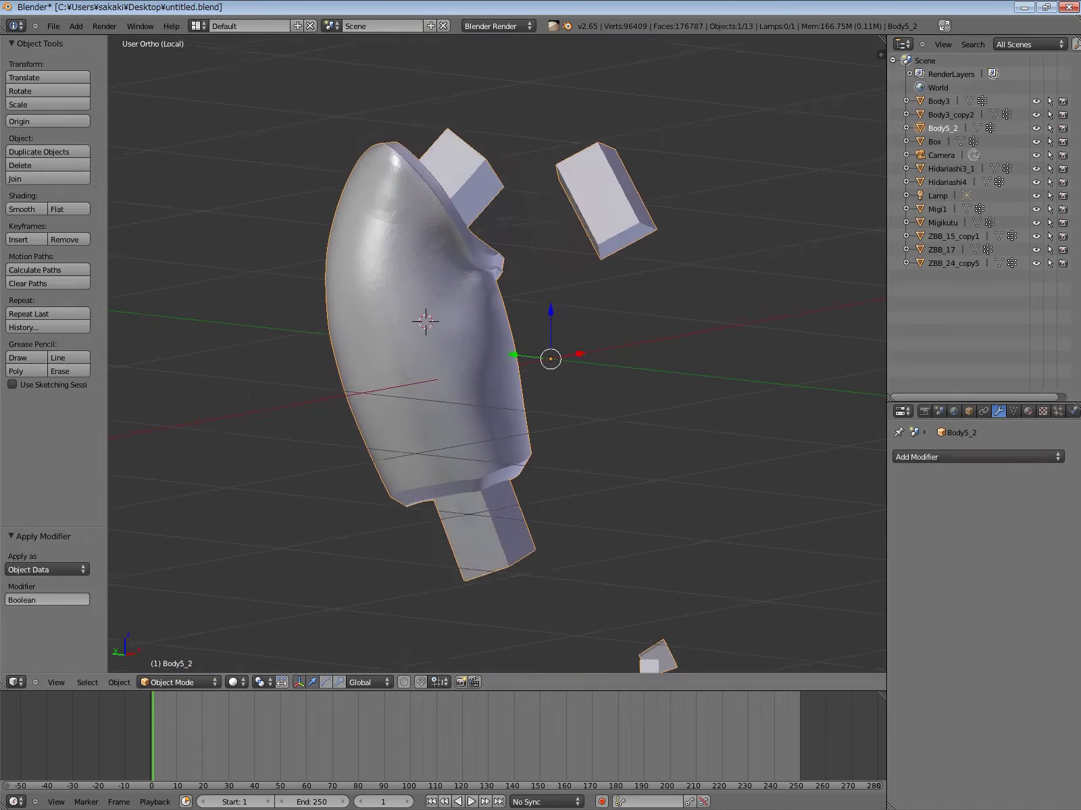
pyautogui.click(87, 682)
pyautogui.press('Tab')
pyautogui.rightClick(459, 479)
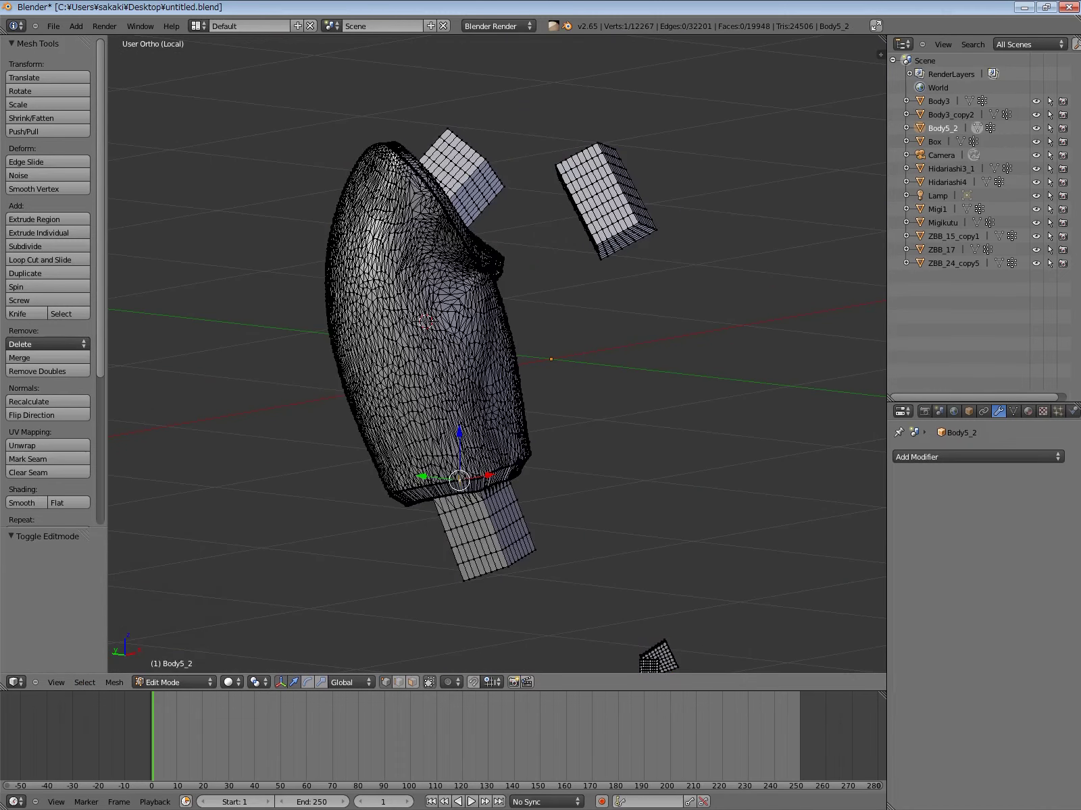
# Delete Body5_2's loose box pieces by selecting linked geometry and inverting
pyautogui.click(84, 682)
pyautogui.click(101, 419)
pyautogui.click(84, 682)
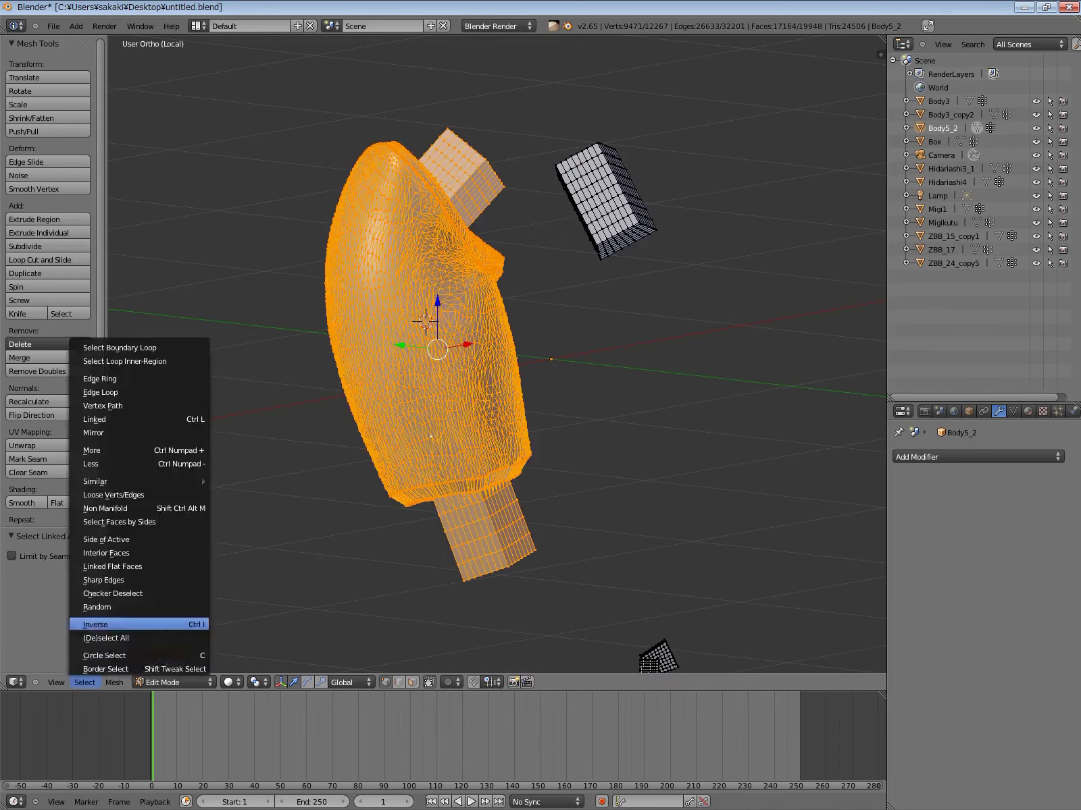
pyautogui.click(102, 623)
pyautogui.press('x')
pyautogui.click(392, 537)
pyautogui.click(977, 456)
pyautogui.press('a')
# Select the boot piece Migi1 and view it on its own
pyautogui.press('KP_Divide')
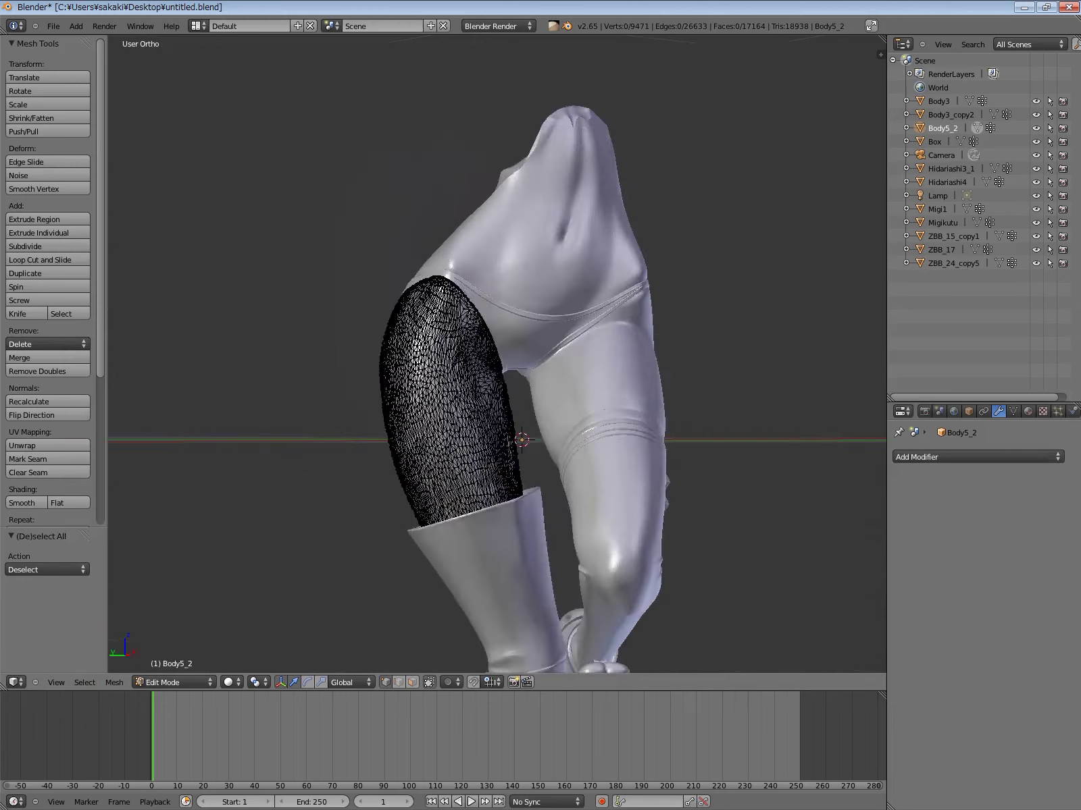
pyautogui.keyDown('shift'); pyautogui.moveTo(516, 558); pyautogui.dragTo(556, 466, button='middle'); pyautogui.keyUp('shift')
pyautogui.rightClick(557, 466)
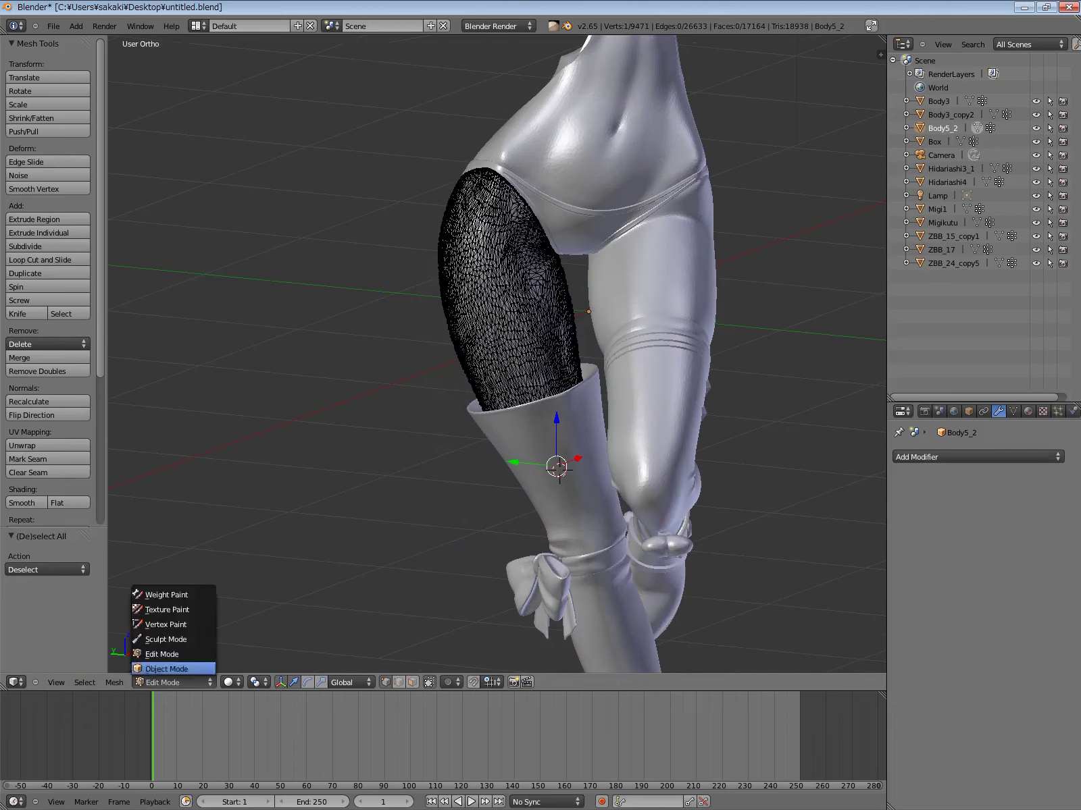
pyautogui.click(168, 668)
pyautogui.rightClick(540, 541)
pyautogui.press('KP_Divide')
pyautogui.moveTo(500, 406); pyautogui.dragTo(540, 378, button='middle')
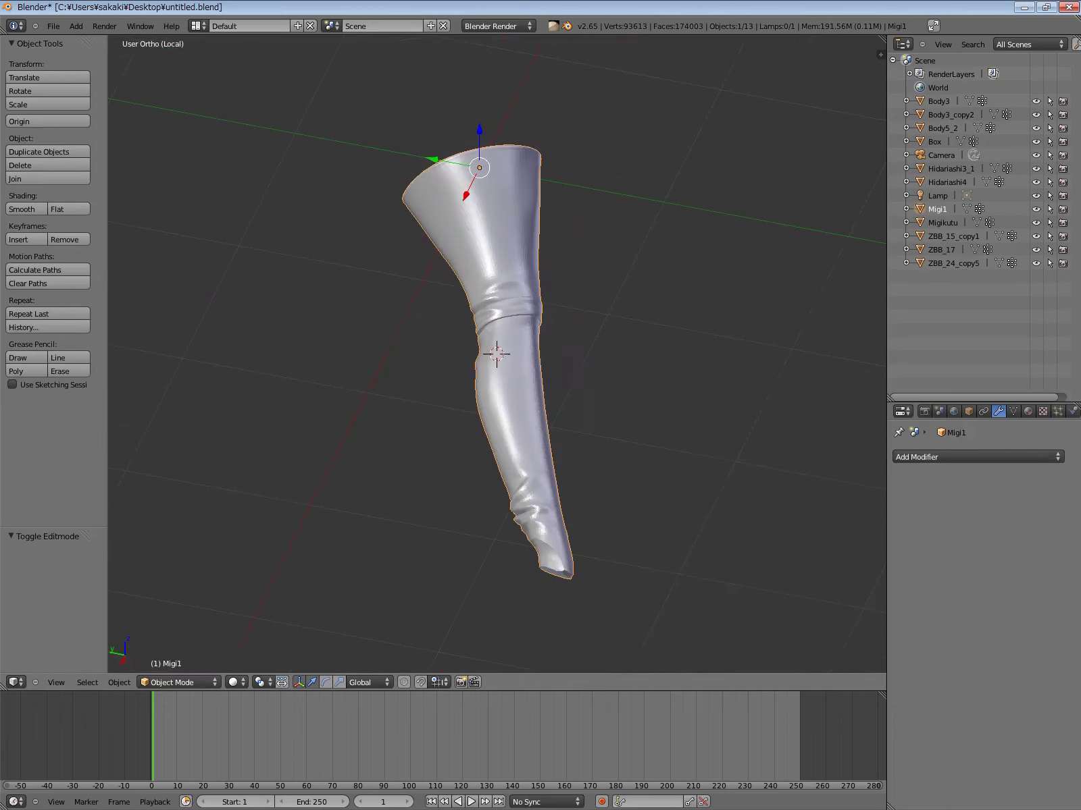
# Cut peg holes into Migi1 with an applied Boolean Difference using Box
pyautogui.click(977, 457)
pyautogui.click(759, 511)
pyautogui.click(935, 535)
pyautogui.click(1019, 535)
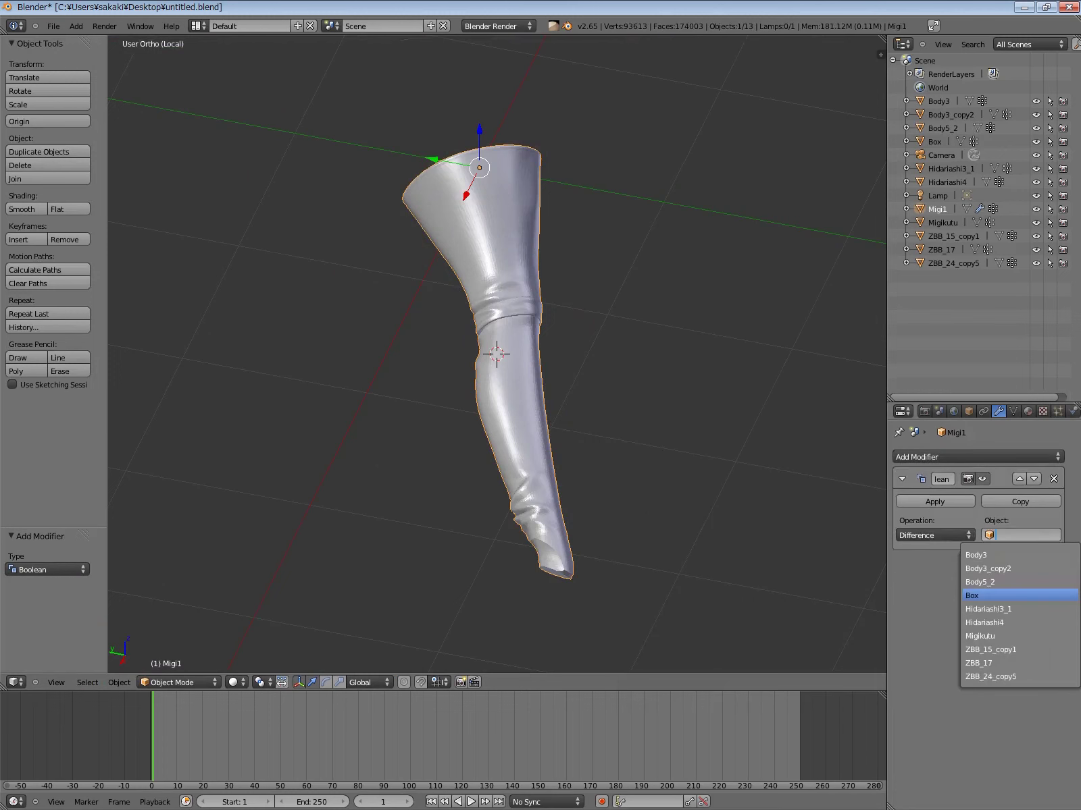
pyautogui.click(986, 595)
pyautogui.click(934, 501)
pyautogui.moveTo(500, 405); pyautogui.dragTo(534, 338, button='middle')
# Fuse a box peg onto the bow ZBB_15_copy1 with an applied Boolean Union using Box
pyautogui.press('KP_Divide')
pyautogui.rightClick(480, 426)
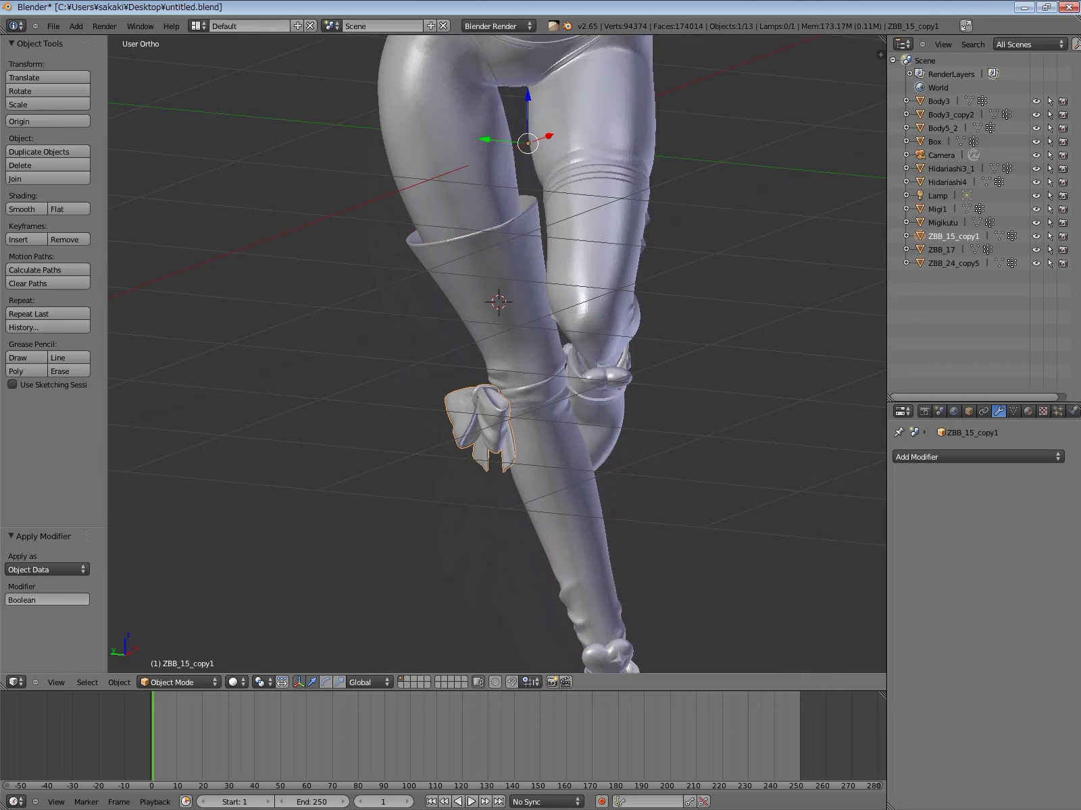
pyautogui.click(977, 456)
pyautogui.click(757, 515)
pyautogui.click(936, 535)
pyautogui.click(1019, 535)
pyautogui.click(993, 594)
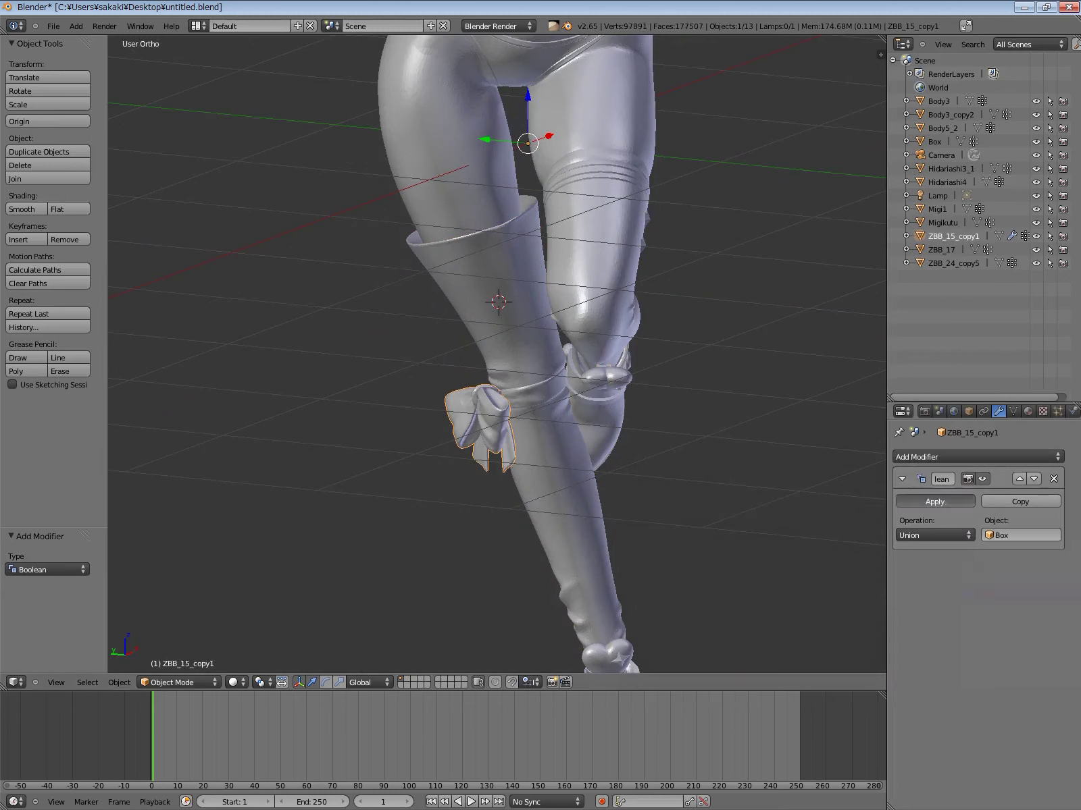
pyautogui.click(935, 501)
pyautogui.click(177, 682)
# Delete the bow's leftover cubes by selecting linked geometry and inverting
pyautogui.click(84, 682)
pyautogui.click(106, 638)
pyautogui.click(85, 682)
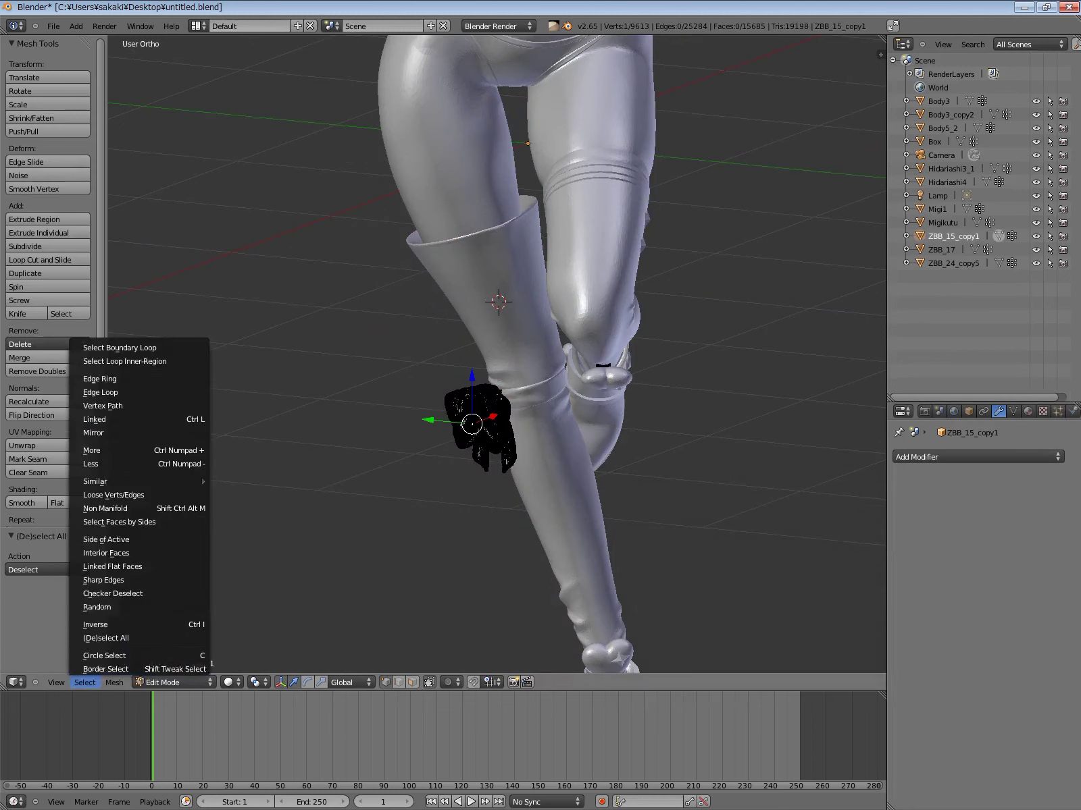
pyautogui.click(102, 420)
pyautogui.click(84, 682)
pyautogui.click(95, 625)
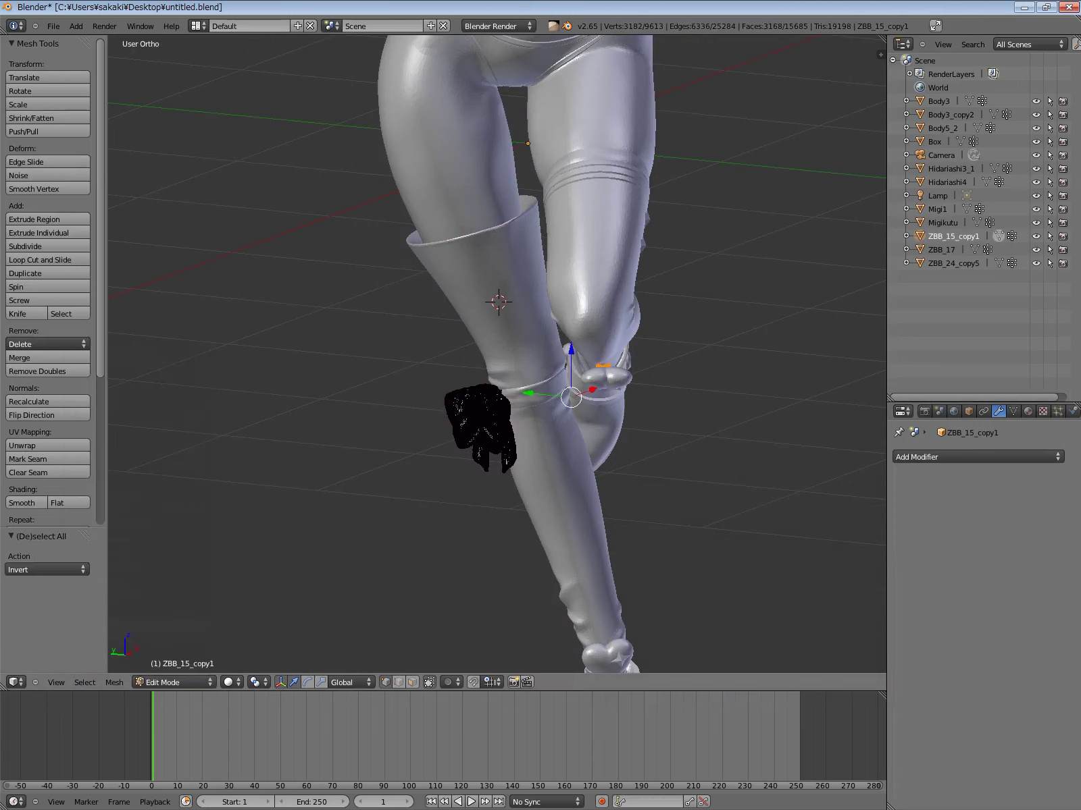
pyautogui.press('x')
pyautogui.click(330, 534)
pyautogui.press('Tab')
# Cut peg holes into the shoe Migikutu with an applied Boolean Difference using Box
pyautogui.keyDown('shift'); pyautogui.moveTo(498, 439); pyautogui.dragTo(450, 205, button='middle'); pyautogui.keyUp('shift')
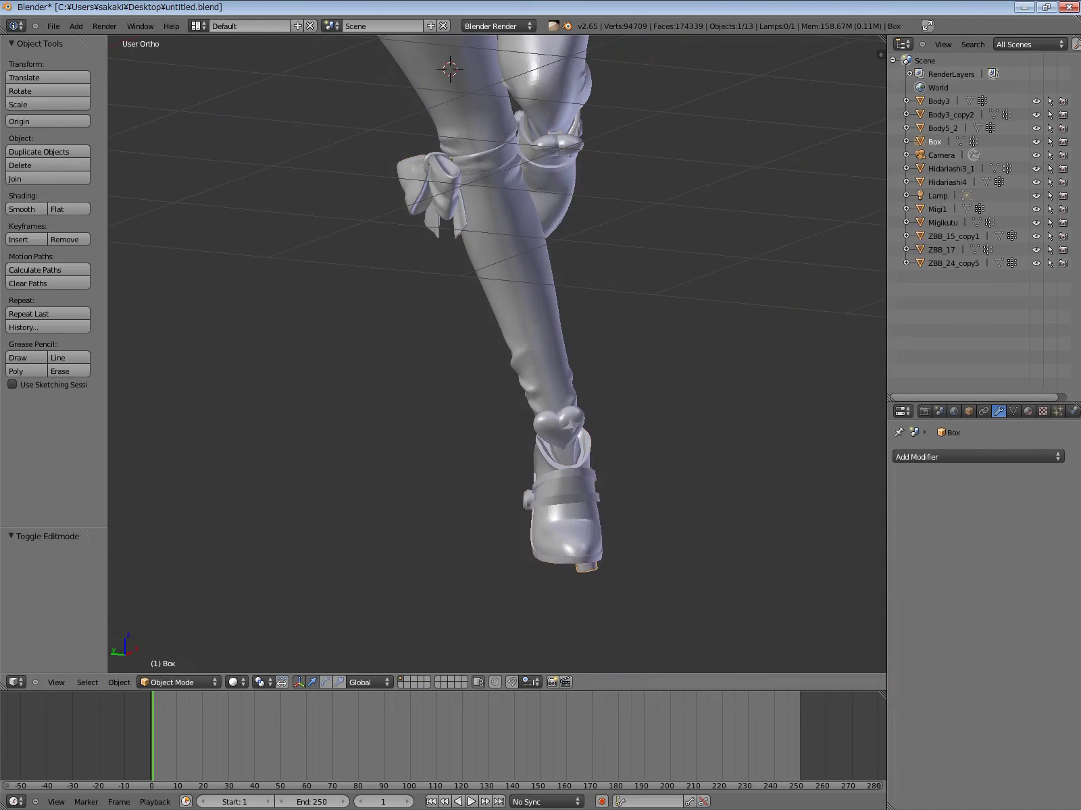
pyautogui.click(978, 456)
pyautogui.click(743, 500)
pyautogui.click(917, 492)
pyautogui.click(1020, 535)
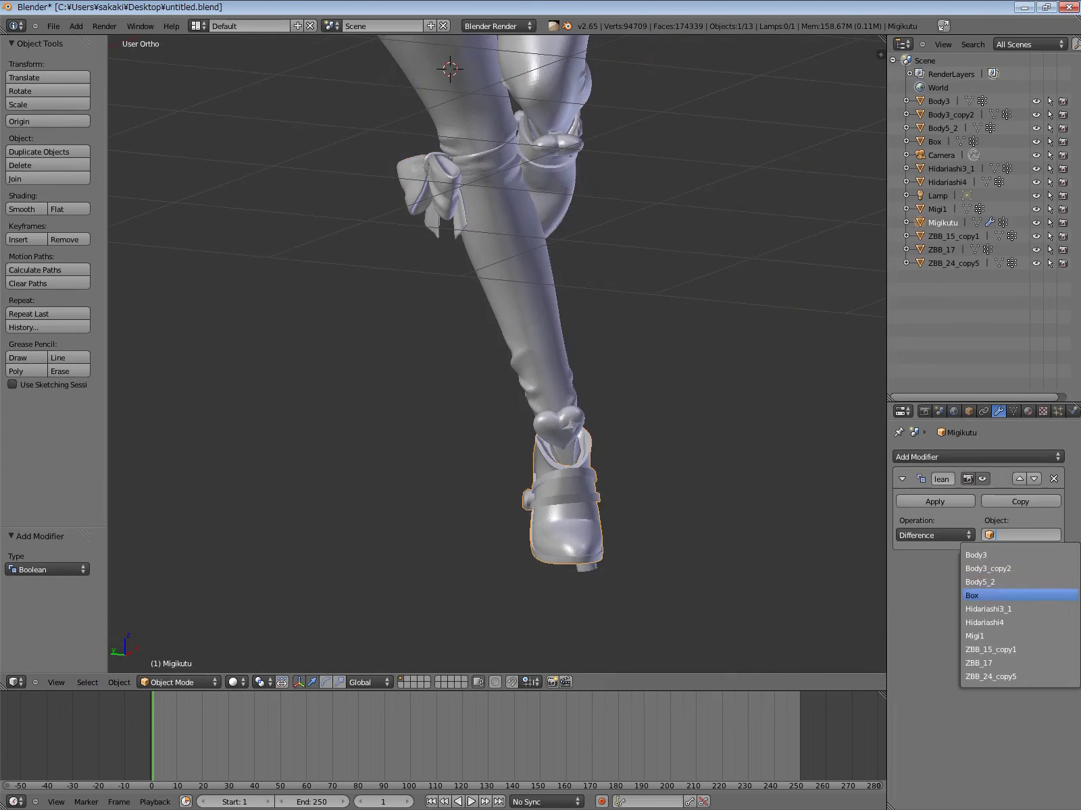
pyautogui.click(971, 595)
pyautogui.click(934, 501)
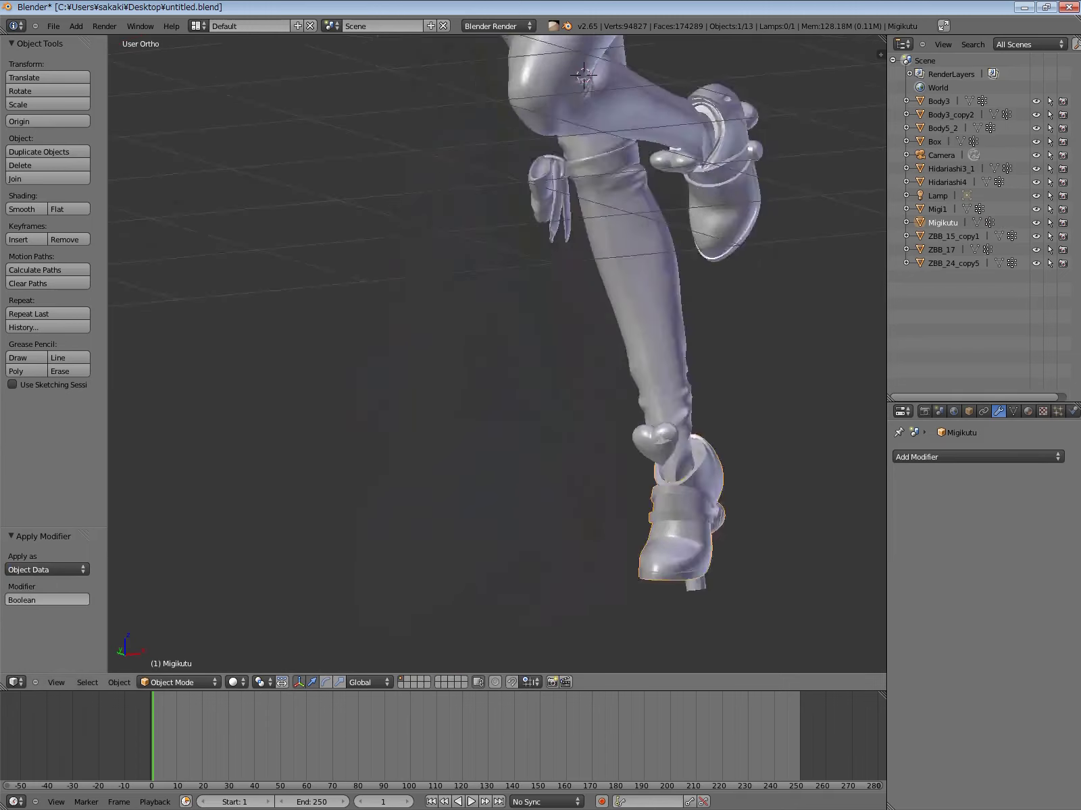
pyautogui.moveTo(497, 338); pyautogui.dragTo(540, 304, button='middle')
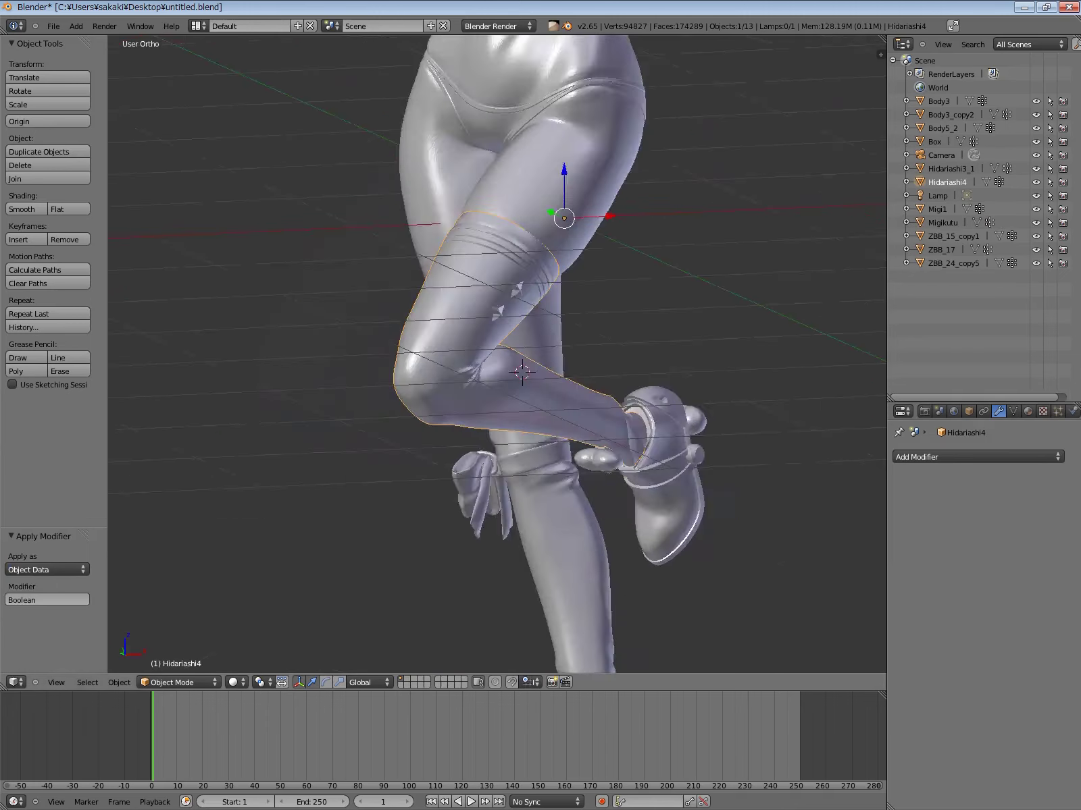
# Fuse the Box pegs onto Hidariashi4 with an applied Boolean Union modifier
pyautogui.click(978, 457)
pyautogui.click(764, 511)
pyautogui.click(934, 535)
pyautogui.click(1020, 535)
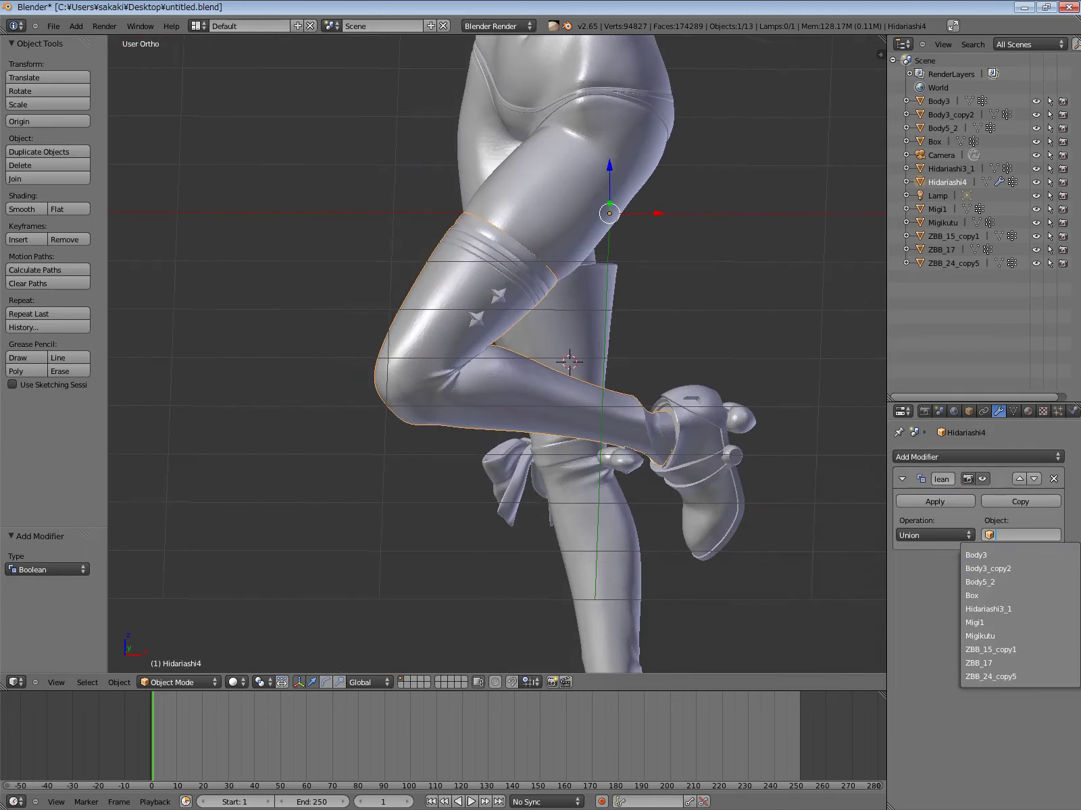
pyautogui.click(971, 595)
pyautogui.click(935, 501)
# Delete Hidariashi4's loose leftover pieces using Select Linked and inverted selection in Edit Mode
pyautogui.press('KP_Divide')
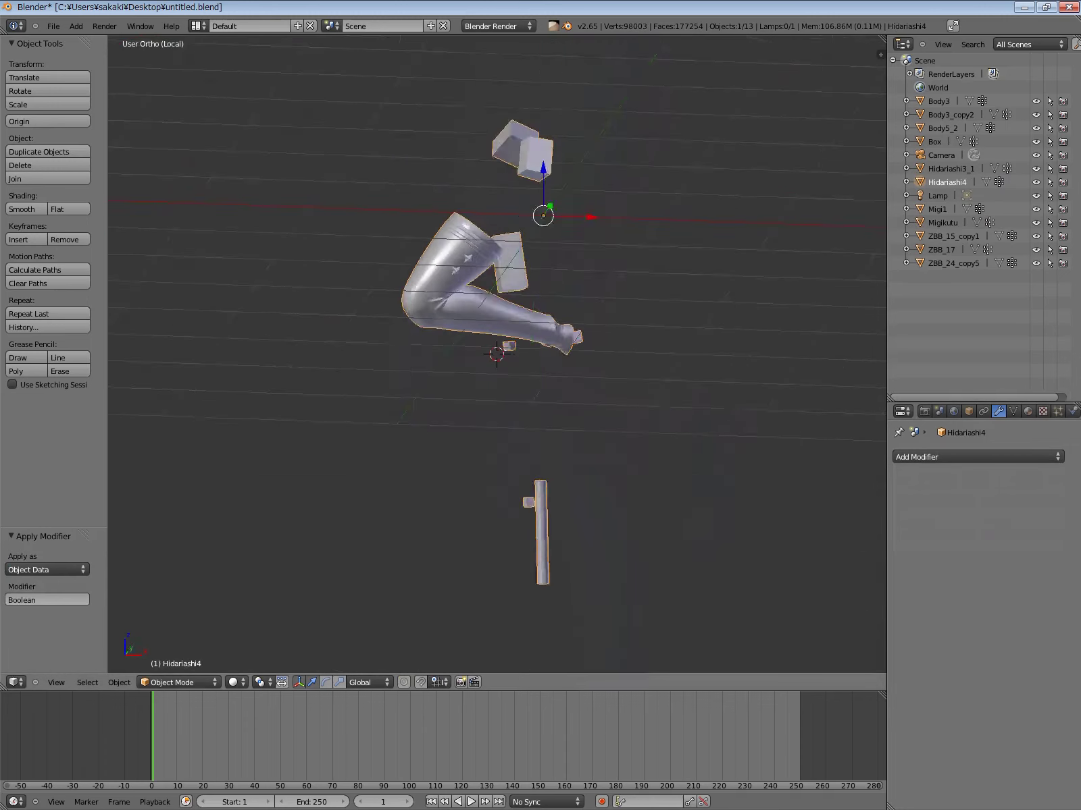
pyautogui.click(177, 682)
pyautogui.click(179, 651)
pyautogui.click(85, 682)
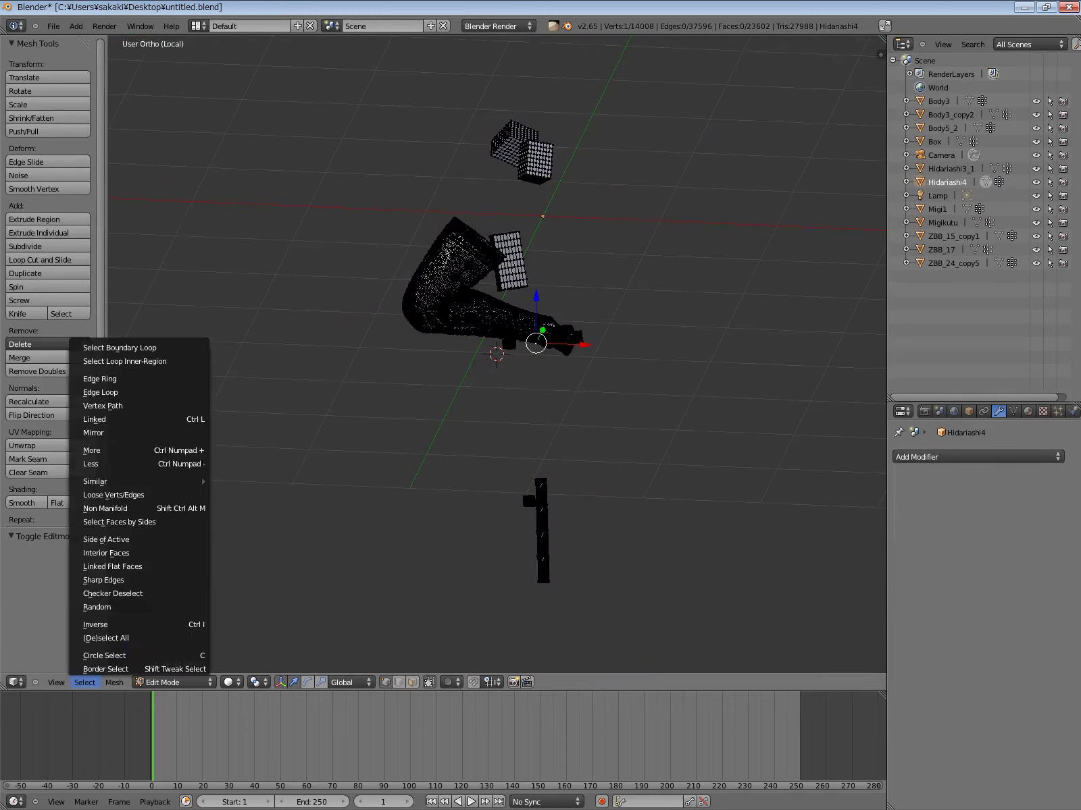
pyautogui.click(94, 419)
pyautogui.click(84, 682)
pyautogui.click(95, 625)
pyautogui.press('x')
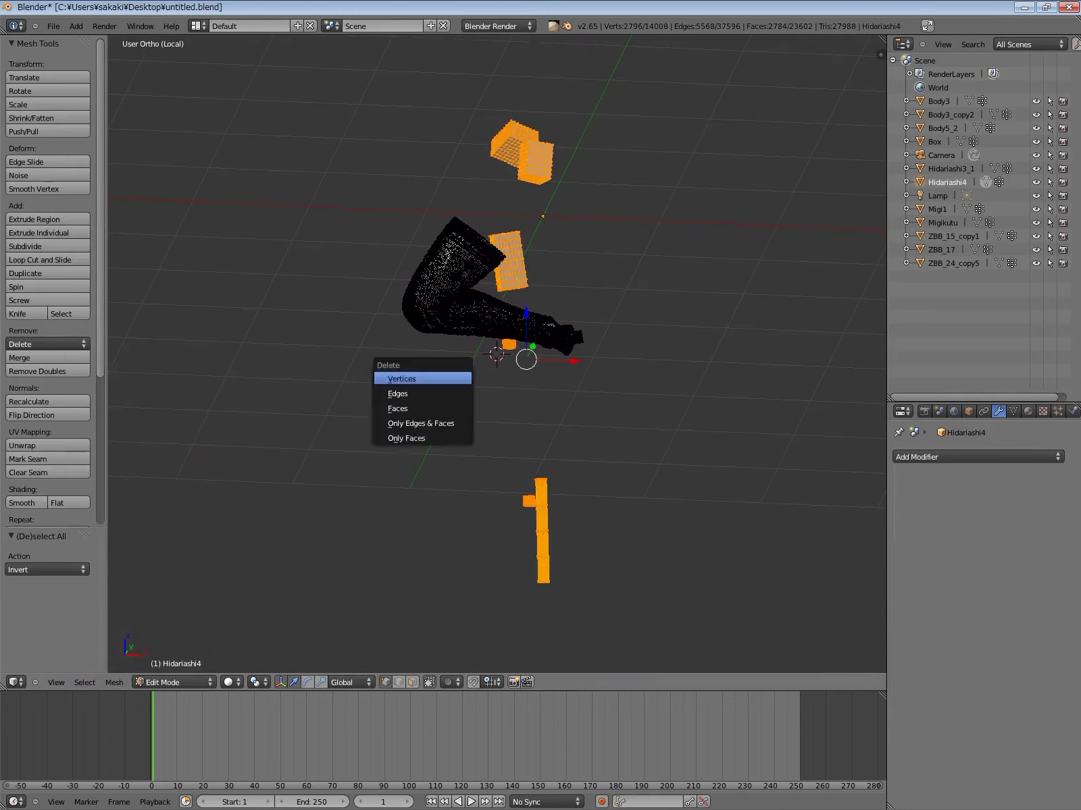
pyautogui.click(399, 378)
pyautogui.click(177, 682)
pyautogui.press('KP_Divide')
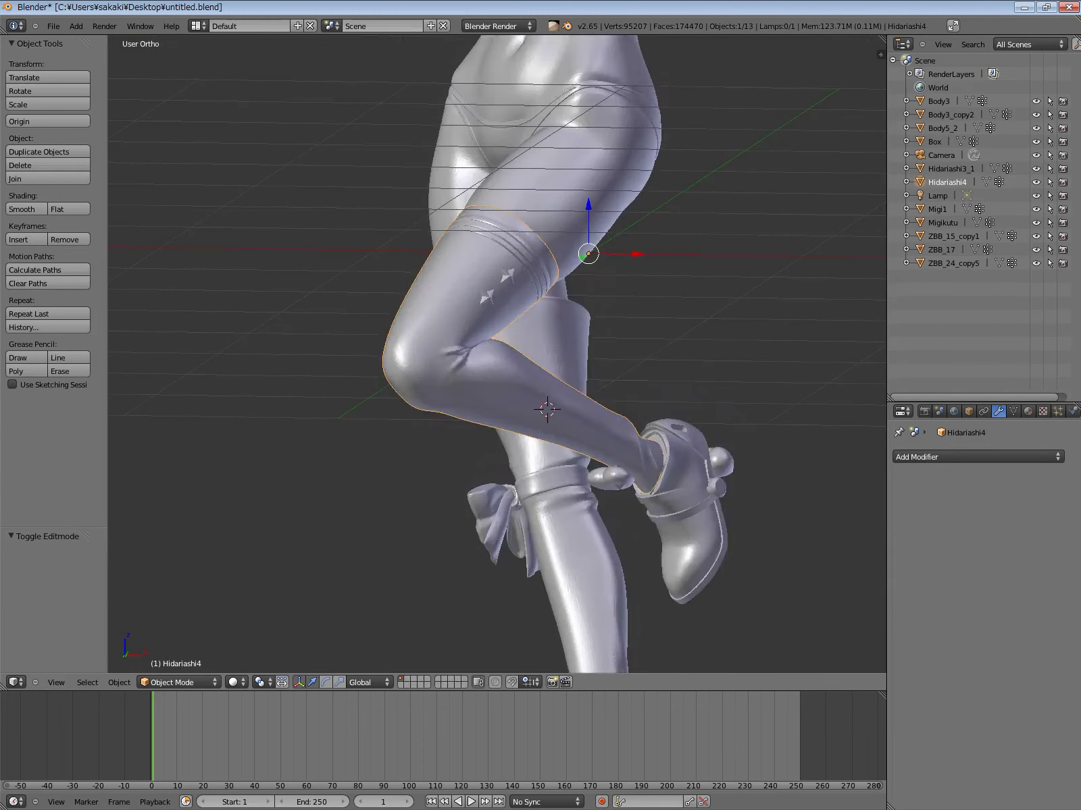
# Cut the Box peg socket into boot Hidariashi3_1 with an applied Boolean Difference
pyautogui.click(950, 168)
pyautogui.press('KP_Divide')
pyautogui.click(977, 458)
pyautogui.click(783, 544)
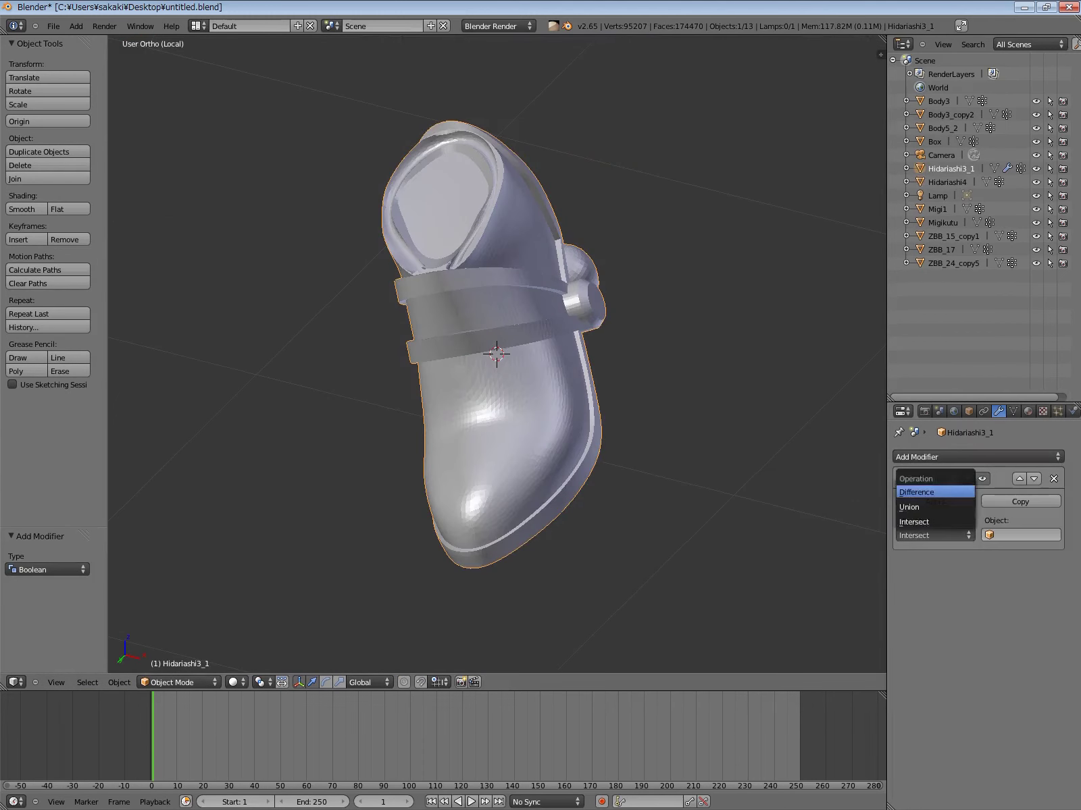
pyautogui.click(1020, 535)
pyautogui.click(980, 593)
pyautogui.click(935, 501)
pyautogui.press('KP_Divide')
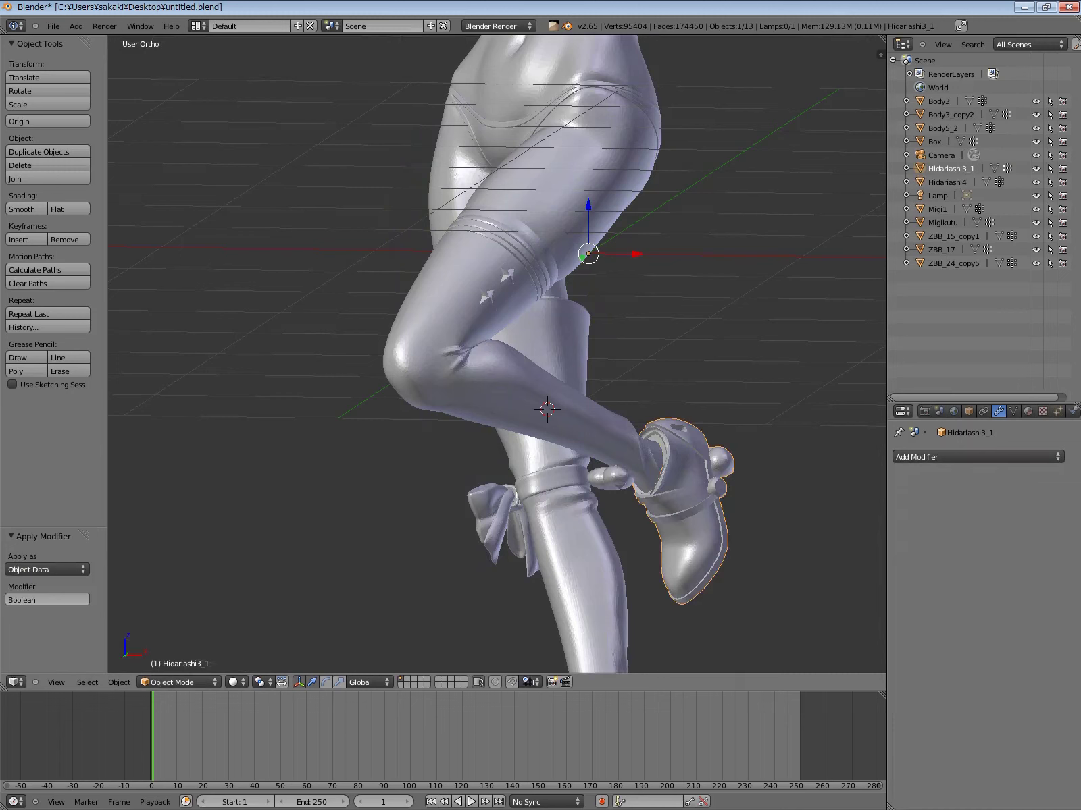
# Fuse the Box pegs onto ankle piece ZBB_24_copy5 with an applied Boolean Union
pyautogui.click(977, 457)
pyautogui.click(784, 531)
pyautogui.click(1020, 535)
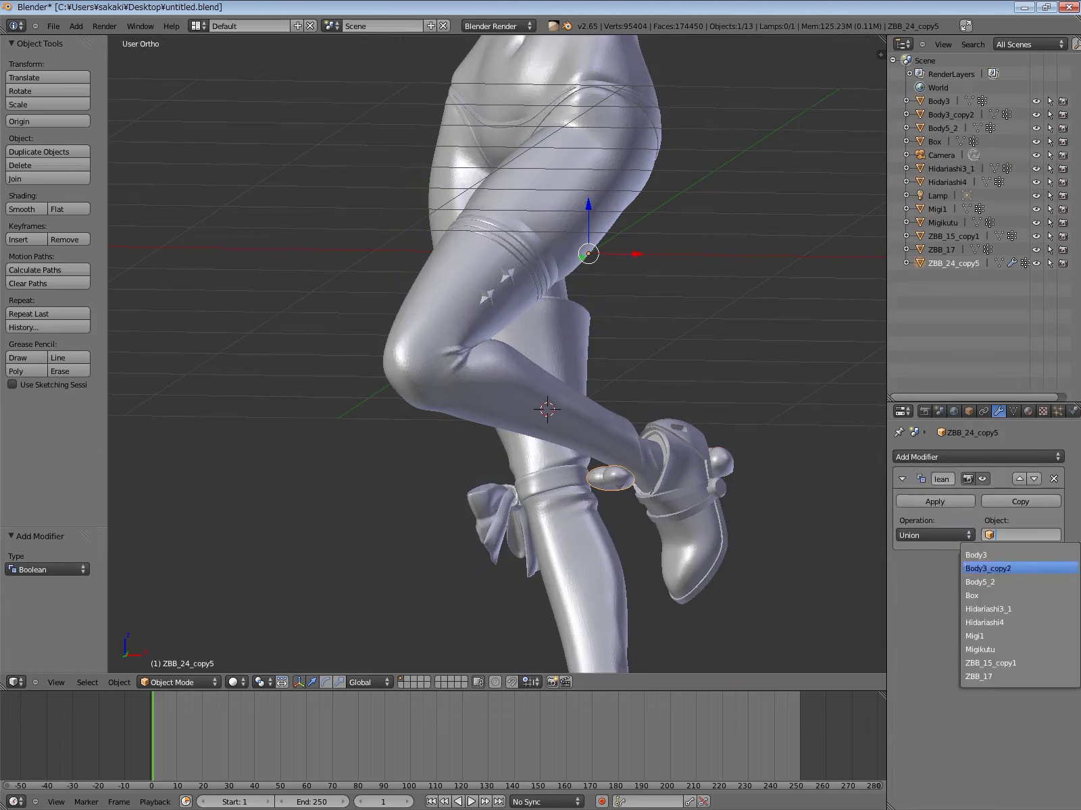
pyautogui.click(979, 594)
pyautogui.click(935, 501)
# Delete the leftover box geometry from ZBB_24_copy5, keeping only the linked centre piece
pyautogui.keyDown('shift'); pyautogui.moveTo(554, 473); pyautogui.dragTo(540, 186, button='middle'); pyautogui.keyUp('shift')
pyautogui.click(179, 682)
pyautogui.click(179, 639)
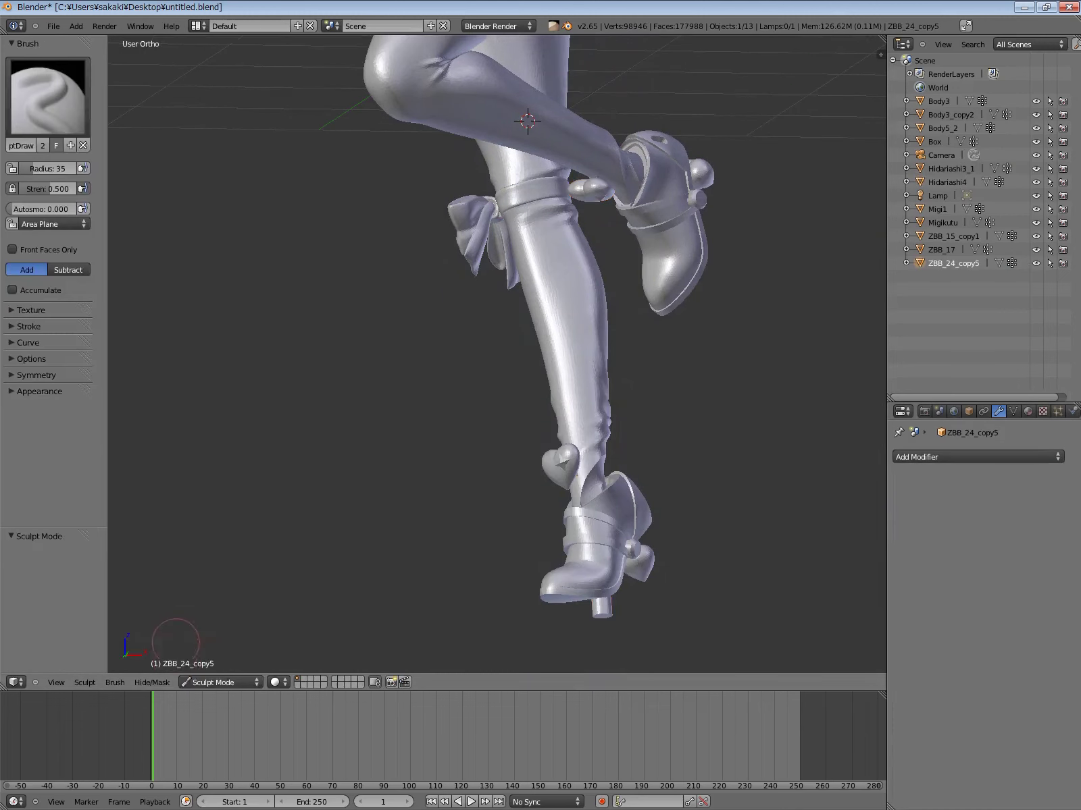
pyautogui.click(219, 682)
pyautogui.click(209, 654)
pyautogui.press('KP_Divide')
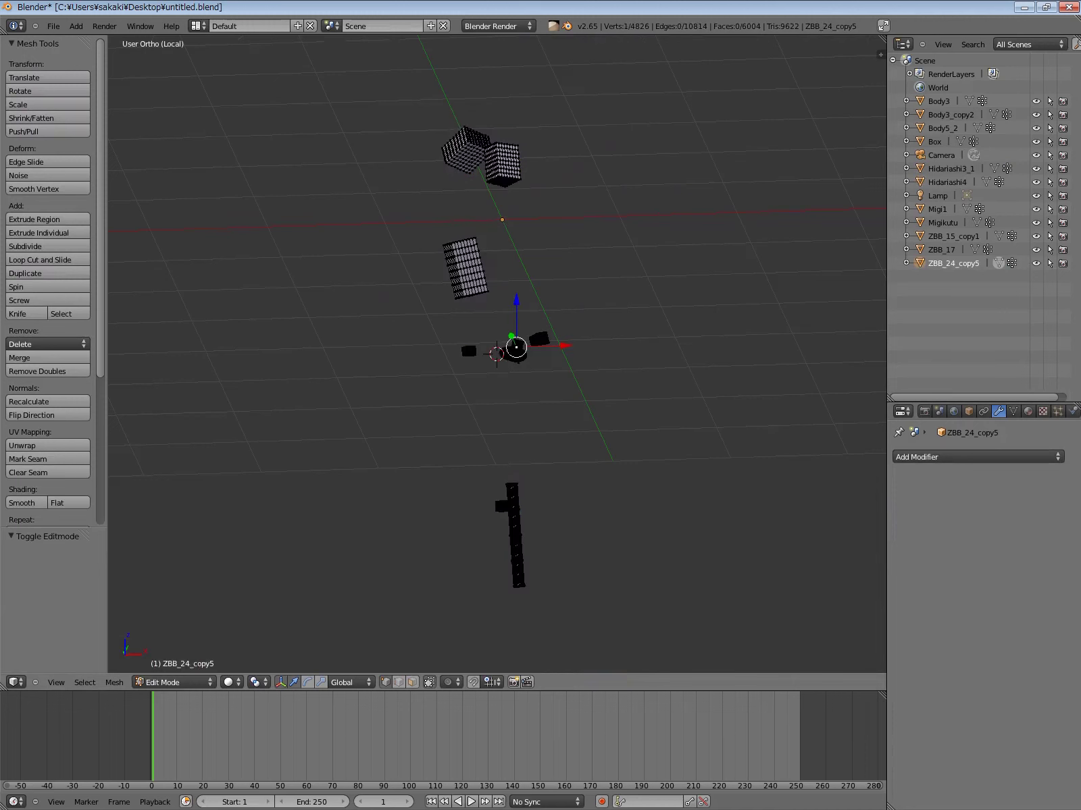
pyautogui.click(86, 682)
pyautogui.click(94, 420)
pyautogui.click(85, 682)
pyautogui.click(95, 625)
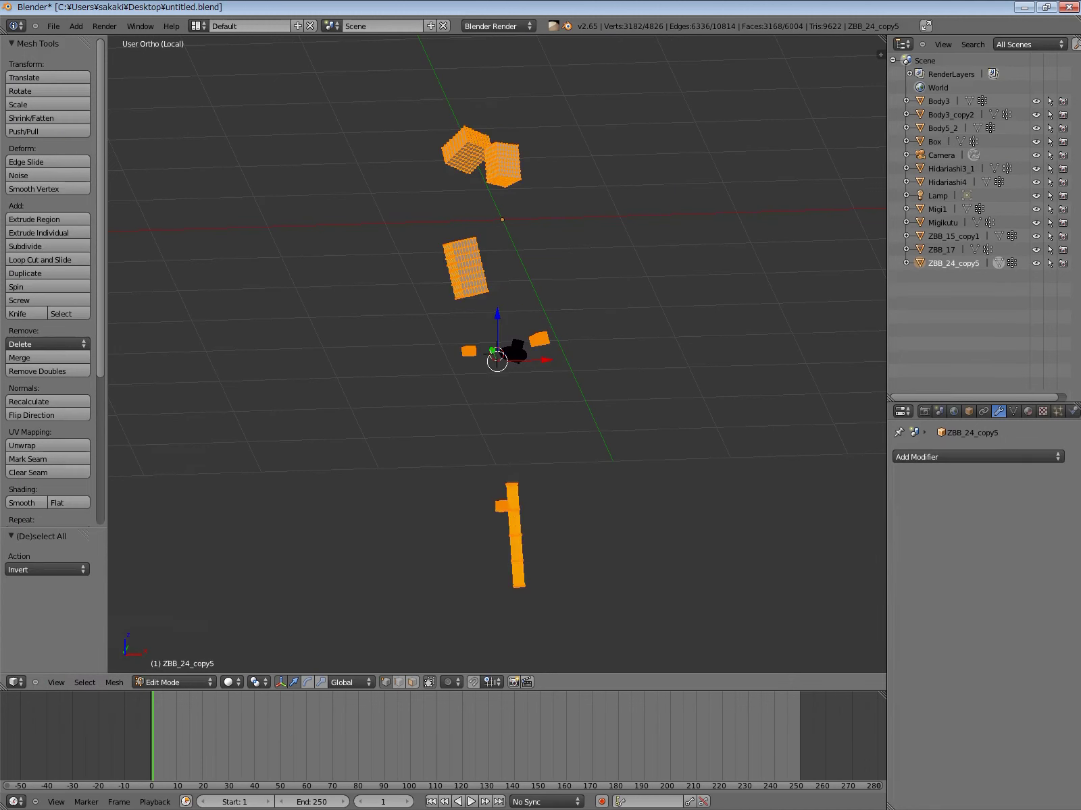
pyautogui.press('x')
pyautogui.click(166, 669)
pyautogui.press('KP_Divide')
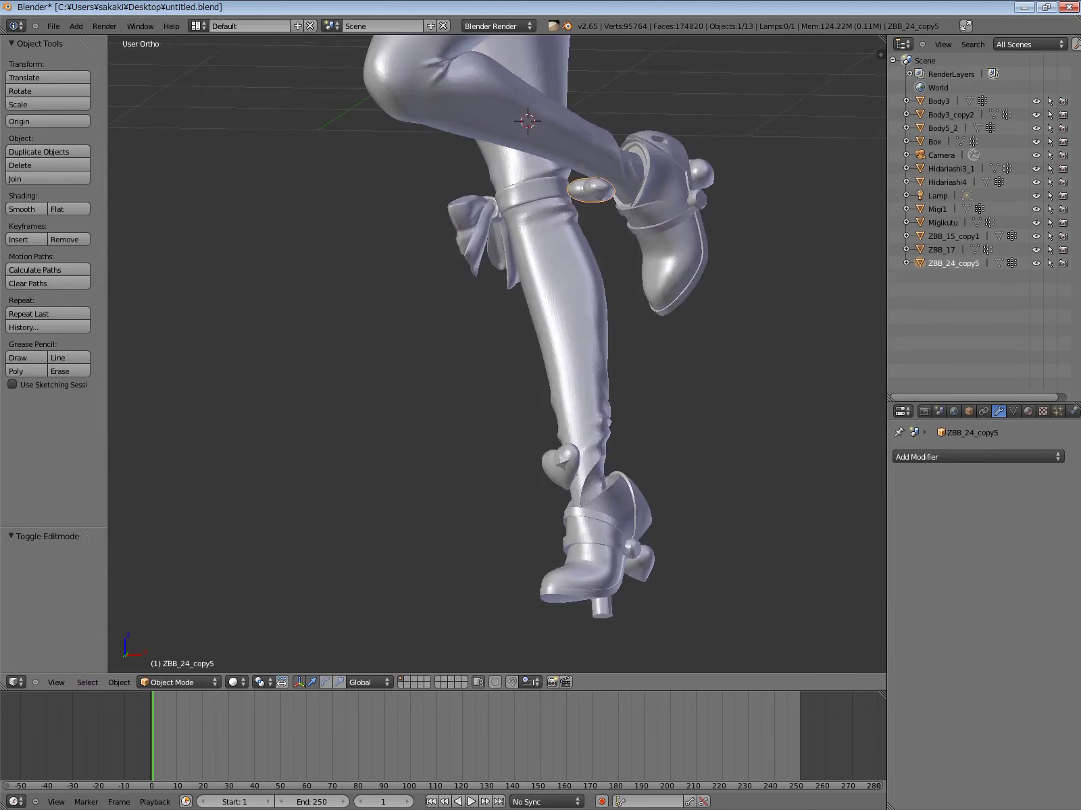
# Fuse the peg object onto the heart ZBB_17 with an applied Boolean Union
pyautogui.click(941, 249)
pyautogui.press('KP_Divide')
pyautogui.click(977, 457)
pyautogui.click(755, 514)
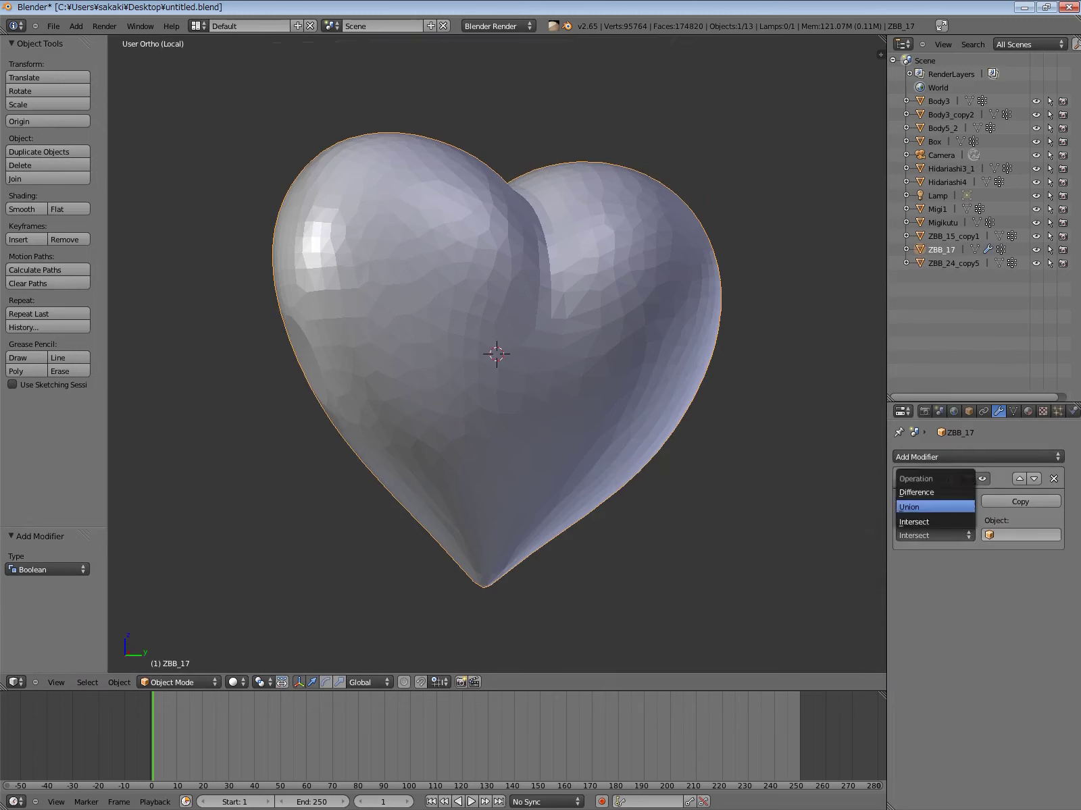
pyautogui.click(908, 507)
pyautogui.click(1020, 534)
pyautogui.click(993, 594)
pyautogui.click(935, 501)
pyautogui.click(87, 682)
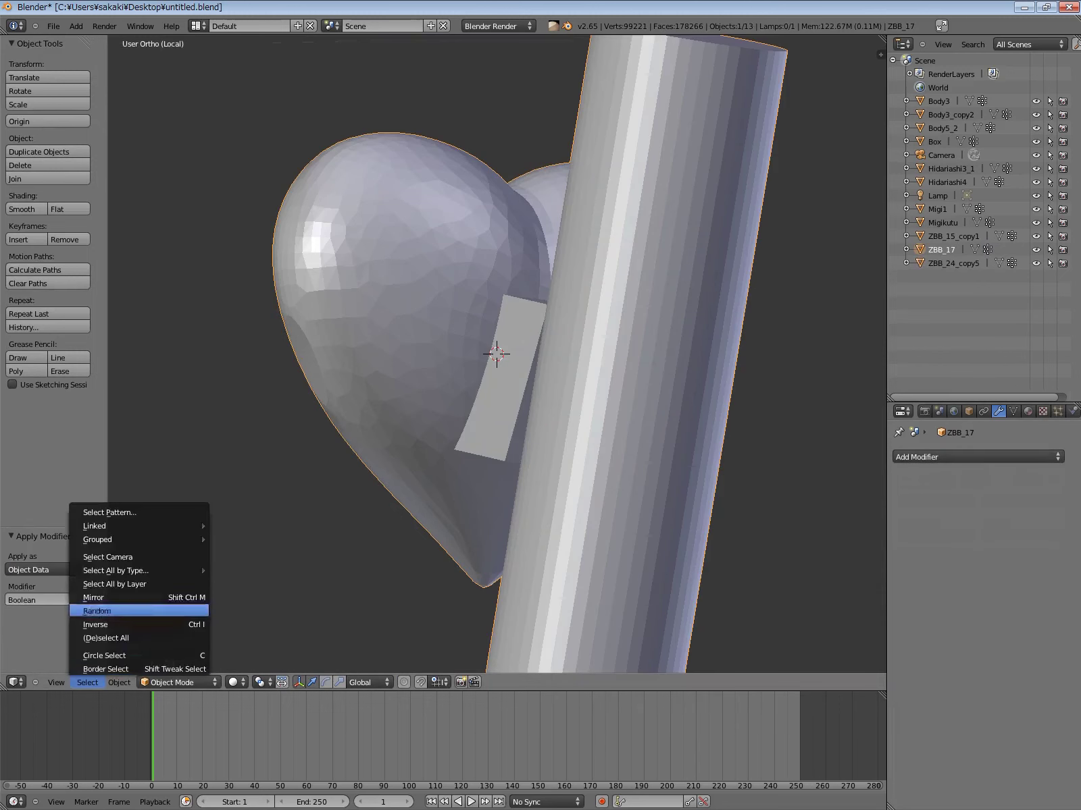
# Delete the extra cylinder geometry from the heart in Edit Mode and return to the legs view
pyautogui.press('Escape')
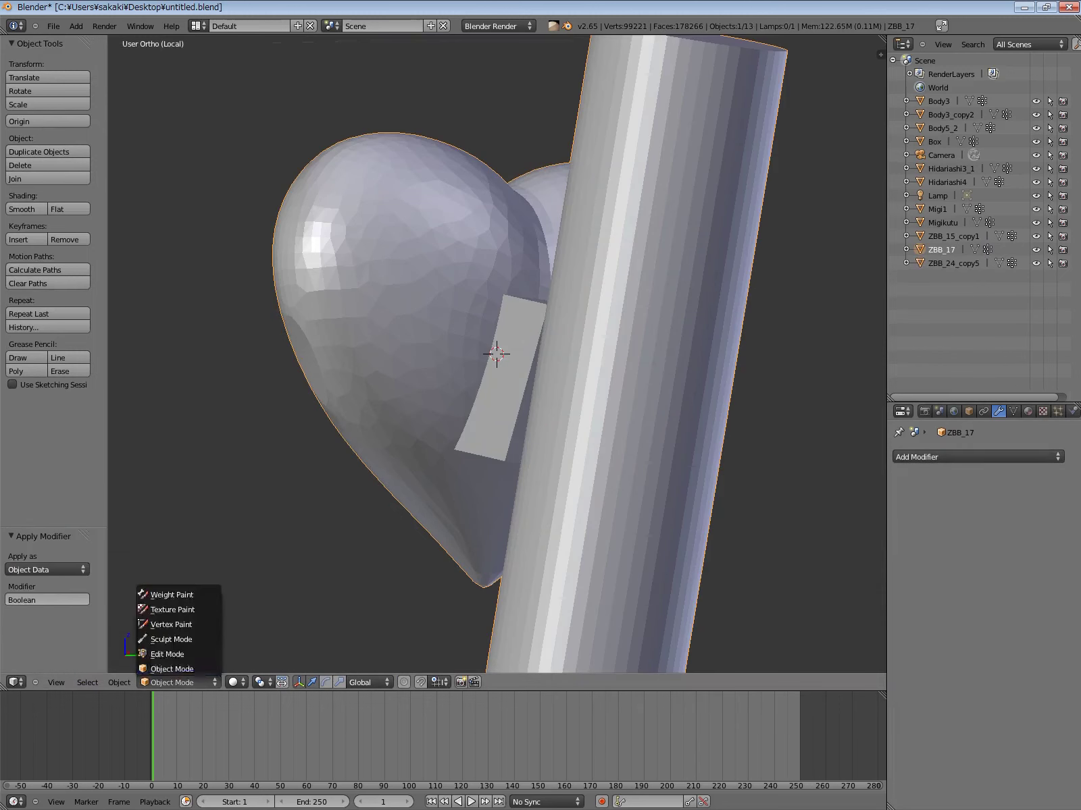
pyautogui.click(167, 653)
pyautogui.click(84, 683)
pyautogui.click(85, 682)
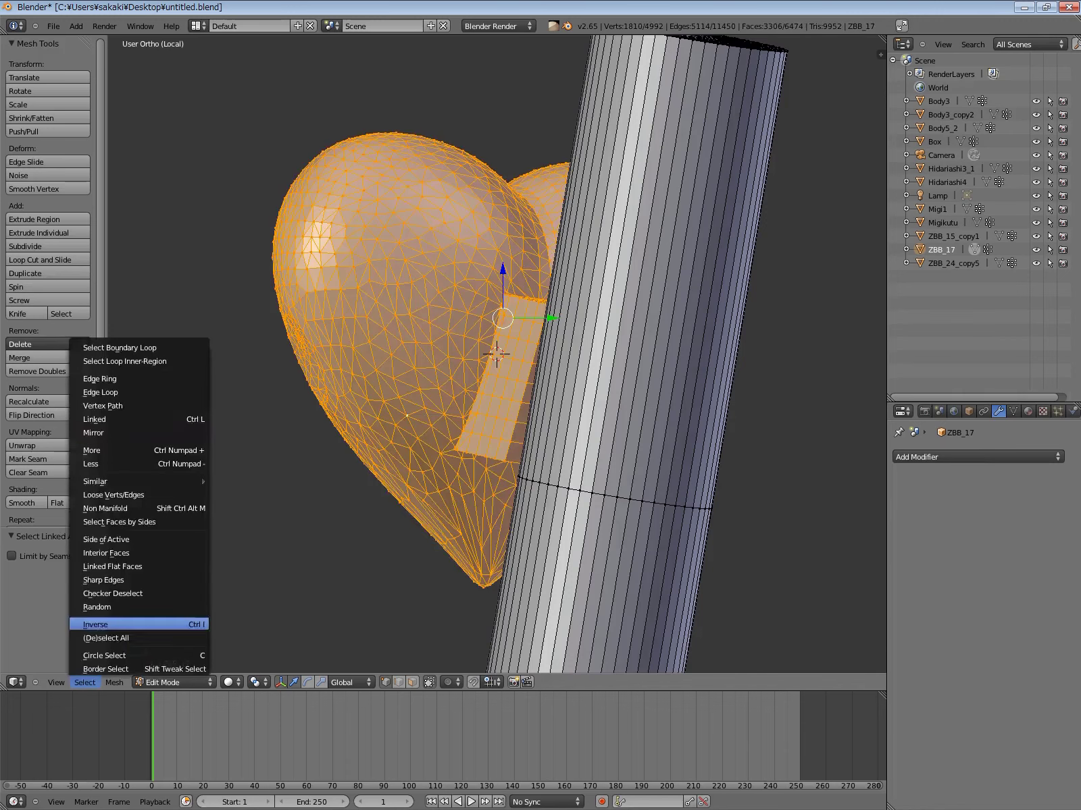
pyautogui.click(169, 622)
pyautogui.press('x')
pyautogui.click(309, 536)
pyautogui.click(155, 672)
pyautogui.press('KP_Divide')
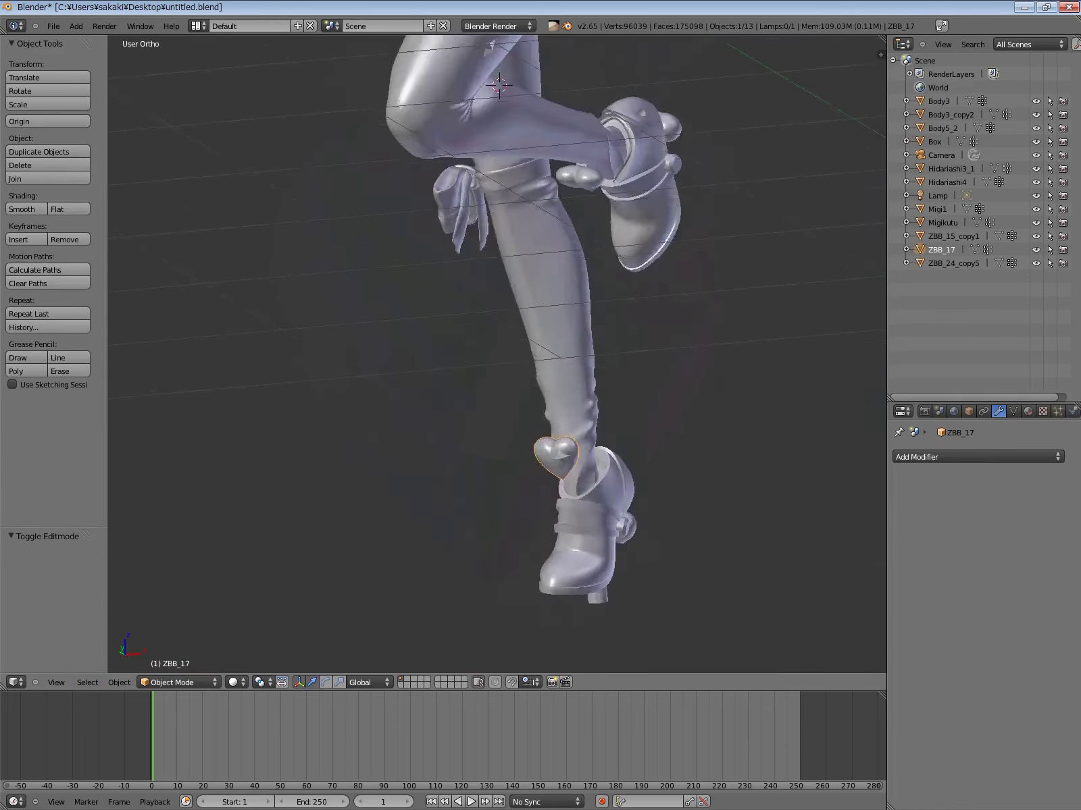
pyautogui.scroll(-6, 863, 79)
pyautogui.scroll(3, 871, 196)
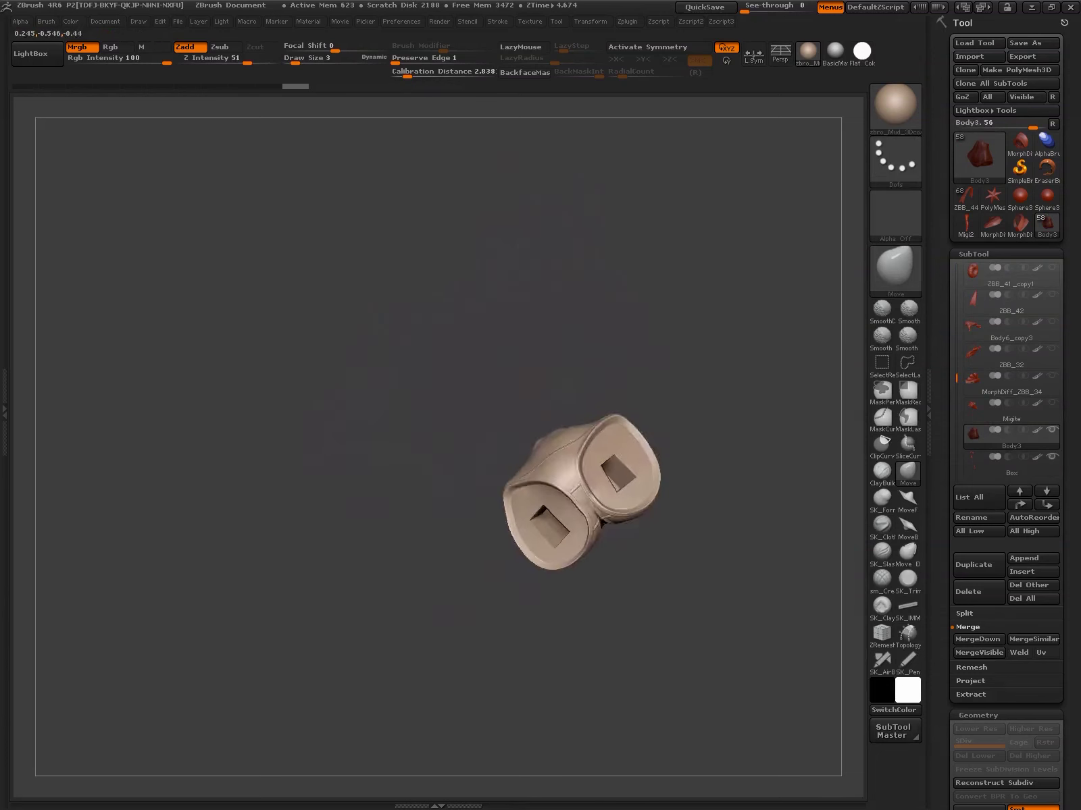
# Inspect the Box and Body3_copy2 subtools for their peg holes
pyautogui.click(1011, 463)
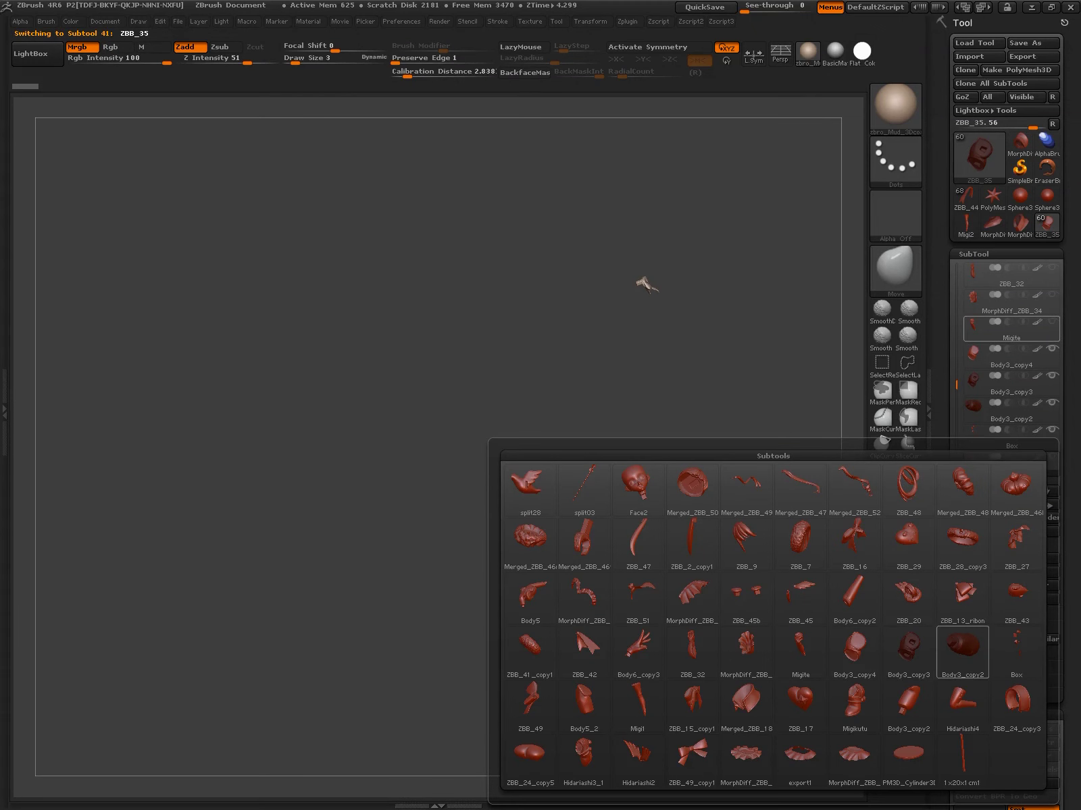
pyautogui.click(962, 648)
pyautogui.press('ctrl')
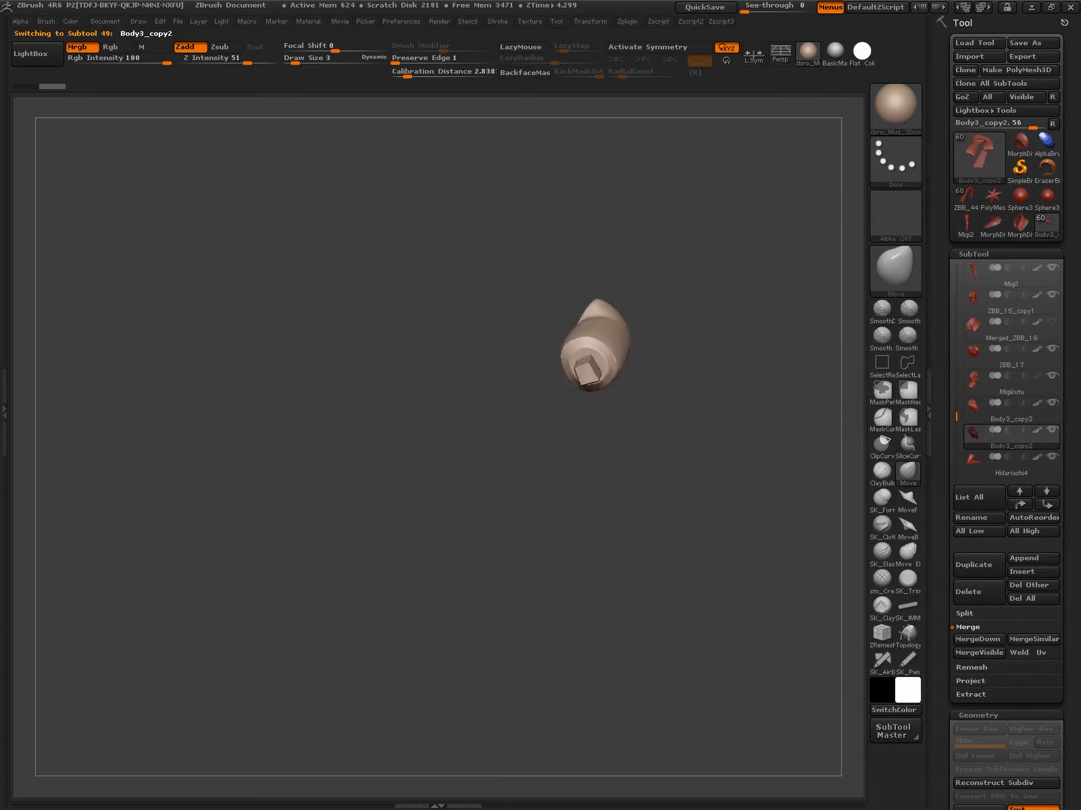
# Select the Hidariashi4 leg subtool and delete it
pyautogui.keyDown('alt'); pyautogui.click(631, 420); pyautogui.keyUp('alt')
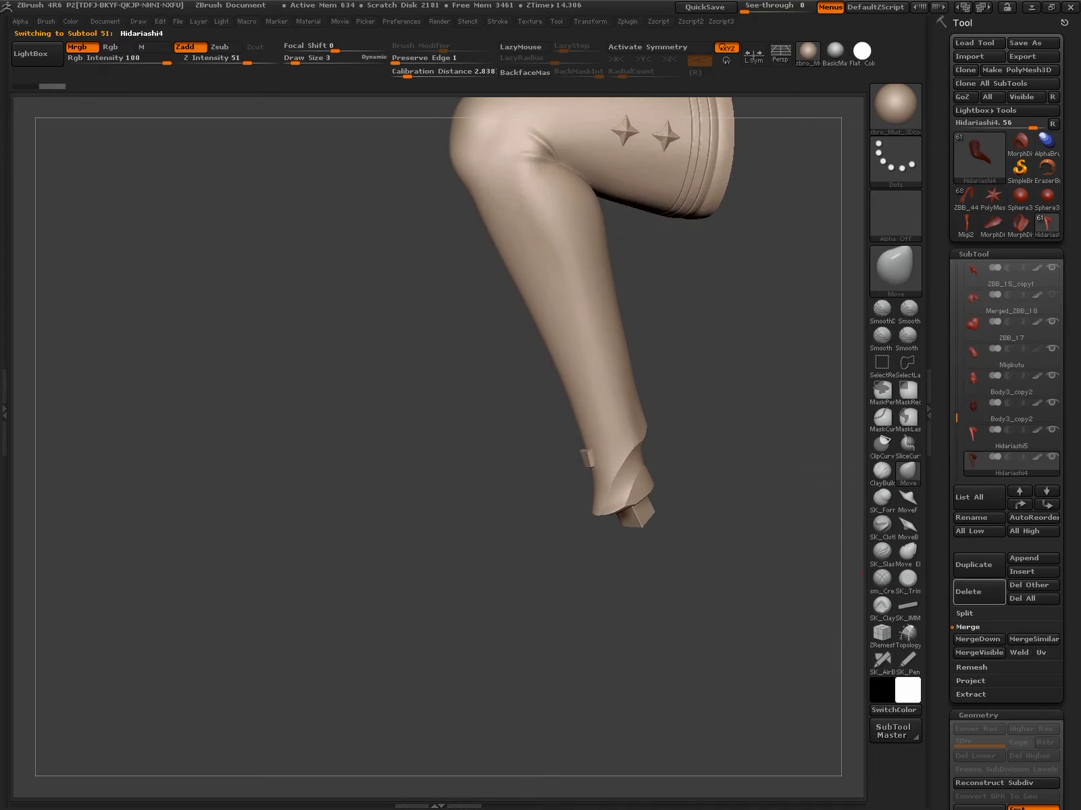
pyautogui.click(973, 591)
pyautogui.click(825, 614)
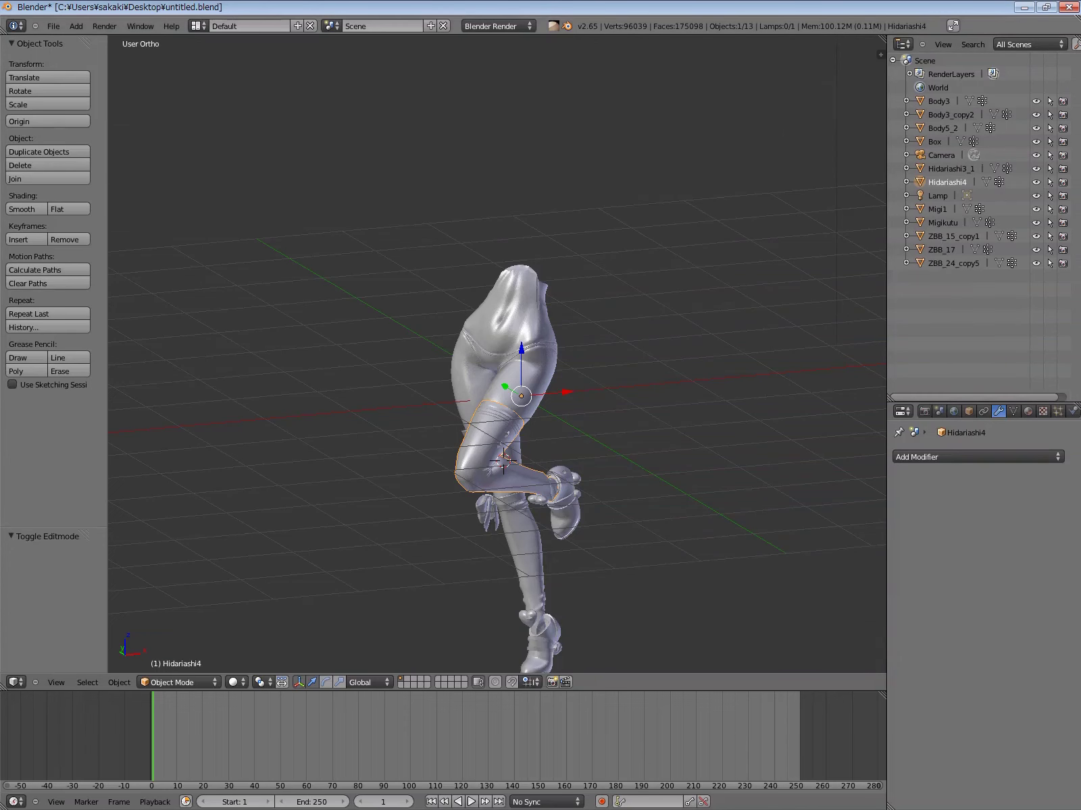
# Bring Hidariashi5 into the scene and isolate the Box peg object in local view
pyautogui.press('KP_Decimal')
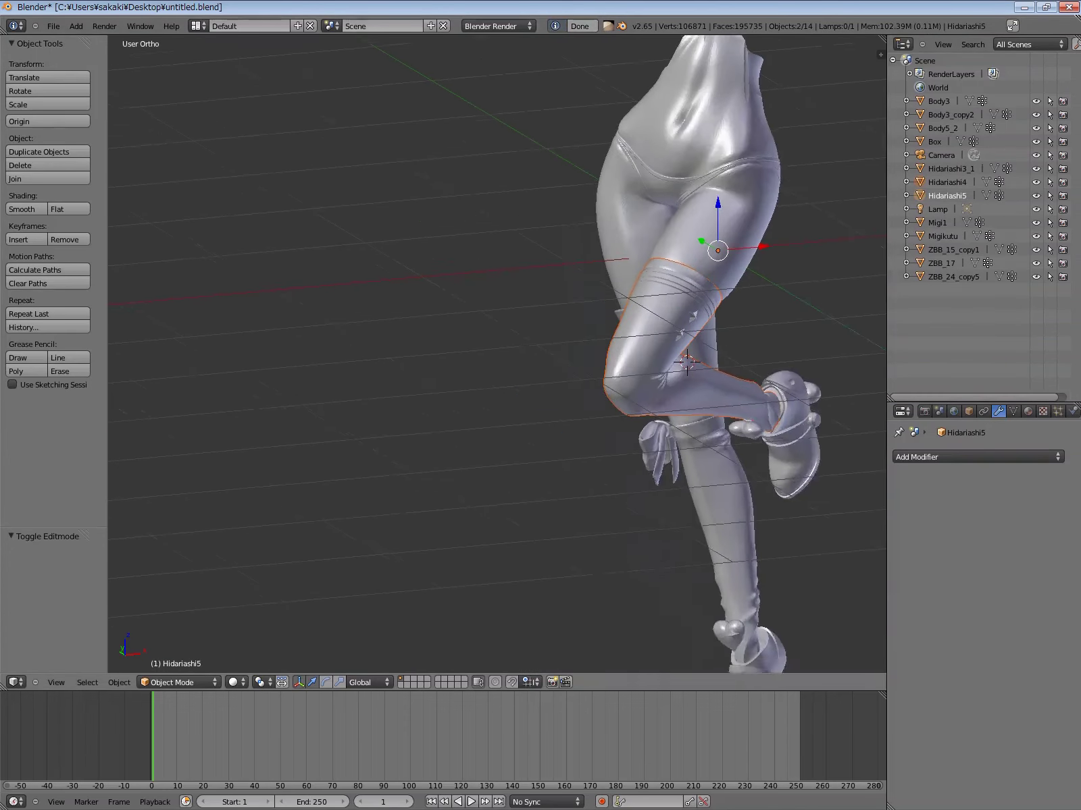
pyautogui.click(934, 141)
pyautogui.press('KP_Divide')
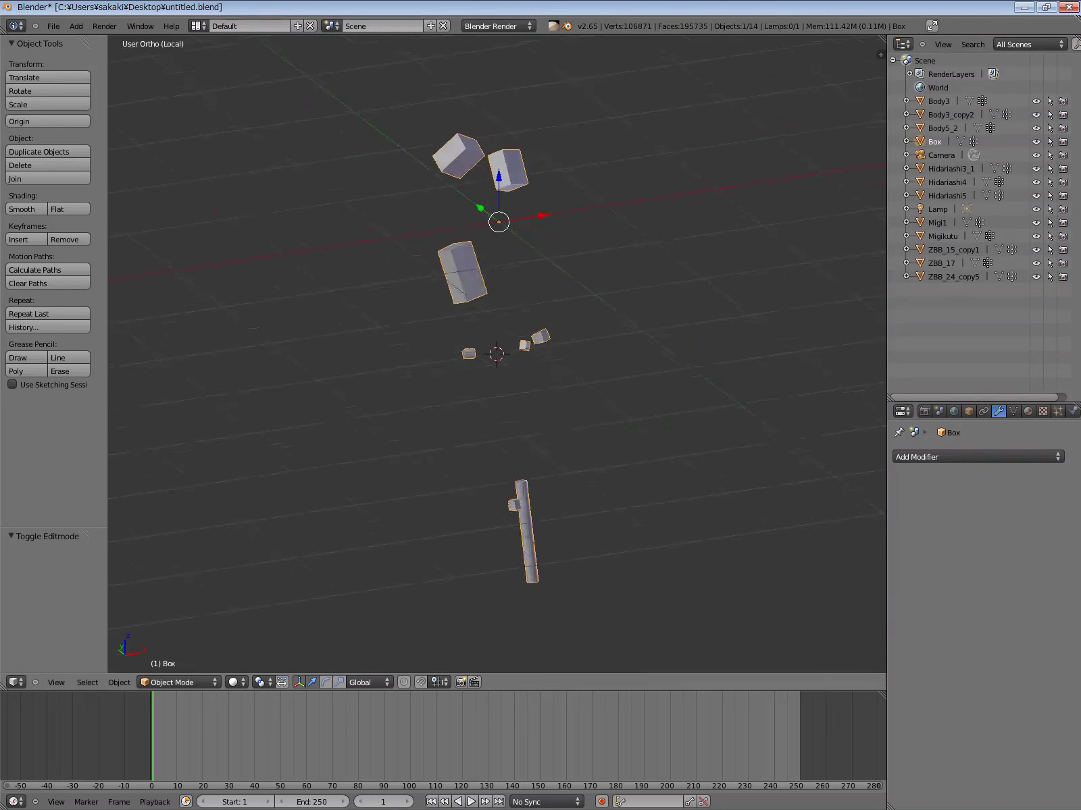
pyautogui.scroll(3, 561, 202)
pyautogui.scroll(3, 561, 202)
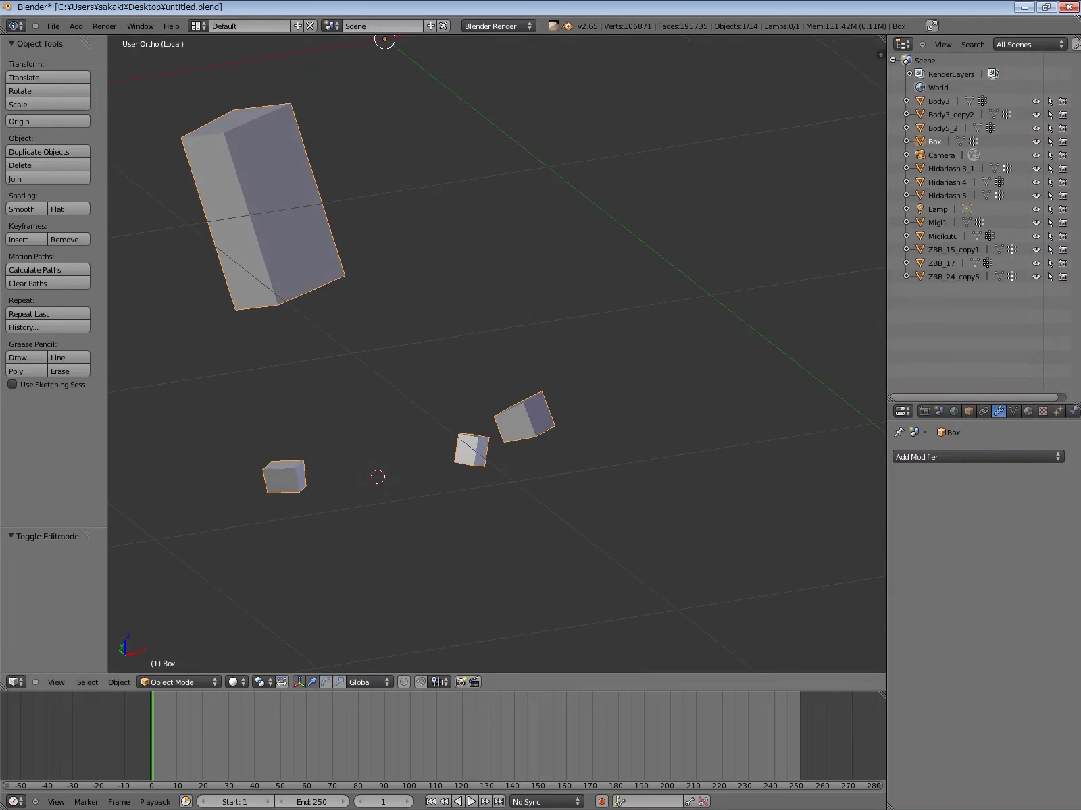
# Enter Edit Mode on Box and select the small cube peg with Select Linked
pyautogui.click(179, 683)
pyautogui.click(179, 682)
pyautogui.click(167, 653)
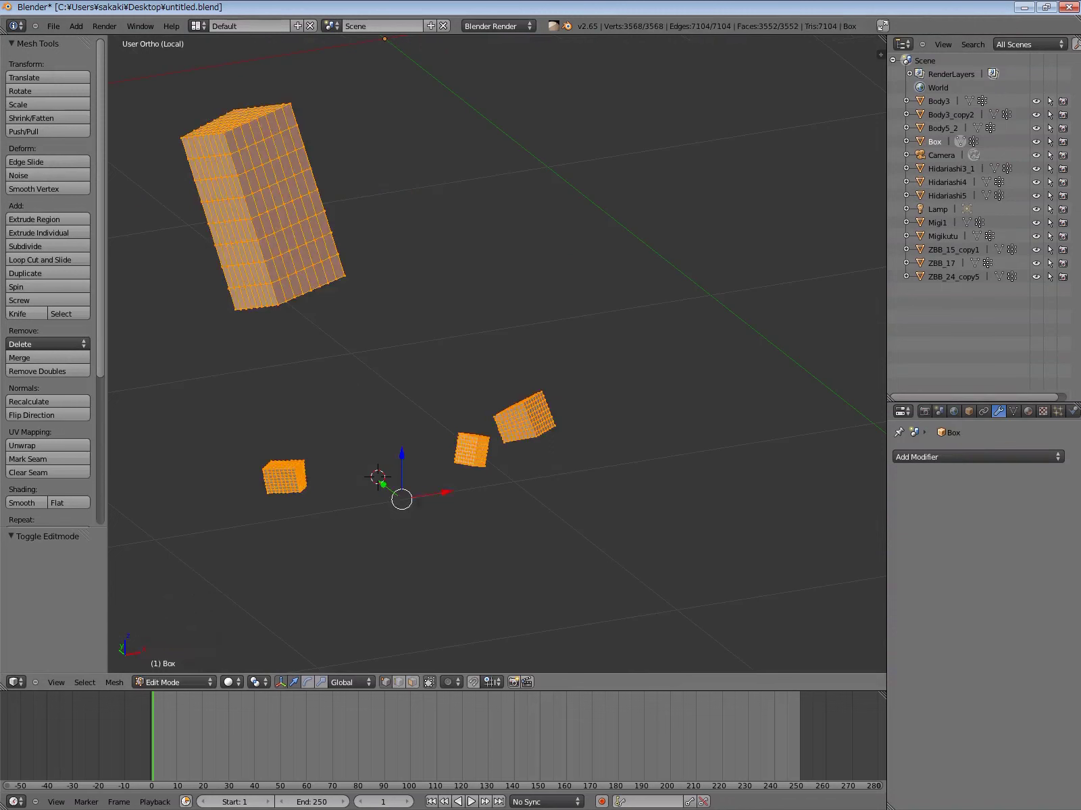
pyautogui.click(84, 682)
pyautogui.click(135, 418)
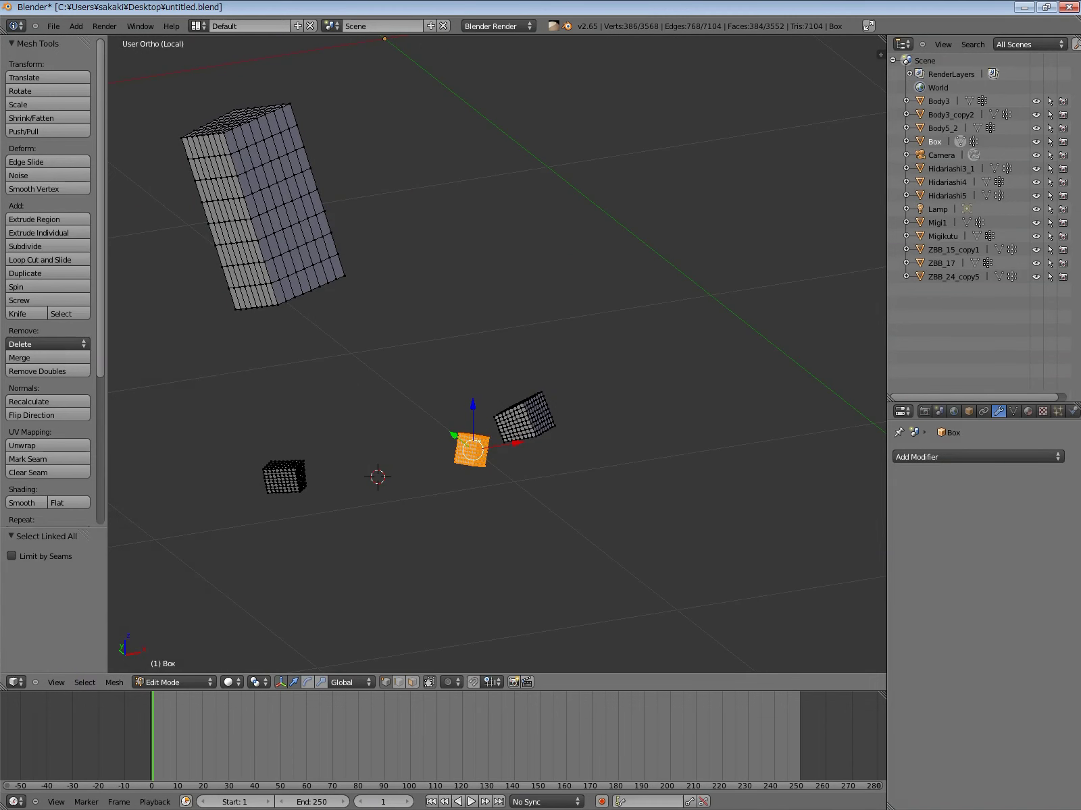
pyautogui.moveTo(497, 352)
pyautogui.mouseDown(button='middle')
pyautogui.moveTo(483, 354)
pyautogui.moveTo(485, 395)
pyautogui.mouseUp(button='middle')
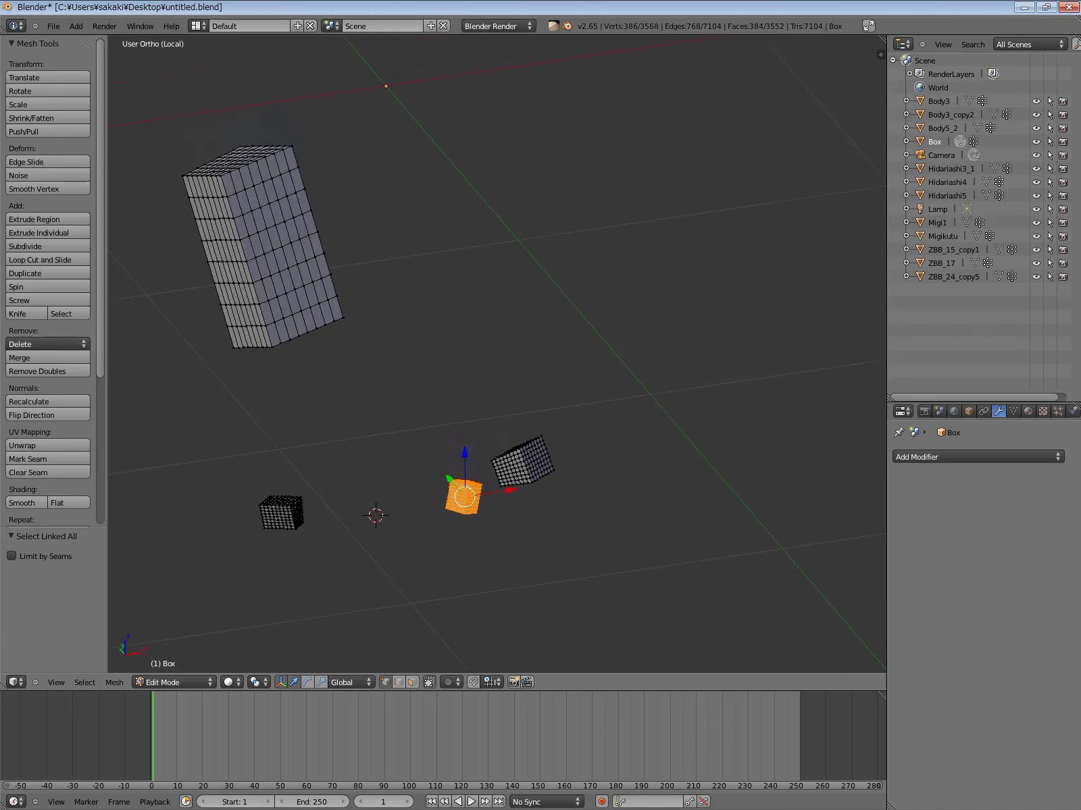
# Clear the selection and reselect only the small cube peg, browsing the Mesh menu
pyautogui.press('a')
pyautogui.click(84, 683)
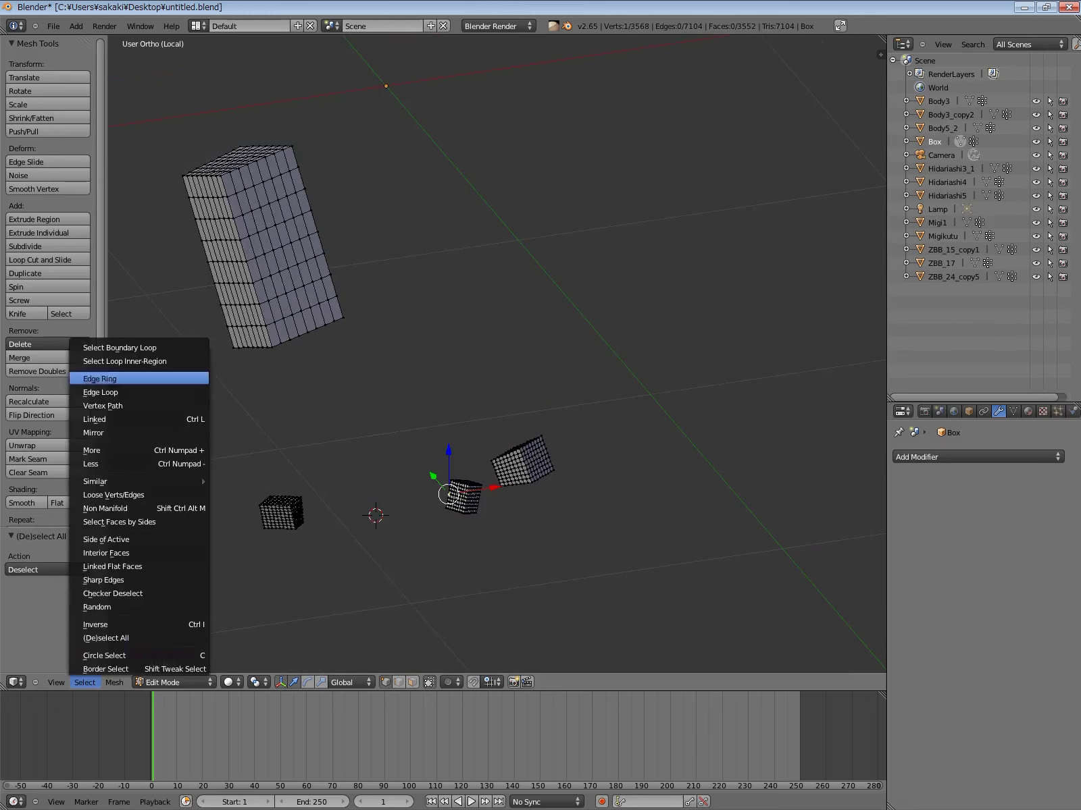
pyautogui.click(135, 419)
pyautogui.click(114, 682)
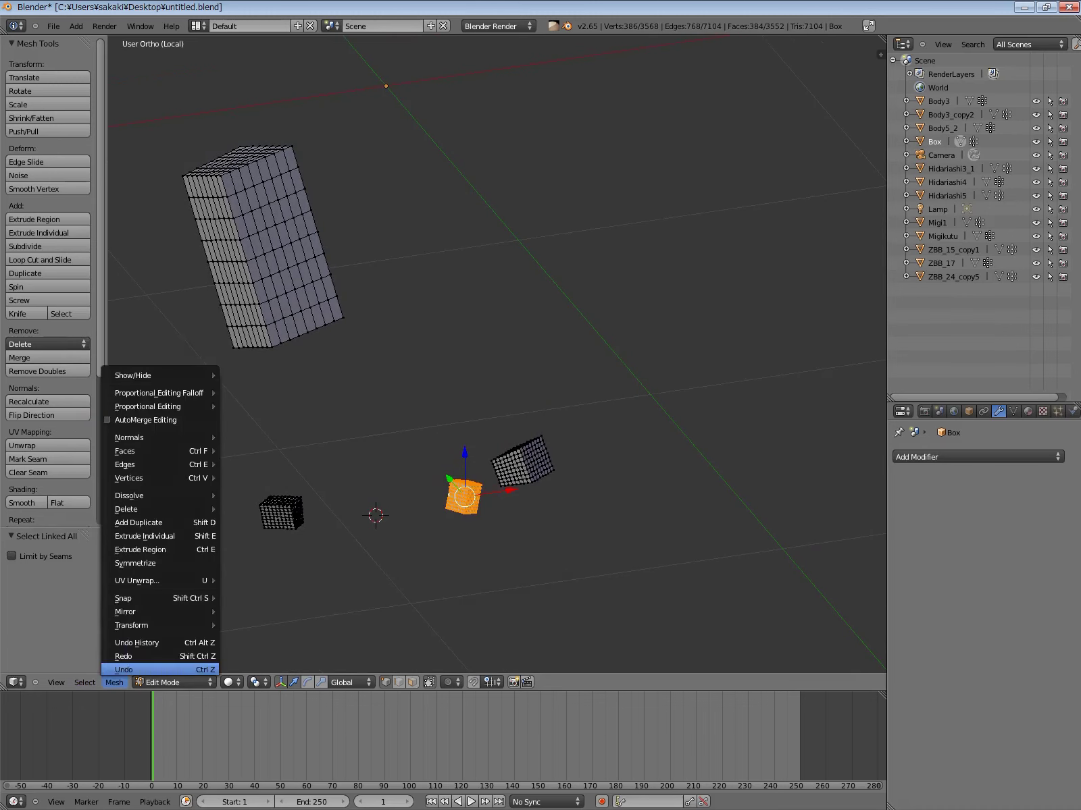
pyautogui.click(114, 683)
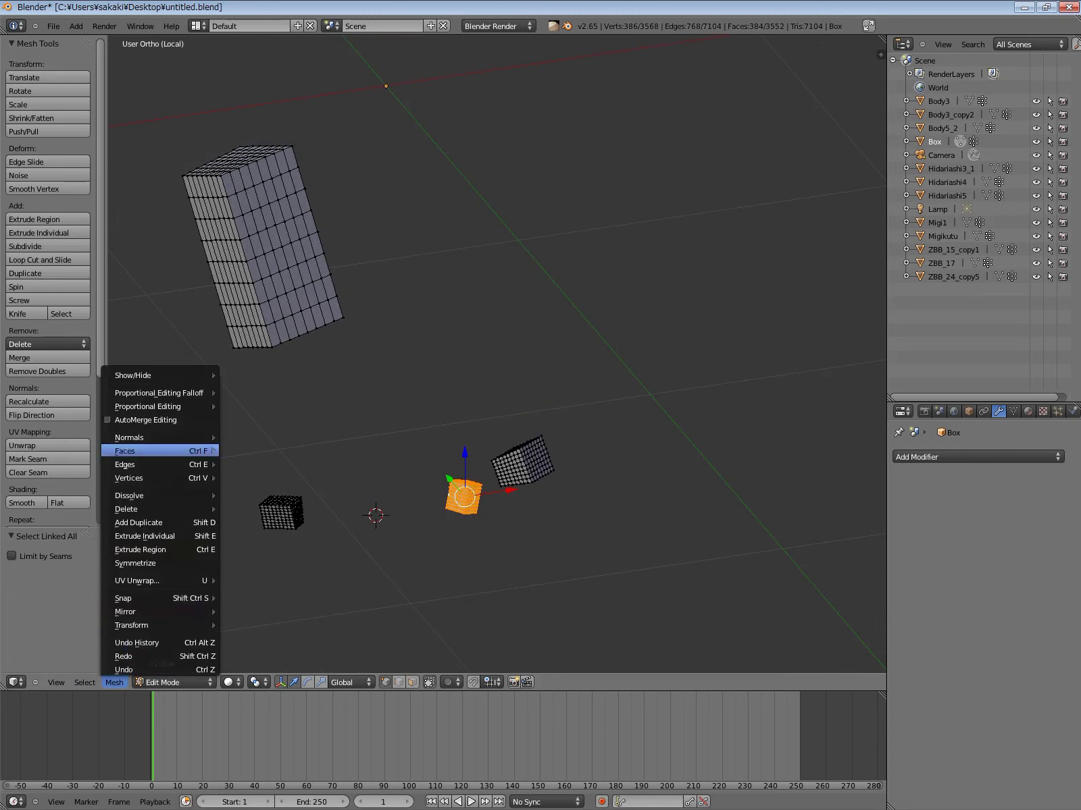
pyautogui.moveTo(135, 451)
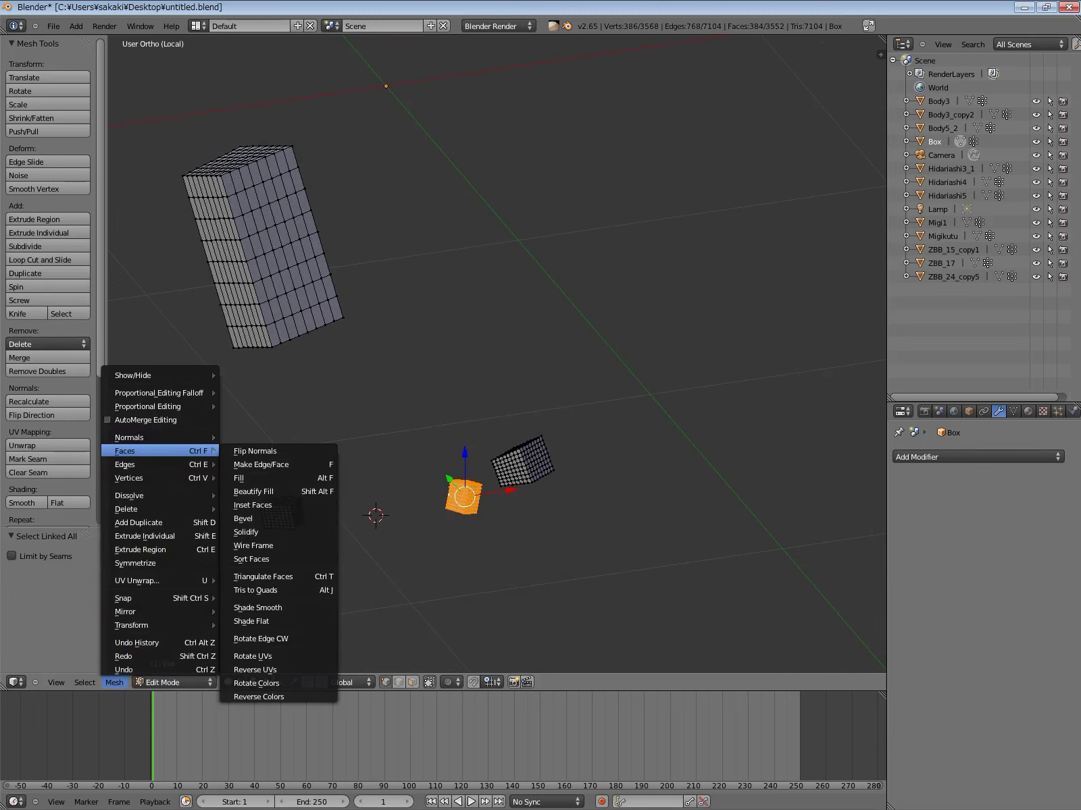
pyautogui.scroll(-3, 47, 271)
pyautogui.scroll(-1, 47, 271)
pyautogui.scroll(-3, 47, 270)
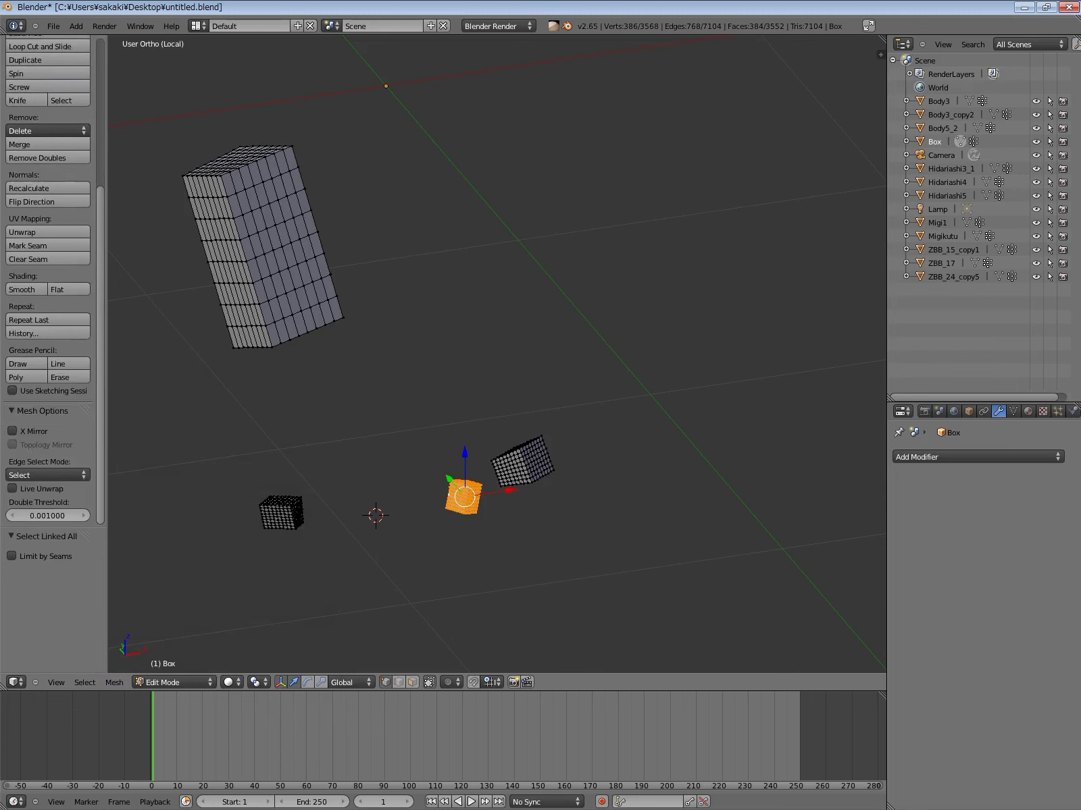
pyautogui.scroll(7, 48, 271)
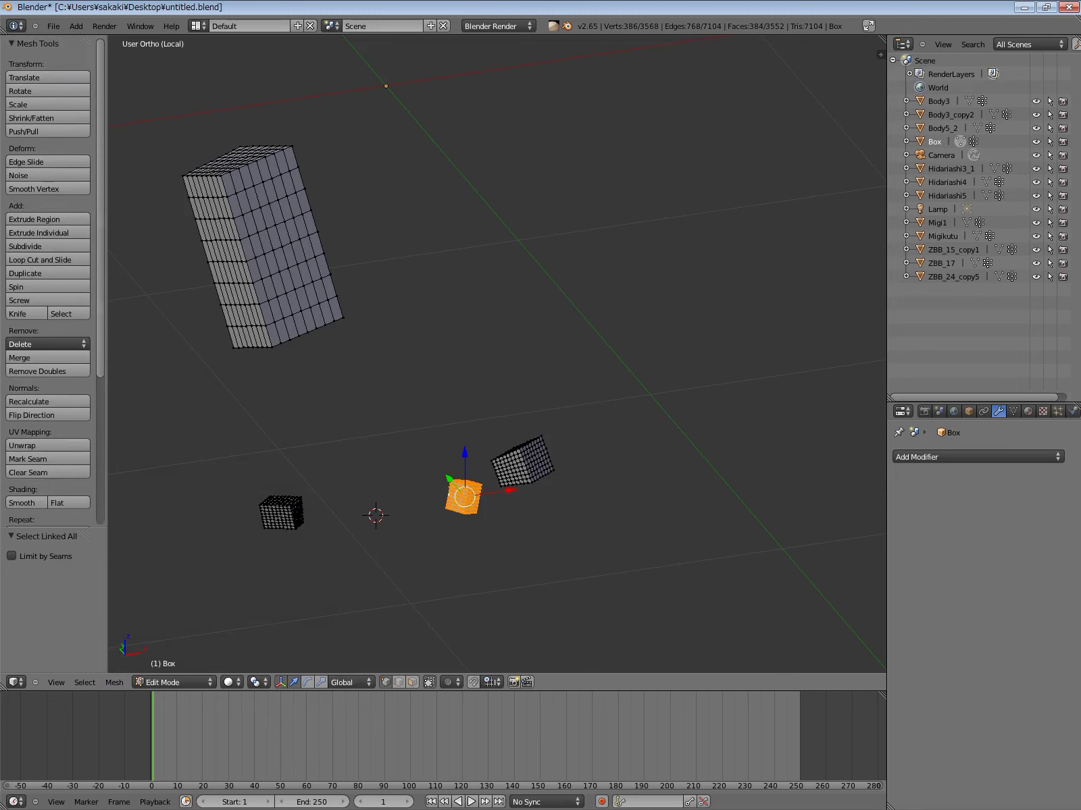
pyautogui.click(41, 274)
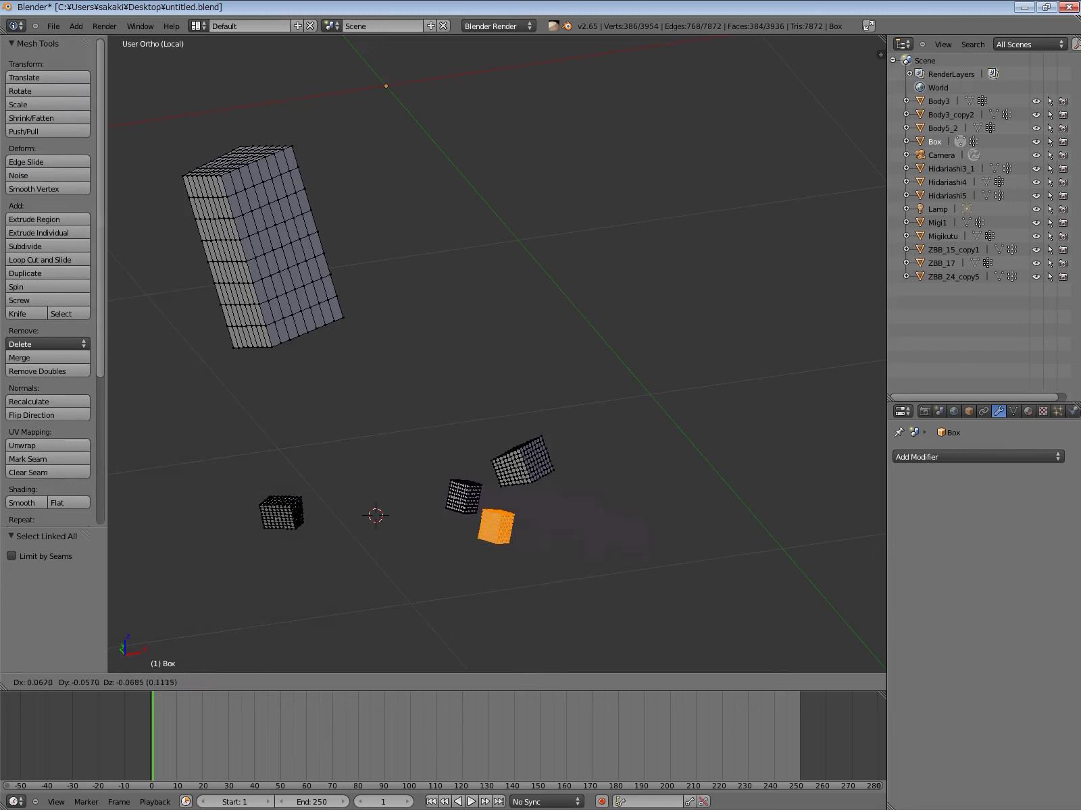
pyautogui.click(74, 302)
pyautogui.hotkey('ctrl', 'z')
pyautogui.click(41, 273)
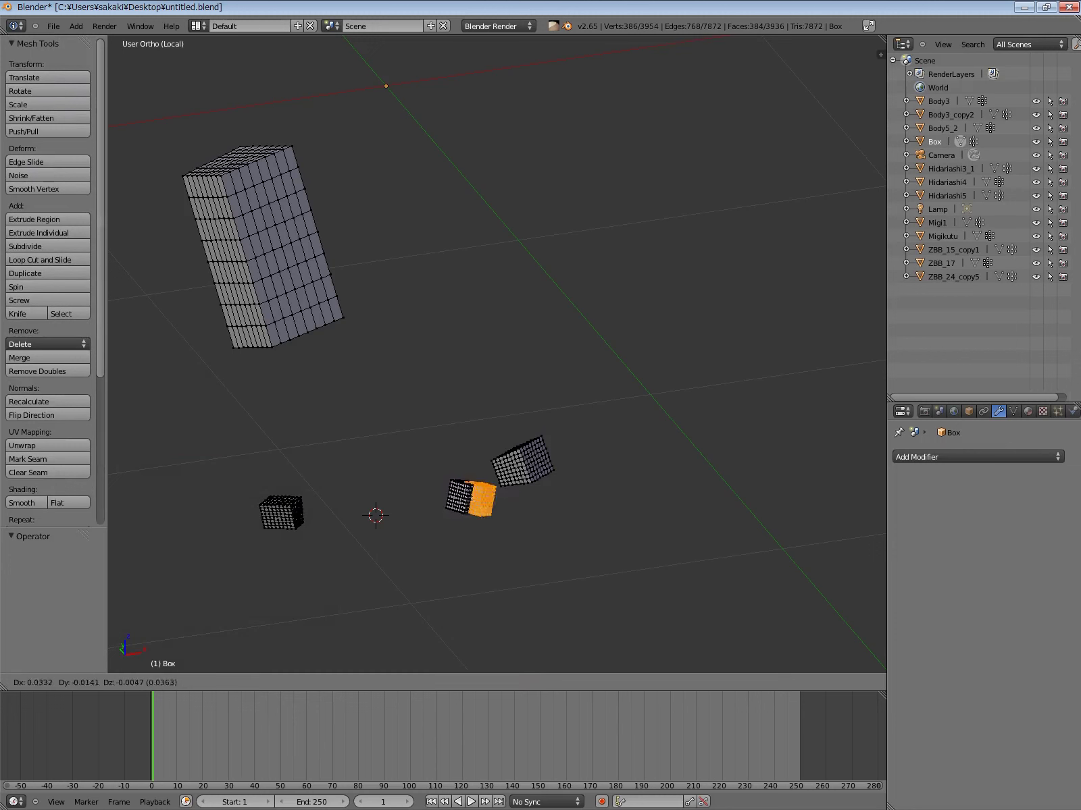
pyautogui.click(198, 338)
pyautogui.hotkey('ctrl', 'z')
pyautogui.click(40, 274)
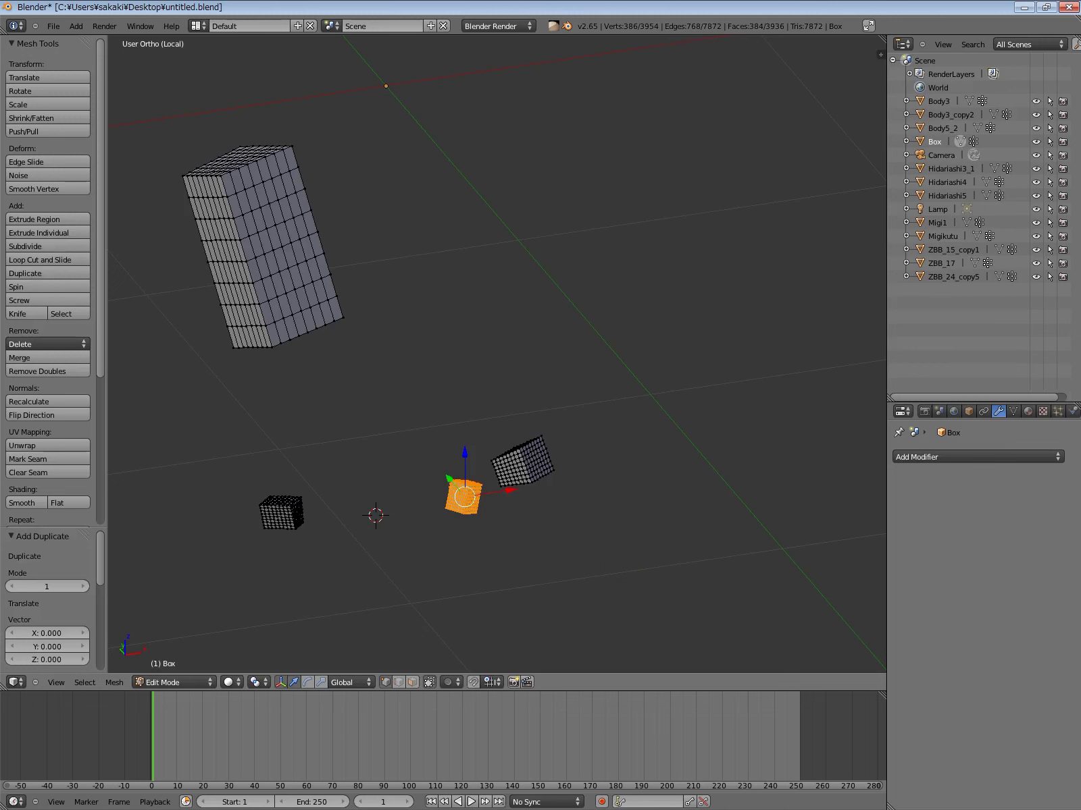
pyautogui.rightClick(537, 459)
pyautogui.click(173, 682)
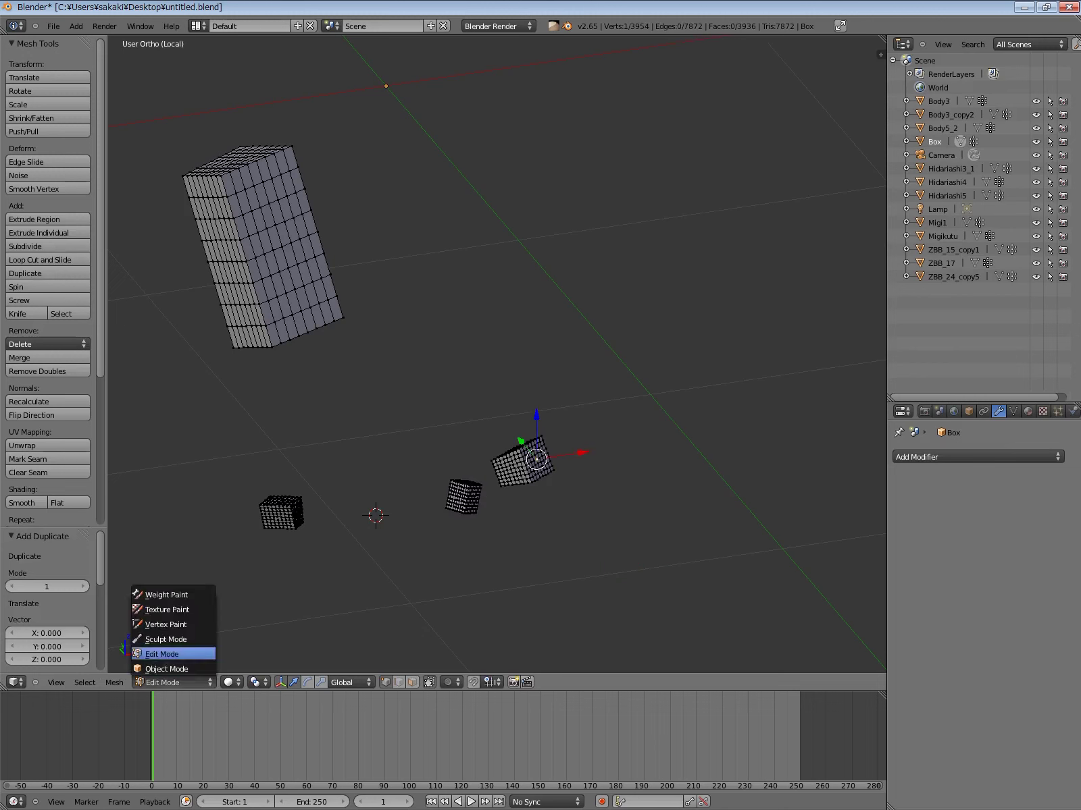
pyautogui.click(84, 682)
pyautogui.click(101, 419)
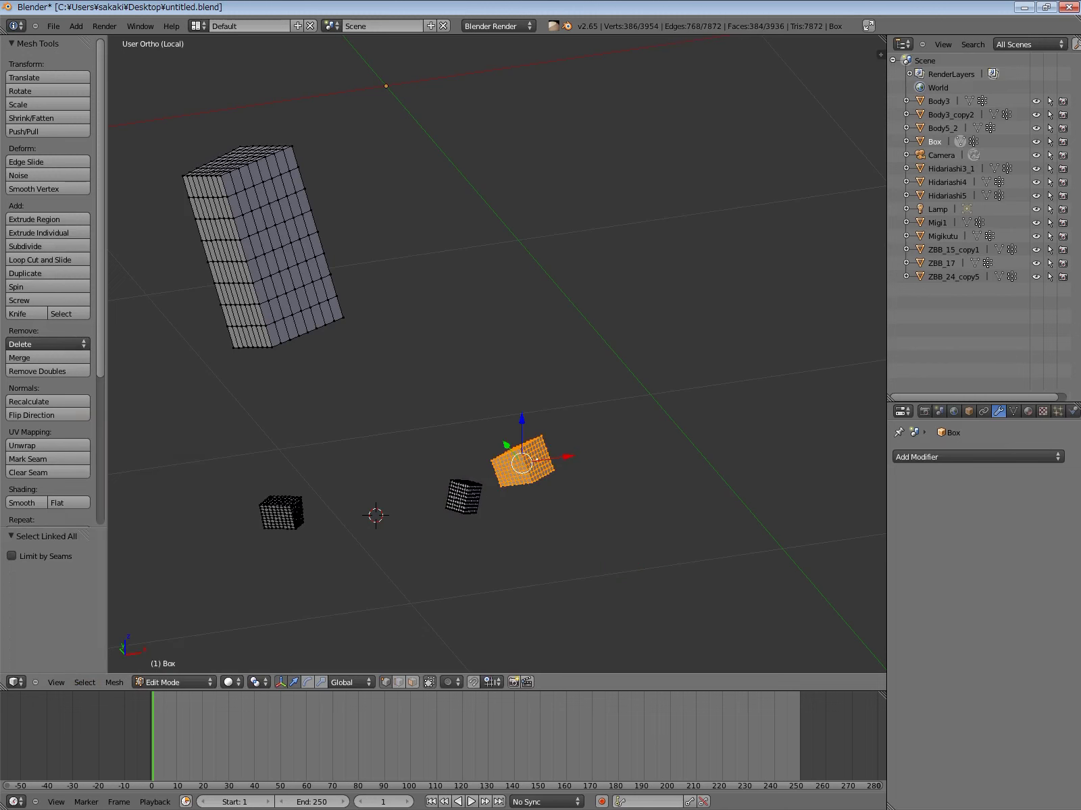
pyautogui.click(172, 682)
pyautogui.click(84, 682)
pyautogui.click(101, 638)
pyautogui.press('x')
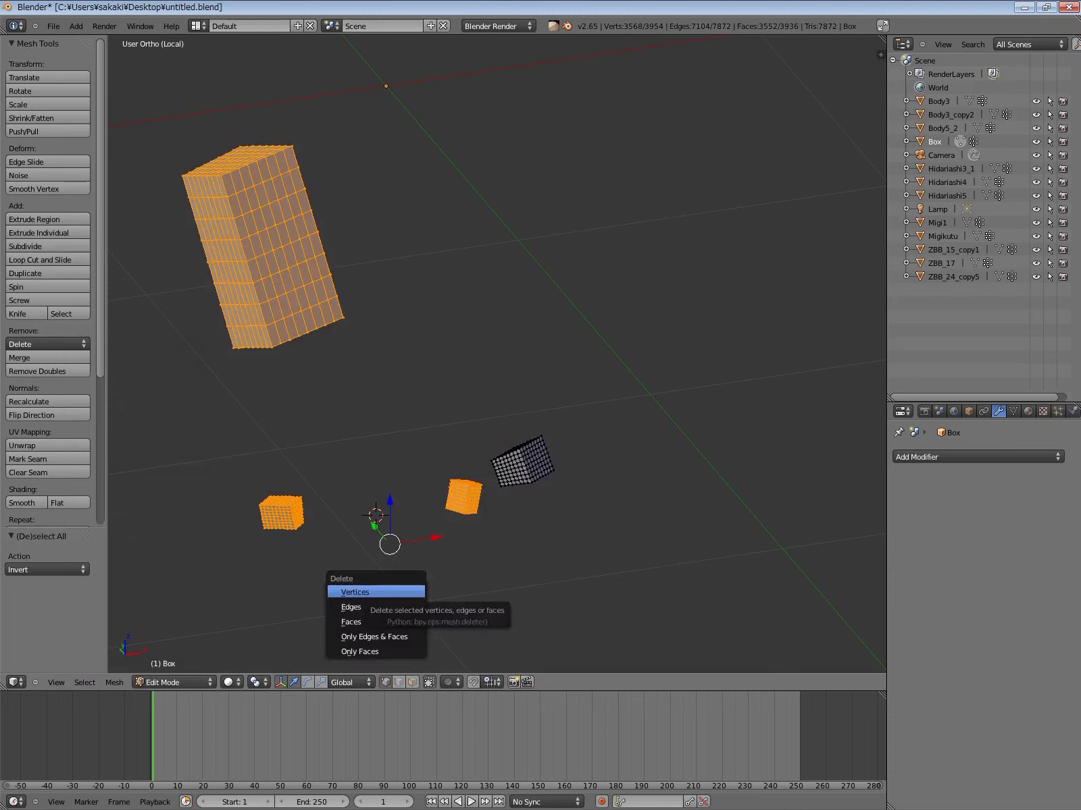
pyautogui.click(357, 592)
pyautogui.hotkey('ctrl', 'z')
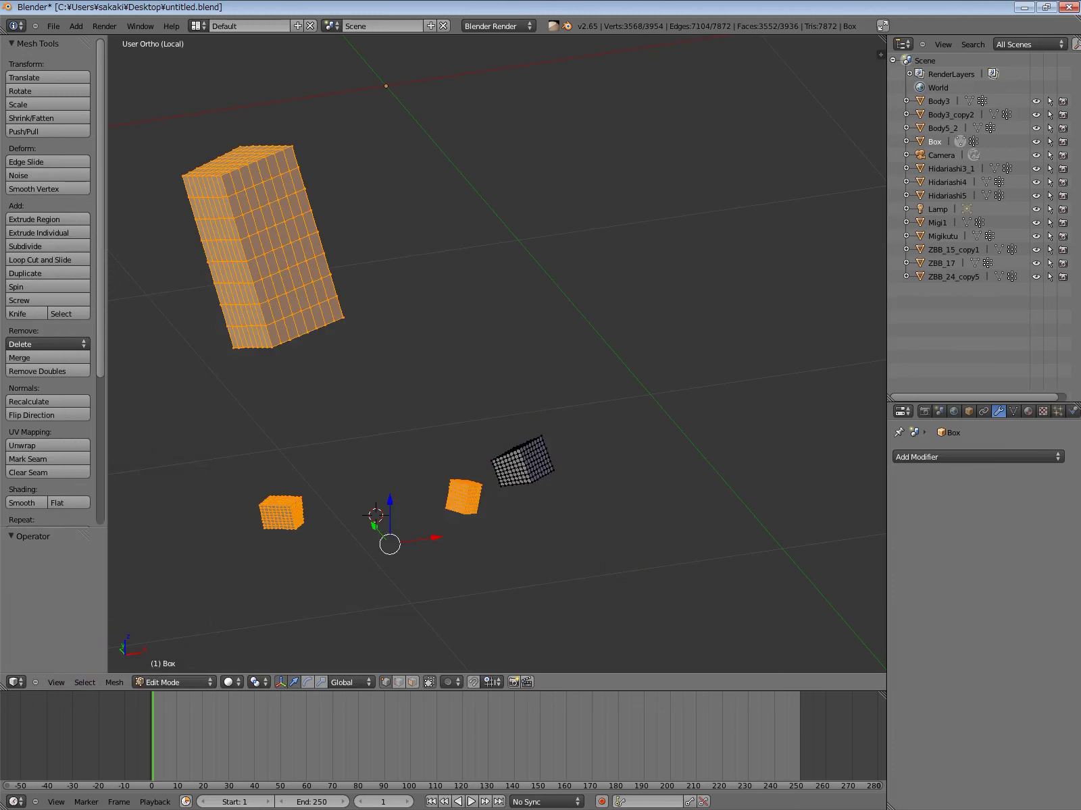
pyautogui.press('a')
pyautogui.rightClick(935, 142)
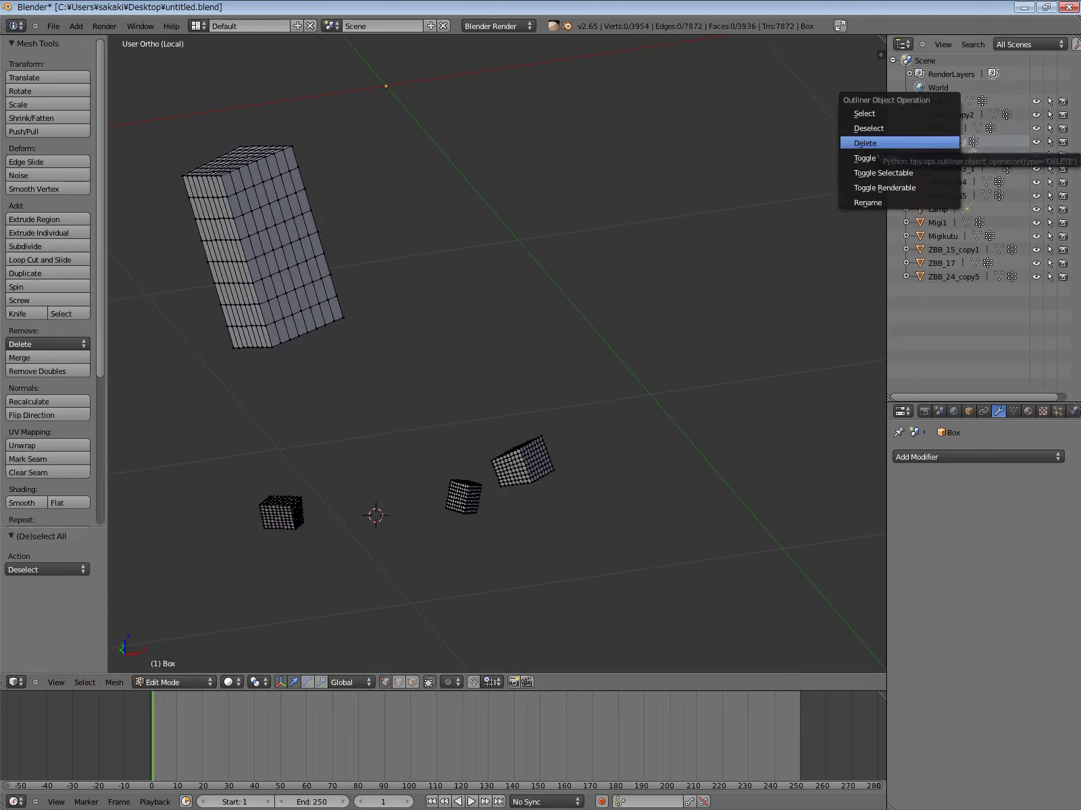
pyautogui.click(883, 173)
pyautogui.rightClick(934, 142)
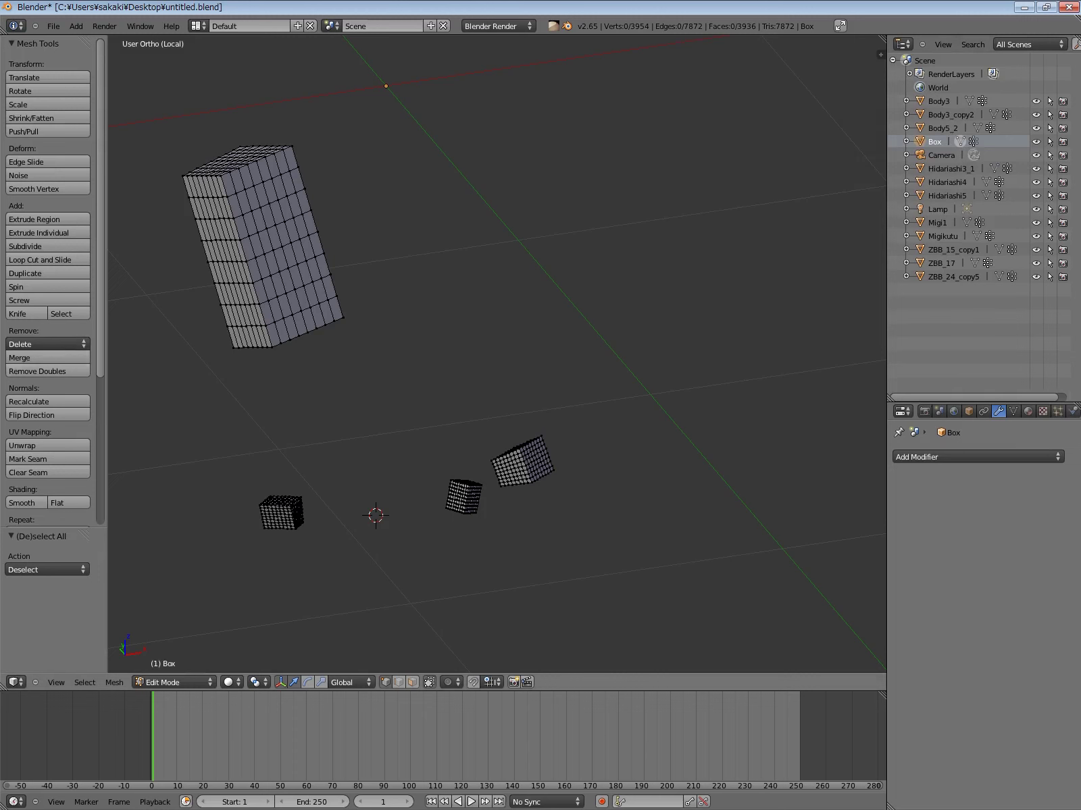
pyautogui.scroll(-1, 47, 365)
pyautogui.scroll(-1, 47, 284)
pyautogui.scroll(-3, 47, 284)
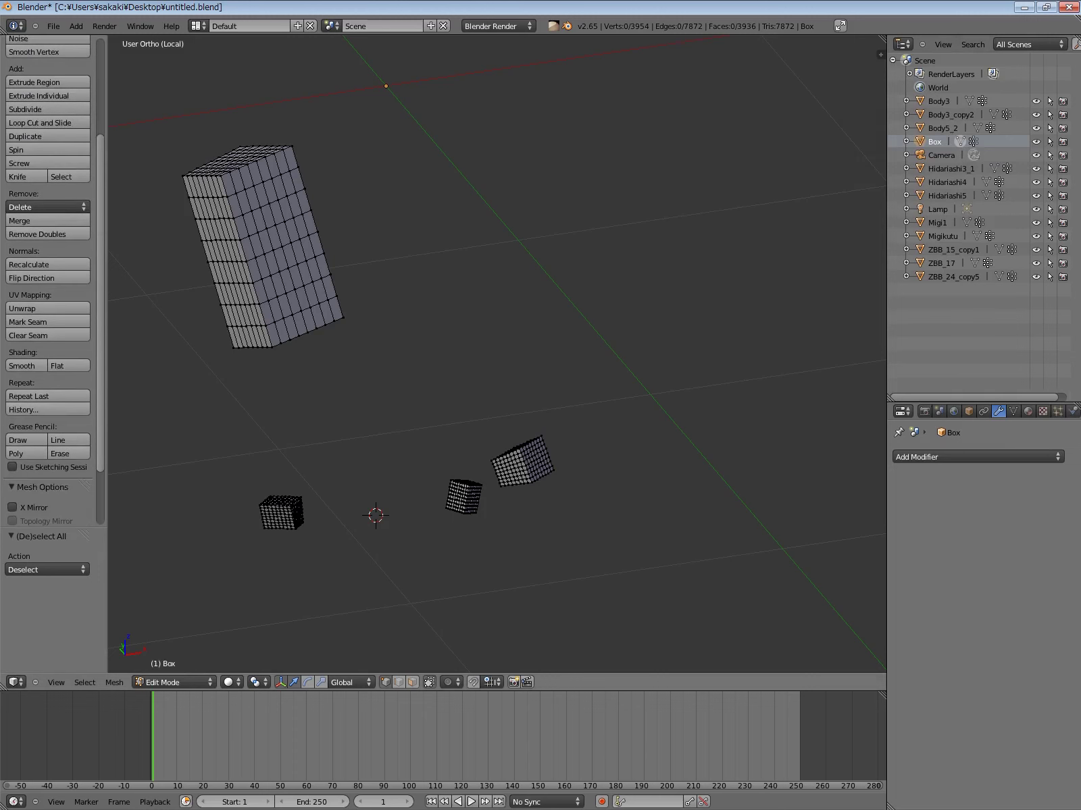
pyautogui.scroll(2, 47, 283)
pyautogui.scroll(2, 48, 284)
pyautogui.scroll(1, 47, 283)
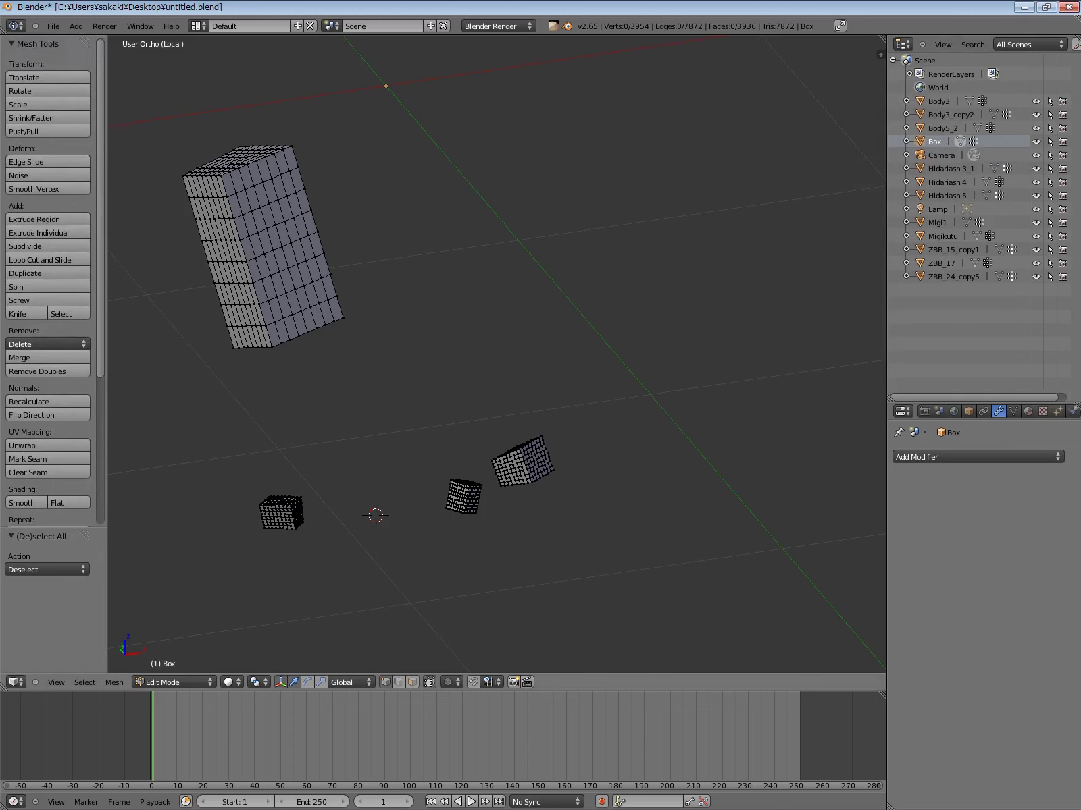
# Slice the Box subtool, Groups Split the small cube off, and name it Box2
pyautogui.press('b')
pyautogui.moveTo(436, 423); pyautogui.dragTo(564, 523)
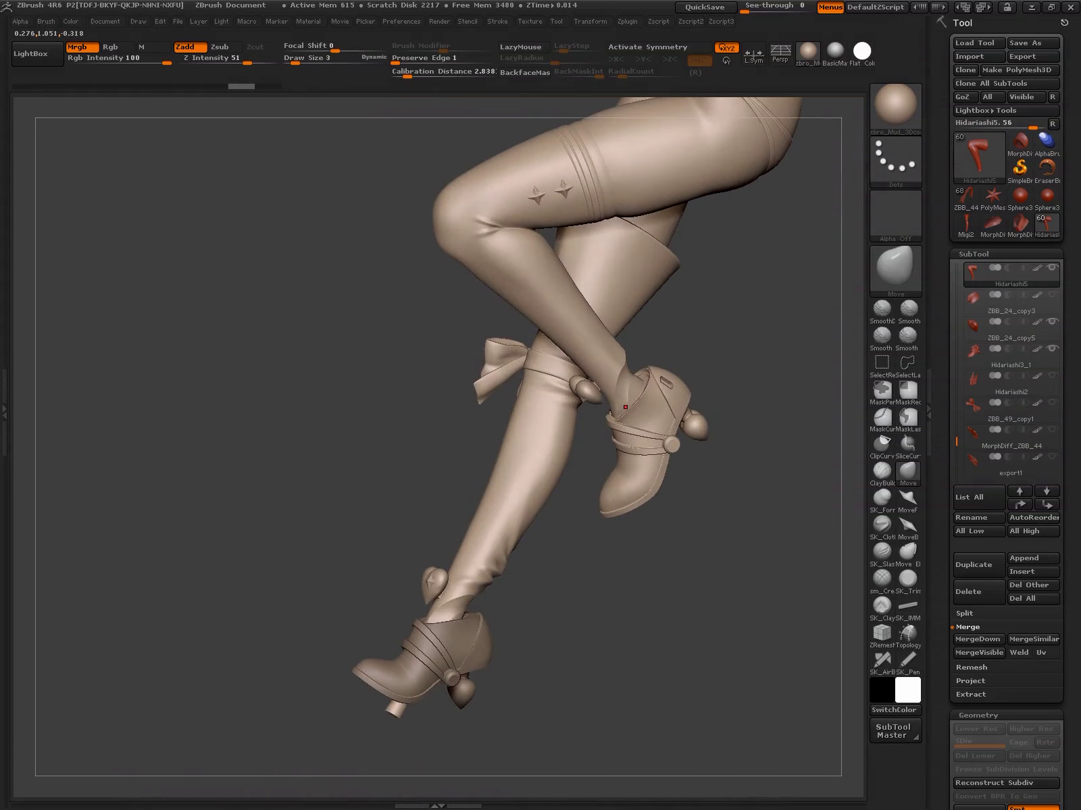
pyautogui.click(978, 498)
pyautogui.click(790, 595)
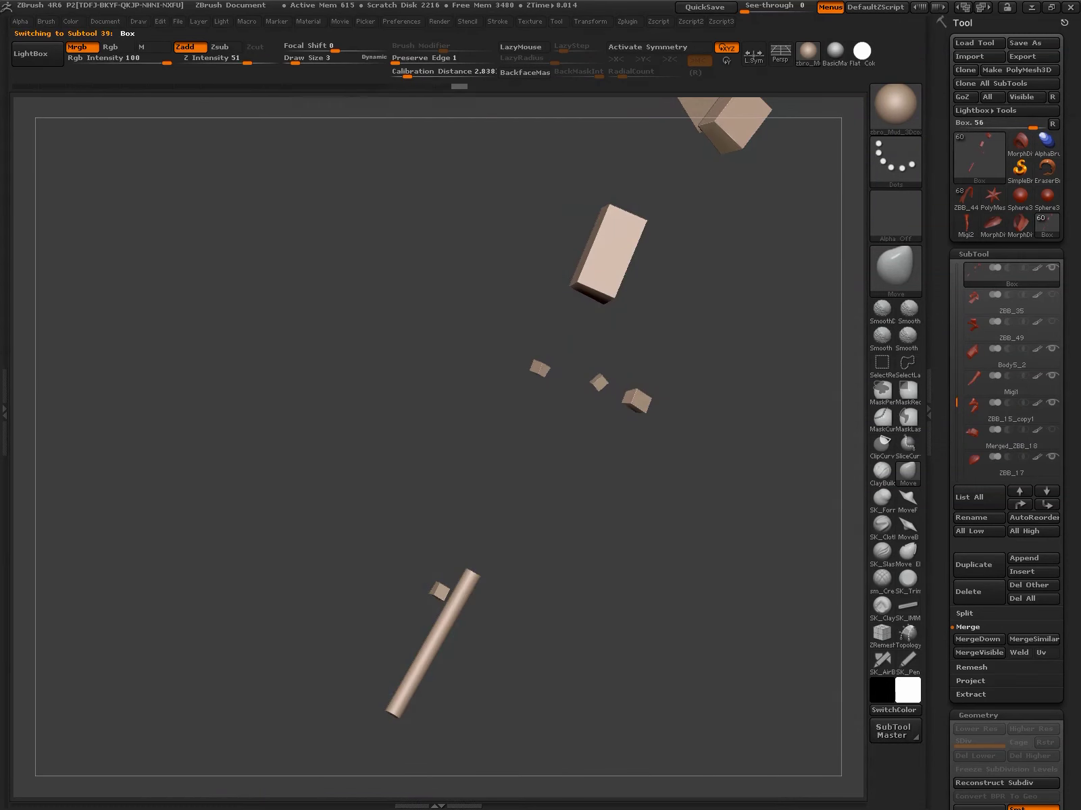
pyautogui.keyDown('ctrl'); pyautogui.keyDown('shift'); pyautogui.moveTo(579, 336); pyautogui.dragTo(633, 342); pyautogui.keyUp('shift'); pyautogui.keyUp('ctrl')
pyautogui.click(963, 613)
pyautogui.click(971, 518)
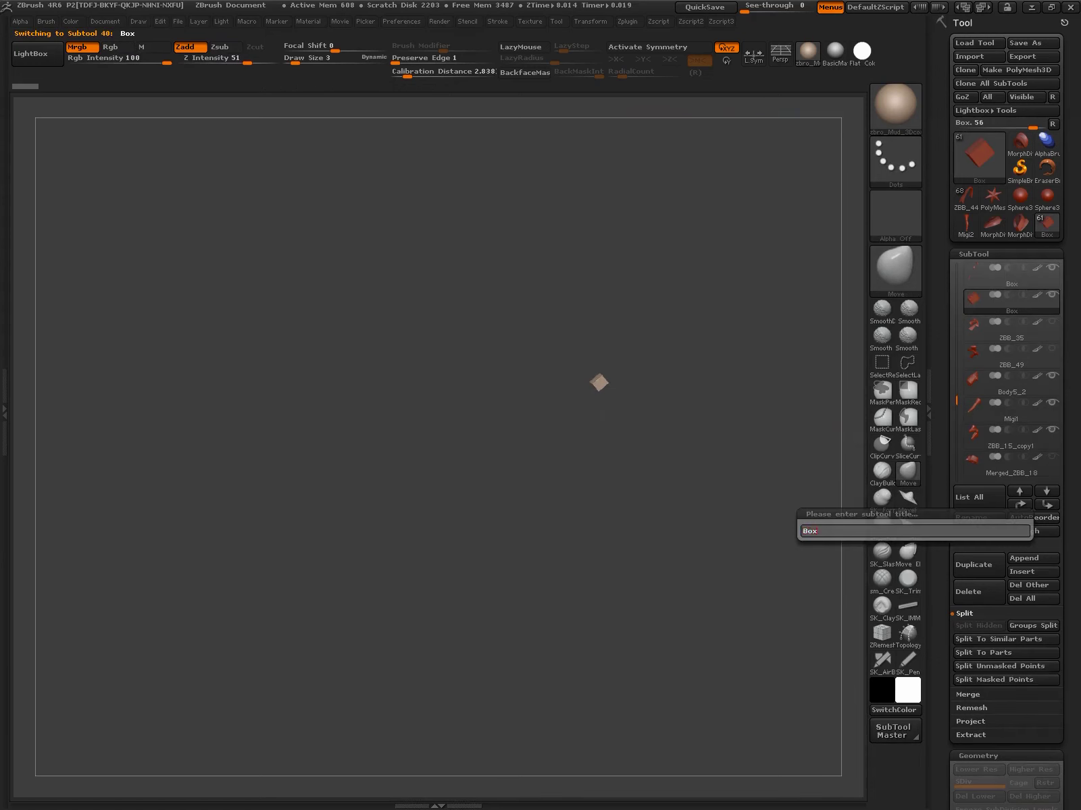
pyautogui.write('Box2')
pyautogui.press('Return')
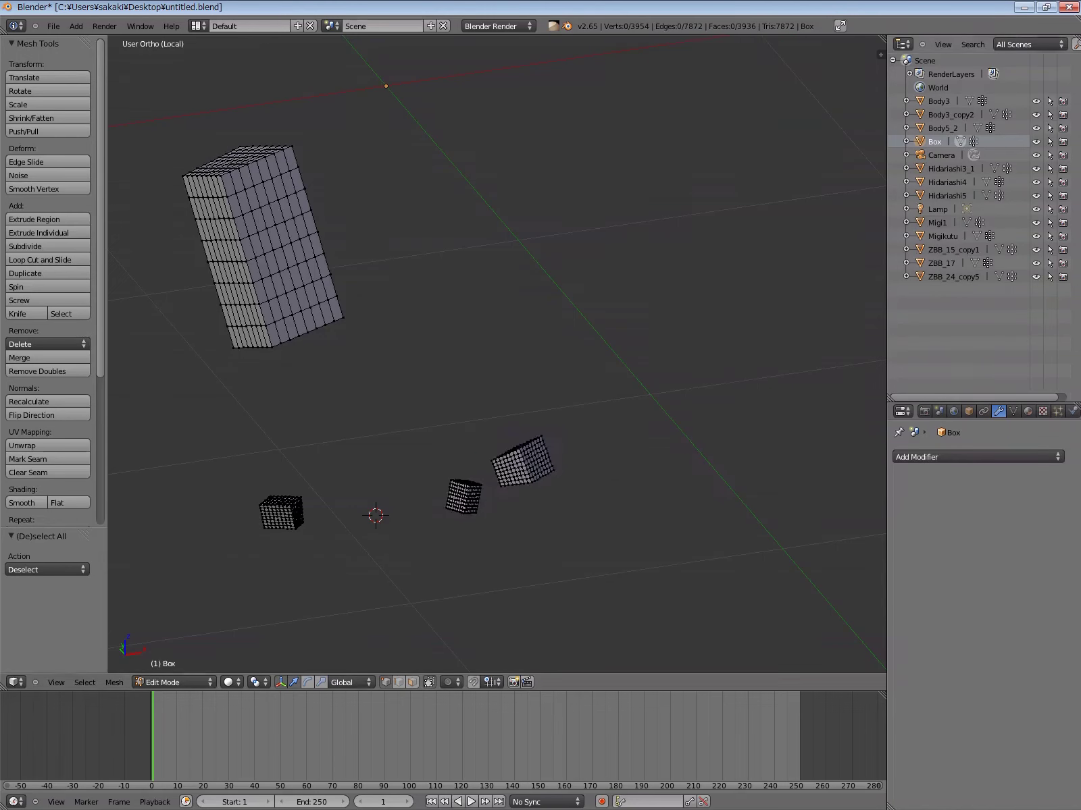
pyautogui.press('KP_Divide')
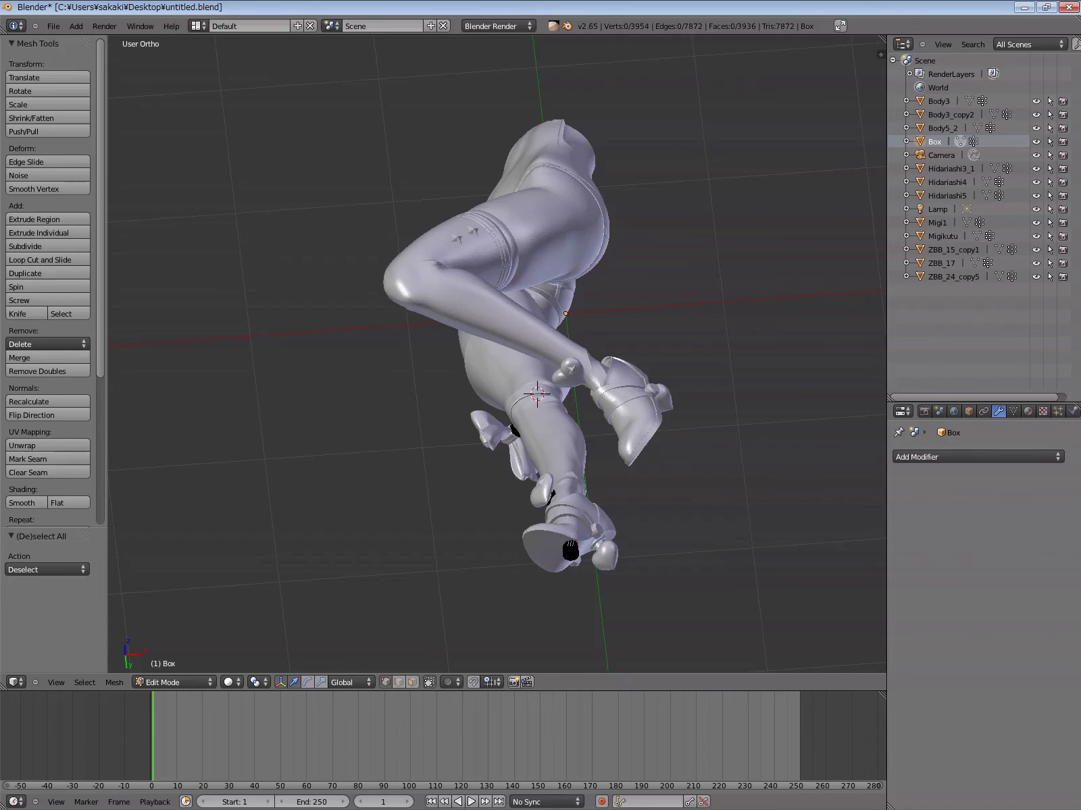
# Return to Object Mode, briefly isolate Box, and orbit the legs to check peg placement
pyautogui.moveTo(537, 394); pyautogui.dragTo(537, 378, button='middle')
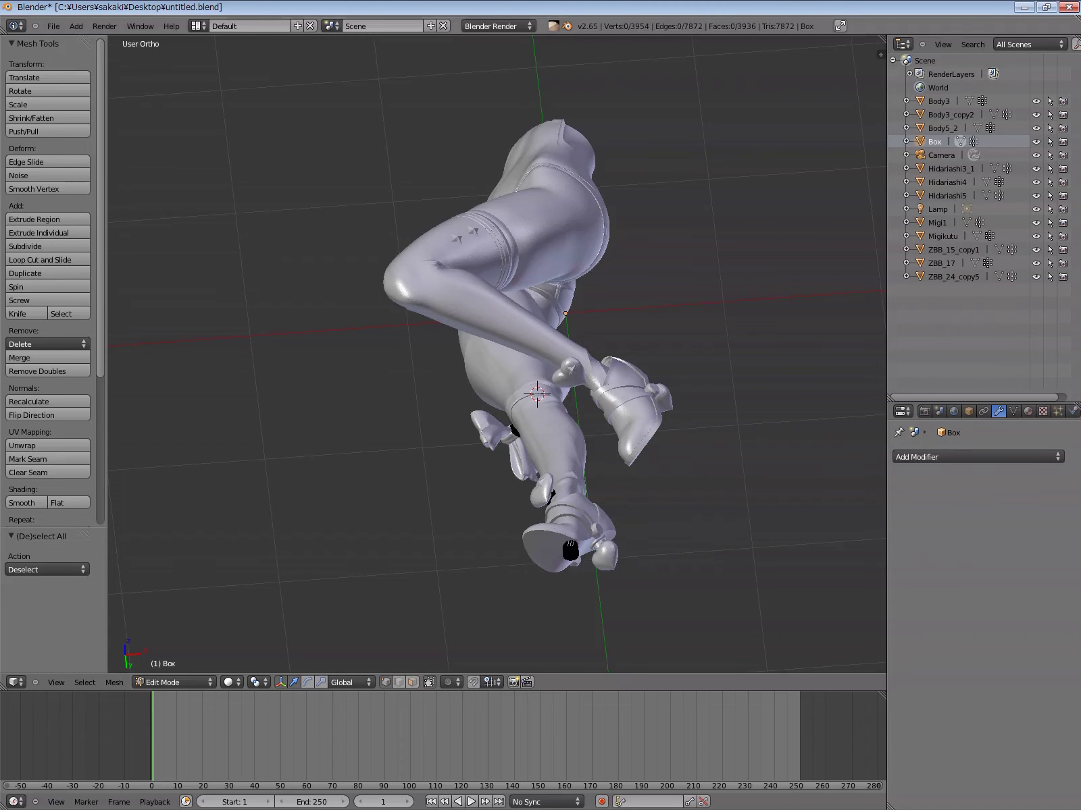
pyautogui.scroll(2, 537, 393)
pyautogui.scroll(-2, 497, 355)
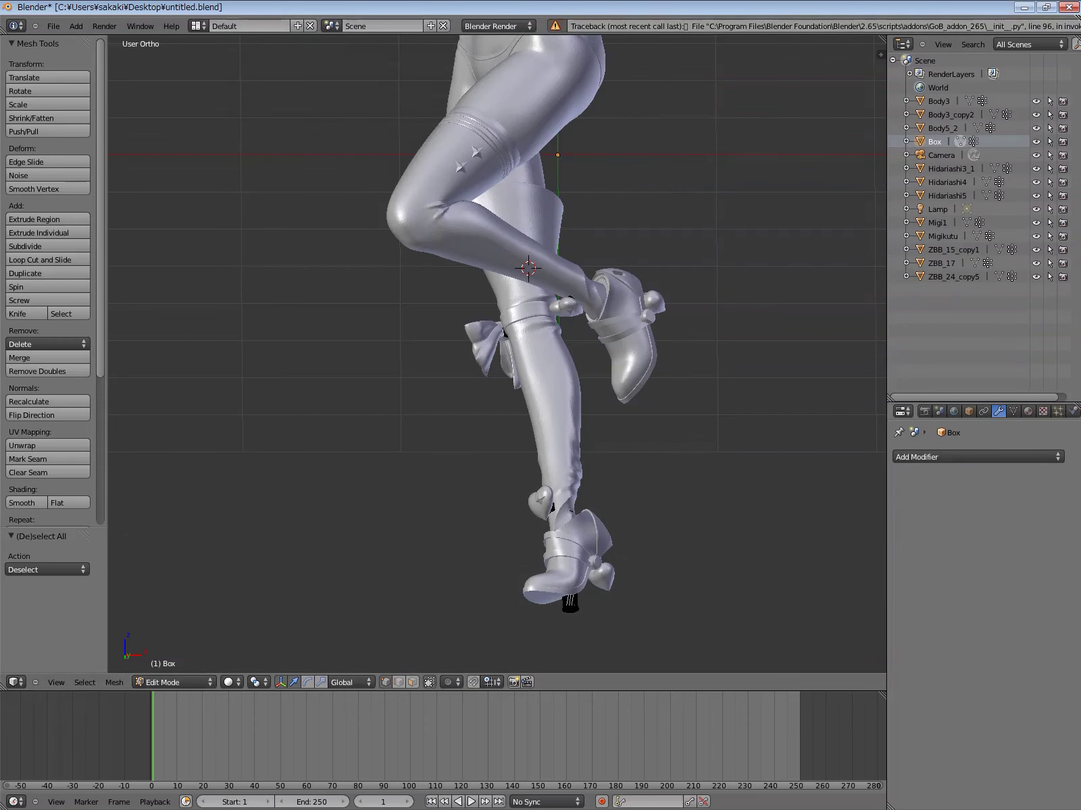
pyautogui.click(175, 682)
pyautogui.press('a')
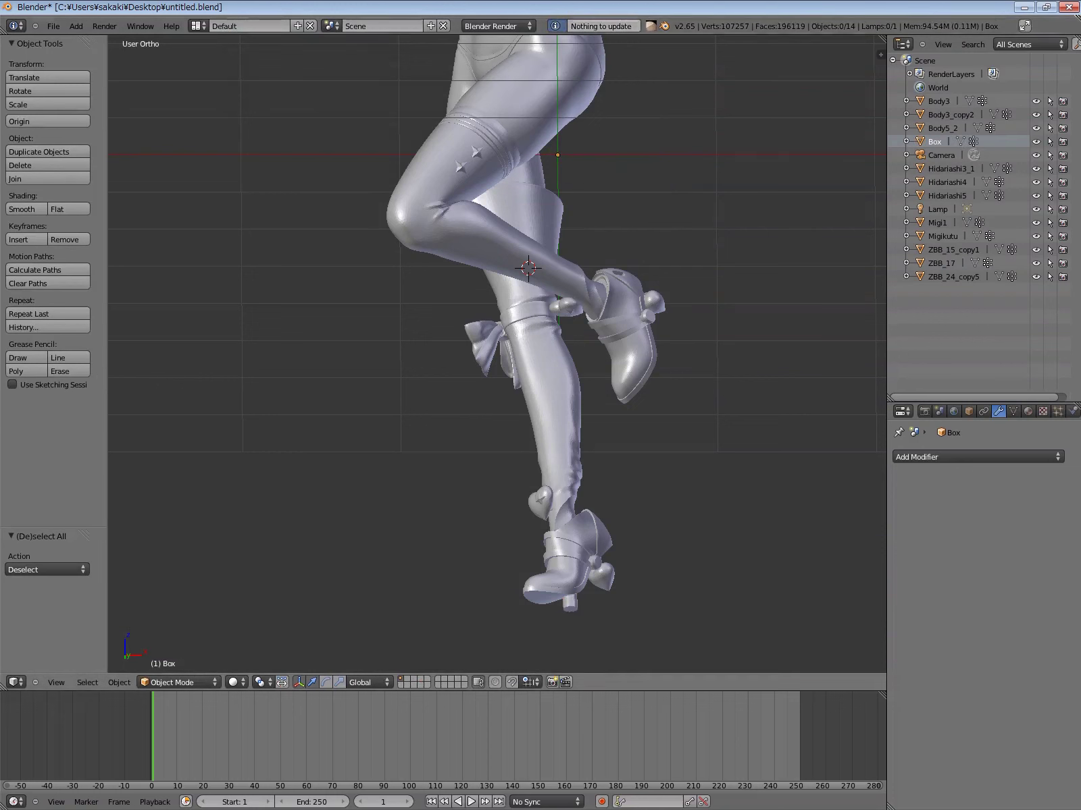
pyautogui.click(934, 141)
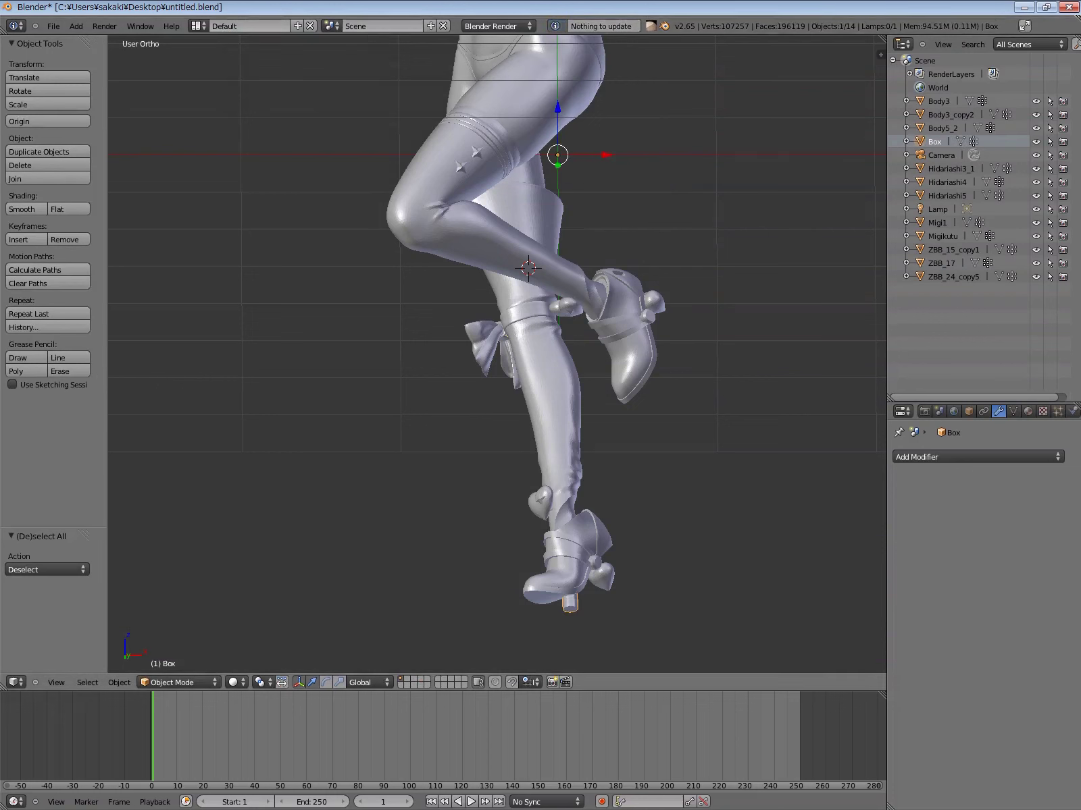
pyautogui.press('KP_Divide')
pyautogui.press('KP_Divide')
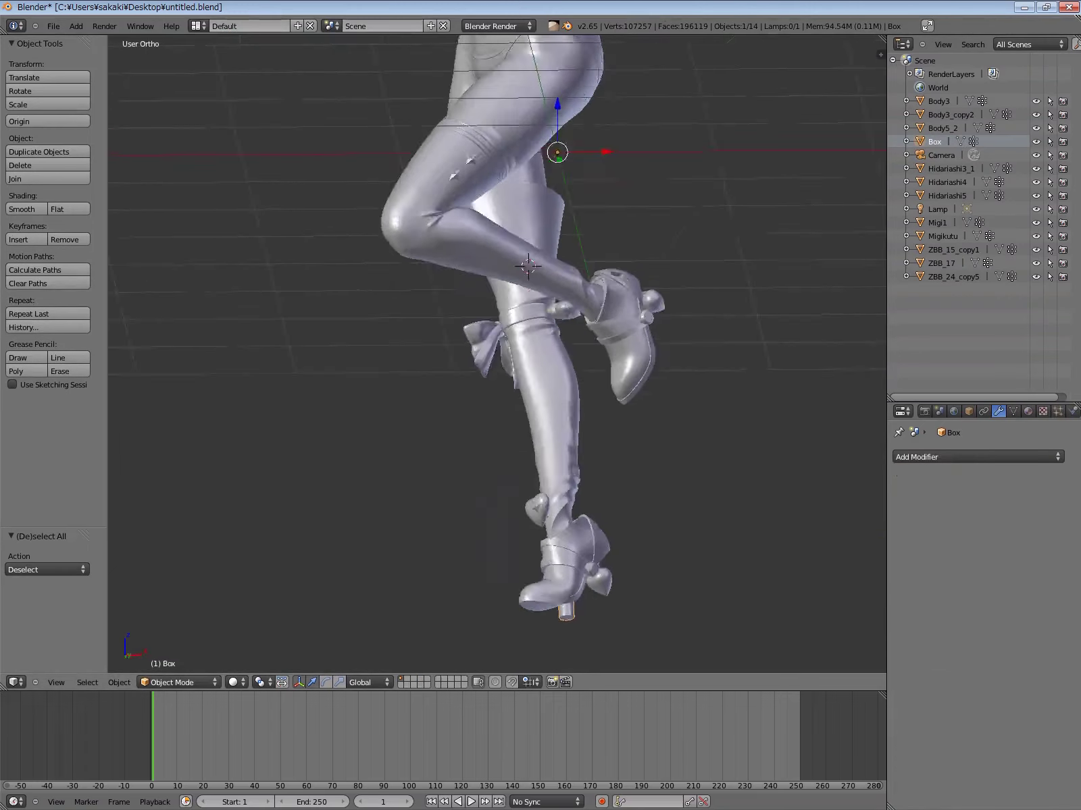
pyautogui.press('KP_Divide')
pyautogui.press('KP_Divide')
pyautogui.press('KP_8')
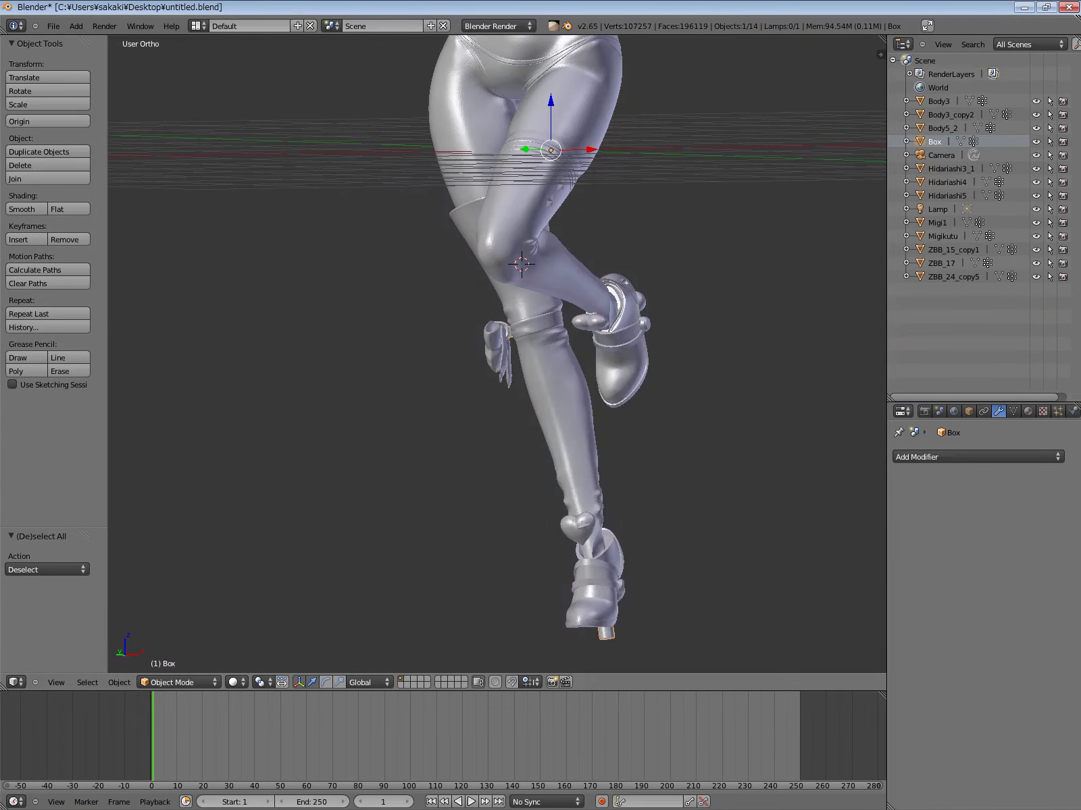
pyautogui.keyDown('shift'); pyautogui.moveTo(521, 264); pyautogui.dragTo(536, 281, button='middle'); pyautogui.keyUp('shift')
pyautogui.press('a')
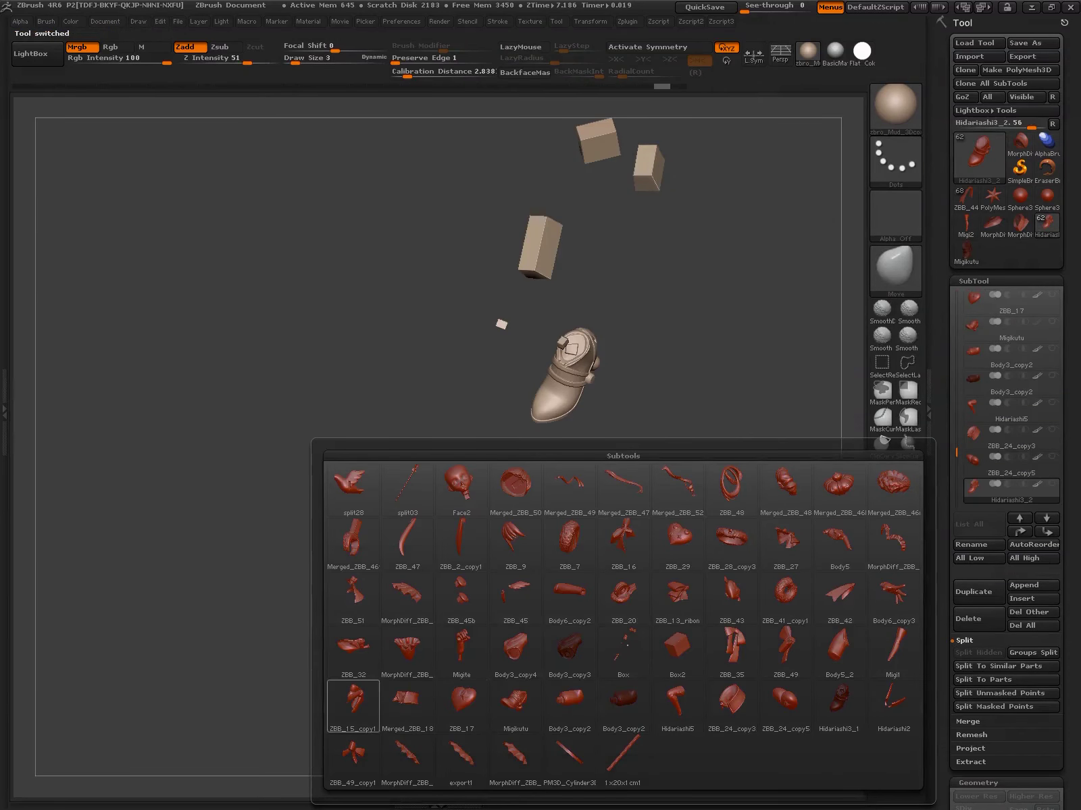
# Insert a copy of the Migikutu boot subtool and pull the Migi1 leg in via GoZ
pyautogui.click(352, 705)
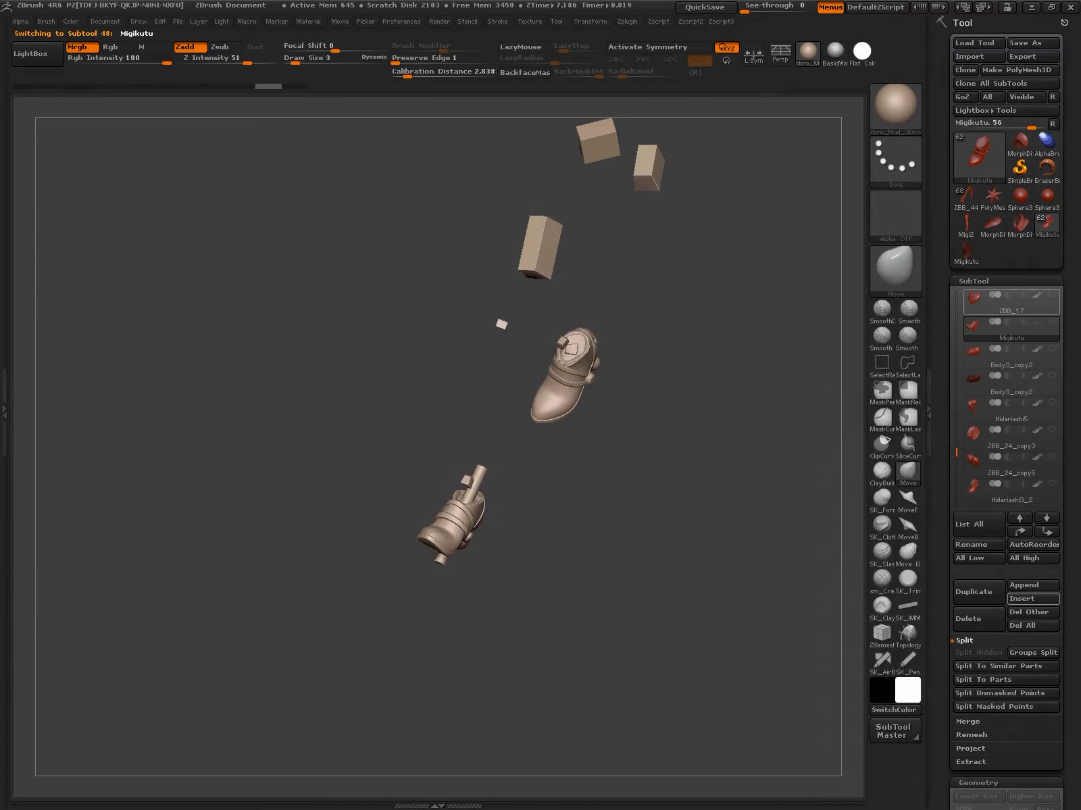
pyautogui.click(1032, 598)
pyautogui.click(588, 513)
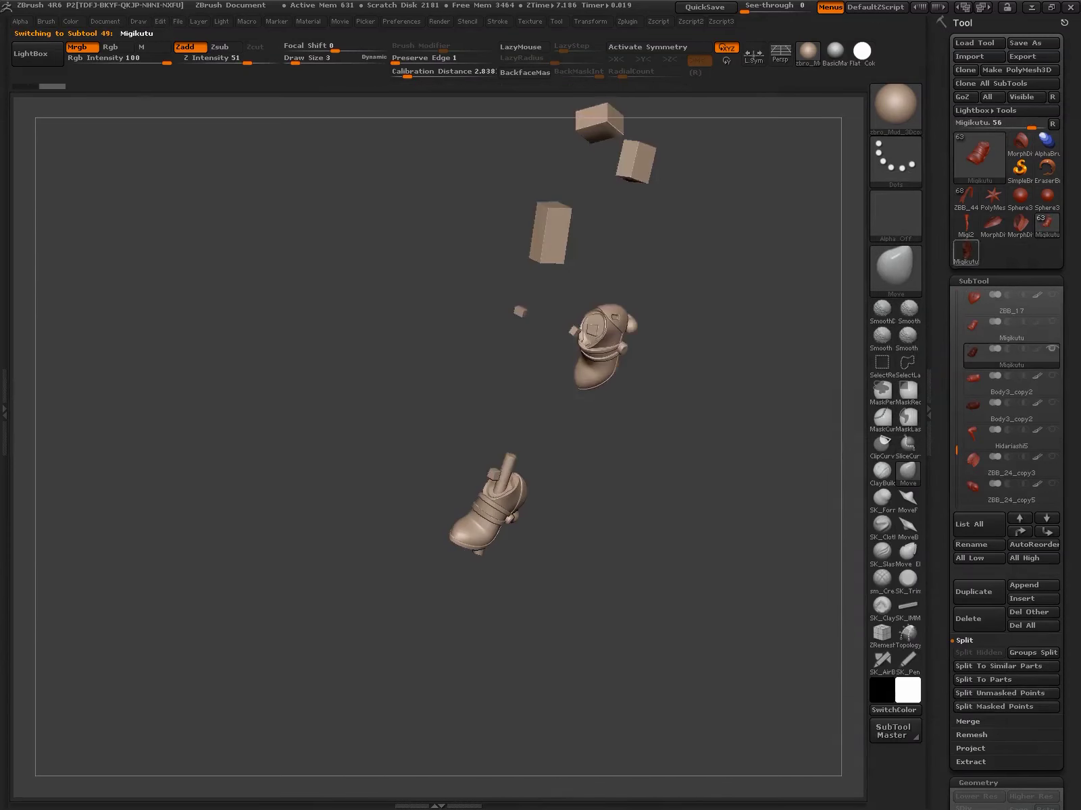
pyautogui.click(1026, 612)
pyautogui.click(825, 620)
pyautogui.click(1020, 223)
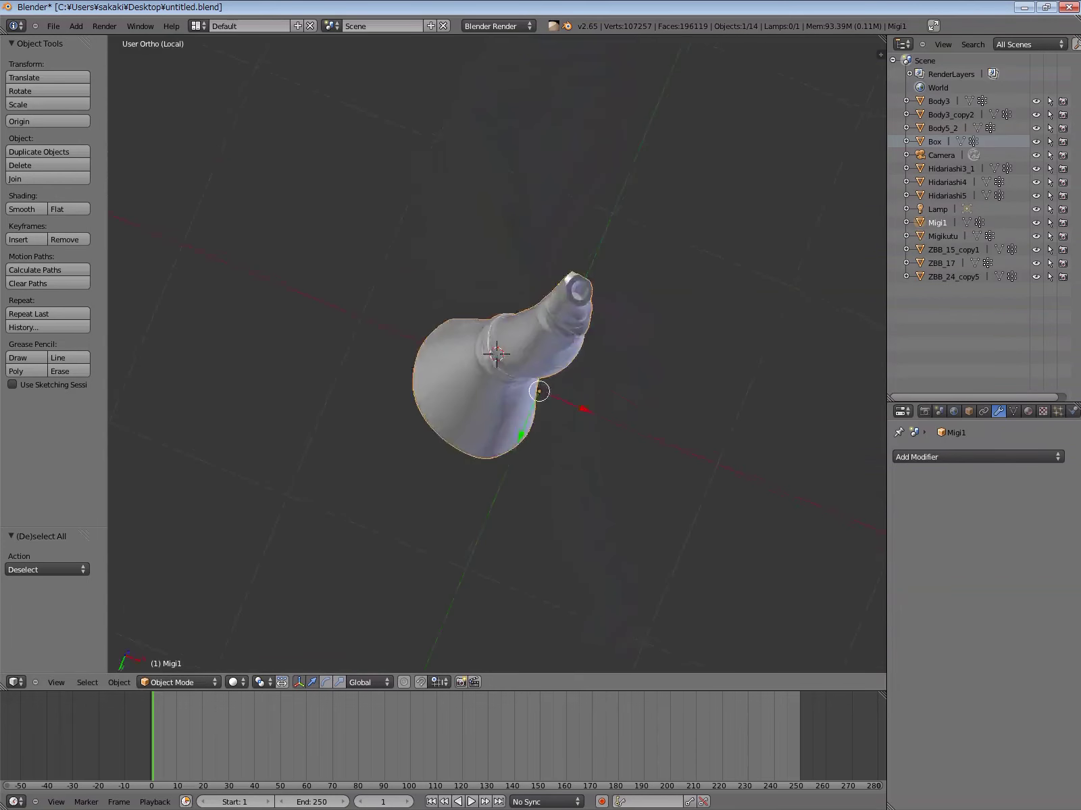
pyautogui.click(553, 26)
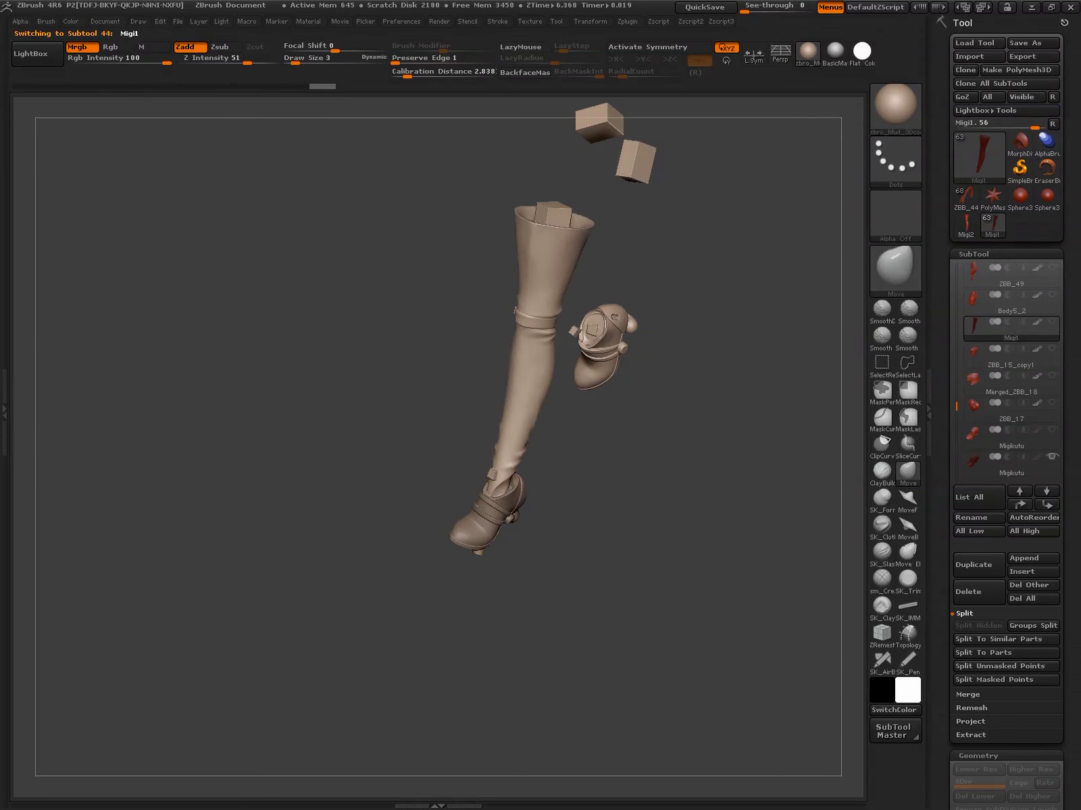
# Rotate to inspect the boot opening, then isolate the ZBB_15_copy1 part
pyautogui.moveTo(574, 243); pyautogui.dragTo(589, 288)
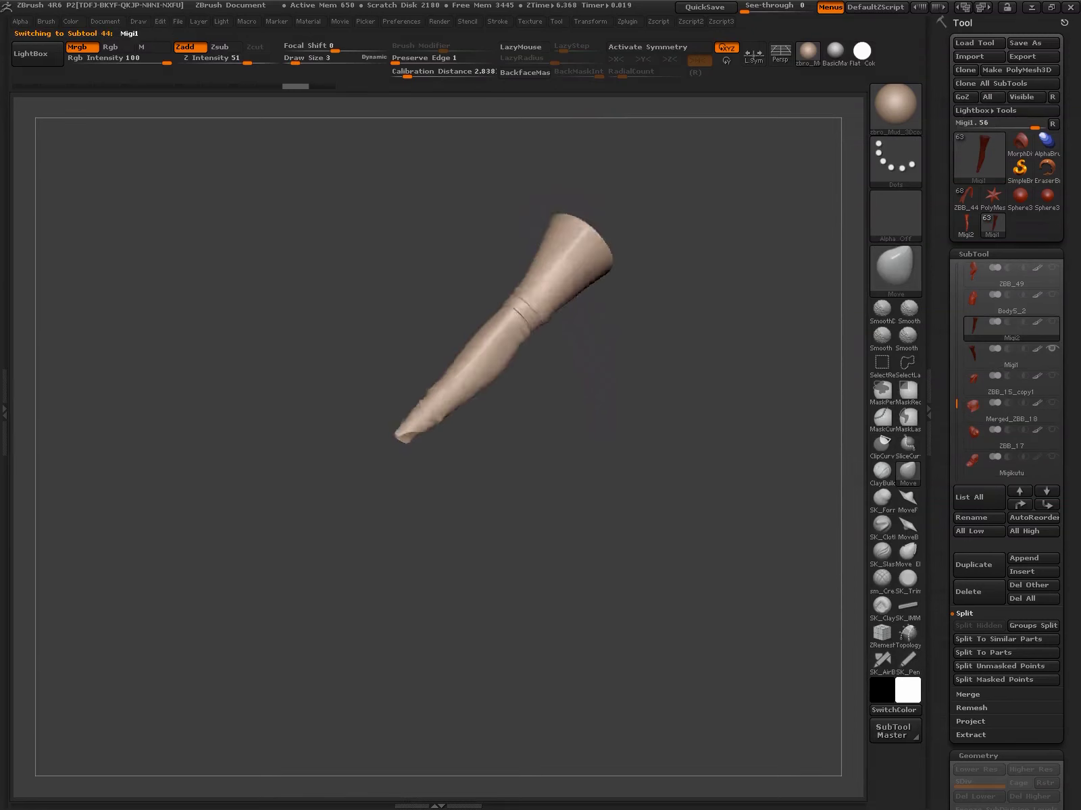
pyautogui.moveTo(553, 433); pyautogui.dragTo(610, 500)
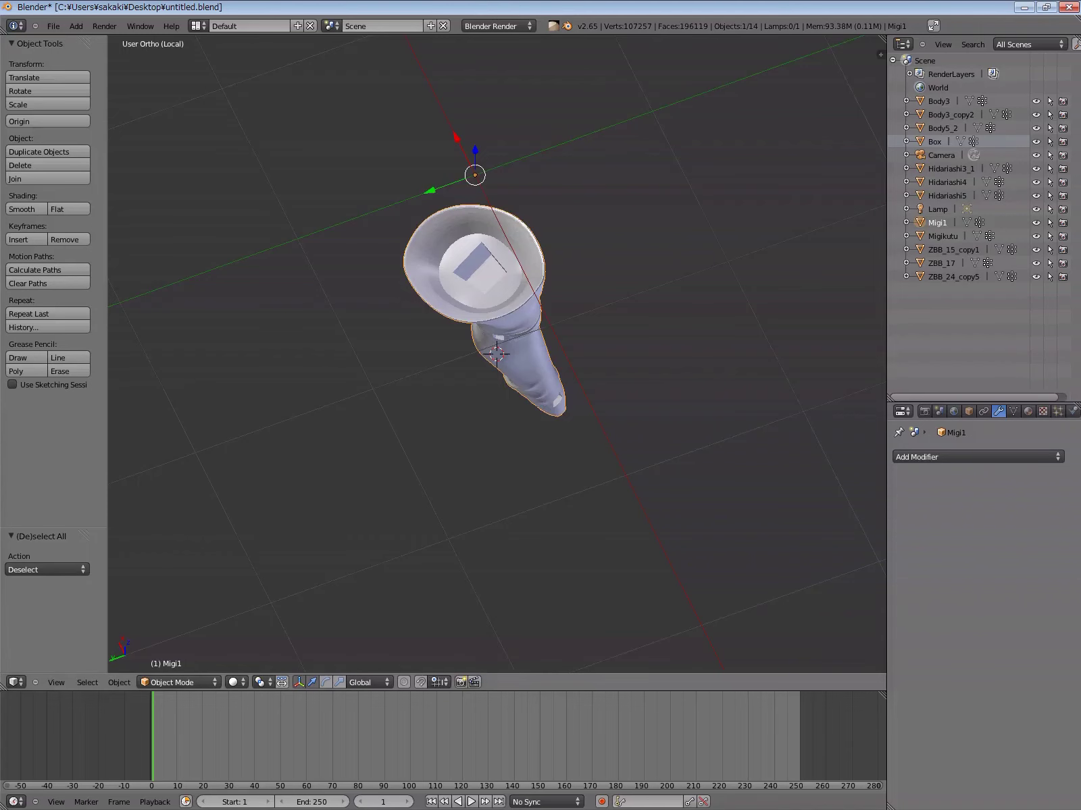
pyautogui.press('KP_Divide')
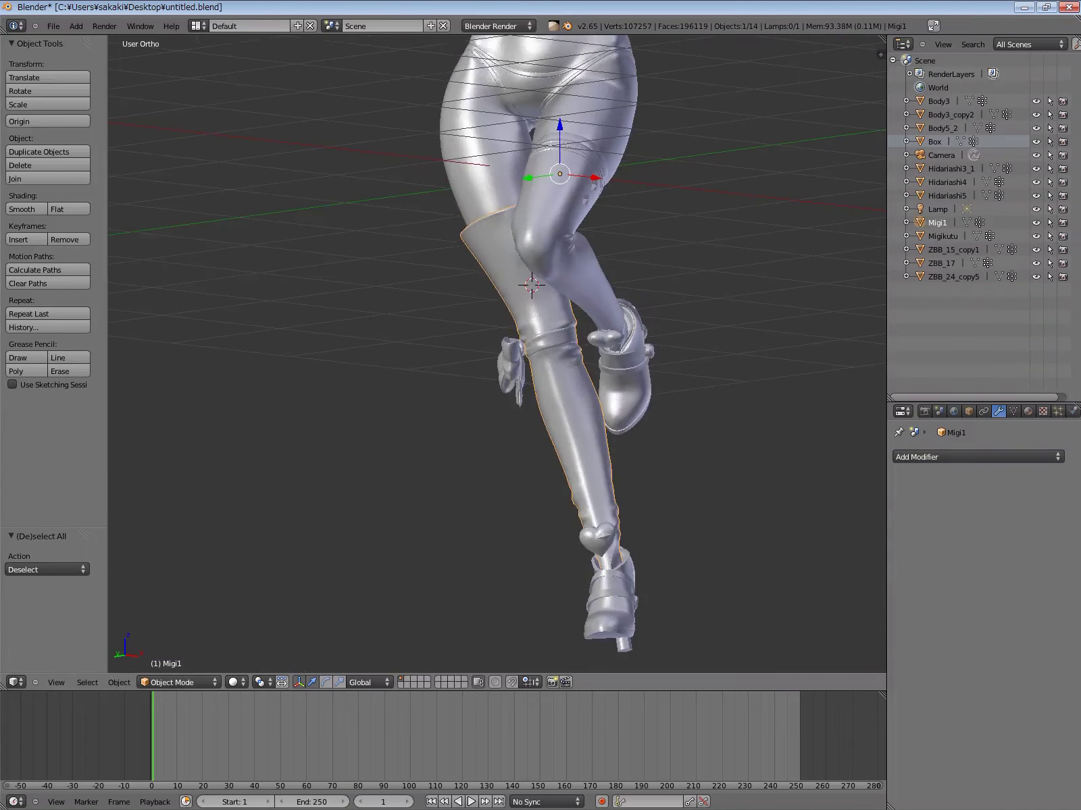
pyautogui.rightClick(639, 446)
pyautogui.press('KP_Divide')
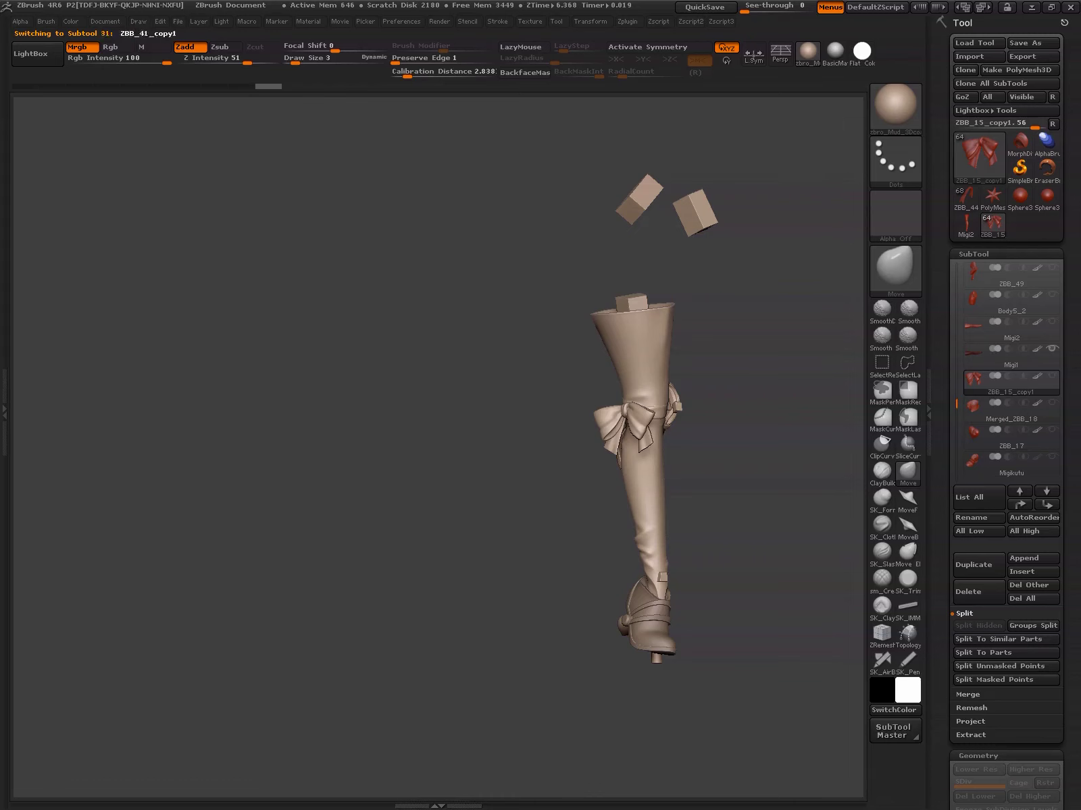
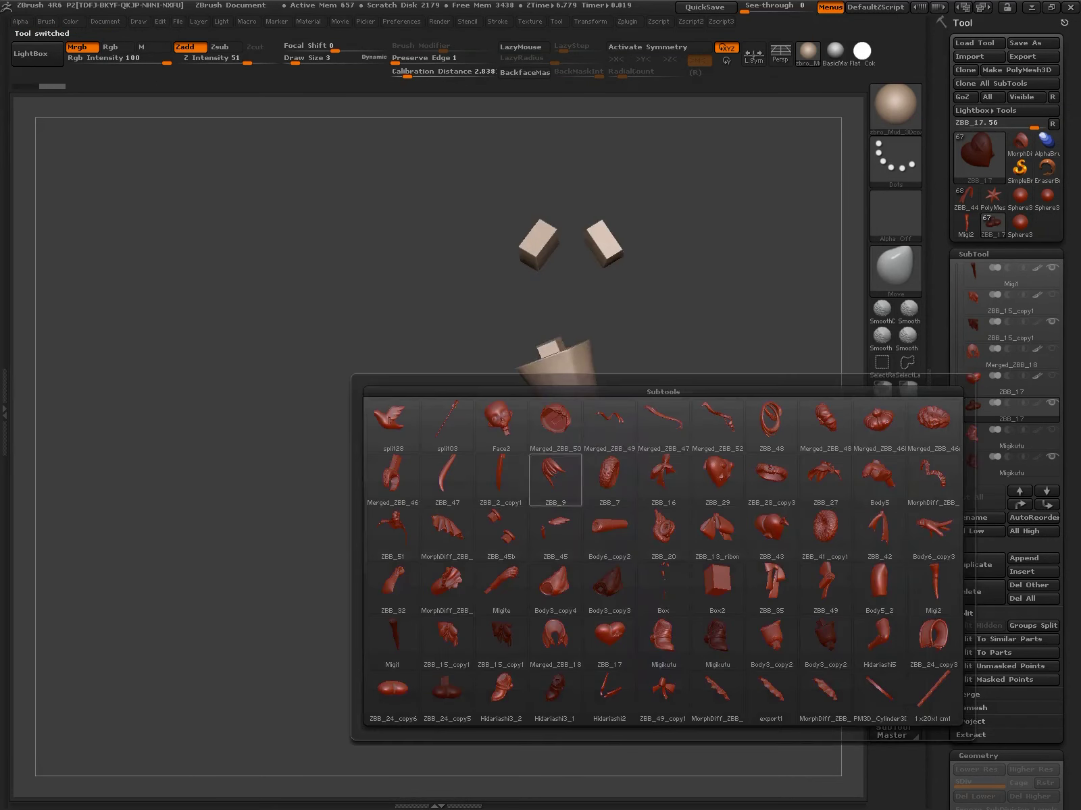
# Make Body5_2 the active part and save the tool as split28.ztl
pyautogui.click(878, 584)
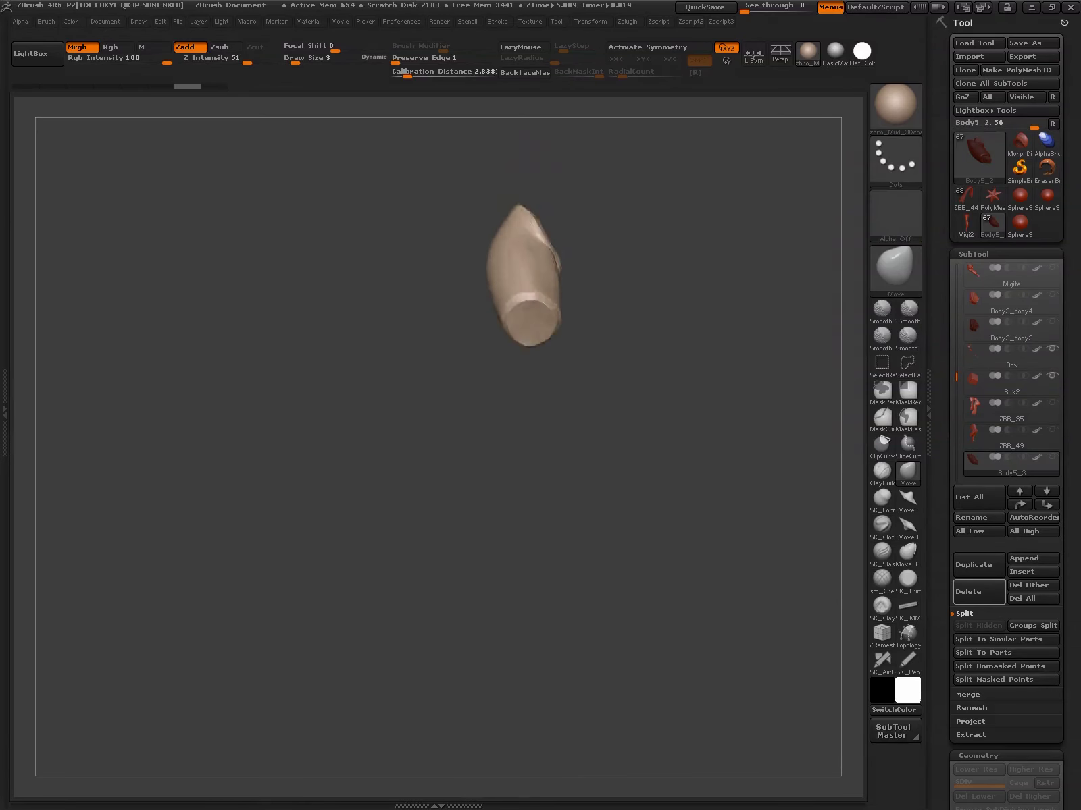
pyautogui.click(1032, 42)
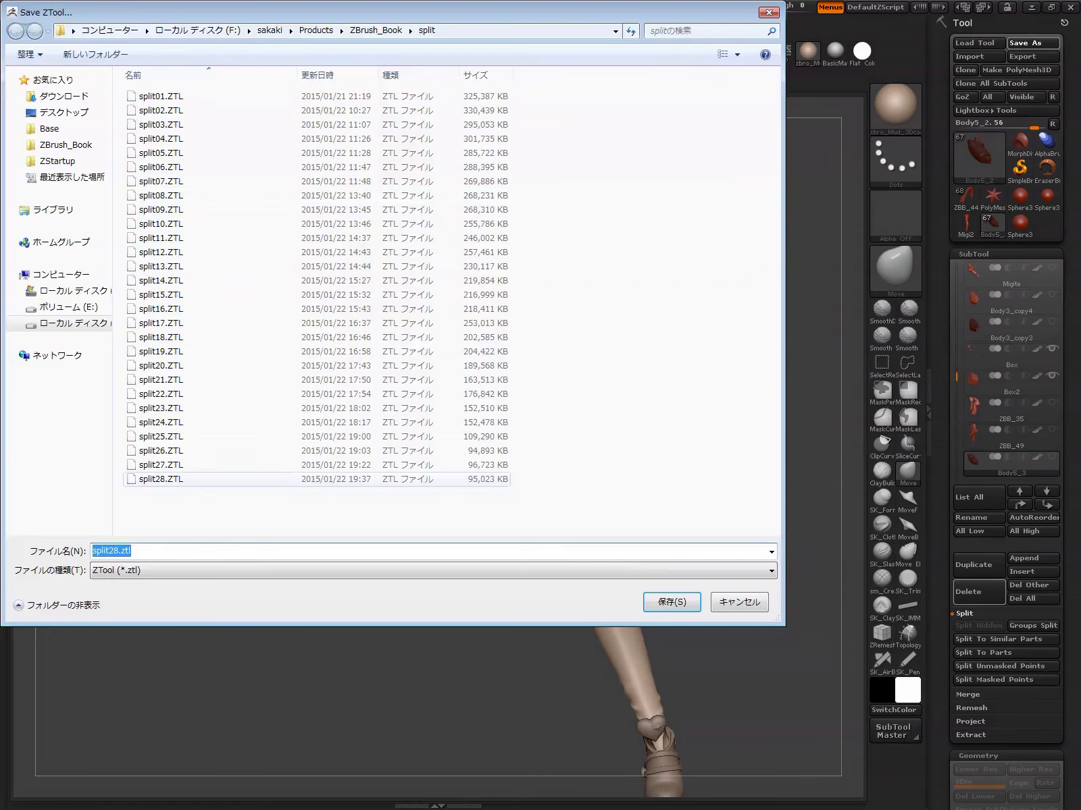
pyautogui.click(175, 481)
pyautogui.press('Return')
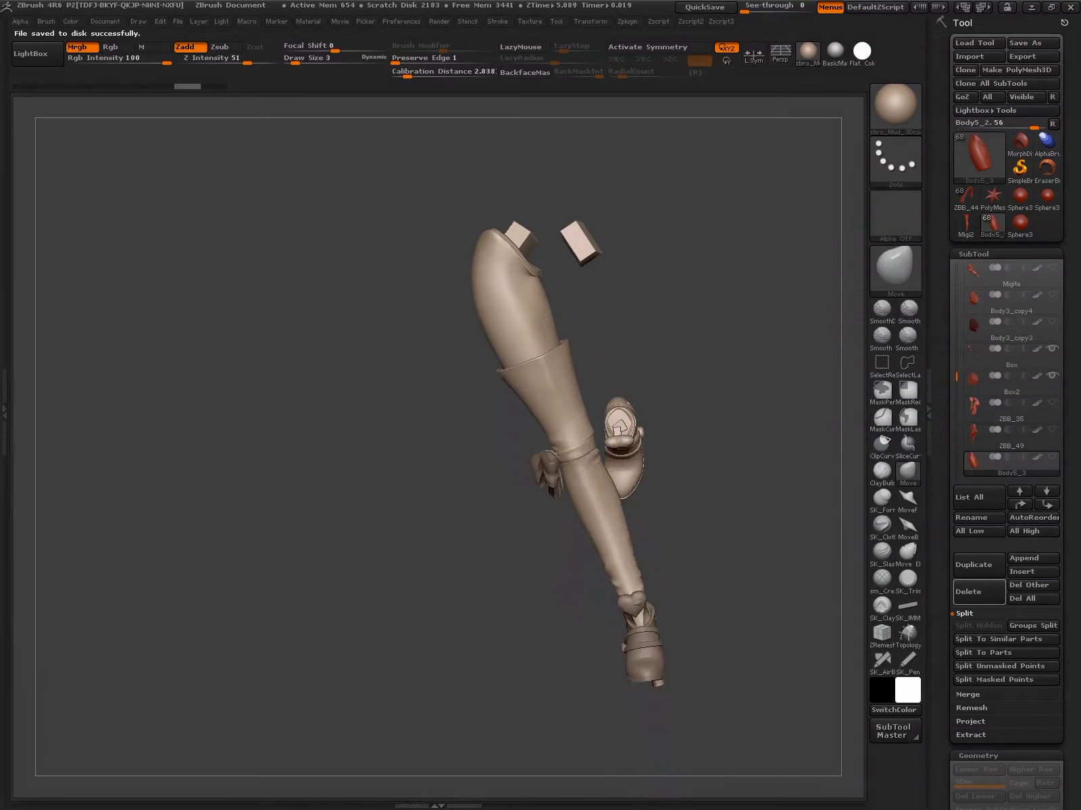
# Solo the Box peg part, check Hidariashi5 and Hidariashi3_1, and hide the extra geometry
pyautogui.press('n')
pyautogui.click(544, 648)
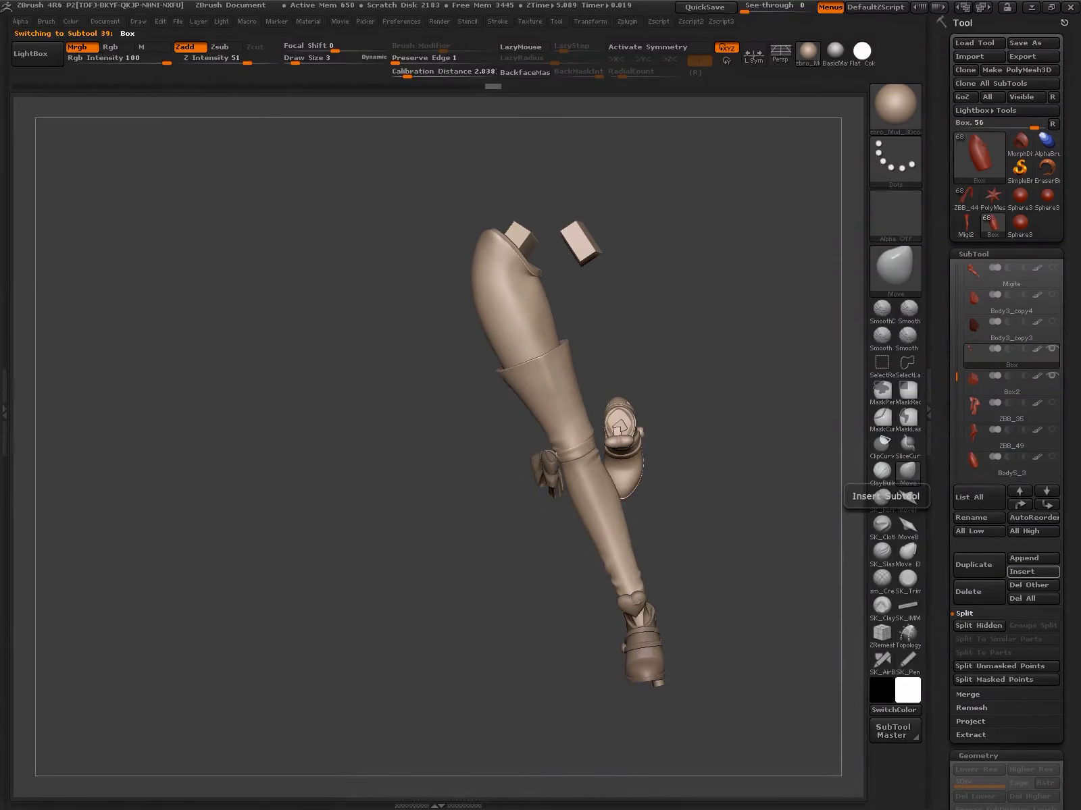
pyautogui.keyDown('shift'); pyautogui.click(1051, 348); pyautogui.keyUp('shift')
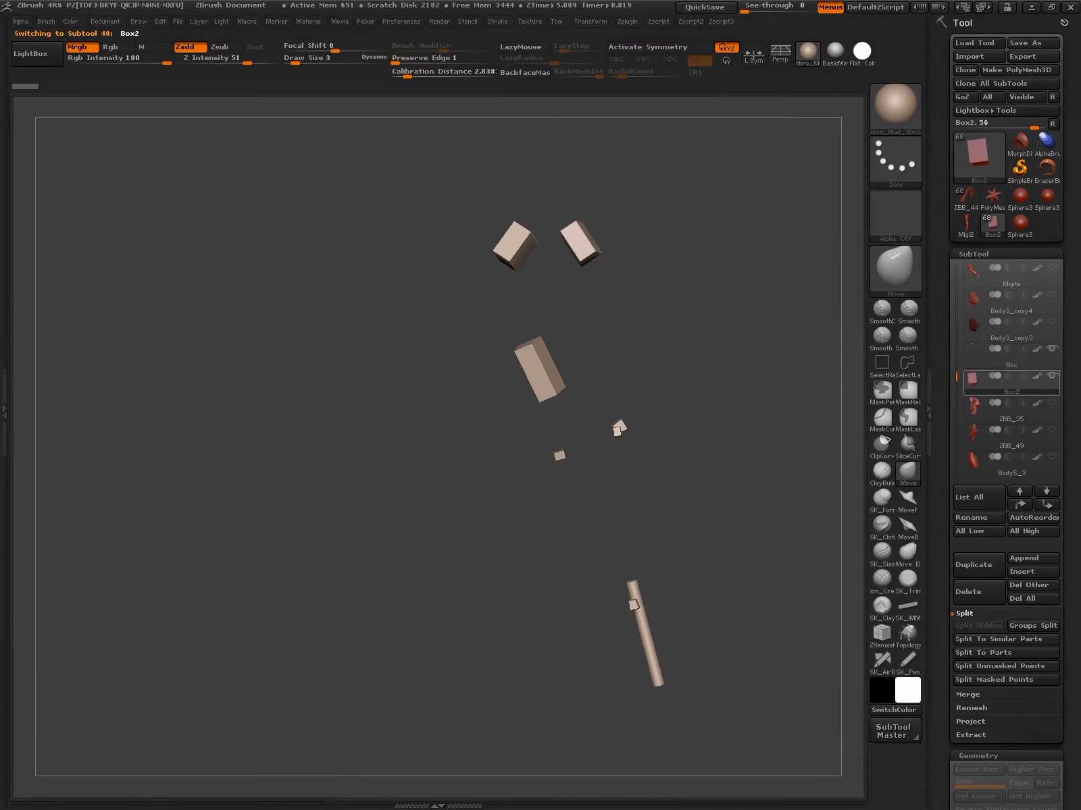
pyautogui.press('n')
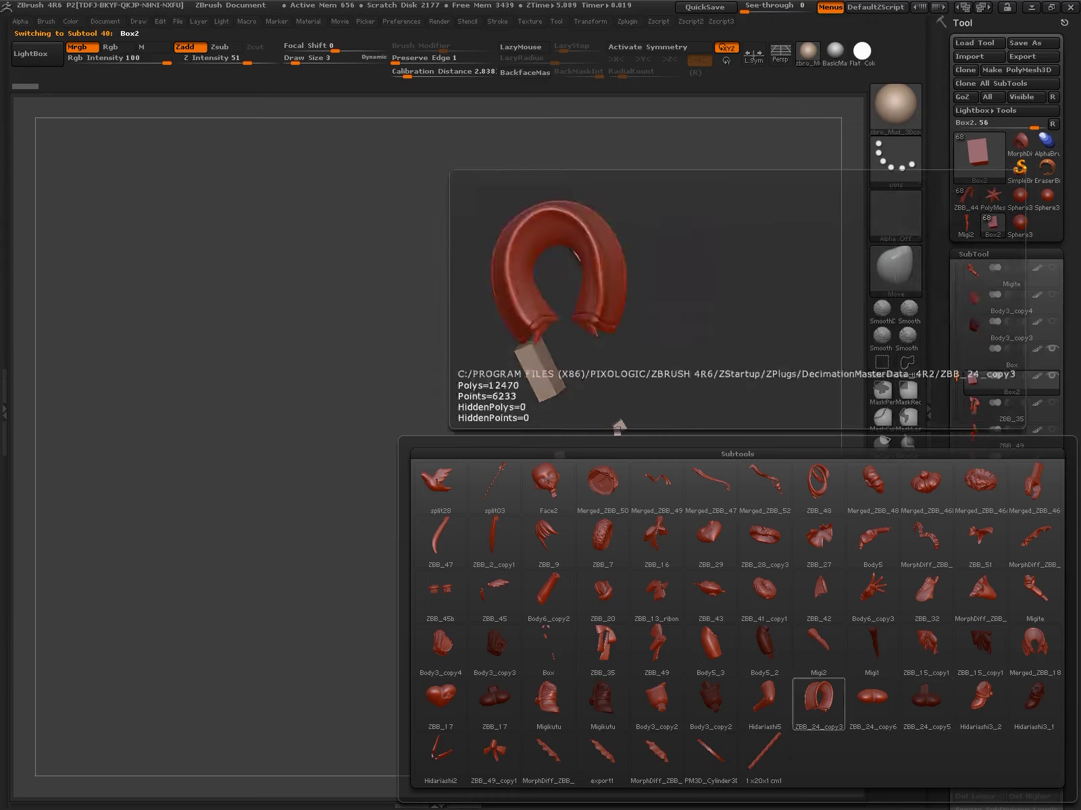
pyautogui.click(764, 699)
pyautogui.press('n')
pyautogui.click(978, 699)
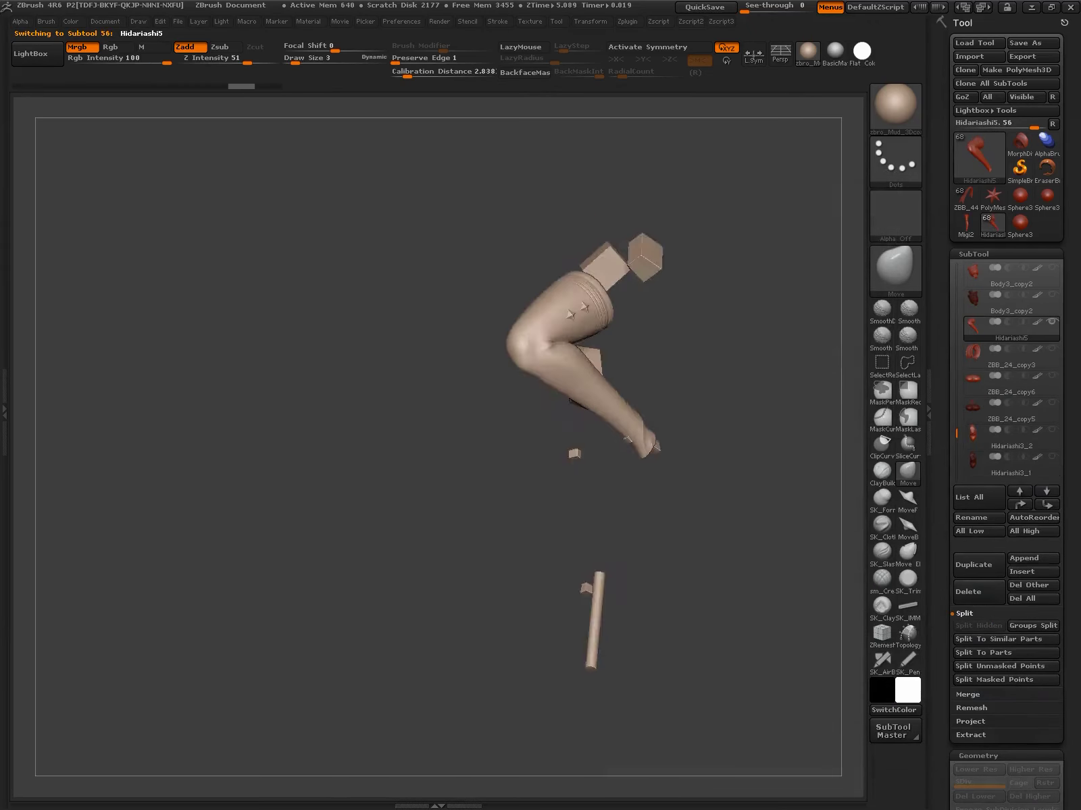
pyautogui.press('n')
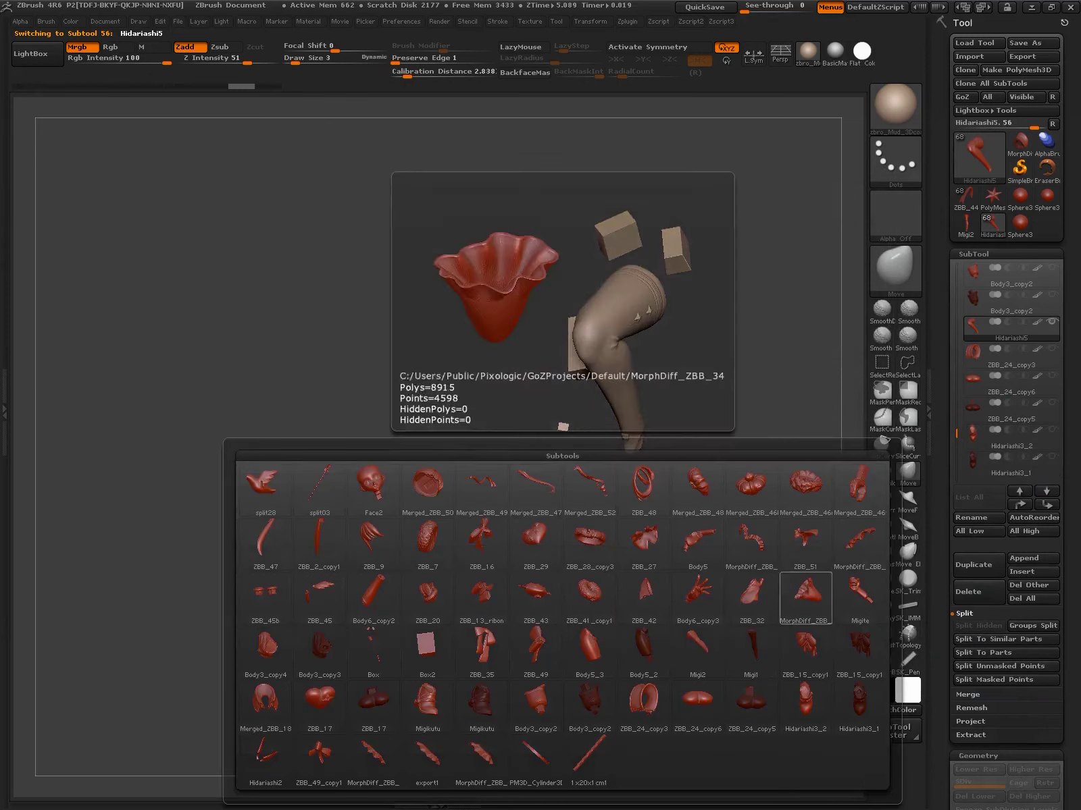
pyautogui.click(798, 615)
pyautogui.moveTo(618, 422)
pyautogui.keyDown('ctrl'); pyautogui.keyDown('shift'); pyautogui.mouseDown()
pyautogui.moveTo(688, 518)
pyautogui.moveTo(635, 442)
pyautogui.mouseUp(); pyautogui.keyUp('shift'); pyautogui.keyUp('ctrl')
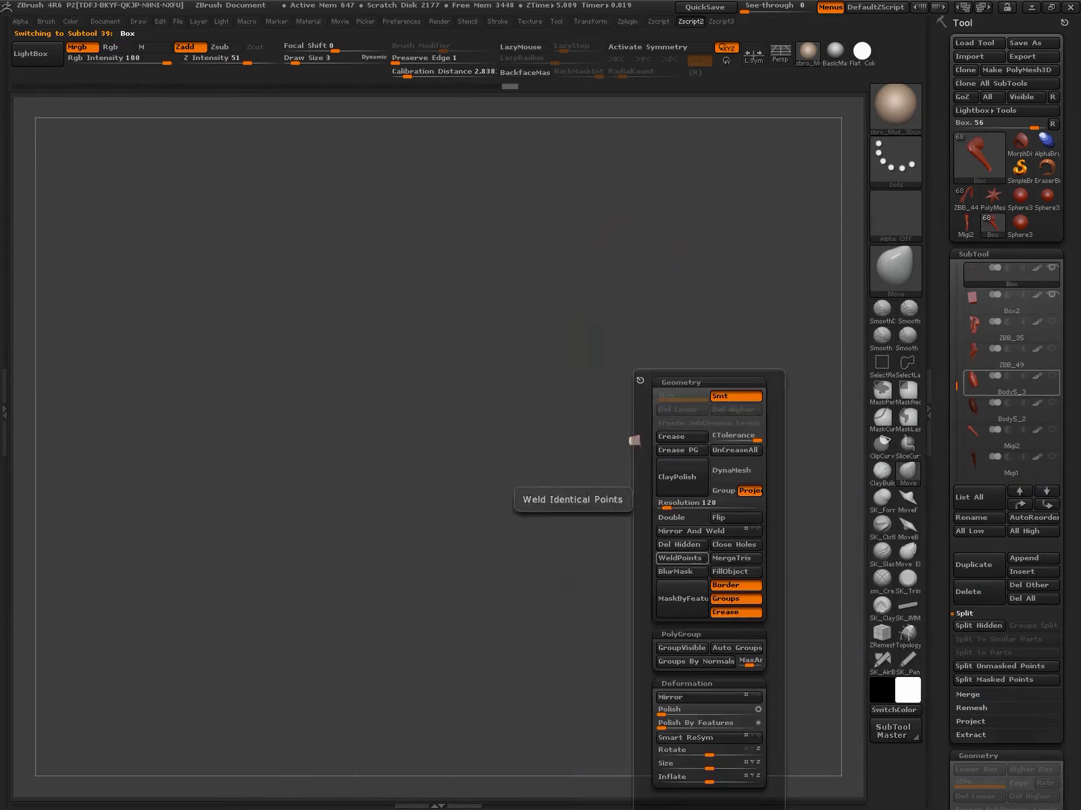
# Frame the imported Hidariashi5 leg and add a Boolean modifier, removing an accidental Build modifier
pyautogui.hotkey('ctrl', 'shift')
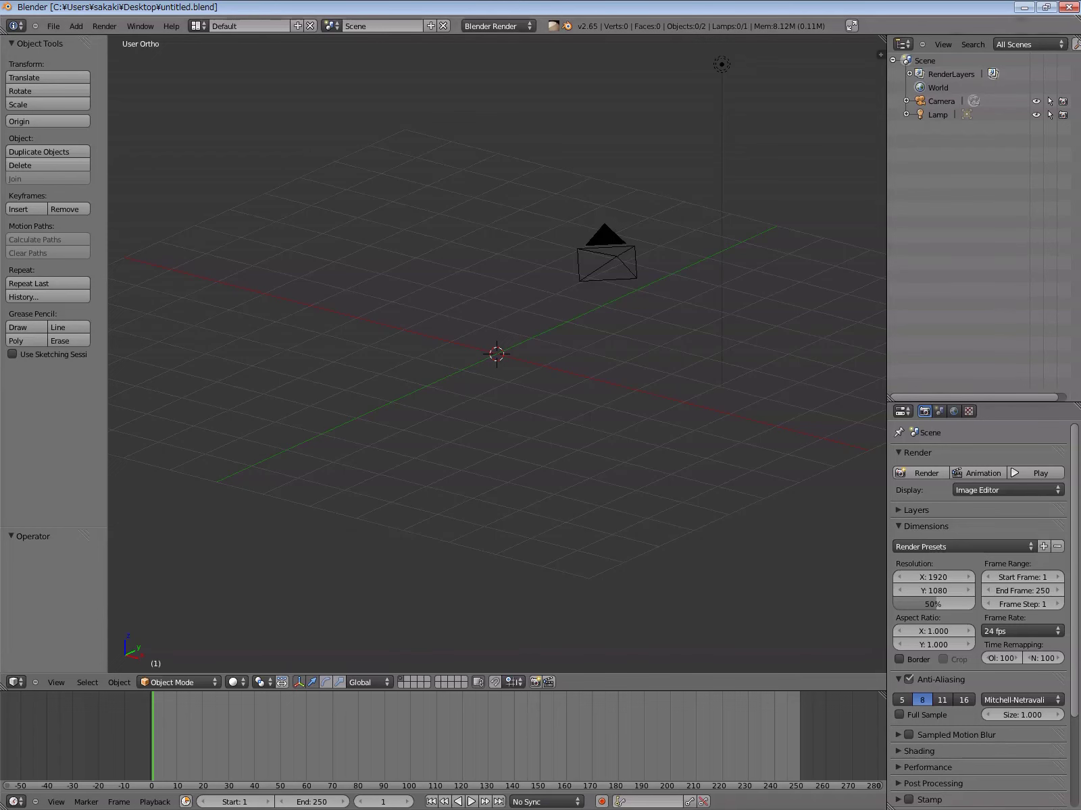
pyautogui.moveTo(675, 121)
pyautogui.mouseDown(button='middle')
pyautogui.moveTo(716, 115)
pyautogui.moveTo(675, 176)
pyautogui.mouseUp(button='middle')
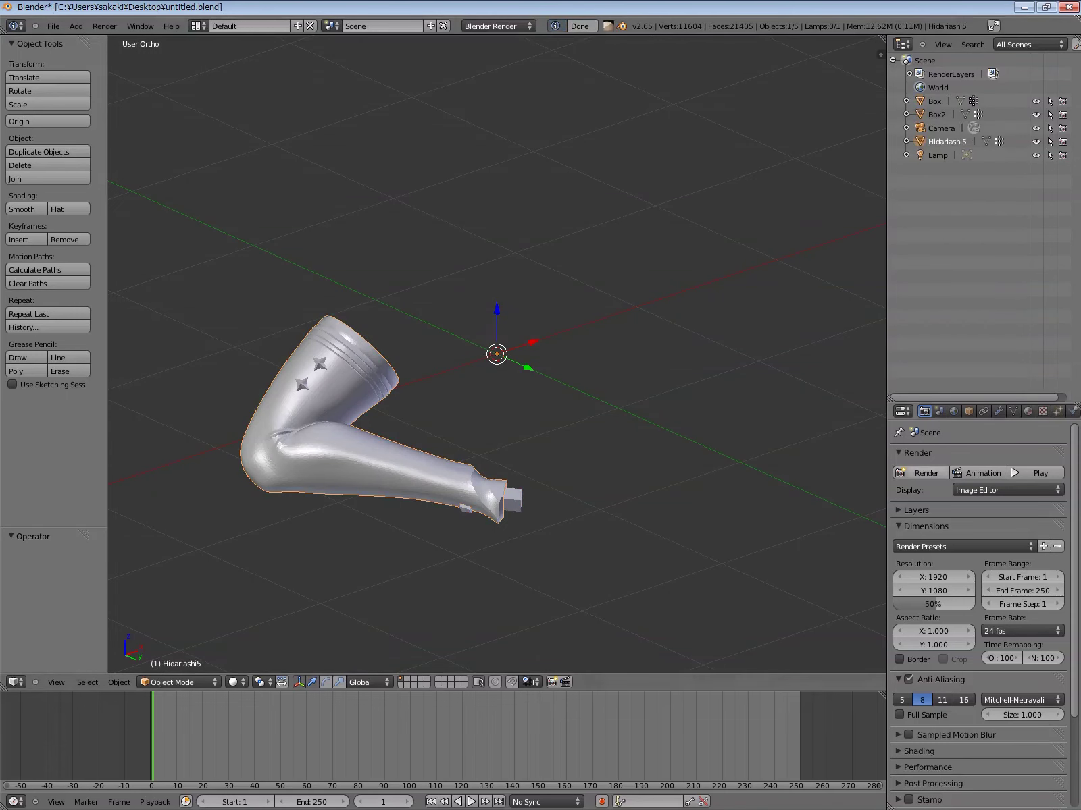
pyautogui.click(998, 411)
pyautogui.click(977, 457)
pyautogui.click(750, 530)
pyautogui.click(1058, 471)
pyautogui.click(977, 457)
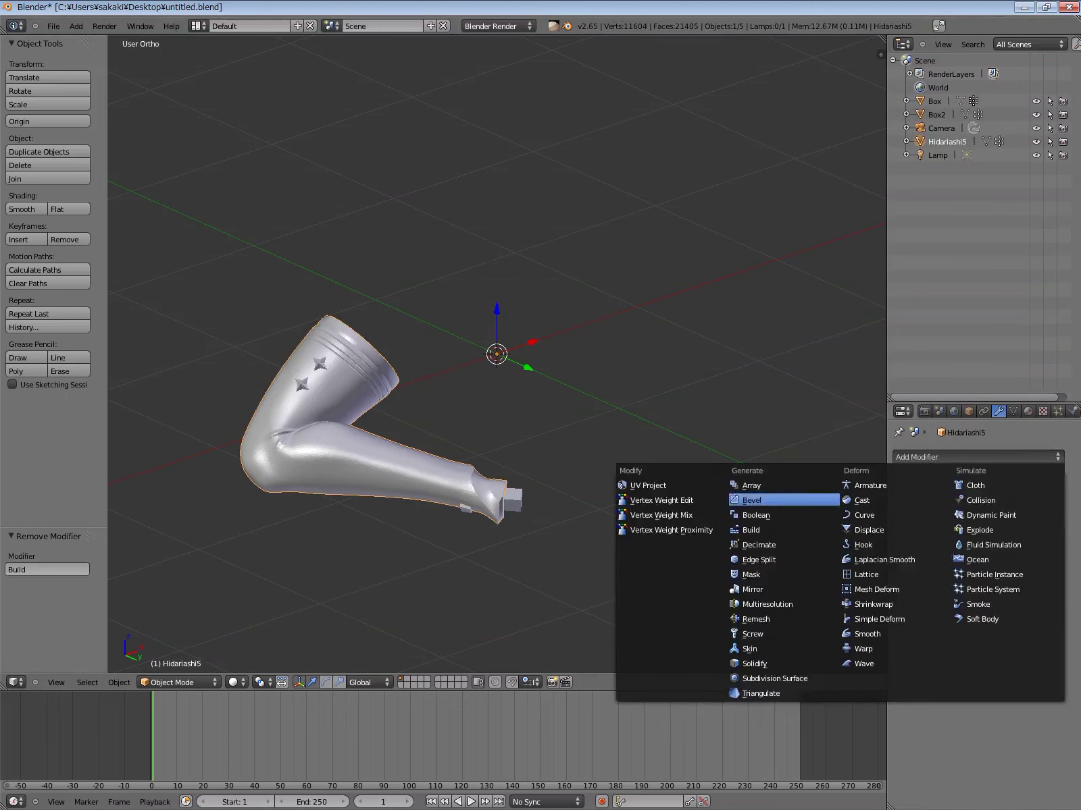
pyautogui.click(755, 515)
# Set the Boolean operation to Difference and apply it to the leg
pyautogui.click(932, 530)
pyautogui.click(932, 500)
pyautogui.click(1013, 530)
pyautogui.click(932, 501)
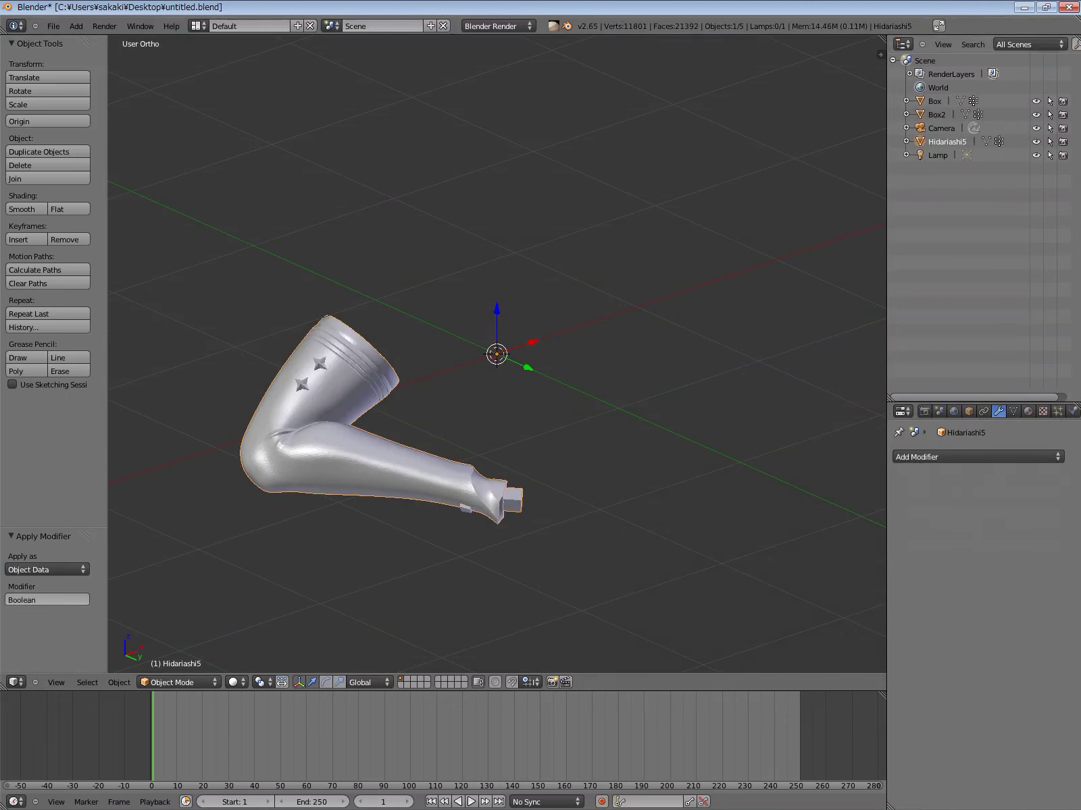
# Add a second Boolean Difference with Box2 as the cutter and apply it
pyautogui.click(977, 457)
pyautogui.click(756, 516)
pyautogui.click(932, 535)
pyautogui.click(932, 489)
pyautogui.click(1020, 535)
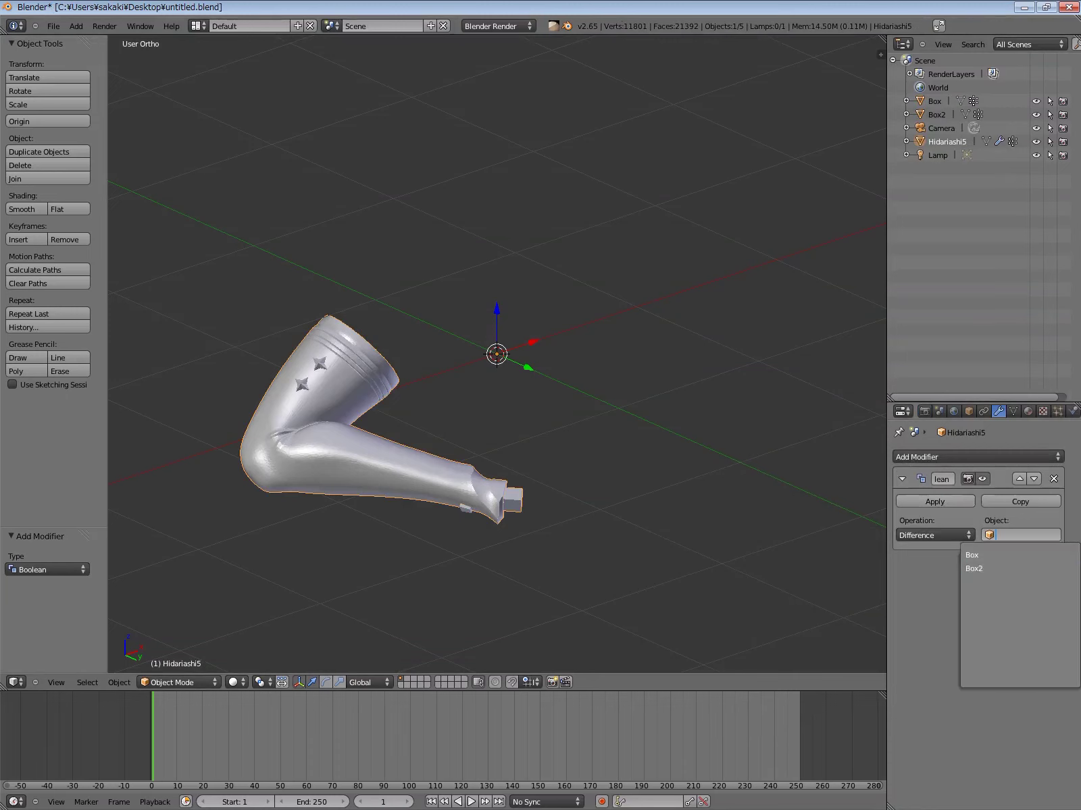
pyautogui.click(973, 569)
pyautogui.click(935, 502)
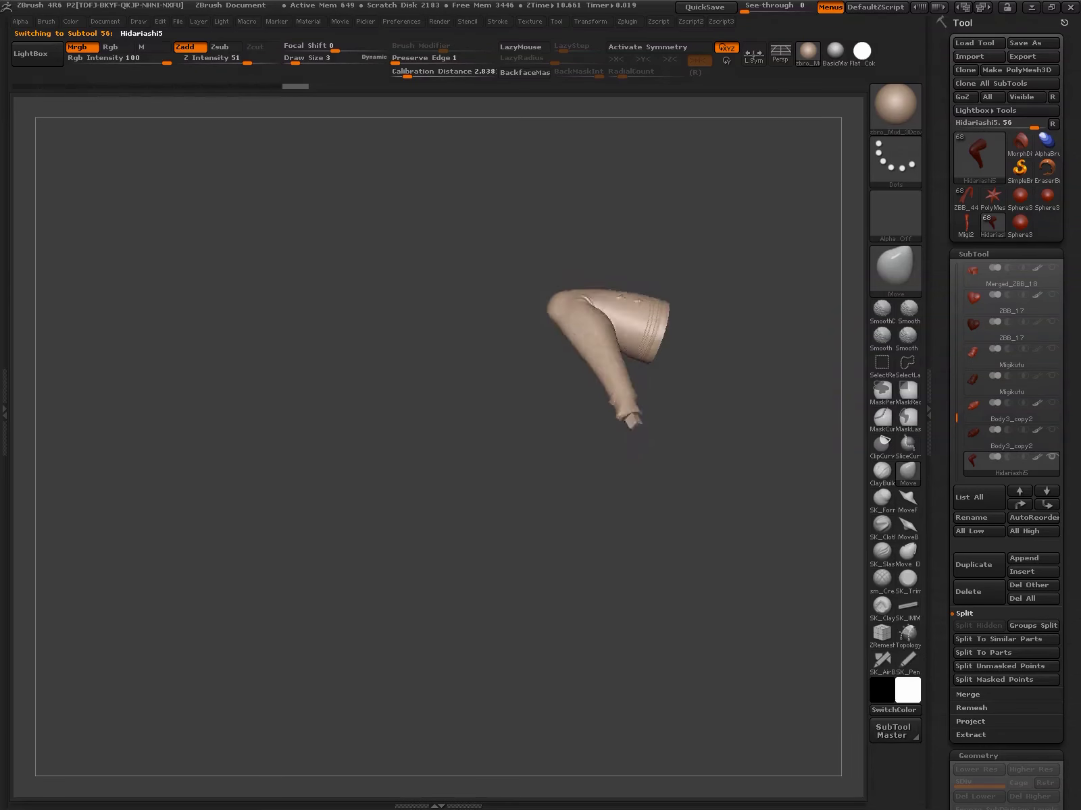
# Save the current leg part to its split ZTL file
pyautogui.click(1033, 43)
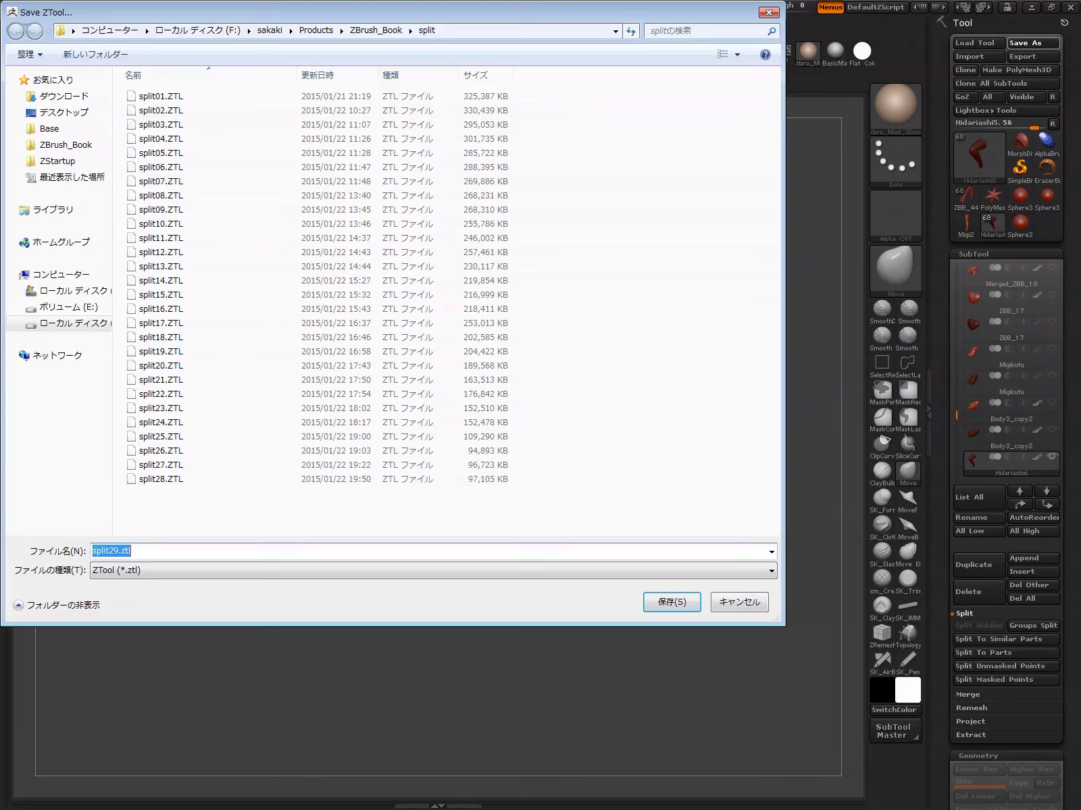
pyautogui.click(161, 479)
pyautogui.press('Return')
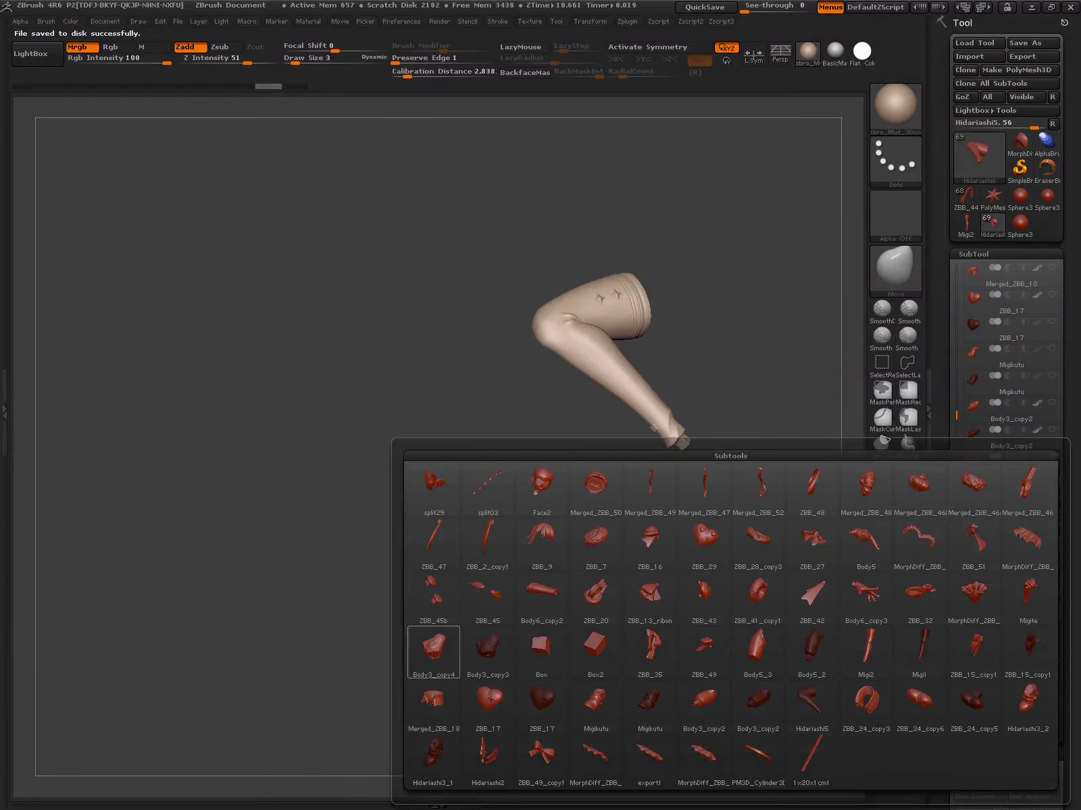
# Delete the Body3_copy3, Box and Box2 subtools
pyautogui.click(488, 648)
pyautogui.click(977, 592)
pyautogui.click(778, 625)
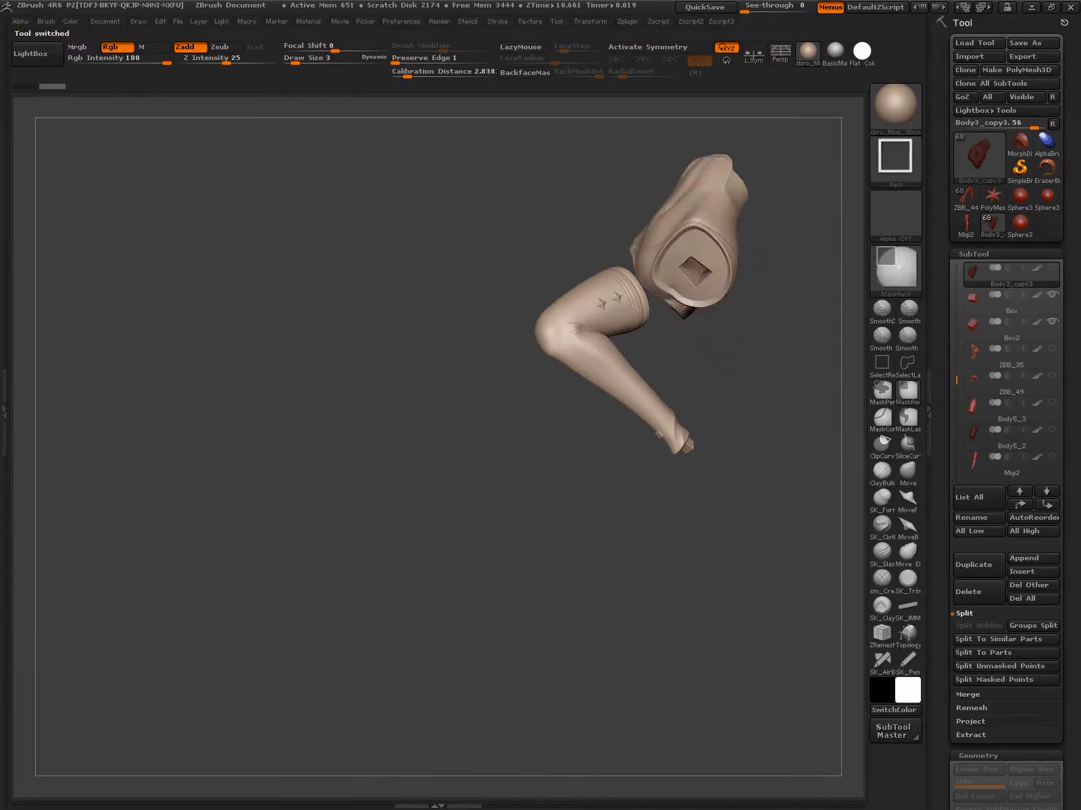
pyautogui.click(976, 592)
pyautogui.click(824, 620)
pyautogui.click(977, 591)
pyautogui.click(824, 619)
pyautogui.click(1011, 329)
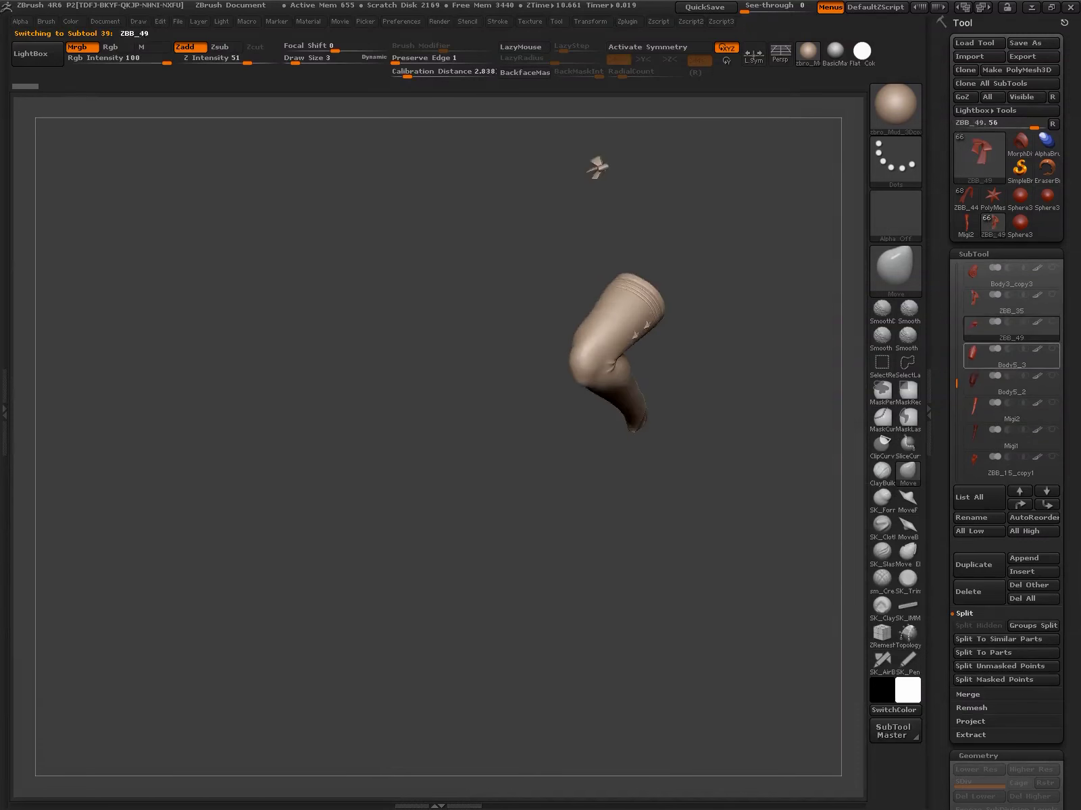
# Delete the Body5_3, Migi2 and ZBB_15_copy1 subtools
pyautogui.click(1011, 356)
pyautogui.click(976, 592)
pyautogui.click(823, 619)
pyautogui.click(1011, 383)
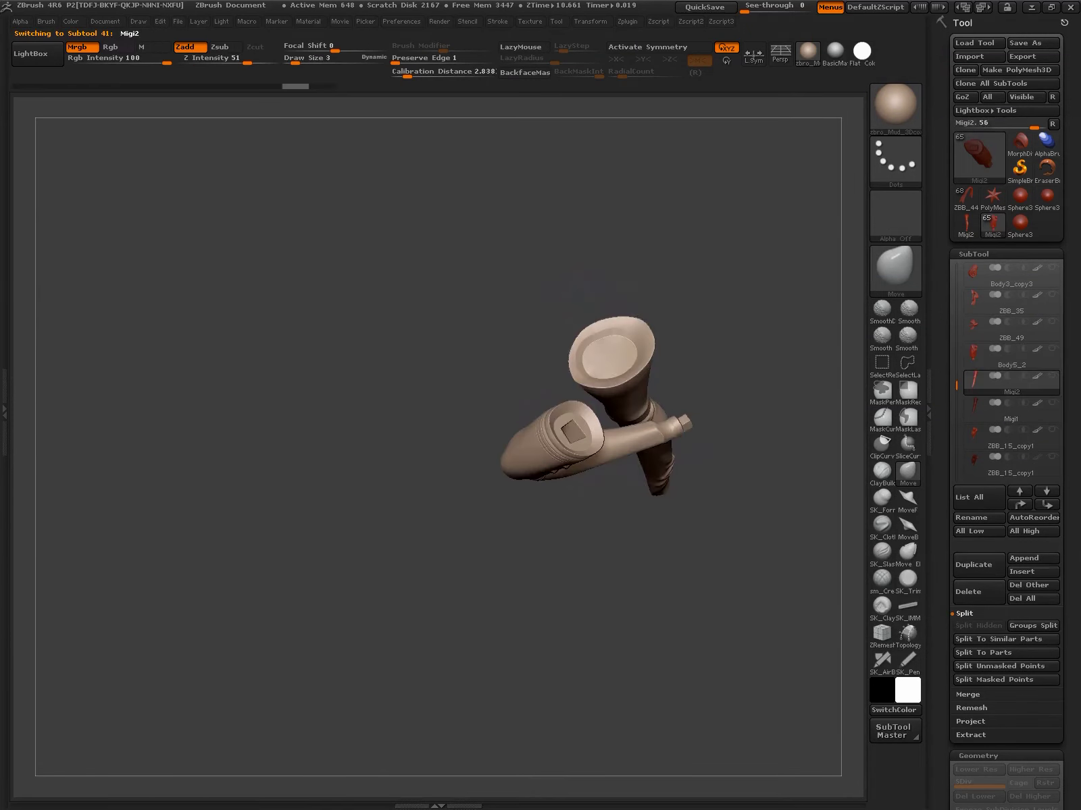
pyautogui.click(977, 591)
pyautogui.click(824, 619)
pyautogui.click(1011, 410)
pyautogui.click(977, 592)
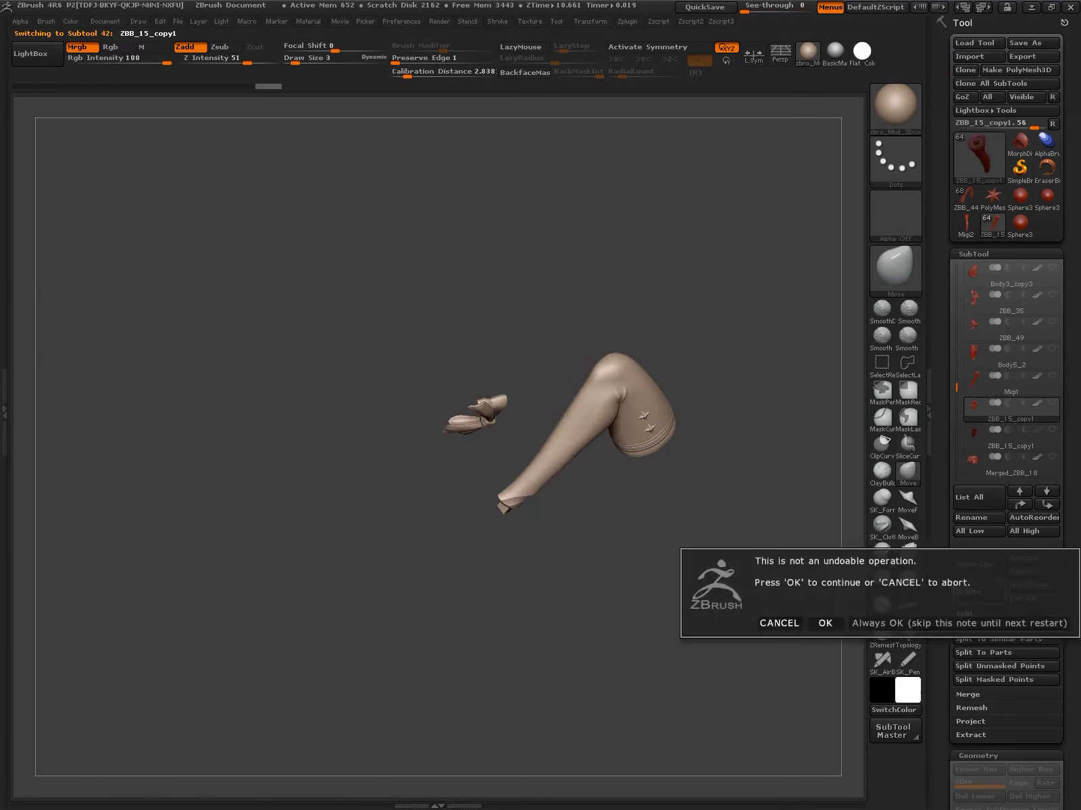
pyautogui.click(824, 619)
# Select past Merged_ZBB_18 and delete the ZBB_17 subtool
pyautogui.click(1011, 437)
pyautogui.click(1011, 464)
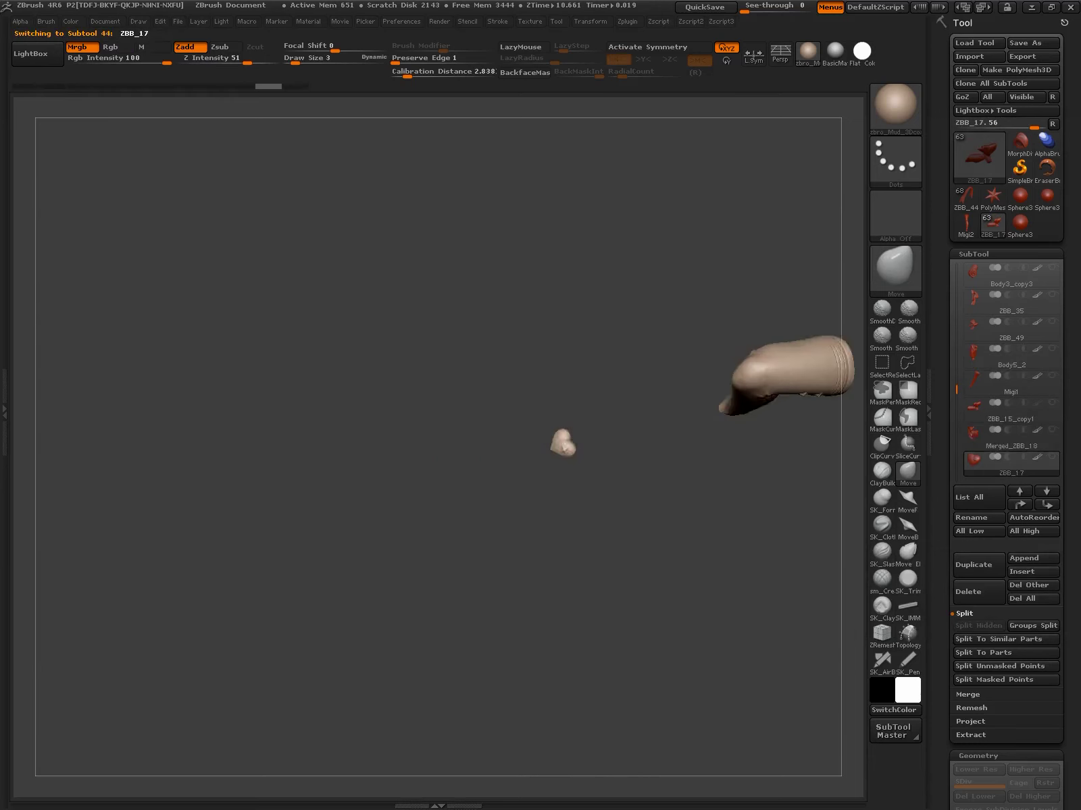
pyautogui.click(977, 591)
pyautogui.click(822, 621)
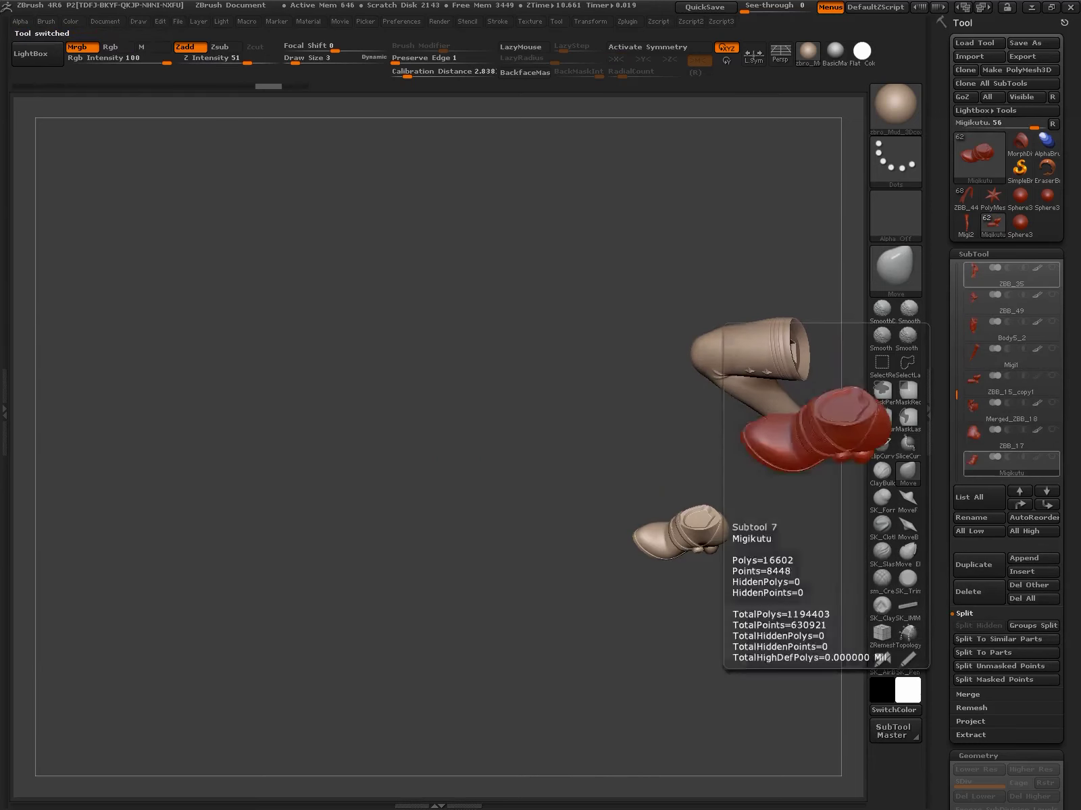
# Insert the ZBB_17 mesh back as a new subtool
pyautogui.click(973, 42)
pyautogui.press('Escape')
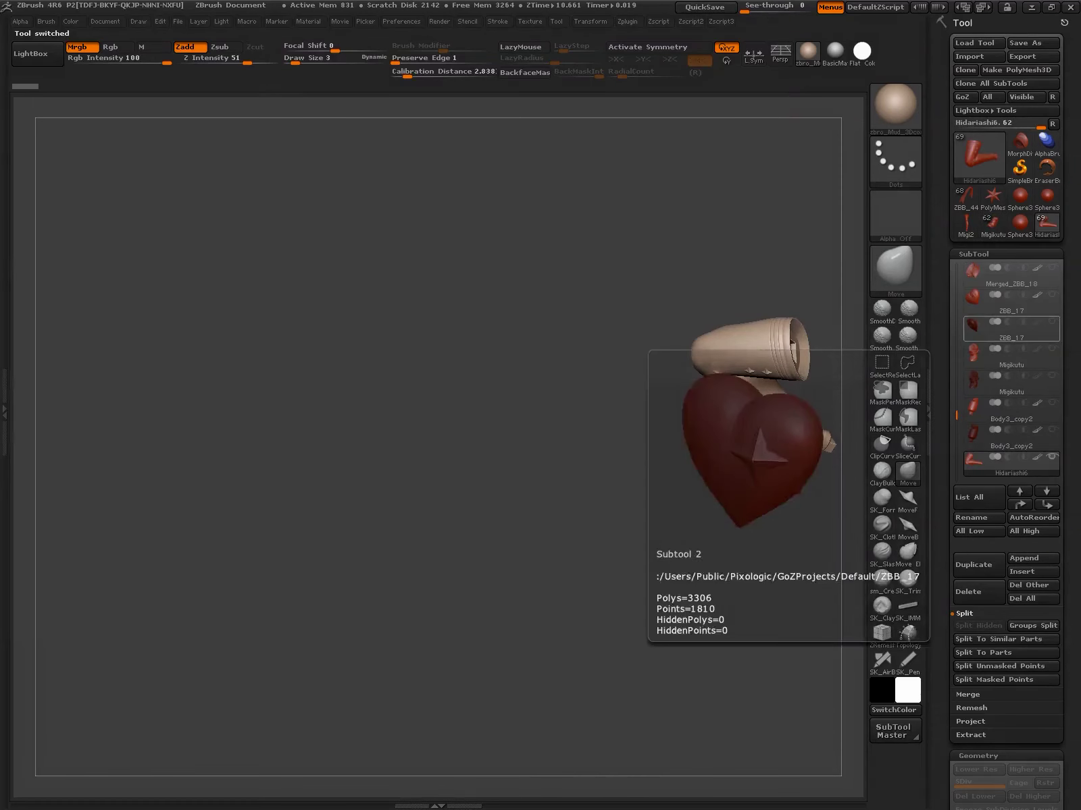
pyautogui.click(978, 497)
pyautogui.click(342, 702)
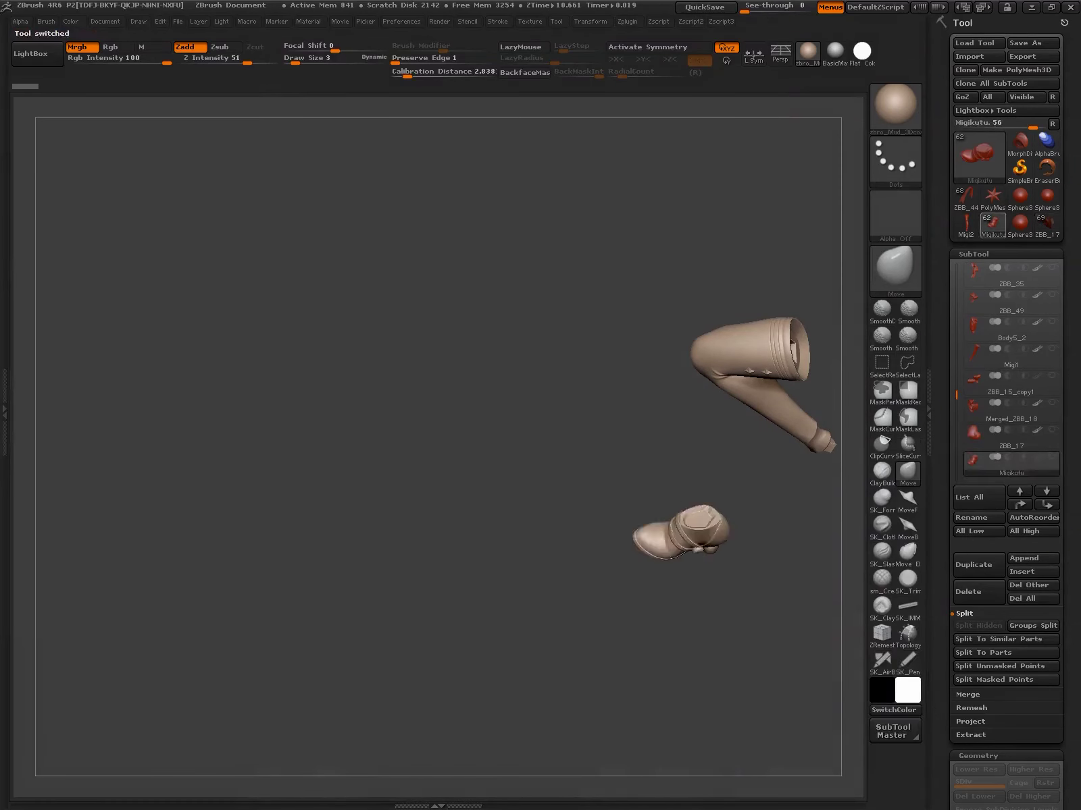
pyautogui.click(1022, 571)
pyautogui.click(426, 565)
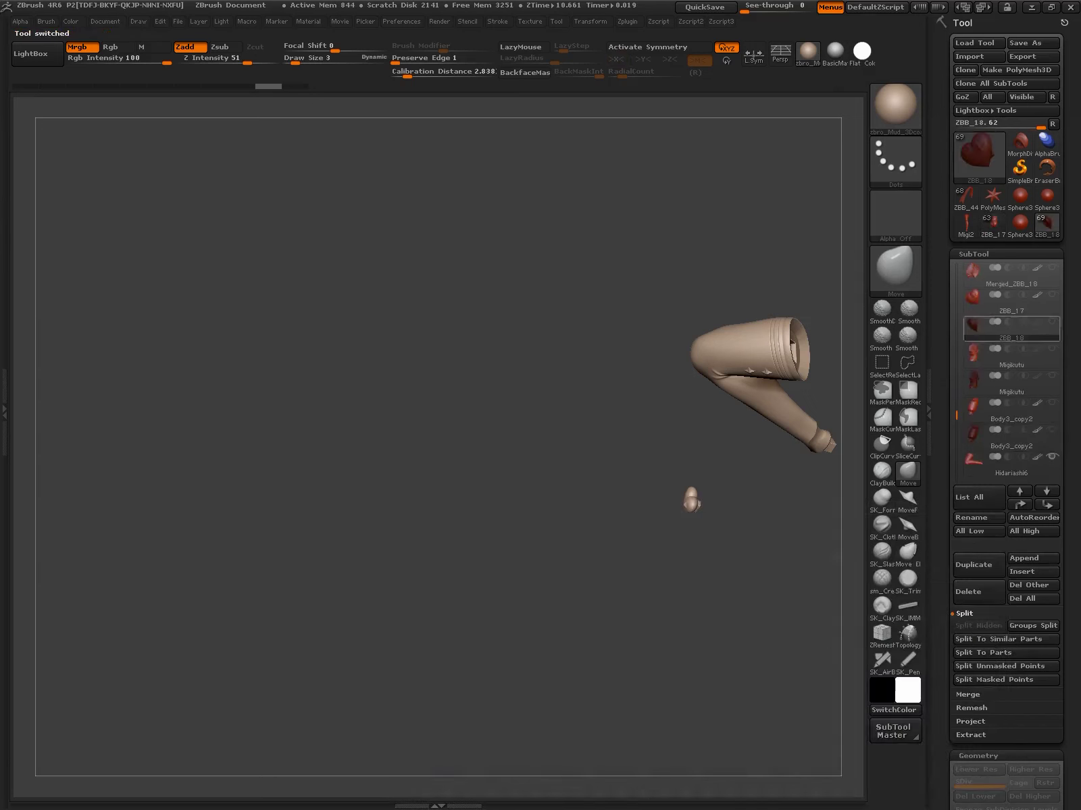
pyautogui.click(823, 632)
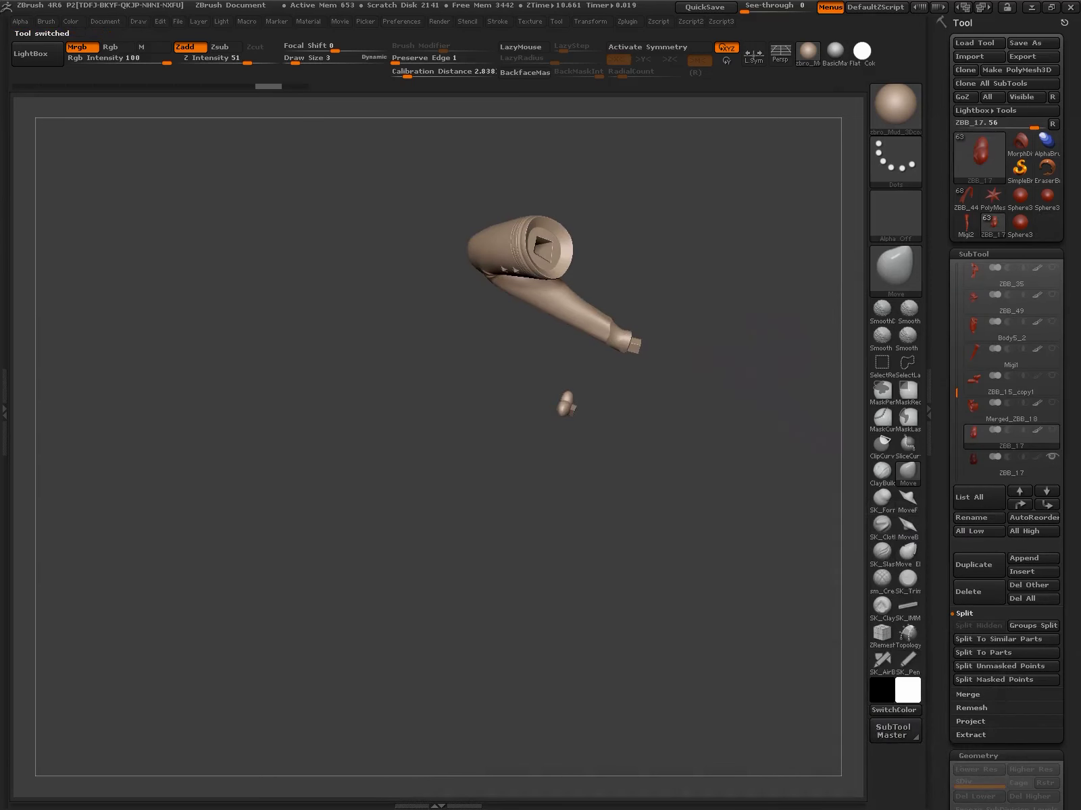
# Delete the extra ZBB_17, Migikutu, Body3_copy2 and Hidariashi6 subtools
pyautogui.click(973, 592)
pyautogui.click(824, 615)
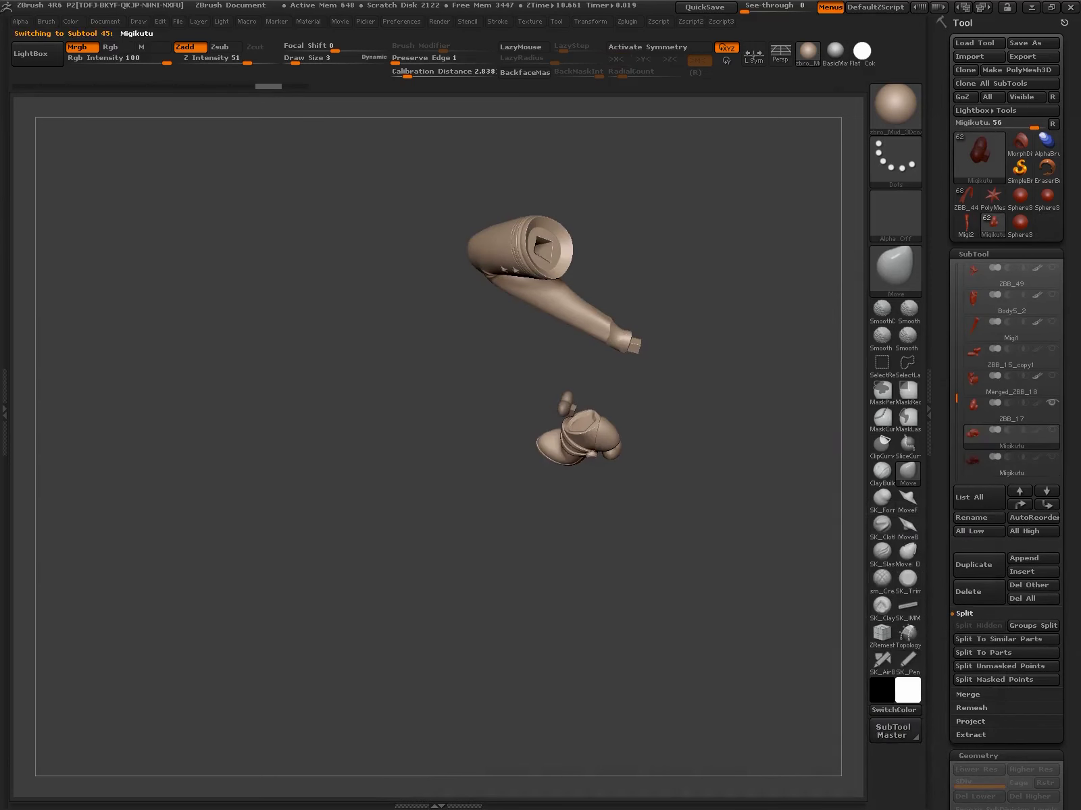
pyautogui.click(974, 592)
pyautogui.click(825, 626)
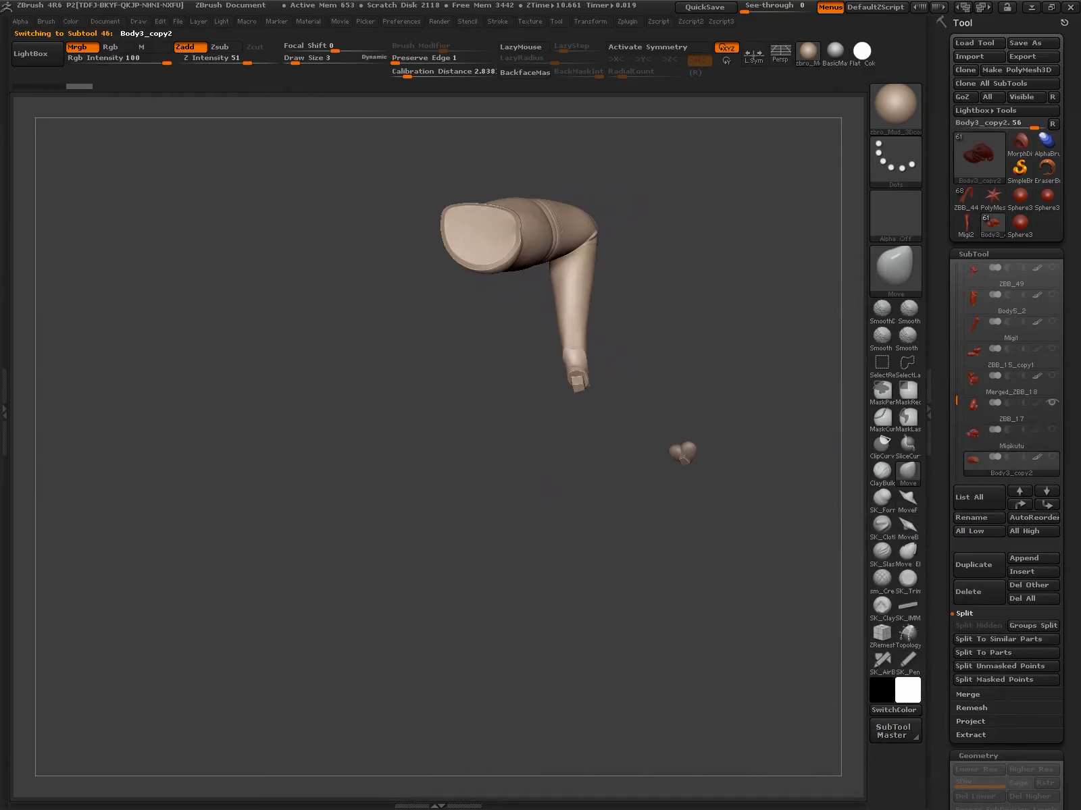
pyautogui.click(973, 592)
pyautogui.click(825, 625)
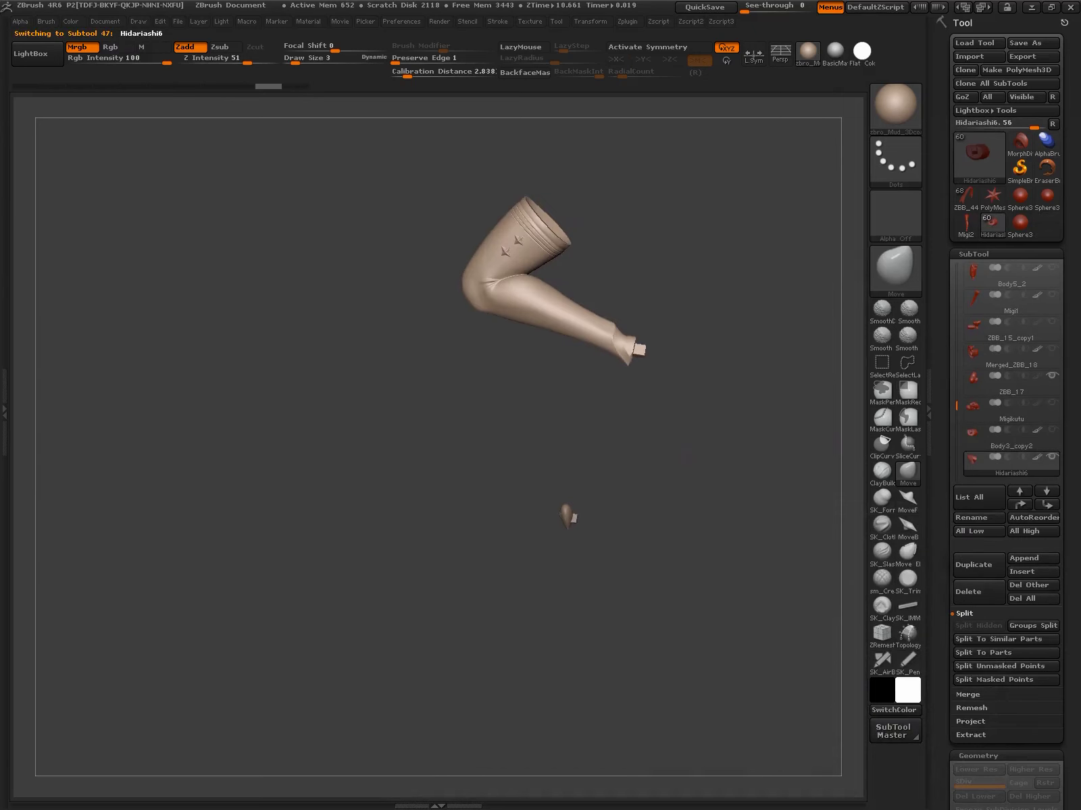
pyautogui.click(973, 592)
pyautogui.click(825, 625)
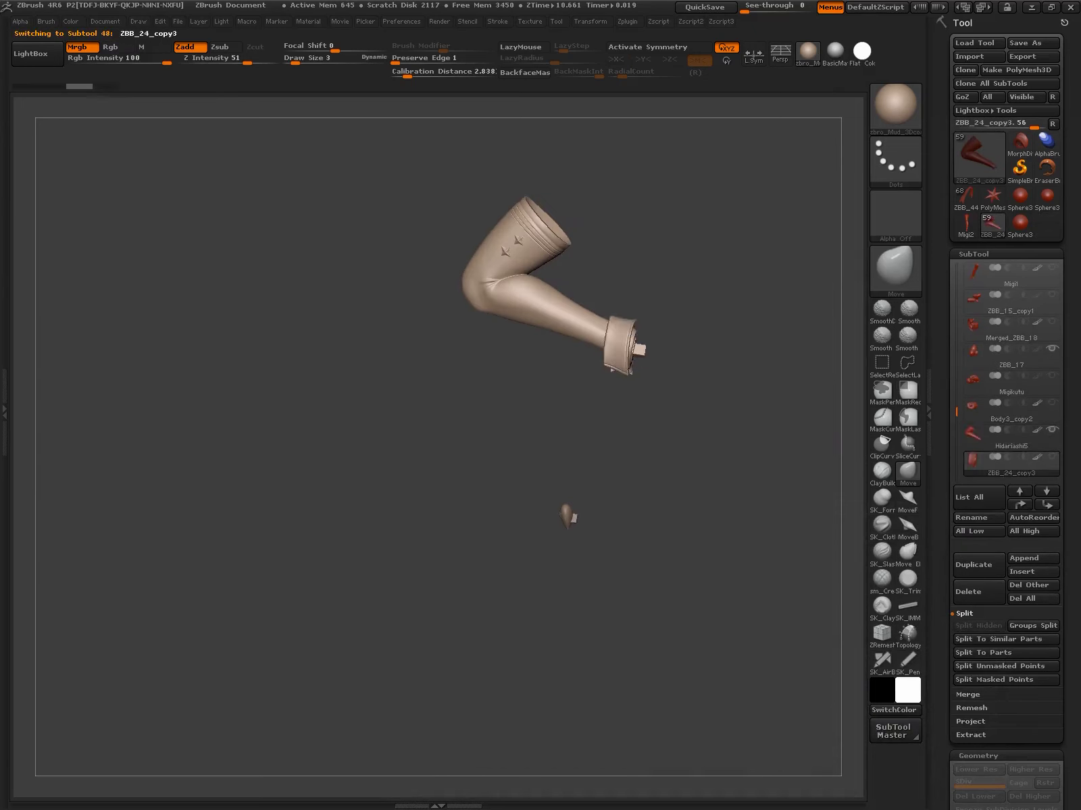
# Delete ZBB_24_copy6 and another duplicate ZBB_24 copy, then move to Hidariashi3_1
pyautogui.click(973, 591)
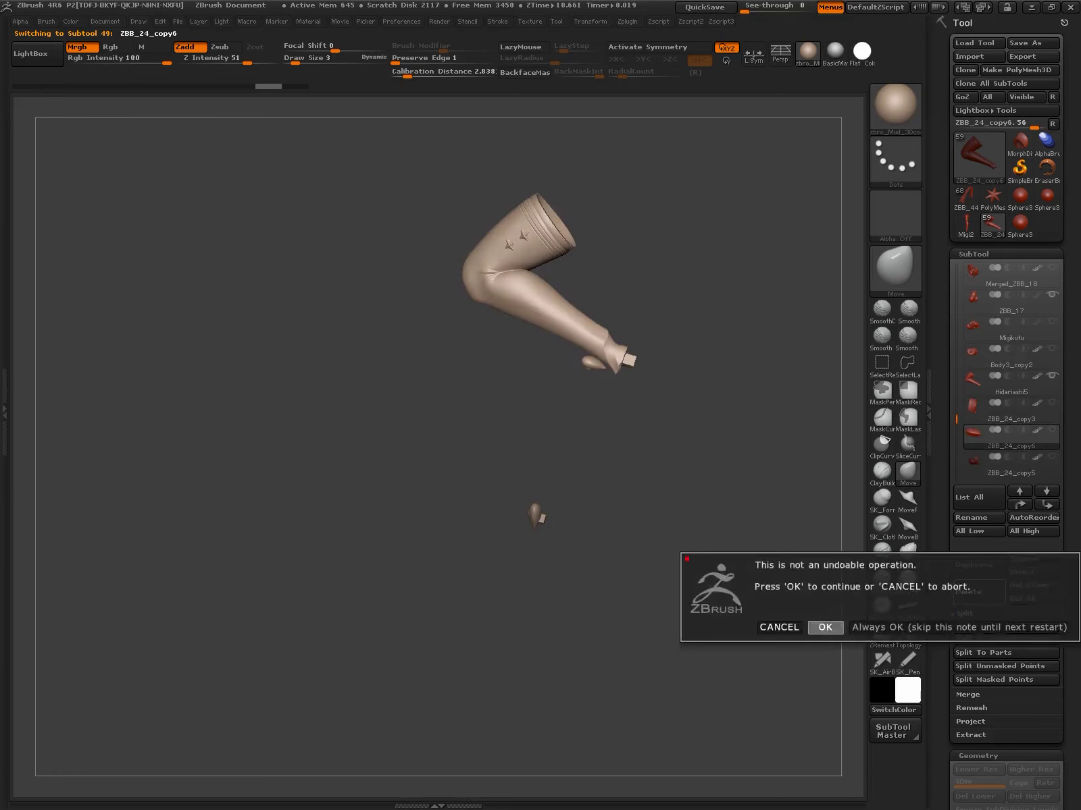
pyautogui.click(826, 626)
pyautogui.click(973, 591)
pyautogui.click(825, 627)
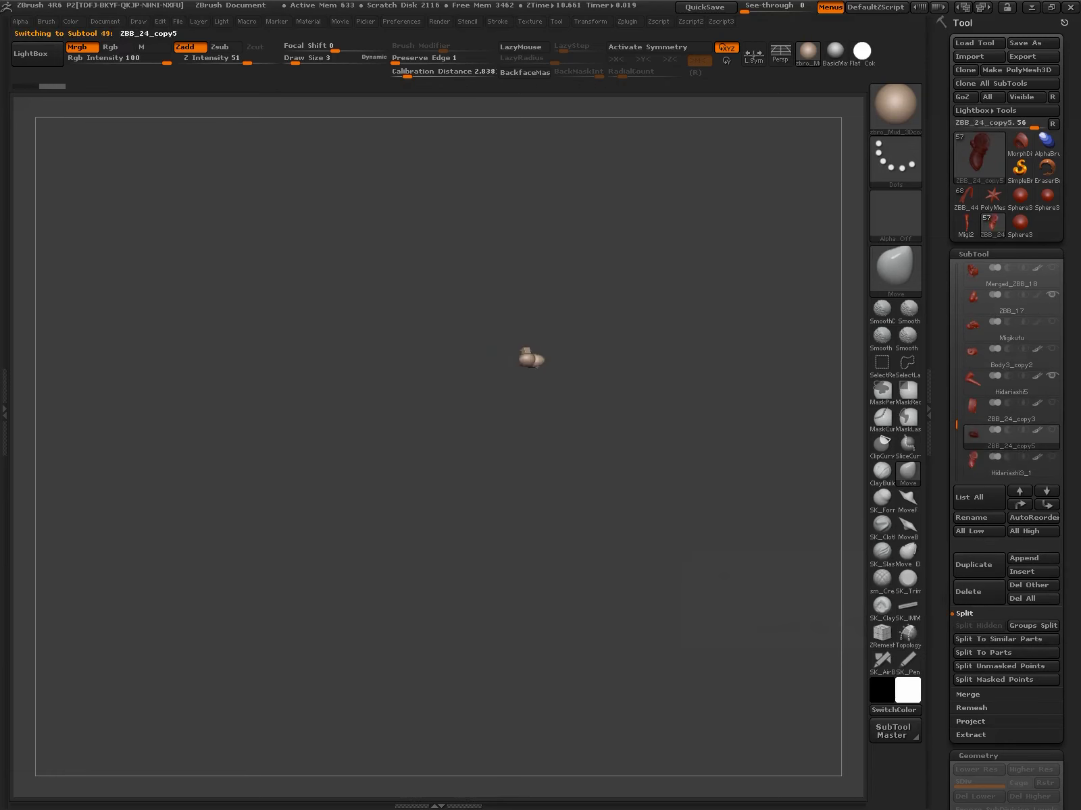
pyautogui.press('Down')
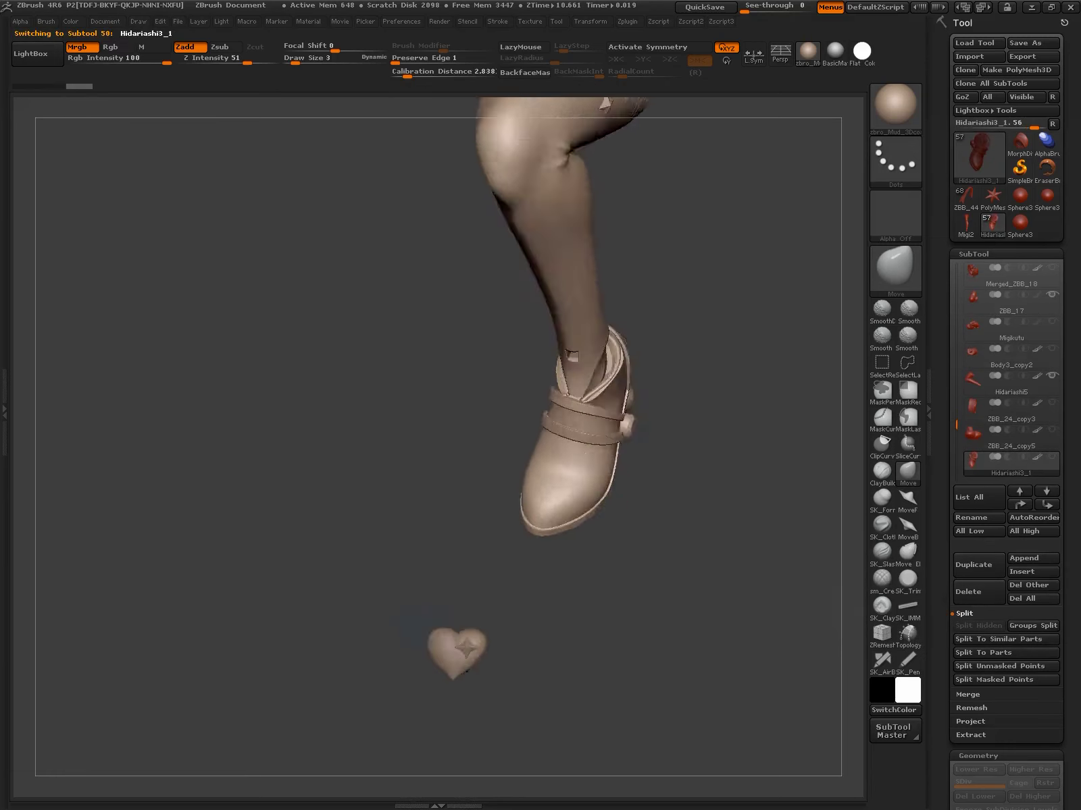
# Make Hidariashi5 the active subtool and turn it to show the peg end
pyautogui.press('Down')
pyautogui.press('Down')
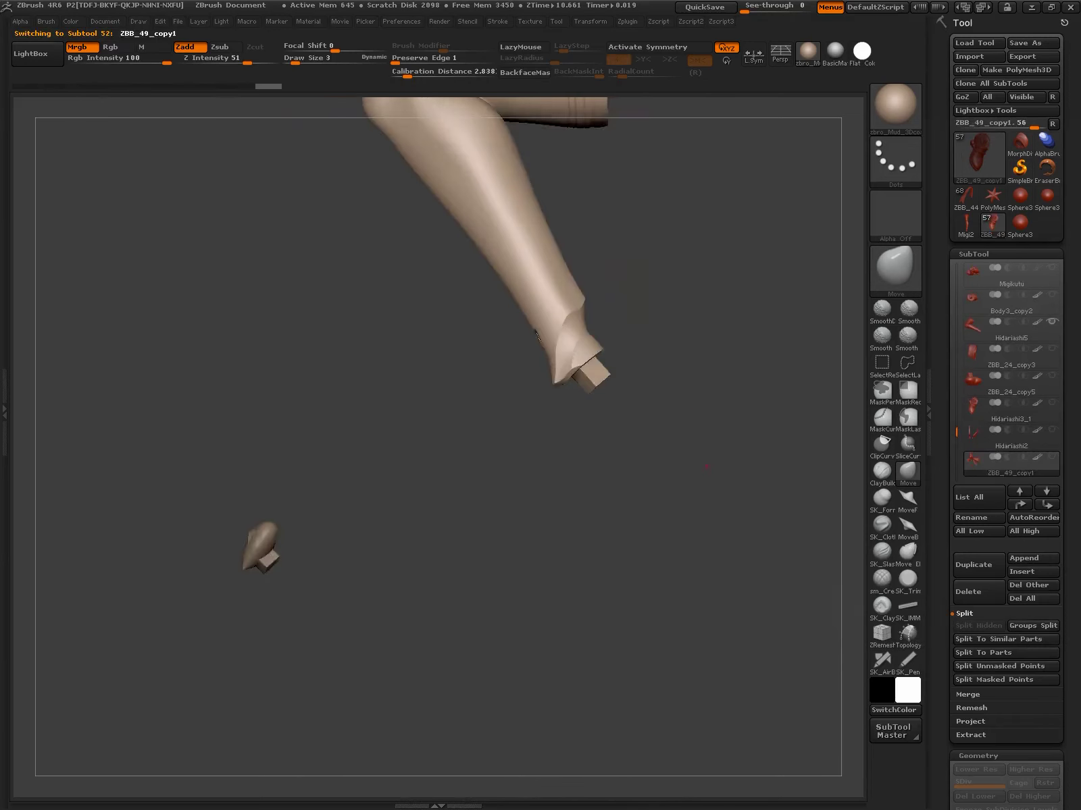
pyautogui.press('Up')
pyautogui.press('Up')
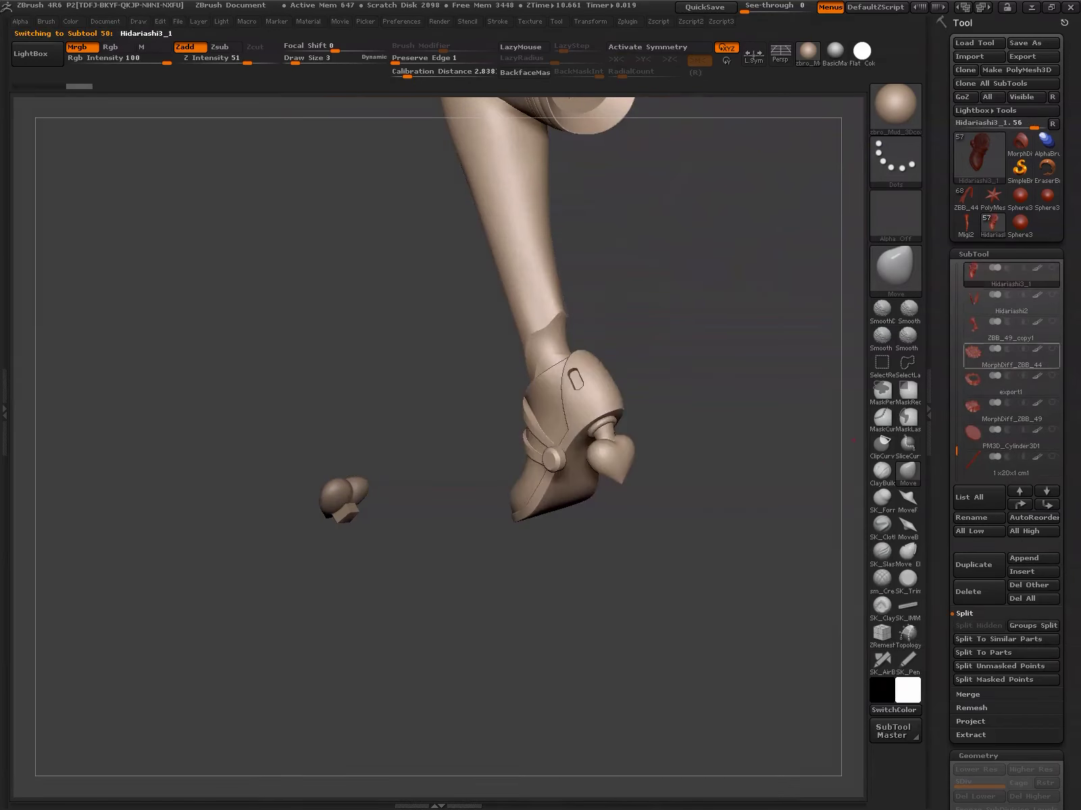
pyautogui.press('Down')
pyautogui.press('Up')
pyautogui.press('n')
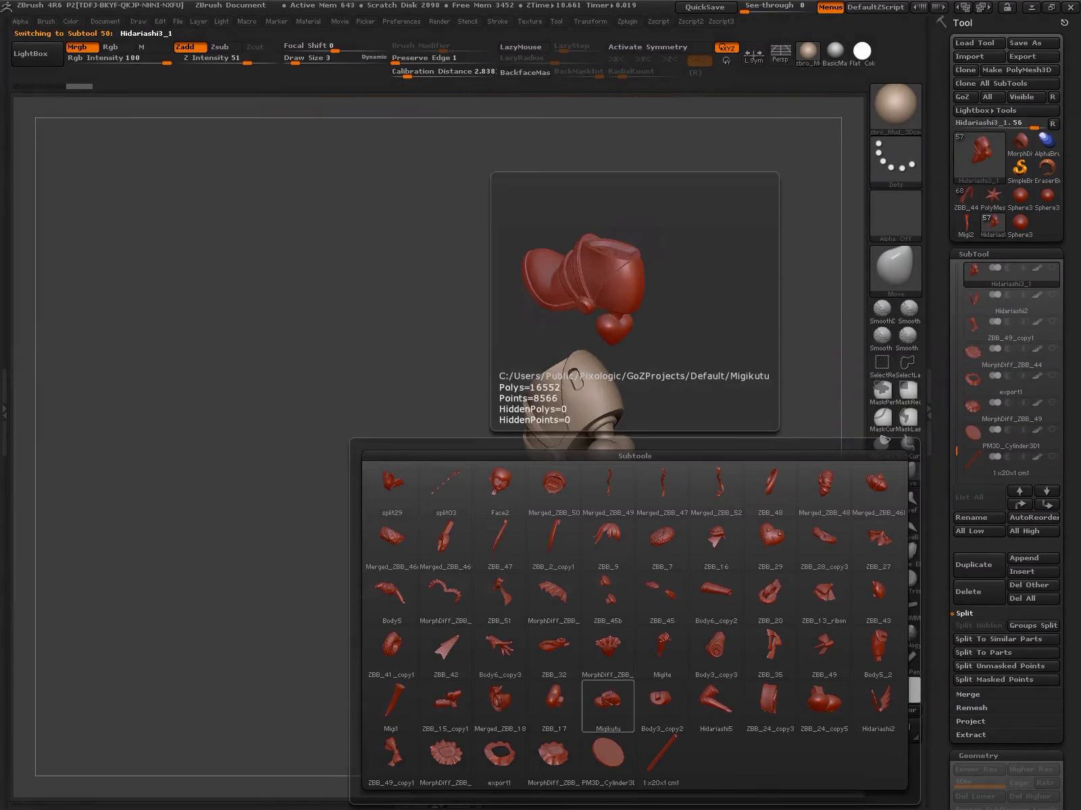
pyautogui.click(696, 722)
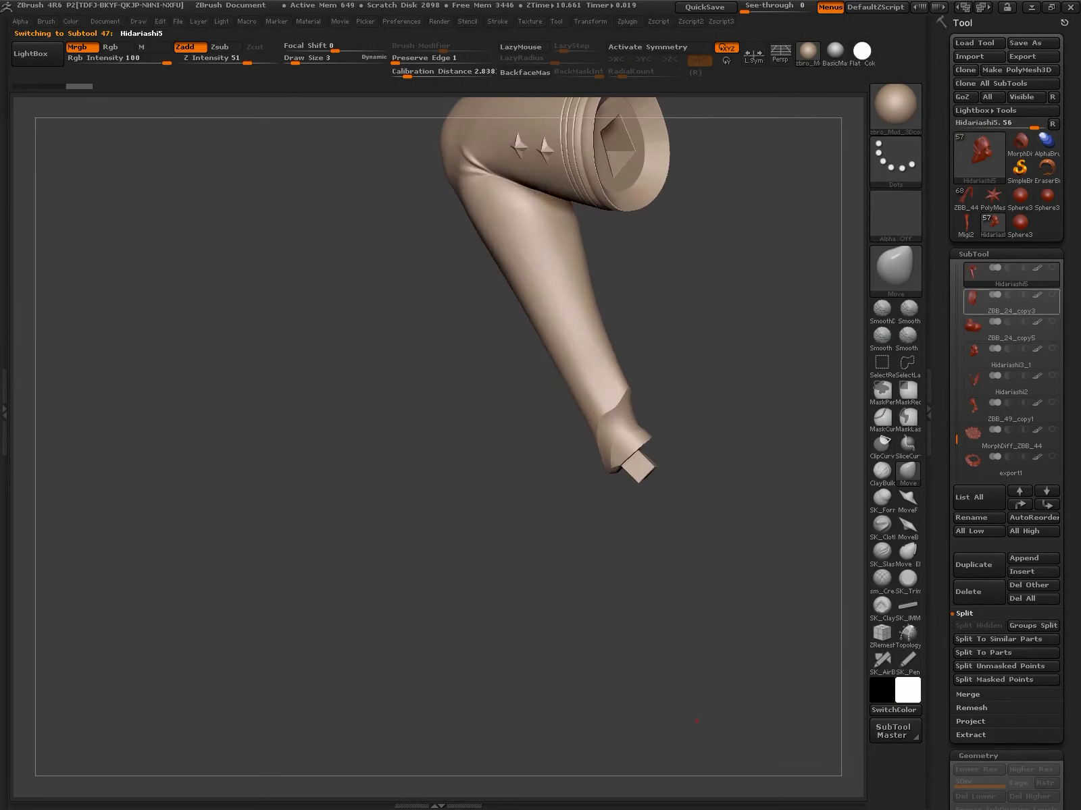
pyautogui.press('Down')
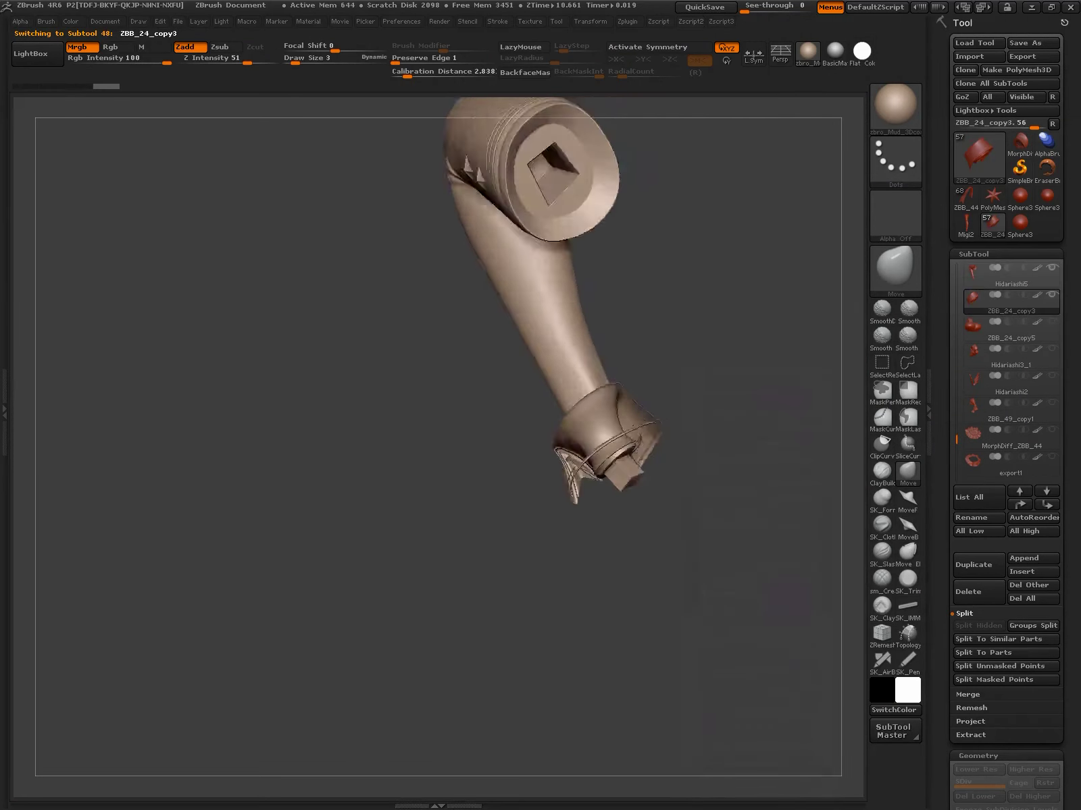
pyautogui.press('Up')
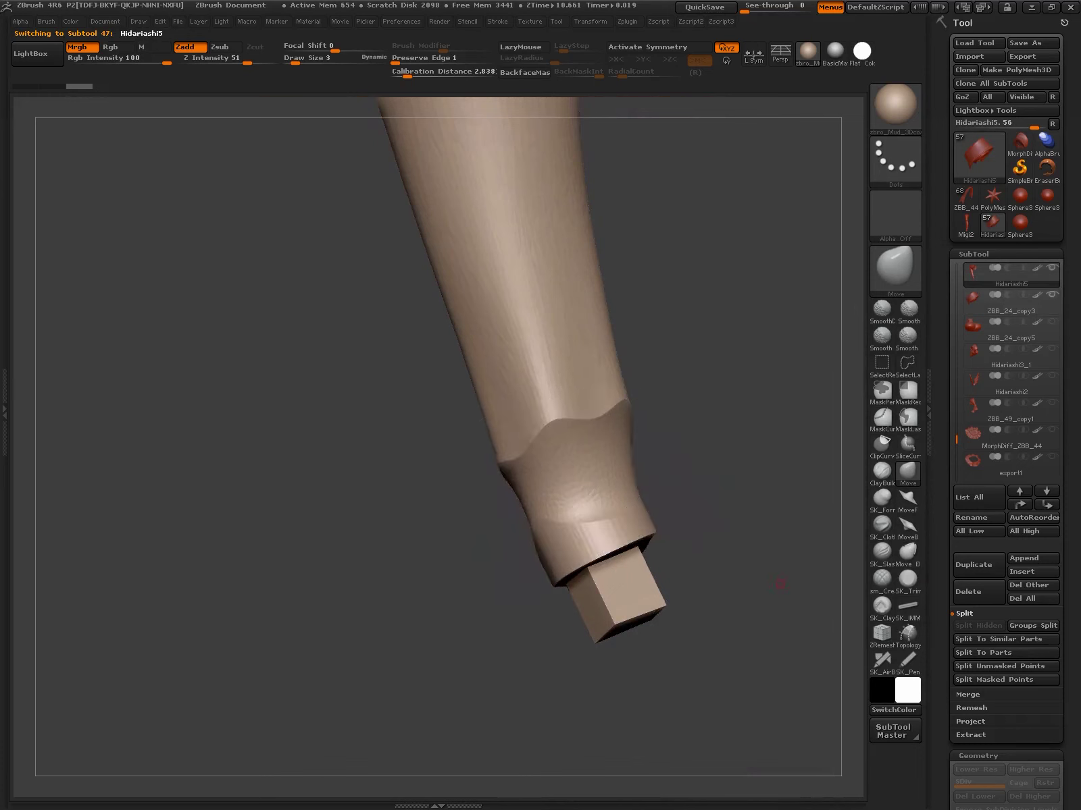
pyautogui.moveTo(734, 586); pyautogui.dragTo(768, 520)
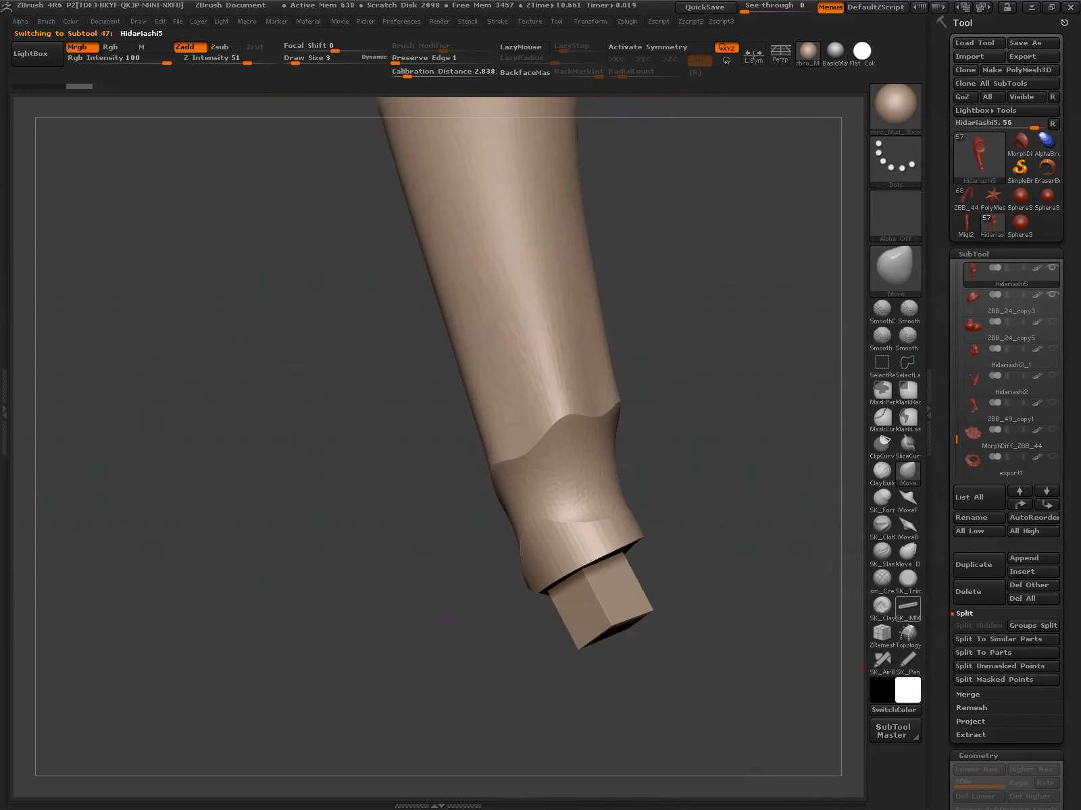
# Try inserting an IMM sphere onto the leg, then undo it
pyautogui.click(908, 606)
pyautogui.click(639, 696)
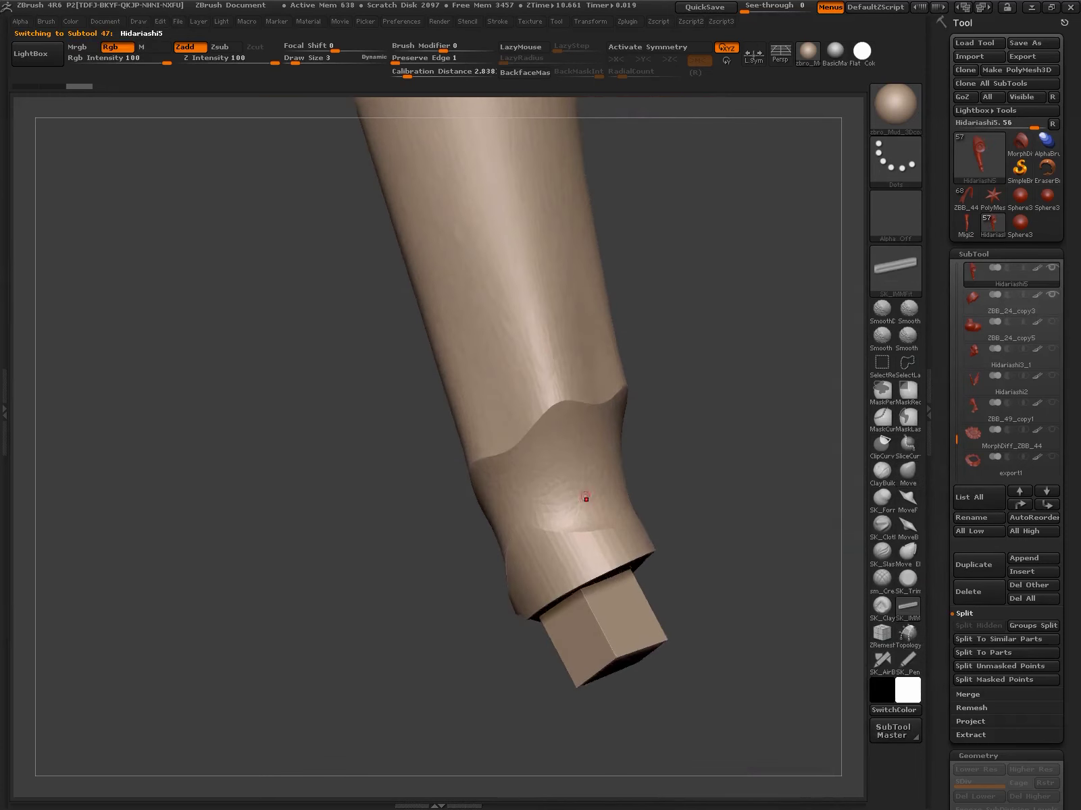
pyautogui.moveTo(584, 499); pyautogui.dragTo(600, 492)
pyautogui.hotkey('ctrl', 'z')
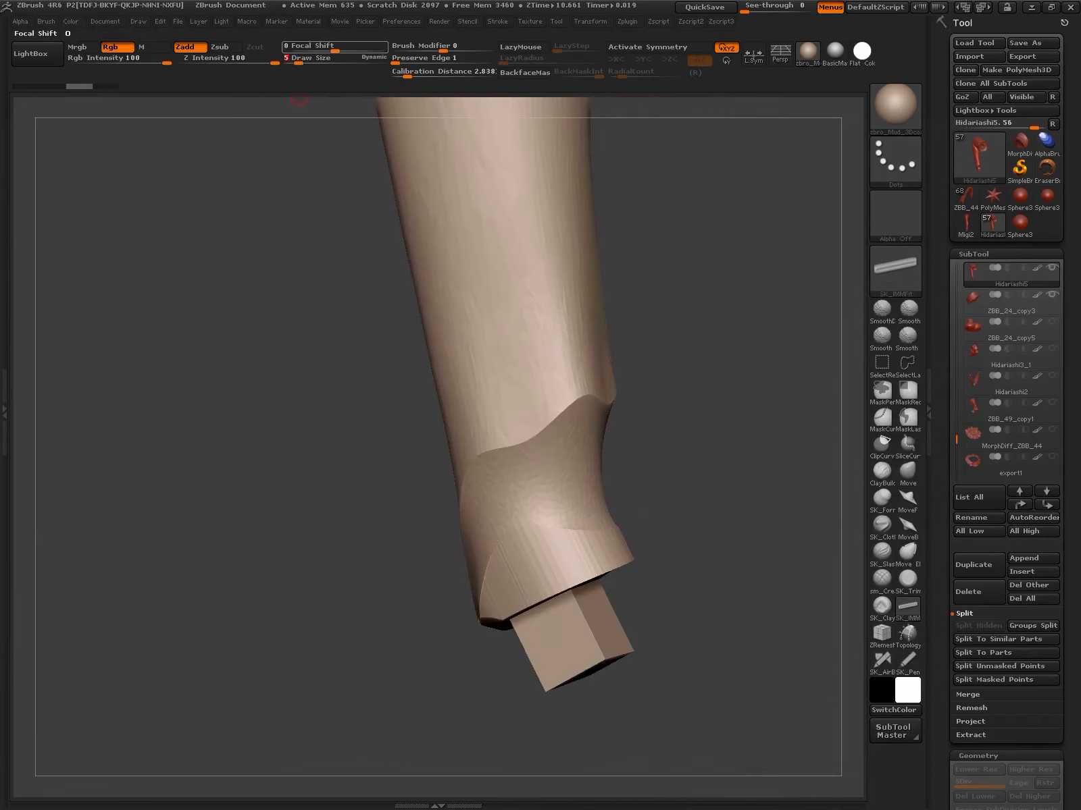
# Insert a sphere and move it onto the outer side of the Hidariashi5 ankle
pyautogui.moveTo(378, 257); pyautogui.dragTo(518, 287)
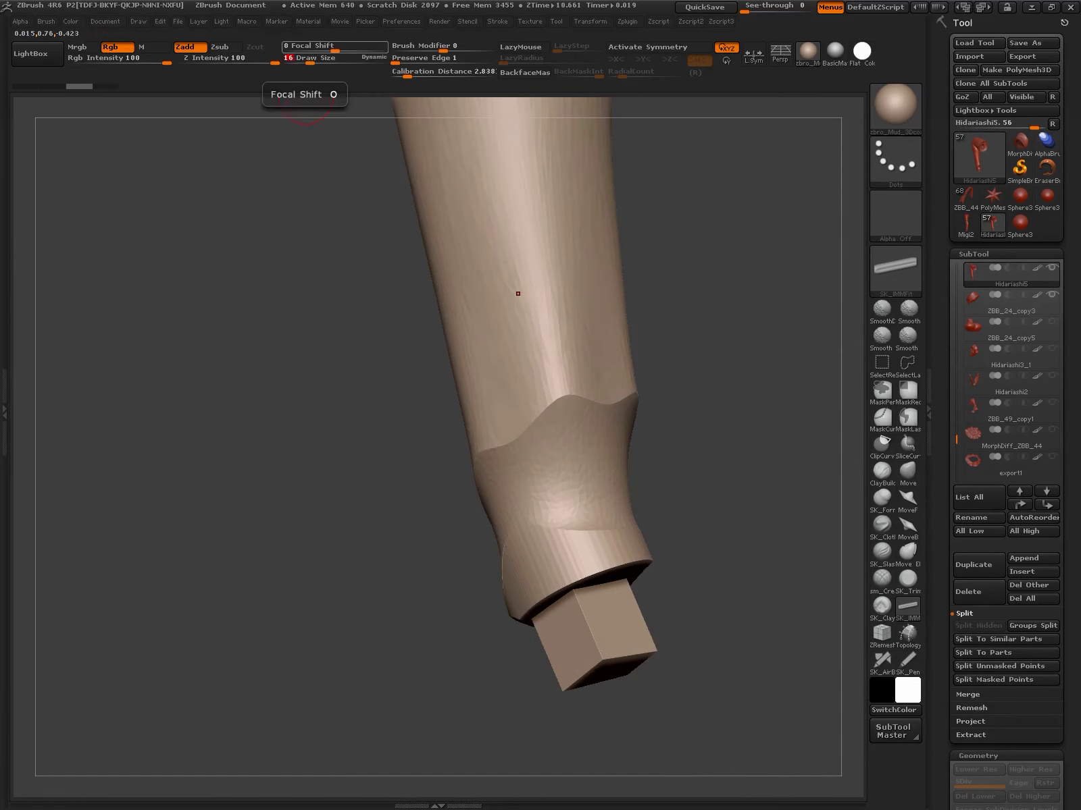
pyautogui.moveTo(583, 482); pyautogui.dragTo(644, 495)
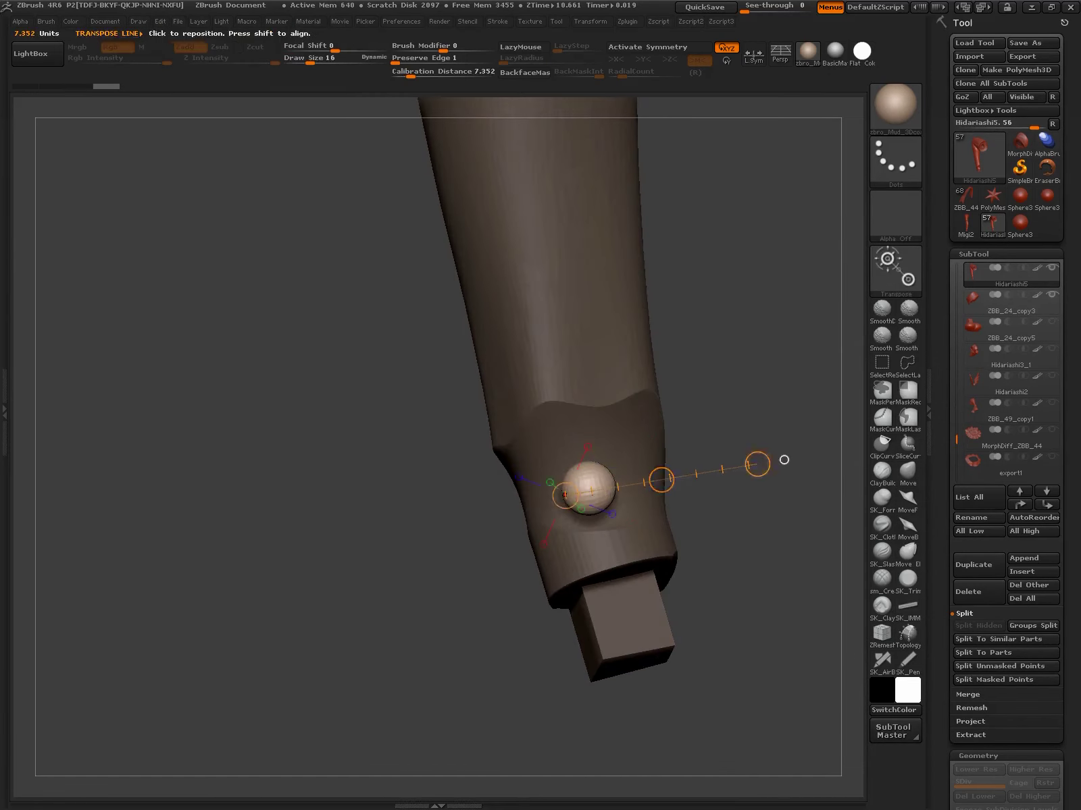
pyautogui.moveTo(783, 458)
pyautogui.mouseDown()
pyautogui.moveTo(651, 511)
pyautogui.moveTo(603, 485)
pyautogui.mouseUp()
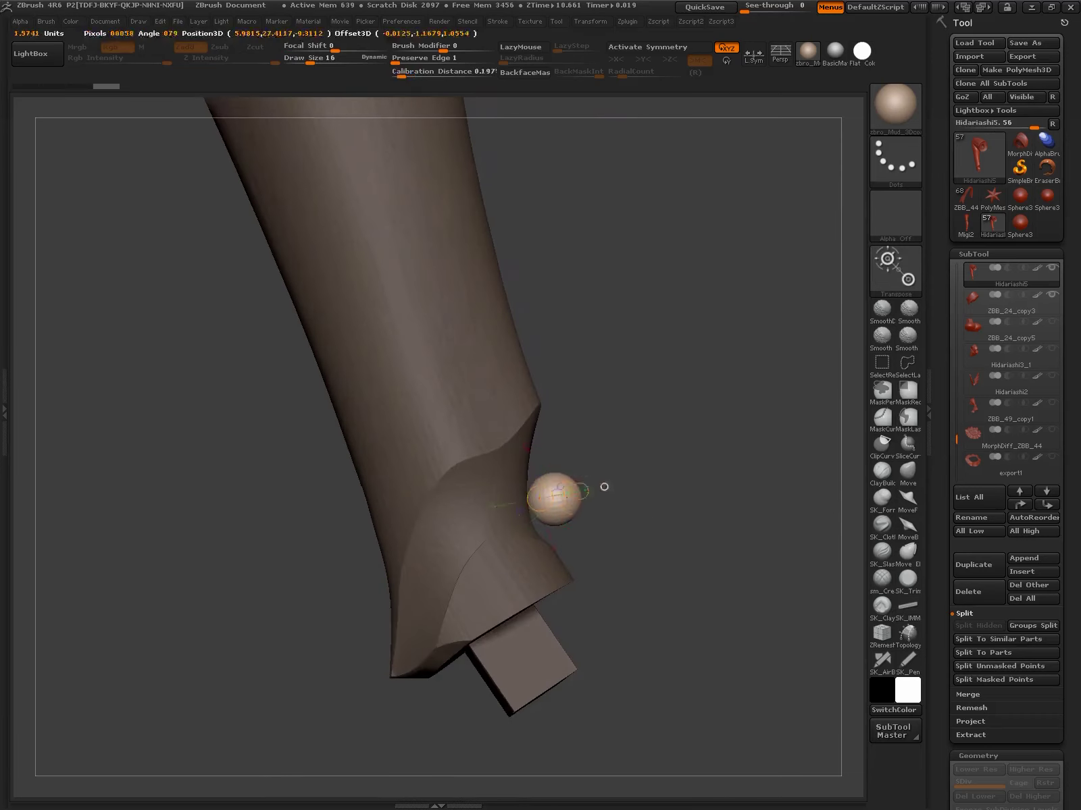
pyautogui.moveTo(729, 470)
pyautogui.mouseDown()
pyautogui.moveTo(612, 551)
pyautogui.moveTo(746, 510)
pyautogui.mouseUp()
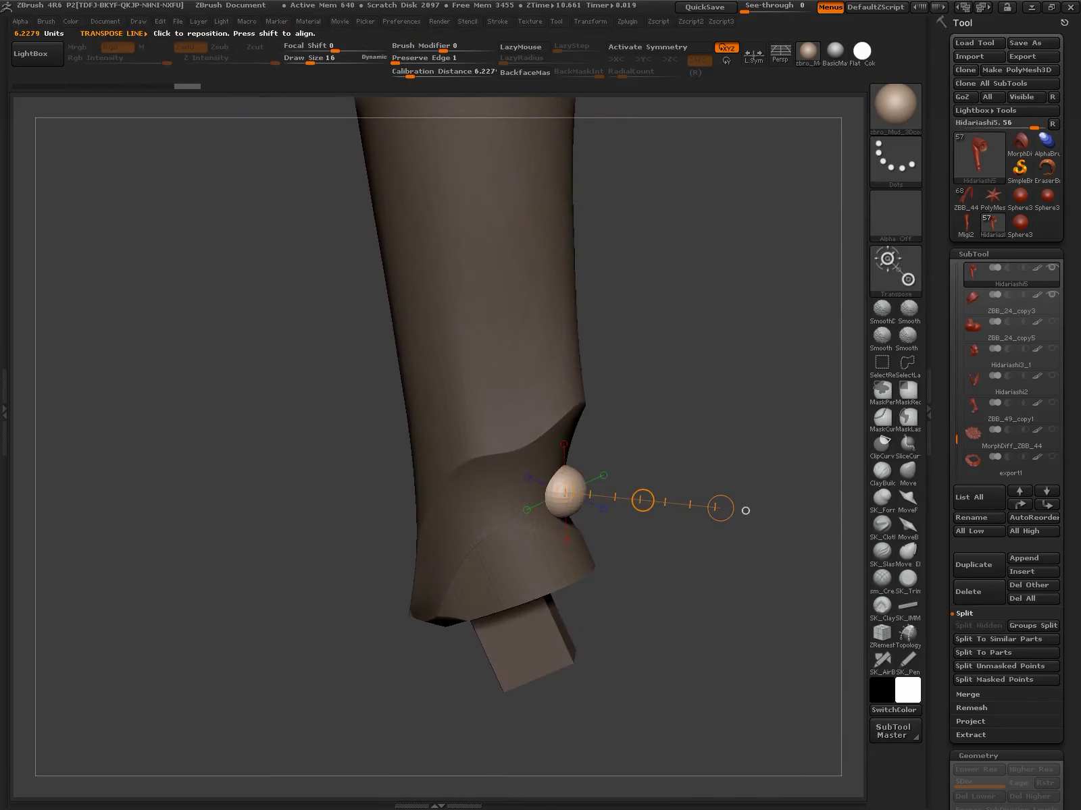
pyautogui.keyDown('ctrl'); pyautogui.click(746, 510); pyautogui.keyUp('ctrl')
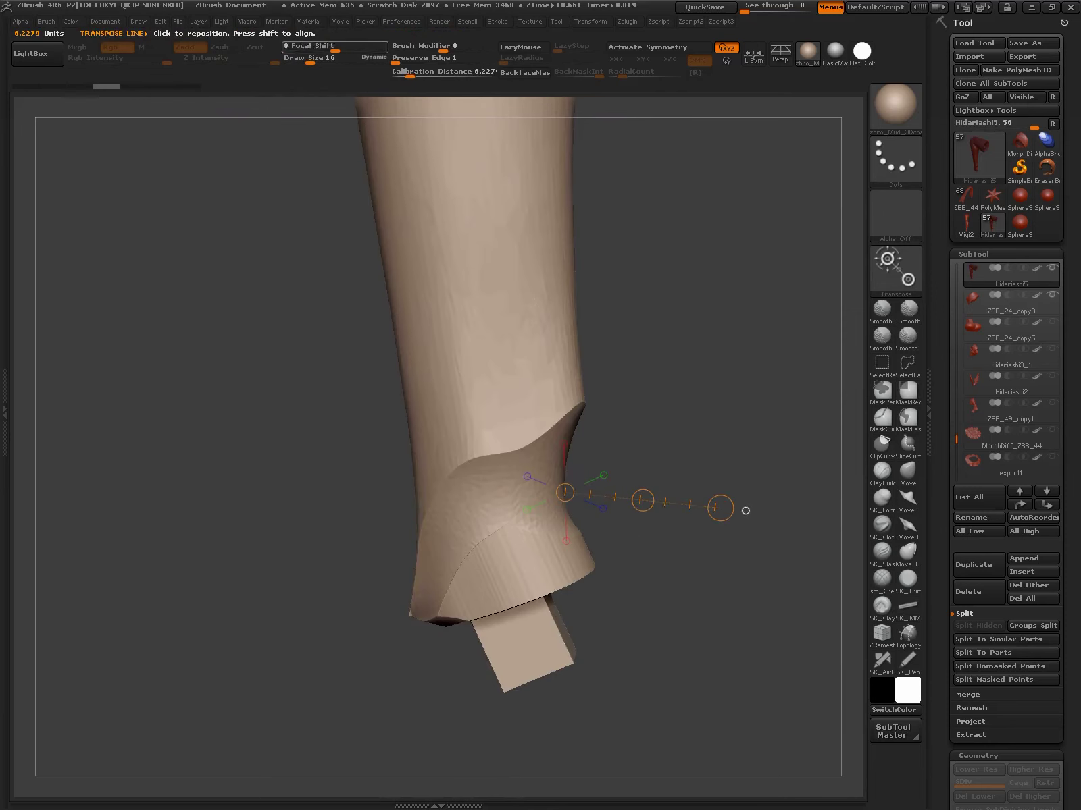
pyautogui.moveTo(746, 511); pyautogui.dragTo(555, 494)
pyautogui.hotkey('ctrl', 'z')
pyautogui.press('w')
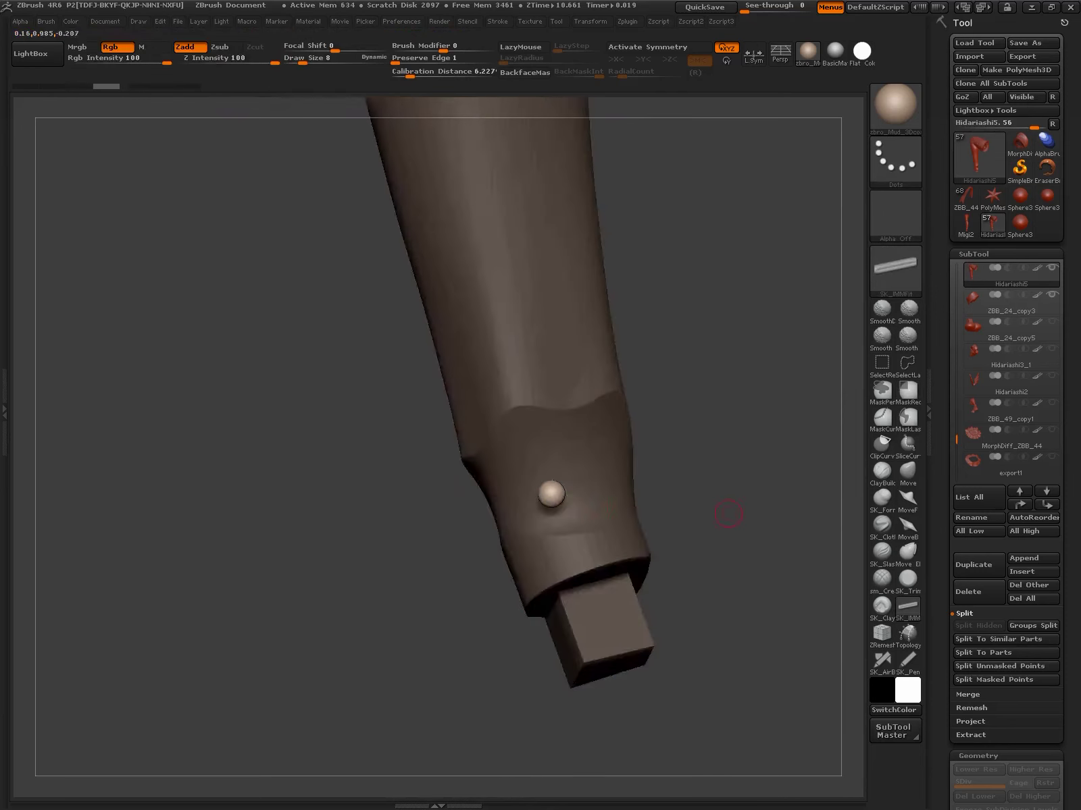
pyautogui.moveTo(724, 513); pyautogui.dragTo(731, 442)
# Split the unmasked sphere into a new subtool named Ball
pyautogui.click(907, 606)
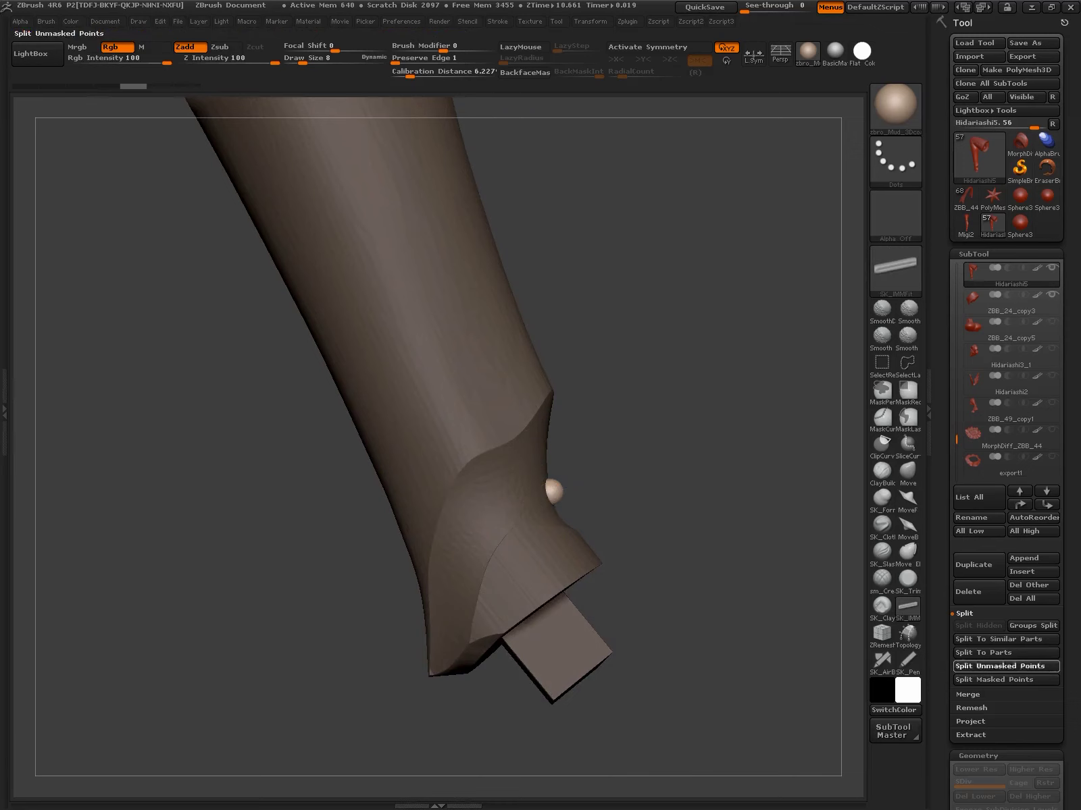
pyautogui.click(1005, 666)
pyautogui.click(970, 517)
pyautogui.write('Ball')
pyautogui.press('Return')
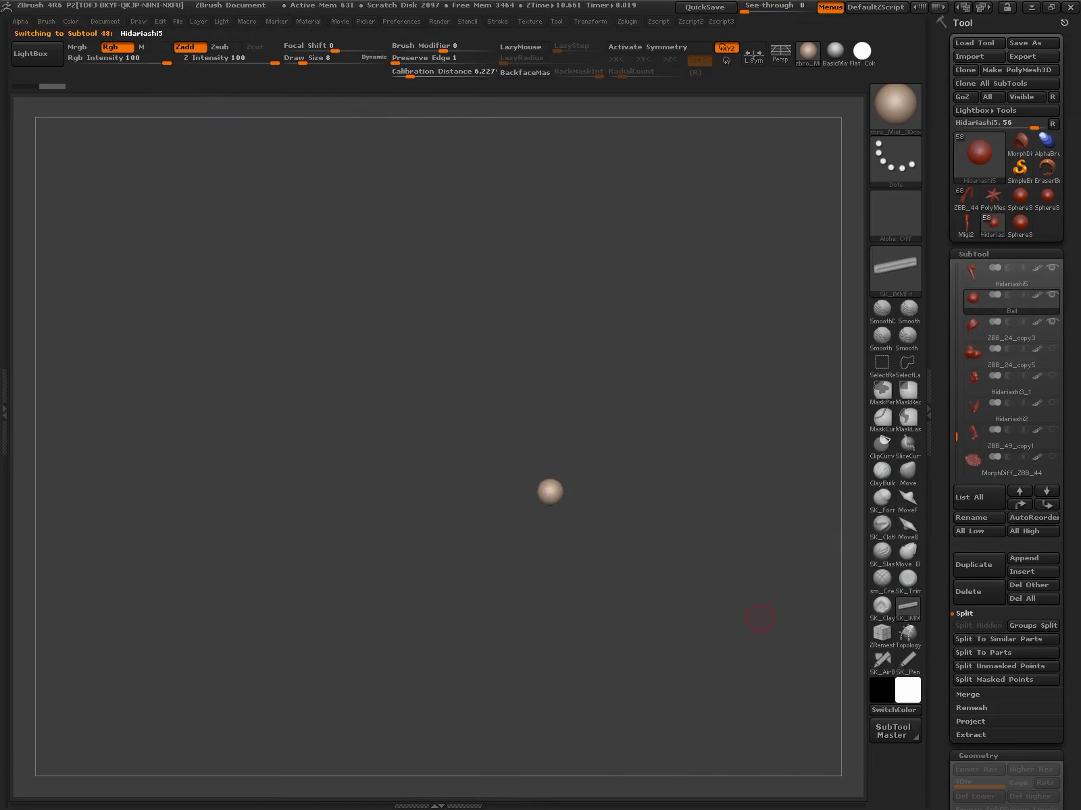
pyautogui.moveTo(633, 545); pyautogui.dragTo(806, 516)
pyautogui.press('Down')
# Select Migi1 and move an inserted sphere onto the lower leg's side
pyautogui.press('f')
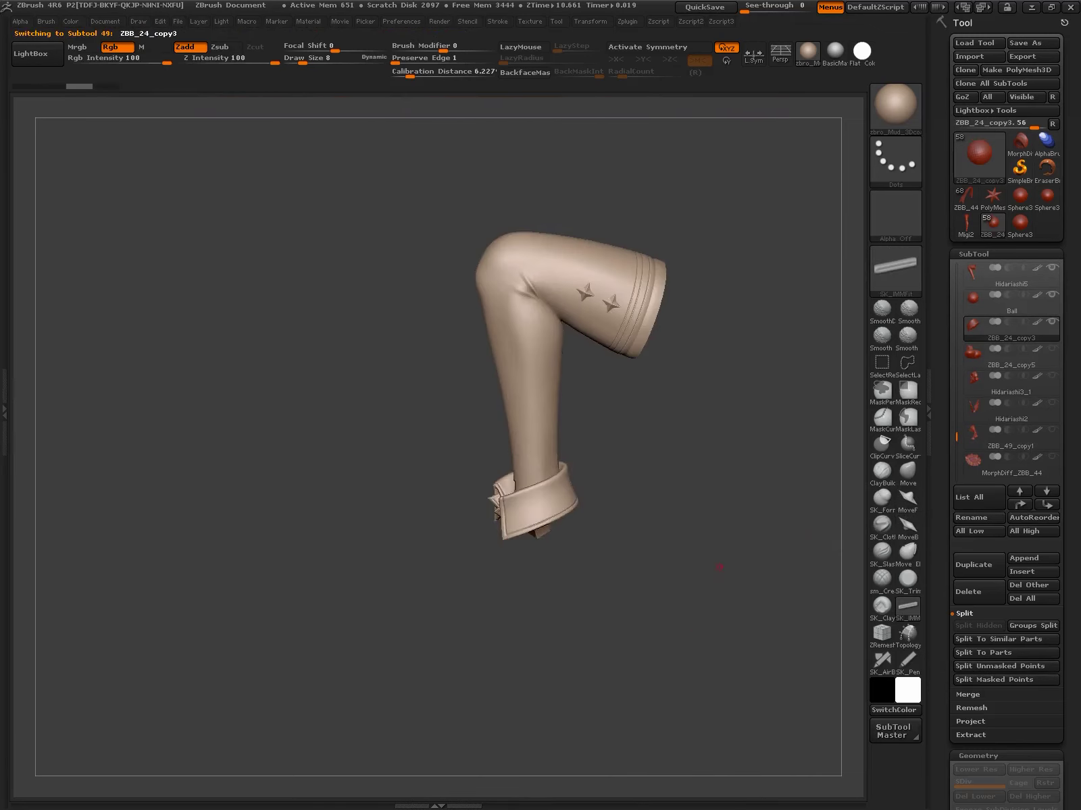
pyautogui.press('n')
pyautogui.click(453, 706)
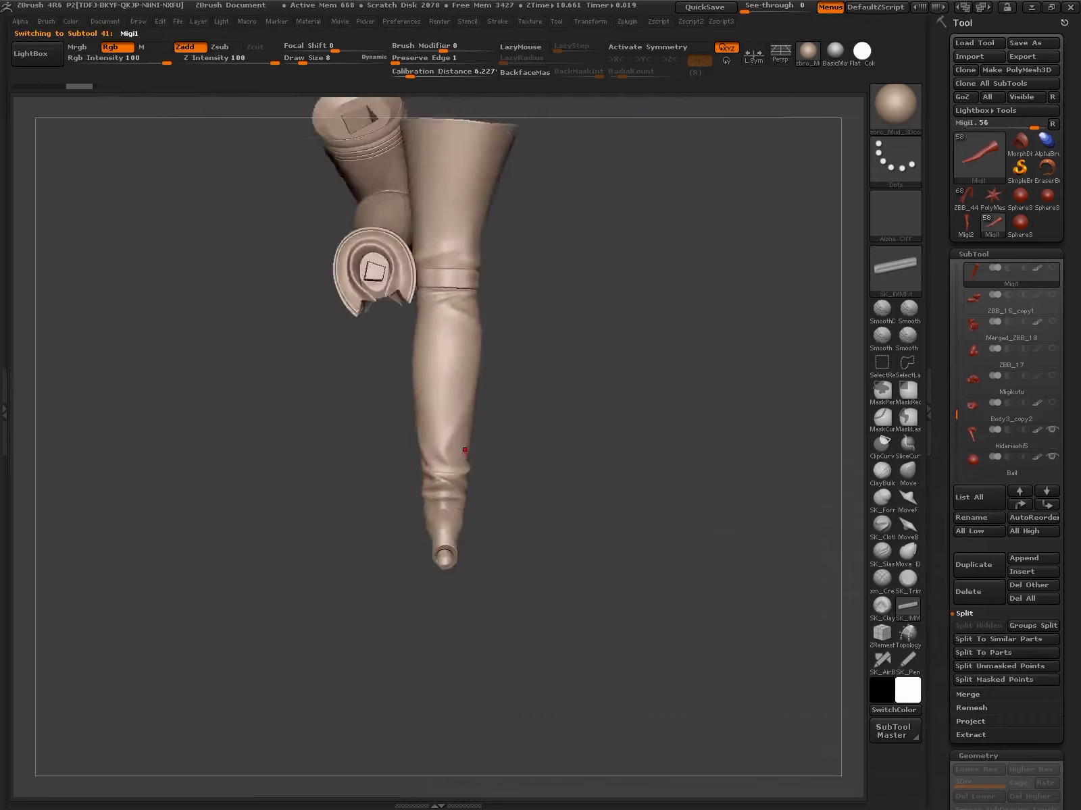
pyautogui.press('w')
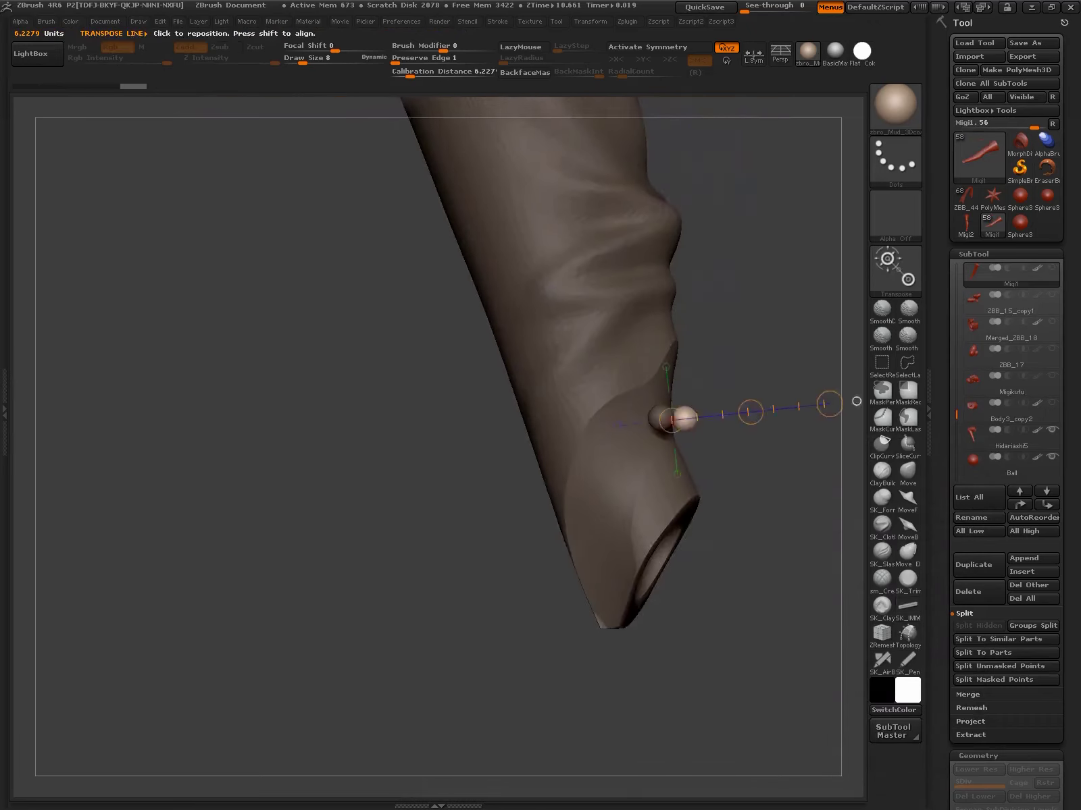
pyautogui.moveTo(675, 415); pyautogui.dragTo(586, 475)
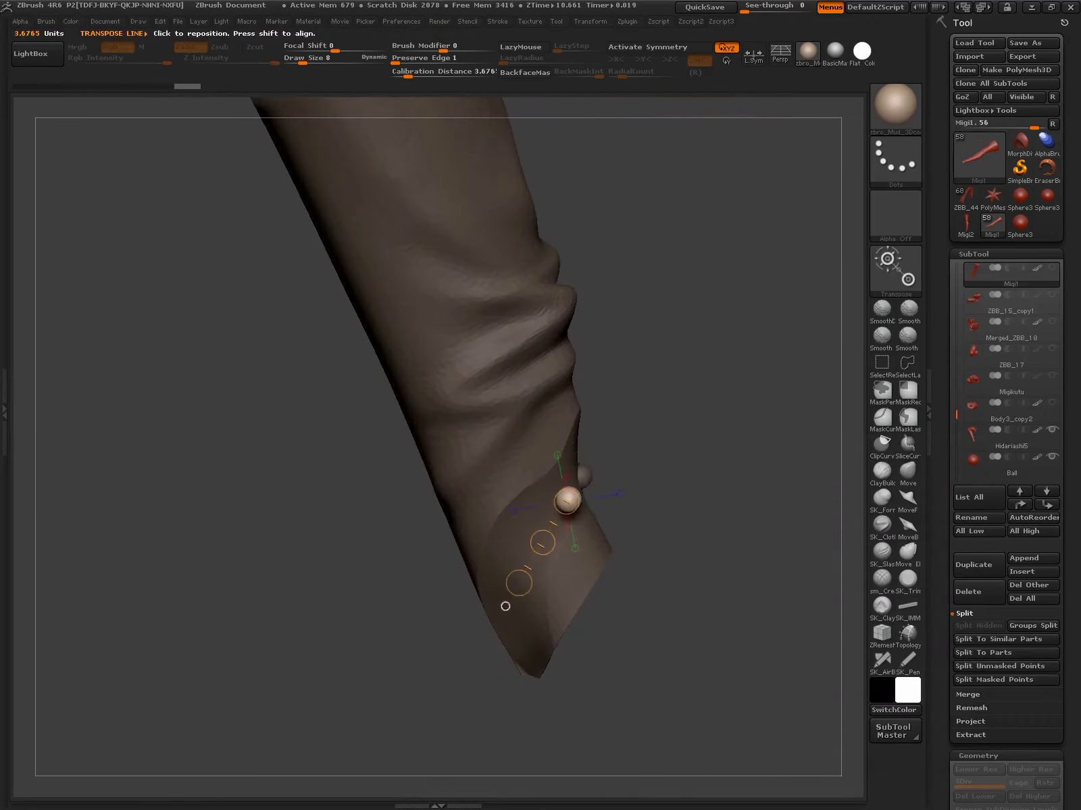
pyautogui.moveTo(505, 607); pyautogui.dragTo(508, 602)
pyautogui.moveTo(641, 517)
pyautogui.mouseDown()
pyautogui.moveTo(546, 514)
pyautogui.moveTo(639, 567)
pyautogui.mouseUp()
pyautogui.press('e')
pyautogui.press('w')
# Split the sphere into its own subtool and merge it down into Ball
pyautogui.click(1006, 666)
pyautogui.click(1011, 301)
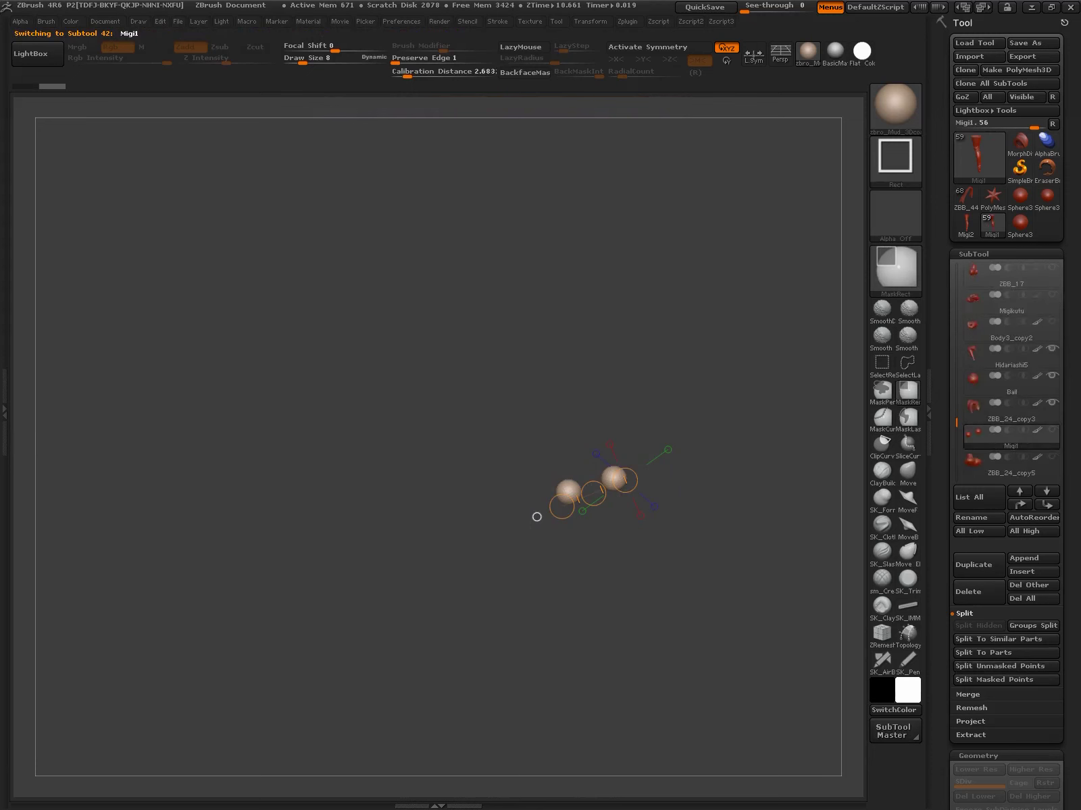
pyautogui.click(967, 694)
pyautogui.click(977, 639)
pyautogui.click(823, 668)
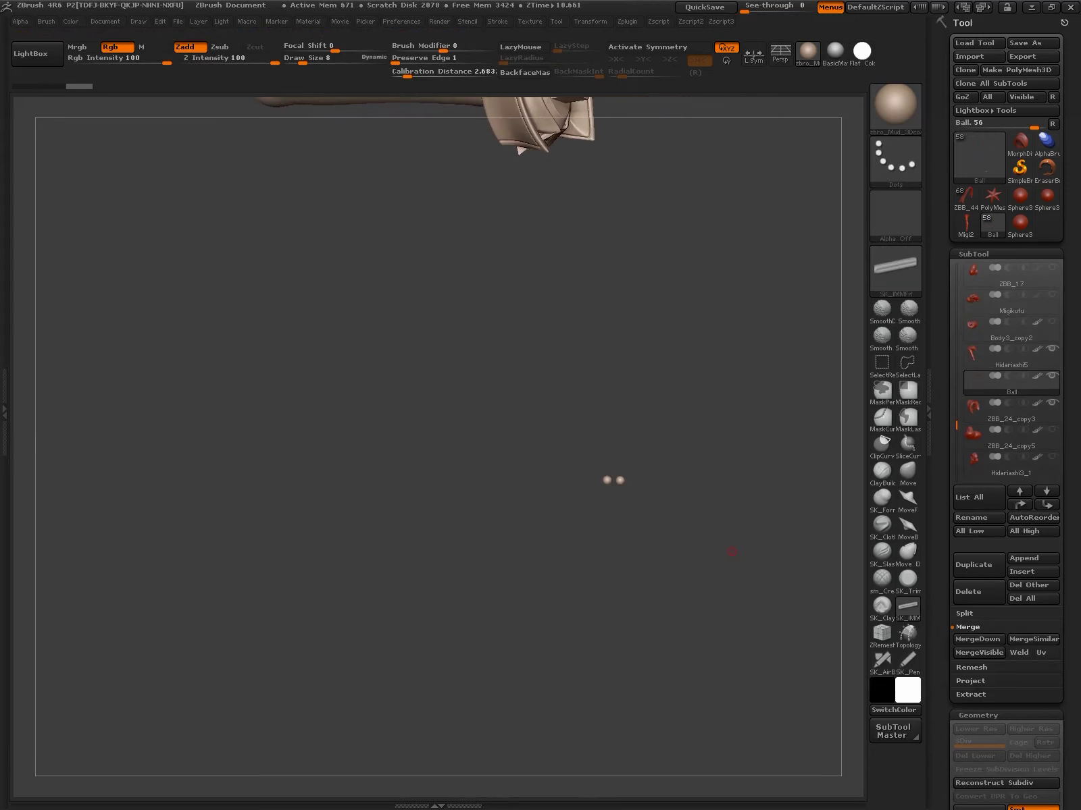
# Select ZBB_24_copy3 and orbit the leg to show the thigh opening
pyautogui.click(1000, 409)
pyautogui.moveTo(731, 552); pyautogui.dragTo(656, 737)
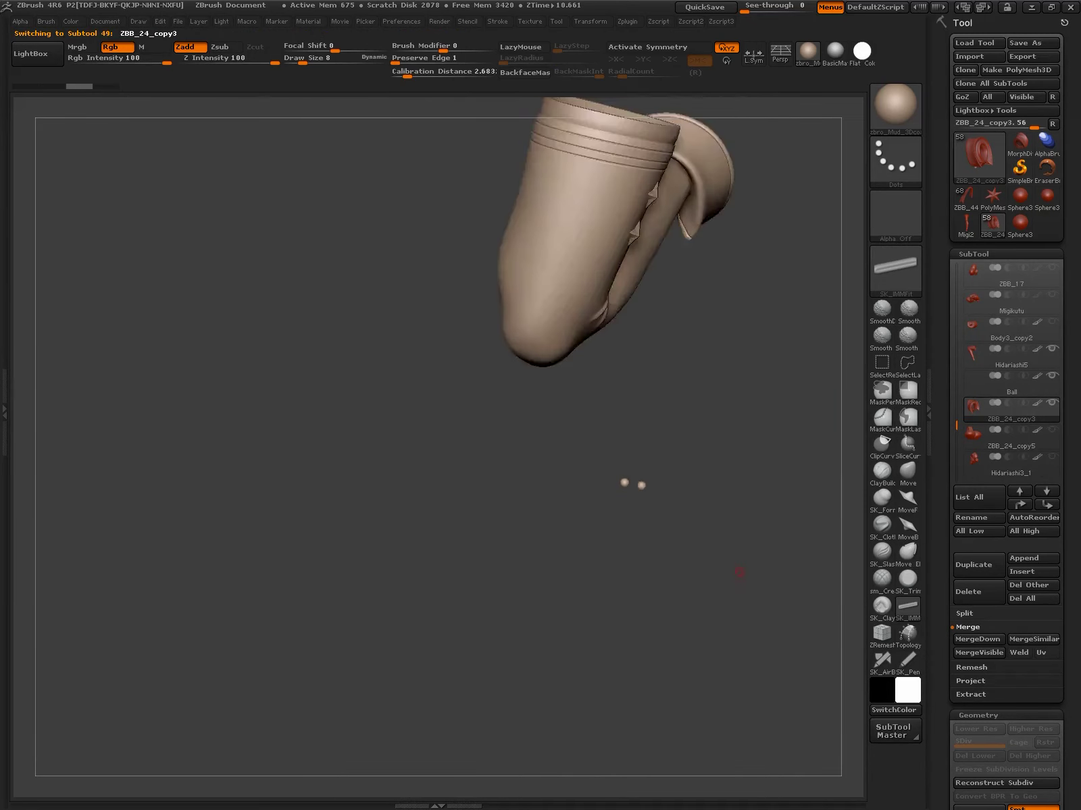
pyautogui.moveTo(497, 414)
pyautogui.mouseDown()
pyautogui.moveTo(586, 514)
pyautogui.moveTo(571, 570)
pyautogui.moveTo(587, 457)
pyautogui.mouseUp()
pyautogui.moveTo(464, 704)
pyautogui.mouseDown()
pyautogui.moveTo(579, 608)
pyautogui.moveTo(605, 603)
pyautogui.mouseUp()
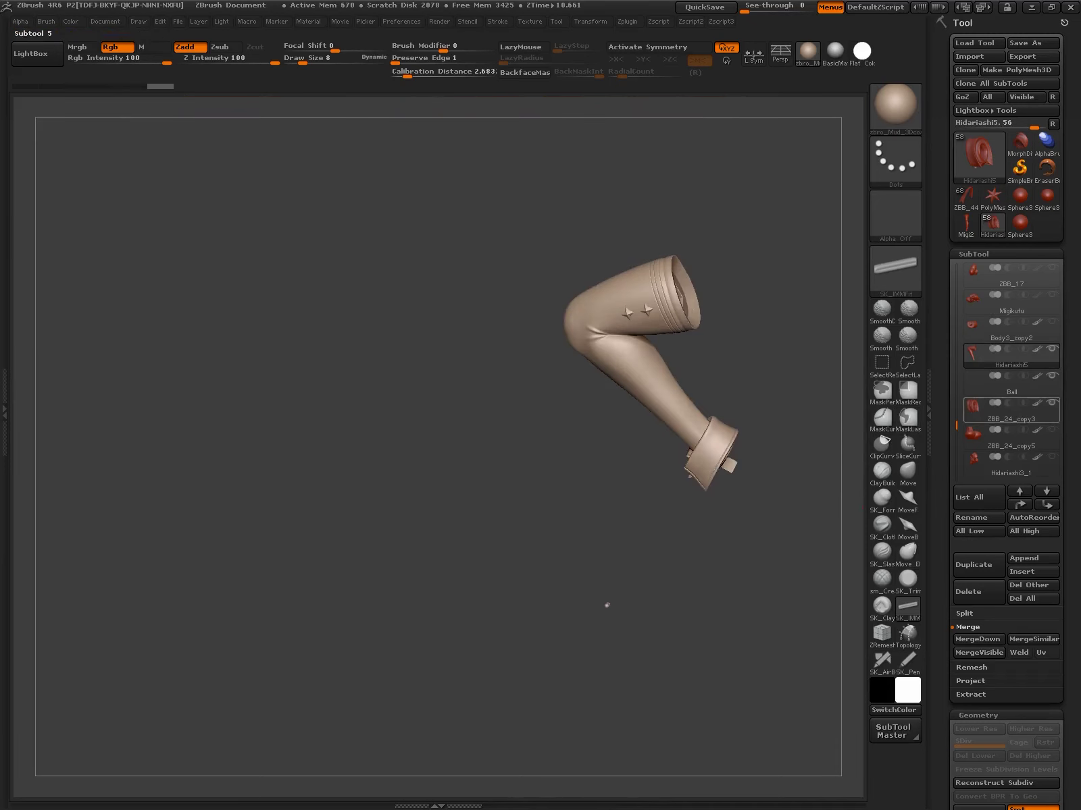
# Select Migi1 and save the tool as split29.ztl
pyautogui.click(516, 645)
pyautogui.hotkey('ctrl', 's')
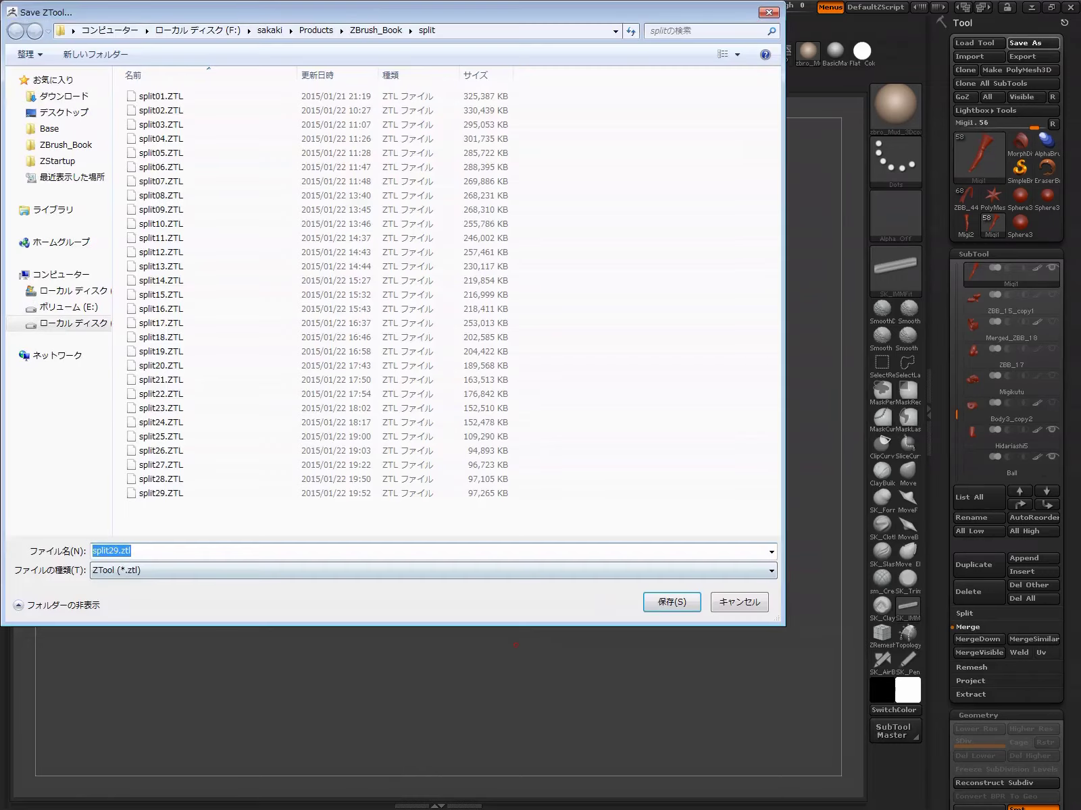
pyautogui.press('Return')
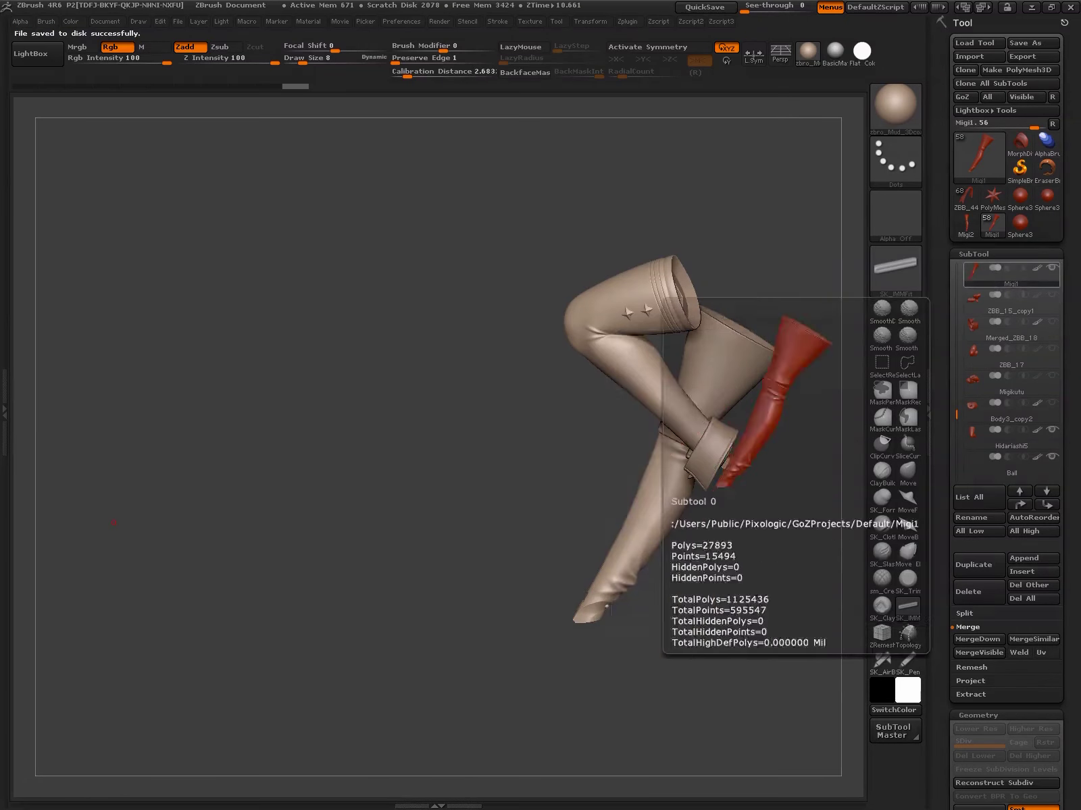
# Step through the subtools toward Merged_ZBB_18 and view the star-decorated thigh
pyautogui.hotkey('alt', 'Up')
pyautogui.hotkey('alt', 'Down')
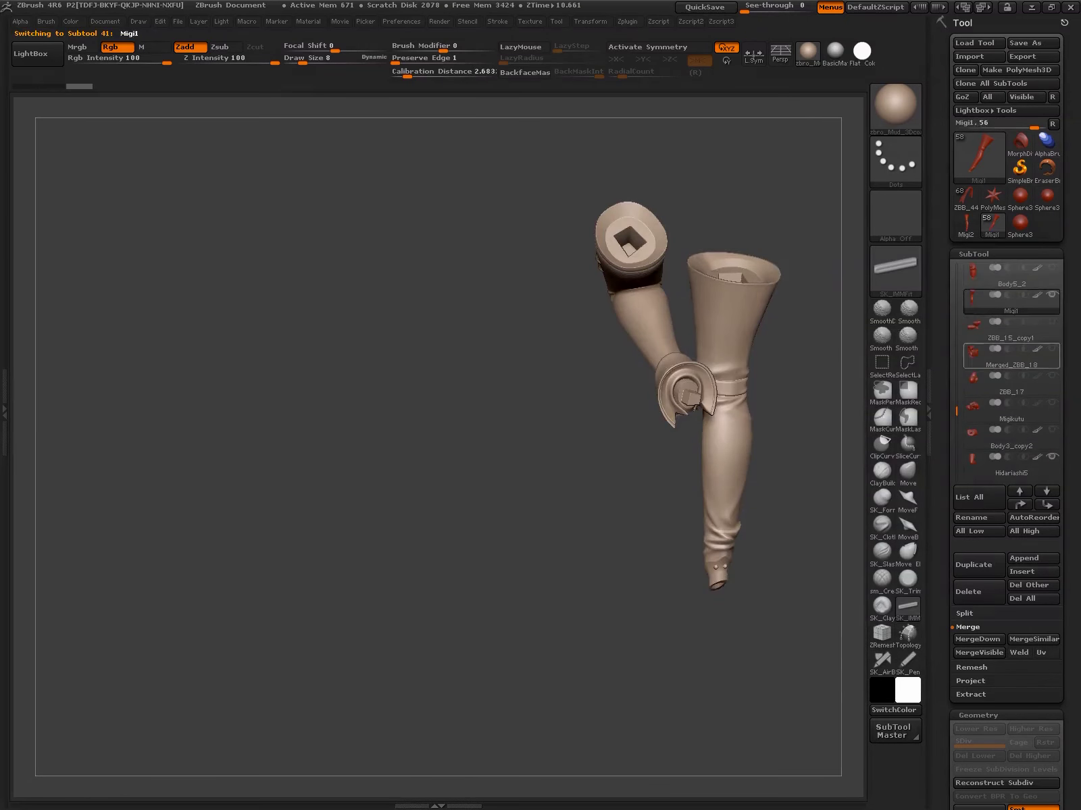
pyautogui.hotkey('alt', 'Down')
pyautogui.hotkey('alt', 'Down')
pyautogui.moveTo(766, 683); pyautogui.dragTo(817, 675)
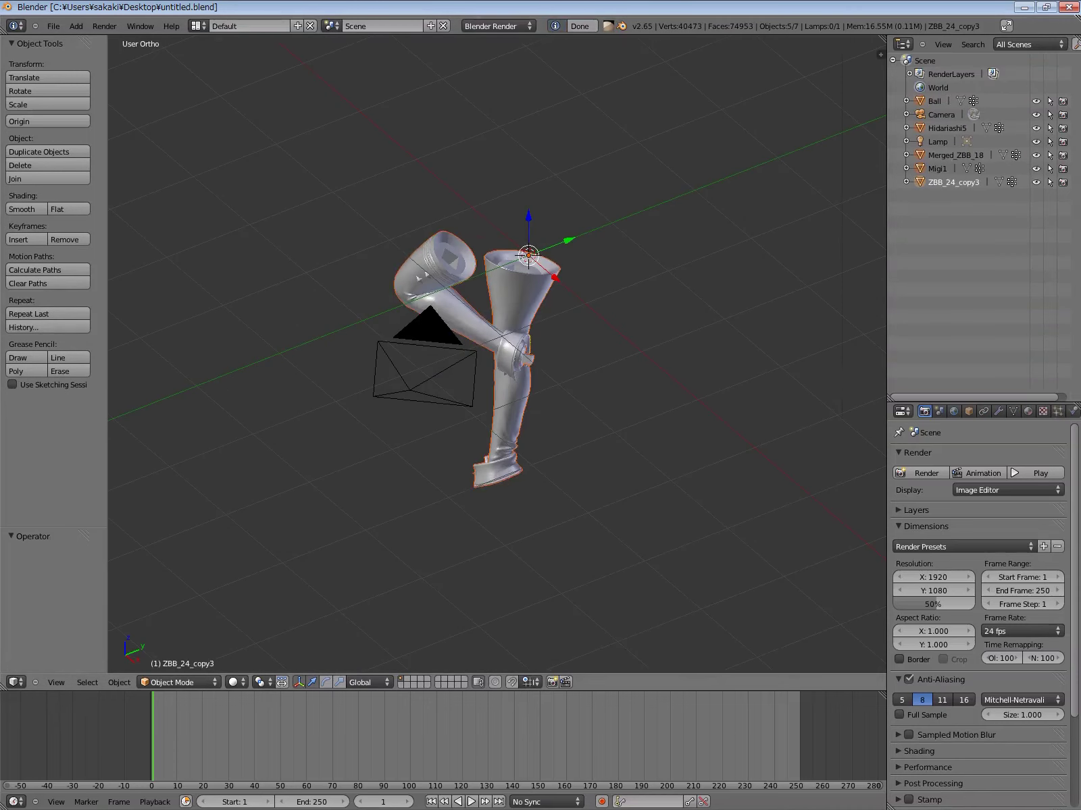
# Give Migi1 a Boolean modifier set to Difference with Ball as the cutter
pyautogui.click(998, 411)
pyautogui.click(978, 456)
pyautogui.click(753, 514)
pyautogui.click(935, 535)
pyautogui.click(934, 486)
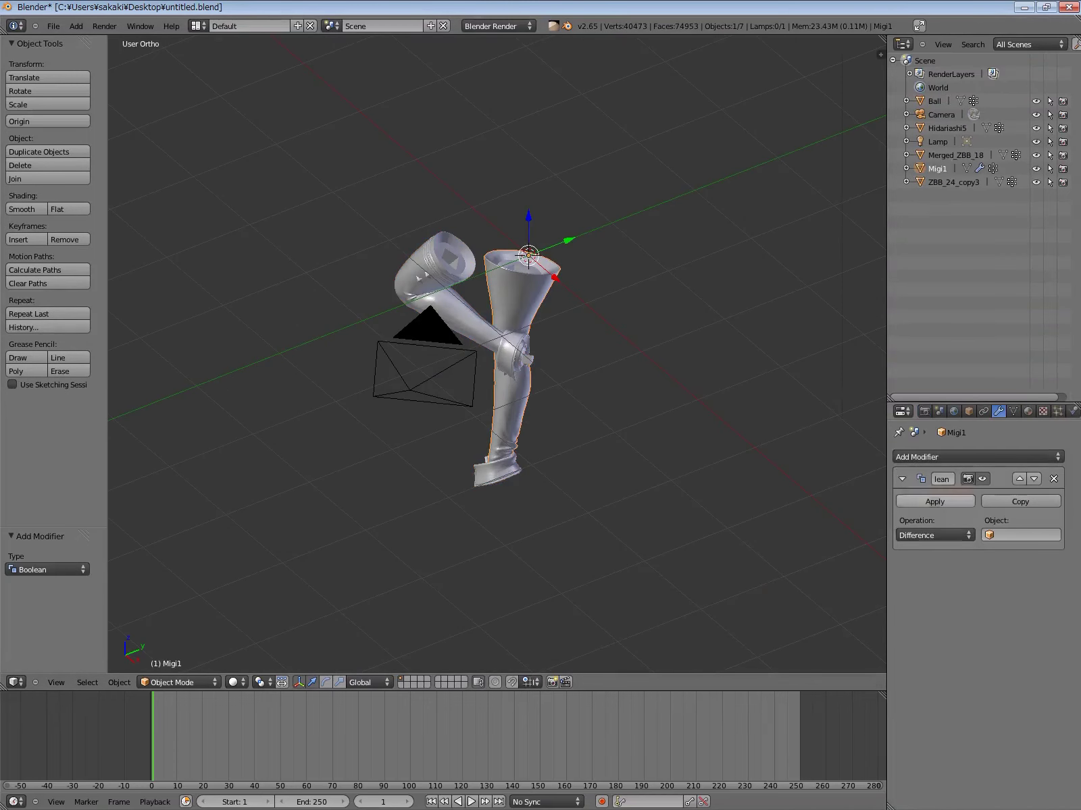
pyautogui.click(1020, 535)
pyautogui.click(999, 620)
# Cut Hidariashi5 with a Ball Difference boolean and apply it
pyautogui.click(947, 127)
pyautogui.click(978, 457)
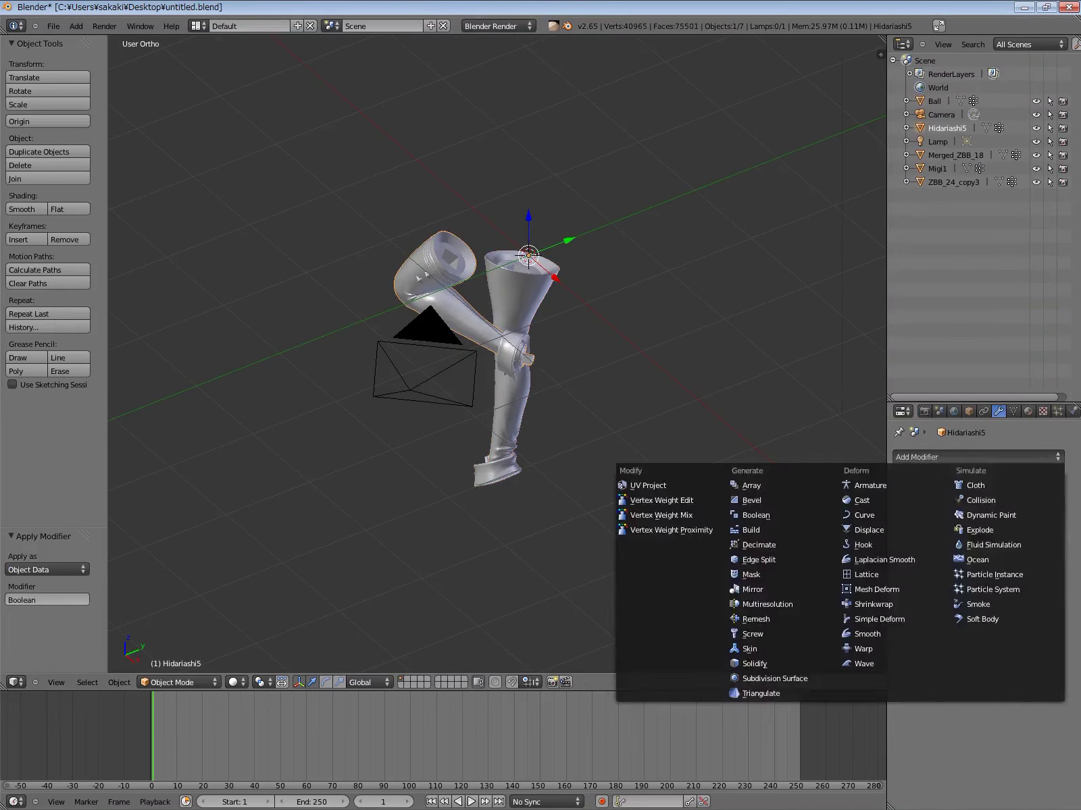
pyautogui.click(703, 520)
pyautogui.click(917, 493)
pyautogui.click(1020, 535)
pyautogui.click(999, 584)
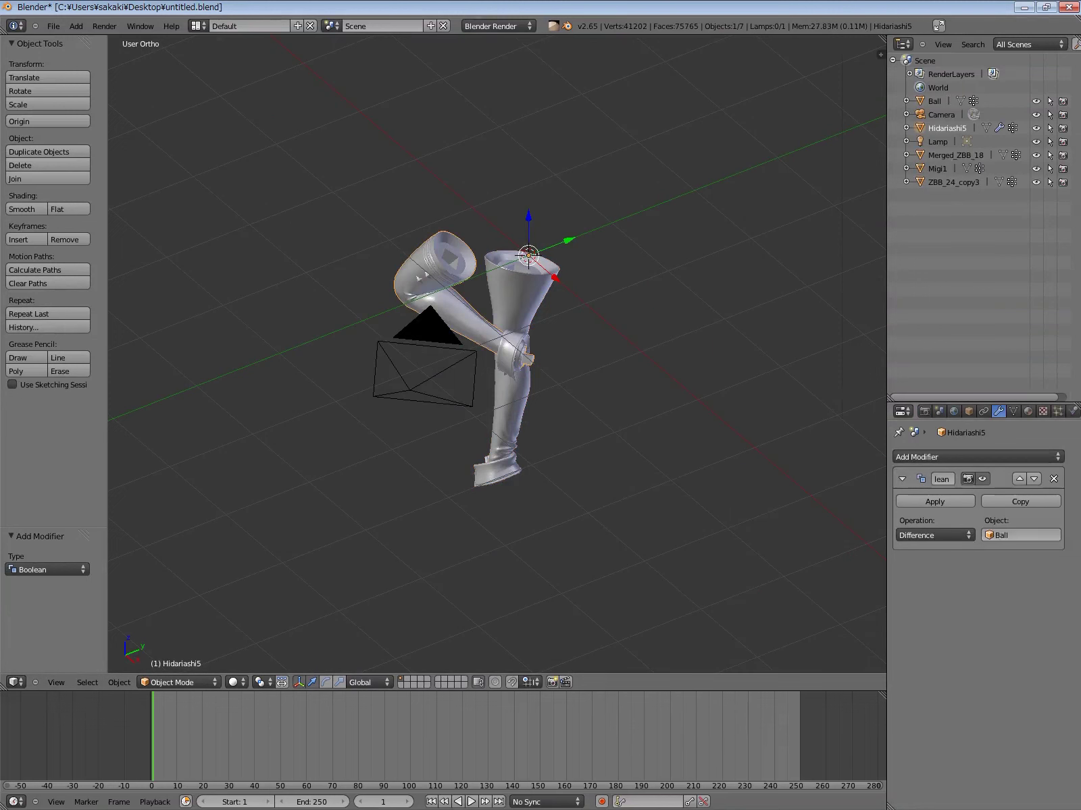
pyautogui.click(935, 501)
# Give the knee part ZBB_24_copy3 a Boolean Union modifier targeting Ball
pyautogui.moveTo(473, 405); pyautogui.dragTo(581, 405, button='middle')
pyautogui.rightClick(517, 368)
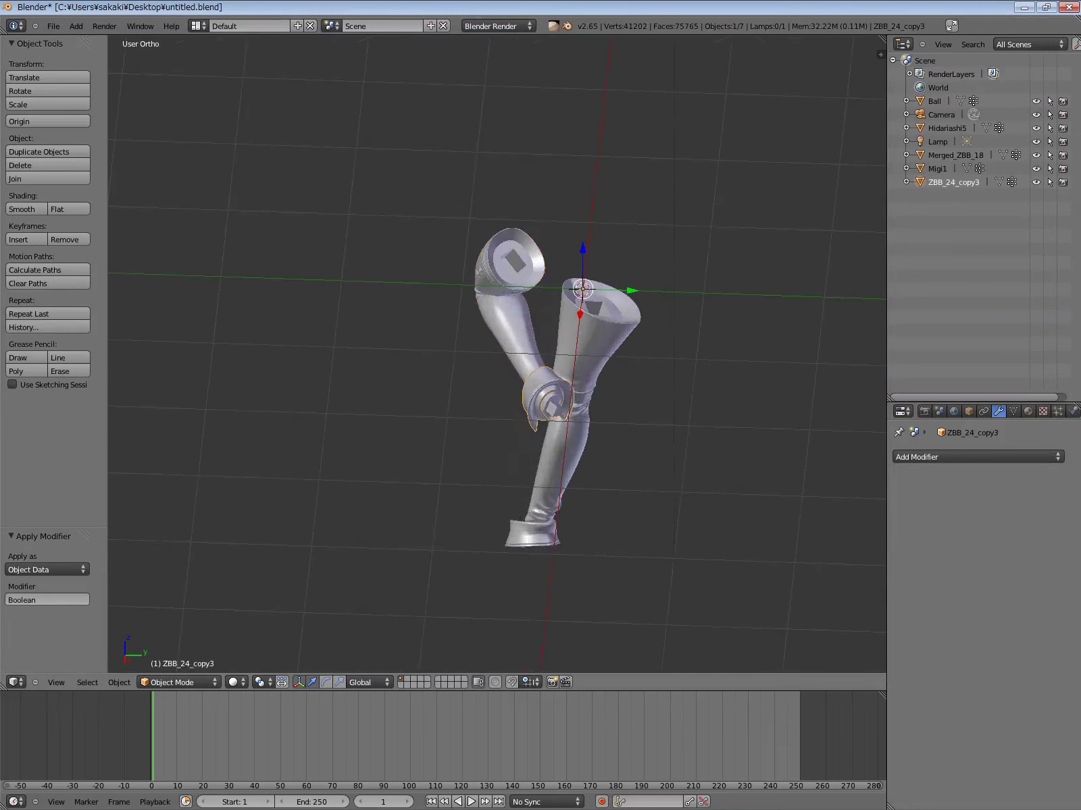
pyautogui.press('KP_Divide')
pyautogui.press('KP_Divide')
pyautogui.click(977, 456)
pyautogui.click(756, 515)
pyautogui.click(934, 534)
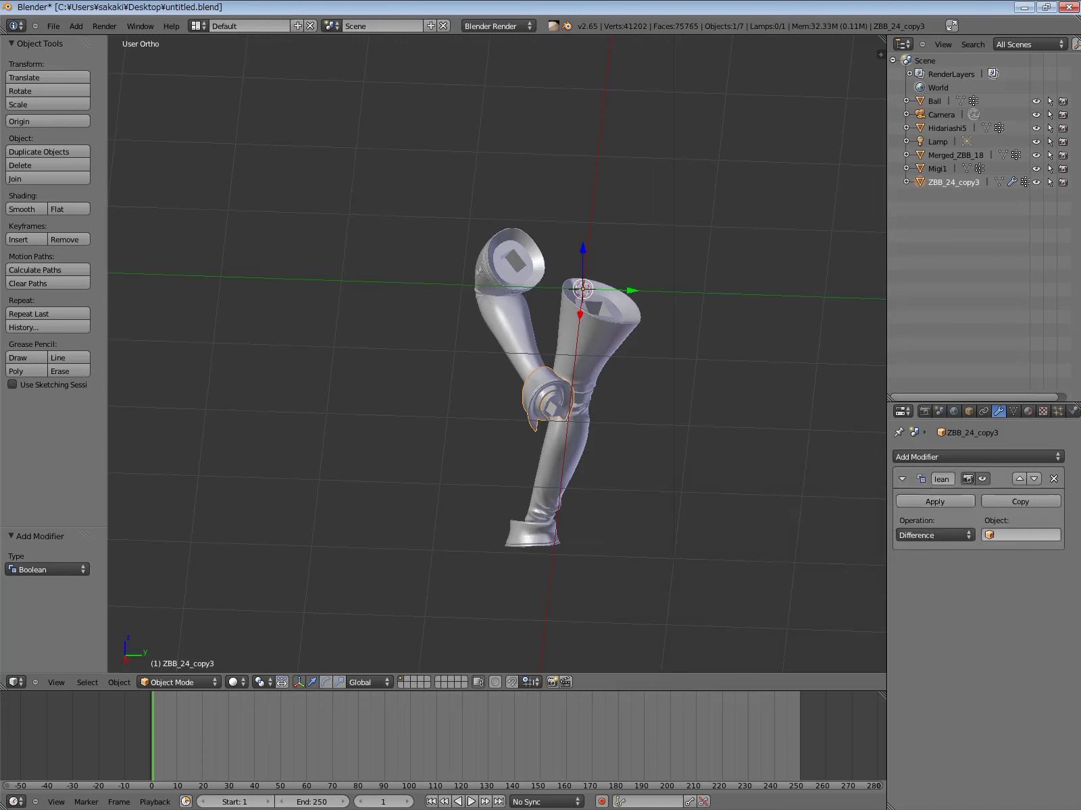
pyautogui.click(1019, 535)
pyautogui.click(934, 502)
# Add another Boolean Difference modifier with Ball as cutter to Migi1
pyautogui.rightClick(598, 324)
pyautogui.click(977, 457)
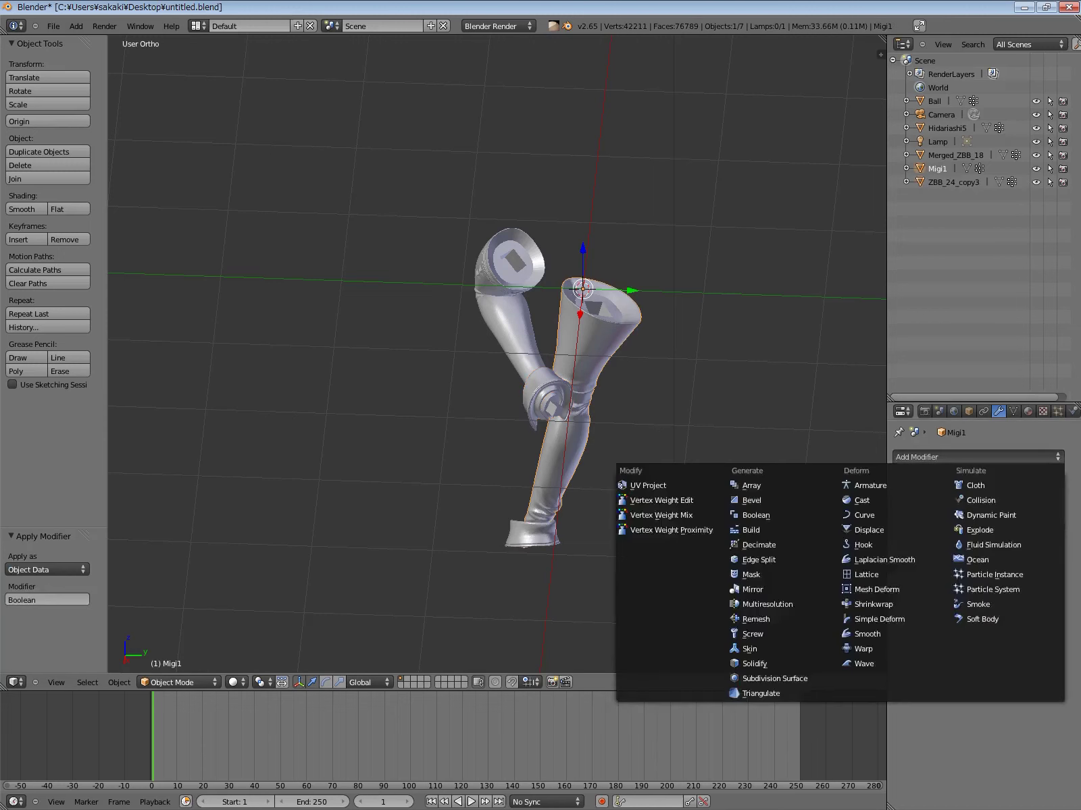
pyautogui.click(756, 515)
pyautogui.click(934, 535)
pyautogui.click(935, 491)
pyautogui.click(1020, 535)
pyautogui.click(976, 622)
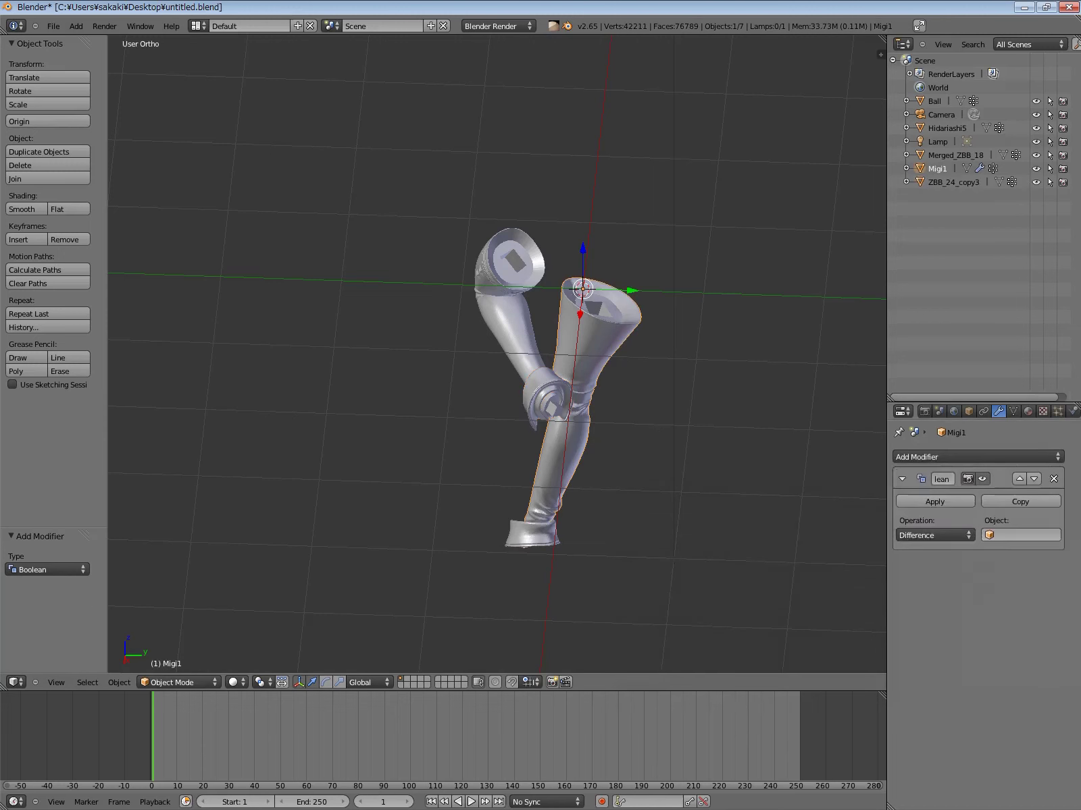
# Remove the unwanted boolean from ZBB_24_copy3 and inspect it in isolation
pyautogui.click(937, 141)
pyautogui.click(953, 181)
pyautogui.click(998, 410)
pyautogui.click(1058, 470)
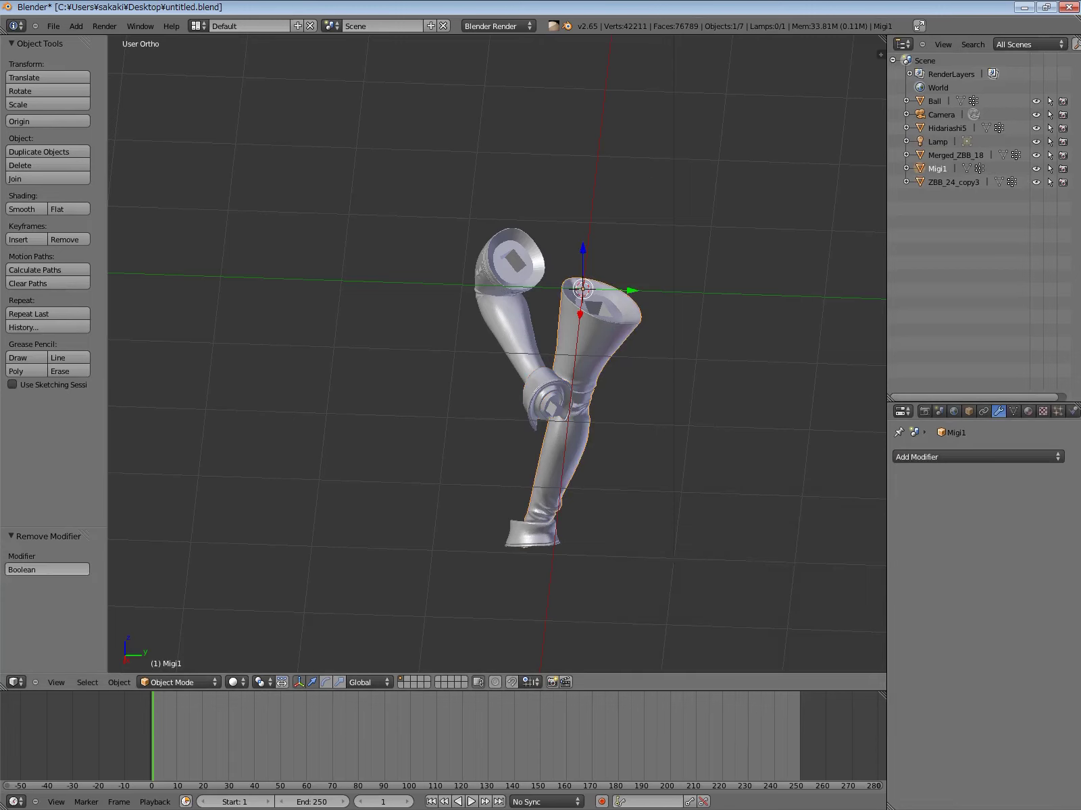
pyautogui.press('KP_Divide')
pyautogui.moveTo(493, 351); pyautogui.dragTo(520, 365, button='middle')
pyautogui.press('KP_Divide')
# Add a Boolean modifier to Merged_ZBB_18 for a Union with Ball
pyautogui.rightClick(531, 533)
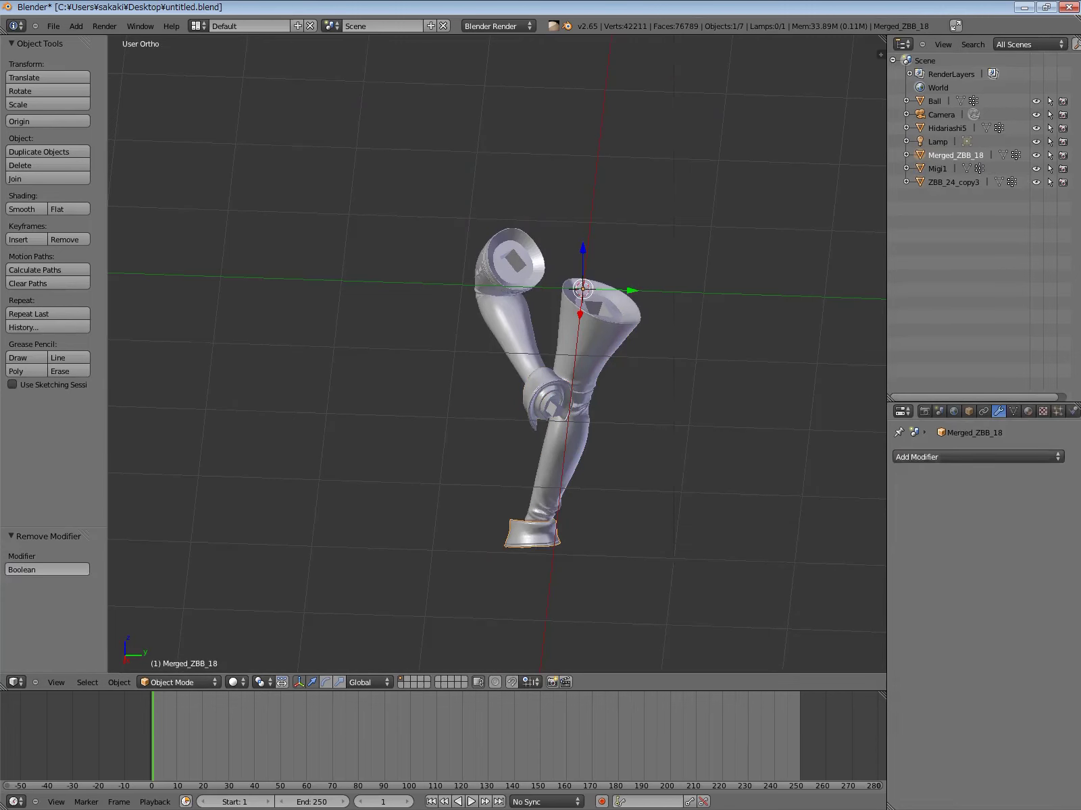
pyautogui.click(977, 457)
pyautogui.click(756, 514)
pyautogui.click(935, 535)
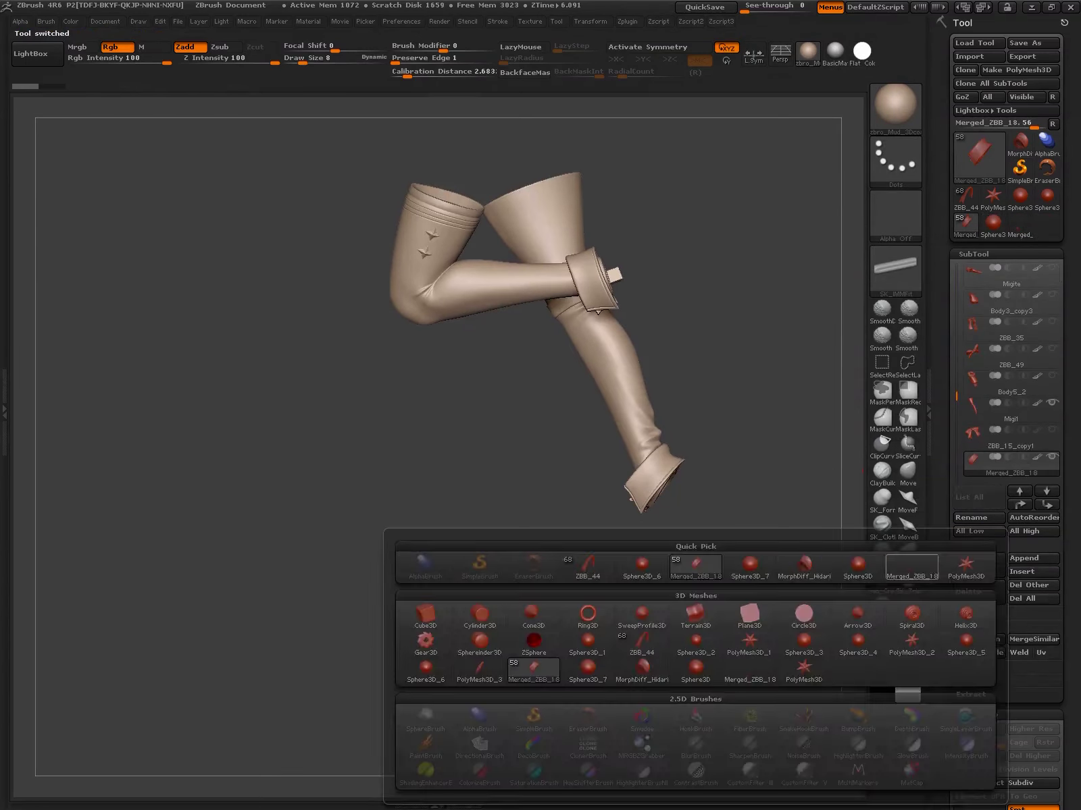
# Rotate to inspect the returned leg, then show the full leg via the Zscript2 Geometry palette
pyautogui.moveTo(638, 464)
pyautogui.mouseDown()
pyautogui.moveTo(676, 406)
pyautogui.moveTo(715, 569)
pyautogui.mouseUp()
pyautogui.rightClick(719, 372)
pyautogui.press('g')
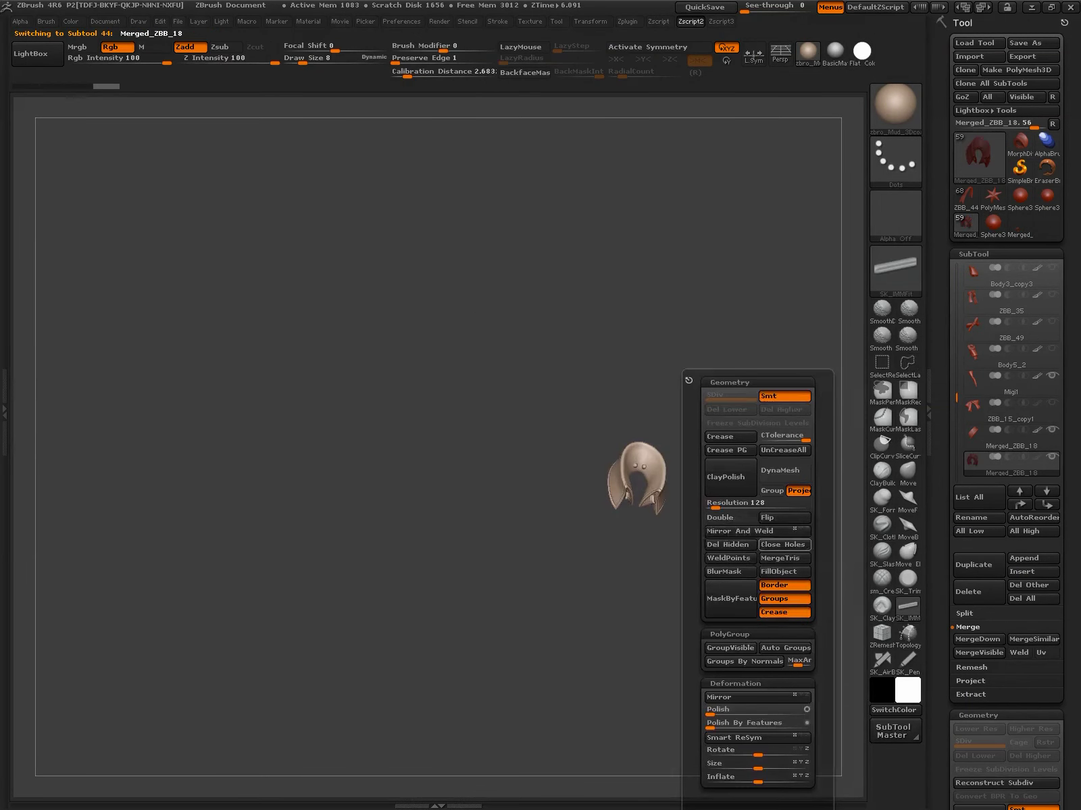
pyautogui.keyDown('ctrl'); pyautogui.keyDown('shift'); pyautogui.click(697, 576); pyautogui.keyUp('shift'); pyautogui.keyUp('ctrl')
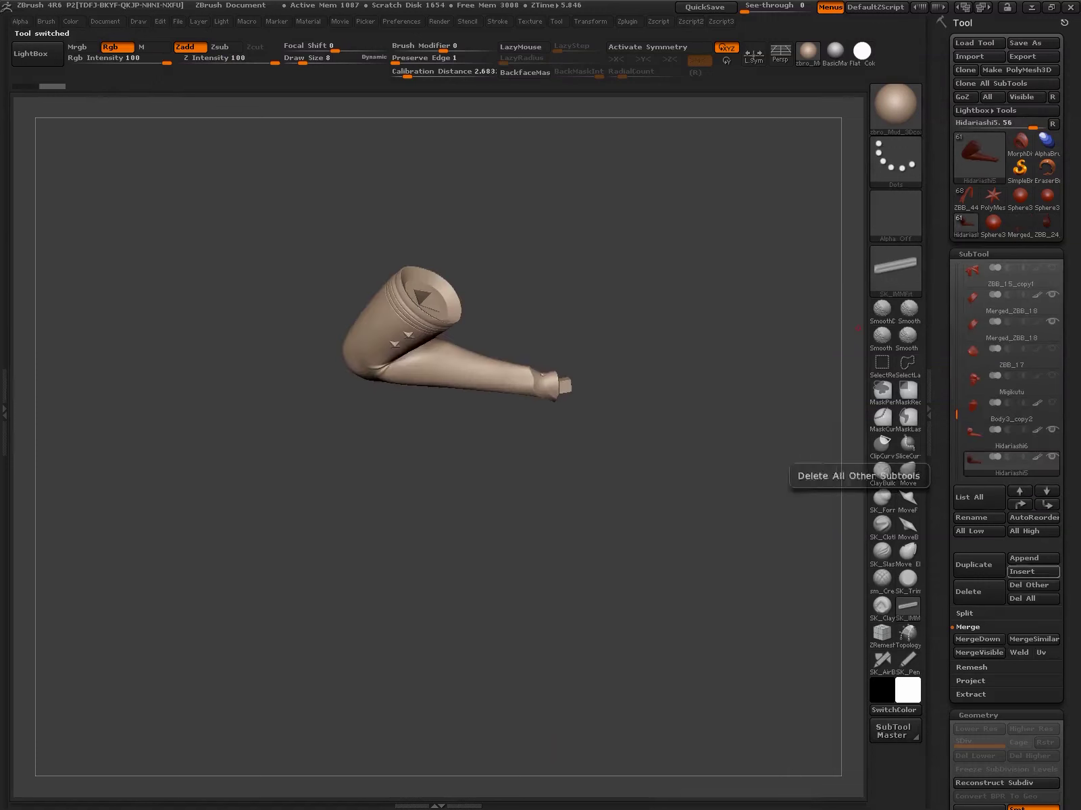
# Isolate a duplicate of the ZBB_24_copy3 knee ring and save it to disk
pyautogui.click(973, 564)
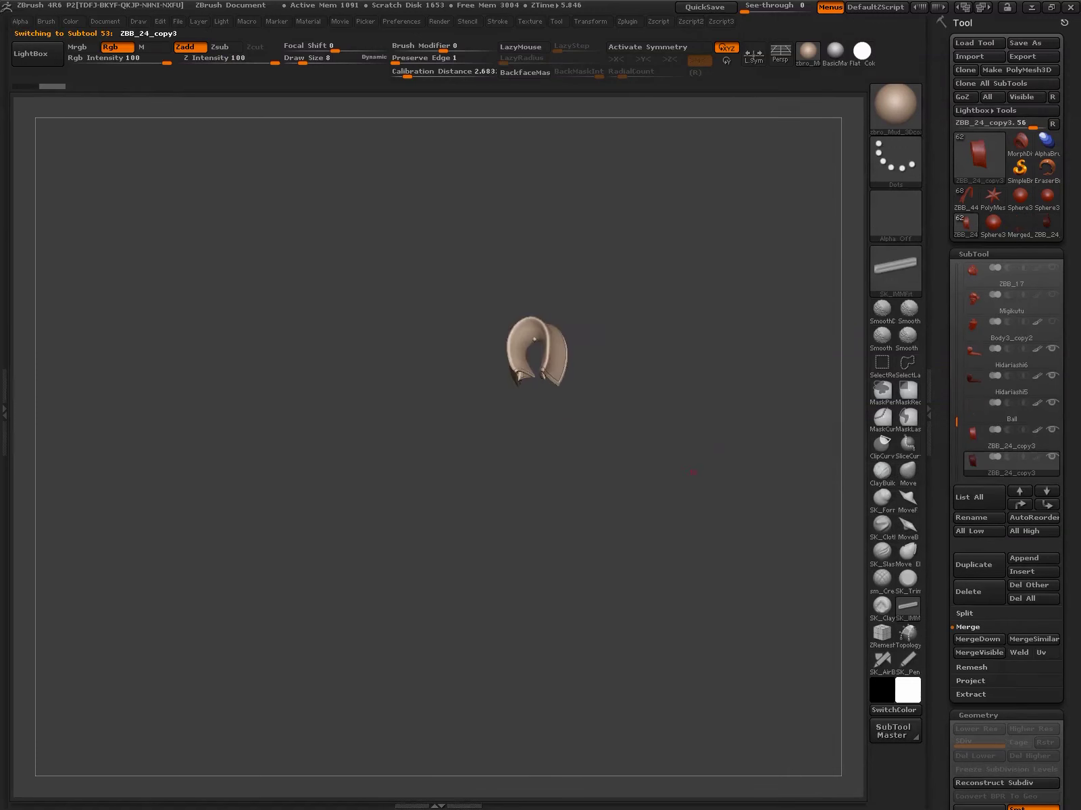
pyautogui.click(979, 592)
pyautogui.press('Return')
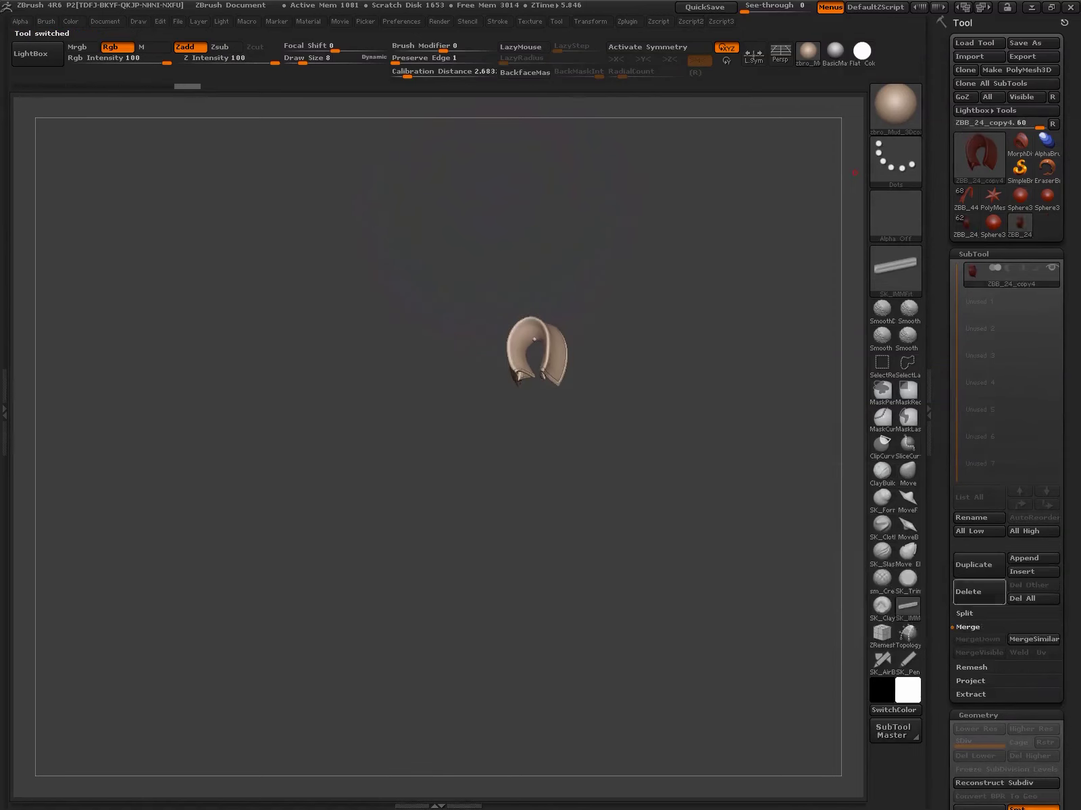
pyautogui.hotkey('ctrl', 'z')
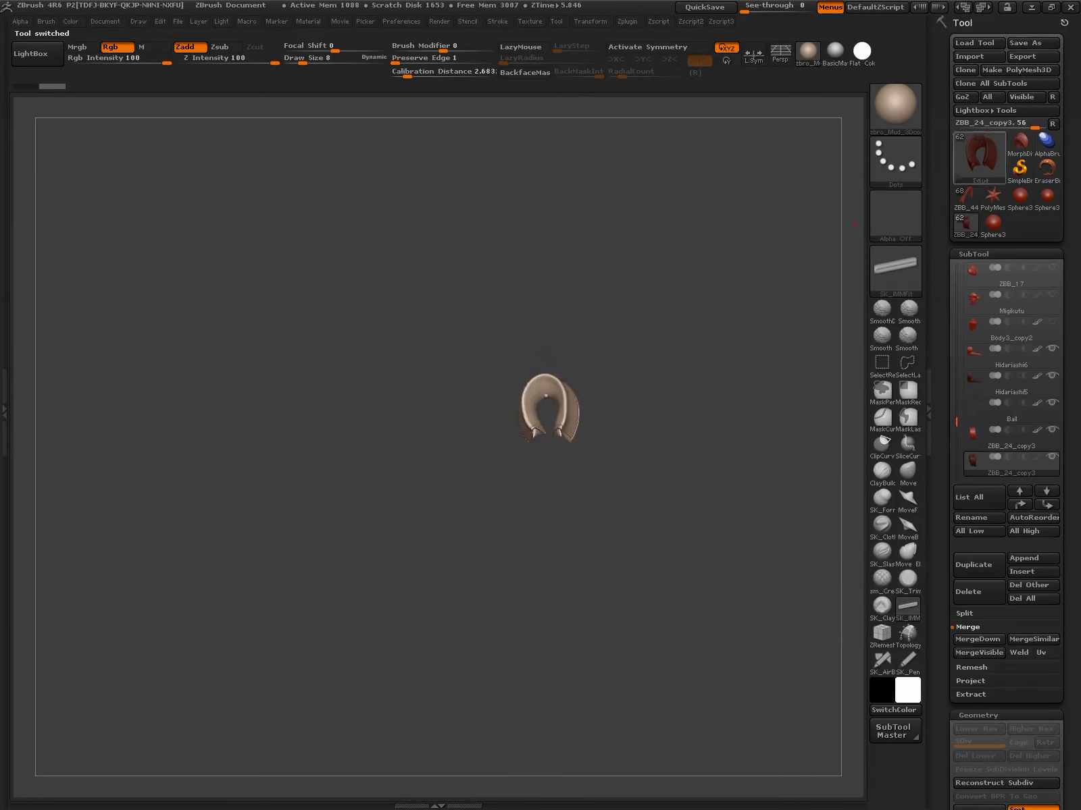
pyautogui.hotkey('ctrl', 's')
pyautogui.press('Return')
# Delete the duplicate knee ring, Ball and Hidariashi6 subtools, confirming each
pyautogui.press('Return')
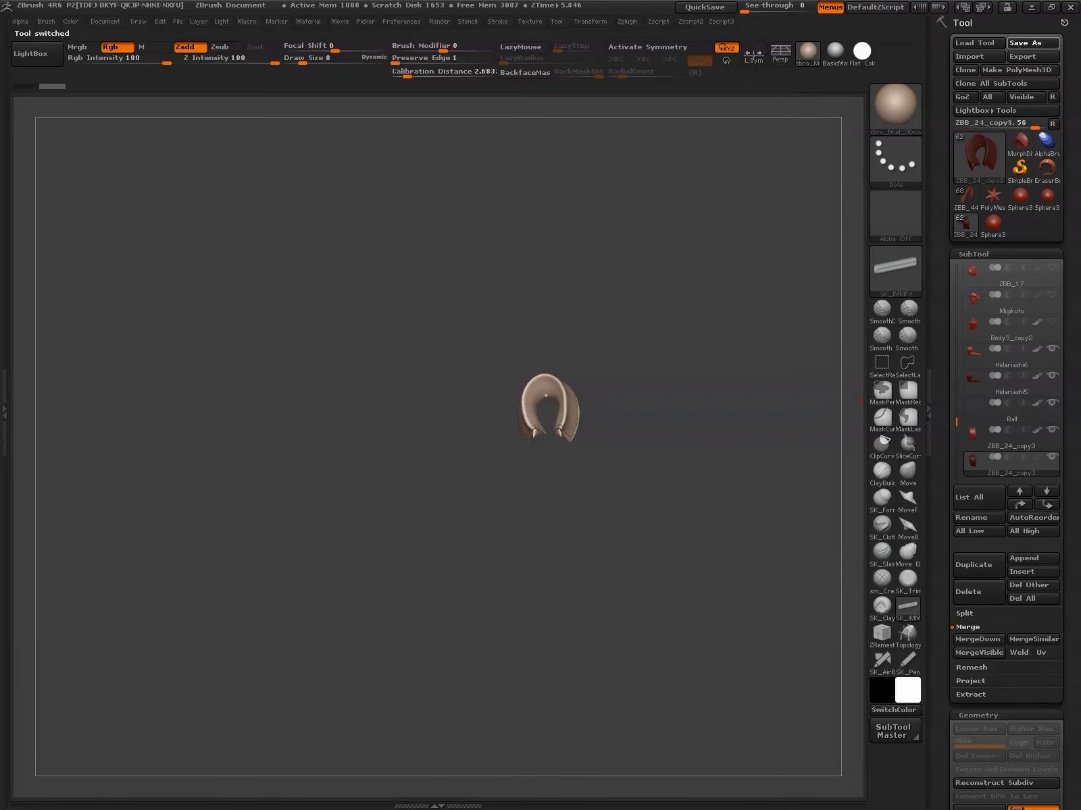
pyautogui.click(1011, 436)
pyautogui.click(973, 591)
pyautogui.press('Return')
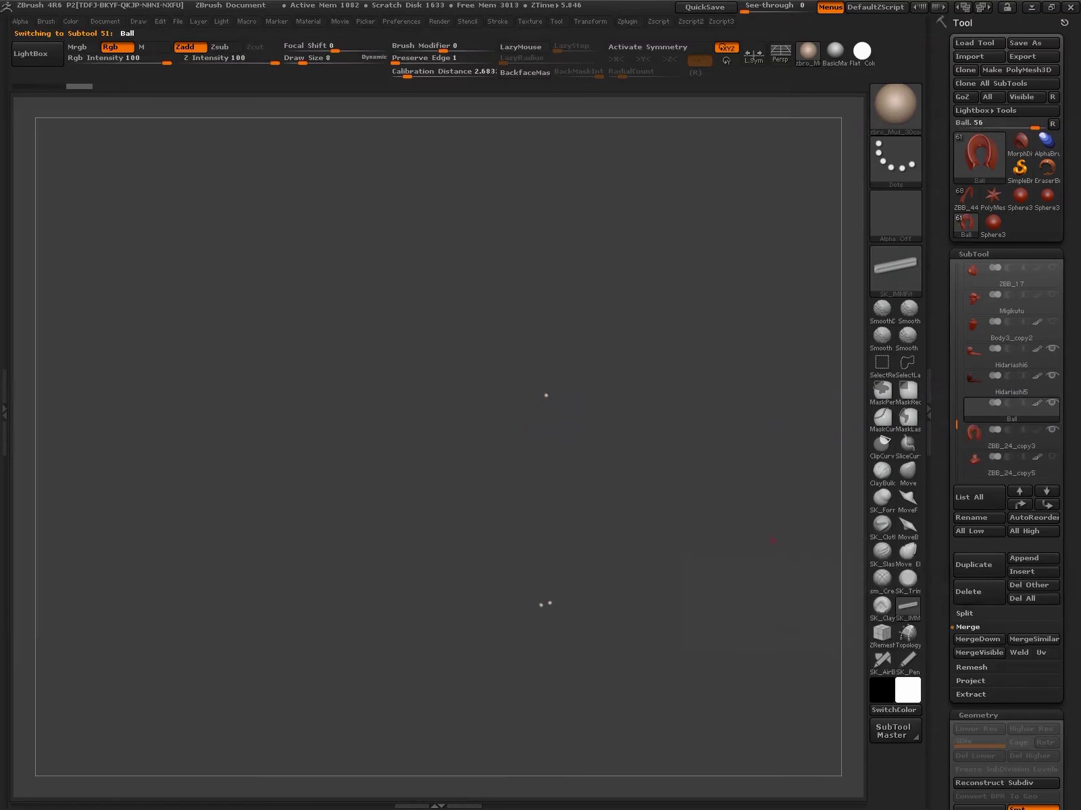
pyautogui.click(973, 592)
pyautogui.press('Return')
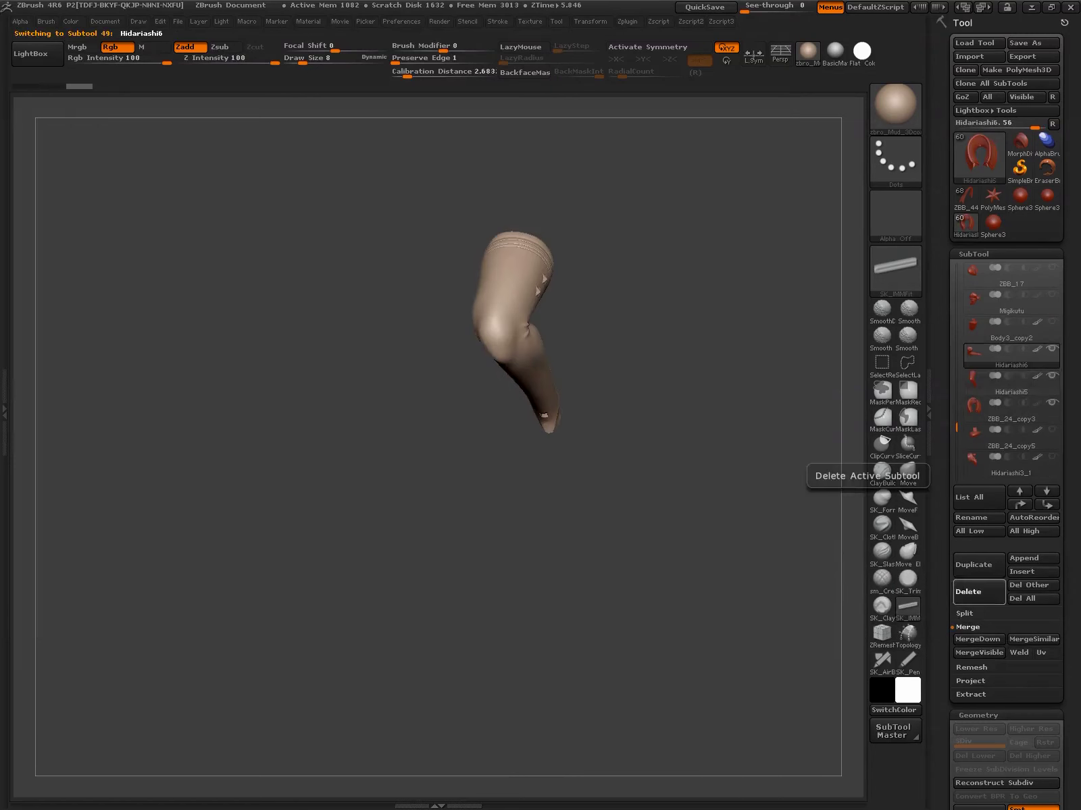
pyautogui.click(973, 592)
pyautogui.press('Return')
# Check the knee ring and Migi1, then delete the extra Migi2 subtool
pyautogui.keyDown('alt'); pyautogui.click(723, 570); pyautogui.keyUp('alt')
pyautogui.keyDown('alt'); pyautogui.click(728, 573); pyautogui.keyUp('alt')
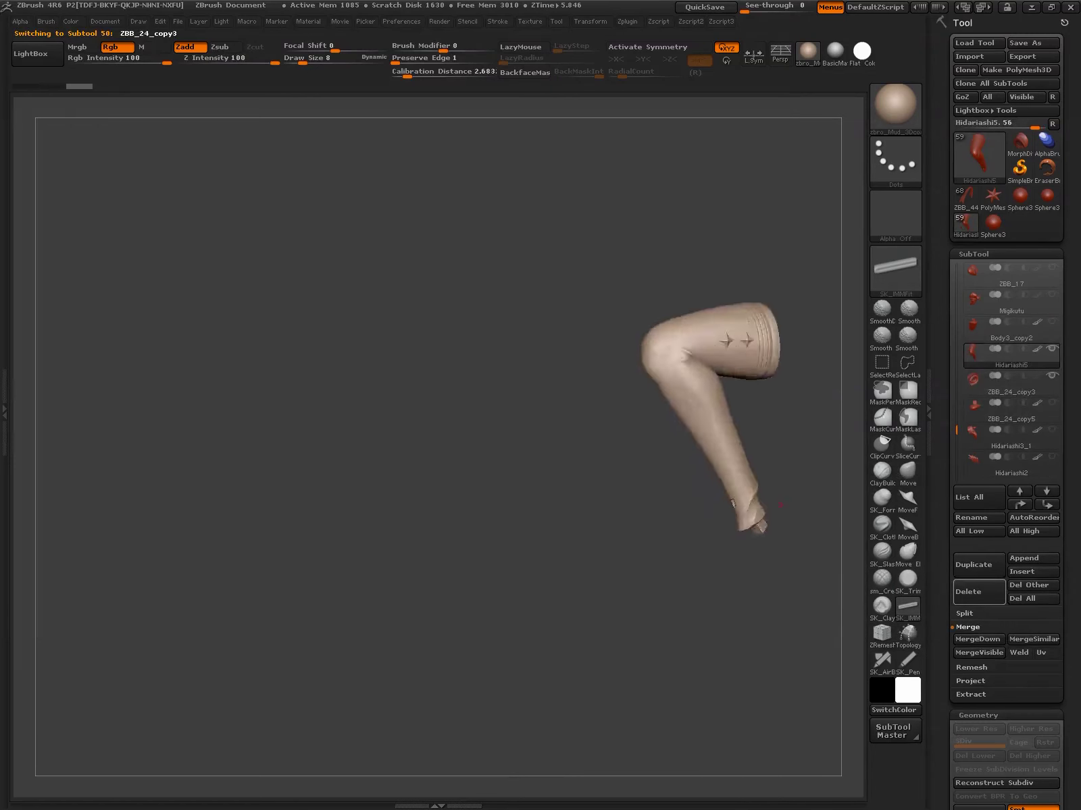
pyautogui.keyDown('alt'); pyautogui.click(732, 577); pyautogui.keyUp('alt')
pyautogui.click(776, 608)
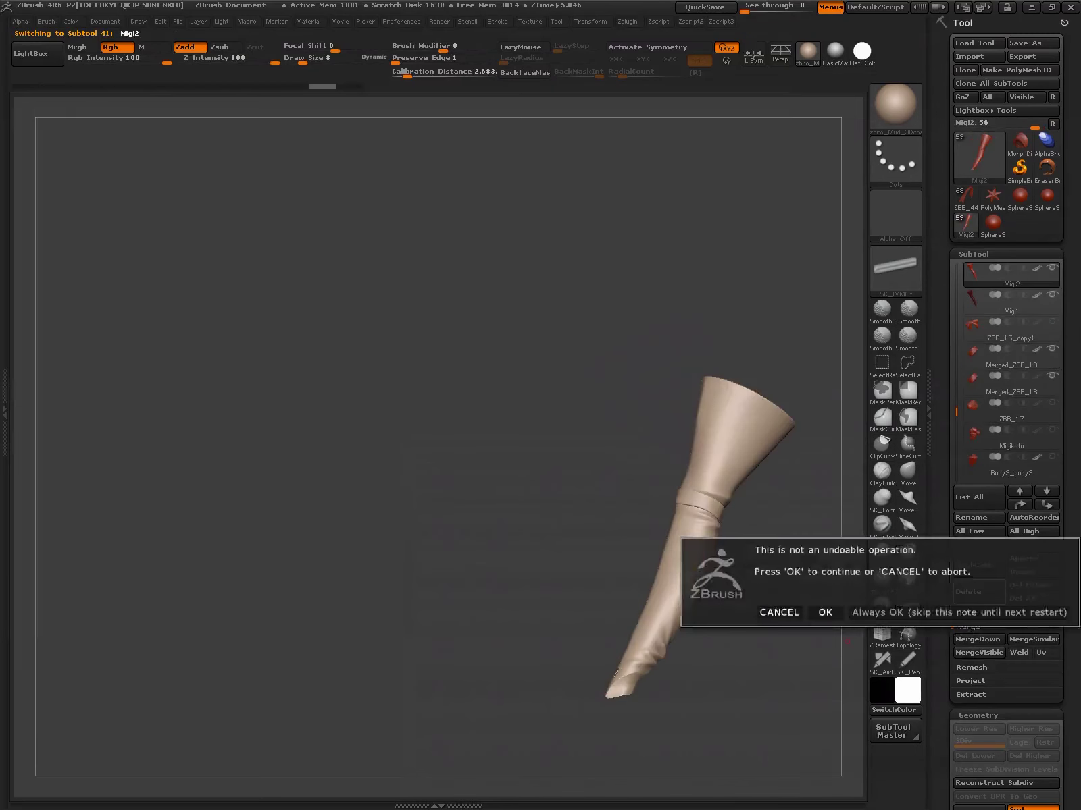
pyautogui.press('Return')
# Delete the duplicate Merged_ZBB_19 subtool and return to the full figure
pyautogui.click(1011, 329)
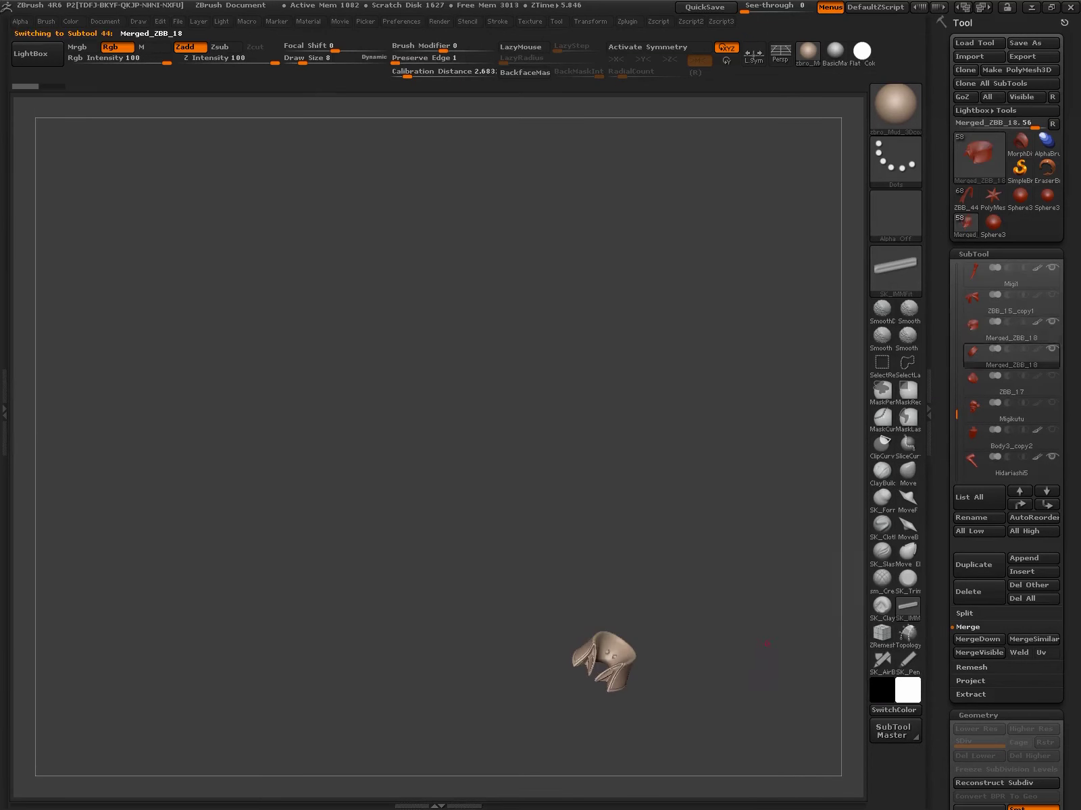
pyautogui.click(978, 592)
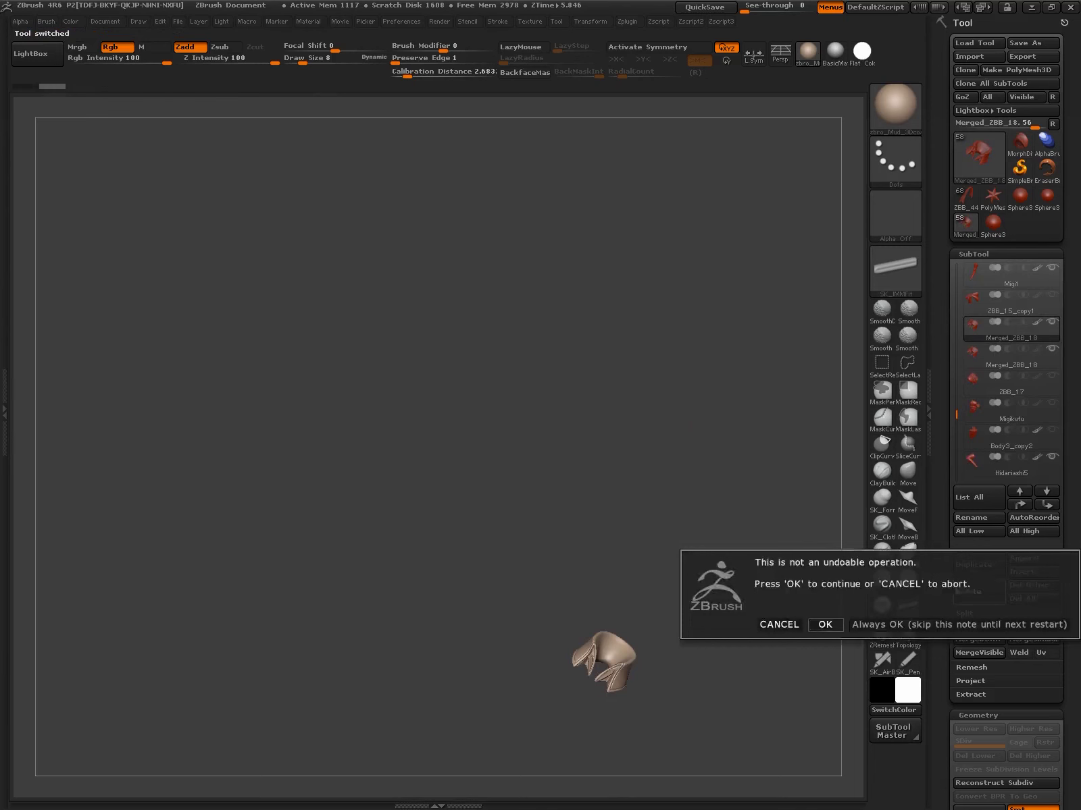
pyautogui.click(821, 623)
pyautogui.click(979, 653)
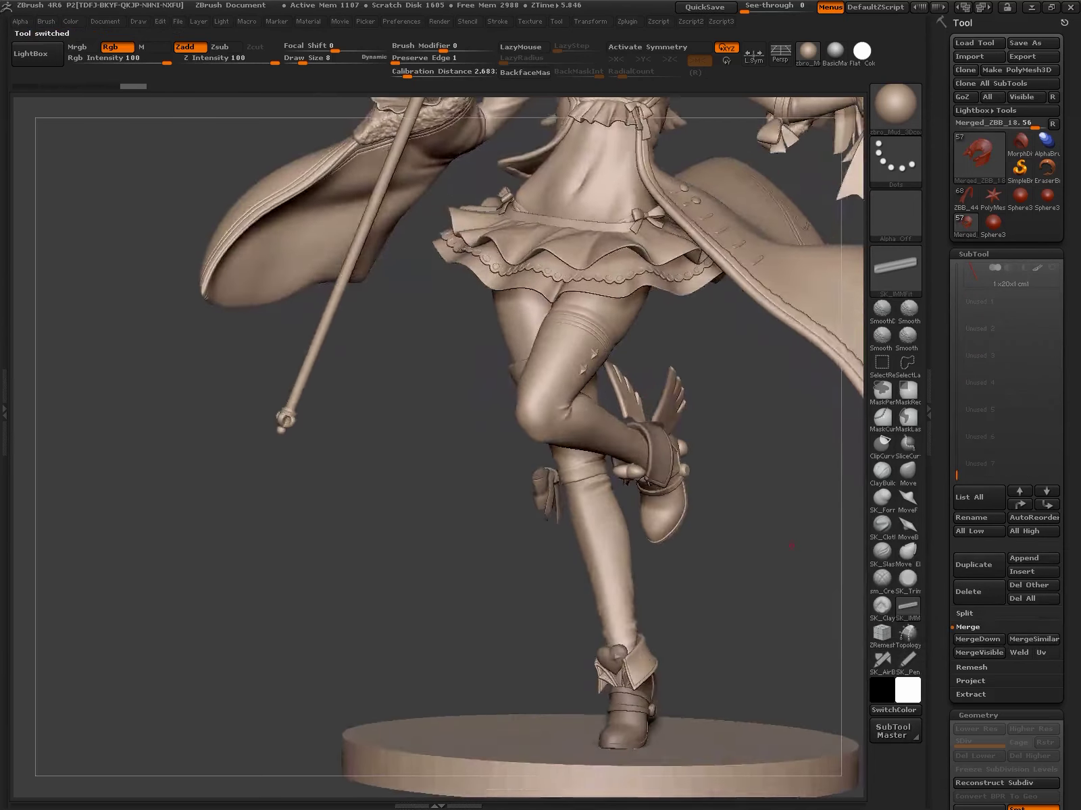
# Rotate the figure from a top view to an upright front view, selecting Migi1 and Hidariashi5
pyautogui.moveTo(857, 500); pyautogui.dragTo(608, 513)
pyautogui.keyDown('alt'); pyautogui.click(579, 505); pyautogui.keyUp('alt')
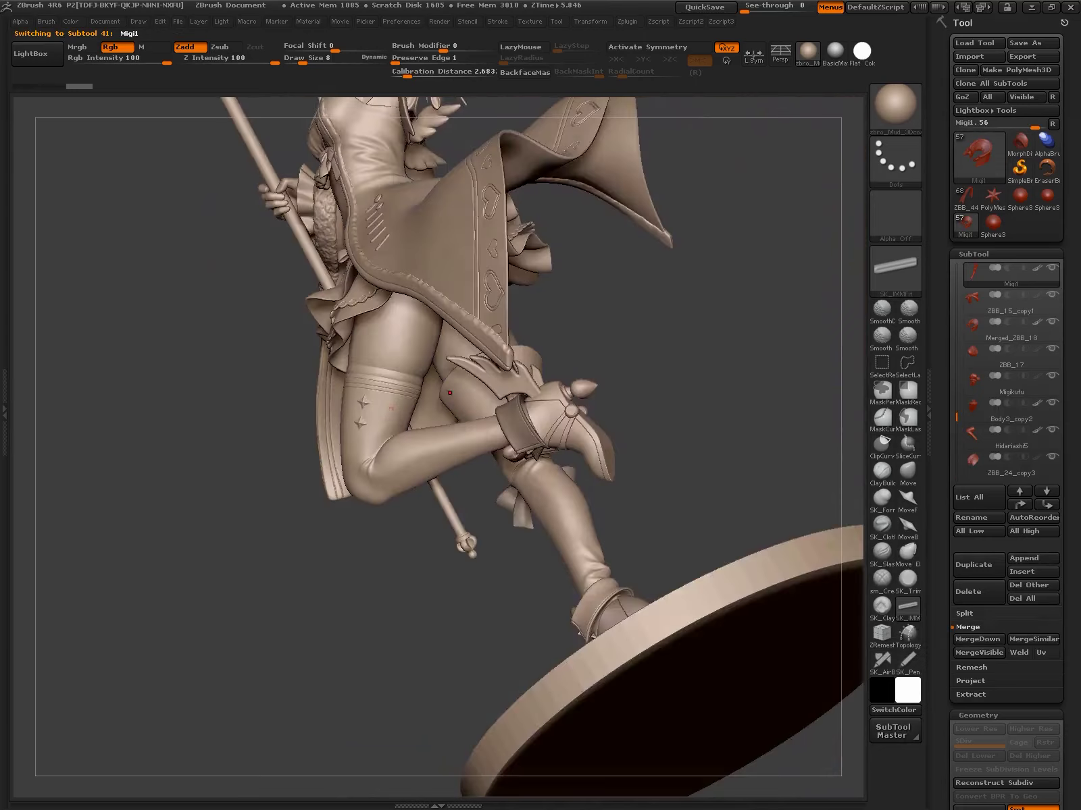
pyautogui.keyDown('alt'); pyautogui.click(554, 439); pyautogui.keyUp('alt')
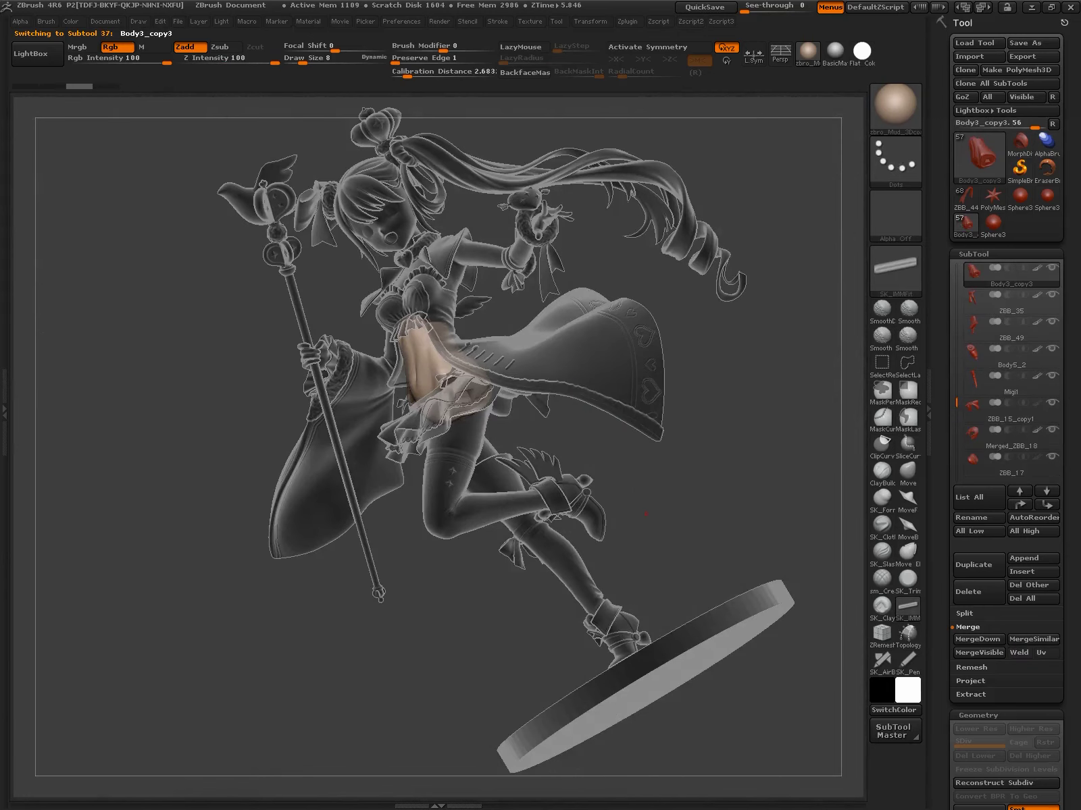
pyautogui.moveTo(645, 514)
pyautogui.mouseDown()
pyautogui.moveTo(574, 430)
pyautogui.moveTo(554, 513)
pyautogui.mouseUp()
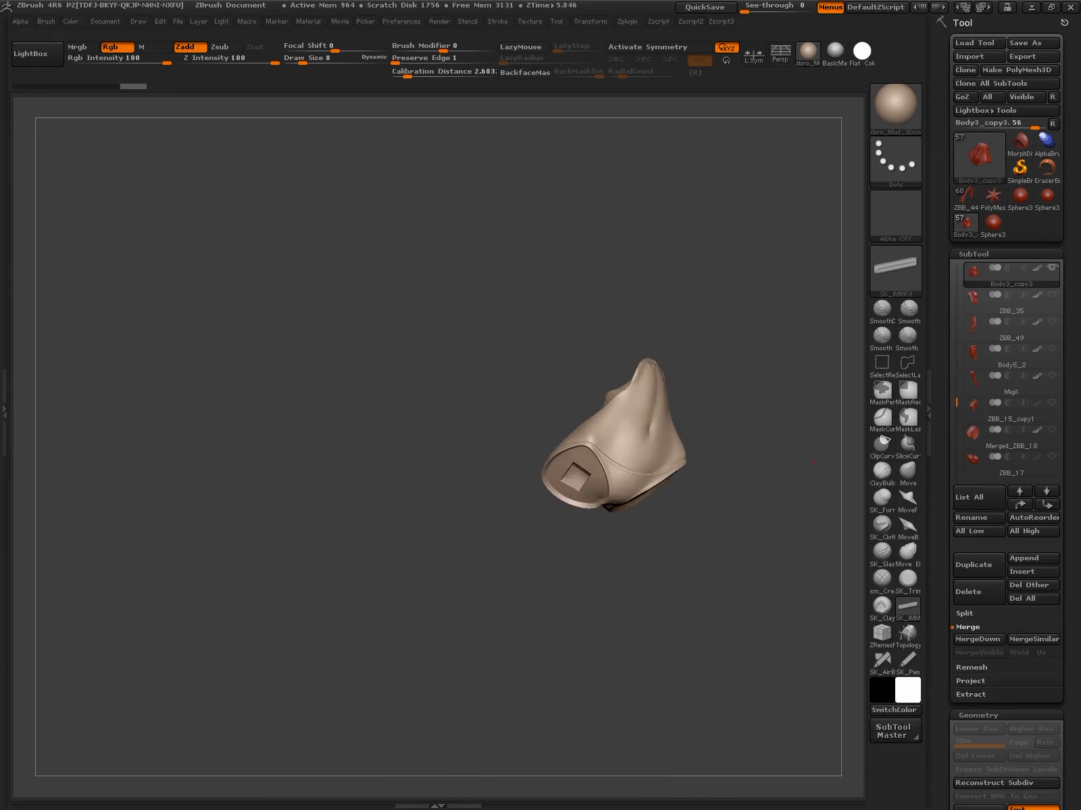
# Switch to the Body5_2 hip subtool and save it as split30.ztl in the split folder
pyautogui.press('n')
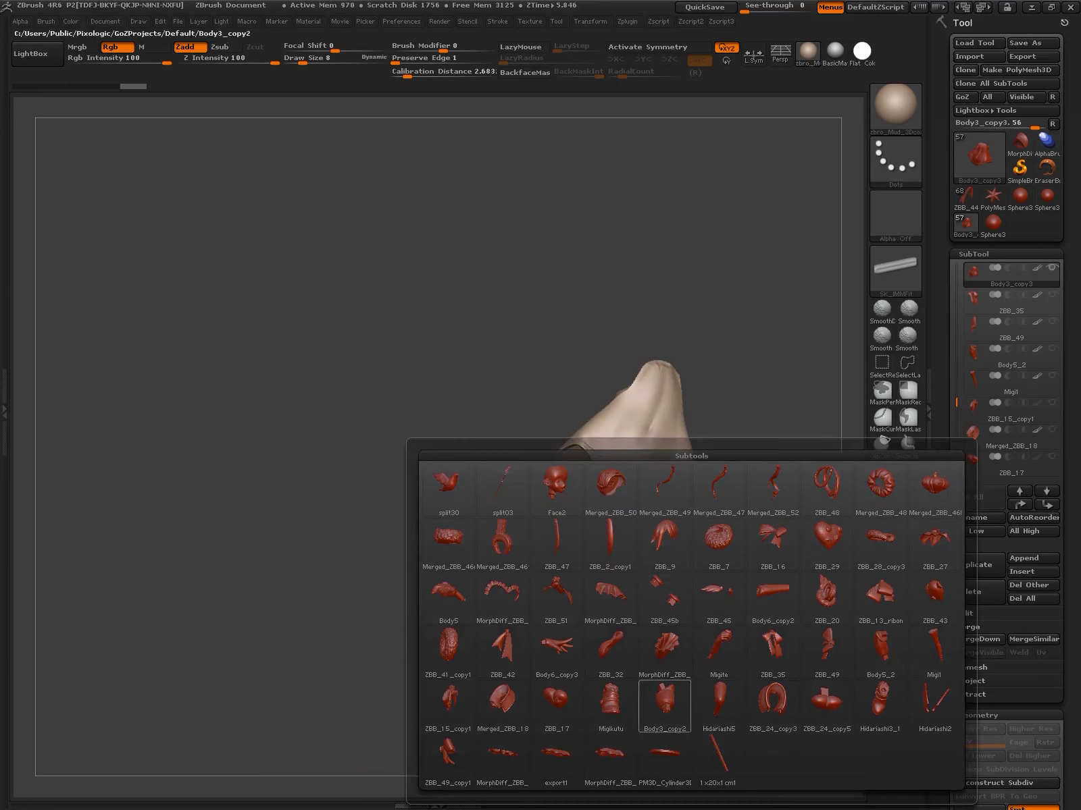
pyautogui.click(664, 706)
pyautogui.press('n')
pyautogui.click(1027, 648)
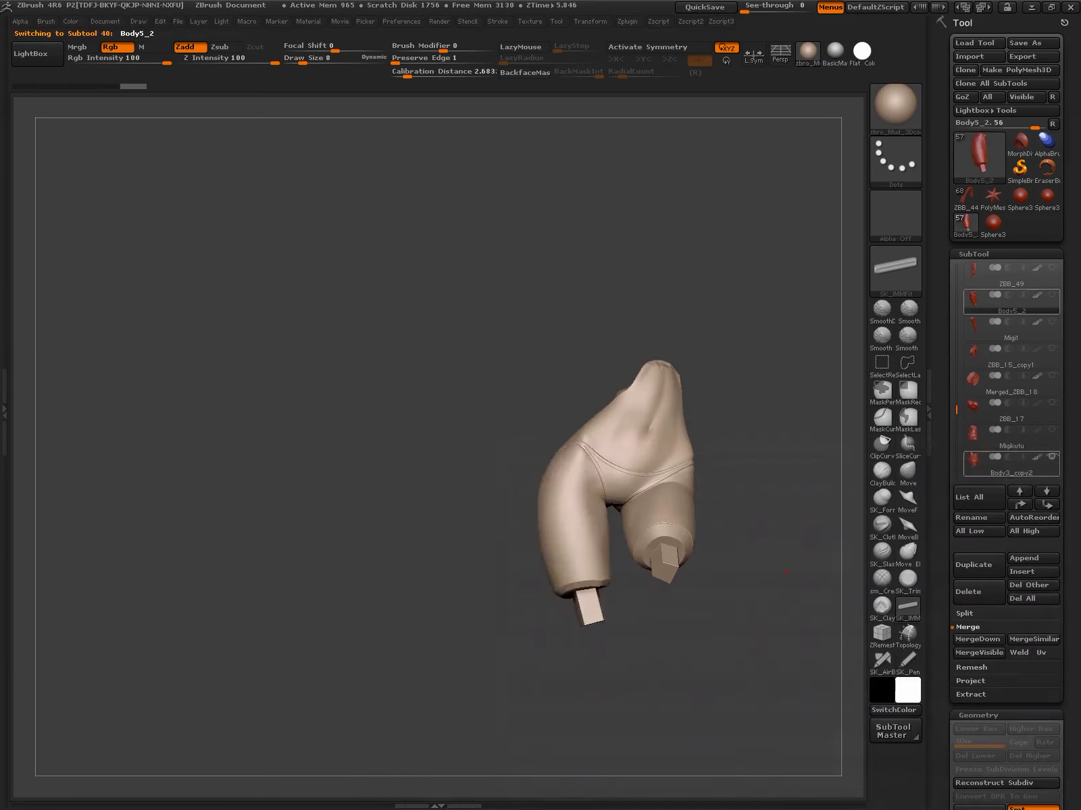
pyautogui.click(1032, 42)
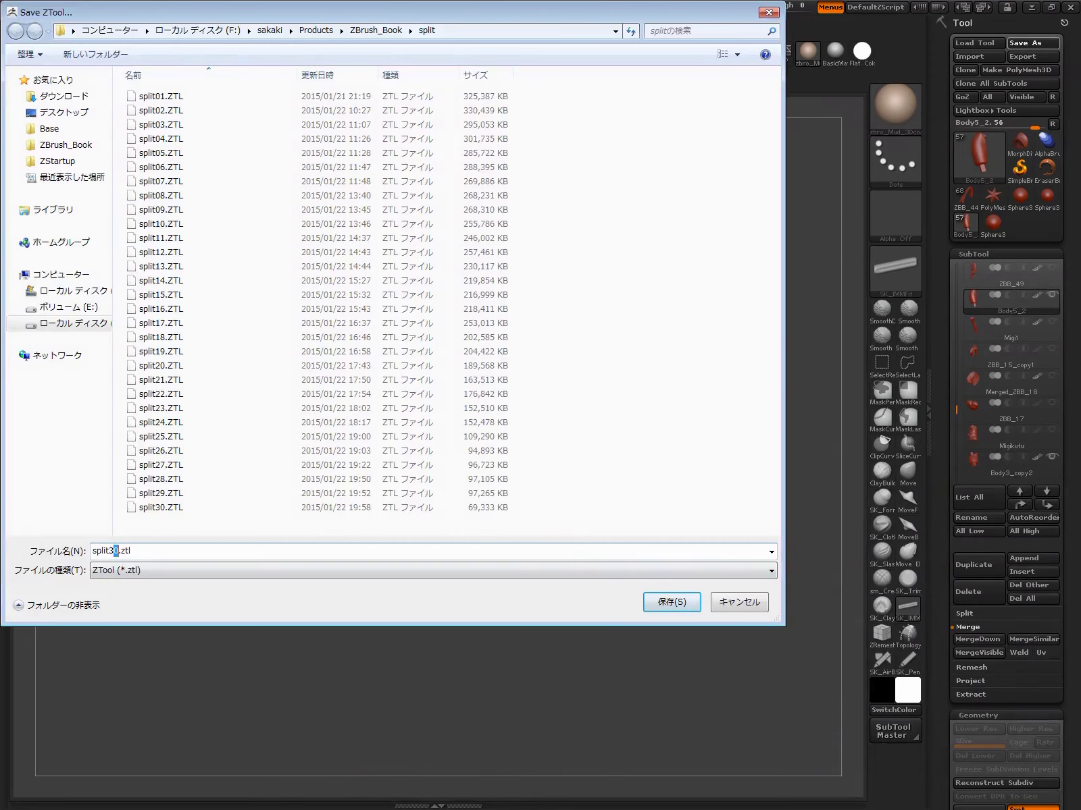
pyautogui.press('Return')
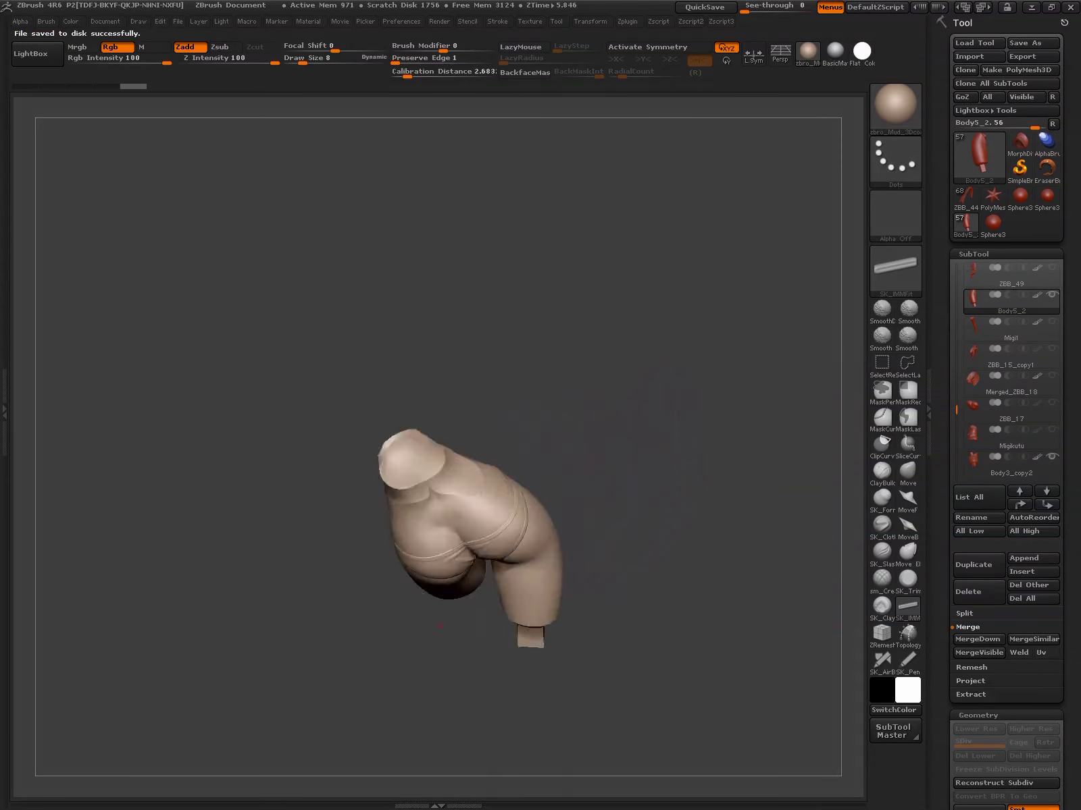
pyautogui.moveTo(628, 653); pyautogui.dragTo(707, 528)
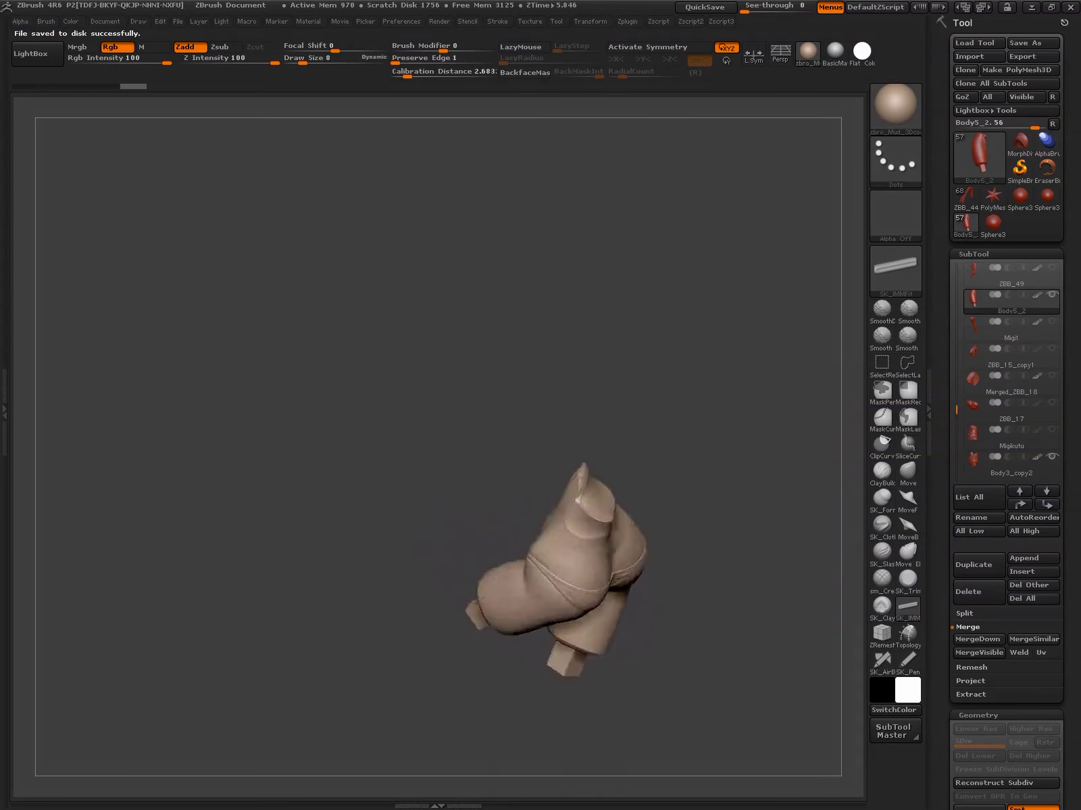
# Hide Body3_copy2 and inspect the Body3_copy3, ZBB_51 and Body5 subtools around the waist
pyautogui.click(1051, 457)
pyautogui.keyDown('alt'); pyautogui.click(600, 543); pyautogui.keyUp('alt')
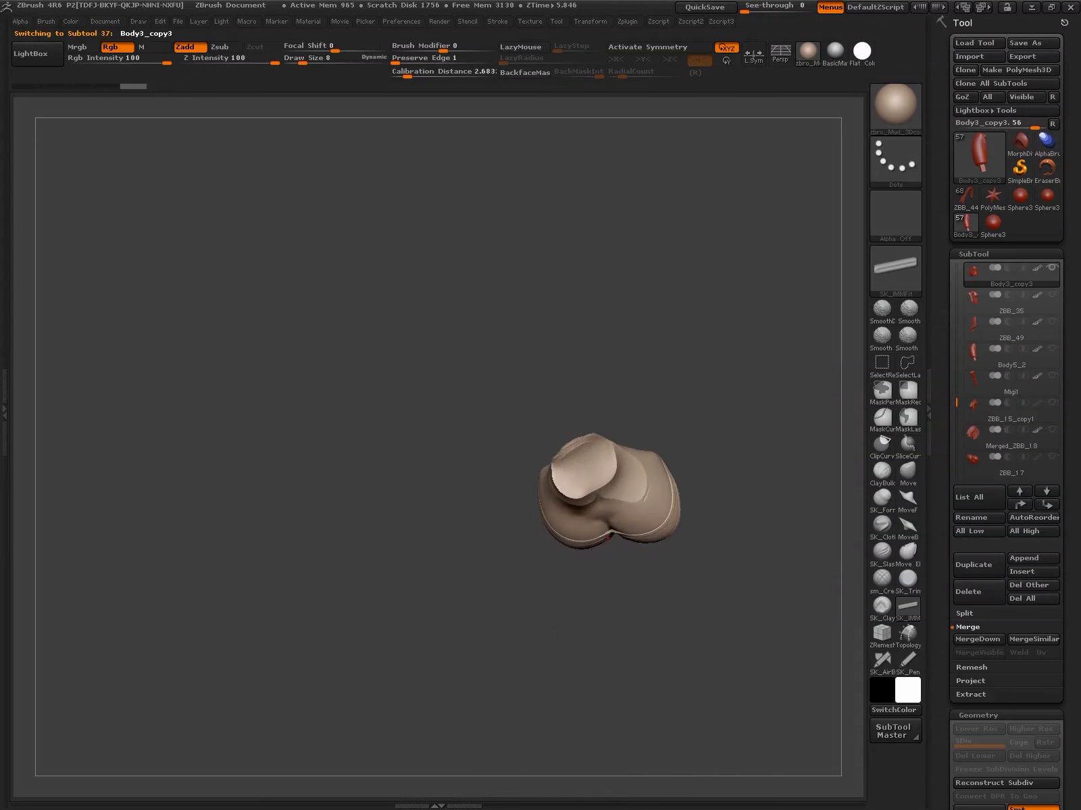
pyautogui.moveTo(756, 513); pyautogui.dragTo(858, 517)
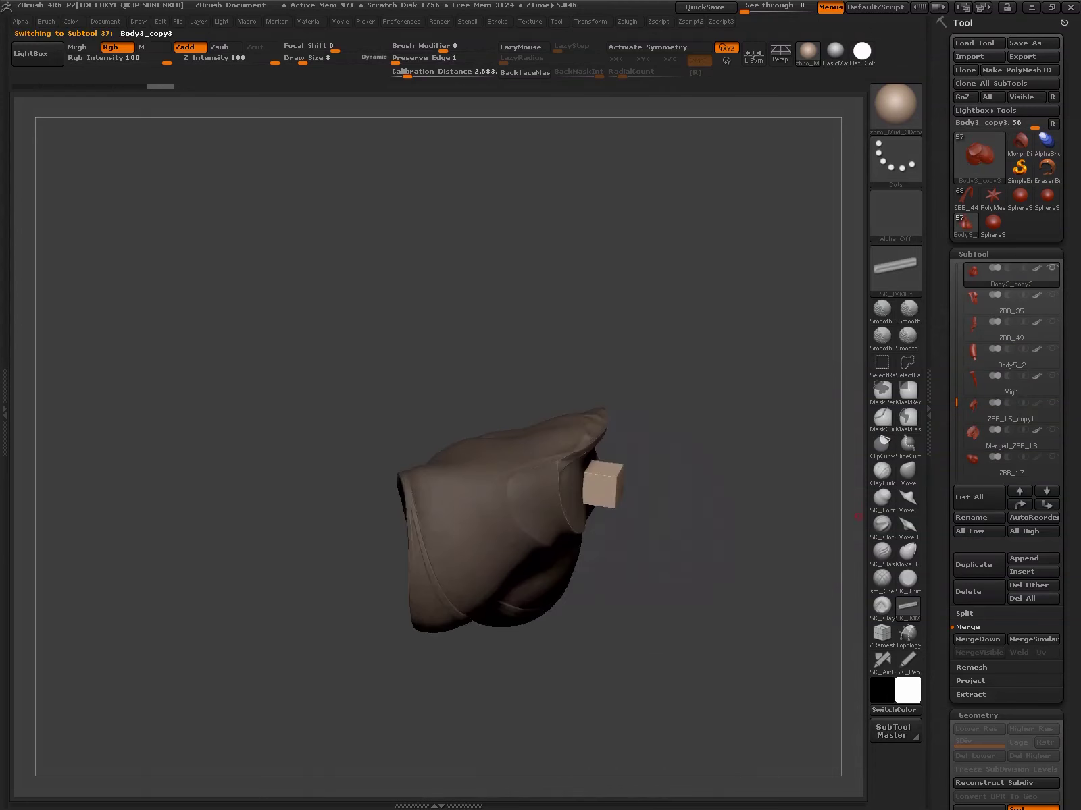
pyautogui.press('n')
pyautogui.click(531, 594)
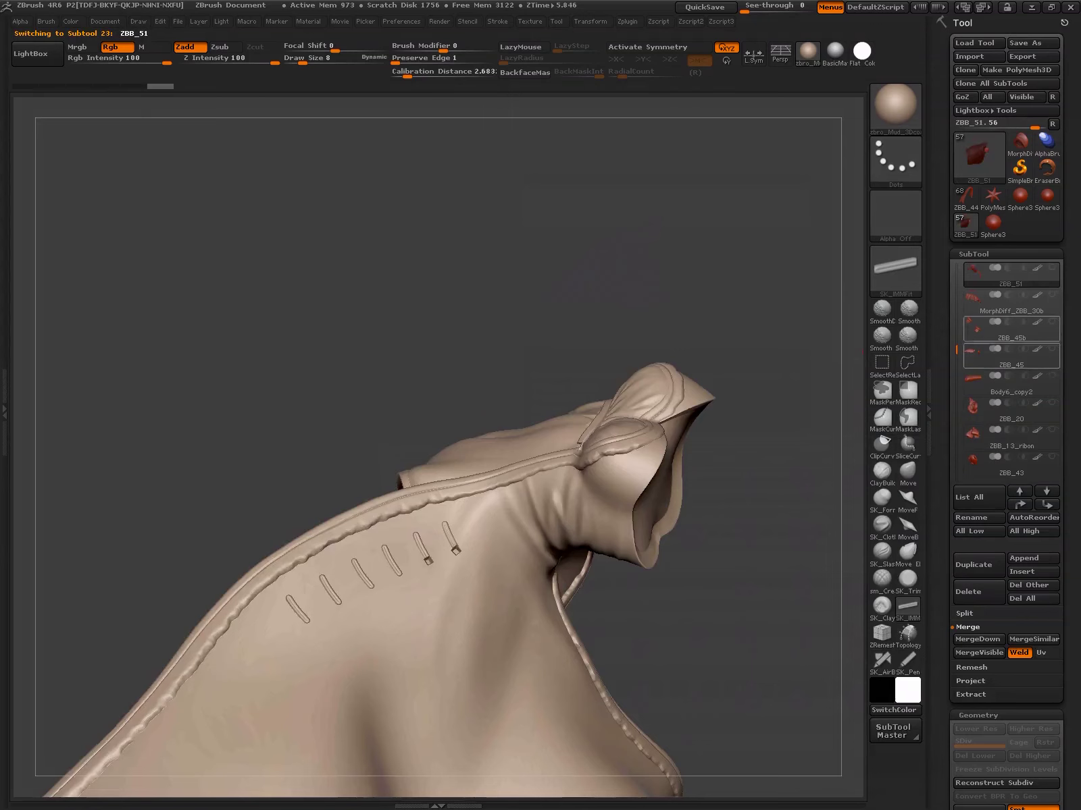
pyautogui.moveTo(486, 513); pyautogui.dragTo(584, 598)
pyautogui.press('n')
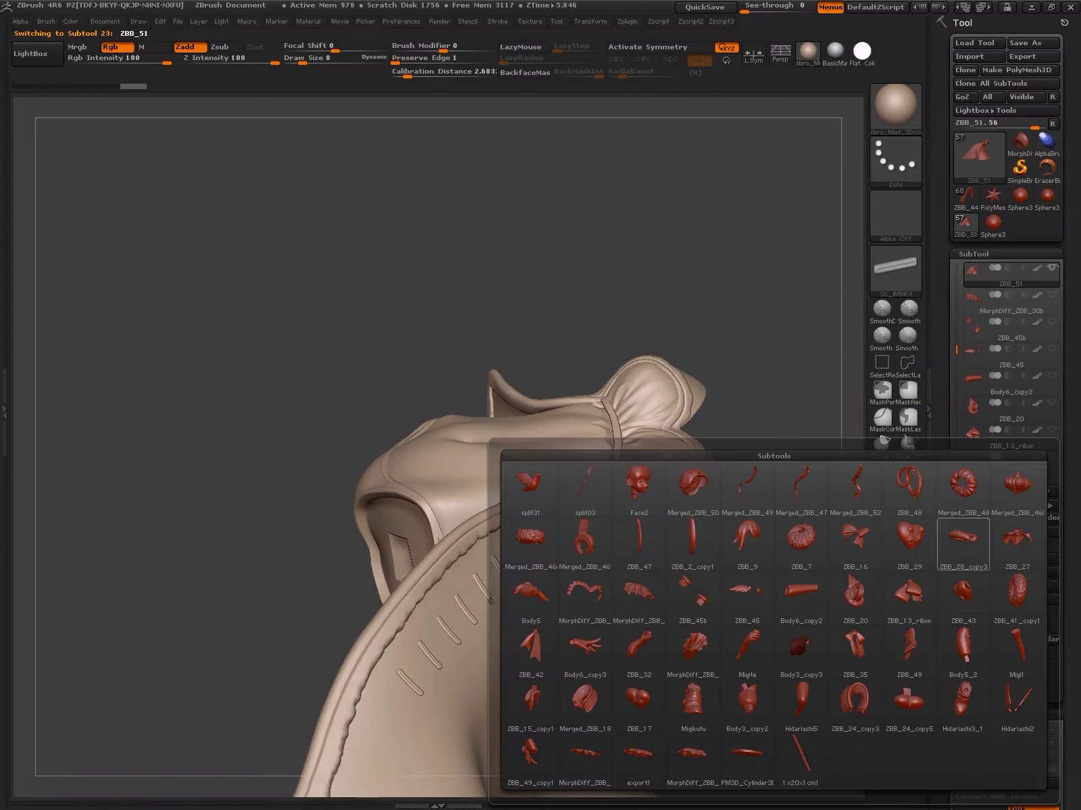
pyautogui.click(531, 590)
pyautogui.moveTo(526, 594)
pyautogui.mouseDown()
pyautogui.moveTo(588, 562)
pyautogui.moveTo(514, 581)
pyautogui.moveTo(588, 562)
pyautogui.mouseUp()
pyautogui.press('n')
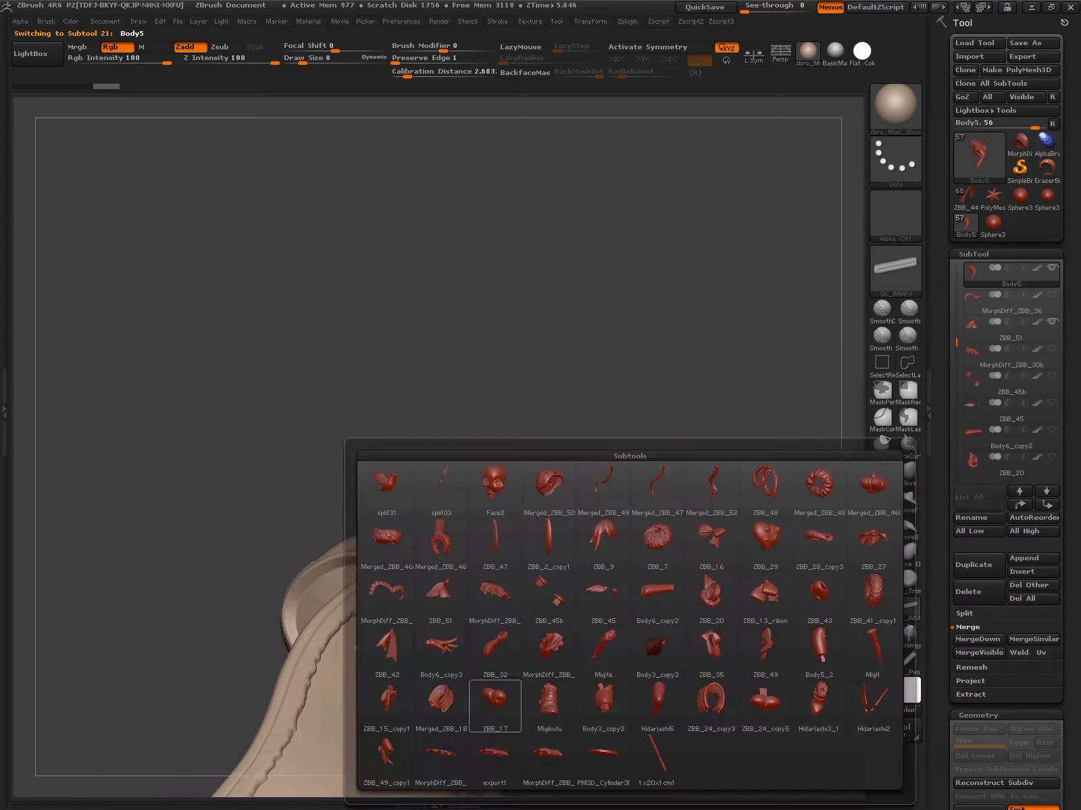
pyautogui.click(631, 650)
# Duplicate the Body3_copy3 subtool and reselect it on the torso
pyautogui.click(964, 613)
pyautogui.click(1000, 666)
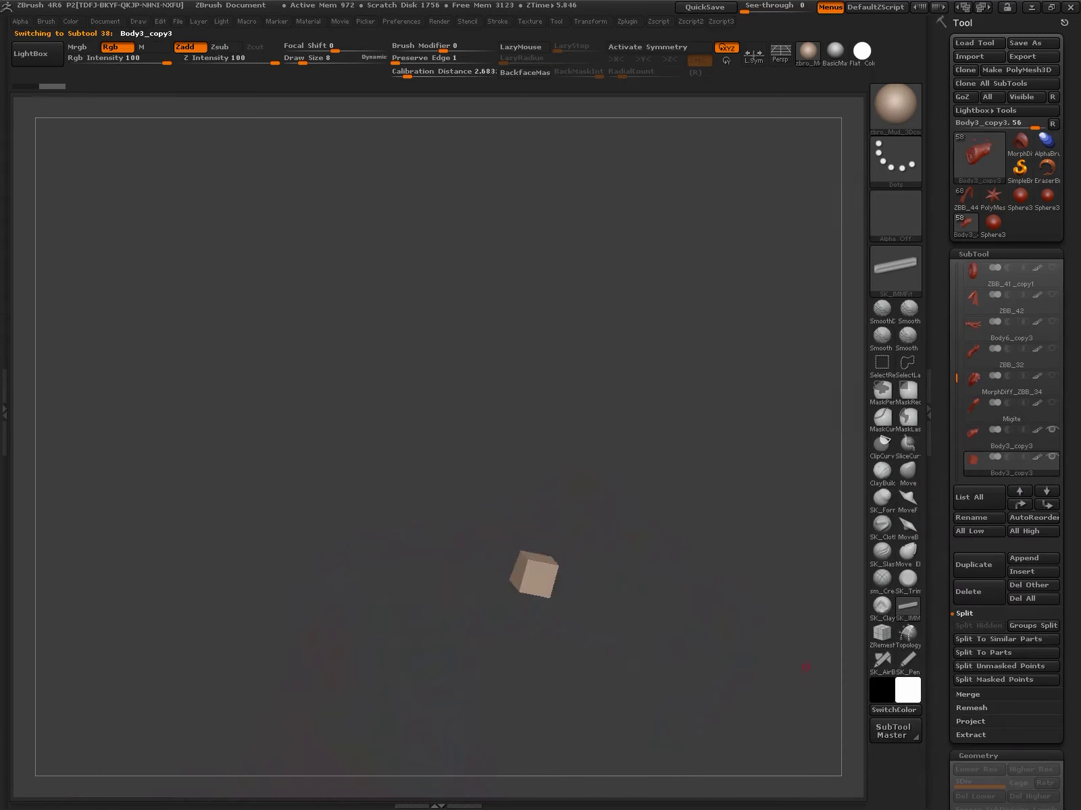
pyautogui.moveTo(587, 513); pyautogui.dragTo(545, 477)
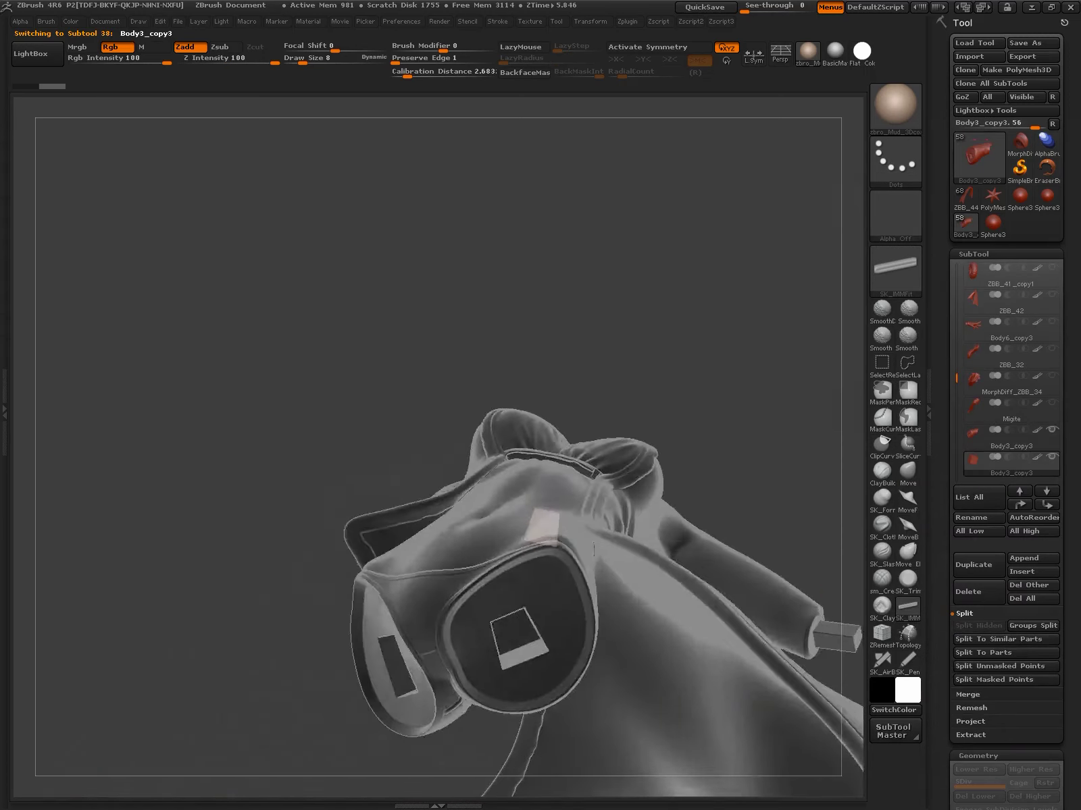
pyautogui.press('w')
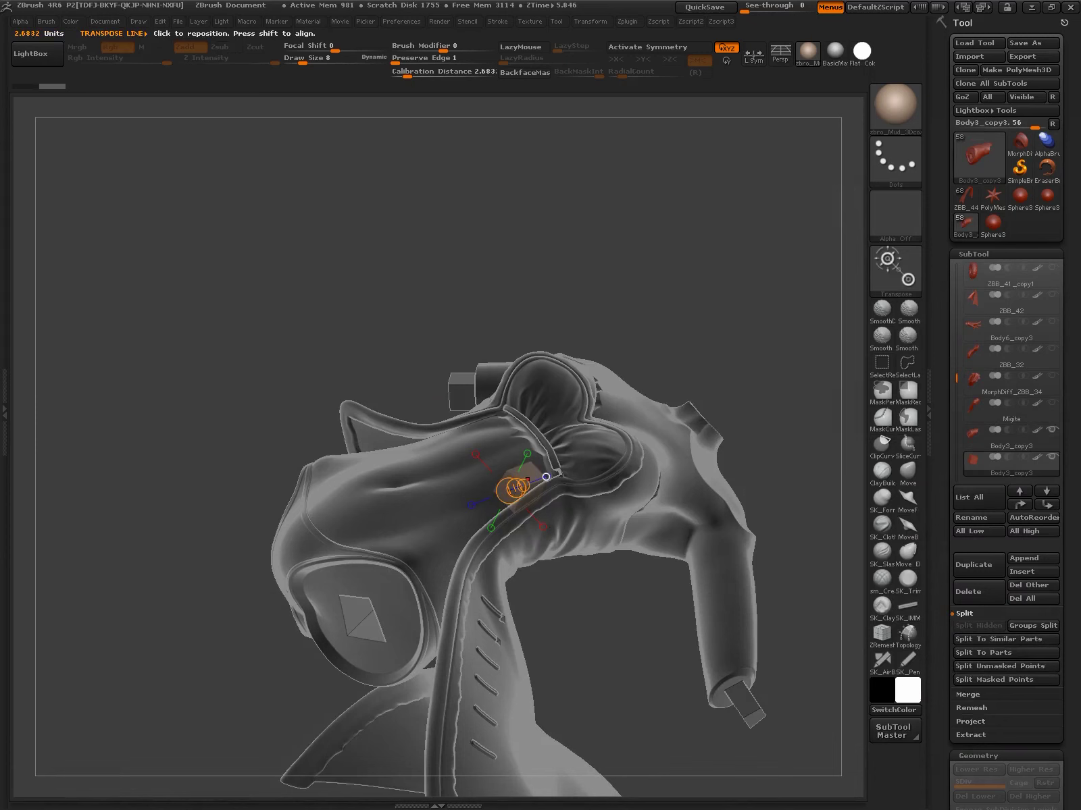
pyautogui.hotkey('ctrl', 'z')
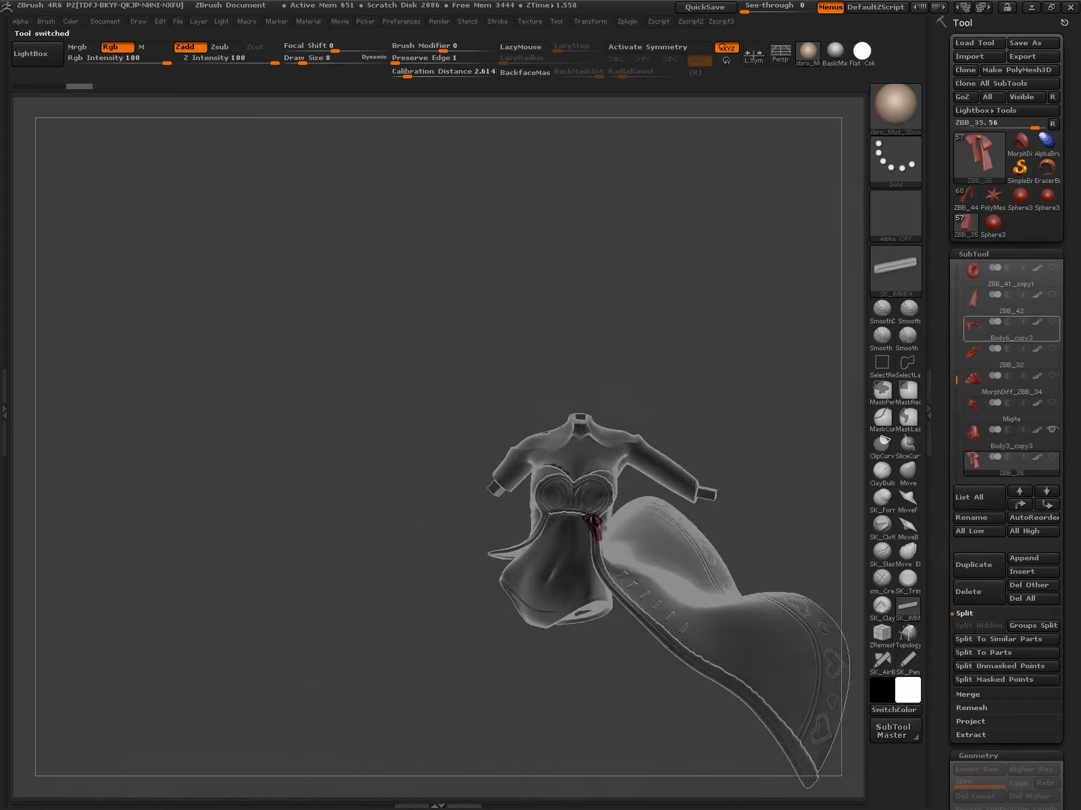
pyautogui.keyDown('alt'); pyautogui.click(514, 554); pyautogui.keyUp('alt')
pyautogui.moveTo(270, 405); pyautogui.dragTo(338, 304)
pyautogui.press('m')
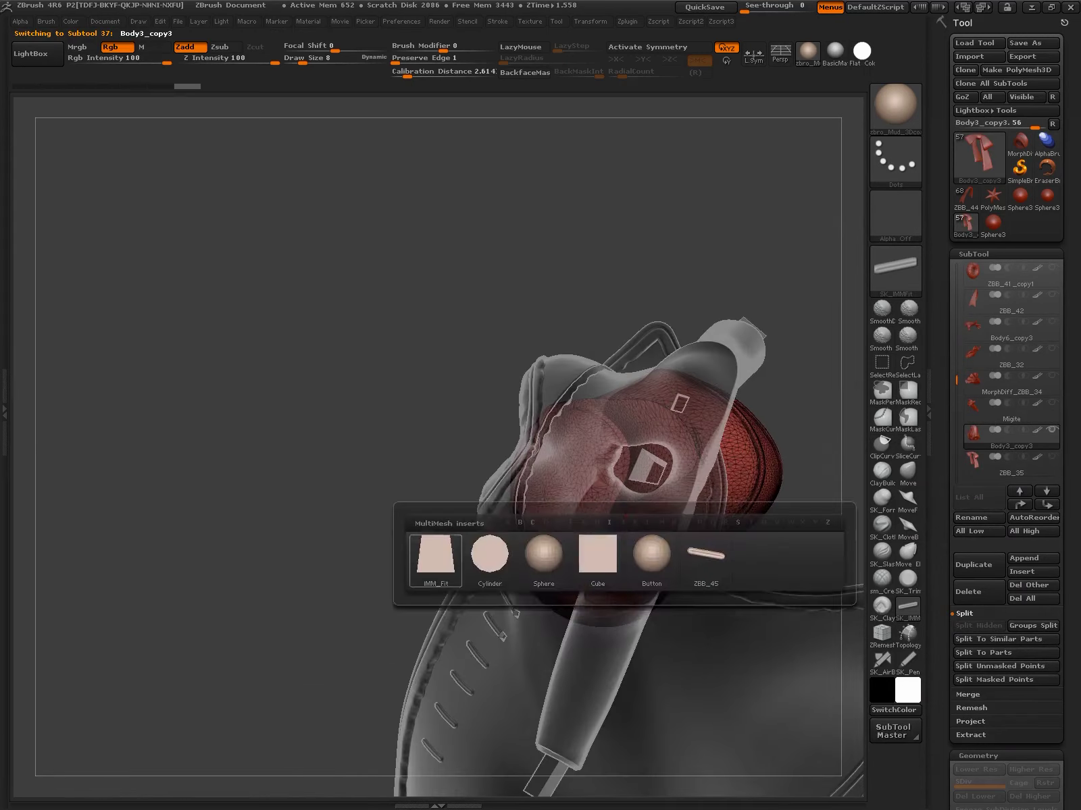
pyautogui.press('Escape')
pyautogui.moveTo(270, 405); pyautogui.dragTo(203, 338)
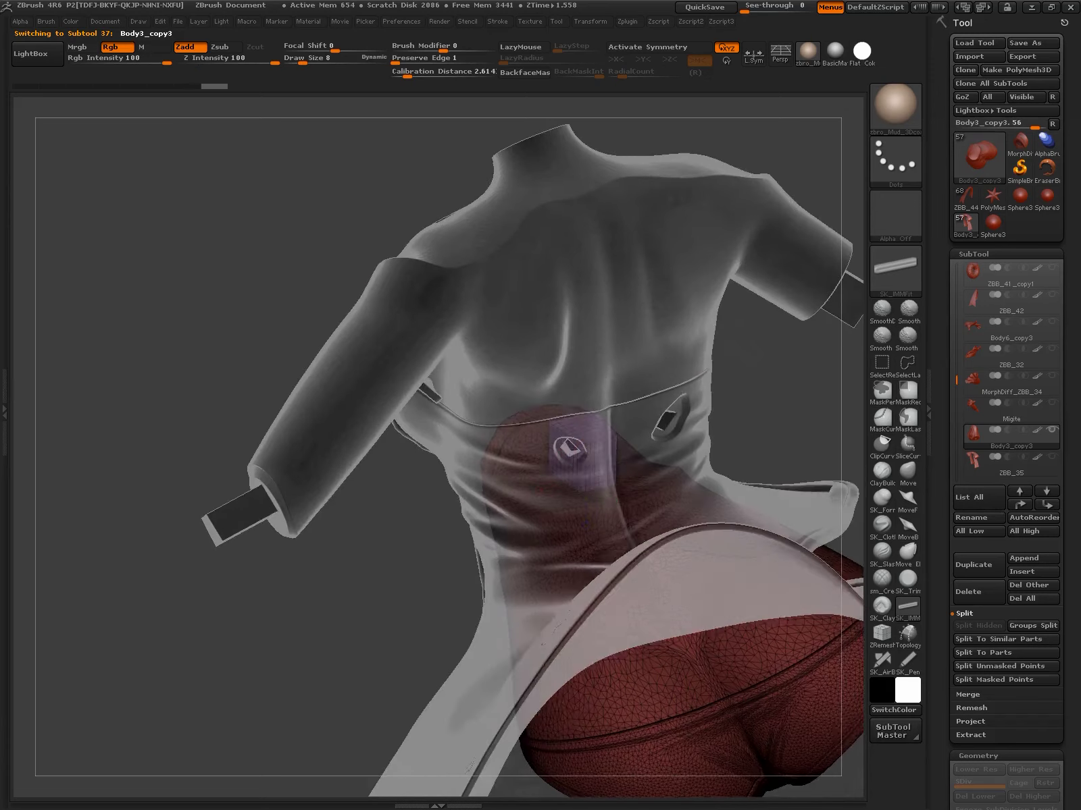
# Transpose the duplicate into an enlarged box block across the waist and rename it
pyautogui.press('w')
pyautogui.keyDown('alt'); pyautogui.click(581, 378); pyautogui.keyUp('alt')
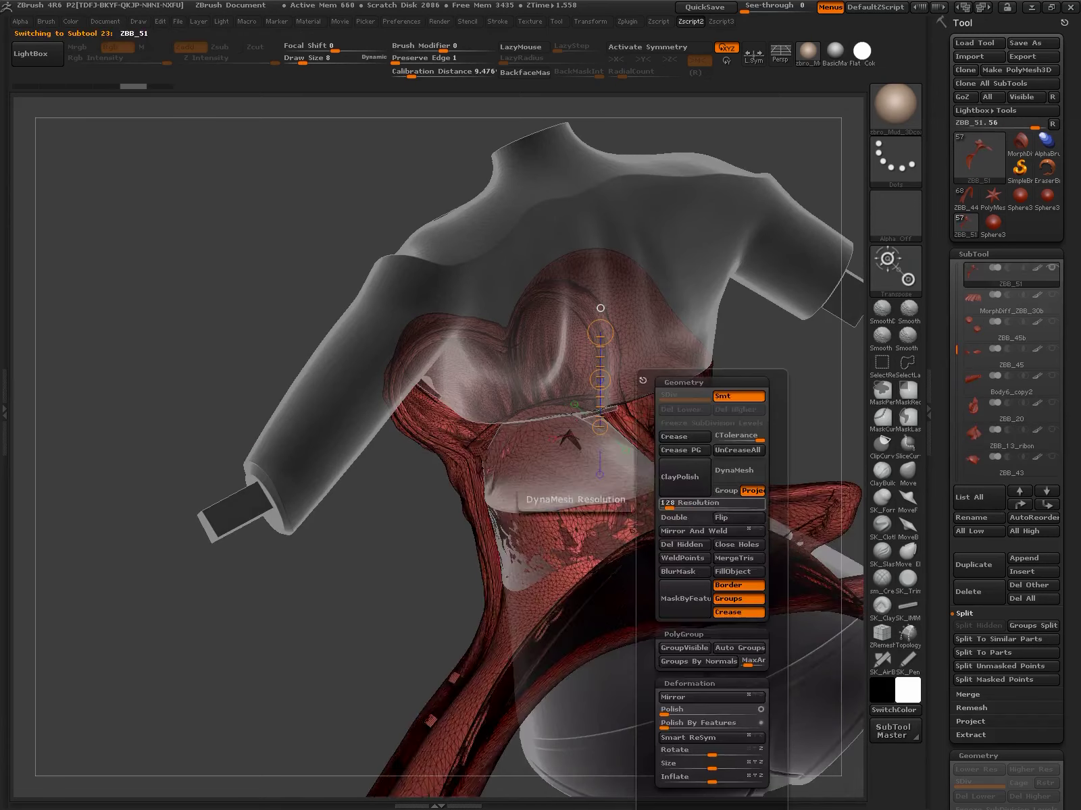
pyautogui.moveTo(560, 438)
pyautogui.keyDown('ctrl'); pyautogui.mouseDown()
pyautogui.moveTo(581, 405)
pyautogui.moveTo(597, 436)
pyautogui.mouseUp(); pyautogui.keyUp('ctrl')
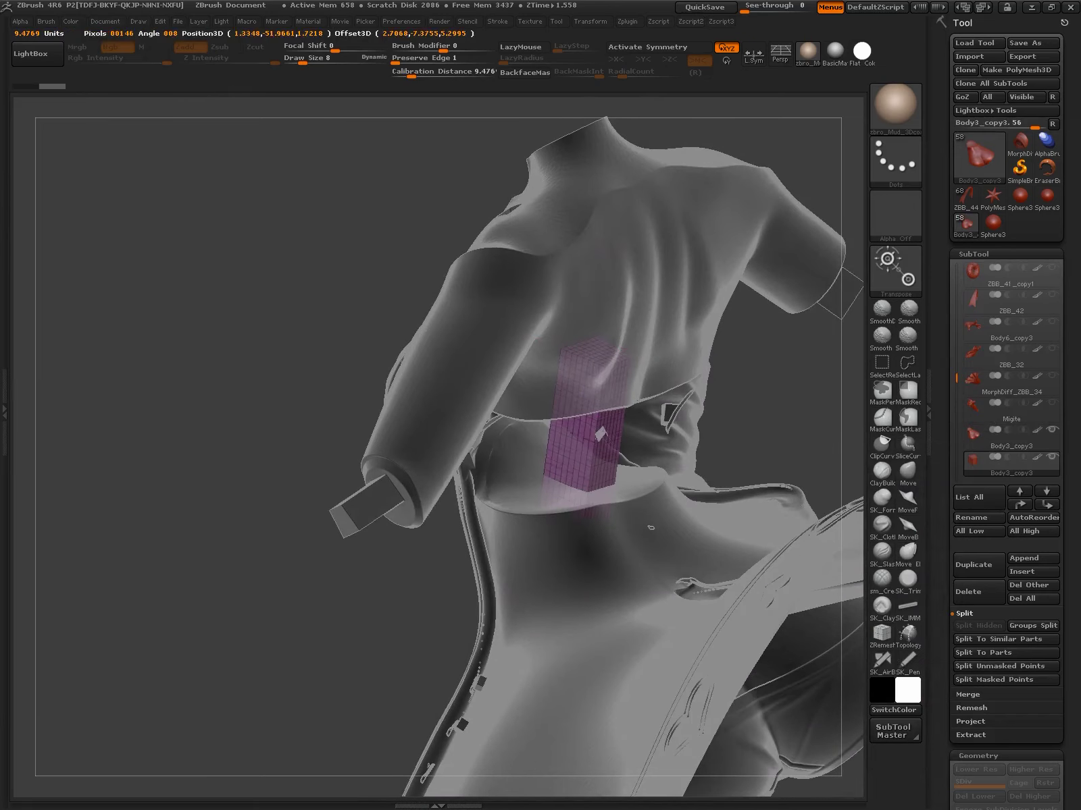
pyautogui.moveTo(610, 223); pyautogui.dragTo(676, 203)
pyautogui.moveTo(579, 358)
pyautogui.mouseDown()
pyautogui.moveTo(724, 198)
pyautogui.moveTo(676, 271)
pyautogui.moveTo(614, 600)
pyautogui.moveTo(313, 714)
pyautogui.mouseUp()
pyautogui.moveTo(538, 454); pyautogui.dragTo(518, 364)
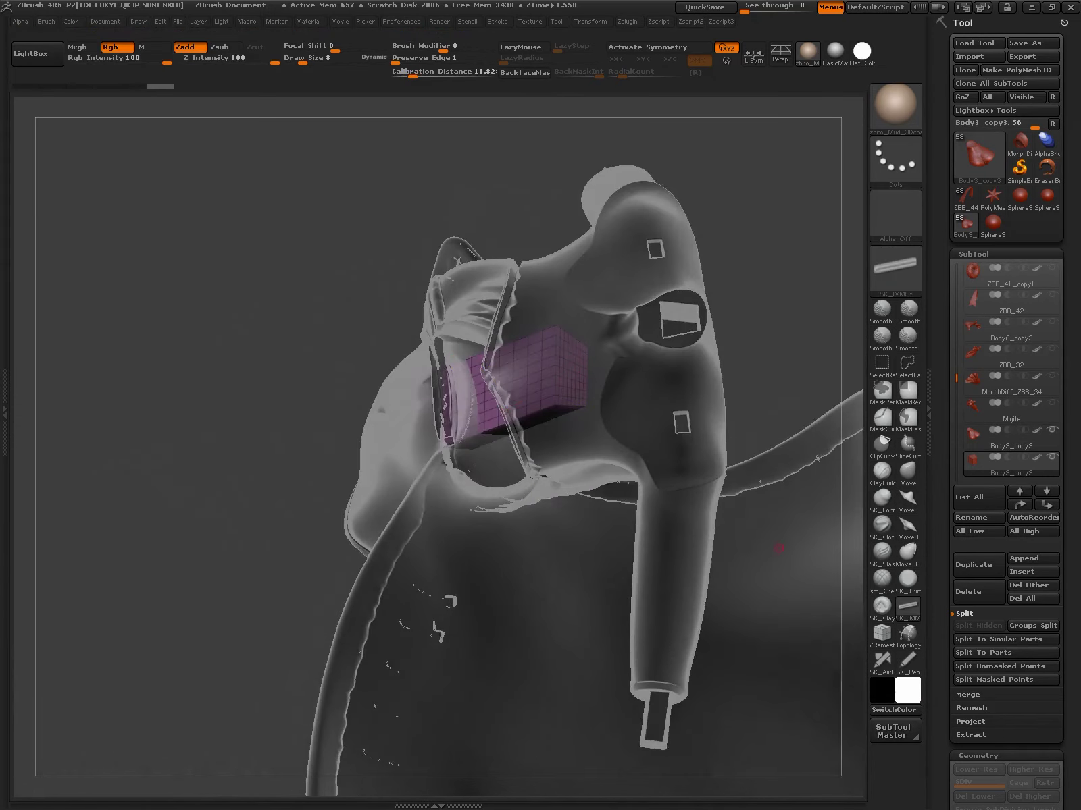
pyautogui.click(970, 517)
# Confirm the Box name, then delete Hidariashi5, Merged_ZBB_18, Migi1 and Ball in Blender
pyautogui.press('Return')
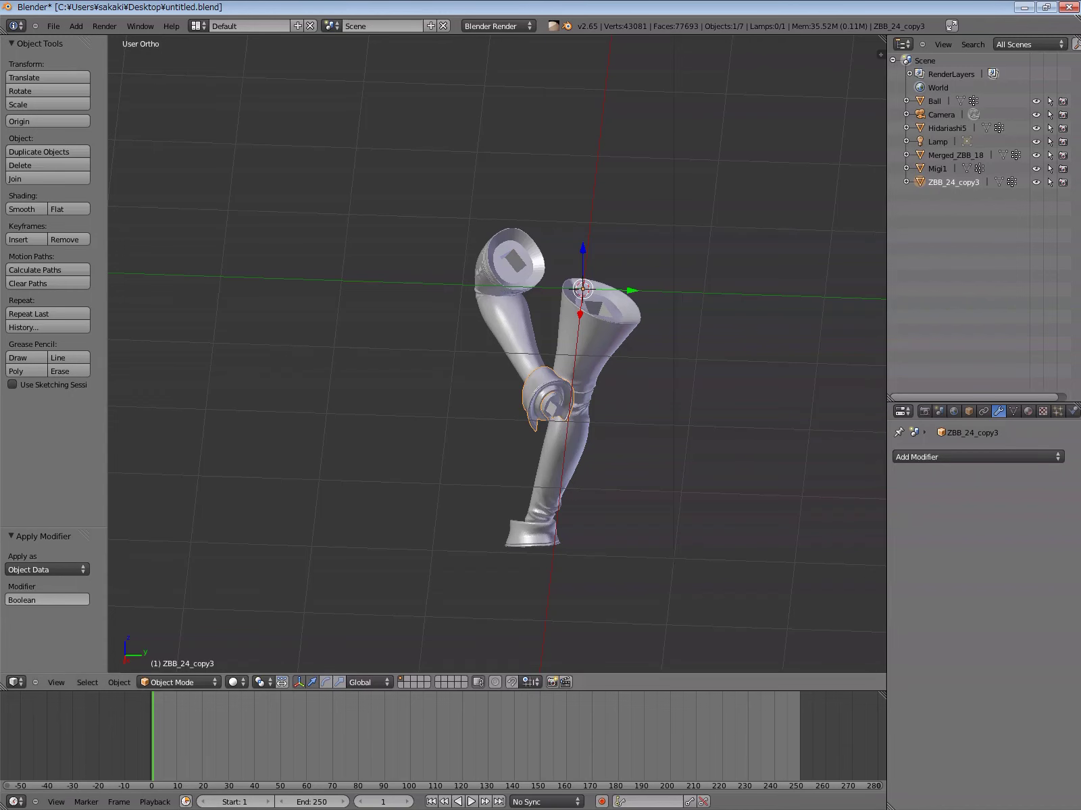
pyautogui.rightClick(945, 128)
pyautogui.click(946, 152)
pyautogui.rightClick(945, 141)
pyautogui.click(945, 152)
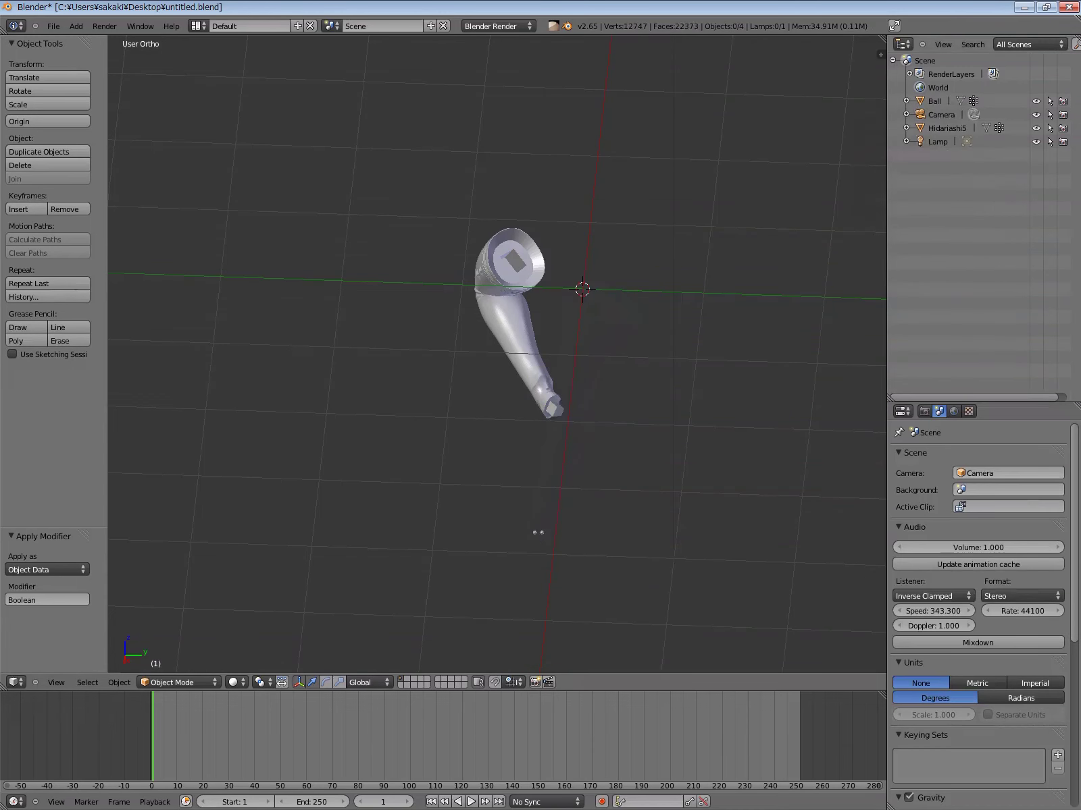
pyautogui.rightClick(945, 142)
pyautogui.click(945, 145)
pyautogui.rightClick(934, 101)
pyautogui.click(946, 125)
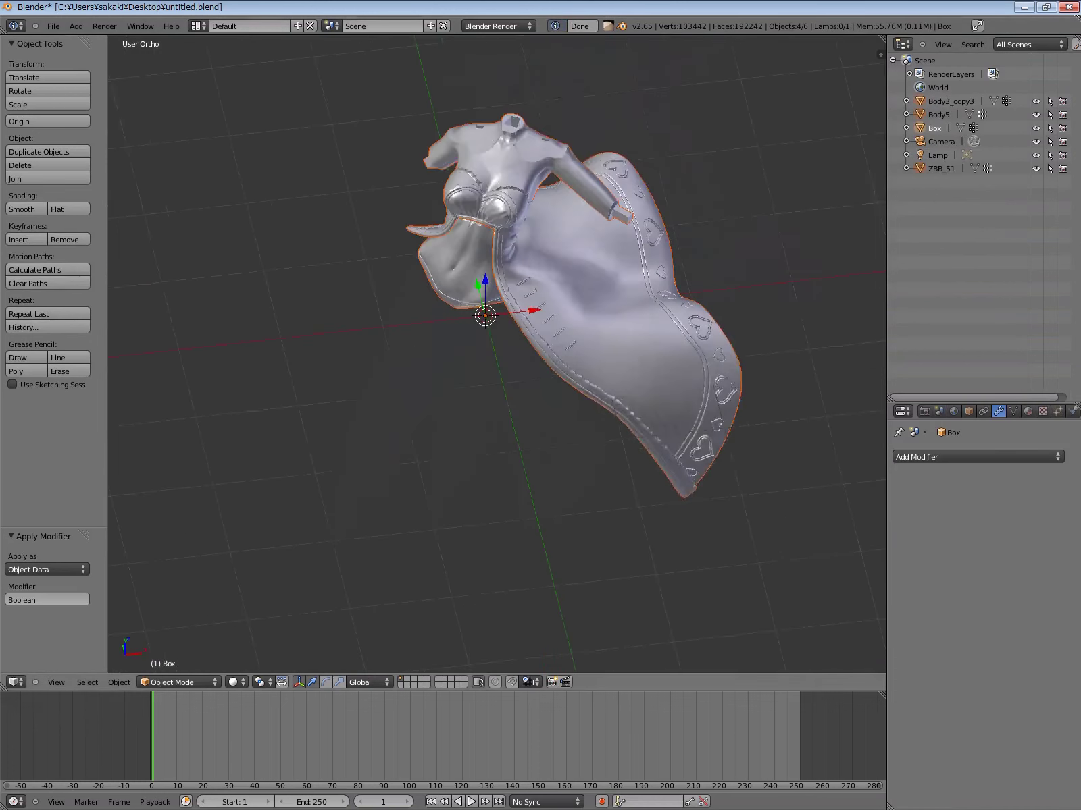
# Apply a Boolean Difference with Box as cutter to ZBB_51
pyautogui.click(977, 457)
pyautogui.click(749, 567)
pyautogui.click(935, 535)
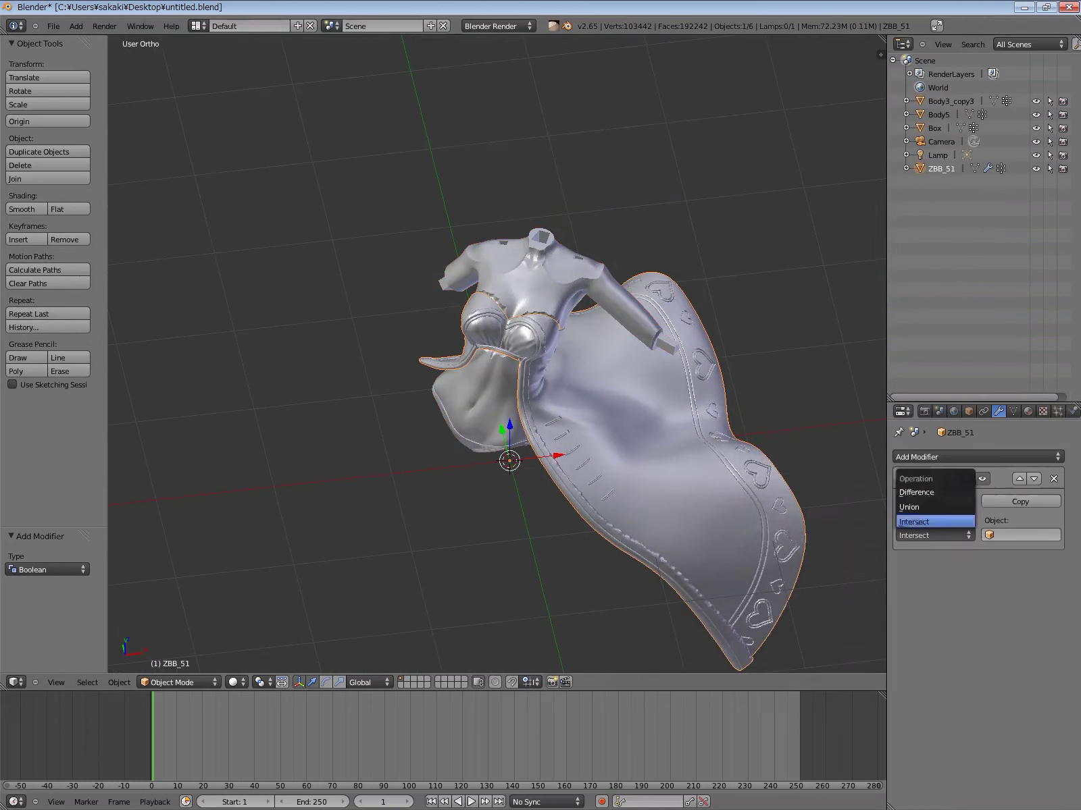
pyautogui.click(1019, 535)
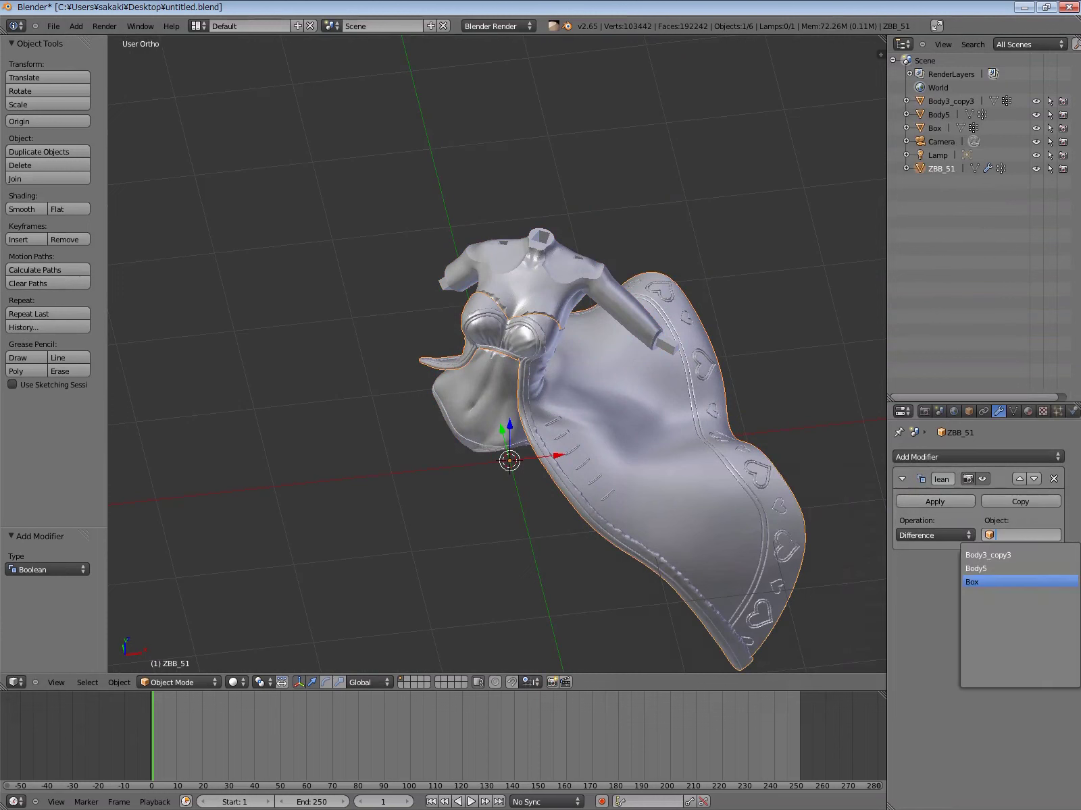
pyautogui.press('Return')
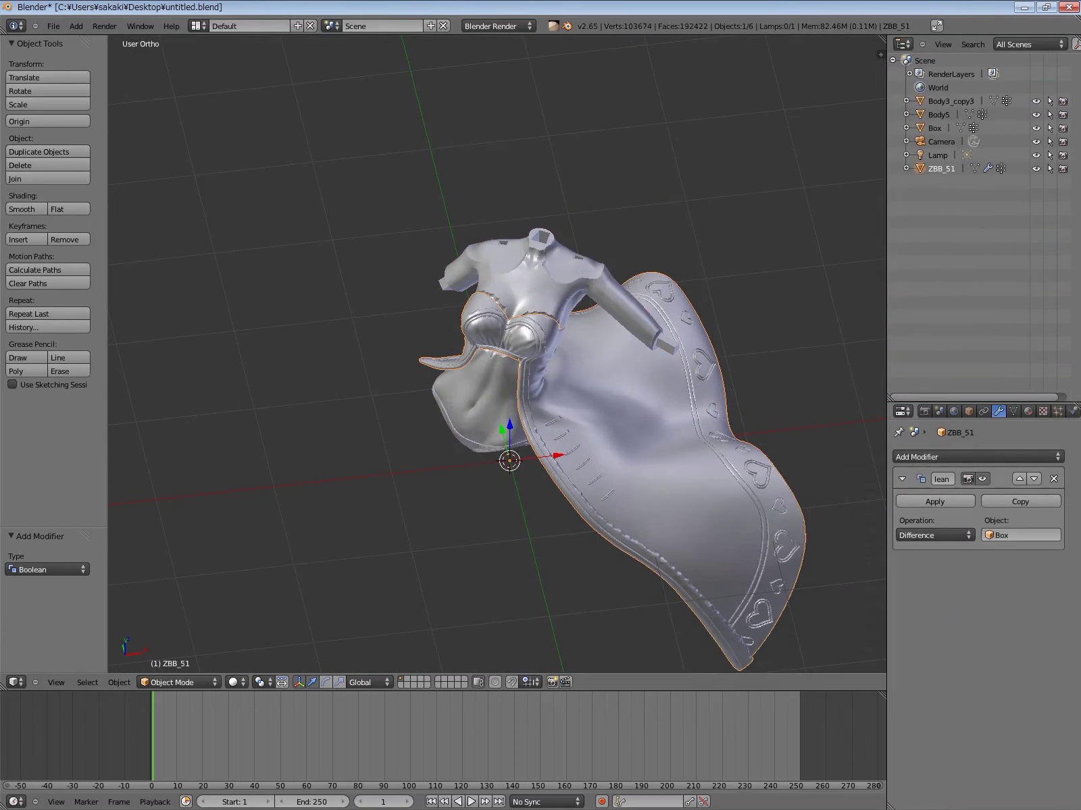
pyautogui.click(934, 501)
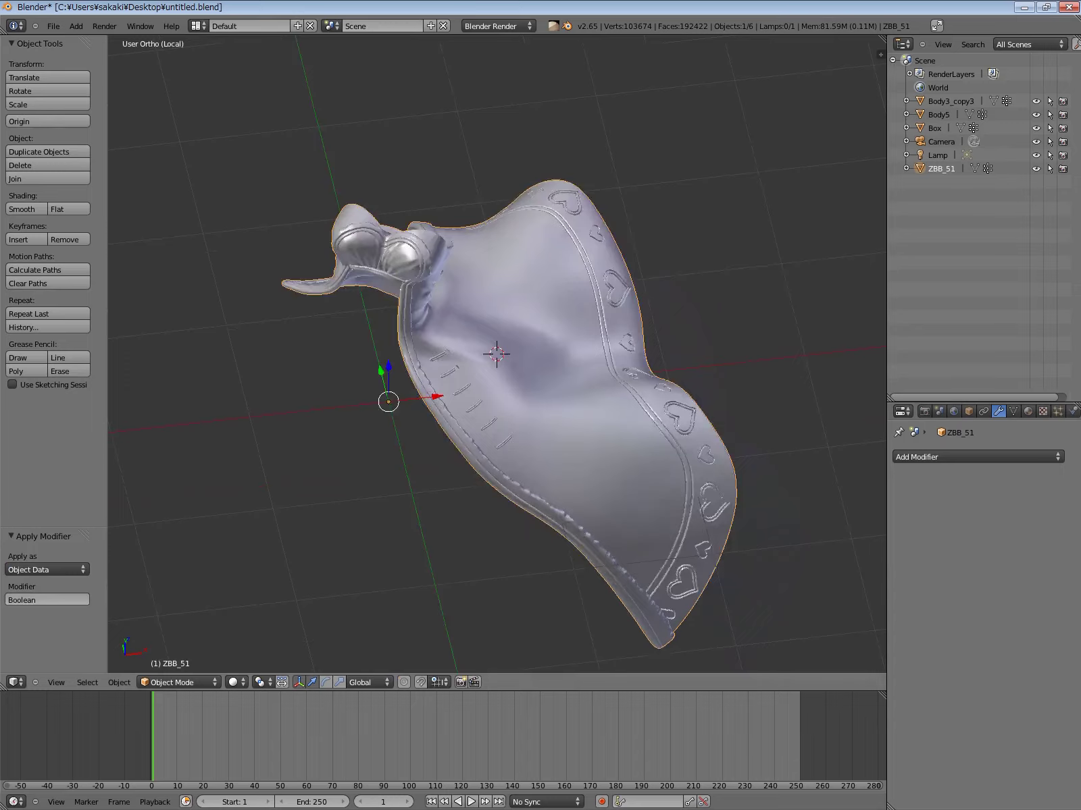
# Add a Boolean modifier to Body5 with Box as the cutter
pyautogui.rightClick(513, 270)
pyautogui.click(977, 456)
pyautogui.click(755, 515)
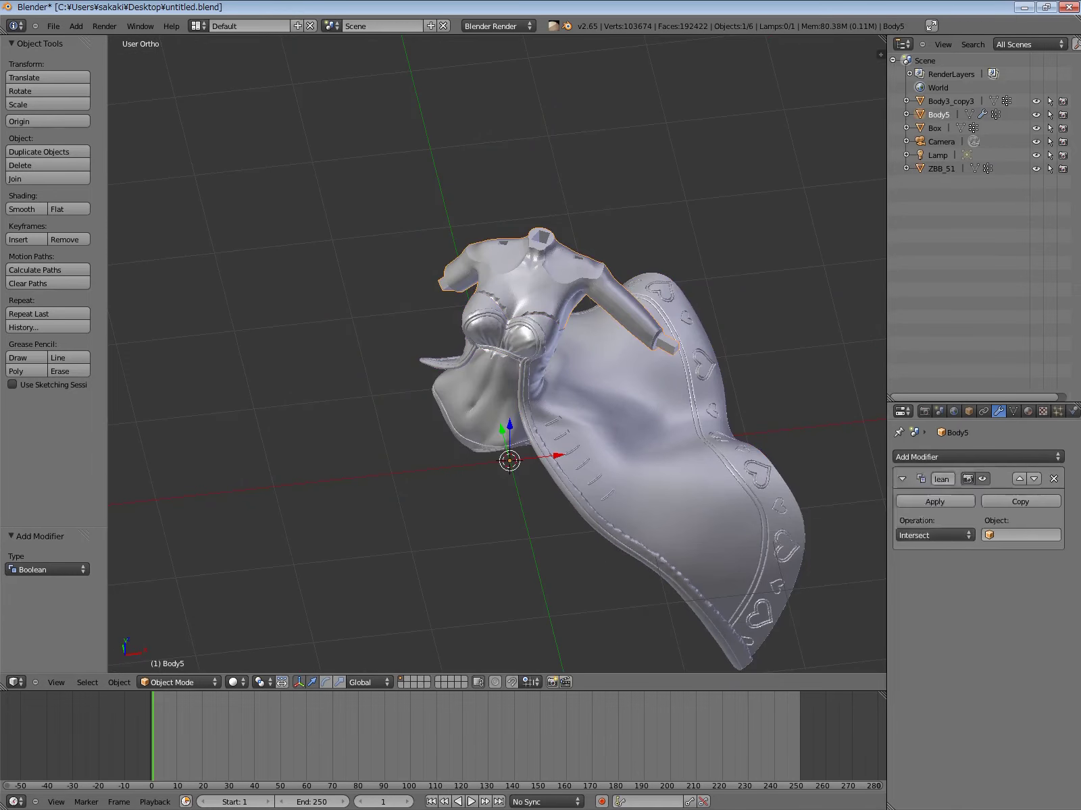
pyautogui.click(1020, 535)
pyautogui.press('Return')
# Apply a Boolean Difference with Box to Body3_copy3 and inspect the cut torso
pyautogui.rightClick(466, 406)
pyautogui.click(977, 456)
pyautogui.click(756, 514)
pyautogui.click(935, 535)
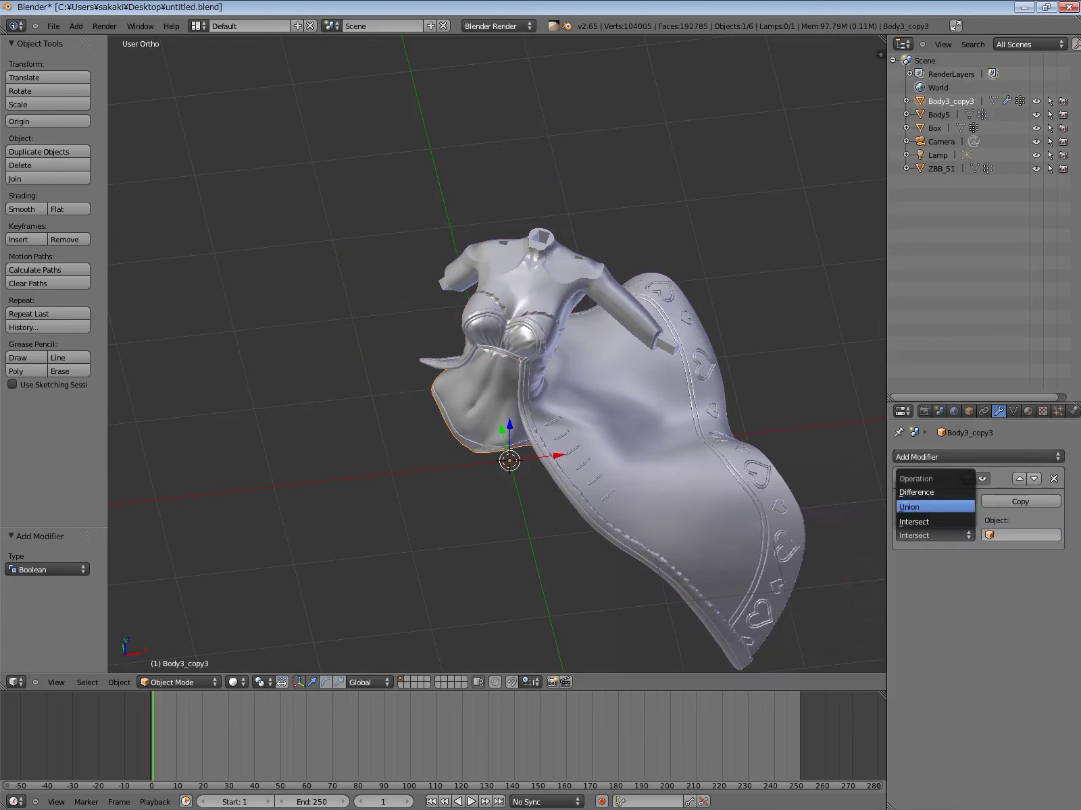
pyautogui.click(935, 507)
pyautogui.click(1020, 535)
pyautogui.press('Return')
pyautogui.click(1019, 535)
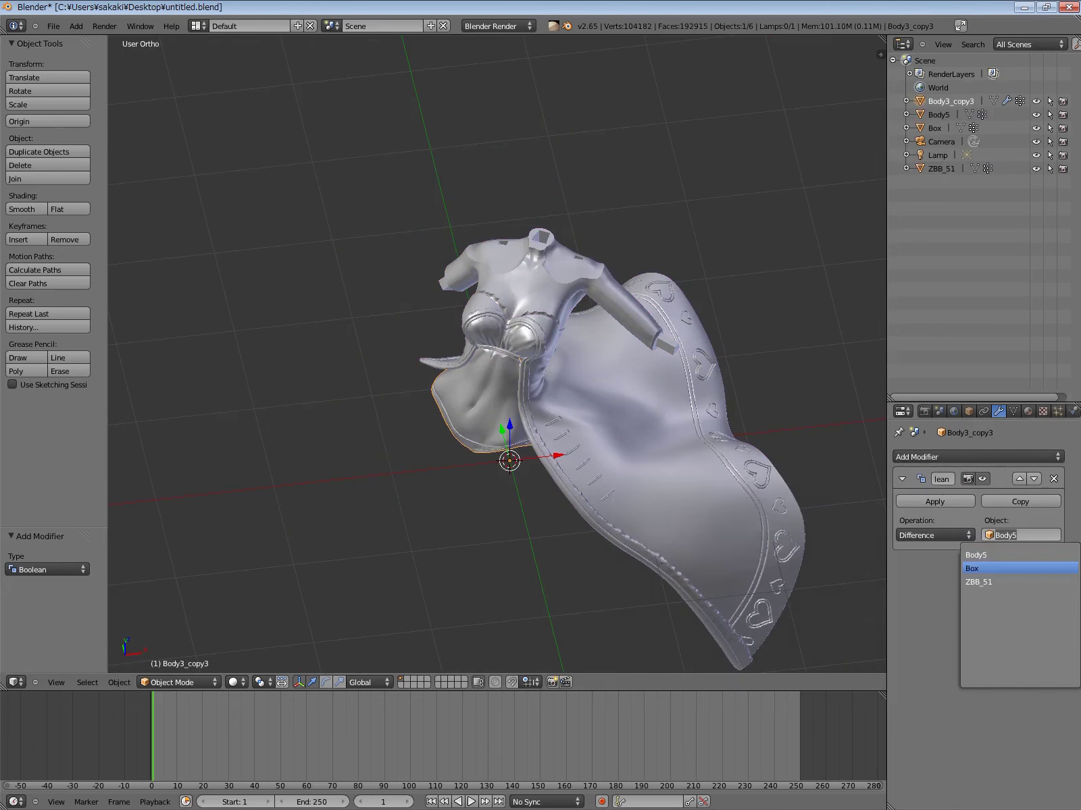
pyautogui.press('Return')
pyautogui.click(935, 501)
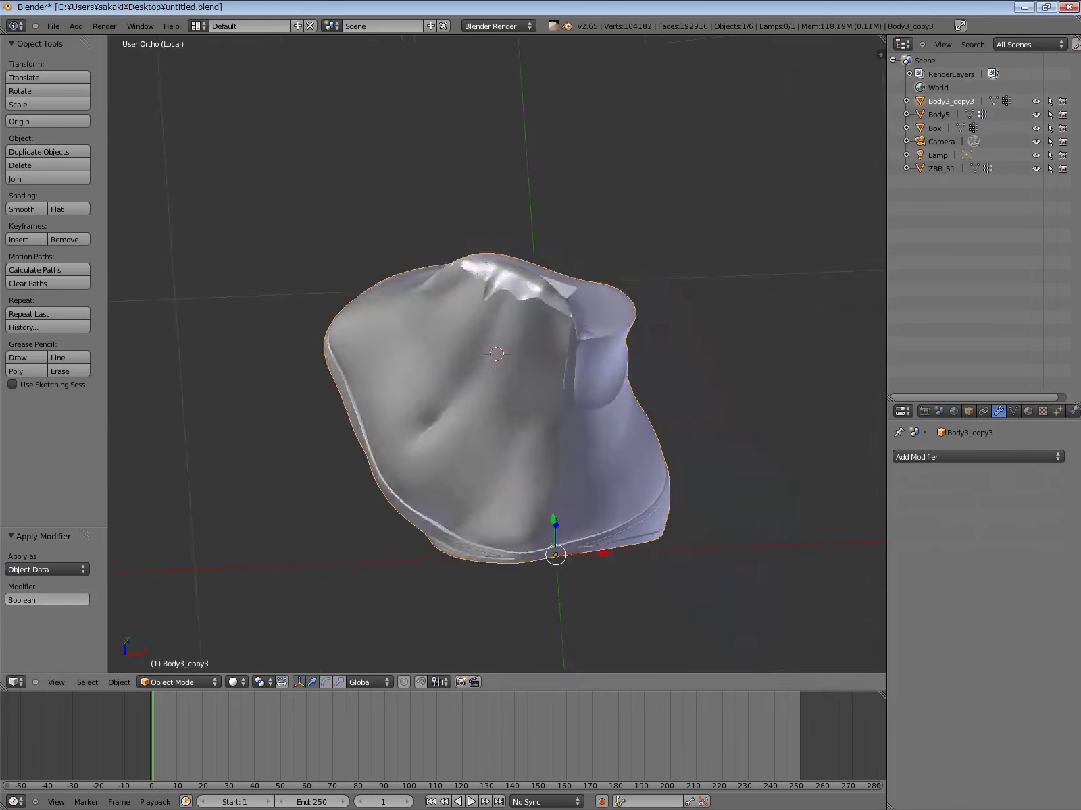
pyautogui.moveTo(514, 406); pyautogui.dragTo(513, 351, button='middle')
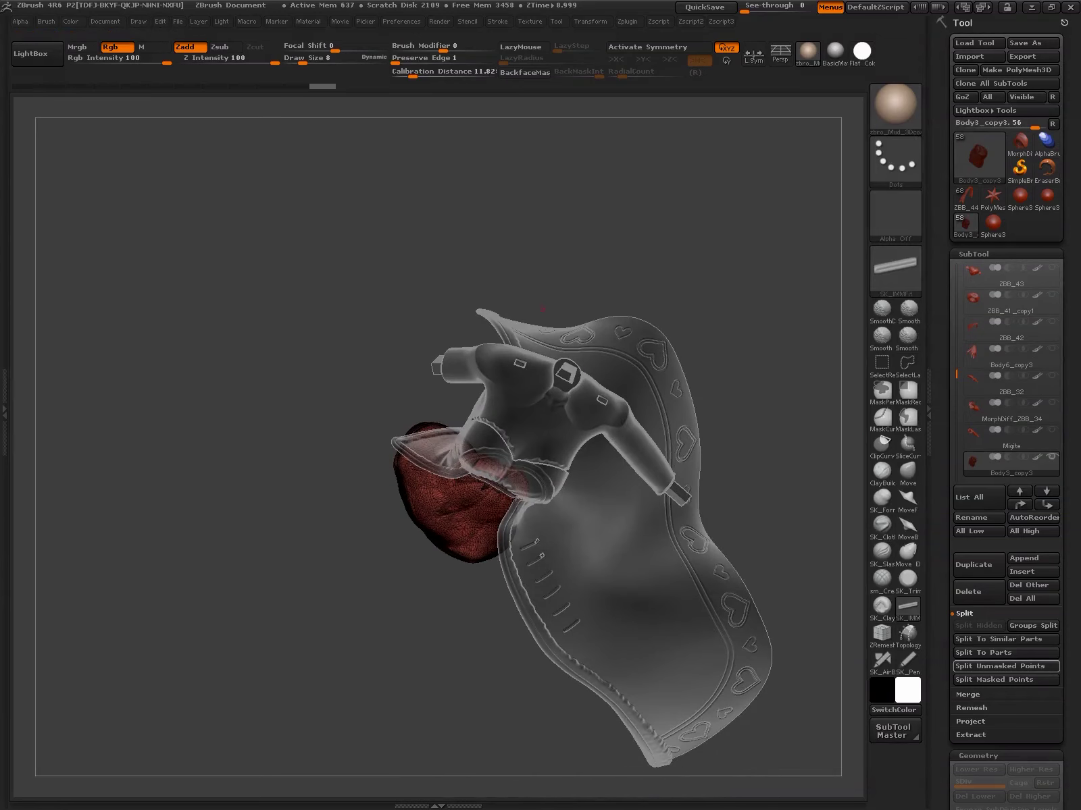
# Save the current figure over the existing split31.ZTL file
pyautogui.moveTo(542, 309); pyautogui.dragTo(718, 295)
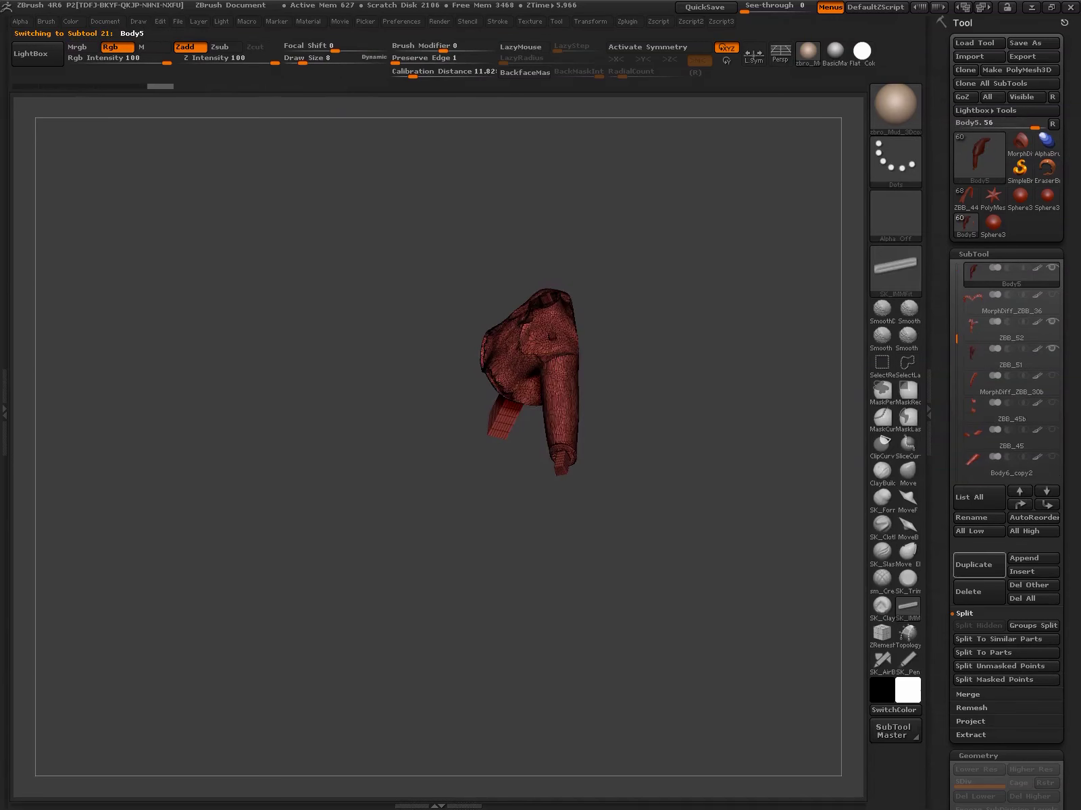
pyautogui.click(1032, 42)
pyautogui.press('Return')
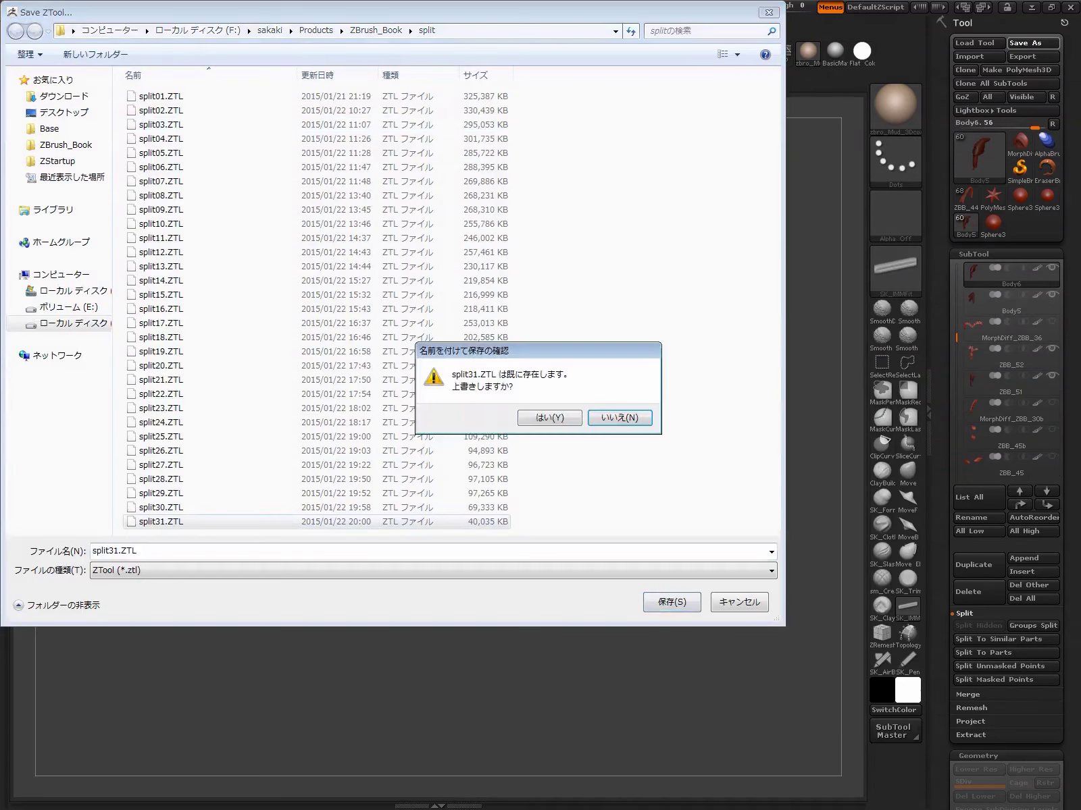
pyautogui.click(553, 415)
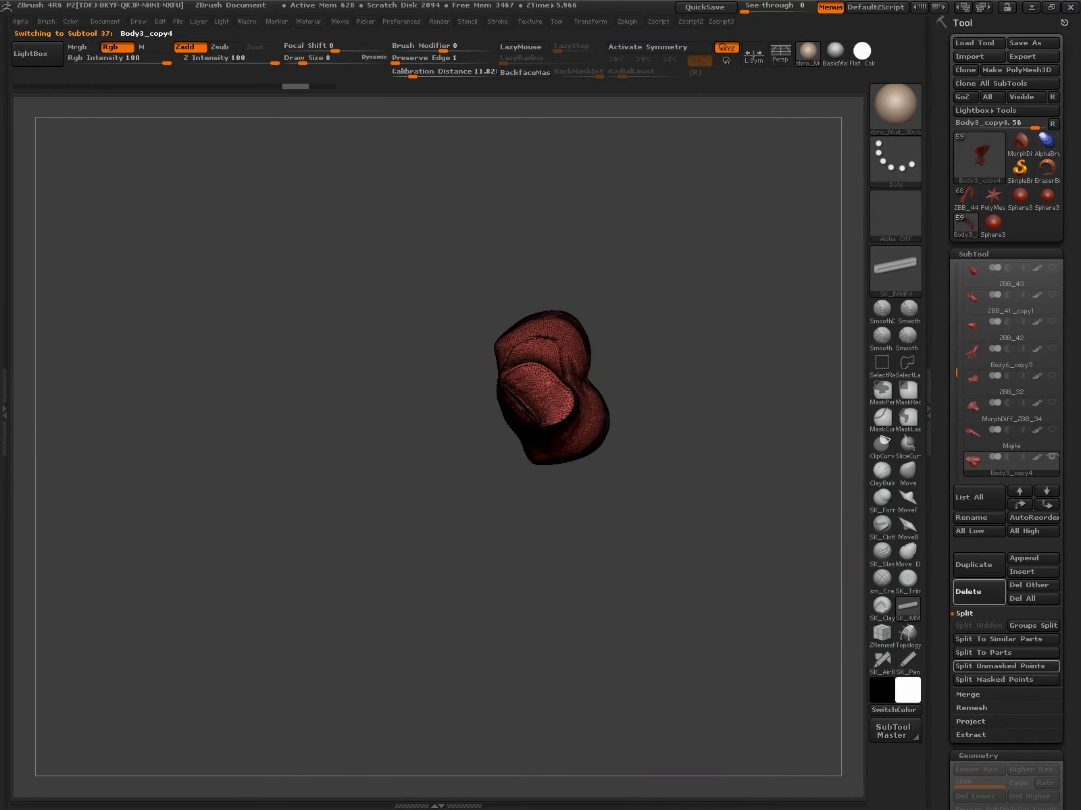
# Delete the Body3_copy4 and Box subtools, then resave the figure as split31.ztl
pyautogui.click(978, 591)
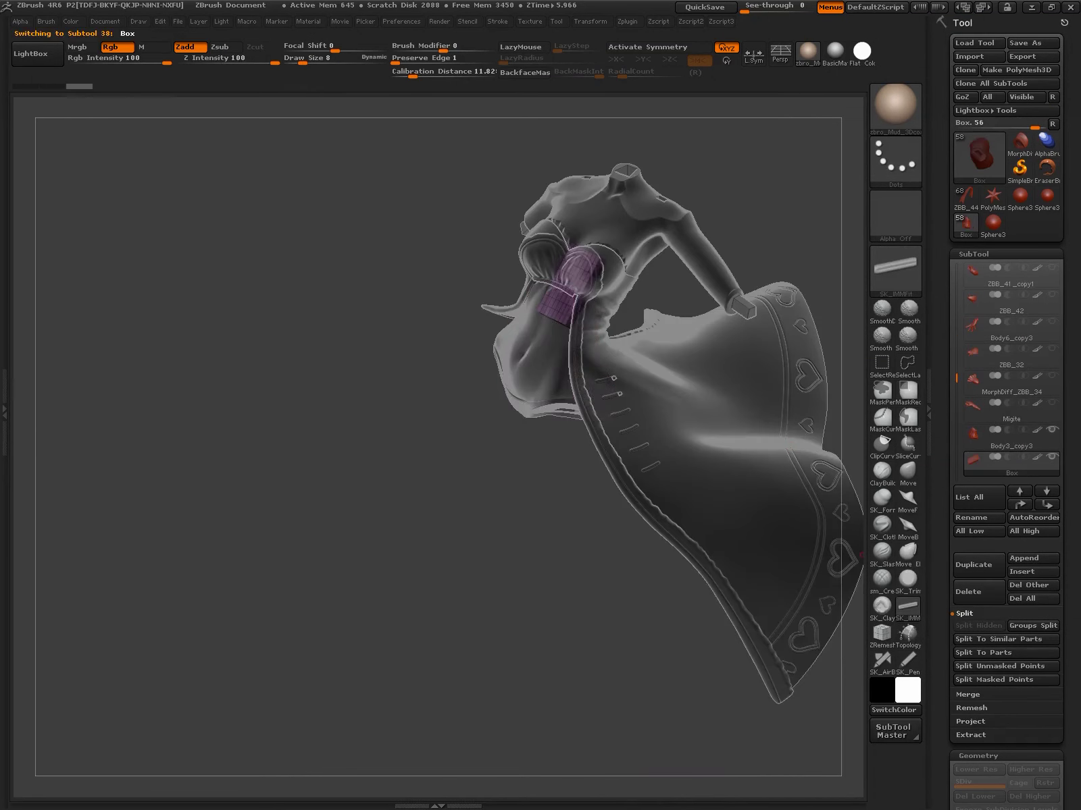
pyautogui.click(978, 591)
pyautogui.click(825, 632)
pyautogui.click(1032, 43)
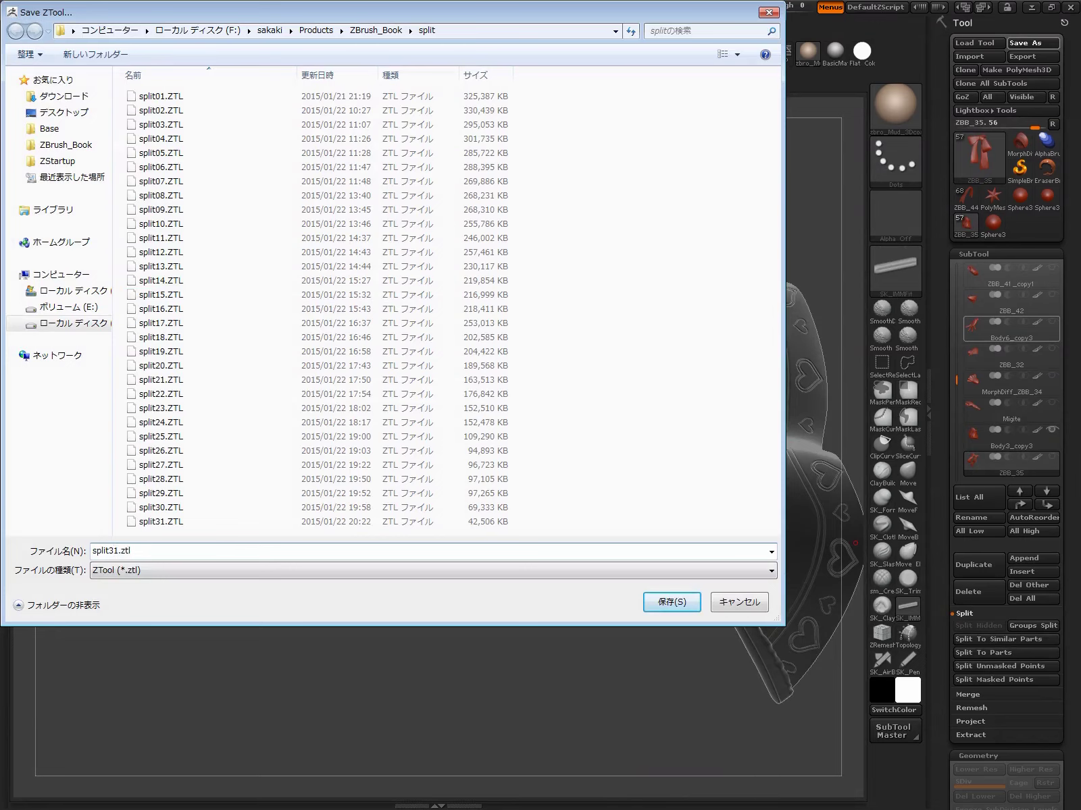
pyautogui.press('Return')
pyautogui.moveTo(774, 520); pyautogui.dragTo(838, 511)
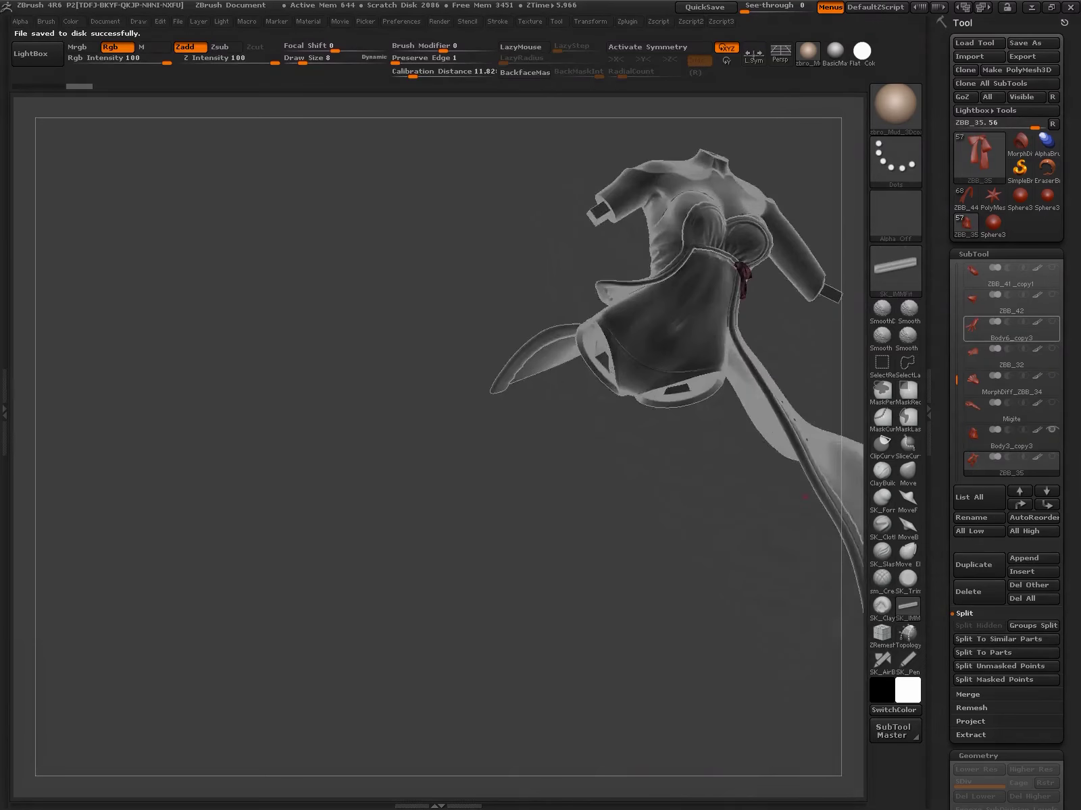